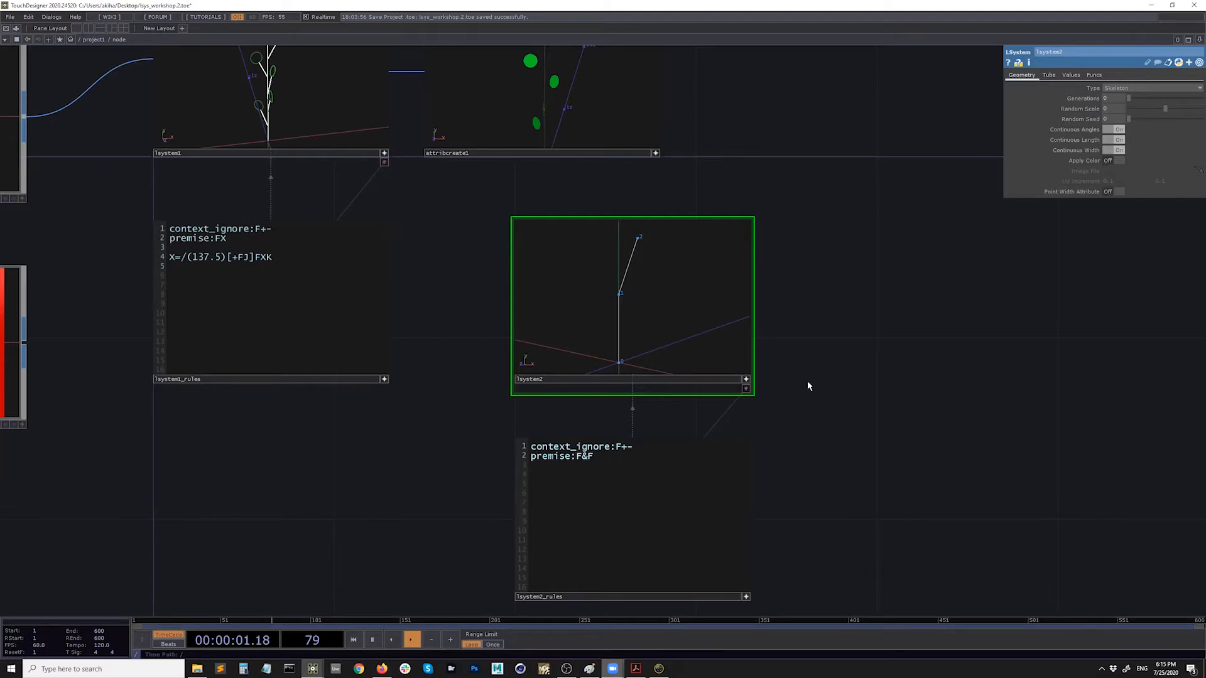
# Delete the lsystem2 operator together with its lsystem2_rules DAT
pyautogui.scroll(-3, 482, 425)
pyautogui.moveTo(651, 302); pyautogui.dragTo(490, 536, button='right')
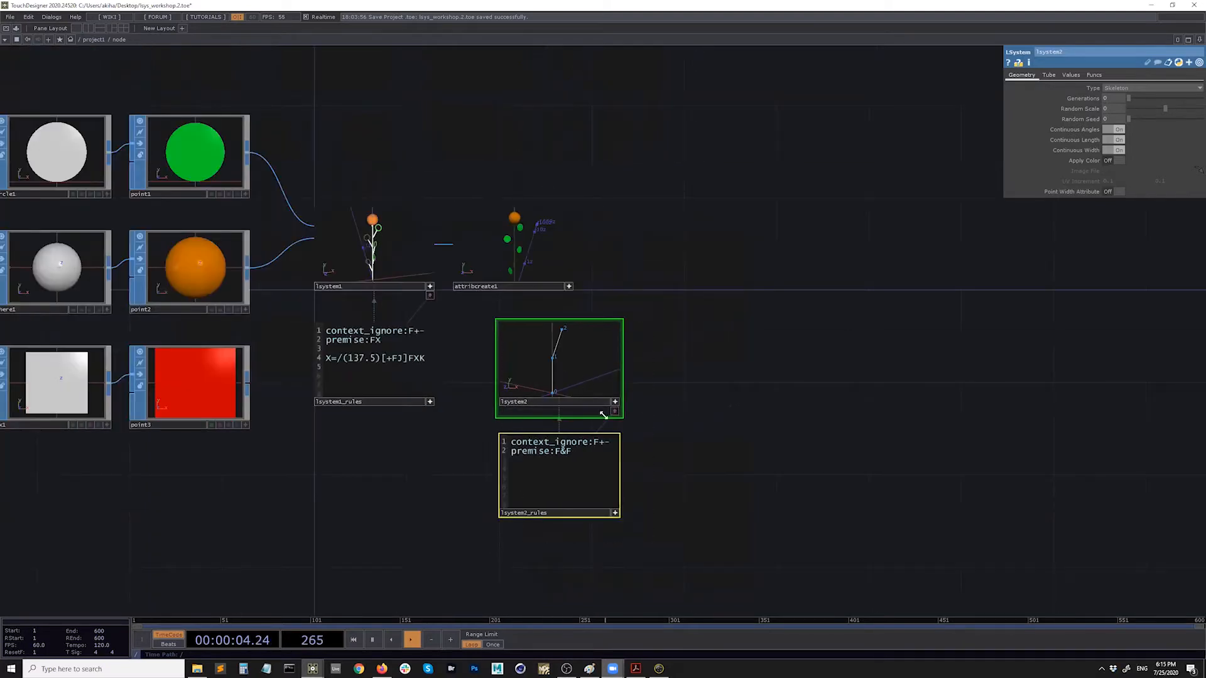
pyautogui.moveTo(556, 360); pyautogui.dragTo(509, 522)
pyautogui.moveTo(484, 366); pyautogui.dragTo(539, 473)
pyautogui.scroll(5, 501, 432)
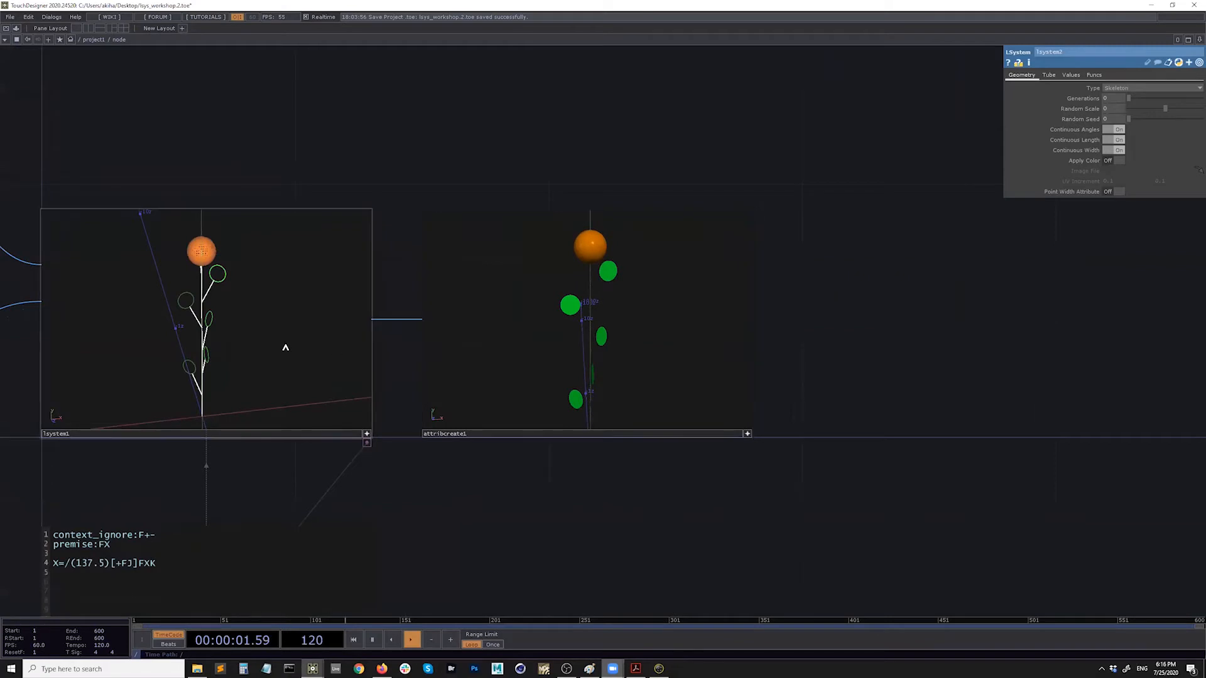
# Inspect lsystem1's shaded geometry from several angles and view its operator info
pyautogui.moveTo(377, 463); pyautogui.dragTo(532, 450)
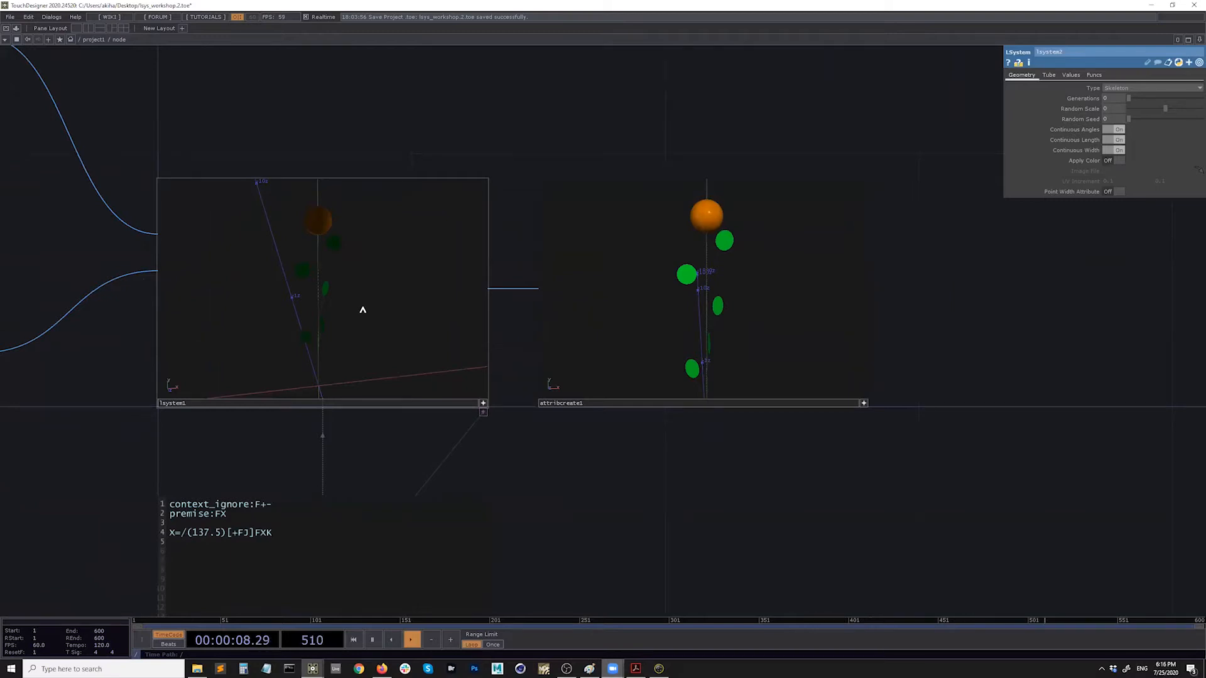
pyautogui.moveTo(332, 312); pyautogui.dragTo(357, 301)
pyautogui.moveTo(339, 251)
pyautogui.mouseDown()
pyautogui.moveTo(337, 287)
pyautogui.moveTo(347, 258)
pyautogui.mouseUp()
pyautogui.click(484, 405)
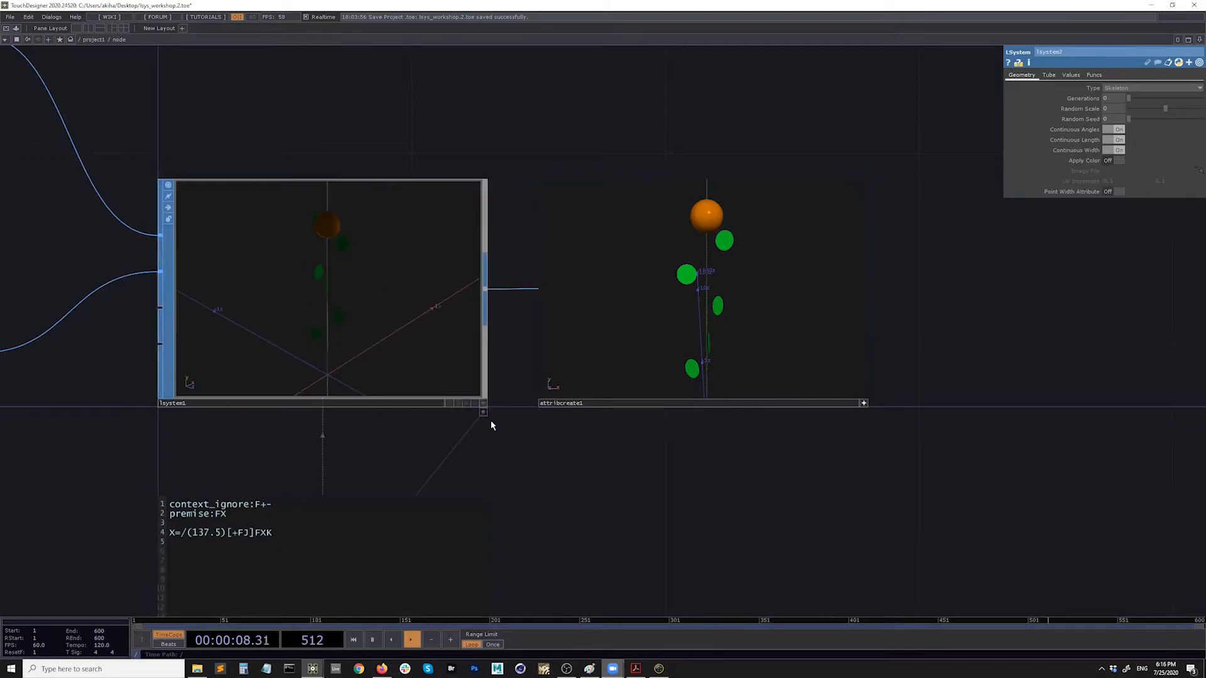
pyautogui.middleClick(369, 322)
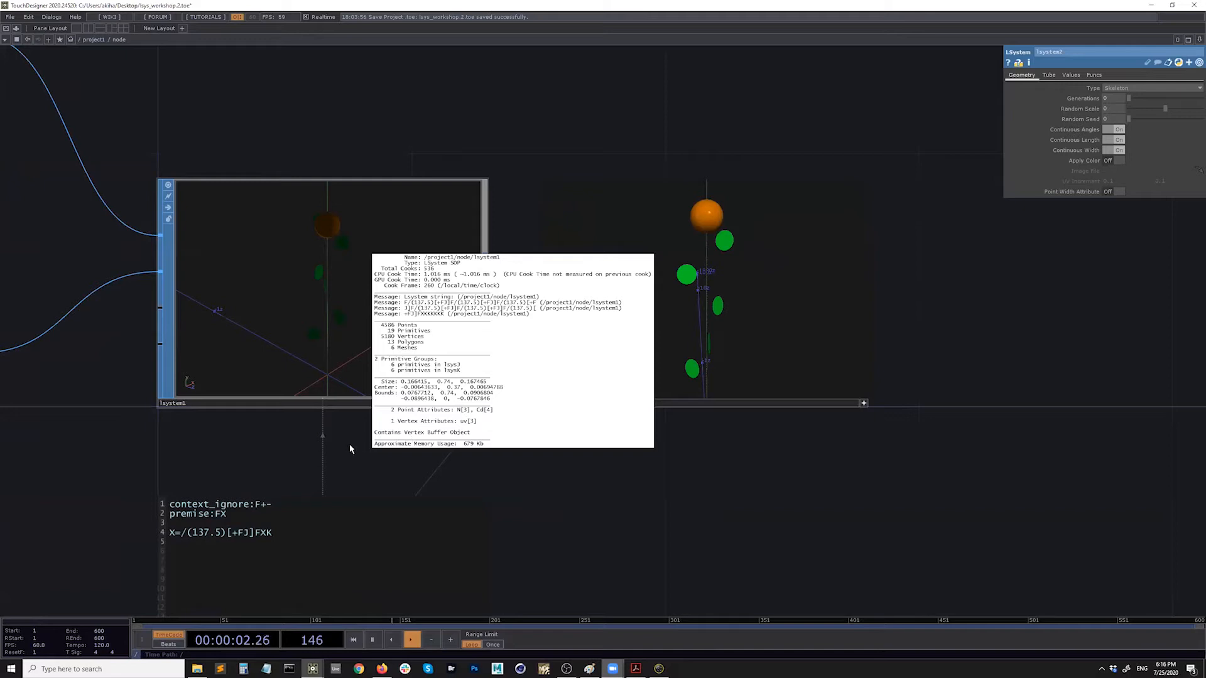
# Select attribcreate1 and switch Compute Normals off and on repeatedly to compare the shading, ending with it on
pyautogui.moveTo(482, 474); pyautogui.dragTo(297, 486)
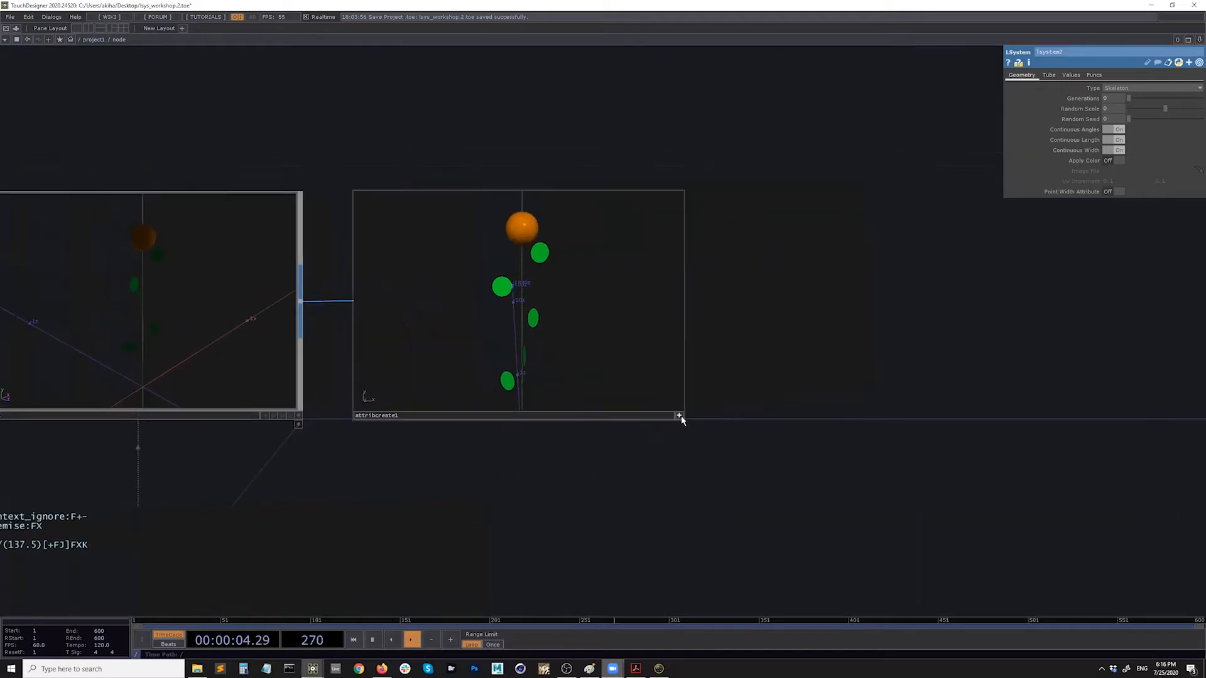
pyautogui.click(550, 330)
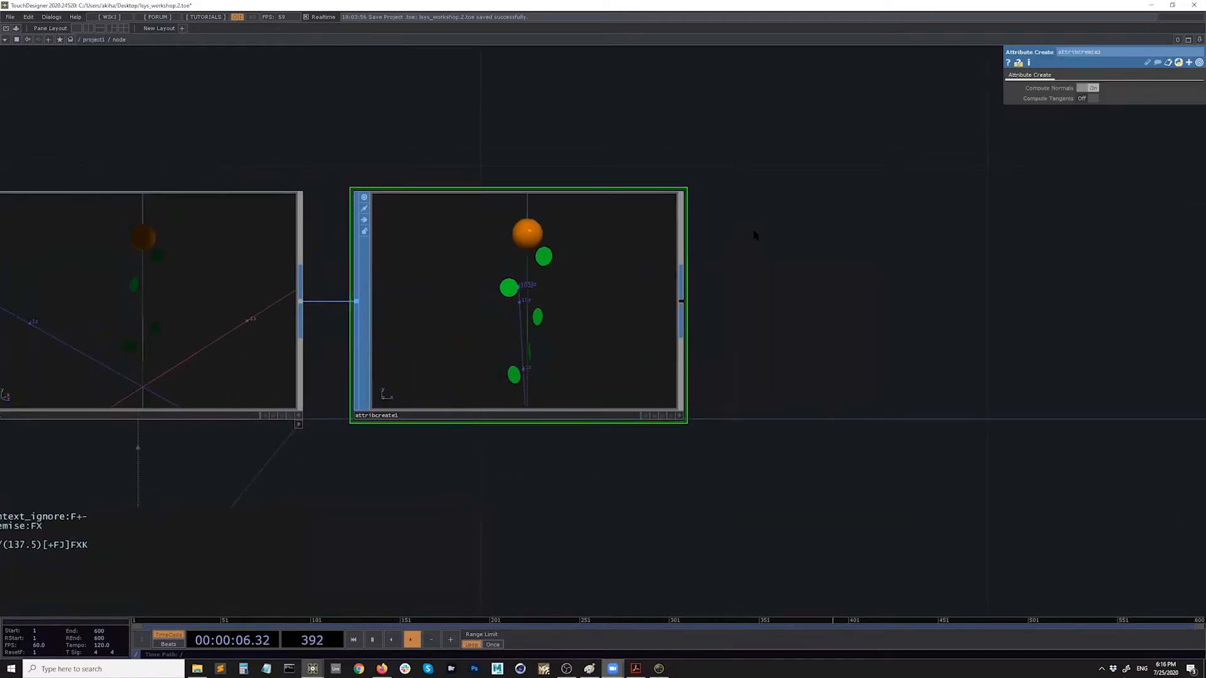
pyautogui.click(1087, 87)
pyautogui.click(1087, 88)
pyautogui.click(1087, 88)
pyautogui.click(1087, 88)
pyautogui.click(1086, 88)
pyautogui.click(1086, 88)
pyautogui.click(1087, 88)
pyautogui.click(1087, 88)
pyautogui.click(1087, 88)
pyautogui.click(1086, 88)
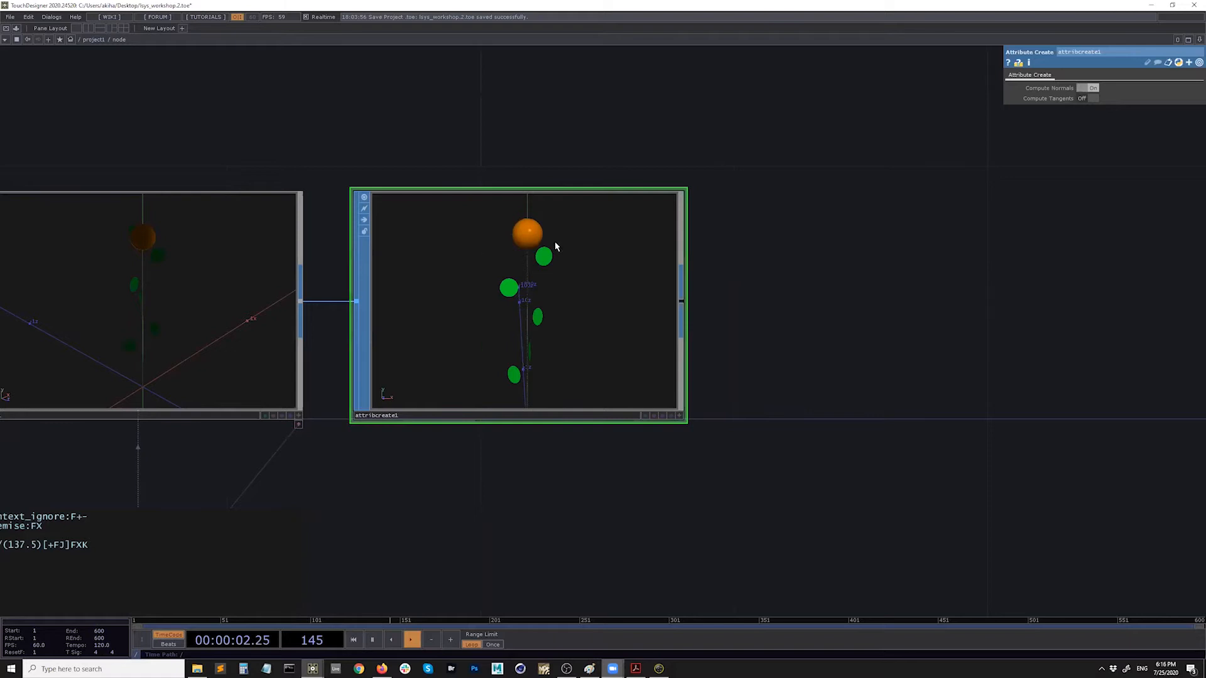
# Examine the shading of the orange sphere and green leaves in attribcreate1's viewer, close up and from different angles
pyautogui.click(679, 416)
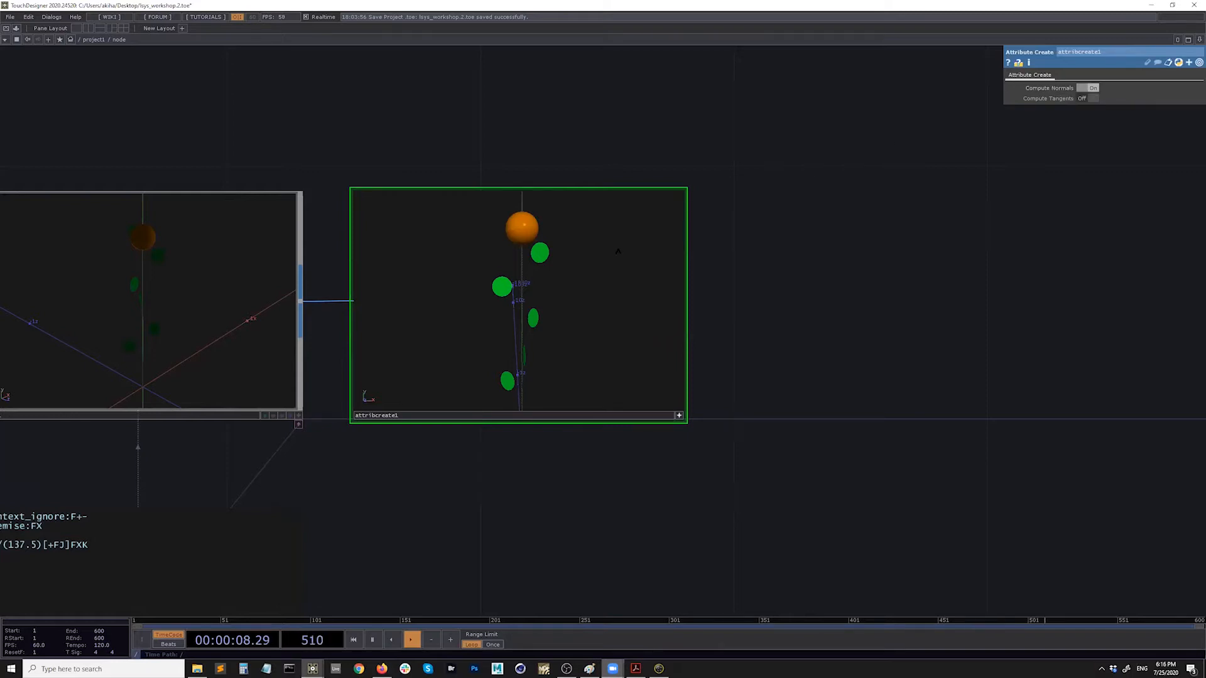
pyautogui.moveTo(530, 280); pyautogui.dragTo(535, 241)
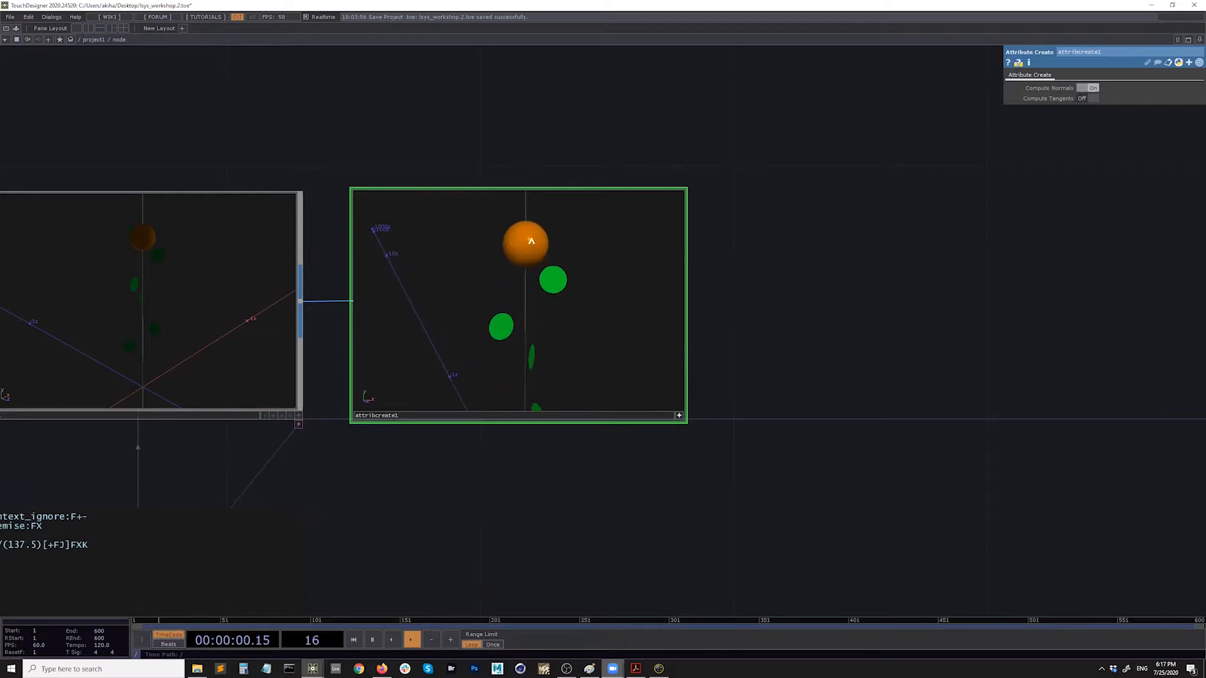
pyautogui.scroll(3, 531, 241)
pyautogui.scroll(-2, 506, 256)
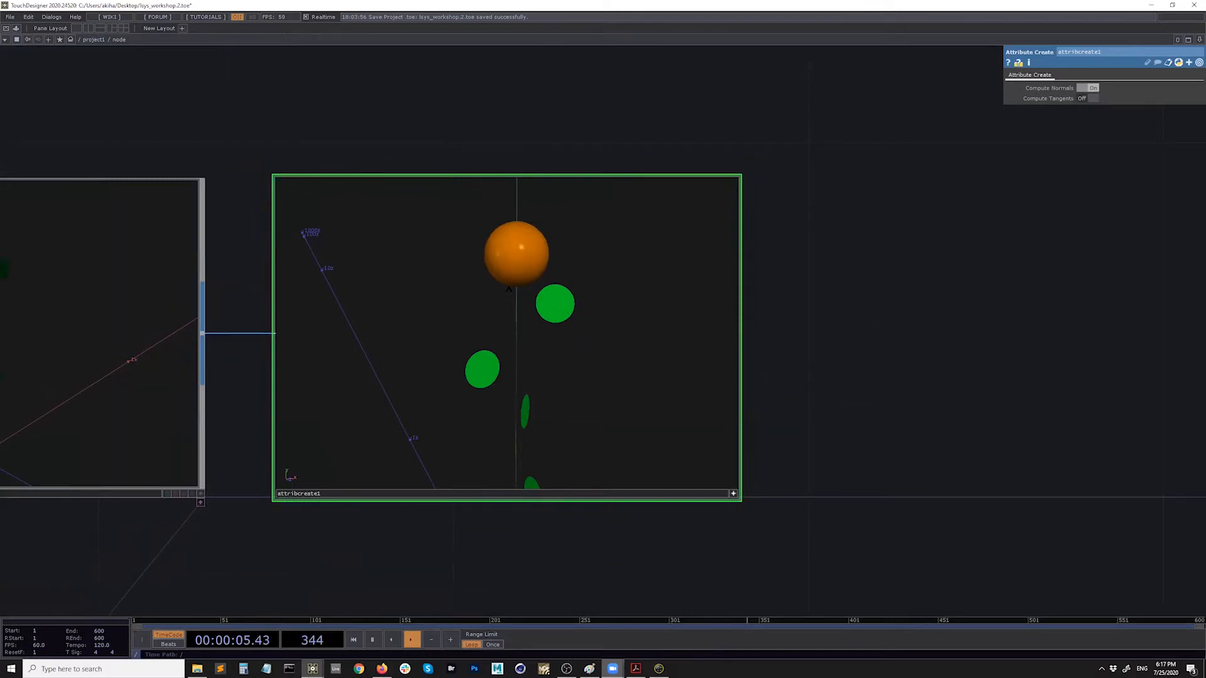
pyautogui.moveTo(523, 254); pyautogui.dragTo(517, 287)
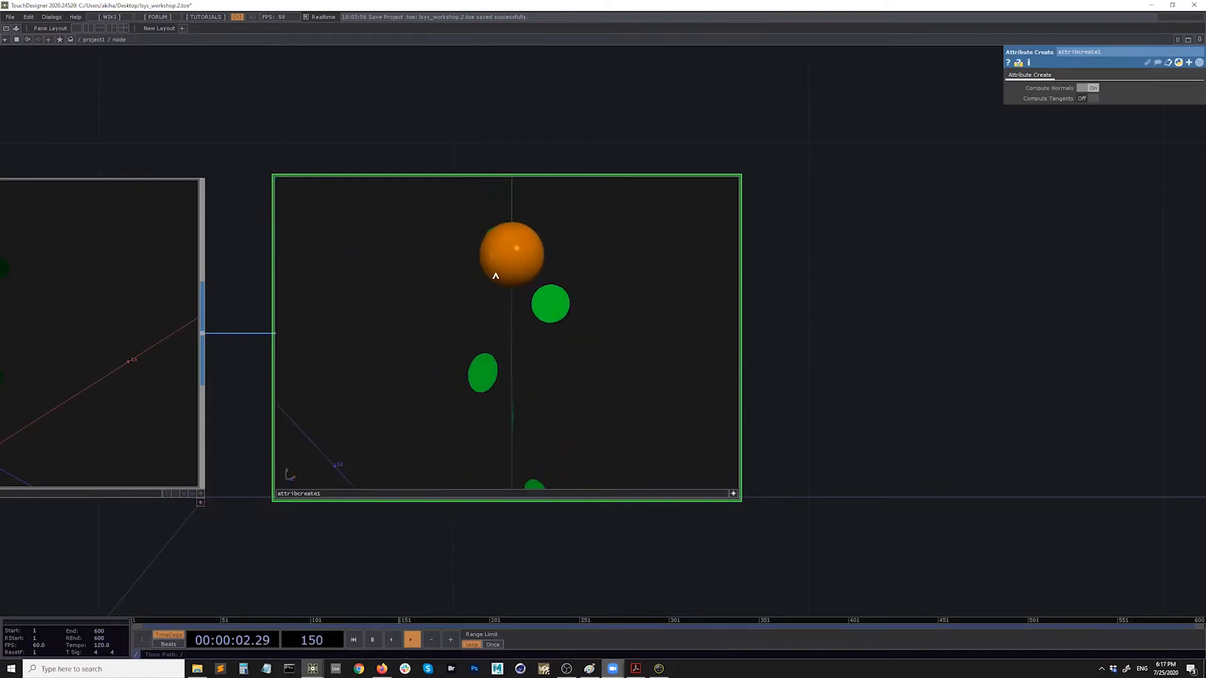
pyautogui.scroll(-3, 474, 308)
pyautogui.moveTo(505, 331)
pyautogui.mouseDown(button='right')
pyautogui.moveTo(504, 307)
pyautogui.moveTo(509, 331)
pyautogui.mouseUp(button='right')
pyautogui.scroll(-1, 506, 317)
pyautogui.scroll(-2, 497, 324)
pyautogui.moveTo(511, 331)
pyautogui.mouseDown()
pyautogui.moveTo(592, 333)
pyautogui.moveTo(528, 333)
pyautogui.moveTo(521, 315)
pyautogui.mouseUp()
# Inspect the point normals of attribcreate1's sphere and leaves through the viewer's display options, and hide them when done
pyautogui.press('d')
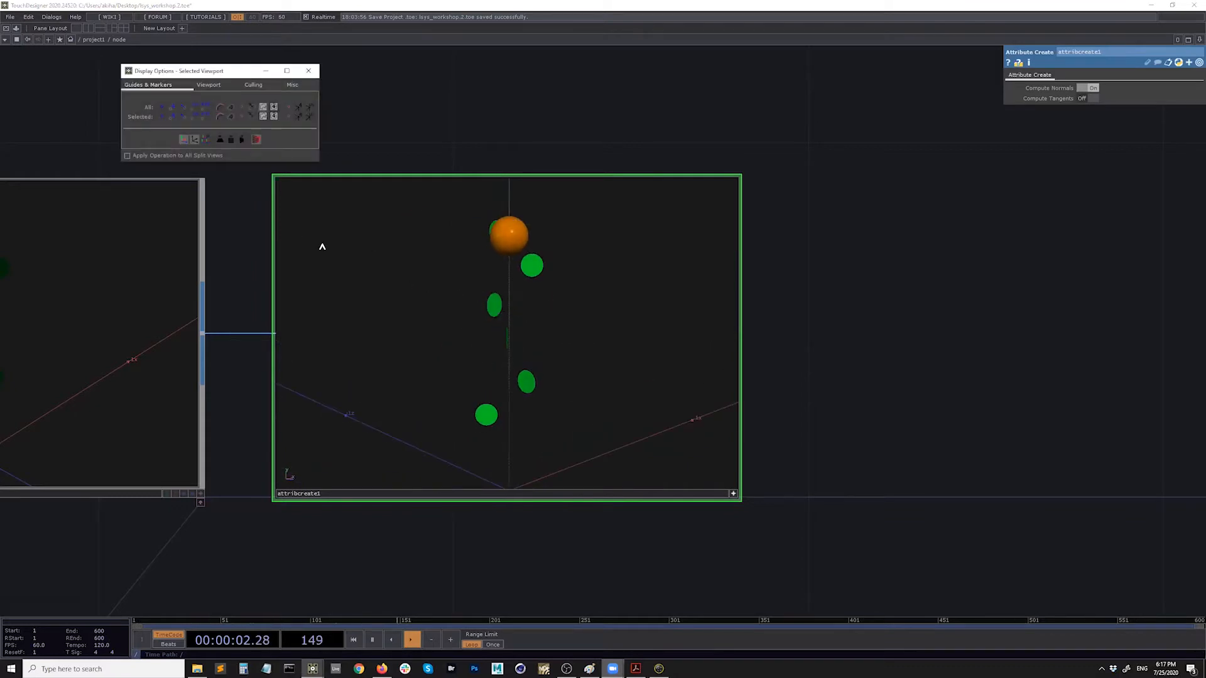
pyautogui.click(184, 112)
pyautogui.moveTo(508, 219)
pyautogui.mouseDown()
pyautogui.moveTo(546, 284)
pyautogui.moveTo(495, 295)
pyautogui.moveTo(511, 275)
pyautogui.moveTo(581, 267)
pyautogui.moveTo(533, 277)
pyautogui.moveTo(536, 248)
pyautogui.moveTo(560, 244)
pyautogui.moveTo(550, 273)
pyautogui.mouseUp()
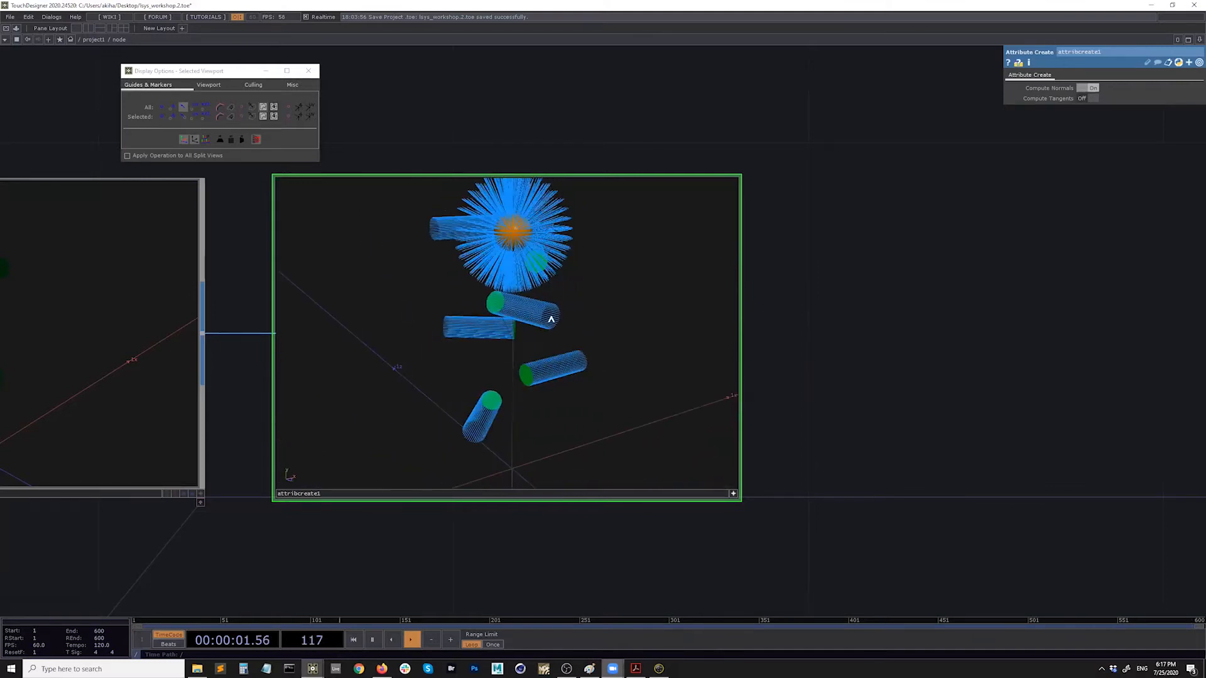
pyautogui.moveTo(582, 383); pyautogui.dragTo(527, 333)
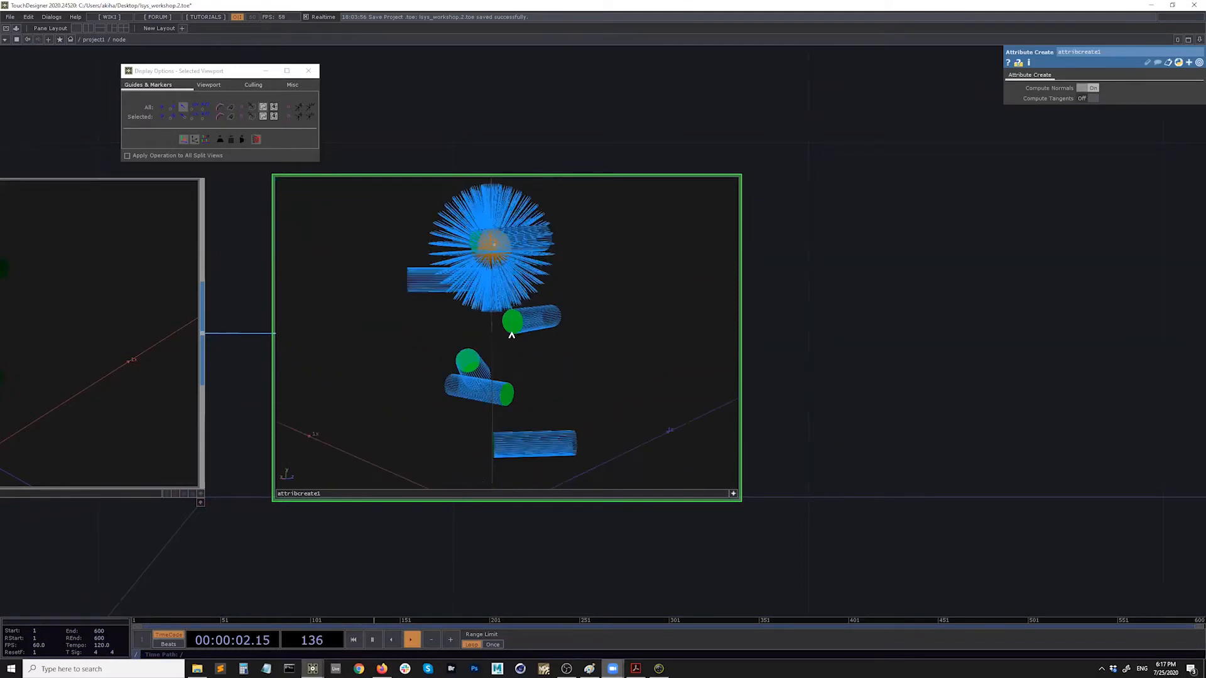
pyautogui.moveTo(446, 315); pyautogui.dragTo(514, 354)
pyautogui.moveTo(514, 353); pyautogui.dragTo(605, 304, button='middle')
pyautogui.moveTo(493, 280); pyautogui.dragTo(488, 292, button='right')
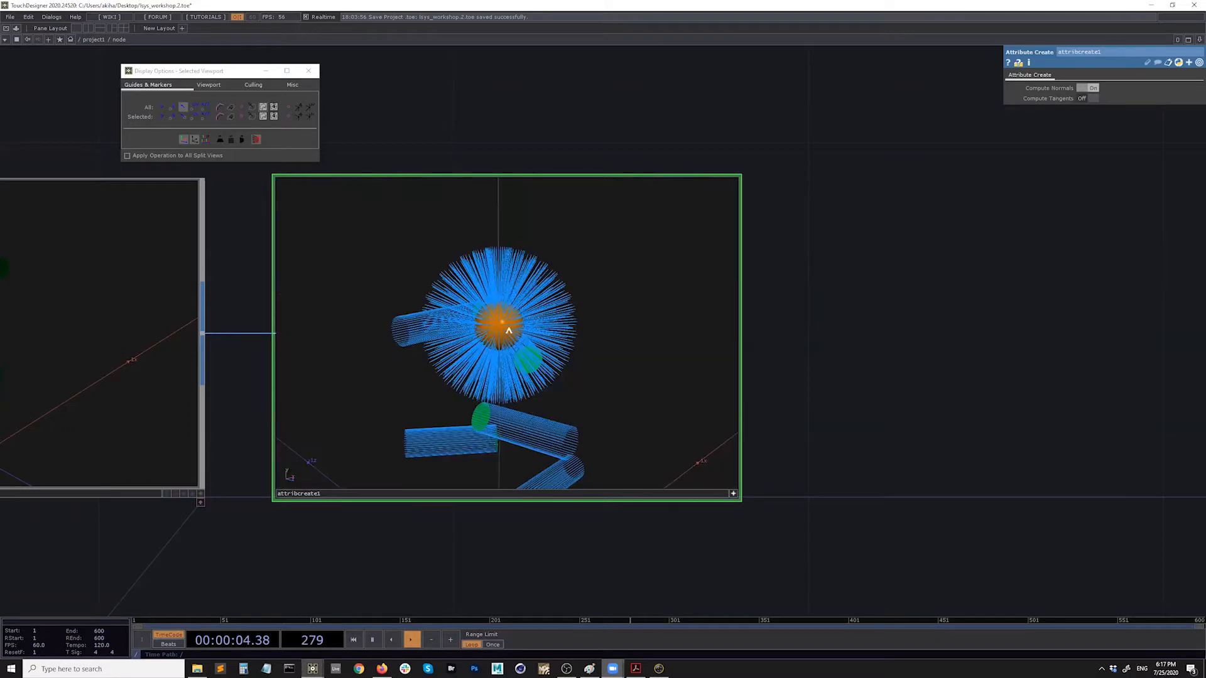
pyautogui.moveTo(513, 256); pyautogui.dragTo(519, 265)
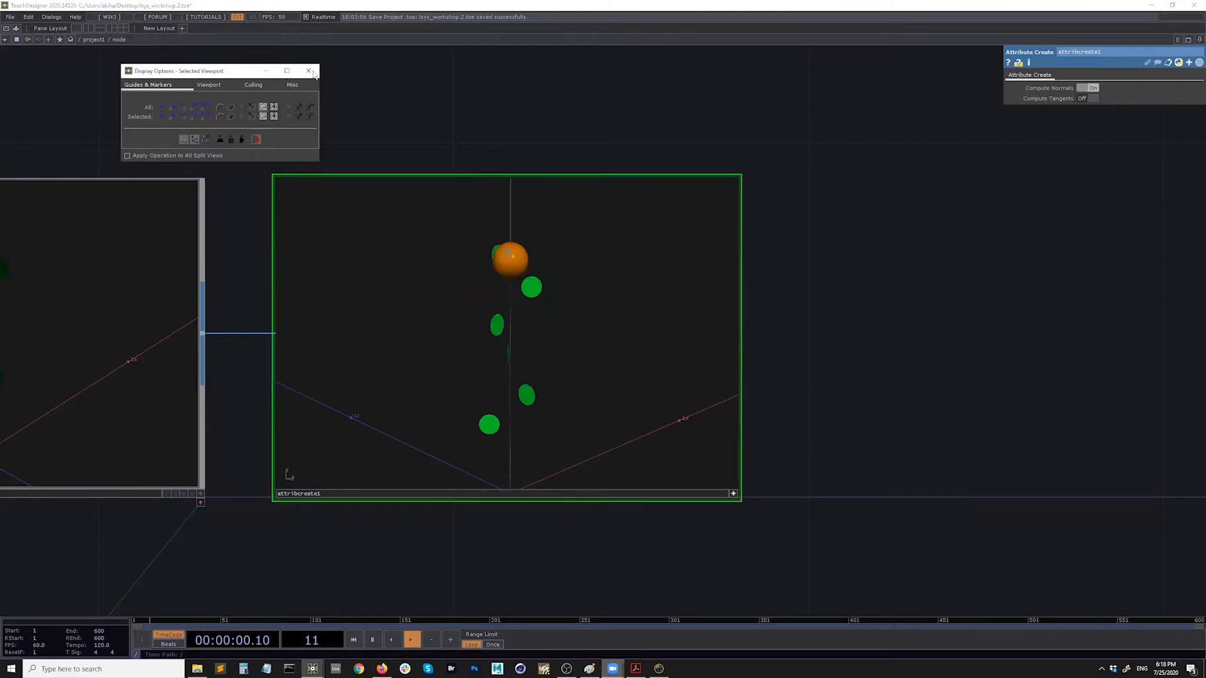
pyautogui.click(308, 71)
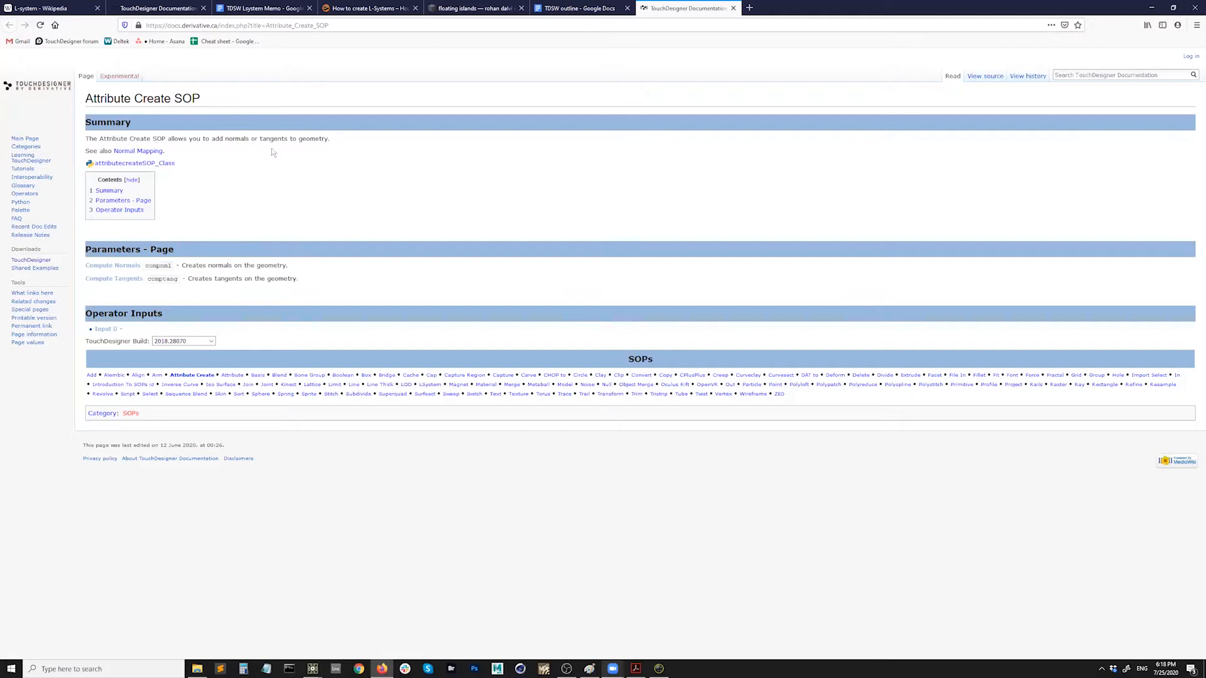
# Read the Compute Normals and Compute Tangents descriptions on the Attribute Create SOP documentation page in the browser
pyautogui.doubleClick(226, 280)
pyautogui.click(369, 292)
pyautogui.click(1155, 12)
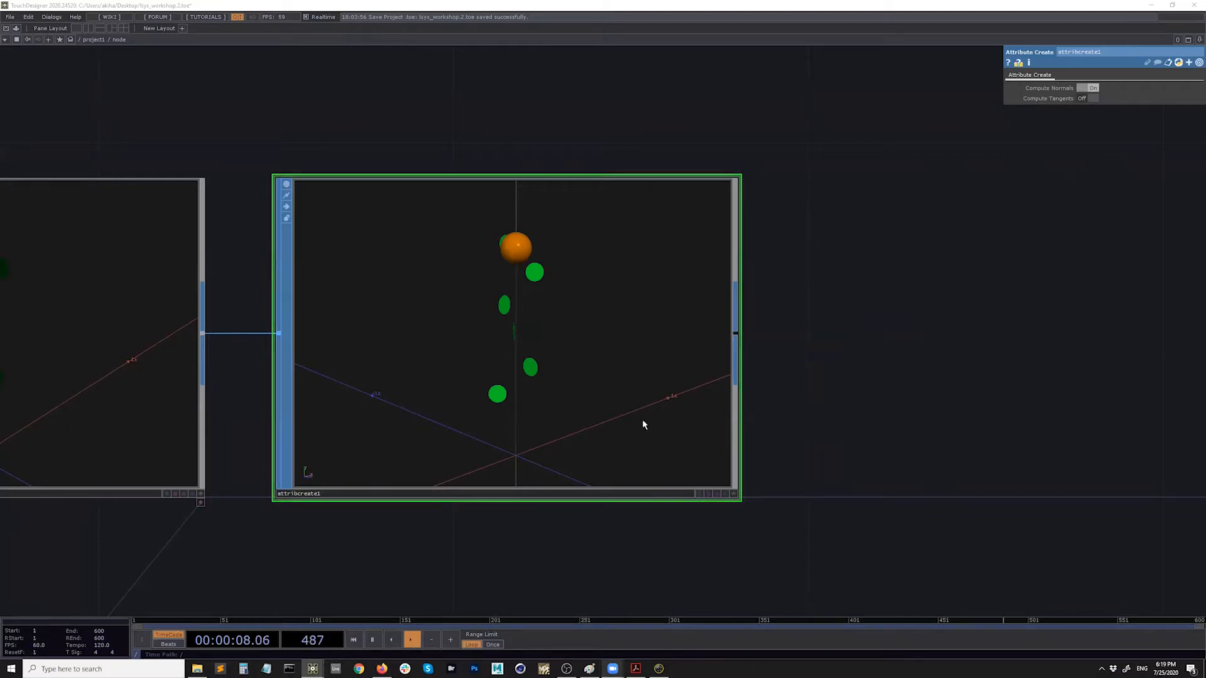
# Examine attribcreate1's geometry with the wireframe display toggled on and off
pyautogui.click(734, 495)
pyautogui.moveTo(525, 406); pyautogui.dragTo(530, 378)
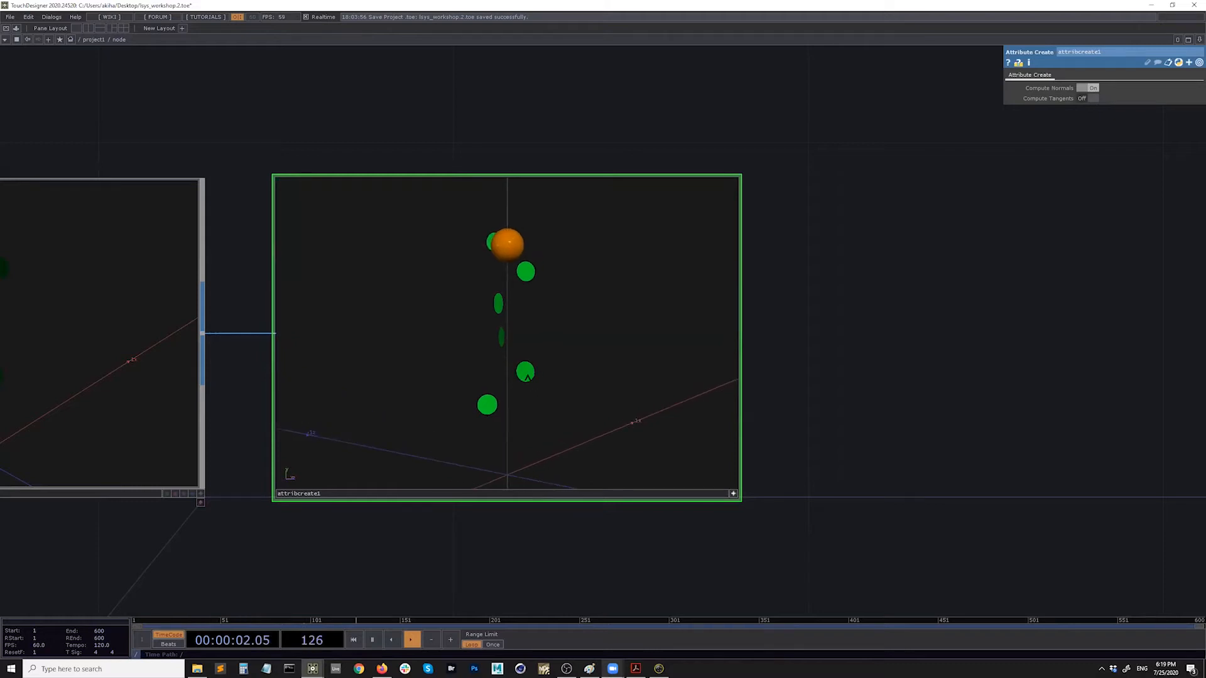
pyautogui.press('w')
pyautogui.press('w')
pyautogui.moveTo(527, 382); pyautogui.dragTo(535, 380)
# Try to change the primitive type of circle1
pyautogui.scroll(-5, 672, 400)
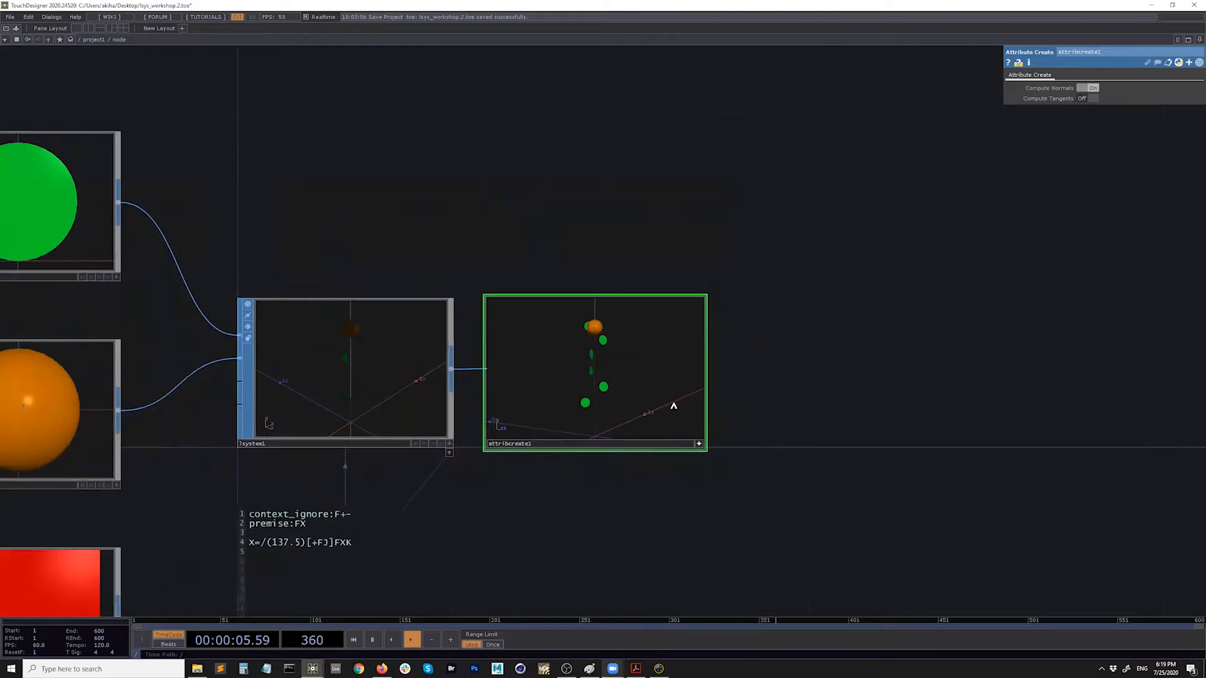
pyautogui.scroll(-3, 673, 406)
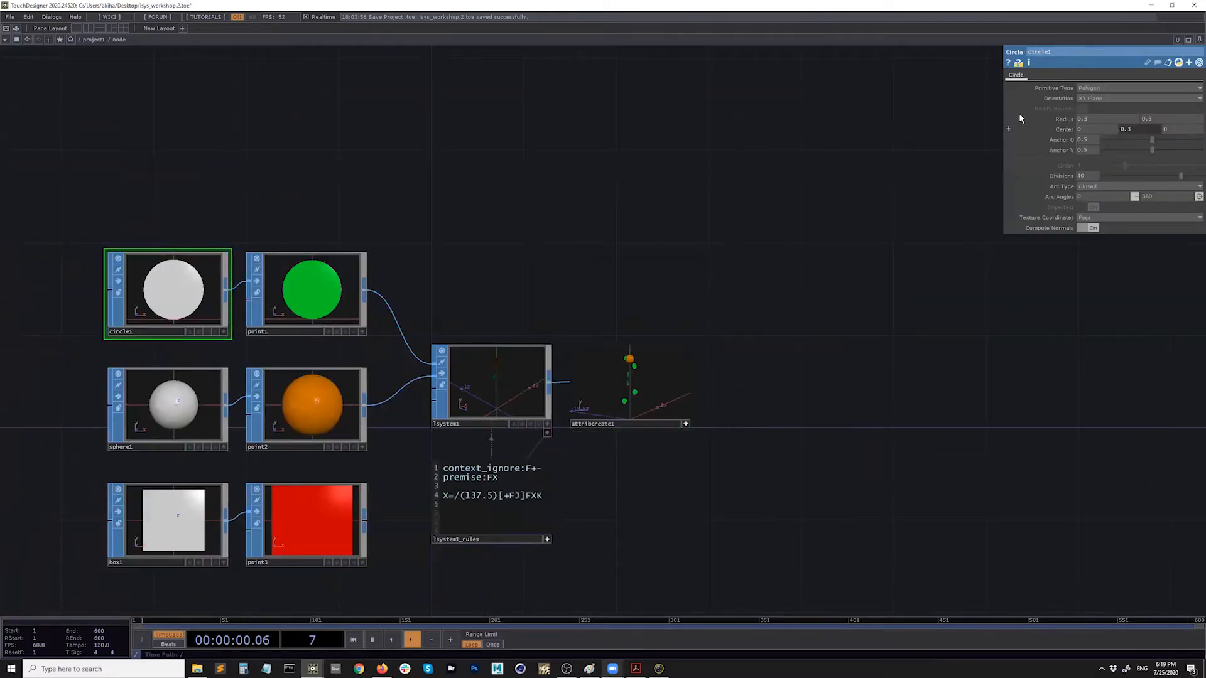
pyautogui.click(1096, 88)
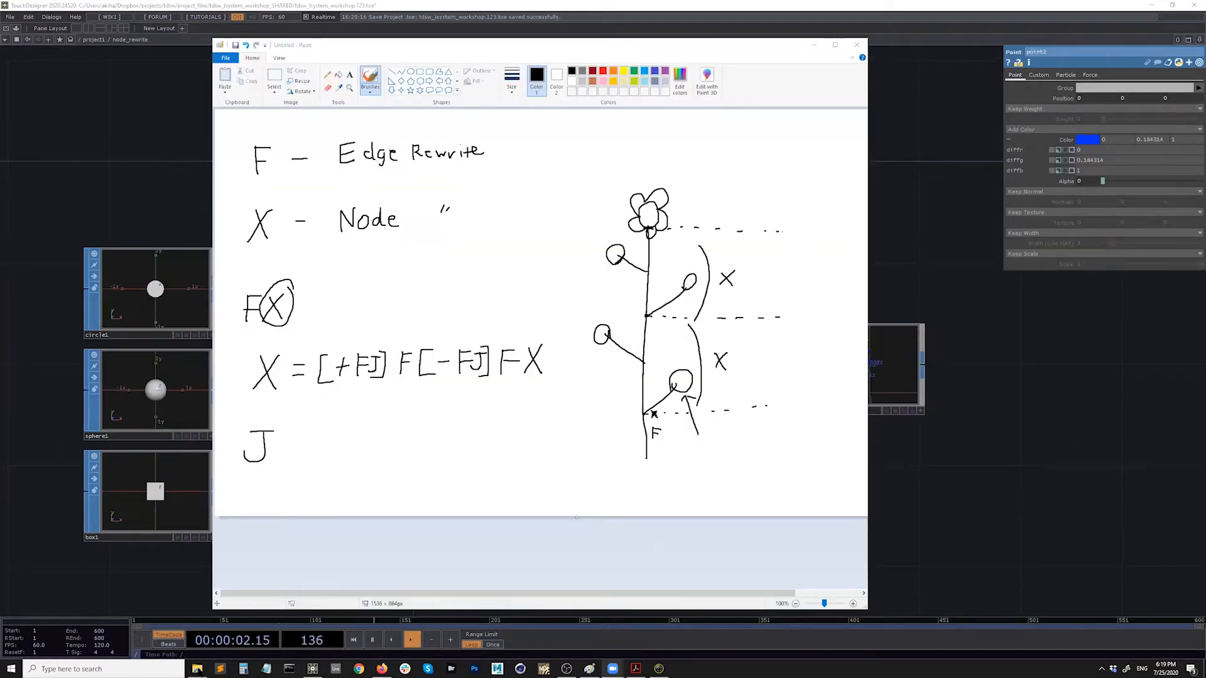
# Switch to File Explorer and reopen lsys_workshop.2.toe from the Desktop folder in TouchDesigner
pyautogui.moveTo(197, 669)
pyautogui.click(203, 630)
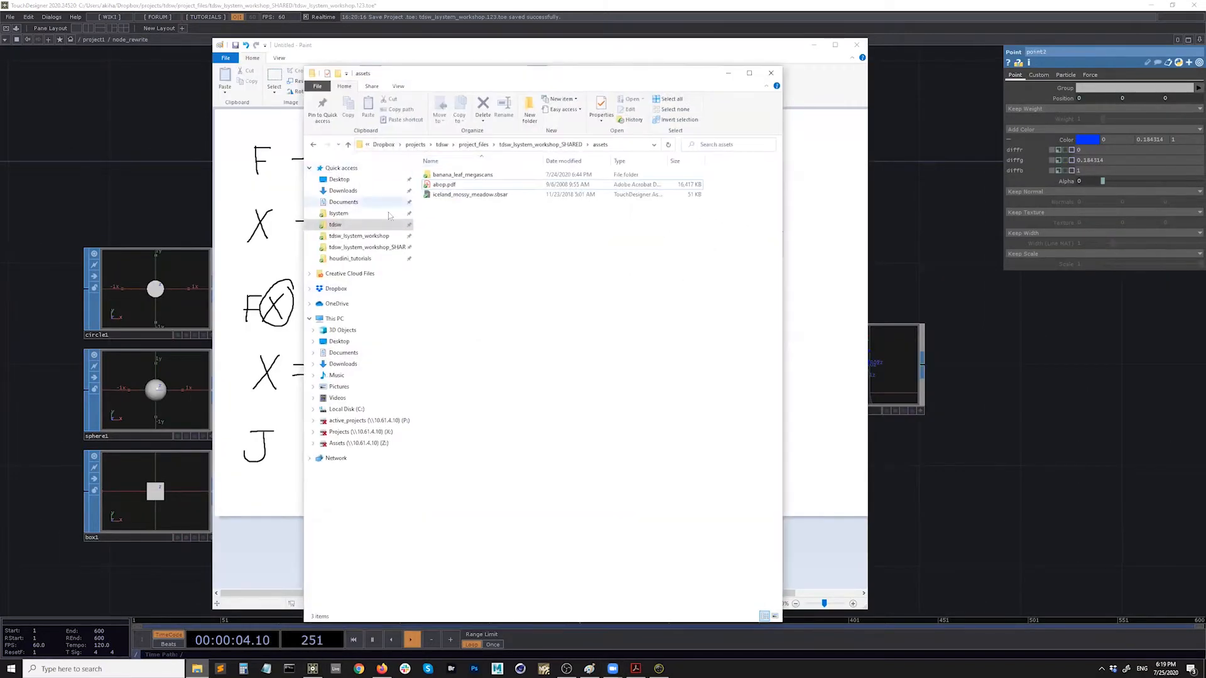
pyautogui.click(342, 179)
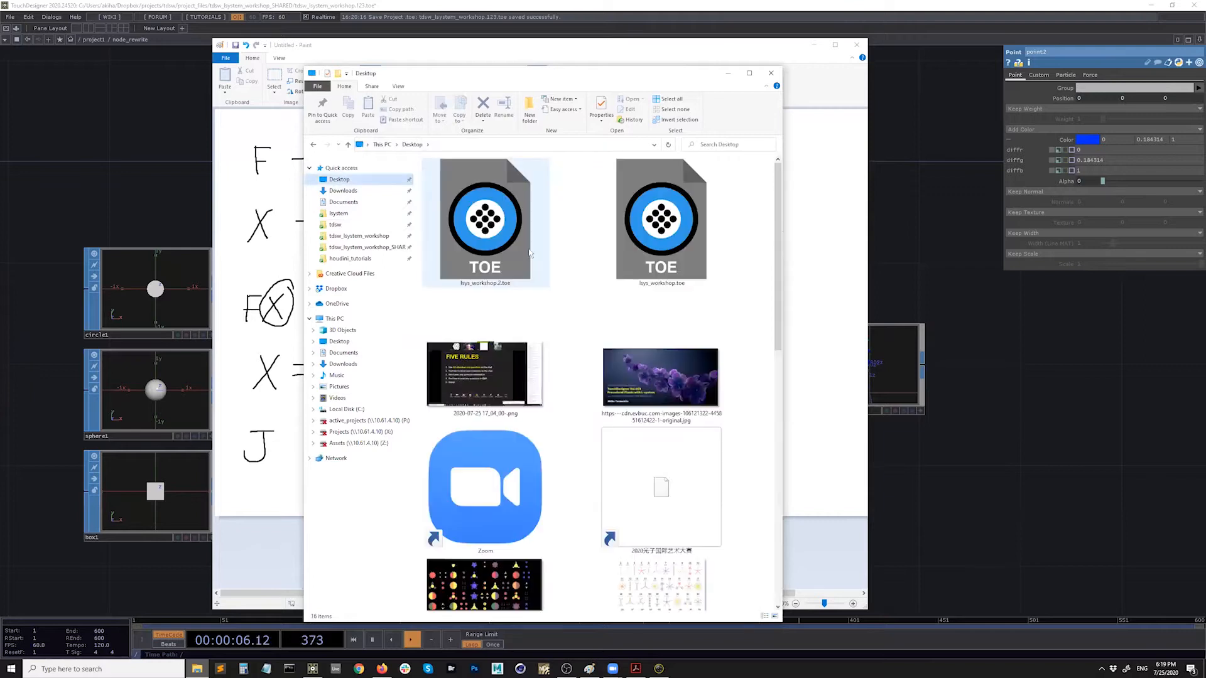
pyautogui.click(492, 252)
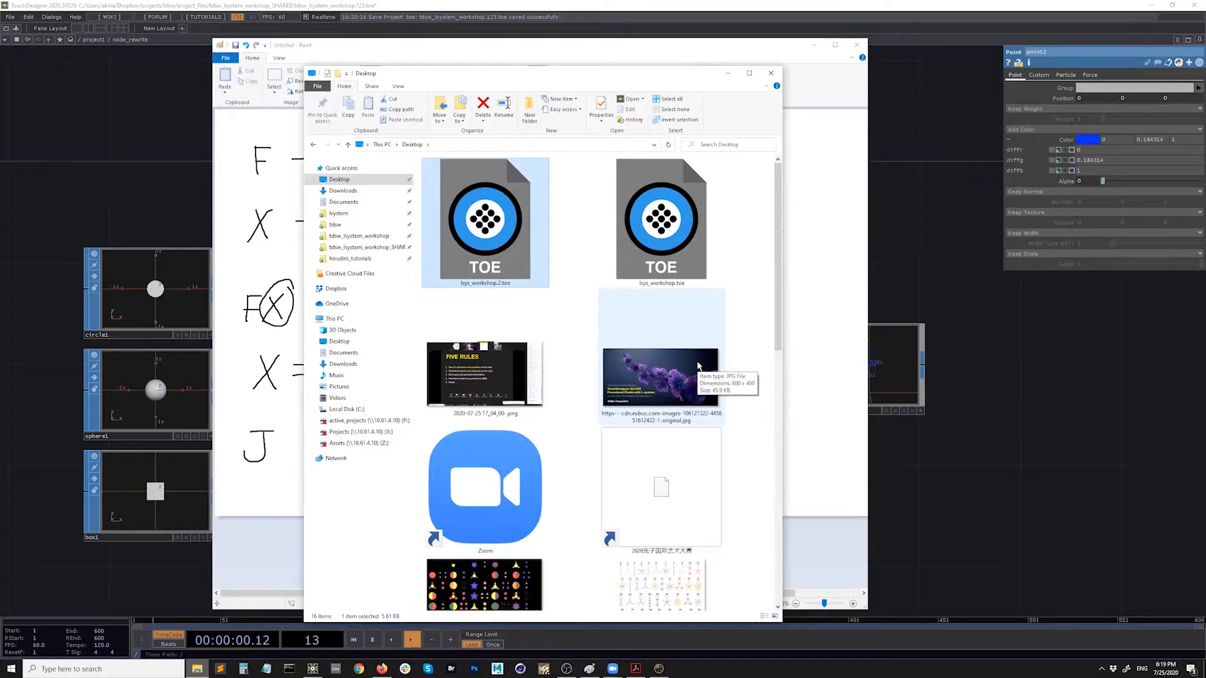
pyautogui.press('Return')
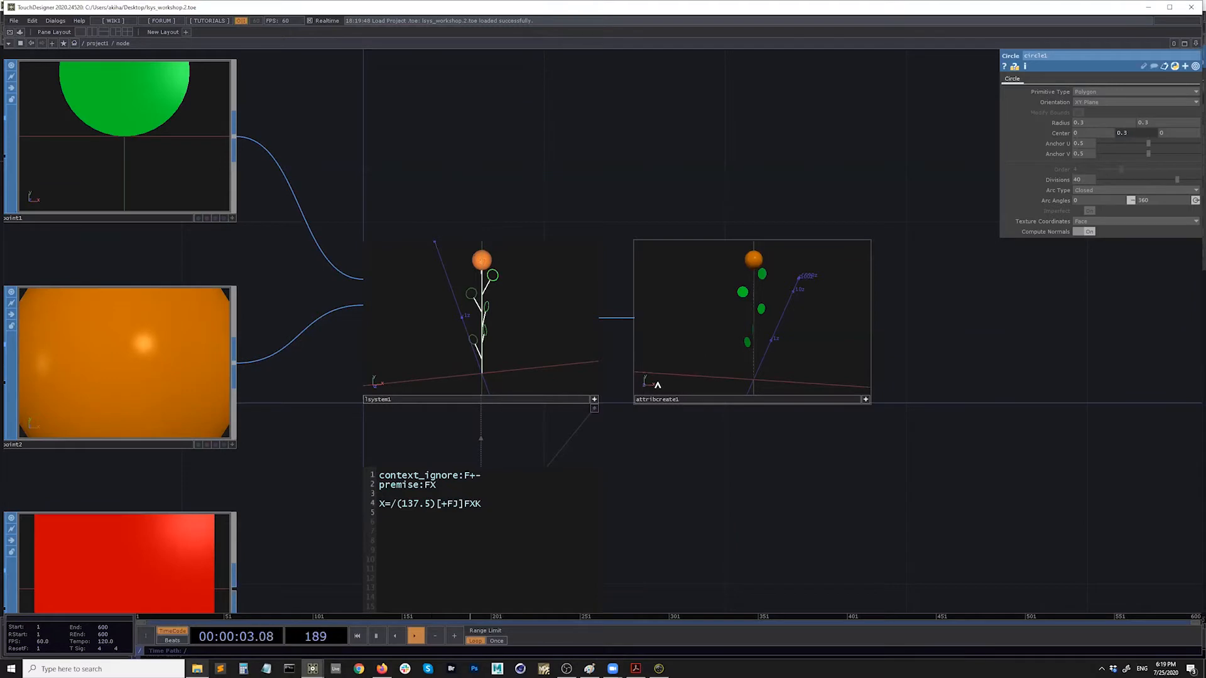
# Move circle1 away from point1 to open a gap between them, and view the circle from an angle
pyautogui.moveTo(287, 137); pyautogui.dragTo(505, 243)
pyautogui.scroll(-3, 506, 244)
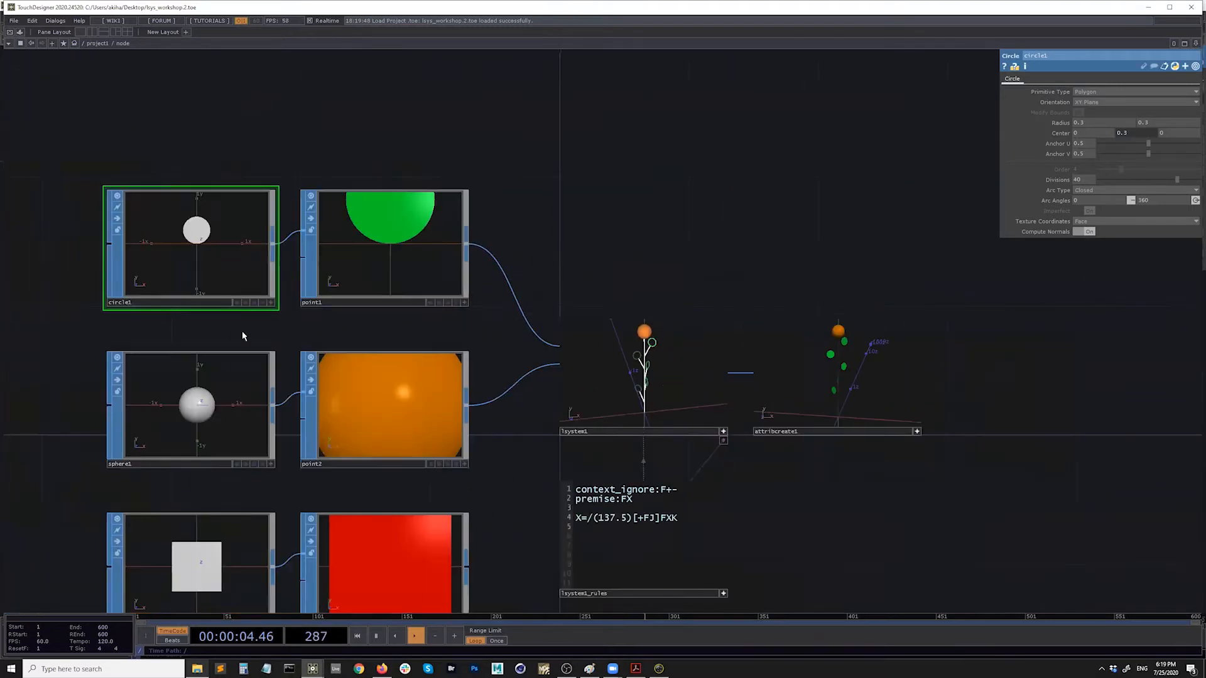
pyautogui.moveTo(242, 321); pyautogui.dragTo(70, 320)
pyautogui.moveTo(61, 209); pyautogui.dragTo(283, 207)
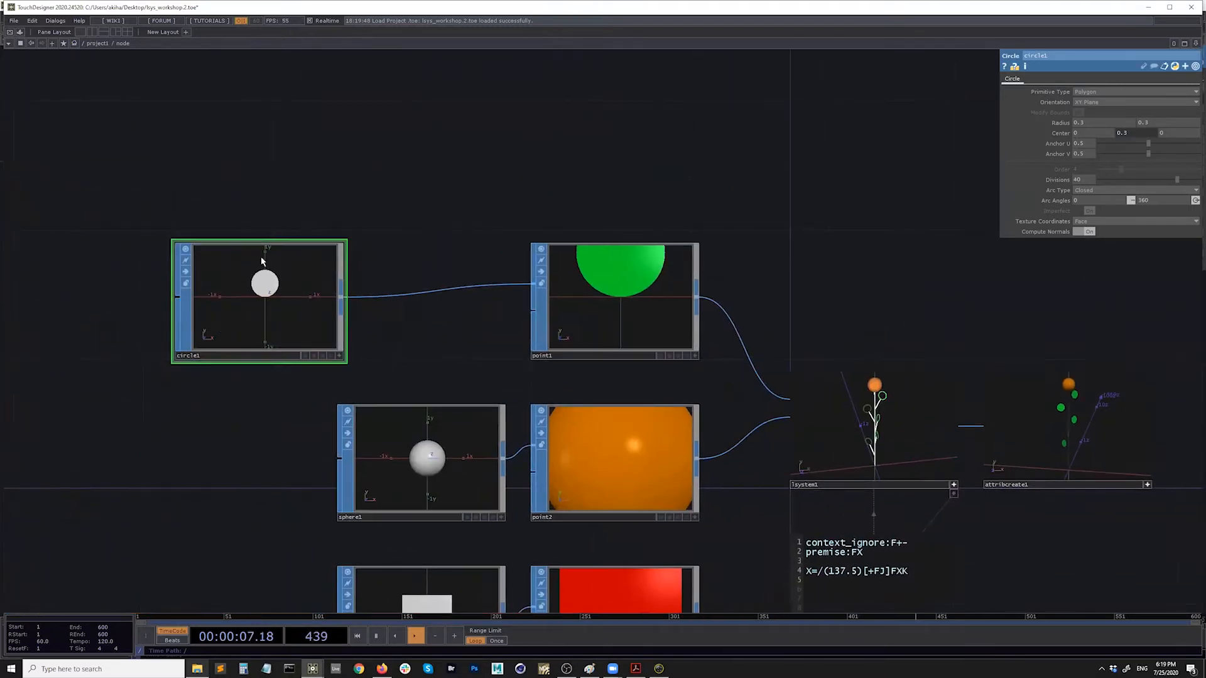
pyautogui.click(339, 357)
pyautogui.moveTo(296, 345); pyautogui.dragTo(307, 335)
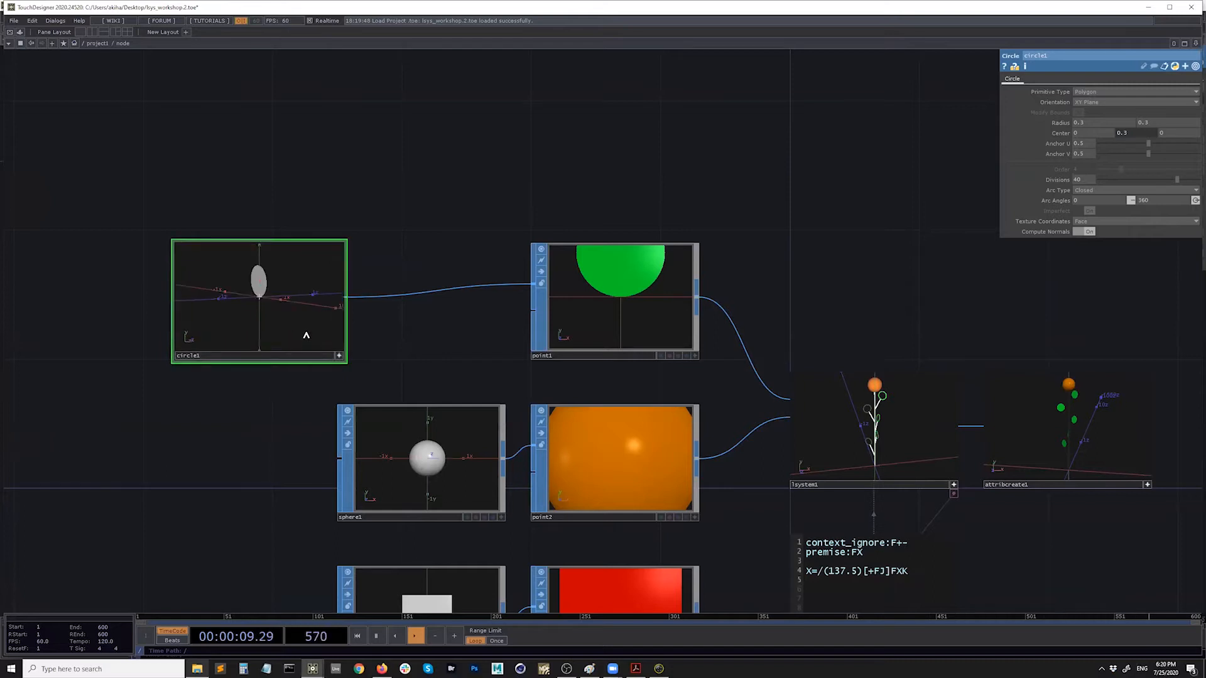
pyautogui.click(339, 357)
# Insert a Wireframe SOP between circle1 and point1
pyautogui.rightClick(344, 304)
pyautogui.write('wi')
pyautogui.click(417, 225)
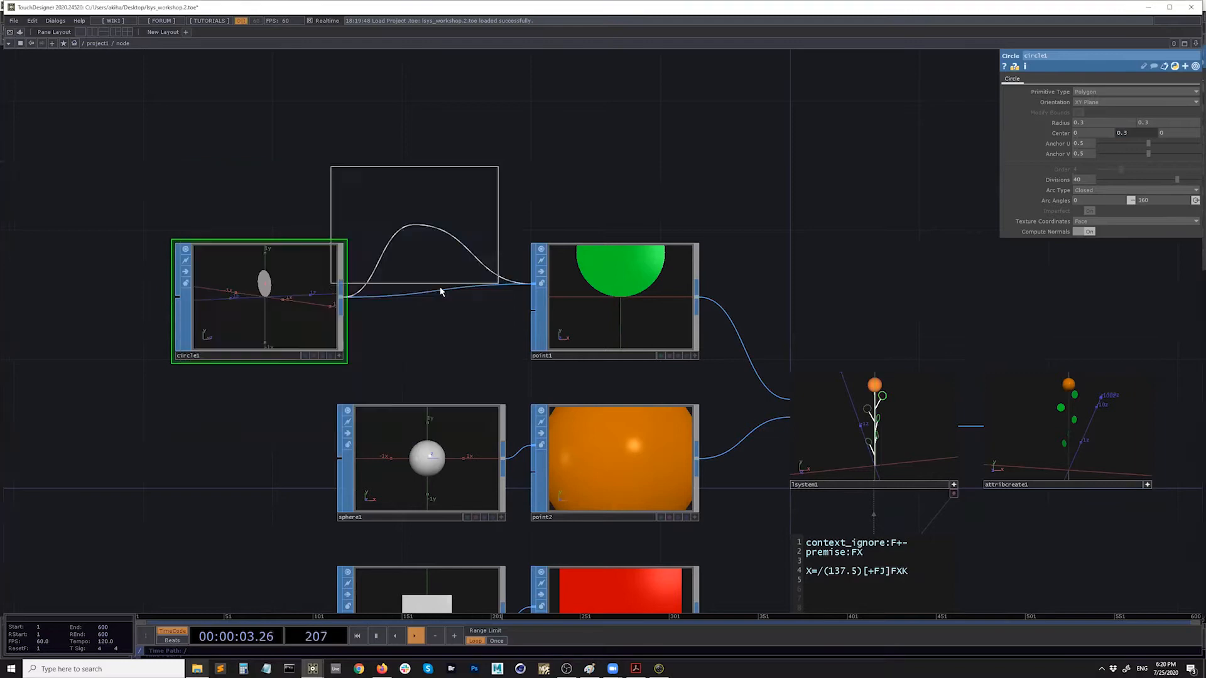
pyautogui.click(451, 297)
pyautogui.moveTo(481, 323); pyautogui.dragTo(453, 322)
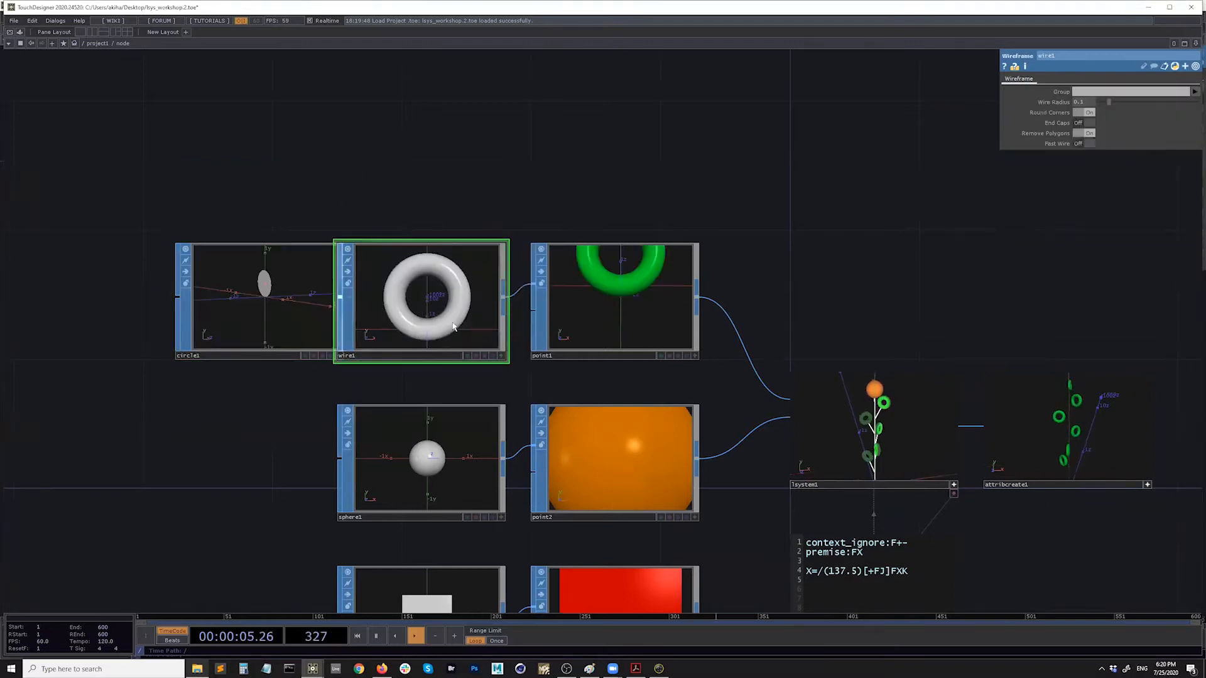
# Set the Wireframe SOP's wire radius to 0.01 and check the leaf rings in lsystem1 and attribcreate1
pyautogui.moveTo(555, 170); pyautogui.dragTo(172, 136)
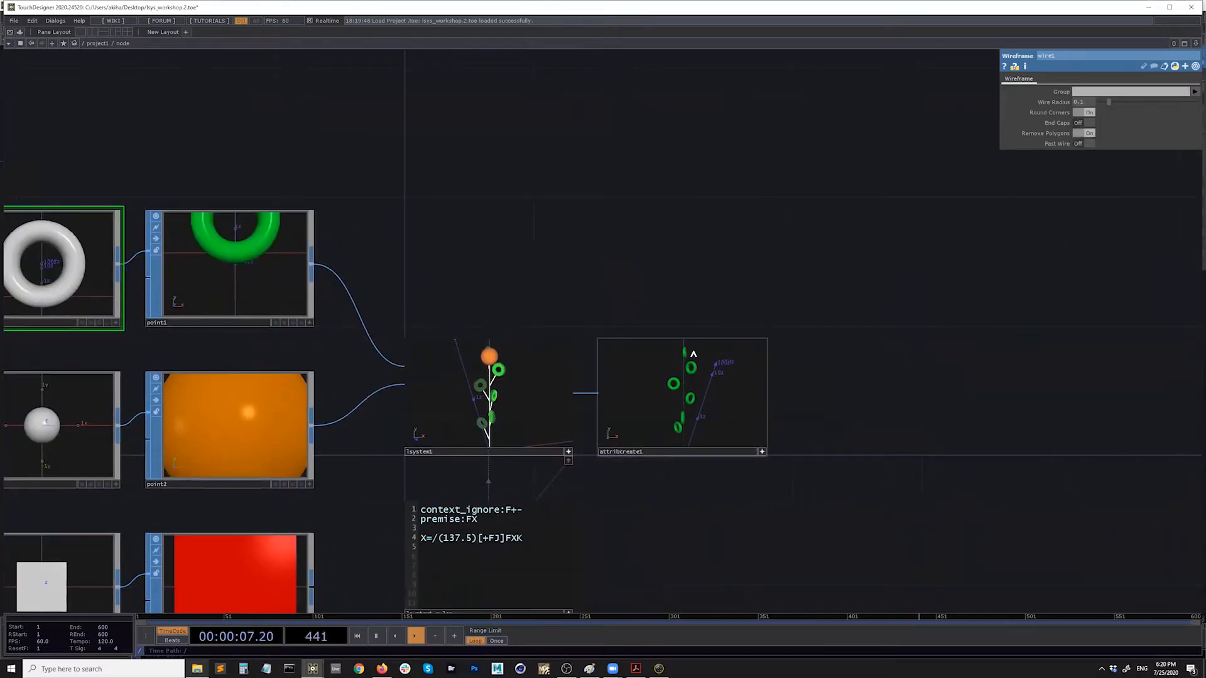
pyautogui.scroll(3, 695, 355)
pyautogui.moveTo(1084, 103); pyautogui.dragTo(1078, 131, button='middle')
pyautogui.moveTo(390, 476); pyautogui.dragTo(338, 465)
pyautogui.moveTo(527, 439); pyautogui.dragTo(689, 436)
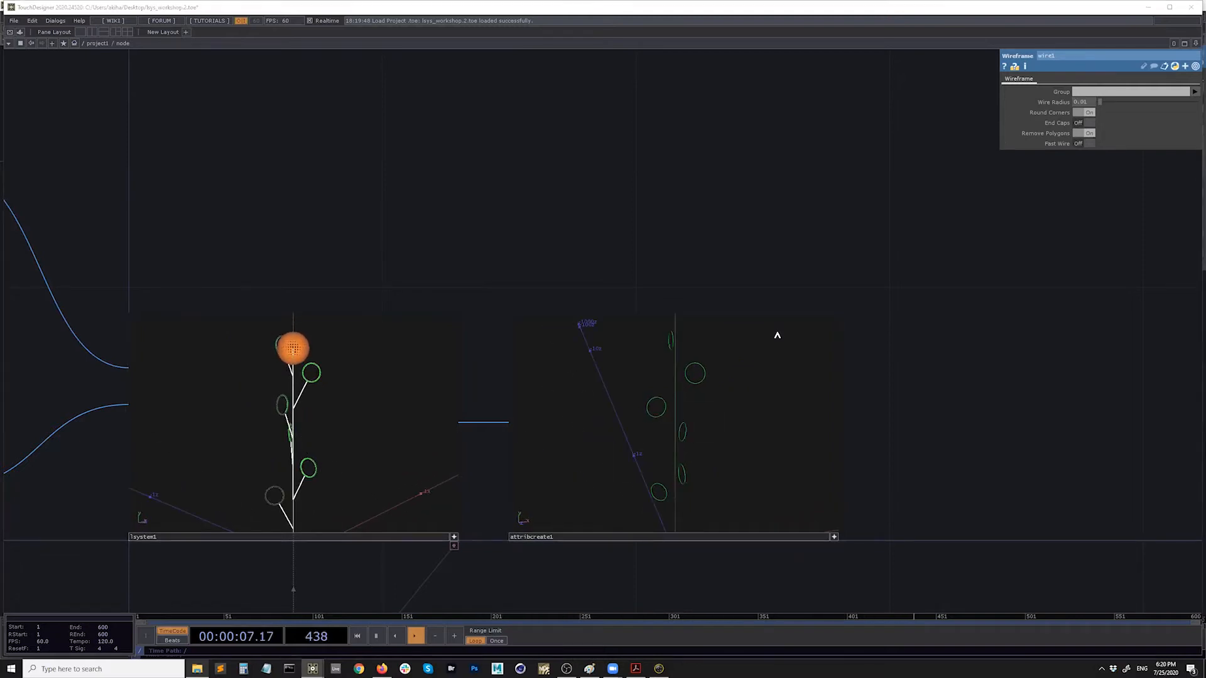
pyautogui.scroll(-4, 442, 430)
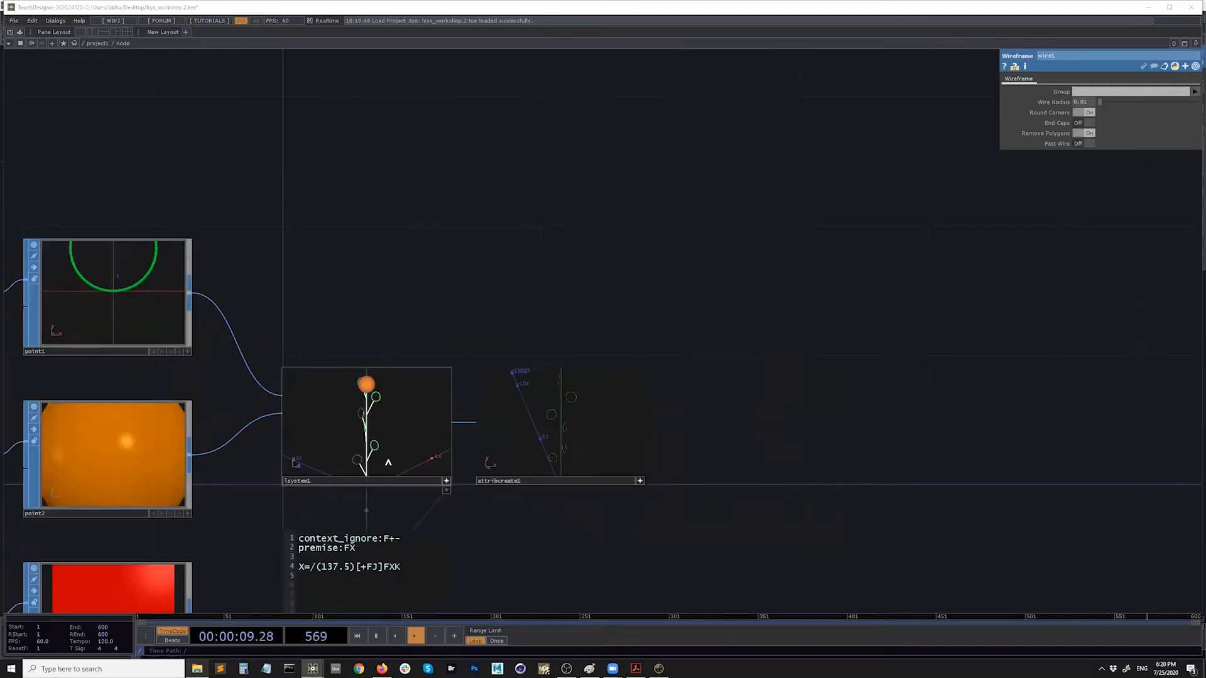
# Try a wire radius of 0.05 on wire1, settle on 0.015, and compare the leaf rings in lsystem1 and attribcreate1
pyautogui.scroll(5, 380, 463)
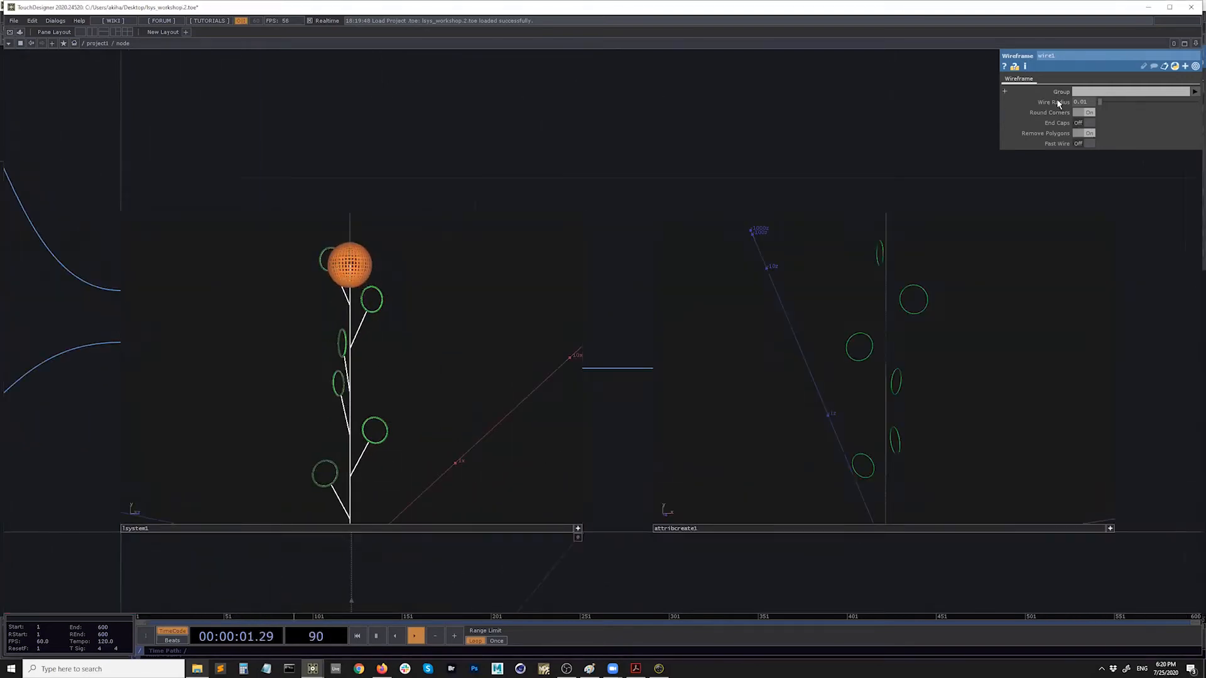
pyautogui.moveTo(1080, 101); pyautogui.dragTo(1079, 86, button='middle')
pyautogui.moveTo(747, 211); pyautogui.dragTo(507, 191)
pyautogui.moveTo(600, 329); pyautogui.dragTo(680, 343)
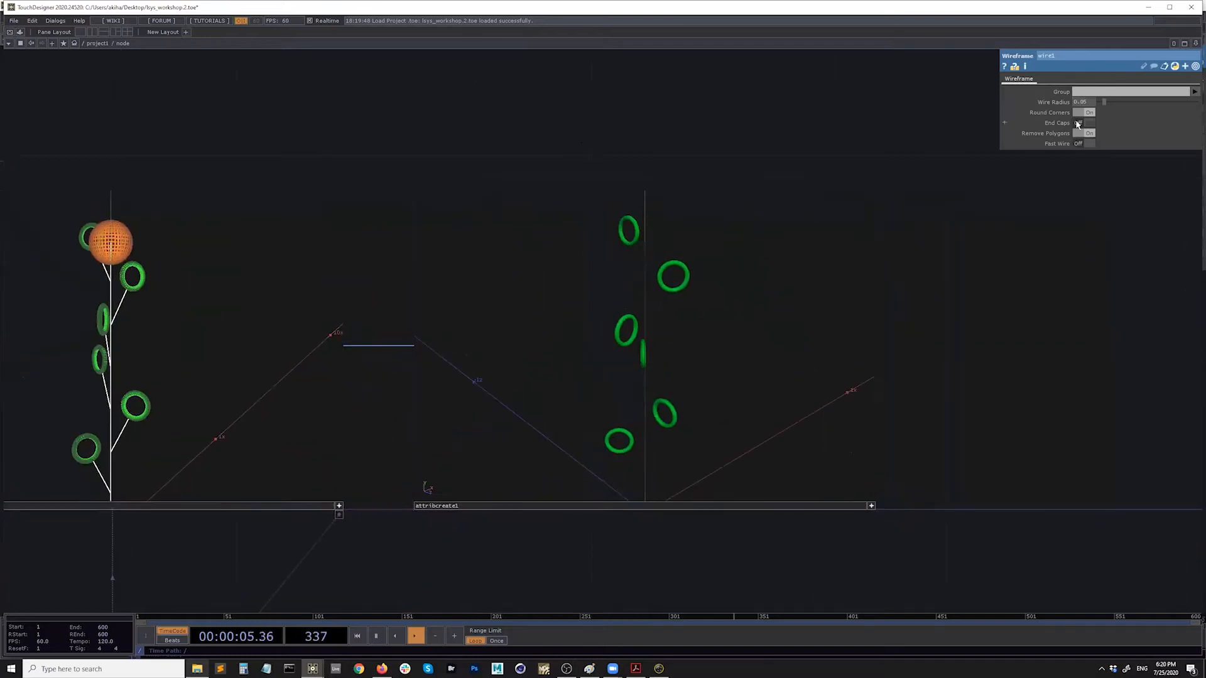
pyautogui.moveTo(1079, 102); pyautogui.dragTo(1086, 89, button='middle')
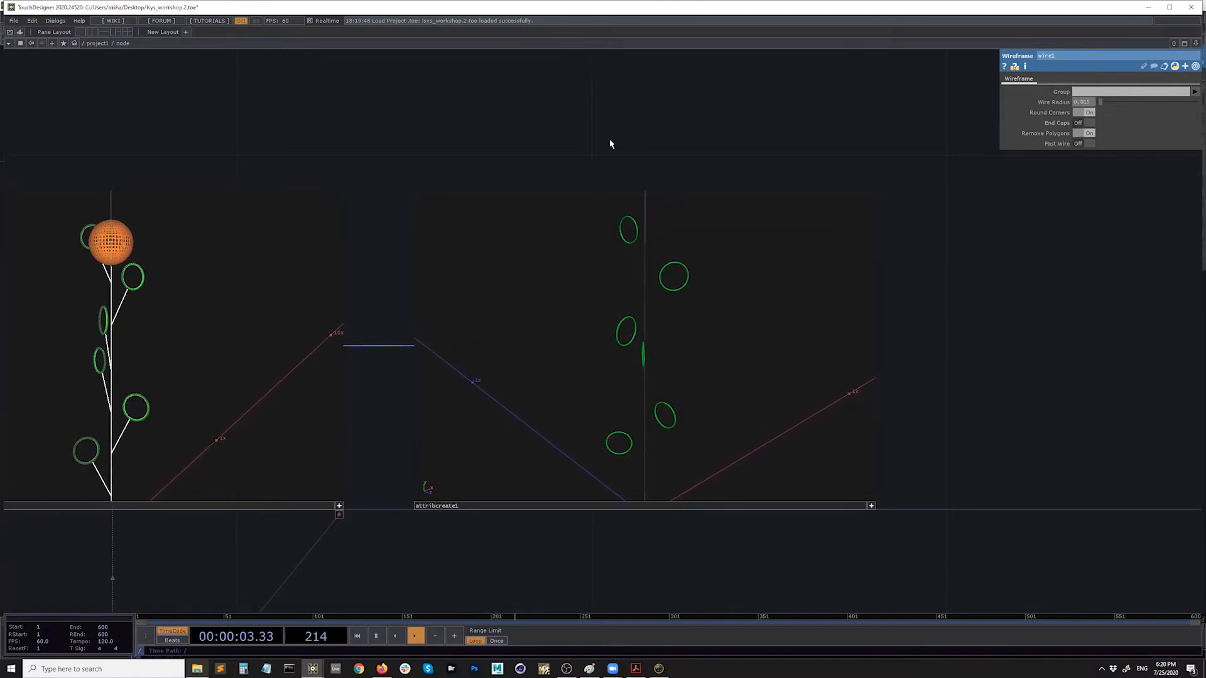
pyautogui.scroll(-3, 566, 163)
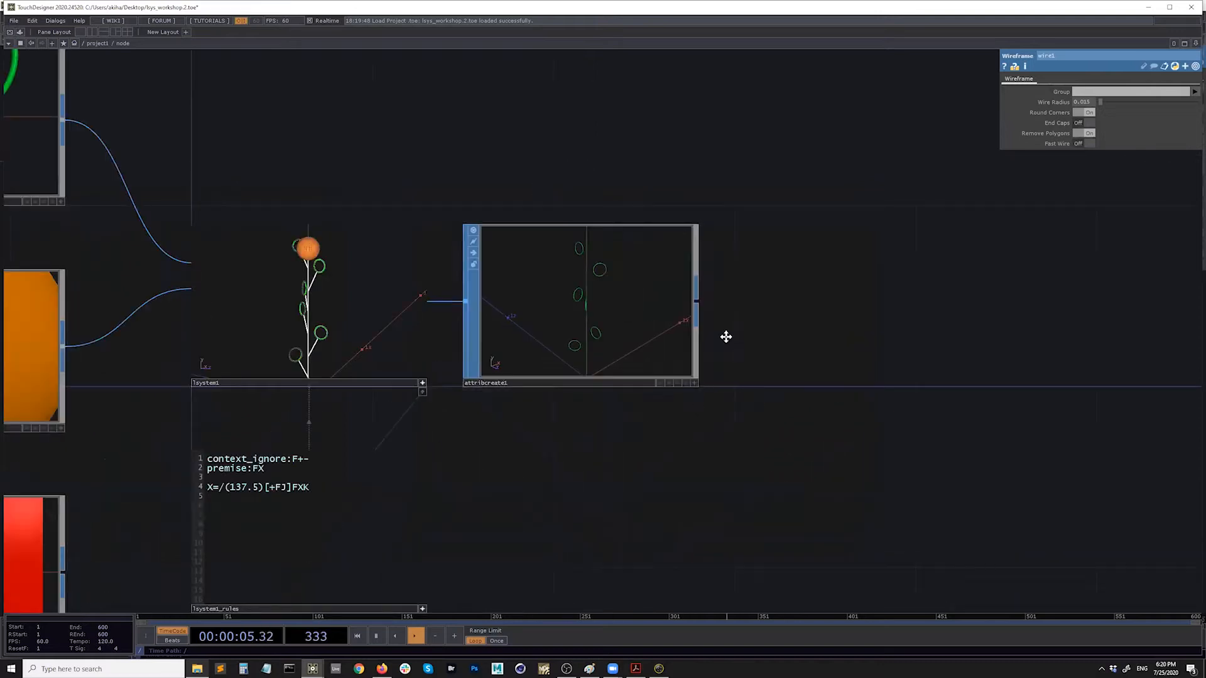
pyautogui.moveTo(723, 313); pyautogui.dragTo(704, 386)
# Leave the node component for project1 and open the fractal component's network
pyautogui.press('u')
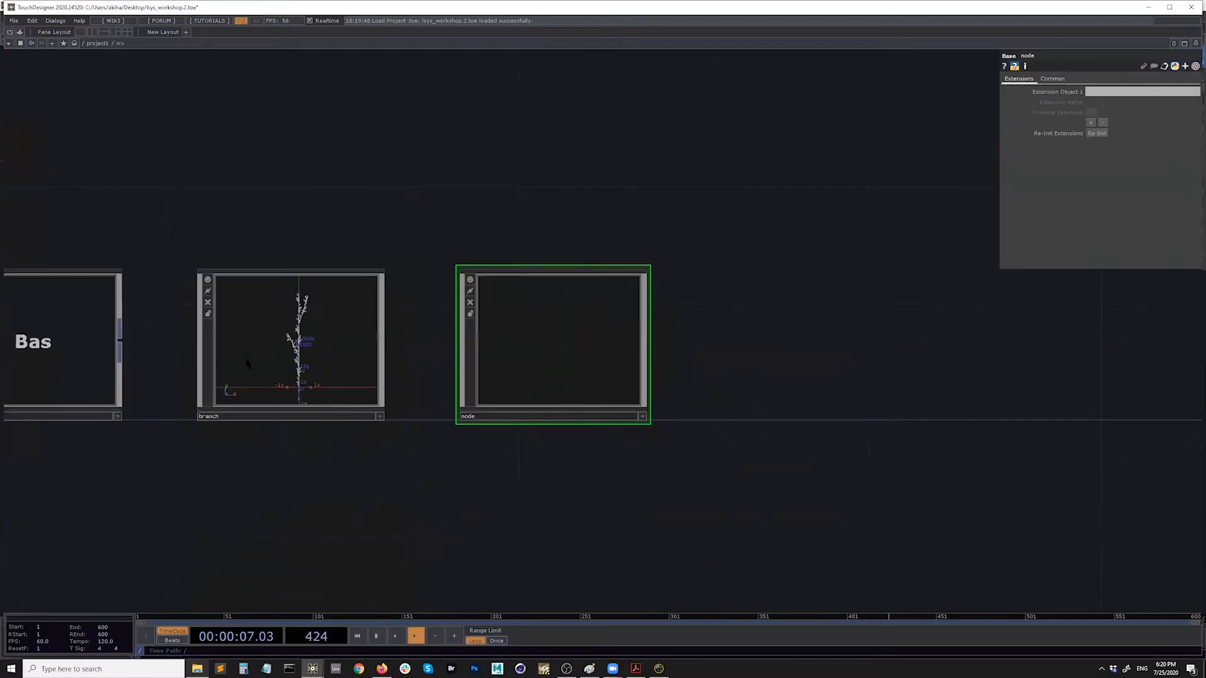
pyautogui.moveTo(317, 480); pyautogui.dragTo(818, 471)
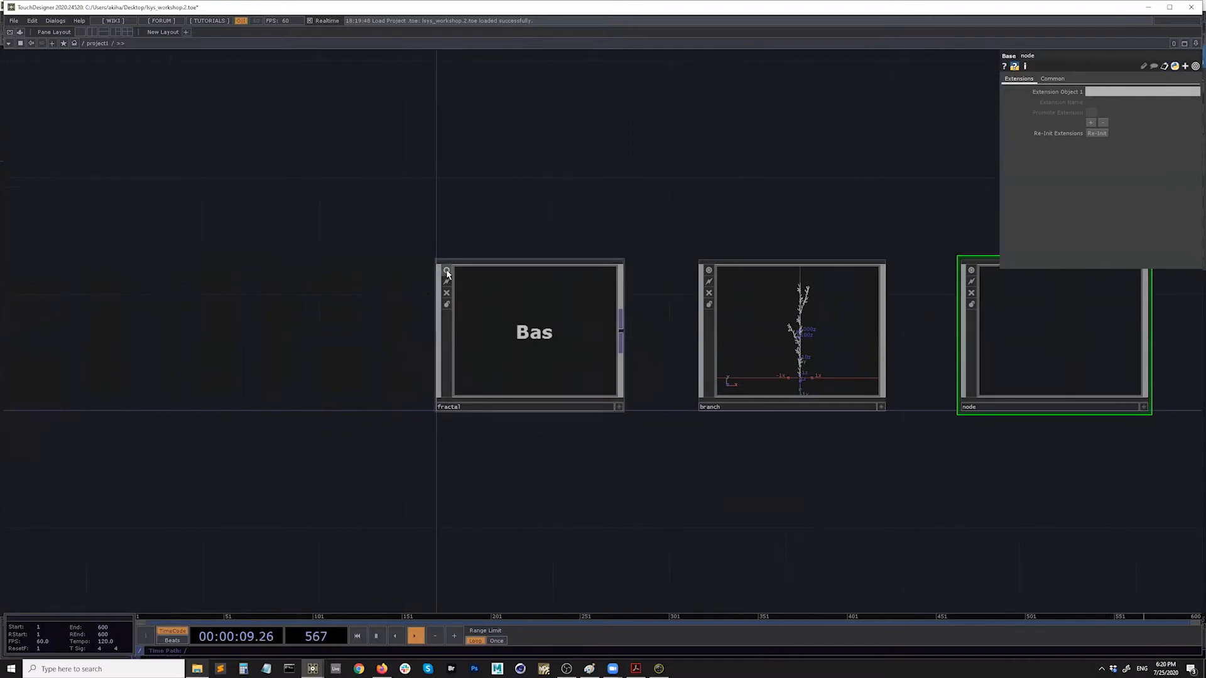
pyautogui.click(447, 271)
pyautogui.doubleClick(548, 356)
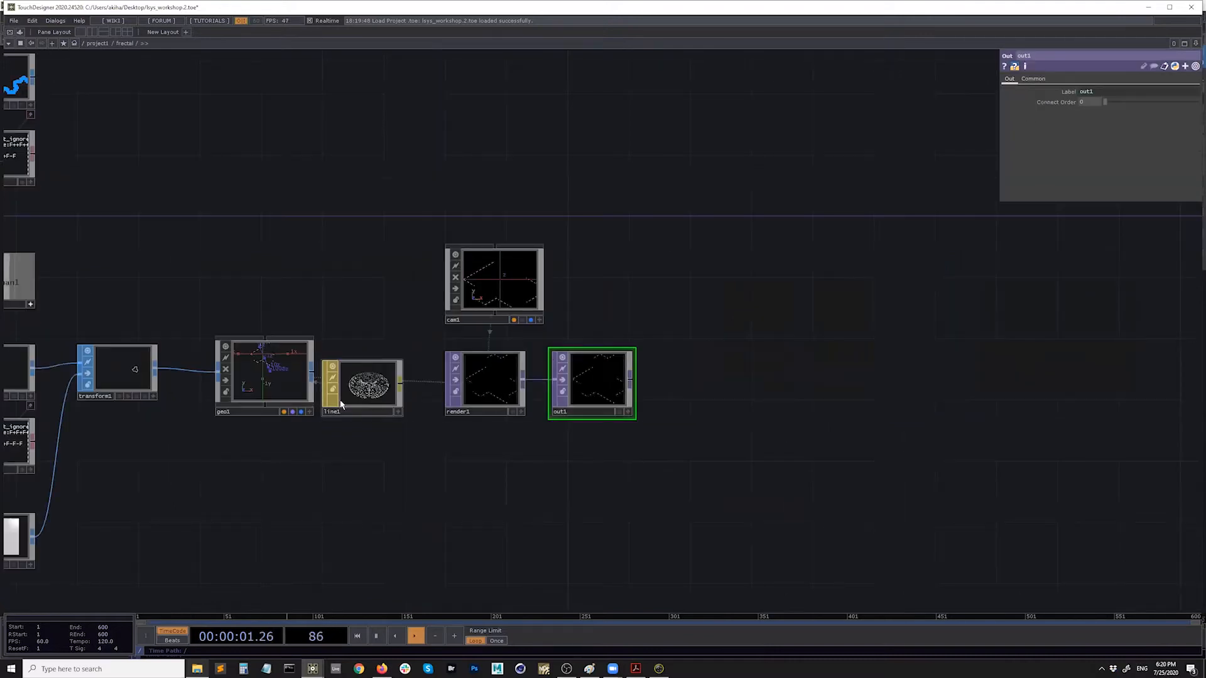
# Examine the line1 material's settings, the lsystem2 rules and the line rendering in render1 and out1
pyautogui.scroll(5, 341, 406)
pyautogui.click(340, 412)
pyautogui.moveTo(412, 456); pyautogui.dragTo(432, 447)
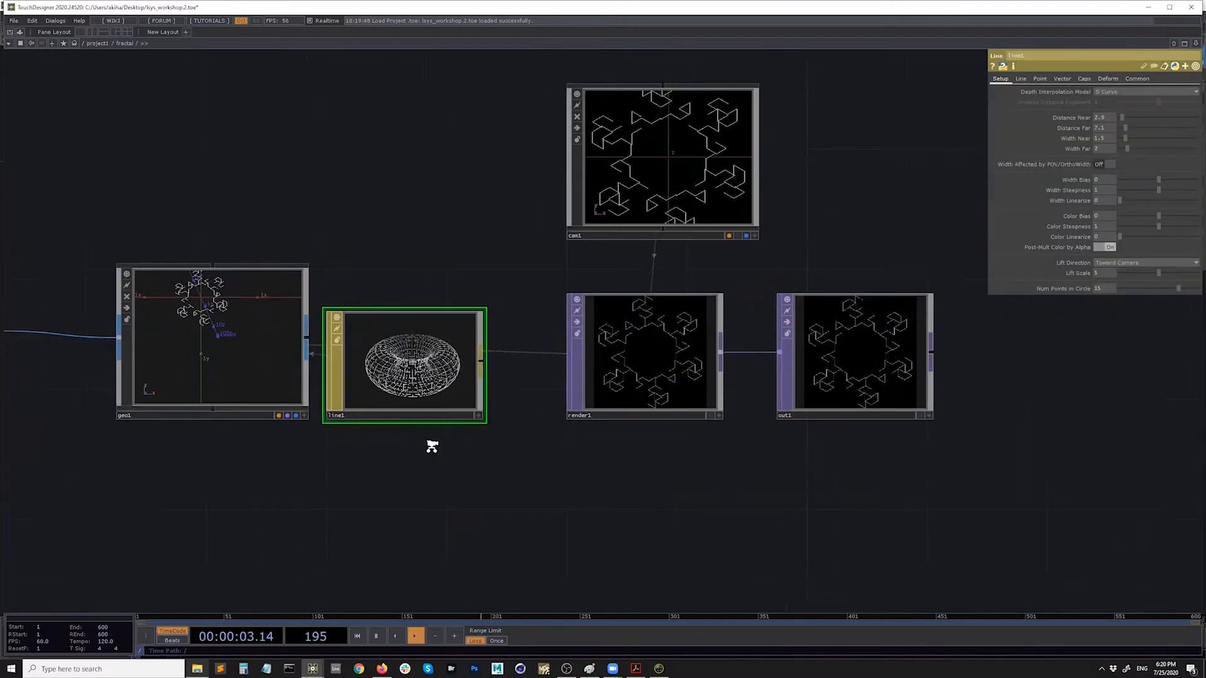
pyautogui.scroll(-5, 366, 463)
pyautogui.moveTo(114, 545); pyautogui.dragTo(92, 567)
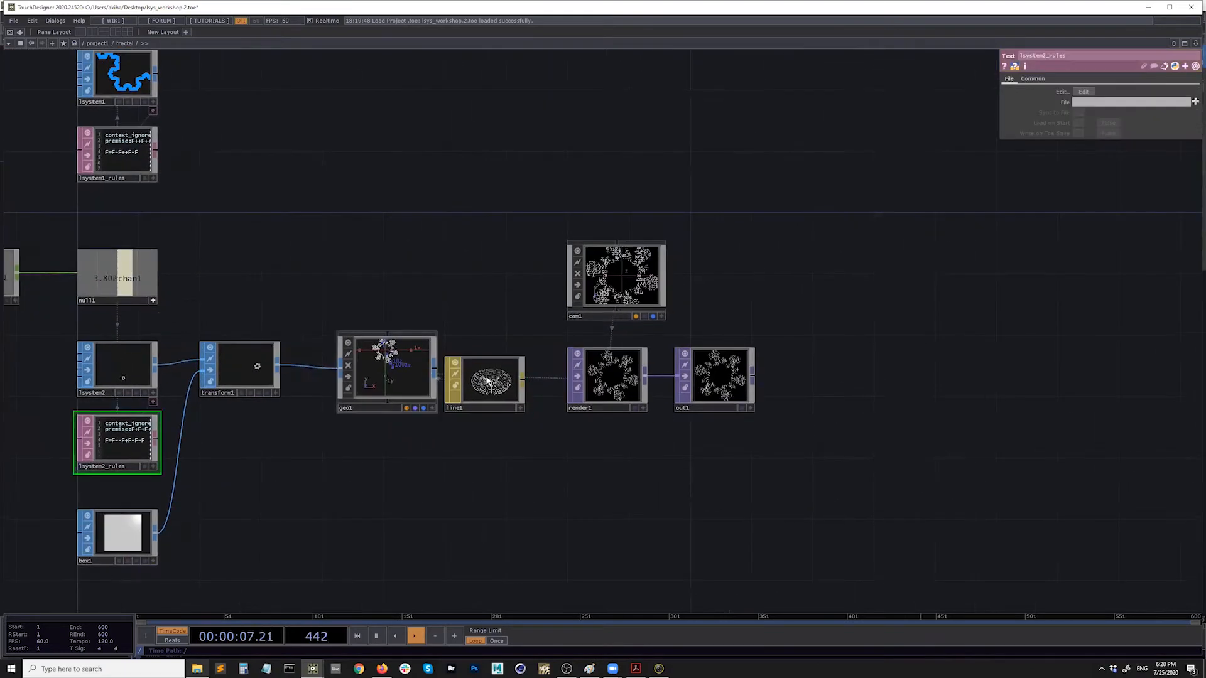
pyautogui.scroll(3, 610, 395)
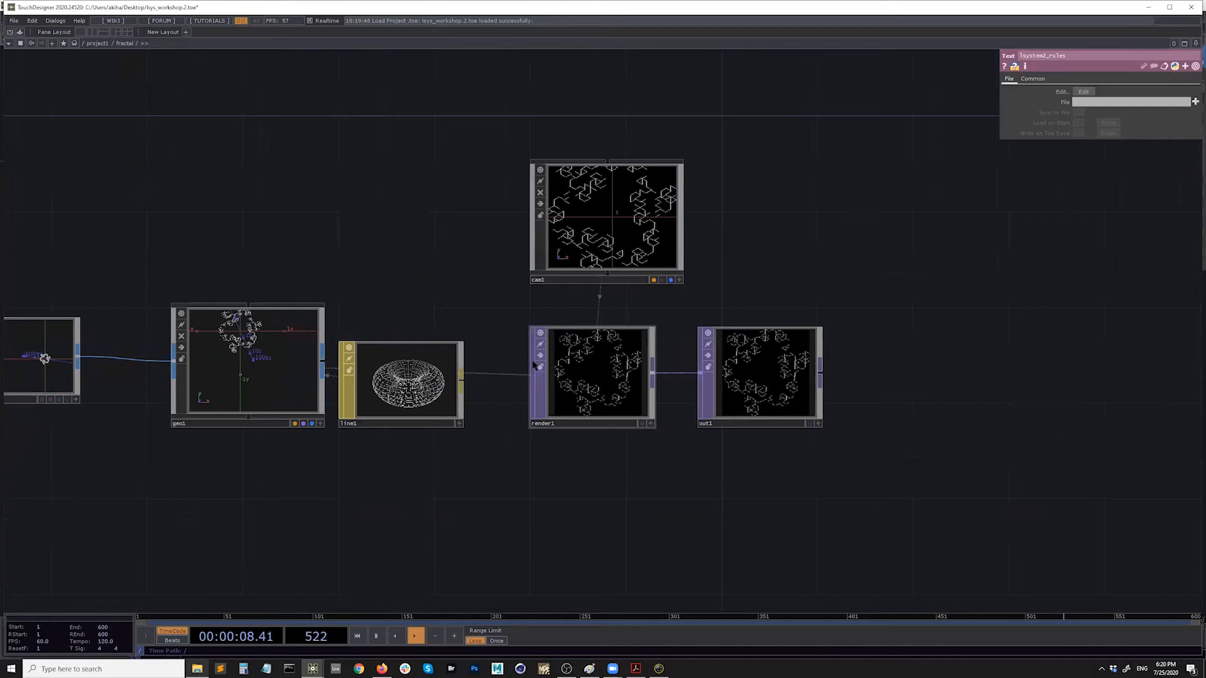
pyautogui.scroll(2, 610, 396)
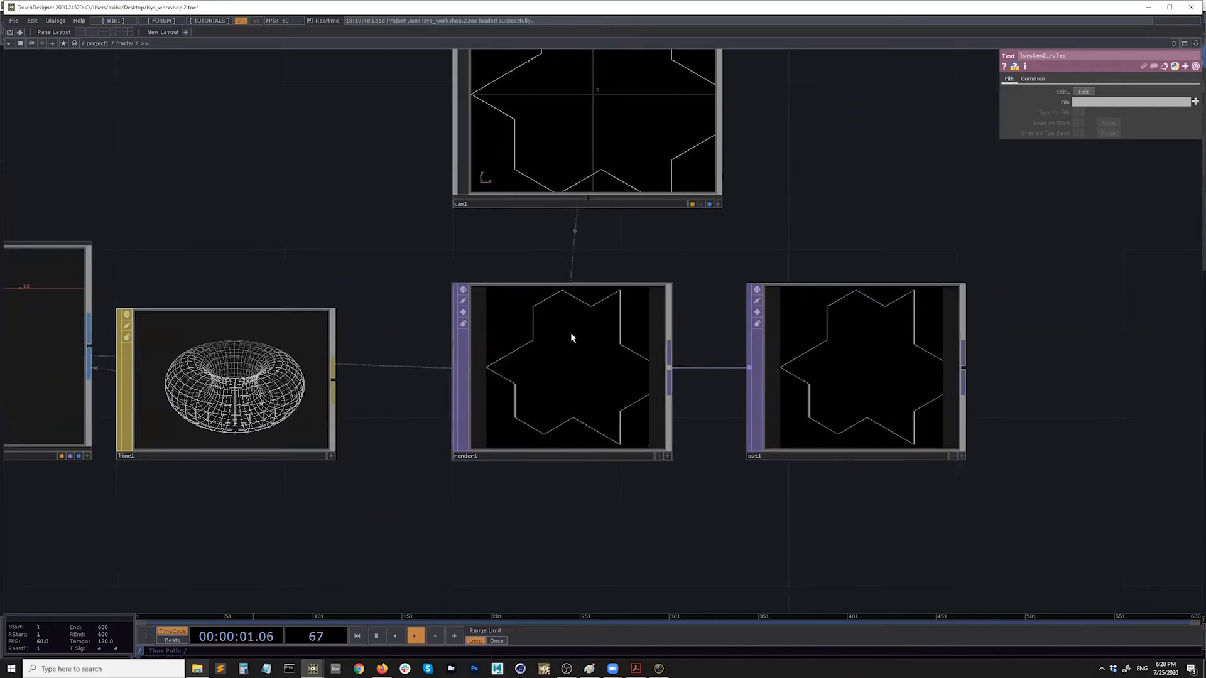
# Return to project1 and reopen the node component's network
pyautogui.press('u')
pyautogui.moveTo(711, 491); pyautogui.dragTo(427, 489)
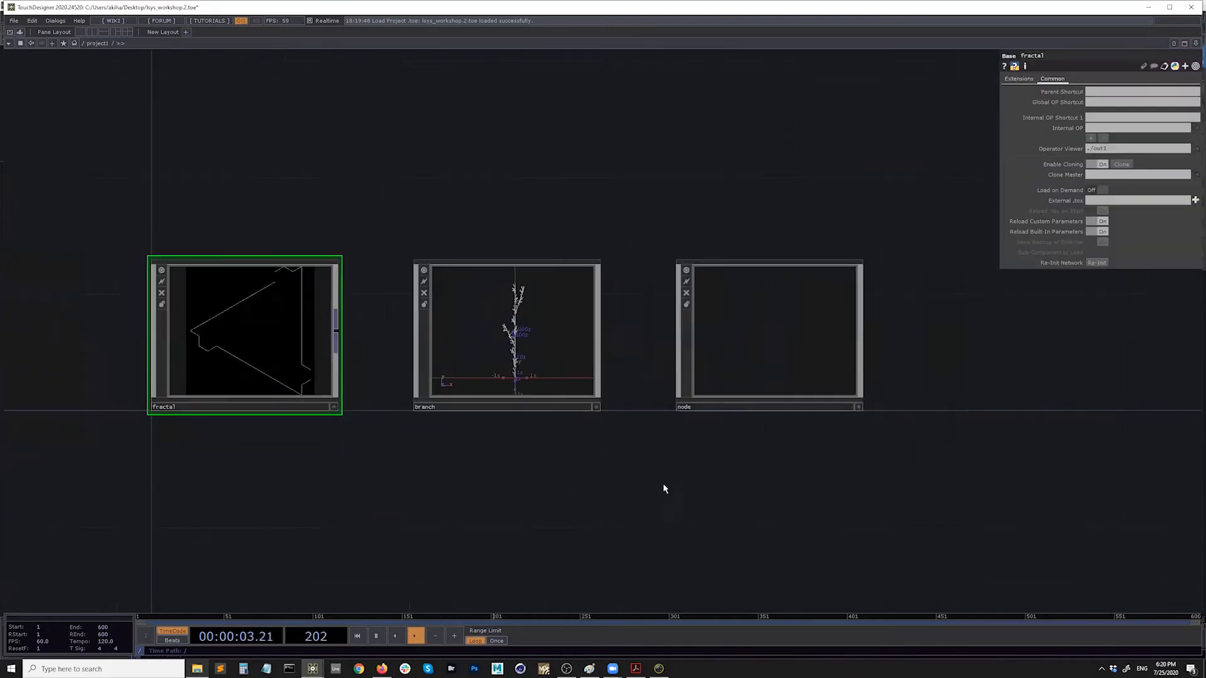
pyautogui.moveTo(663, 486); pyautogui.dragTo(443, 485)
pyautogui.click(567, 347)
pyautogui.press('i')
pyautogui.moveTo(583, 525); pyautogui.dragTo(626, 512)
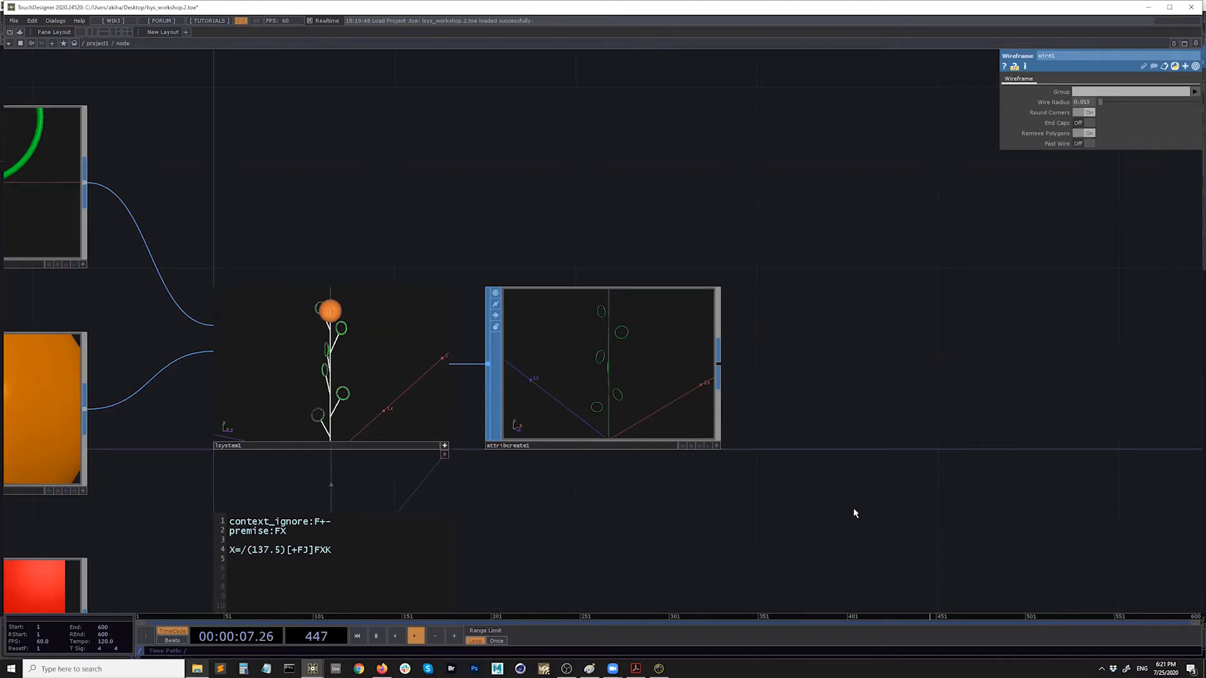
# Bypass wire1 by connecting circle1 directly to point1, and line circle1 and point1 up in one row above sphere1
pyautogui.moveTo(490, 502); pyautogui.dragTo(515, 403)
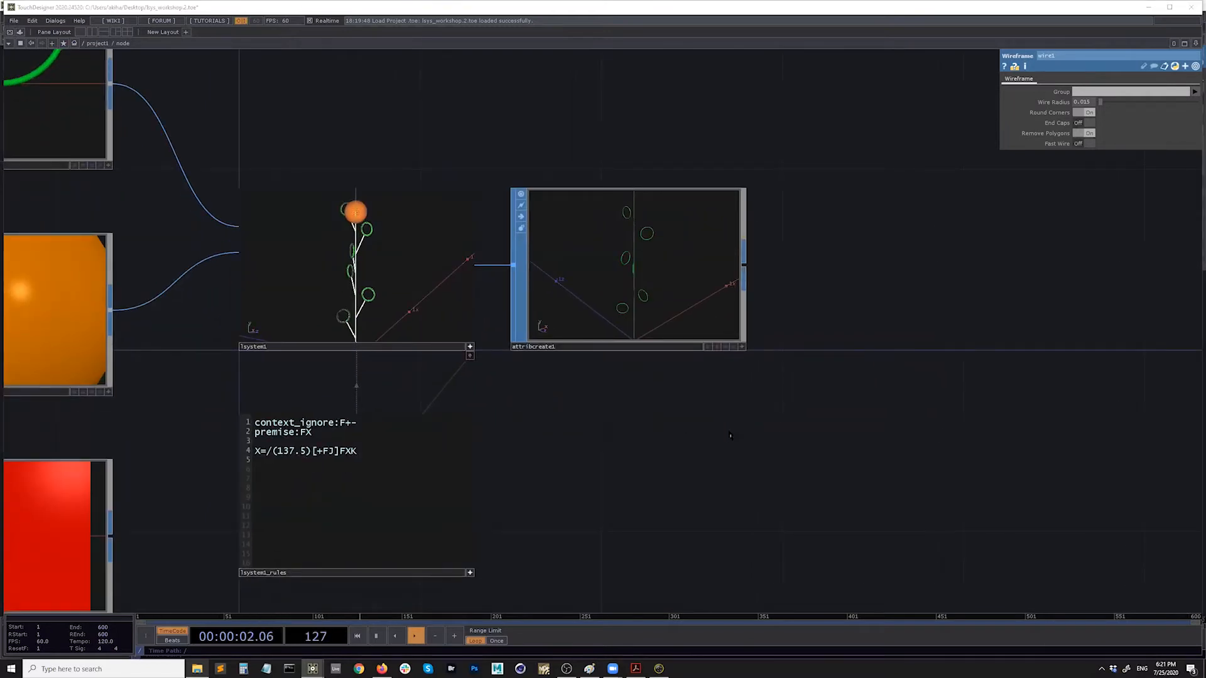
pyautogui.scroll(-5, 731, 435)
pyautogui.click(480, 372)
pyautogui.moveTo(694, 449); pyautogui.dragTo(900, 474)
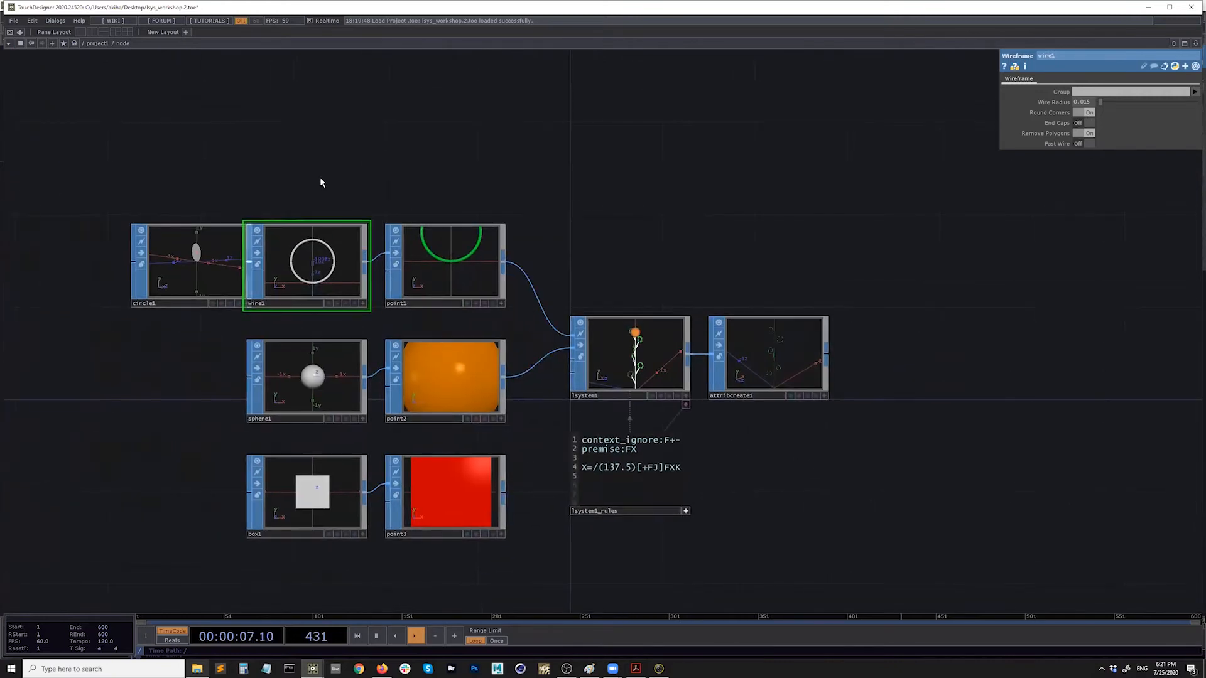
pyautogui.moveTo(445, 185); pyautogui.dragTo(317, 292, button='right')
pyautogui.moveTo(317, 292); pyautogui.dragTo(319, 178)
pyautogui.click(333, 301)
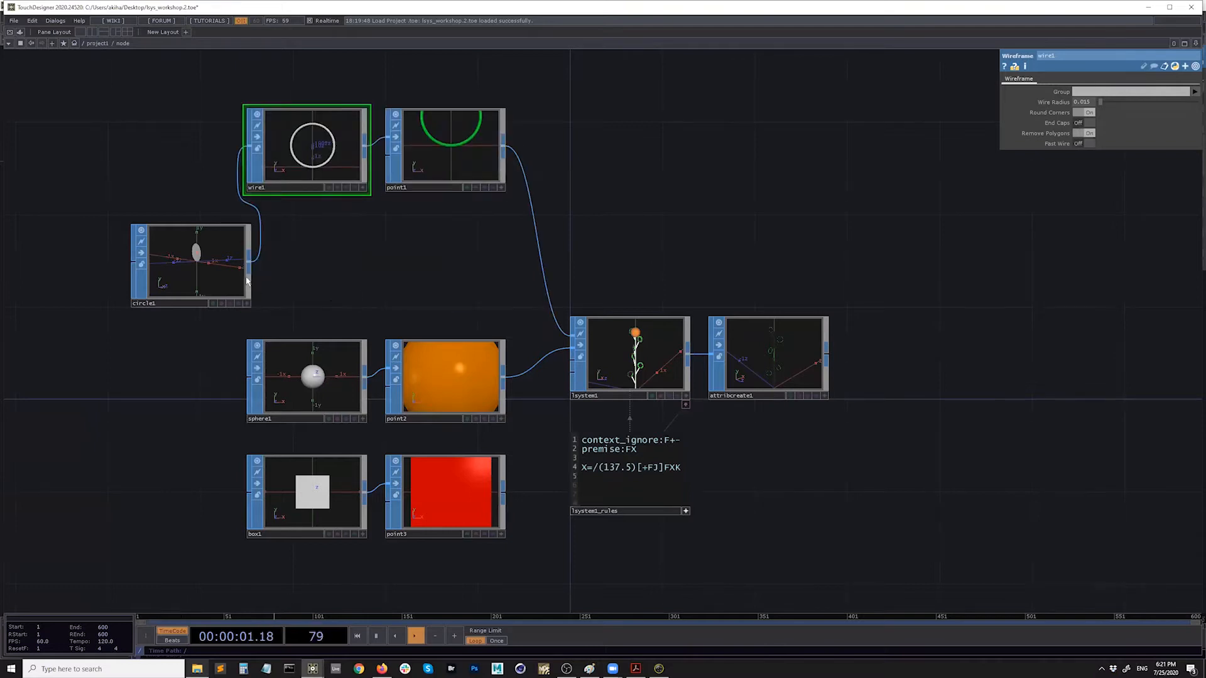
pyautogui.moveTo(249, 262); pyautogui.dragTo(390, 137)
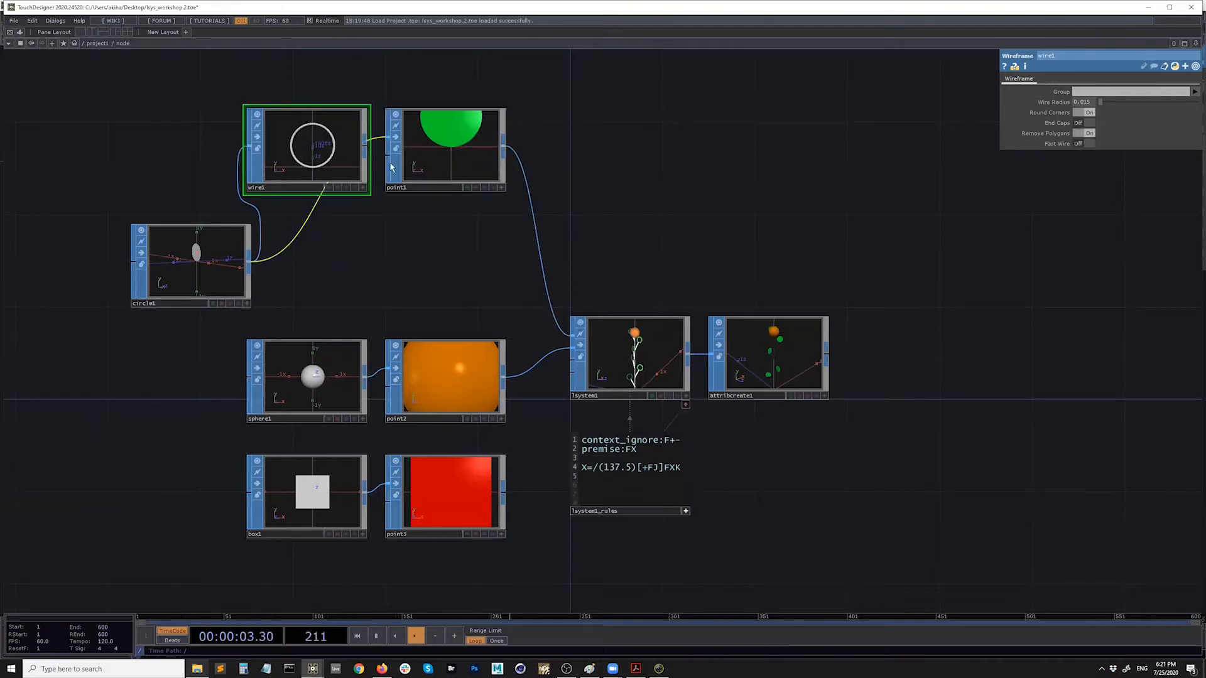
pyautogui.moveTo(460, 150); pyautogui.dragTo(460, 266)
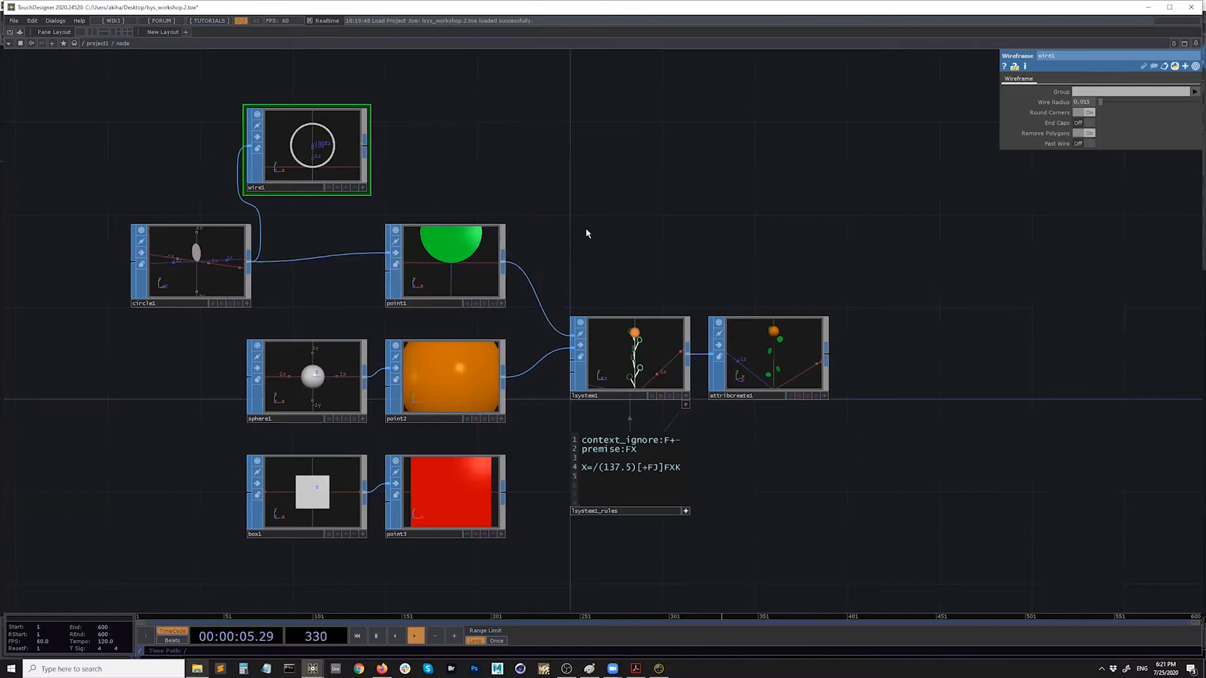
pyautogui.moveTo(215, 269); pyautogui.dragTo(269, 268)
# Move wire1 further away from the leaf chain and delete it
pyautogui.moveTo(312, 168); pyautogui.dragTo(313, 122)
pyautogui.moveTo(648, 312); pyautogui.dragTo(521, 310)
pyautogui.click(201, 110)
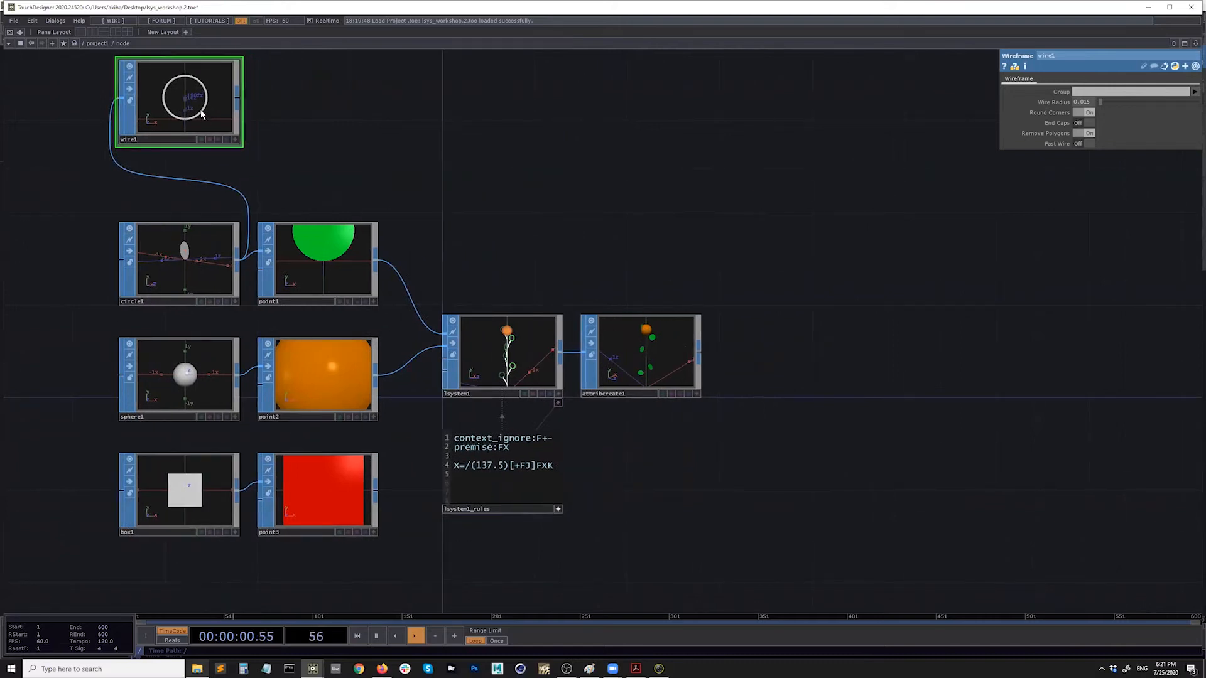
pyautogui.press('Delete')
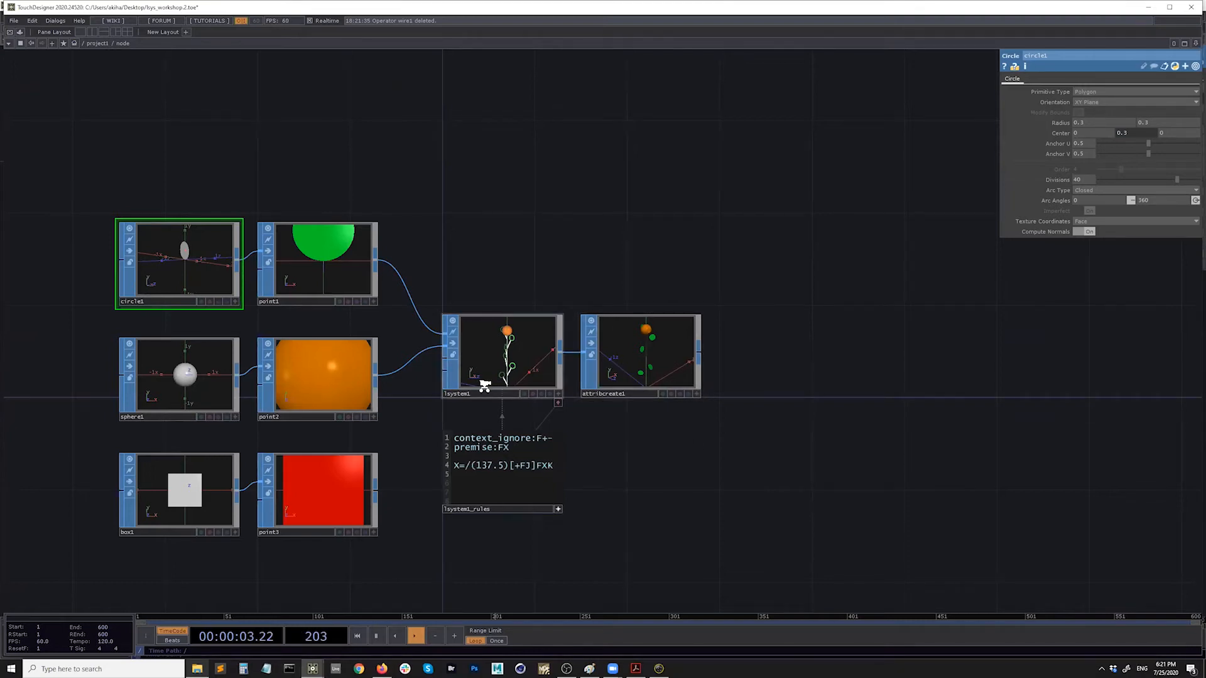
# Make the lsystem1 viewer interactive and inspect the plant from another angle
pyautogui.scroll(5, 674, 402)
pyautogui.click(695, 413)
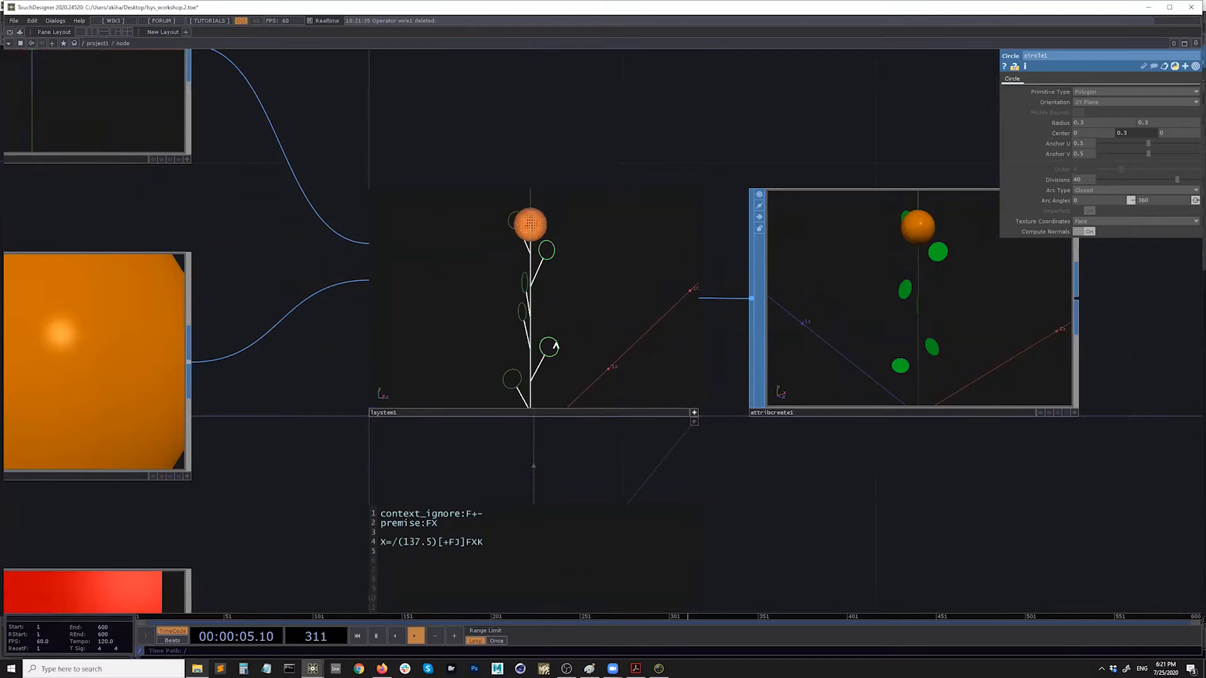
pyautogui.moveTo(556, 346)
pyautogui.mouseDown()
pyautogui.moveTo(598, 334)
pyautogui.moveTo(514, 339)
pyautogui.moveTo(582, 339)
pyautogui.moveTo(630, 318)
pyautogui.moveTo(586, 341)
pyautogui.moveTo(549, 315)
pyautogui.moveTo(541, 352)
pyautogui.mouseUp()
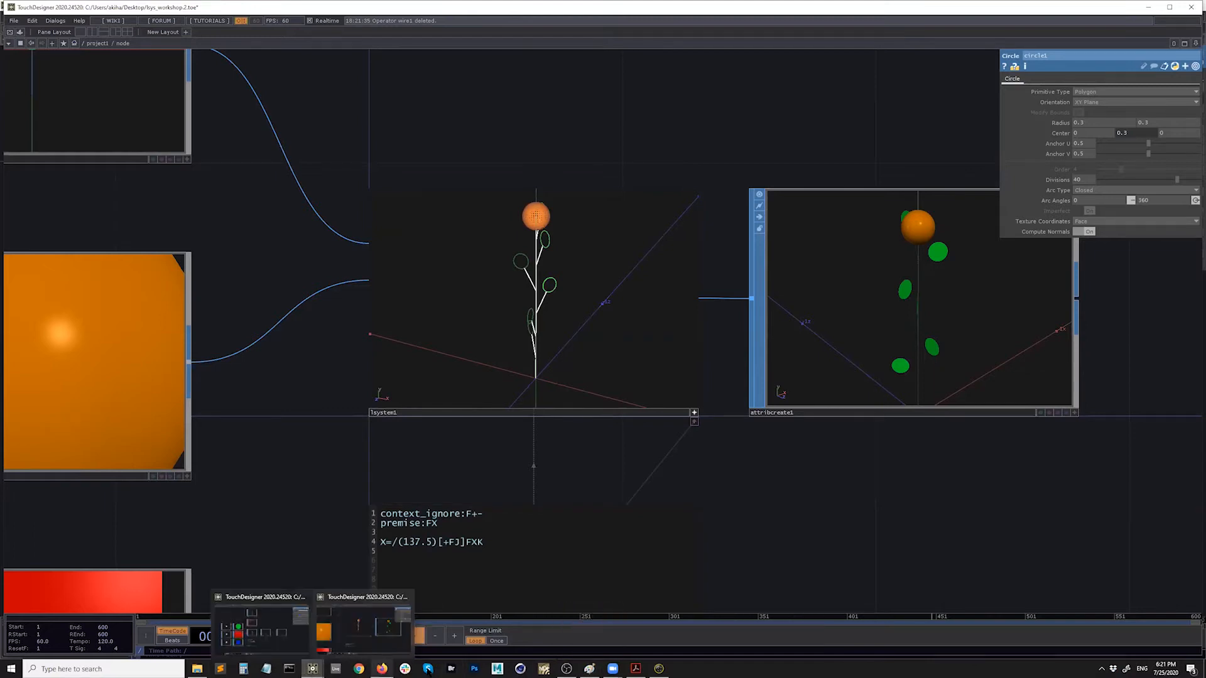
# Switch to Paint and start a new blank drawing, discarding the existing rewrite-rule notes
pyautogui.click(589, 669)
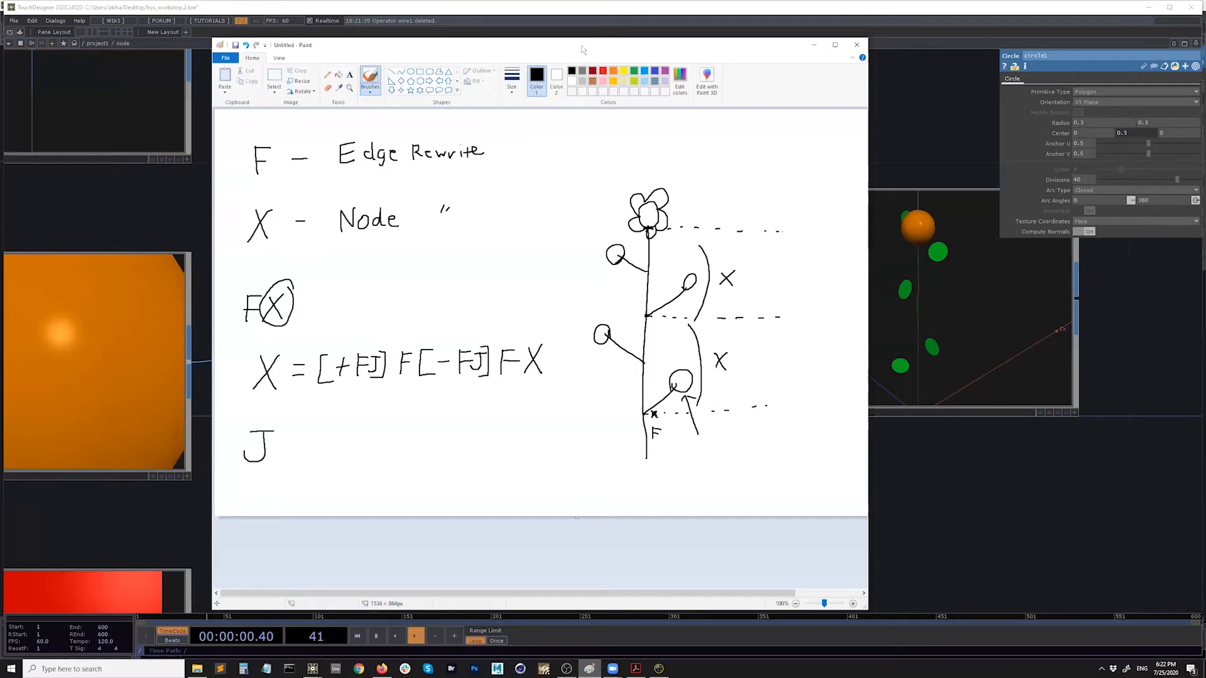
pyautogui.moveTo(573, 43); pyautogui.dragTo(564, 41)
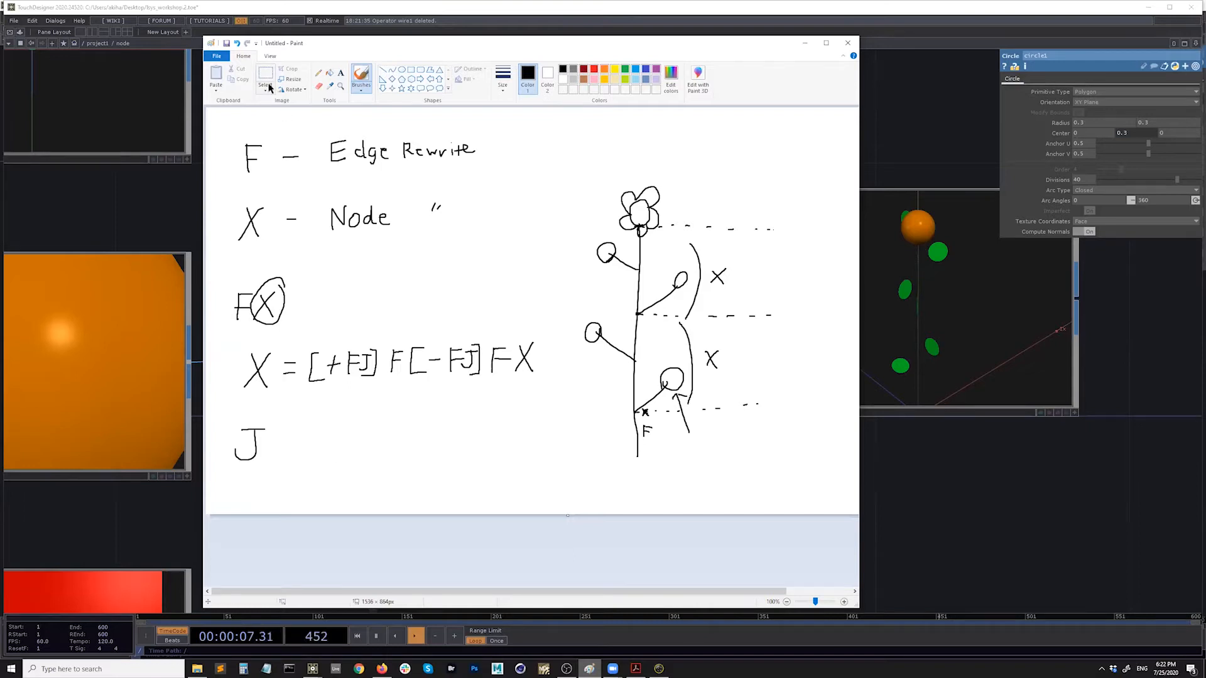
pyautogui.moveTo(302, 49); pyautogui.dragTo(298, 49)
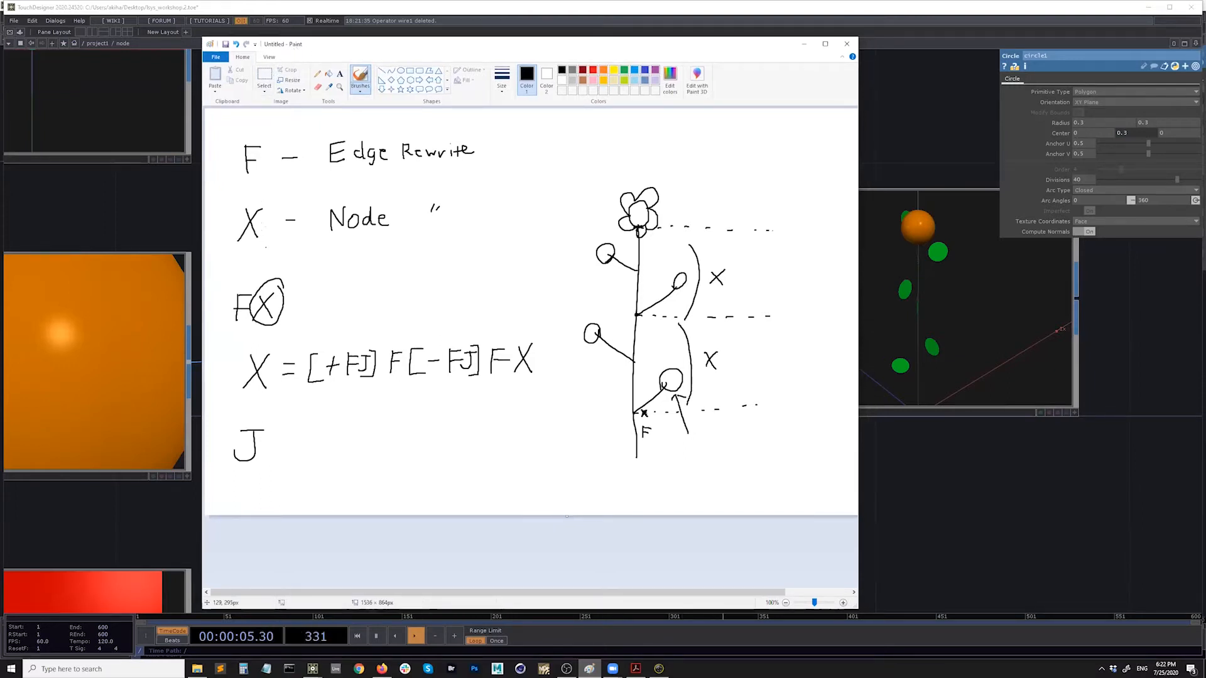
pyautogui.click(216, 58)
pyautogui.click(237, 80)
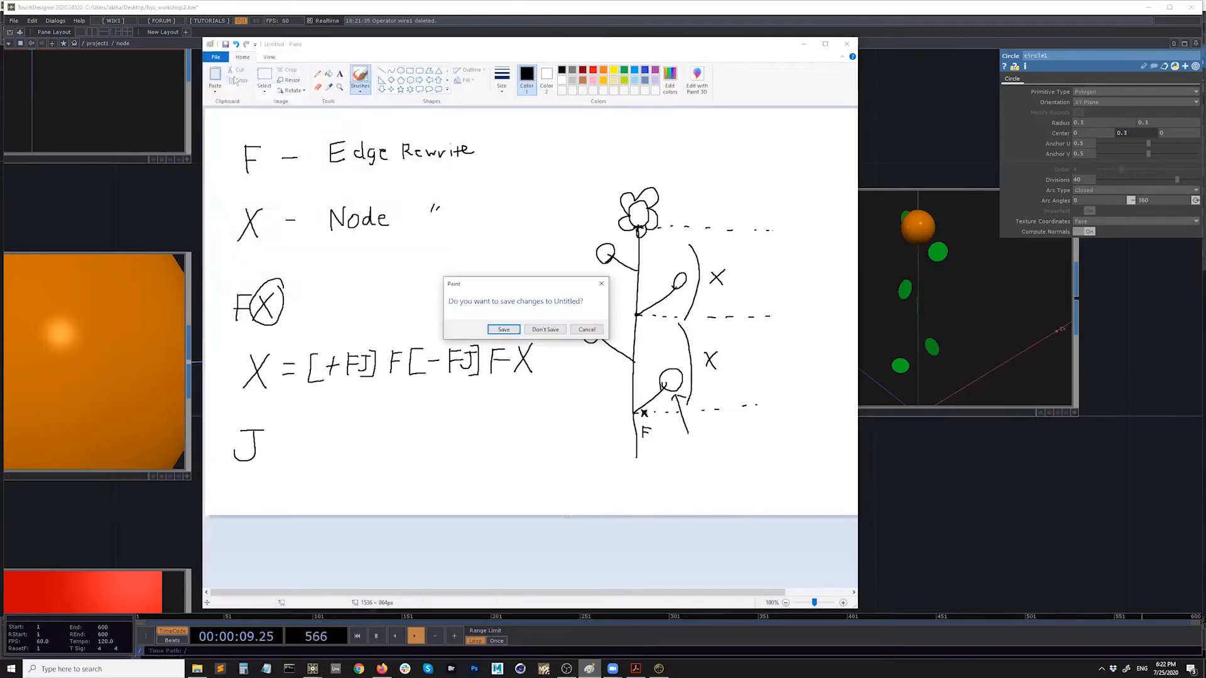
pyautogui.click(545, 330)
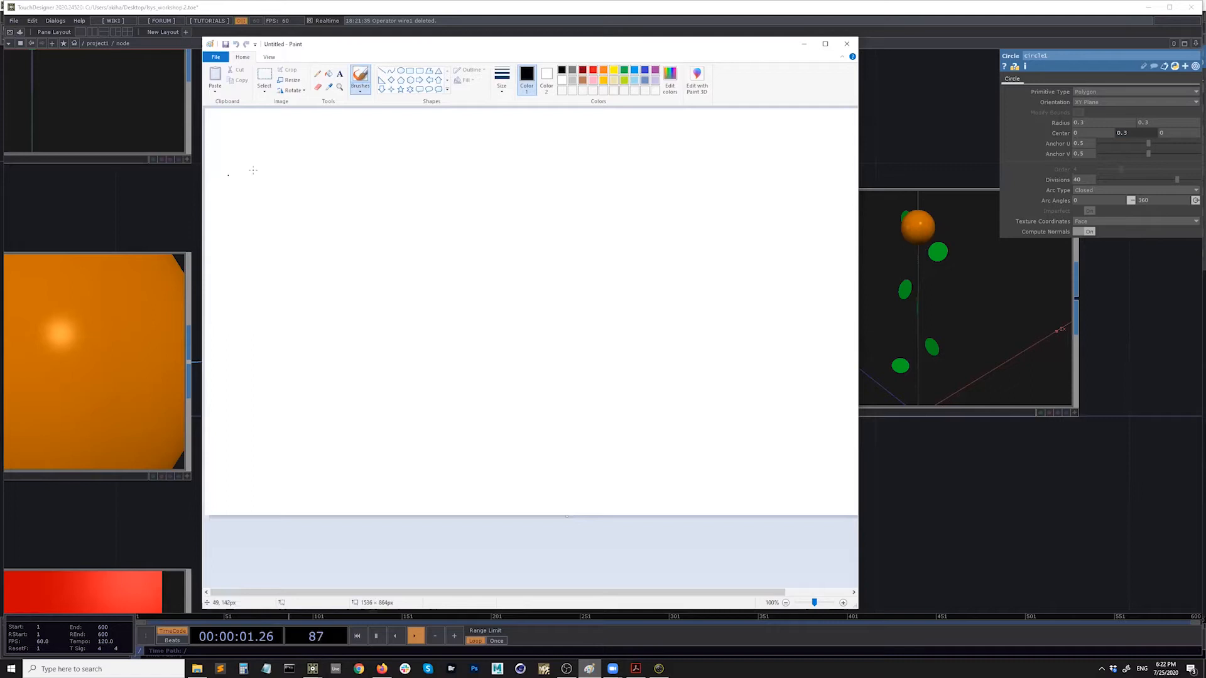
# Handwrite a semicolon symbol and the word "Angle" beside it in the upper part of the blank canvas
pyautogui.click(264, 171)
pyautogui.moveTo(326, 196)
pyautogui.mouseDown()
pyautogui.moveTo(332, 169)
pyautogui.moveTo(340, 194)
pyautogui.mouseUp()
pyautogui.moveTo(325, 186)
pyautogui.mouseDown()
pyautogui.moveTo(367, 200)
pyautogui.moveTo(396, 176)
pyautogui.mouseUp()
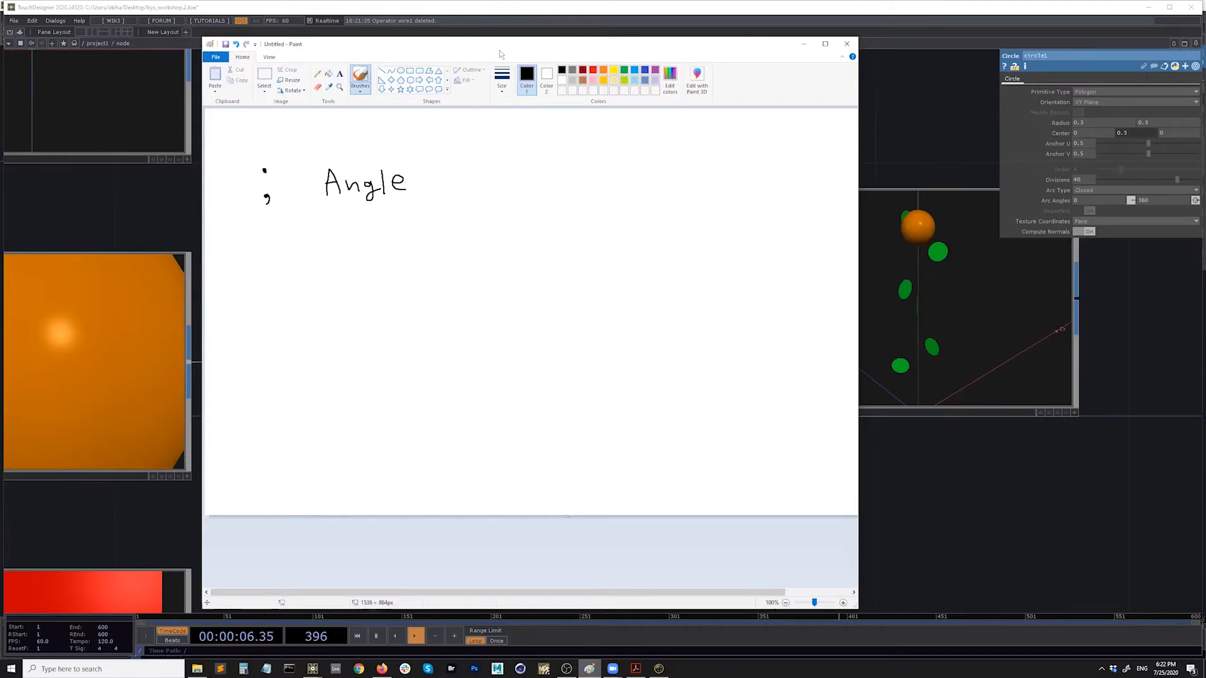
# Move the Paint window out of the way to look at the branch angles of the plant in lsystem1
pyautogui.moveTo(501, 53); pyautogui.dragTo(485, 442)
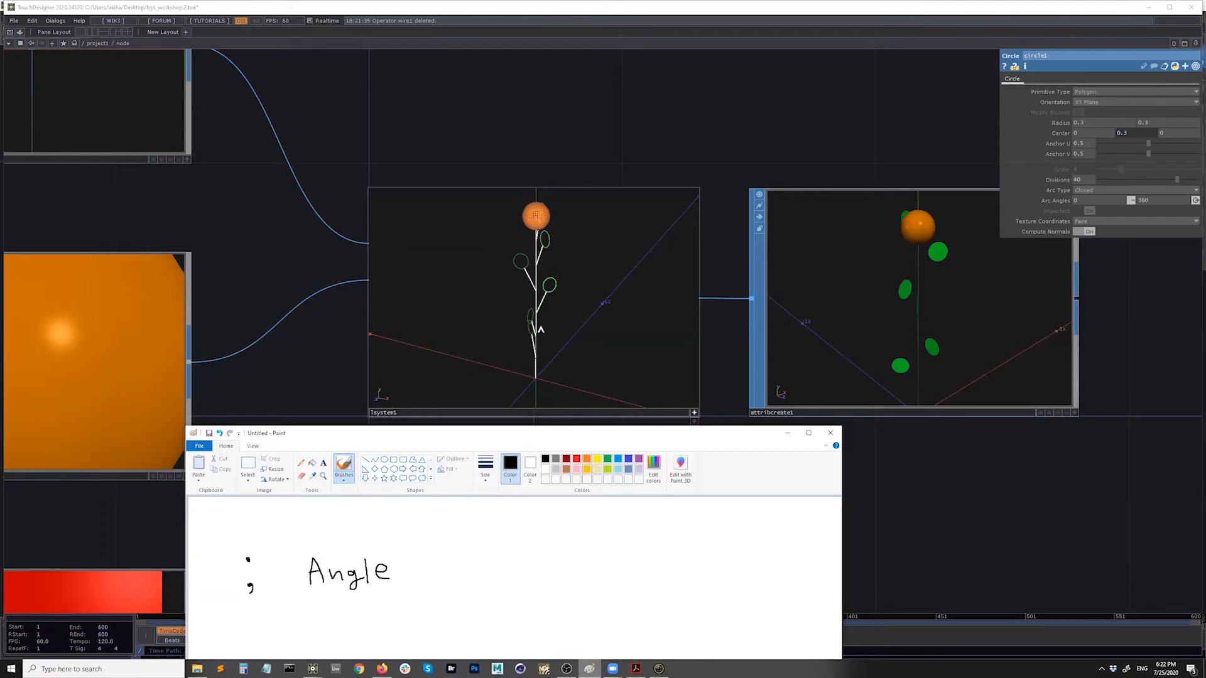
pyautogui.moveTo(537, 430); pyautogui.dragTo(539, 56)
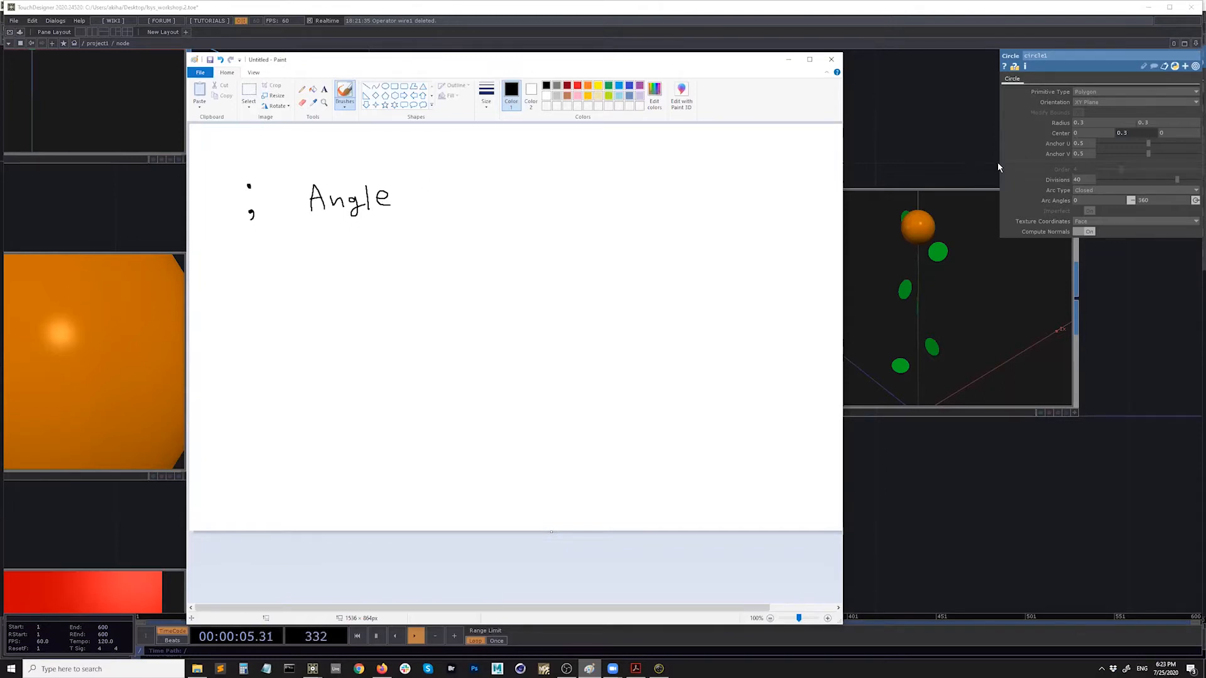
pyautogui.moveTo(669, 69); pyautogui.dragTo(668, 76)
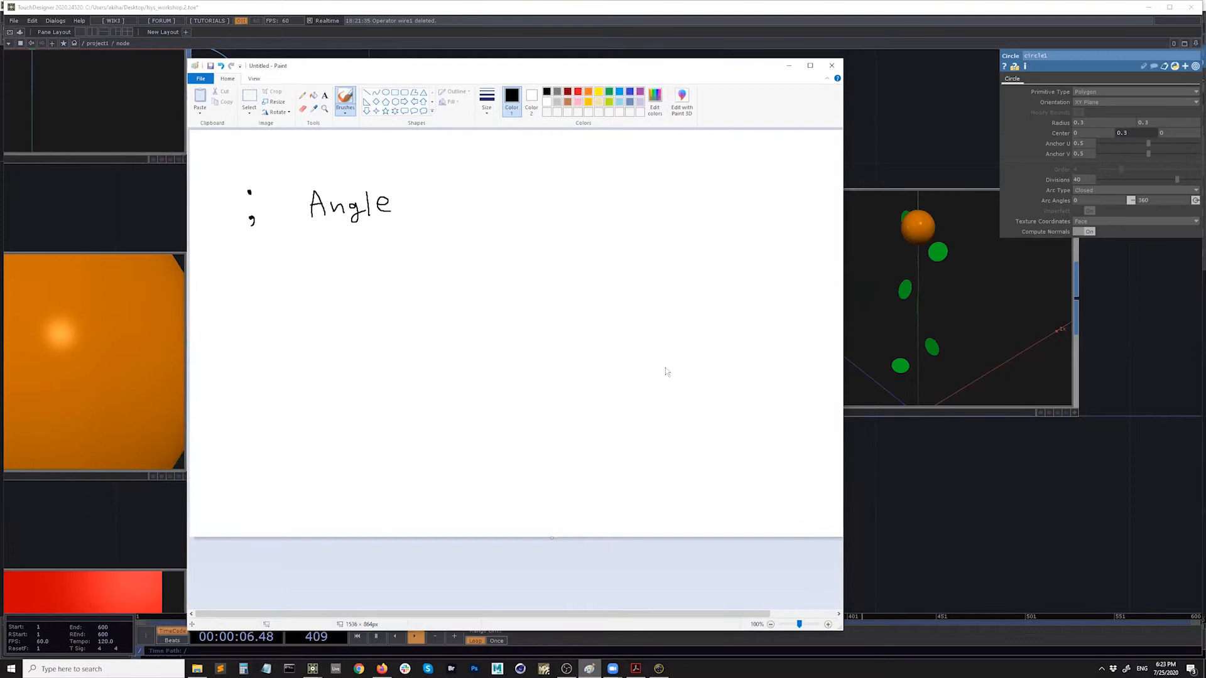
pyautogui.moveTo(666, 371); pyautogui.dragTo(684, 373)
pyautogui.moveTo(679, 462); pyautogui.dragTo(674, 468)
# Switch to TouchDesigner, display lsystem1's angle and step size parameters, and bring the Paint notes back to the front
pyautogui.click(694, 415)
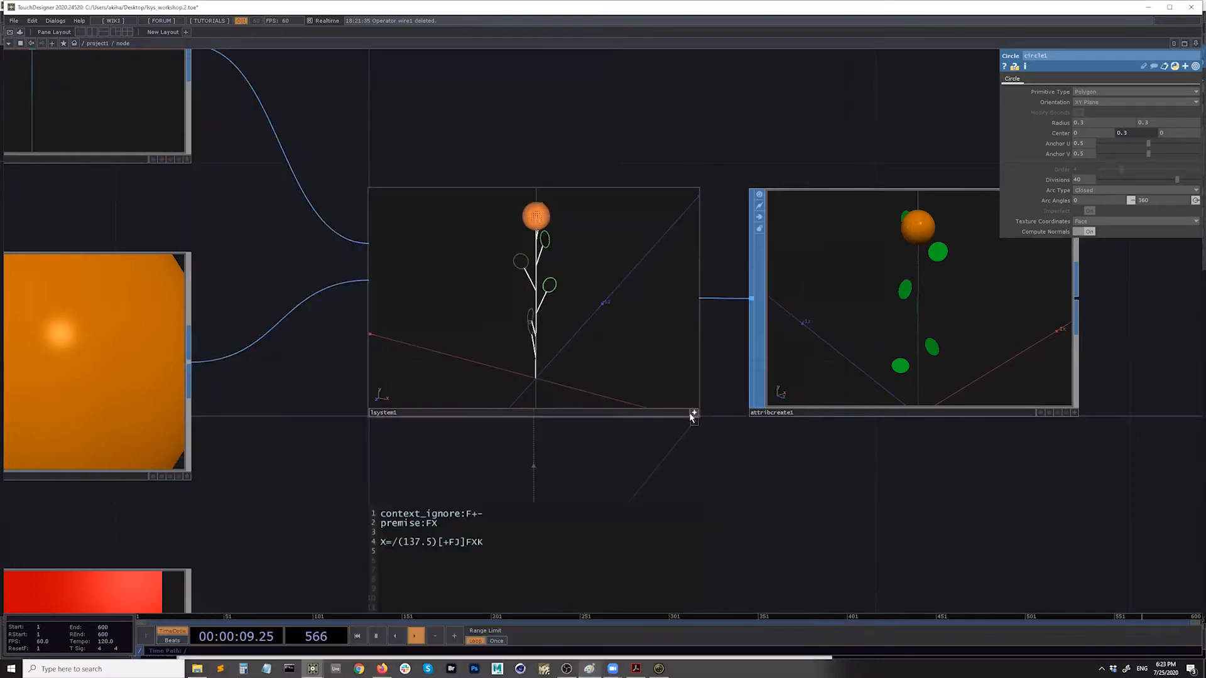
pyautogui.click(595, 331)
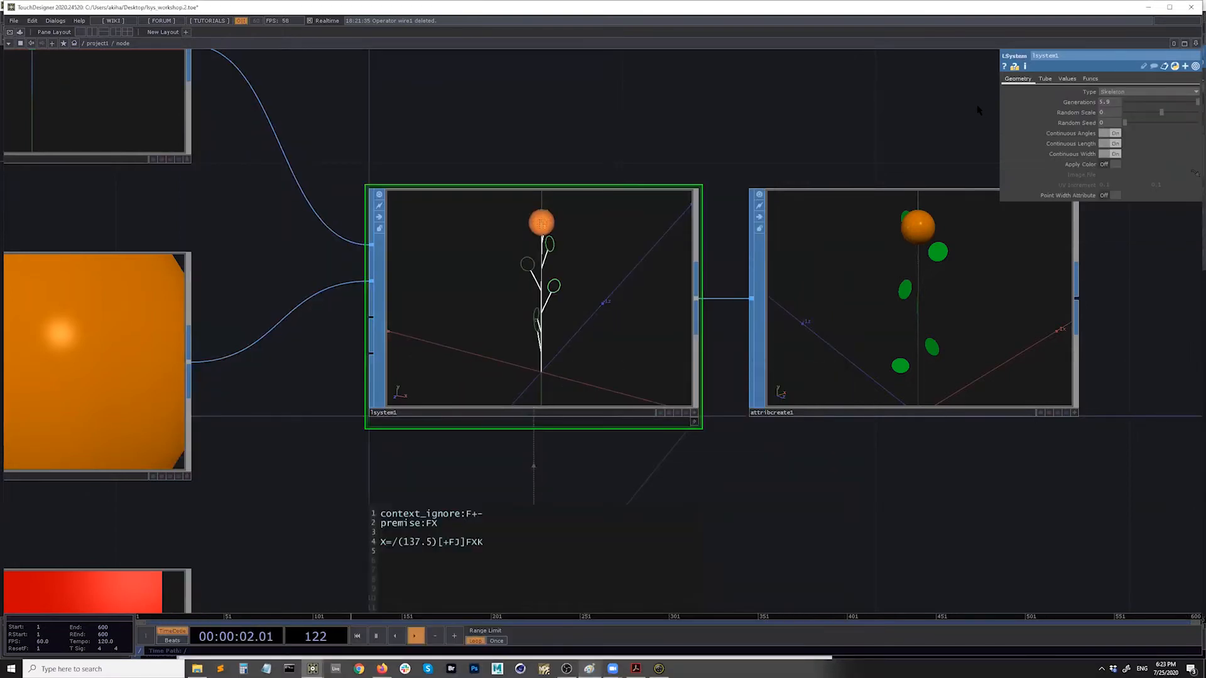
pyautogui.click(1068, 80)
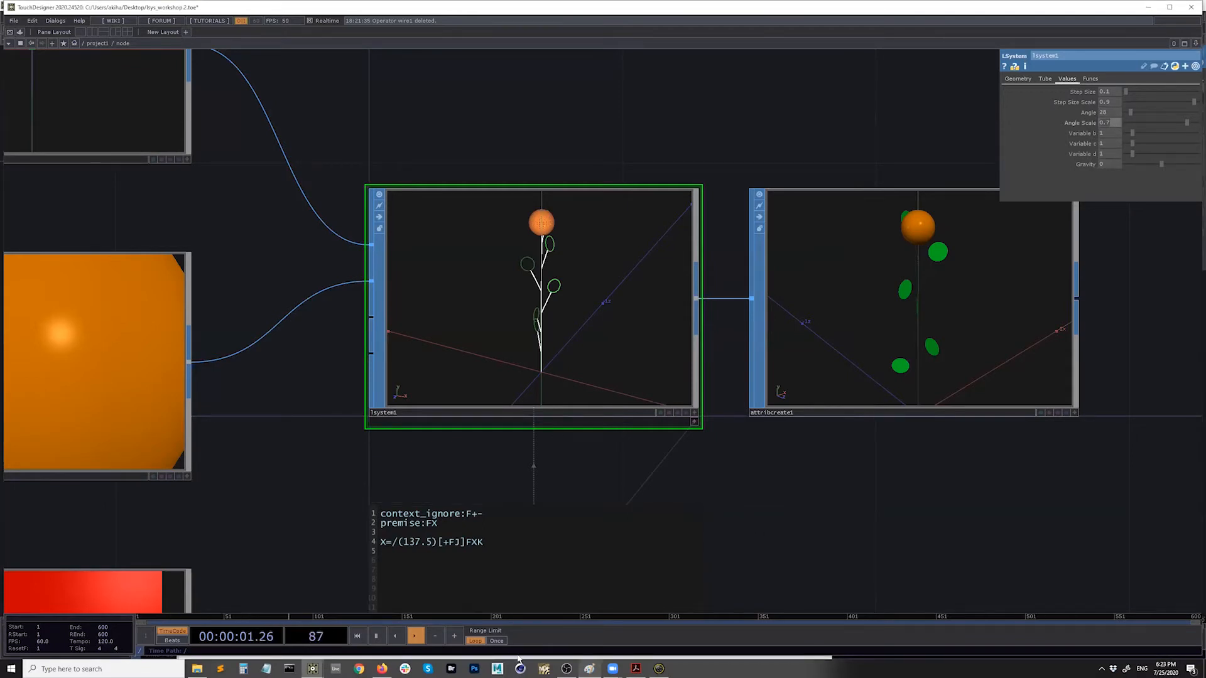
pyautogui.click(593, 669)
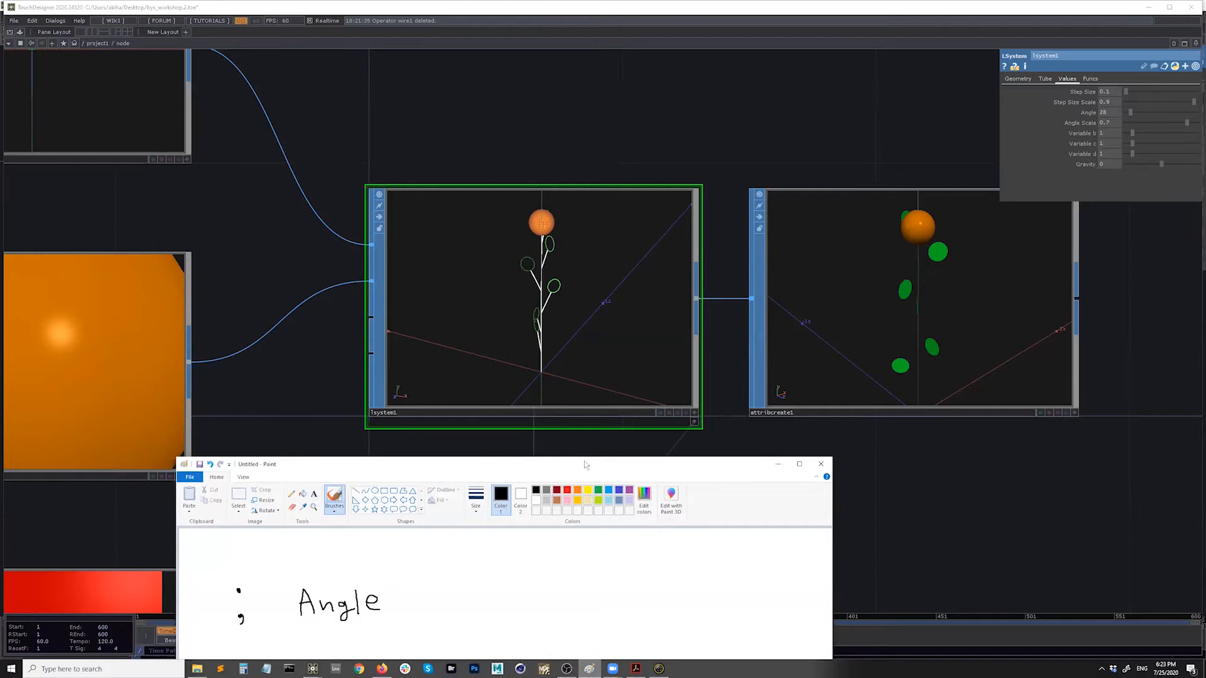
# Reposition the Paint window and handwrite a double-quote symbol with the word "Length" beside it, below the semicolon note
pyautogui.moveTo(701, 465); pyautogui.dragTo(930, 151)
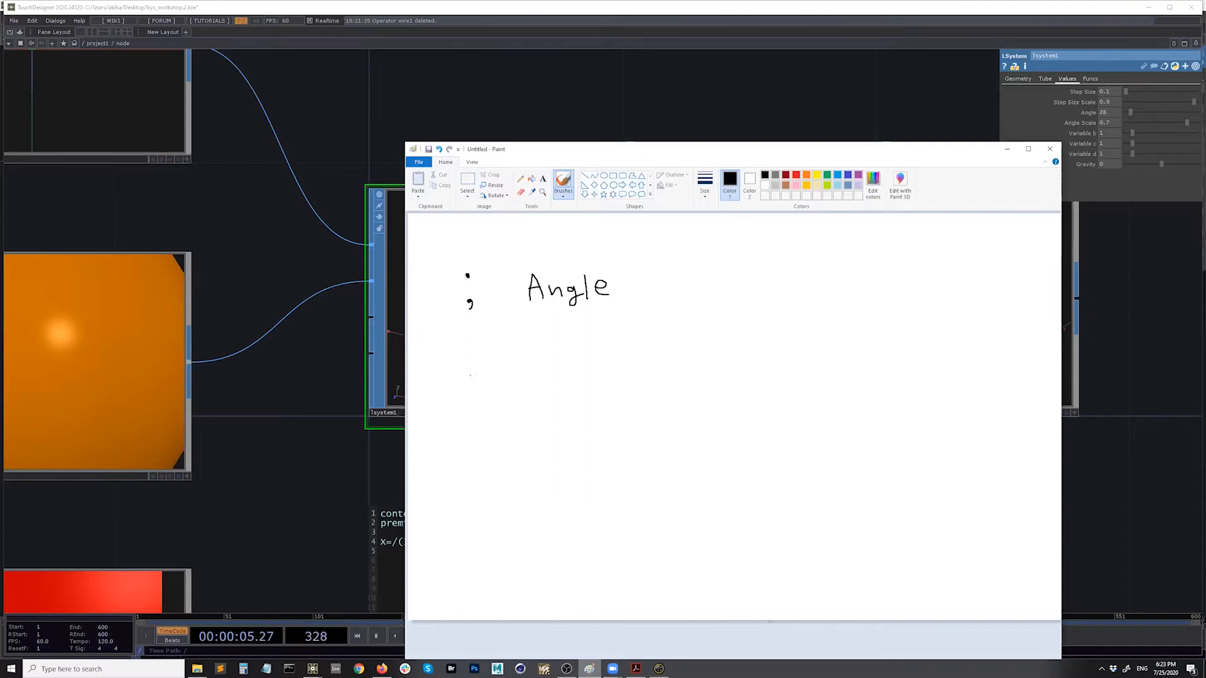
pyautogui.moveTo(467, 381)
pyautogui.mouseDown()
pyautogui.moveTo(464, 396)
pyautogui.moveTo(480, 396)
pyautogui.mouseUp()
pyautogui.moveTo(538, 388)
pyautogui.mouseDown()
pyautogui.moveTo(560, 416)
pyautogui.moveTo(590, 409)
pyautogui.moveTo(579, 413)
pyautogui.mouseUp()
pyautogui.moveTo(609, 402); pyautogui.dragTo(633, 398)
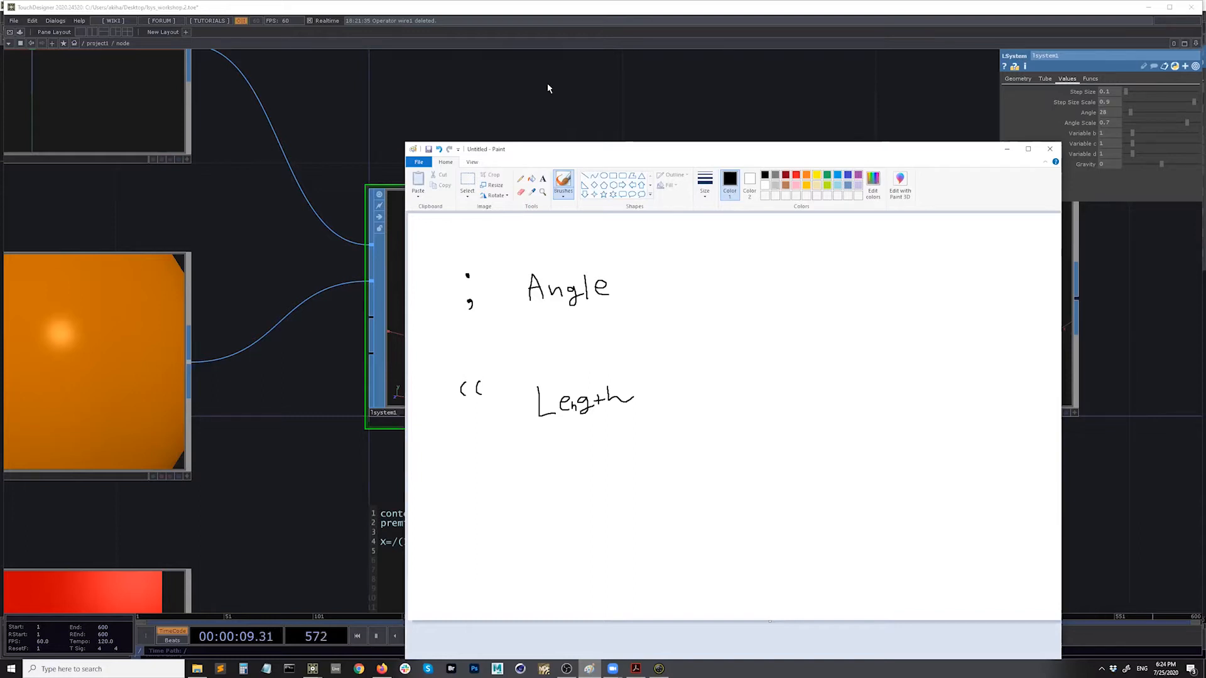
# Switch to TouchDesigner, insert a semicolon at the start of the X rule, and inspect the plant in lsystem1
pyautogui.click(327, 372)
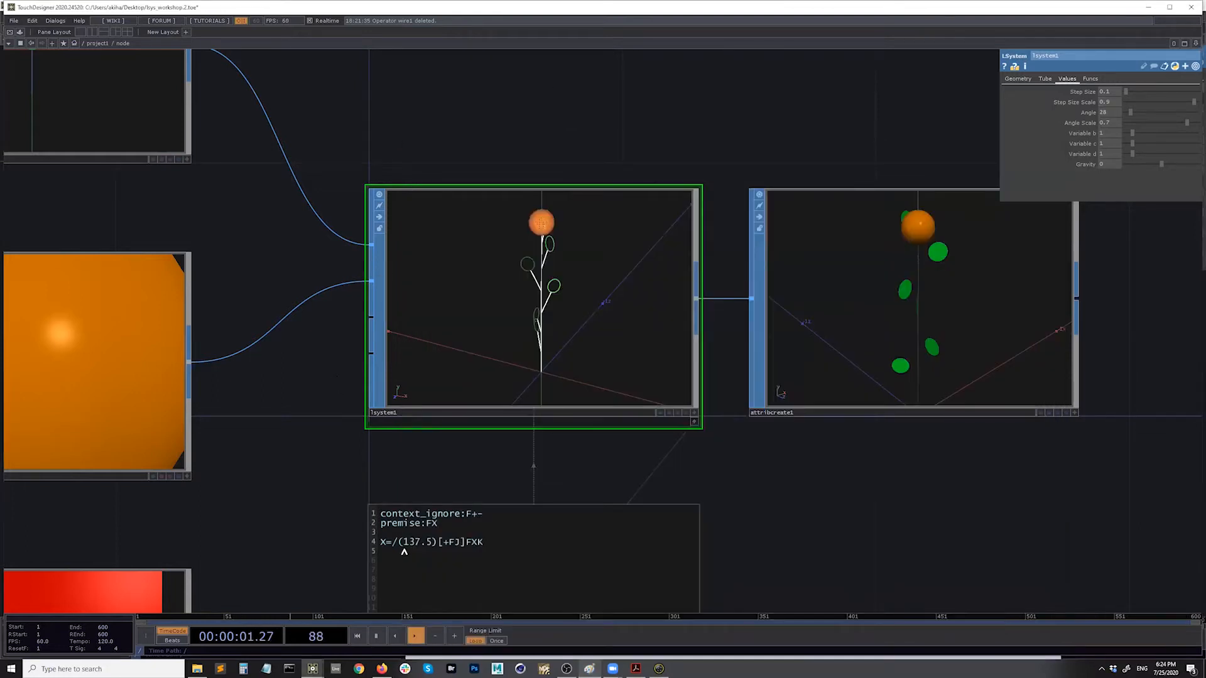
pyautogui.moveTo(415, 438); pyautogui.dragTo(415, 342)
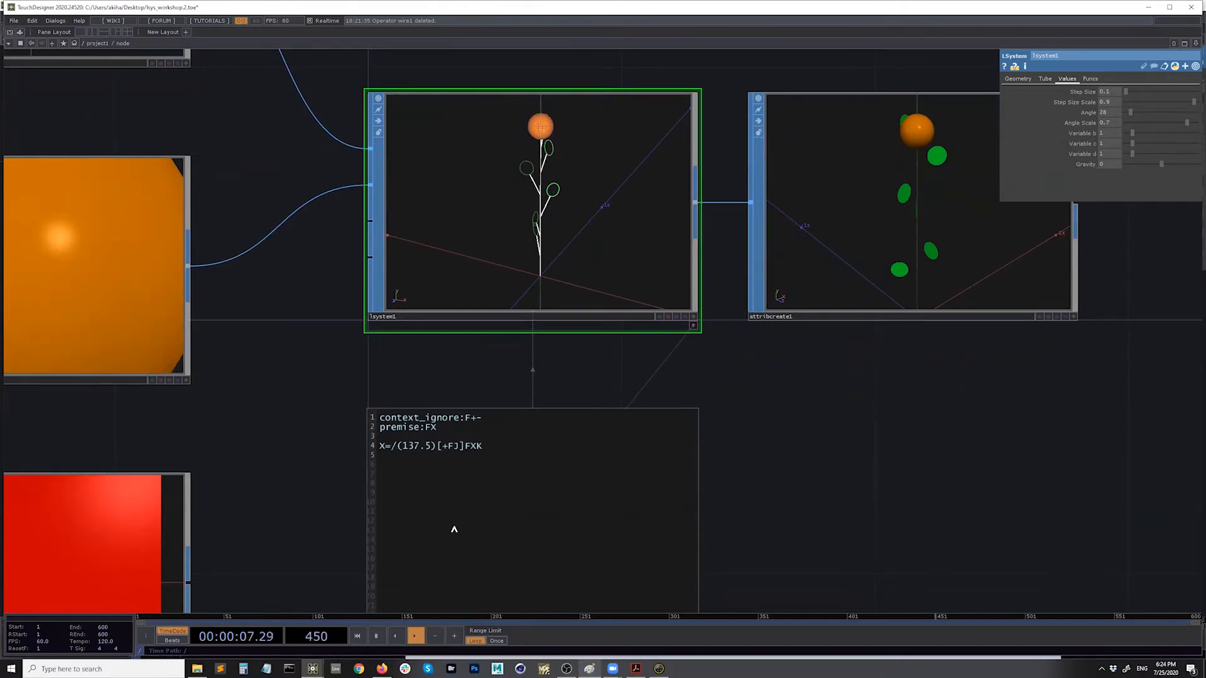
pyautogui.write(';')
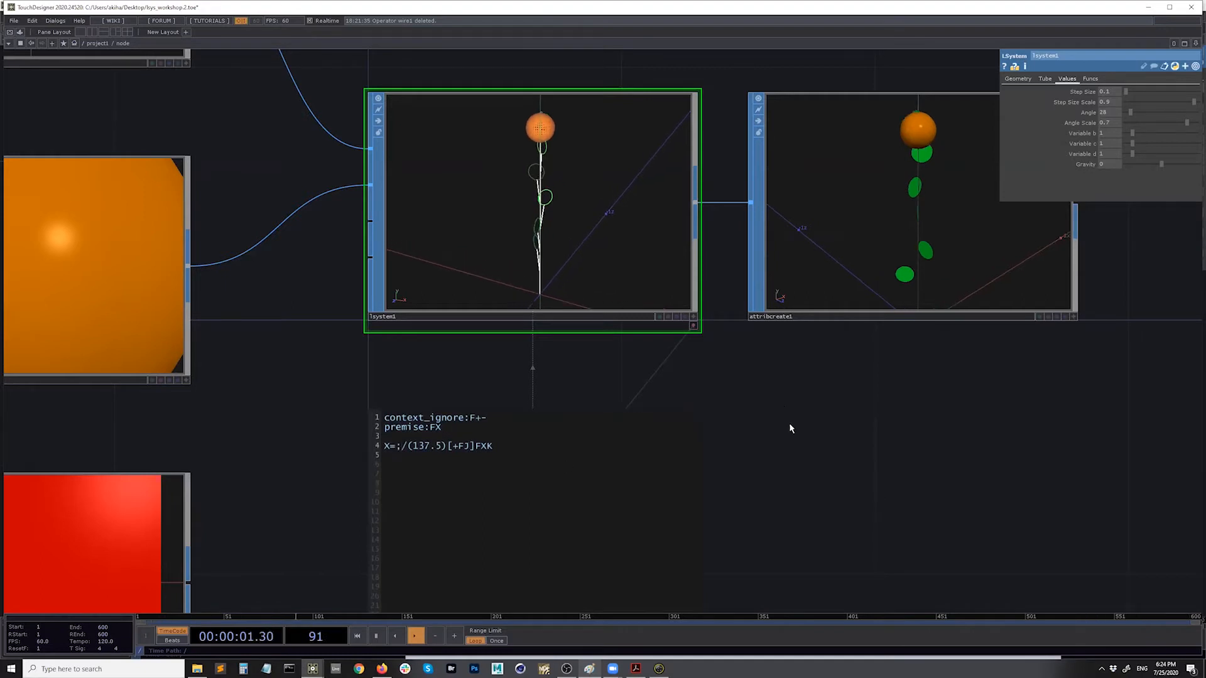
pyautogui.click(694, 317)
pyautogui.moveTo(570, 264); pyautogui.dragTo(531, 257)
pyautogui.click(694, 317)
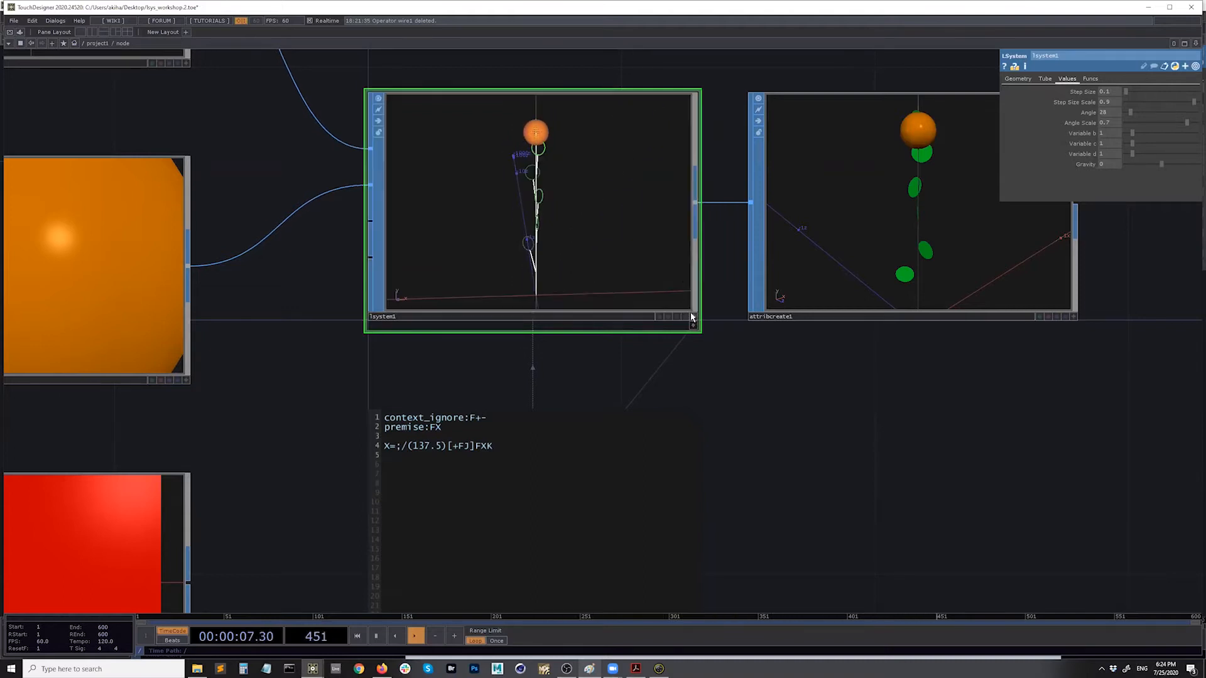
# Raise lsystem1's Angle to about 126 and its Angle Scale to 0.76, inspecting how the branches spread
pyautogui.moveTo(1133, 112)
pyautogui.mouseDown()
pyautogui.moveTo(1162, 115)
pyautogui.moveTo(1152, 118)
pyautogui.mouseUp()
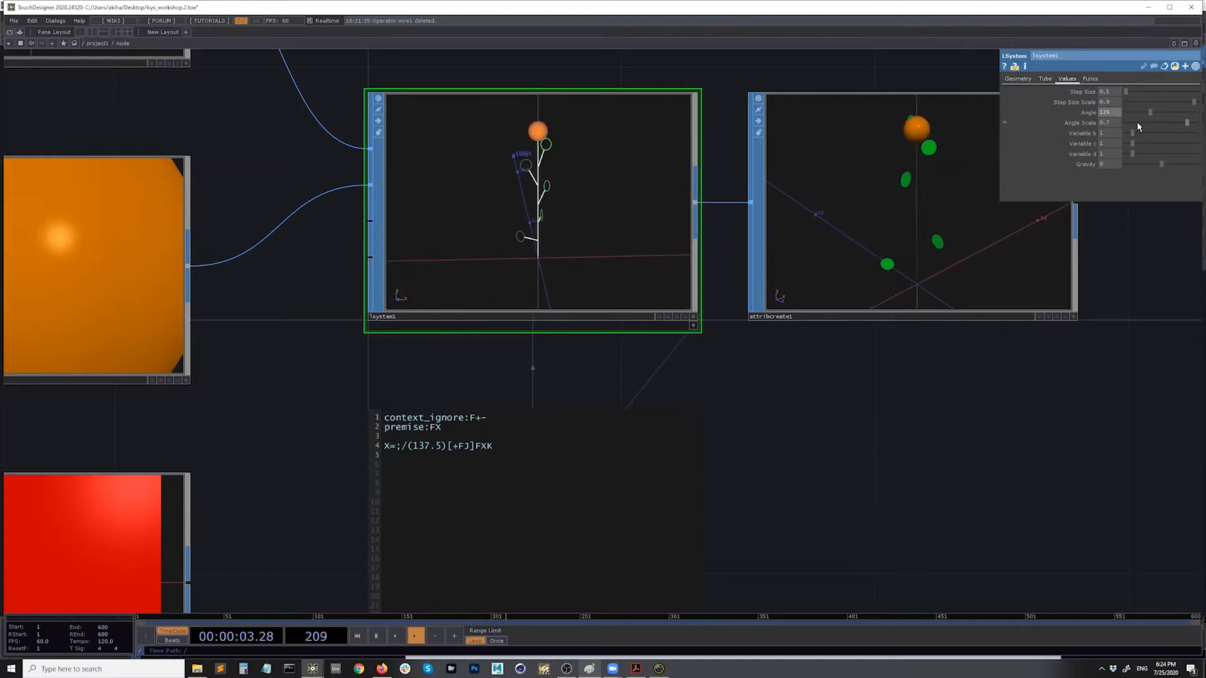
pyautogui.click(693, 316)
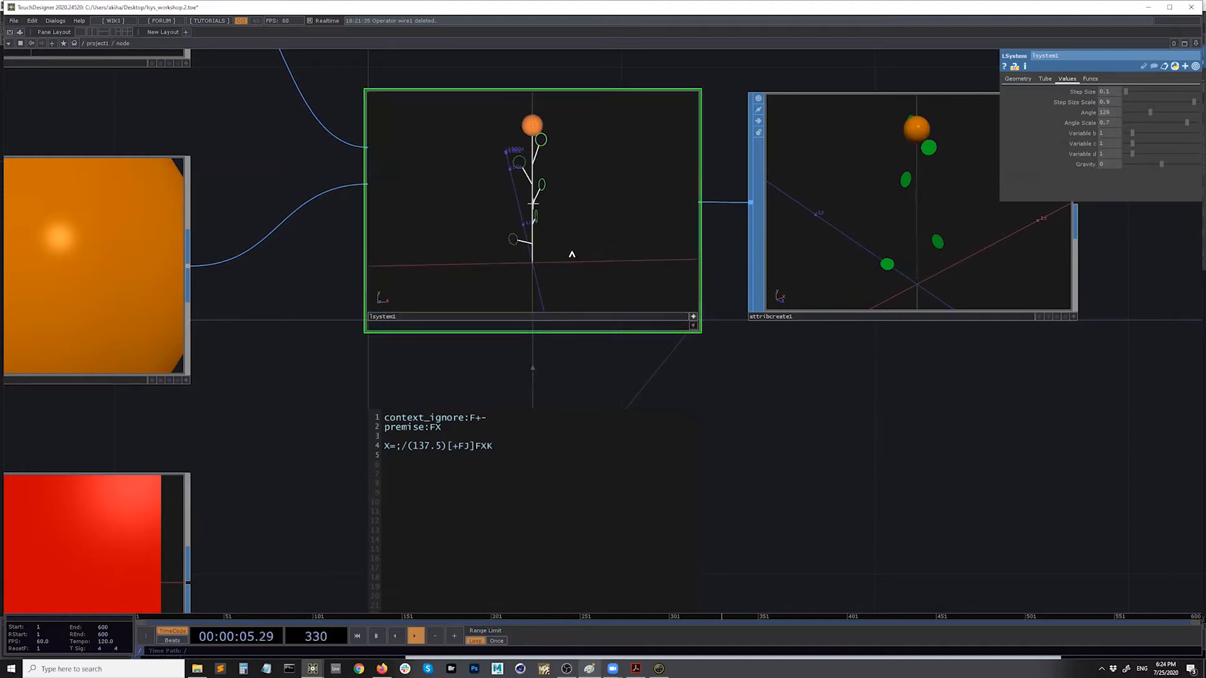
pyautogui.press('h')
pyautogui.moveTo(562, 265); pyautogui.dragTo(529, 246)
pyautogui.moveTo(540, 178); pyautogui.dragTo(566, 206)
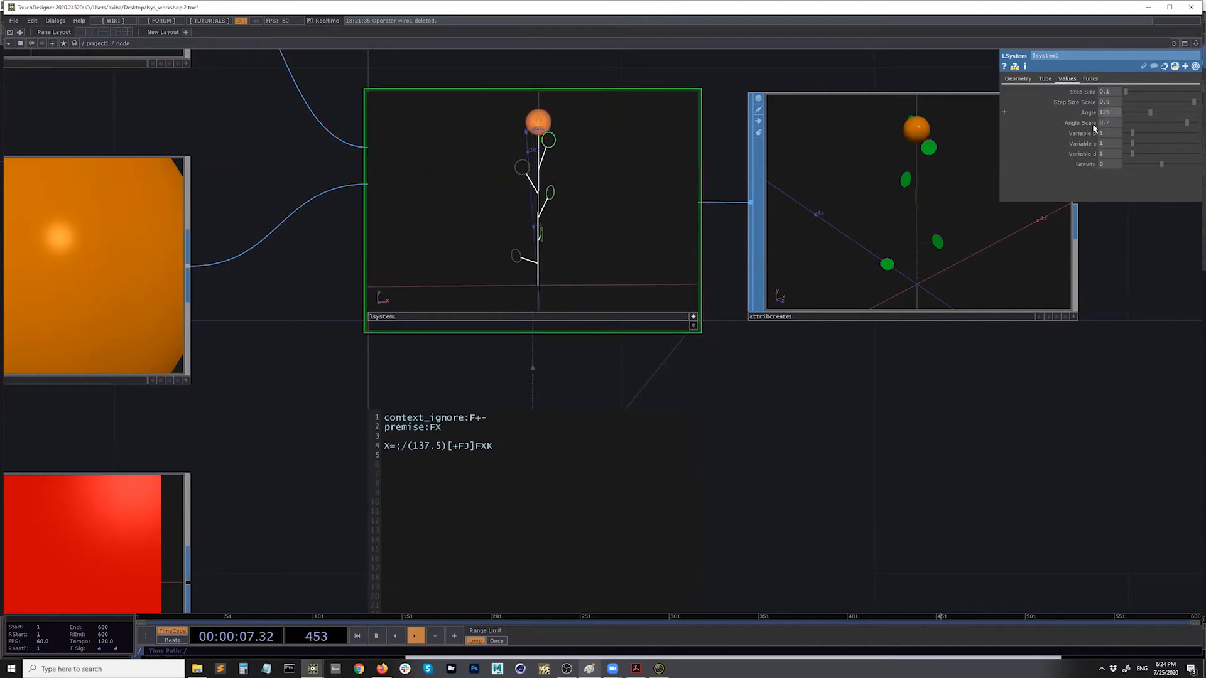
pyautogui.moveTo(1111, 126)
pyautogui.mouseDown(button='middle')
pyautogui.moveTo(1115, 107)
pyautogui.moveTo(1105, 132)
pyautogui.mouseUp(button='middle')
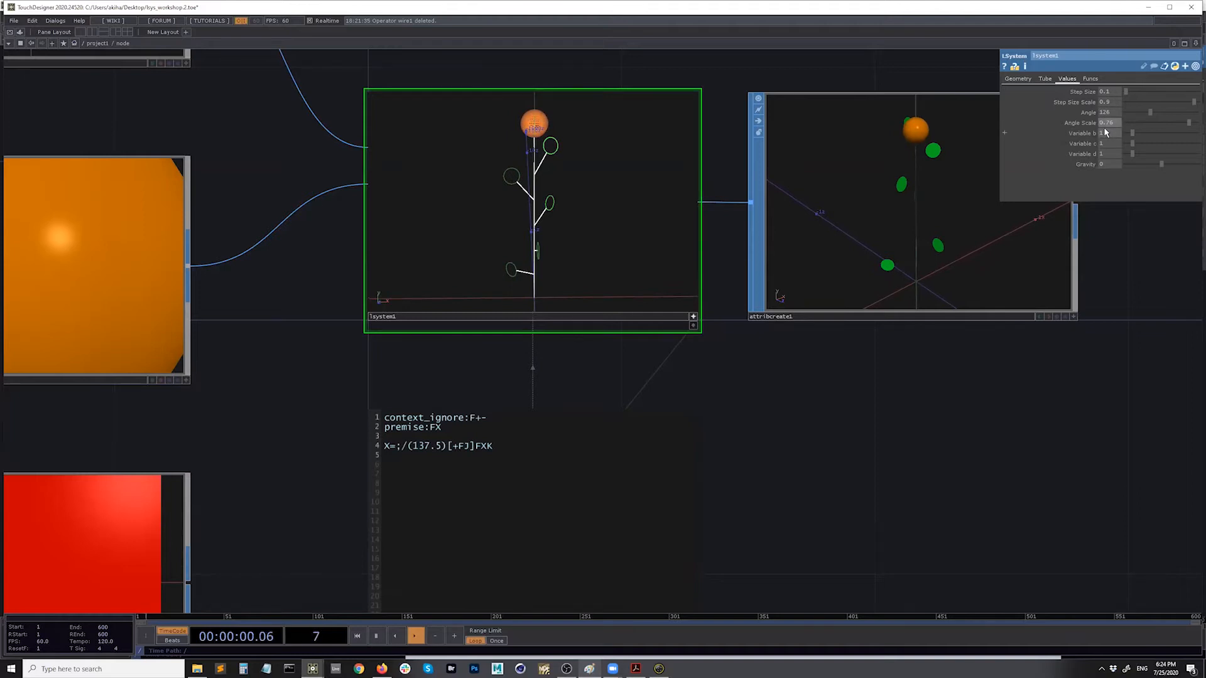
# Insert a double-quote symbol before the semicolon in the X rule
pyautogui.click(391, 447)
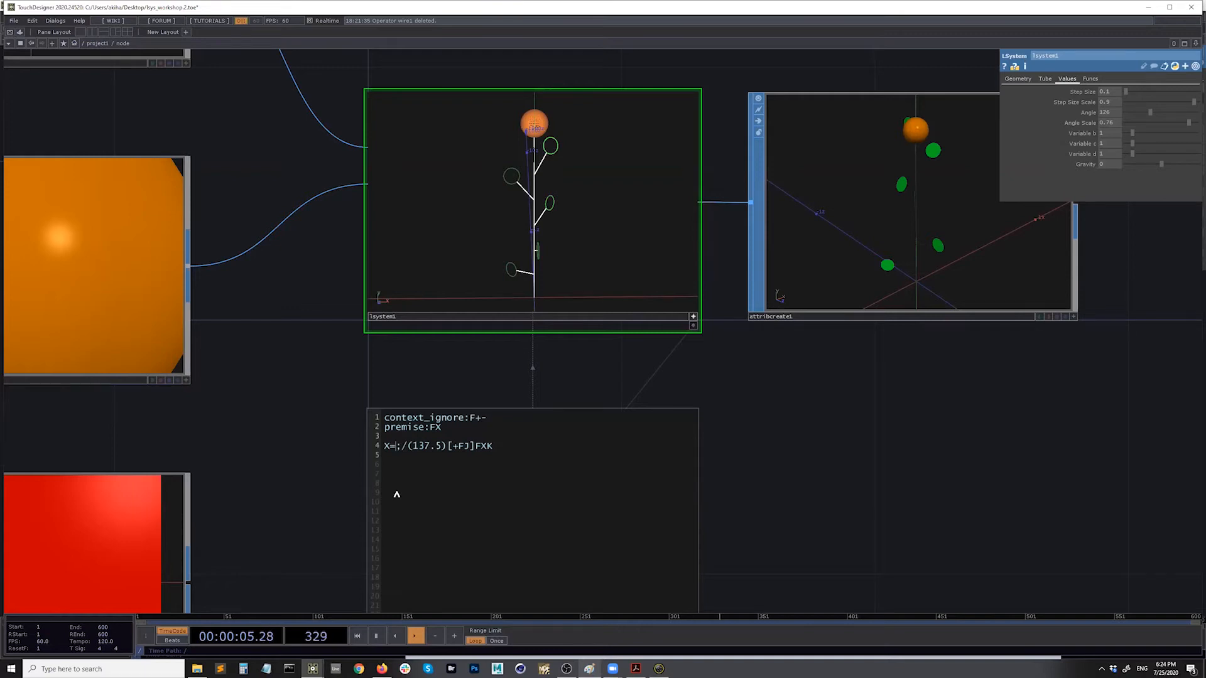
pyautogui.write('"')
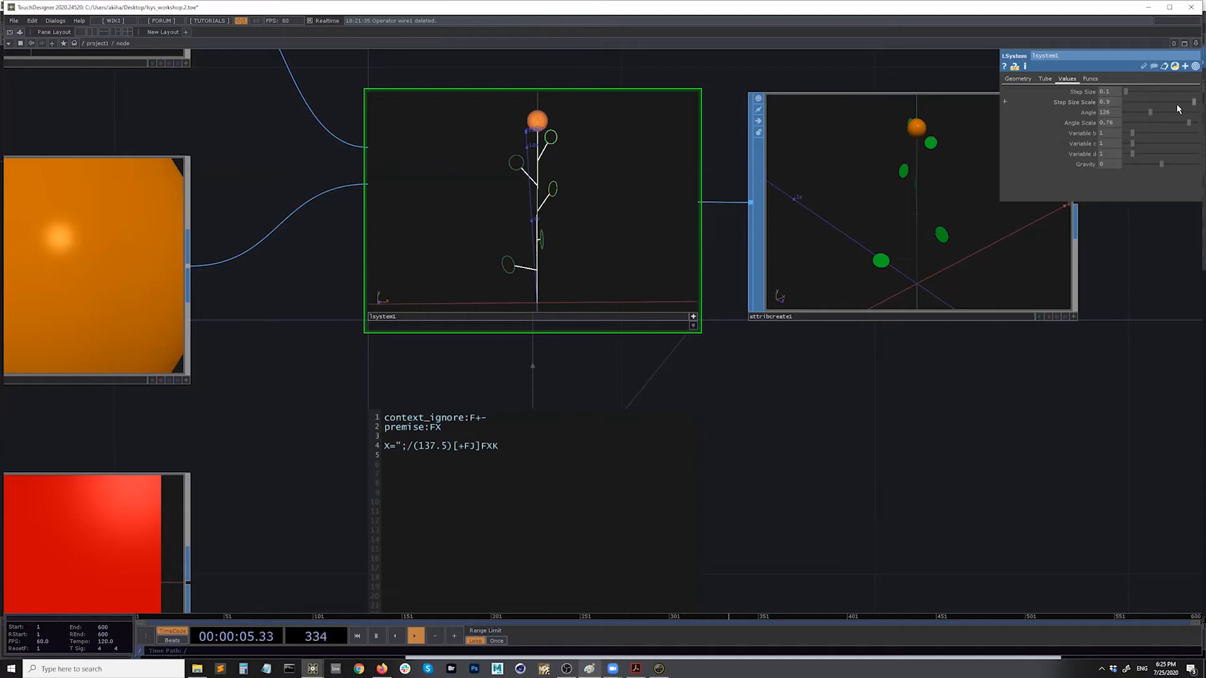
# Try Step Size Scale values of 0.47 and 1.44 on lsystem1, and restore it to 0.9
pyautogui.moveTo(1194, 102); pyautogui.dragTo(1180, 105)
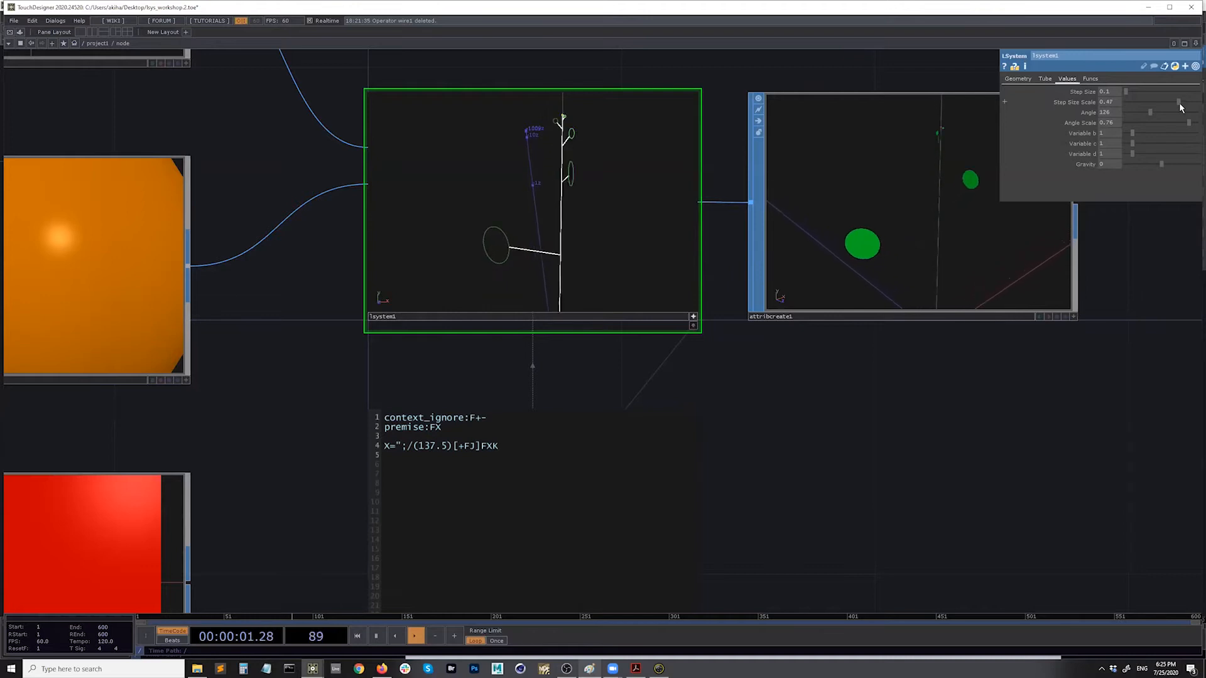
pyautogui.moveTo(556, 226)
pyautogui.mouseDown()
pyautogui.moveTo(556, 241)
pyautogui.moveTo(573, 235)
pyautogui.mouseUp()
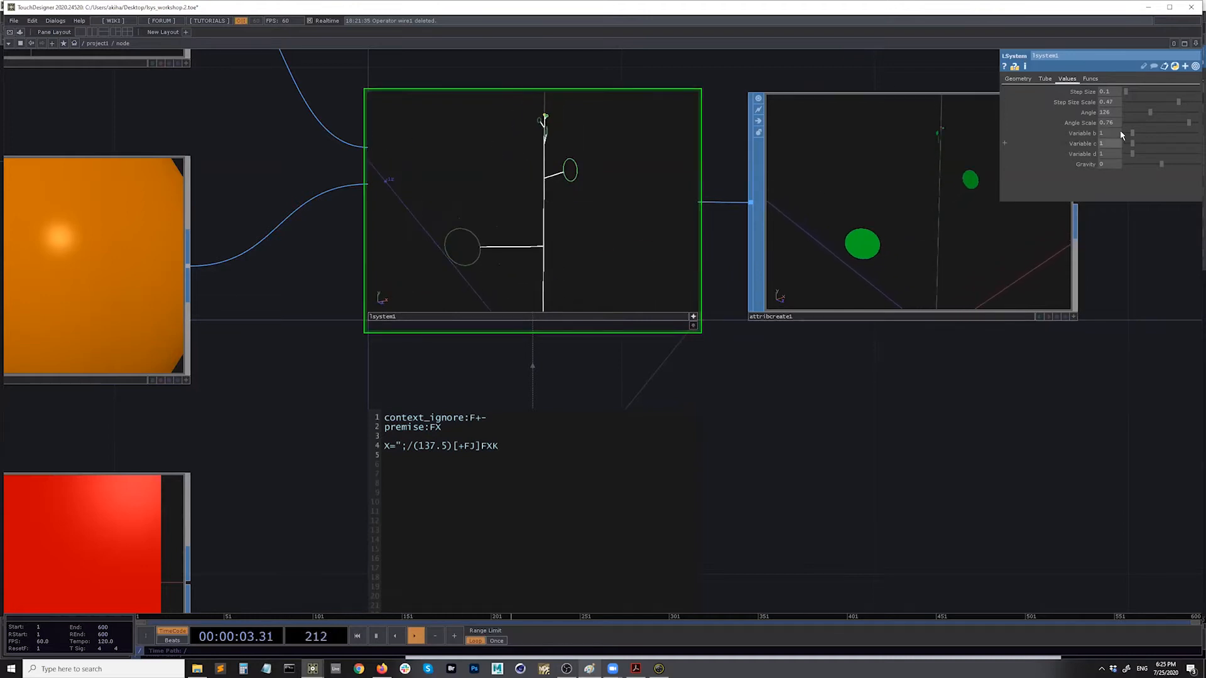
pyautogui.moveTo(1117, 102)
pyautogui.mouseDown(button='middle')
pyautogui.moveTo(1150, 110)
pyautogui.moveTo(1111, 108)
pyautogui.moveTo(1126, 108)
pyautogui.moveTo(1126, 88)
pyautogui.mouseUp(button='middle')
pyautogui.moveTo(557, 240); pyautogui.dragTo(517, 266)
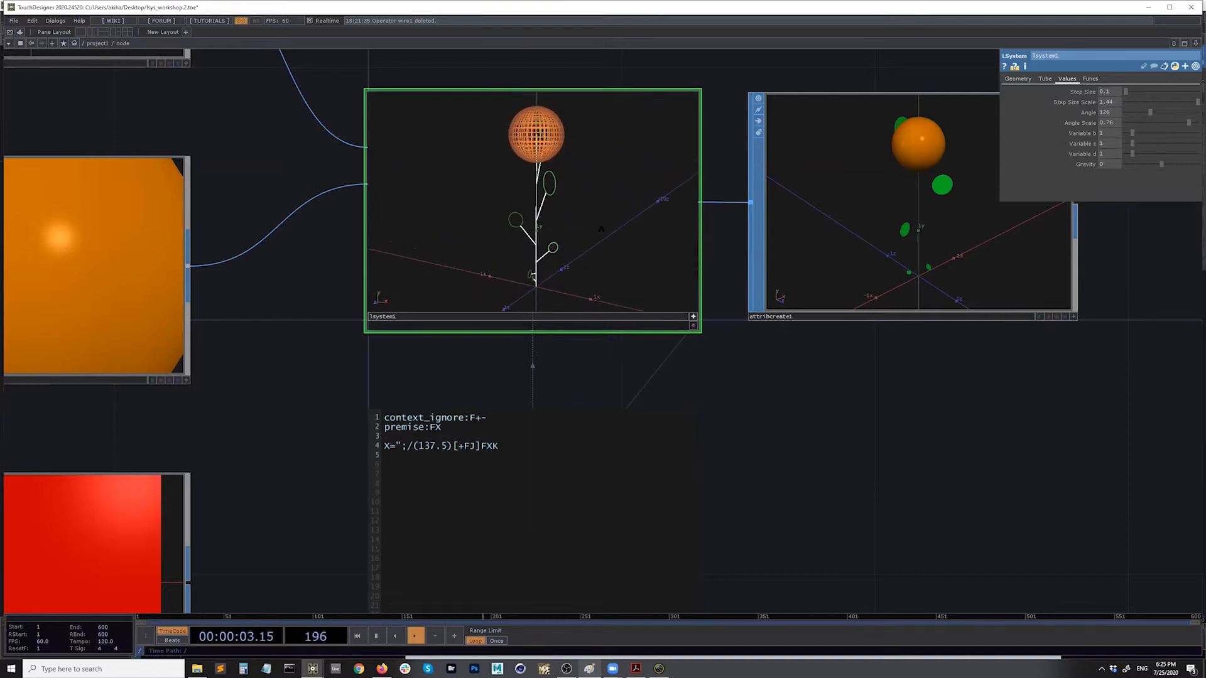
pyautogui.moveTo(1109, 112); pyautogui.dragTo(1081, 103, button='middle')
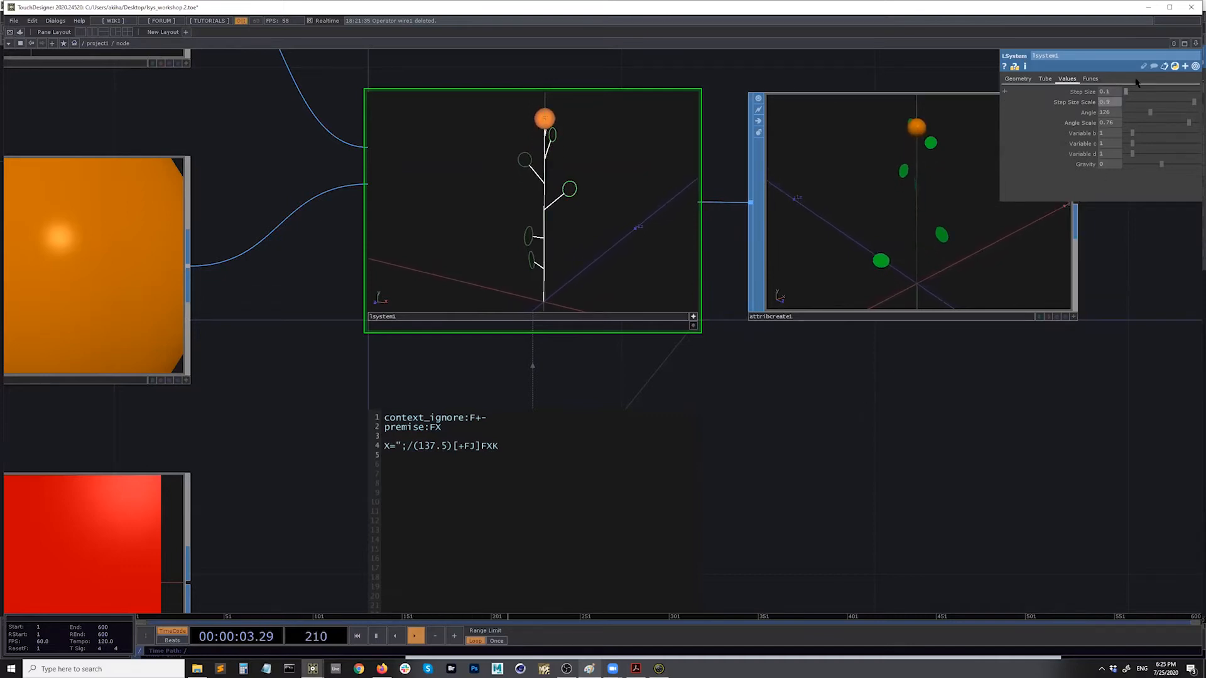
# Set lsystem1's Angle to 116 and its Angle Scale to 0.86
pyautogui.moveTo(636, 203); pyautogui.dragTo(628, 221)
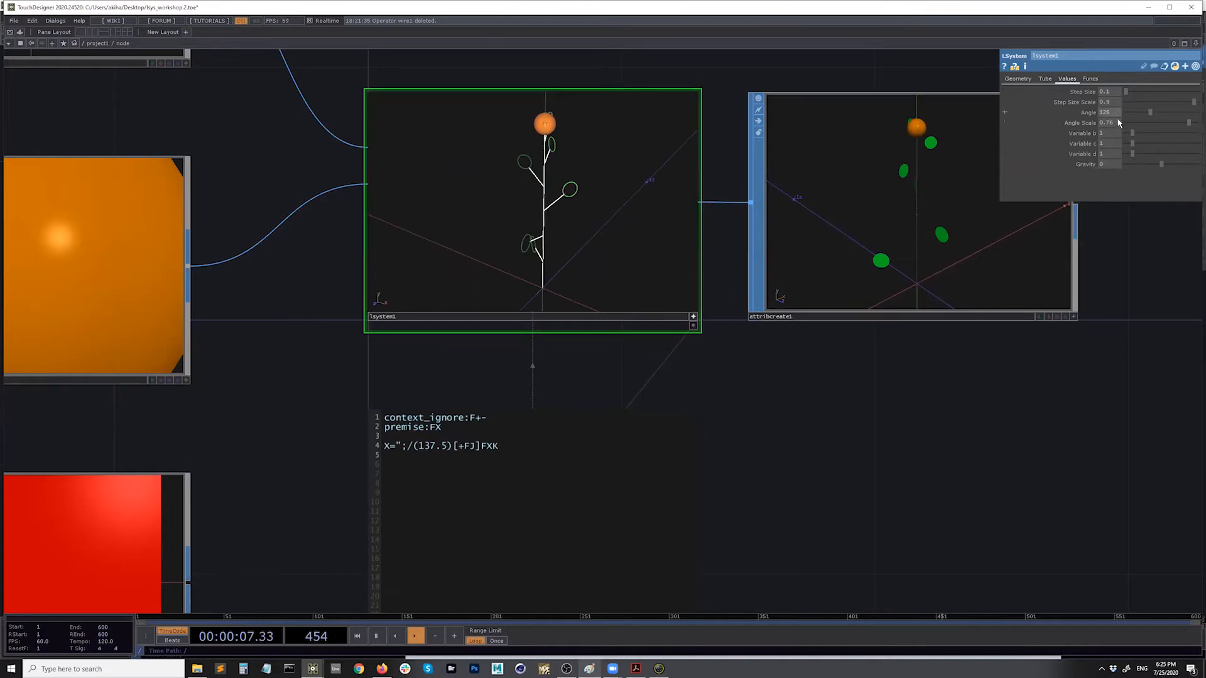
pyautogui.moveTo(1159, 115); pyautogui.dragTo(1150, 117)
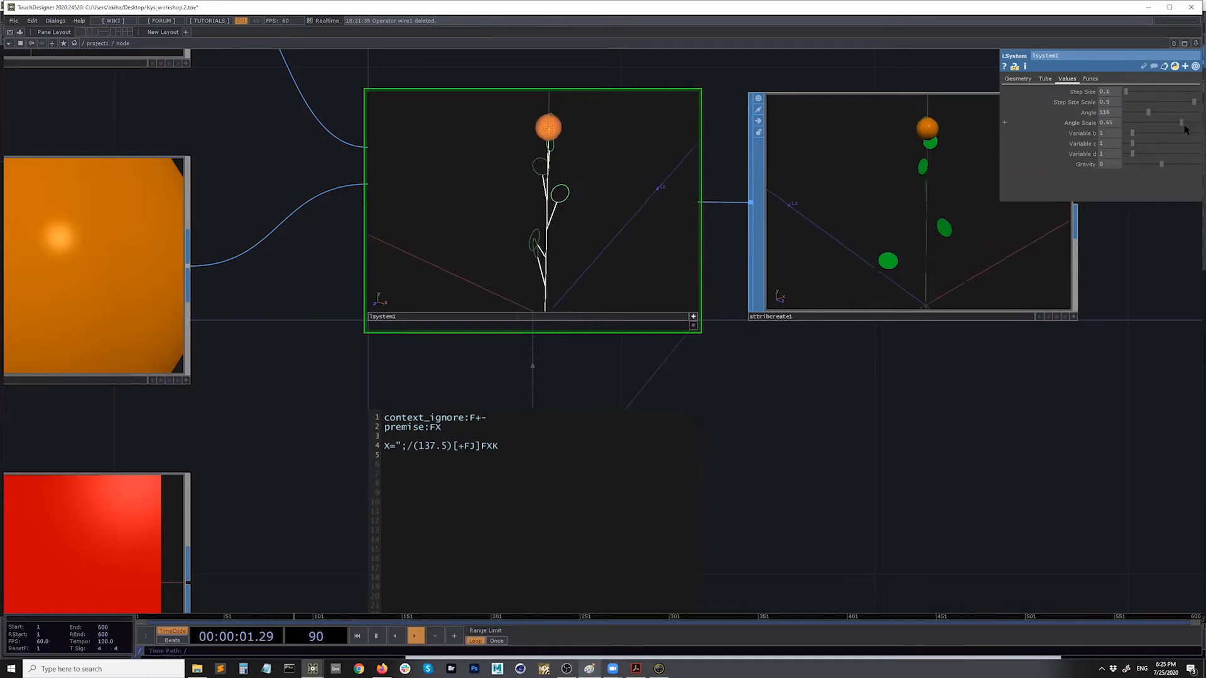
pyautogui.moveTo(1108, 123); pyautogui.dragTo(1068, 133, button='middle')
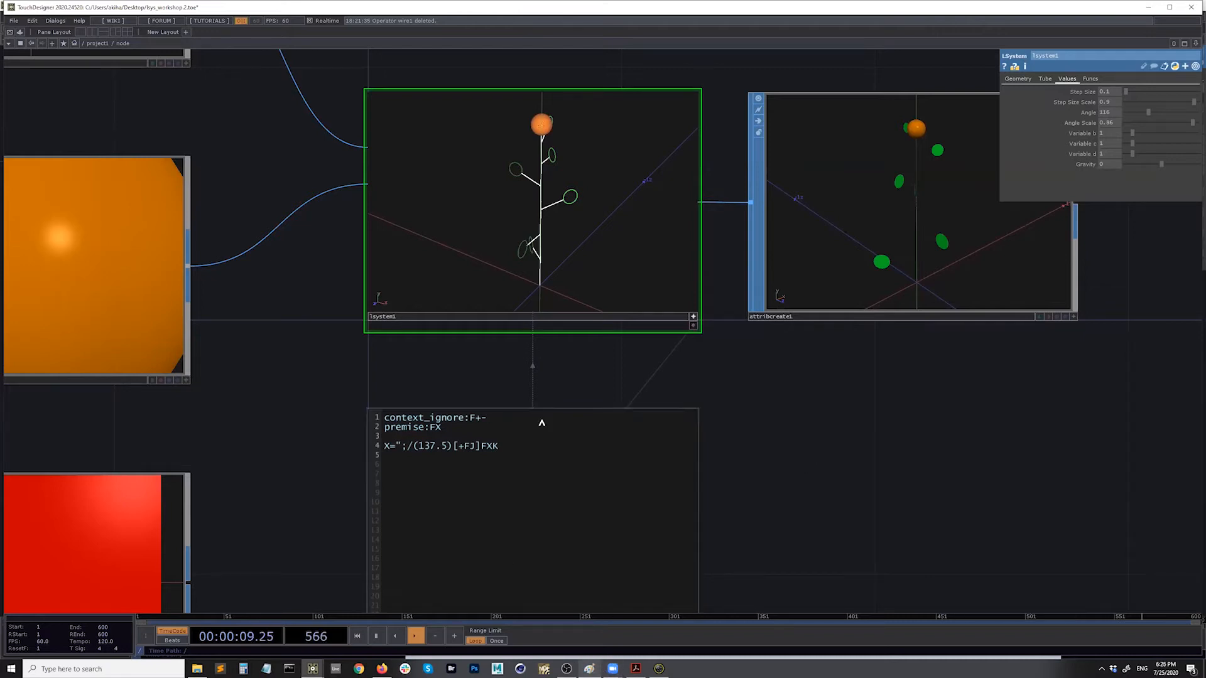
# Bring the Paint notes forward and handwrite a tilde with the word "Randomize" beside it, below the Length note
pyautogui.click(590, 670)
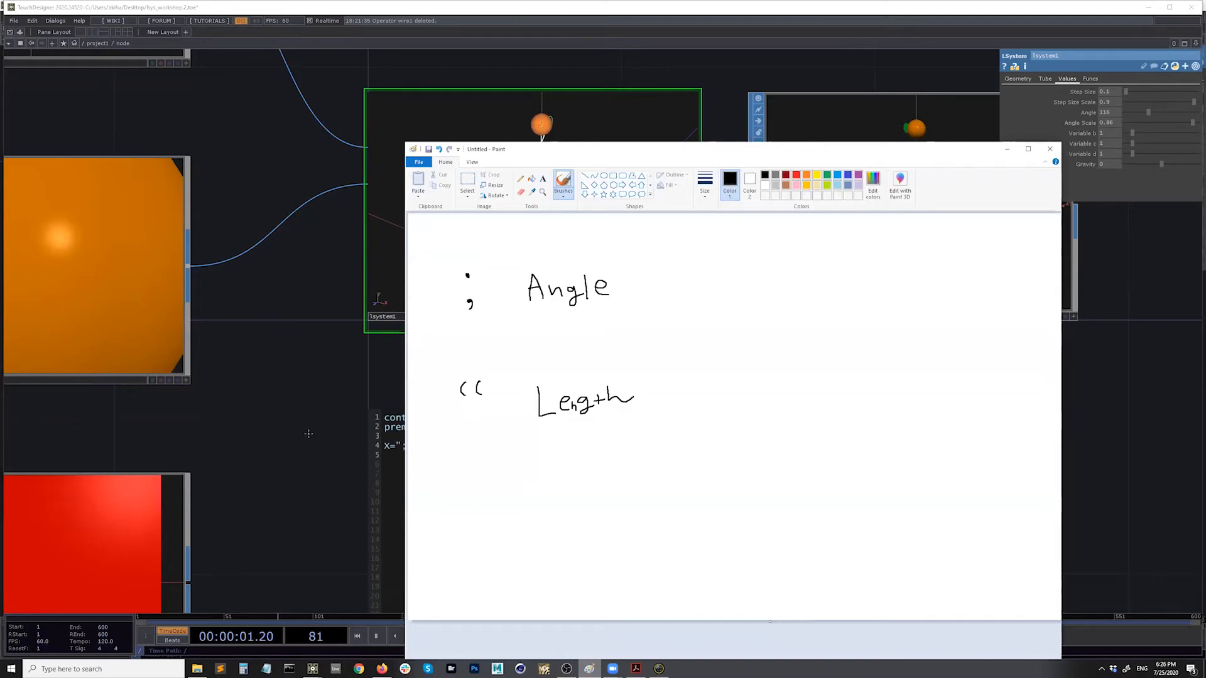
pyautogui.moveTo(568, 151); pyautogui.dragTo(425, 51)
pyautogui.moveTo(315, 424); pyautogui.dragTo(348, 407)
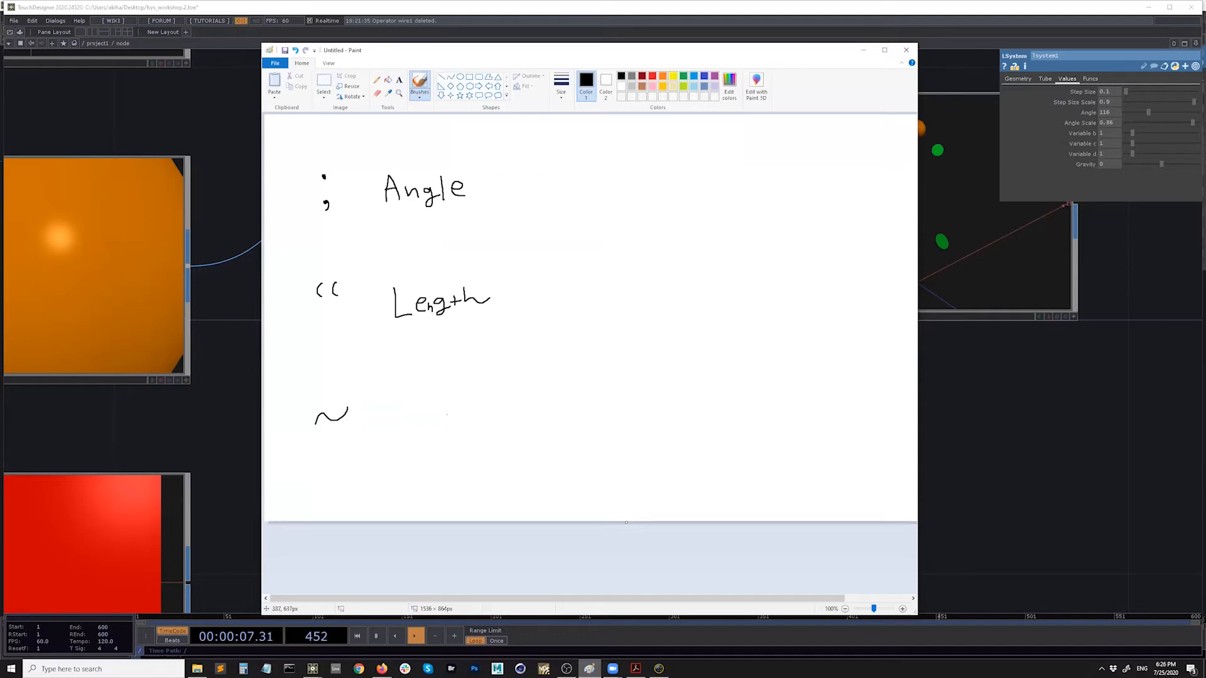
pyautogui.moveTo(410, 401)
pyautogui.mouseDown()
pyautogui.moveTo(430, 426)
pyautogui.moveTo(494, 419)
pyautogui.mouseUp()
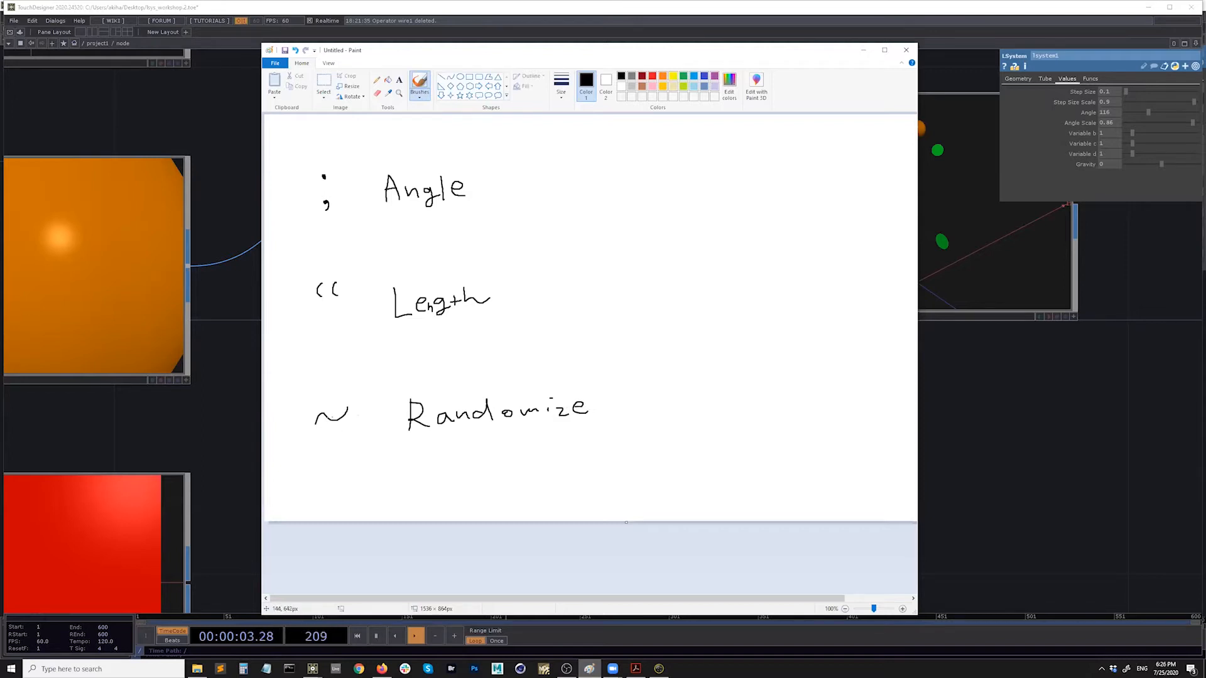
pyautogui.moveTo(463, 444); pyautogui.dragTo(440, 483)
# Switch to TouchDesigner, insert a tilde at the start of the X rule, and inspect the plant's branching
pyautogui.click(261, 404)
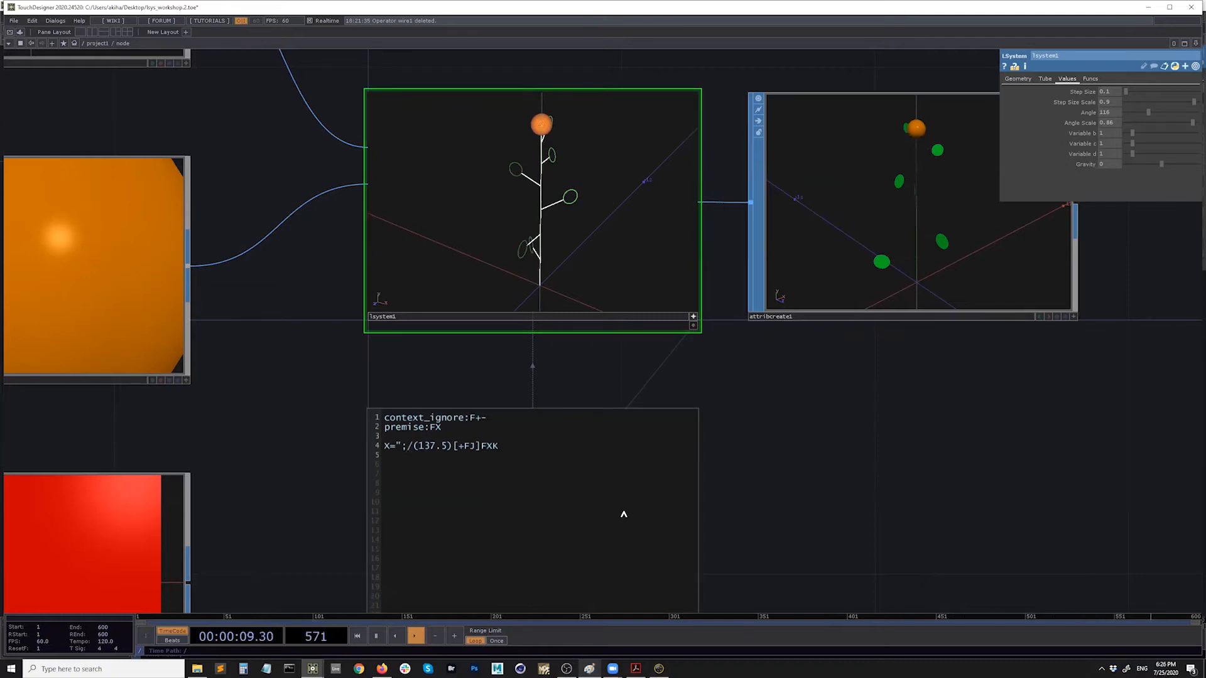
pyautogui.write('~')
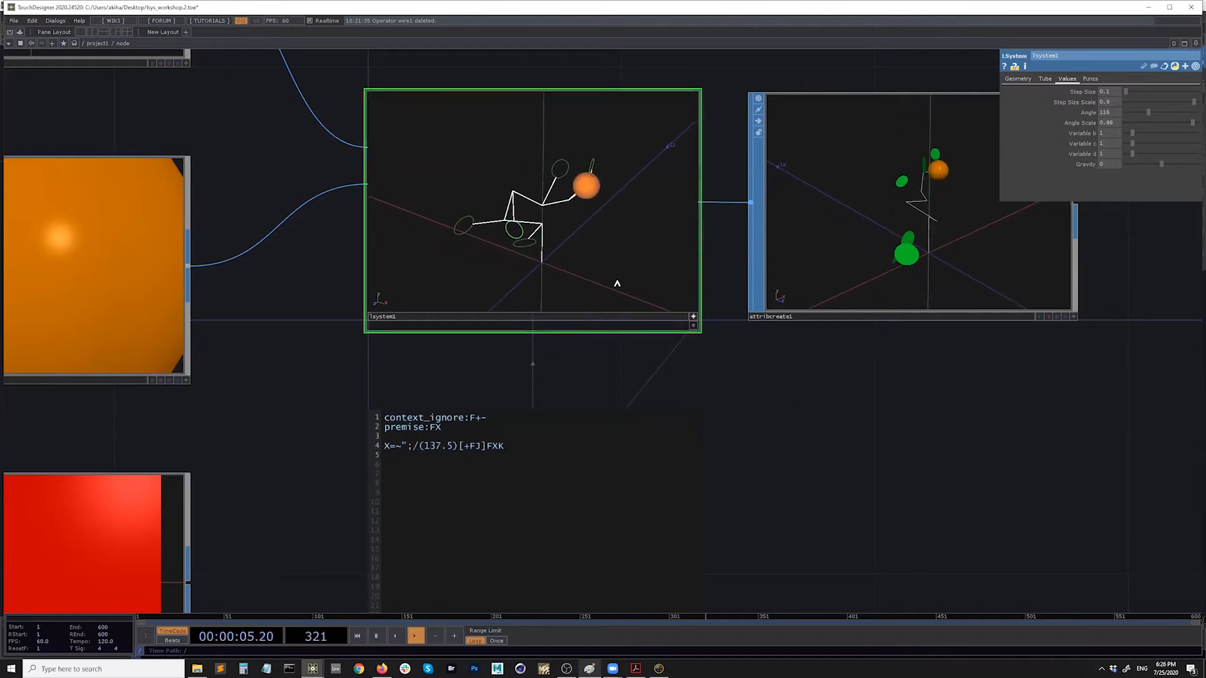
pyautogui.moveTo(617, 284)
pyautogui.mouseDown()
pyautogui.moveTo(614, 262)
pyautogui.moveTo(614, 272)
pyautogui.moveTo(639, 262)
pyautogui.moveTo(621, 268)
pyautogui.mouseUp()
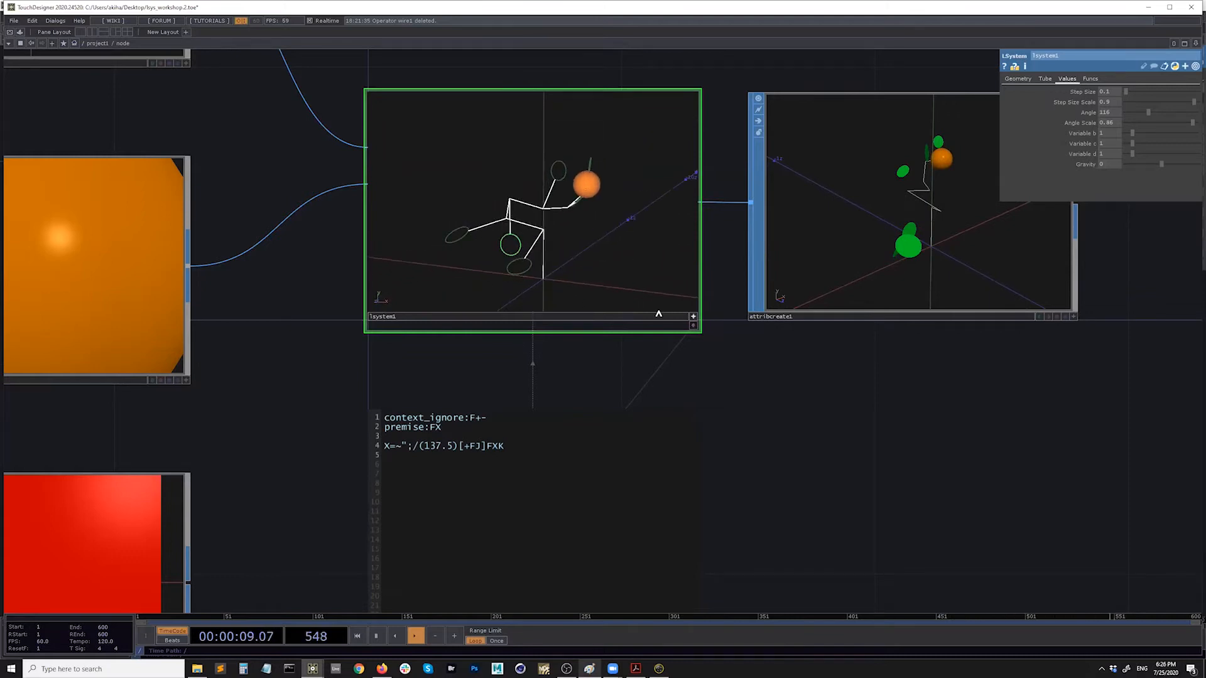
pyautogui.moveTo(554, 261)
pyautogui.mouseDown()
pyautogui.moveTo(585, 253)
pyautogui.moveTo(549, 261)
pyautogui.mouseUp()
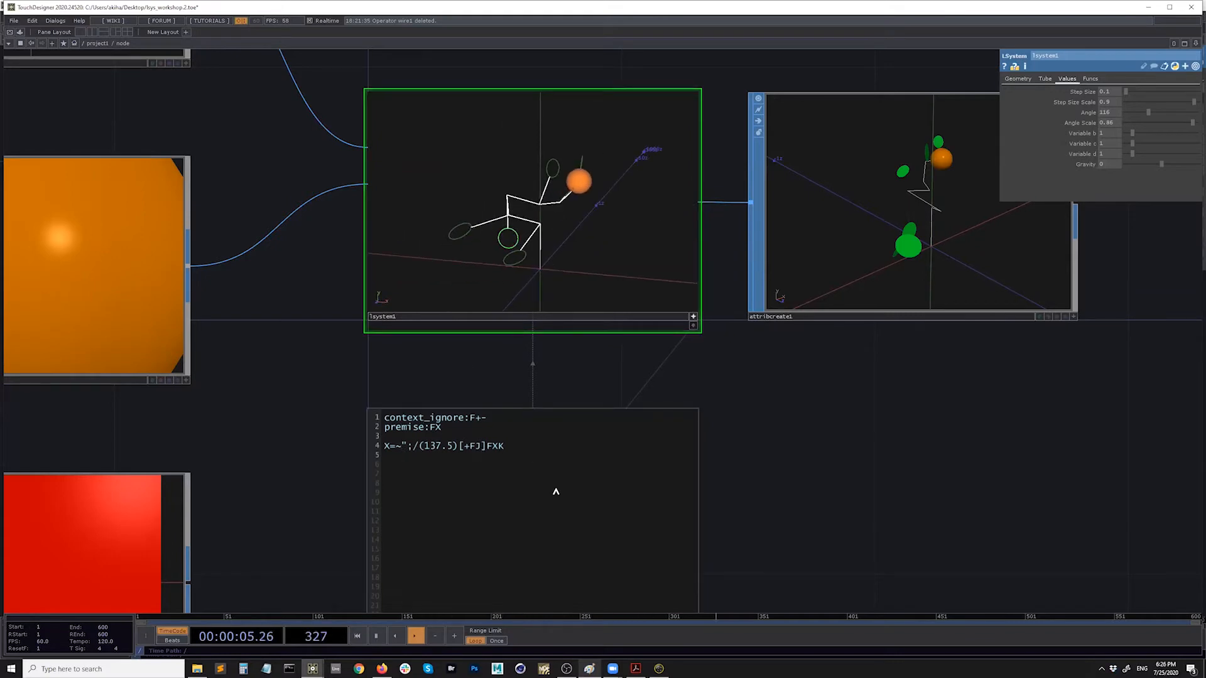
# Give the tilde in the X rule an argument of (15) and inspect the plant in lsystem1
pyautogui.write('()')
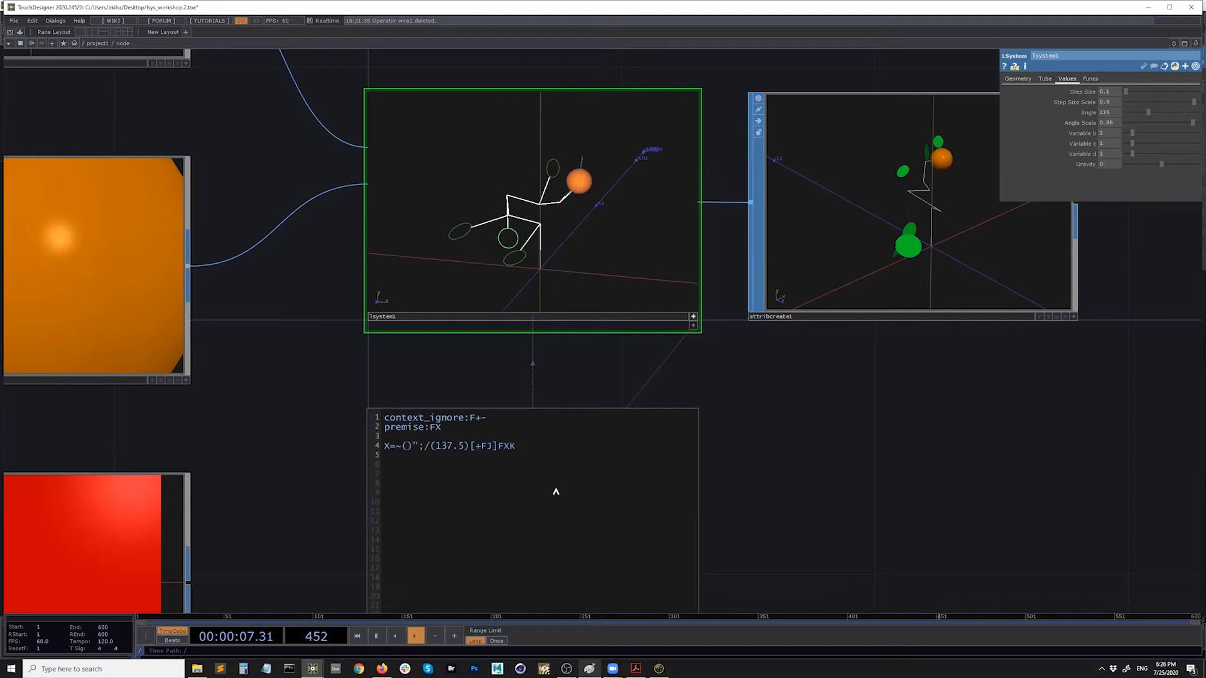
pyautogui.press('Right')
pyautogui.write('10')
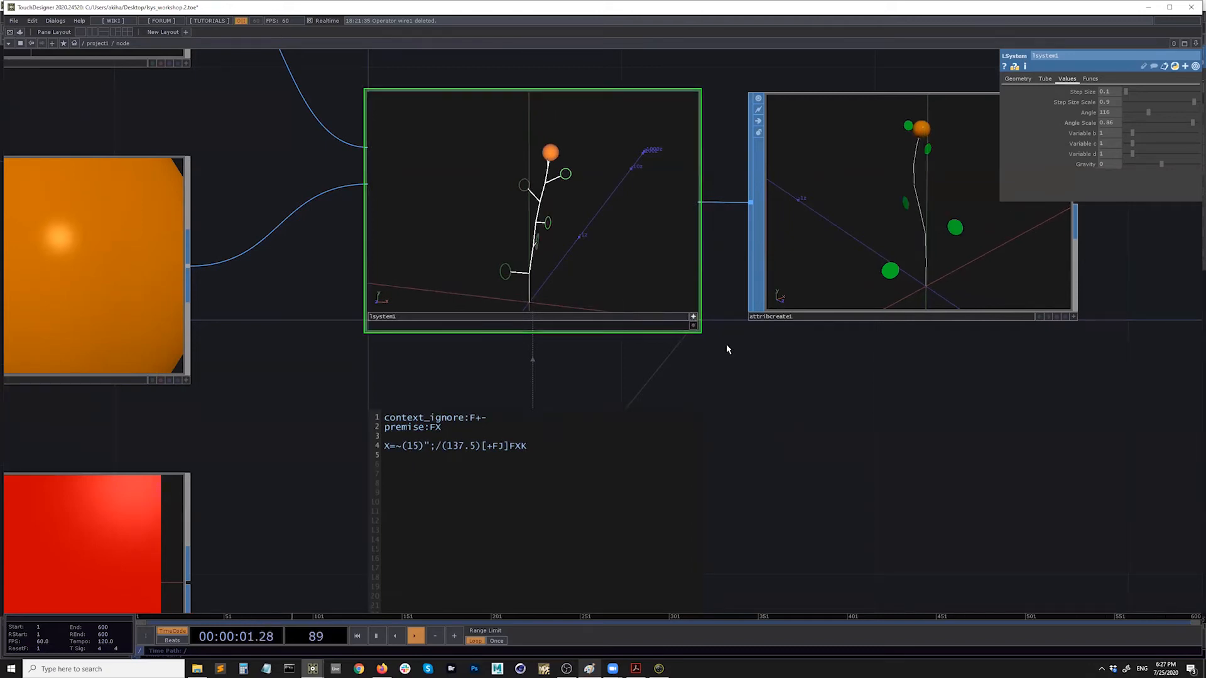
pyautogui.moveTo(727, 346); pyautogui.dragTo(725, 365)
pyautogui.moveTo(595, 287)
pyautogui.mouseDown()
pyautogui.moveTo(622, 290)
pyautogui.moveTo(579, 289)
pyautogui.moveTo(586, 281)
pyautogui.mouseUp()
pyautogui.click(691, 337)
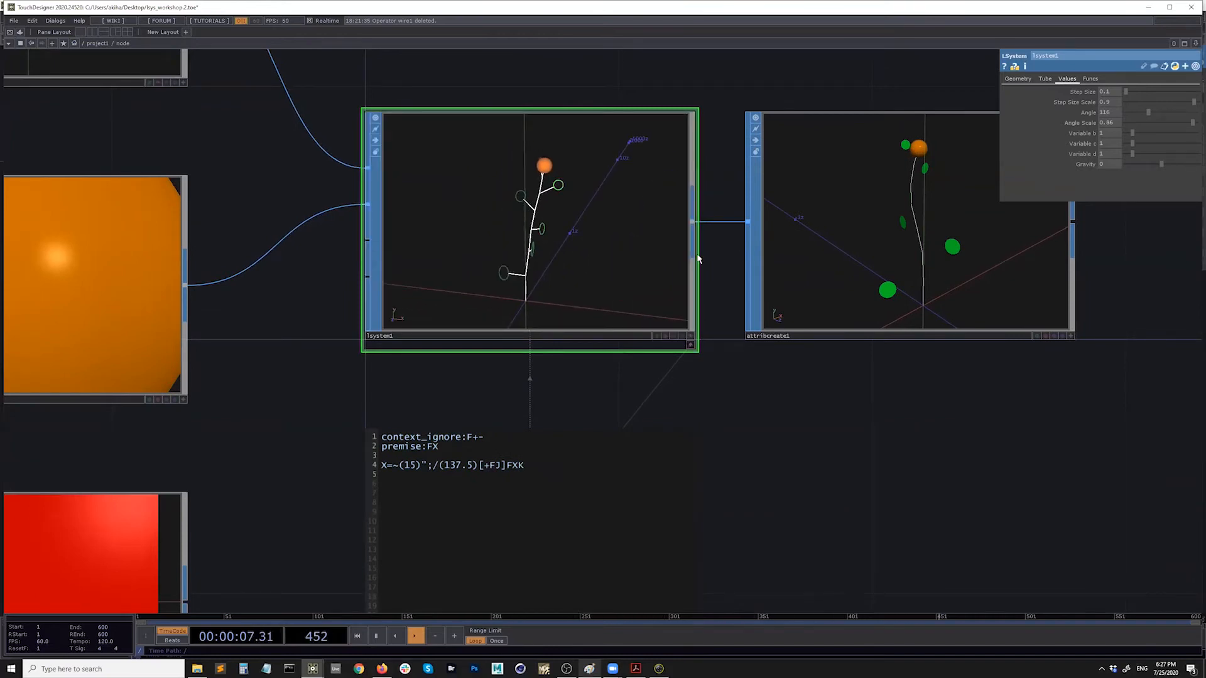
# Set lsystem1's Random Seed to 8 and look at the resulting plant shape
pyautogui.click(1019, 79)
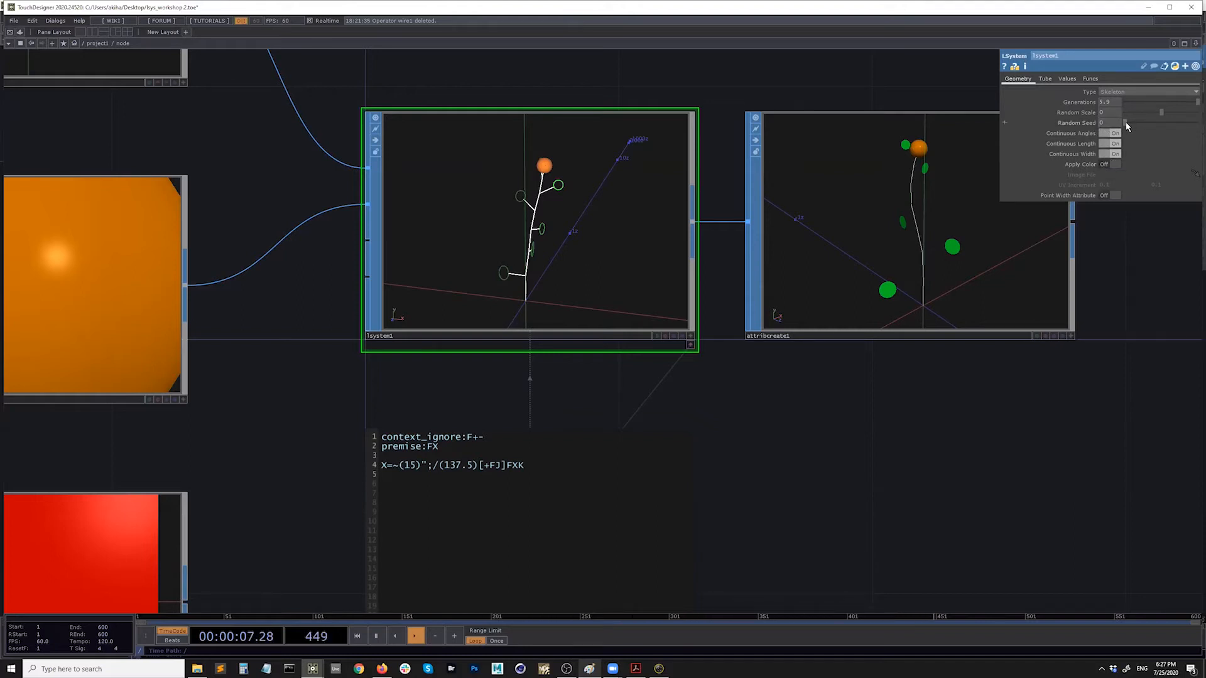
pyautogui.moveTo(1125, 123); pyautogui.dragTo(1161, 125)
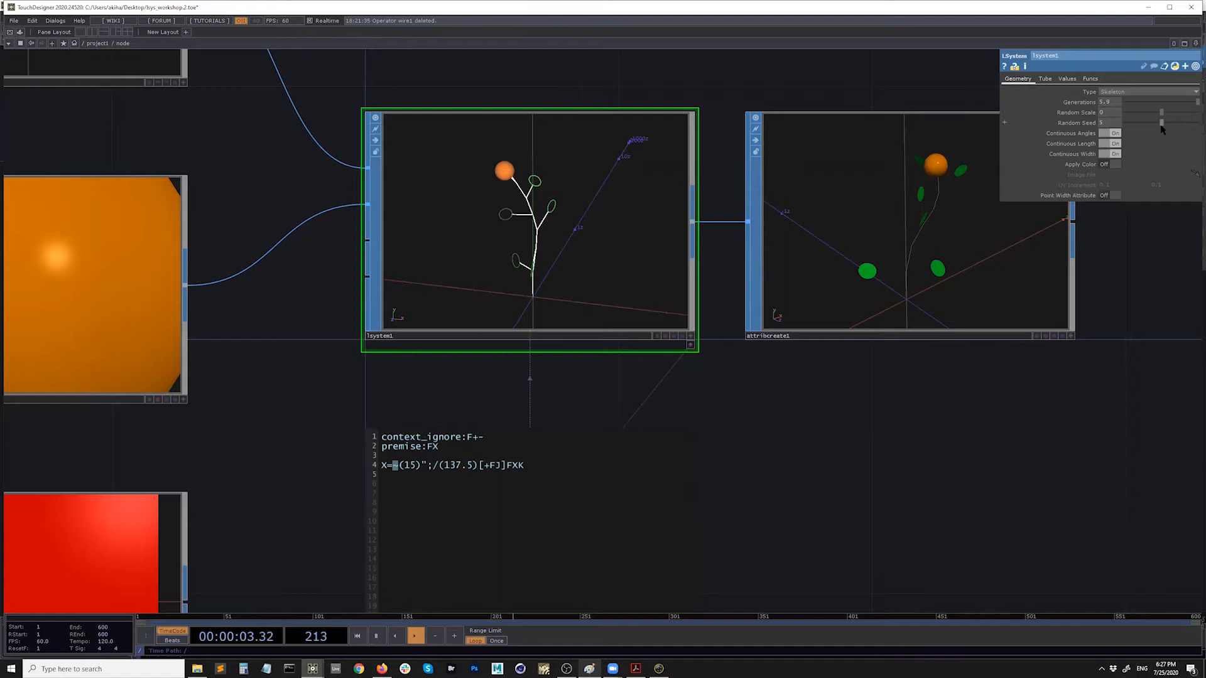
pyautogui.moveTo(1167, 124)
pyautogui.mouseDown()
pyautogui.moveTo(1187, 126)
pyautogui.moveTo(1110, 109)
pyautogui.moveTo(1186, 131)
pyautogui.mouseUp()
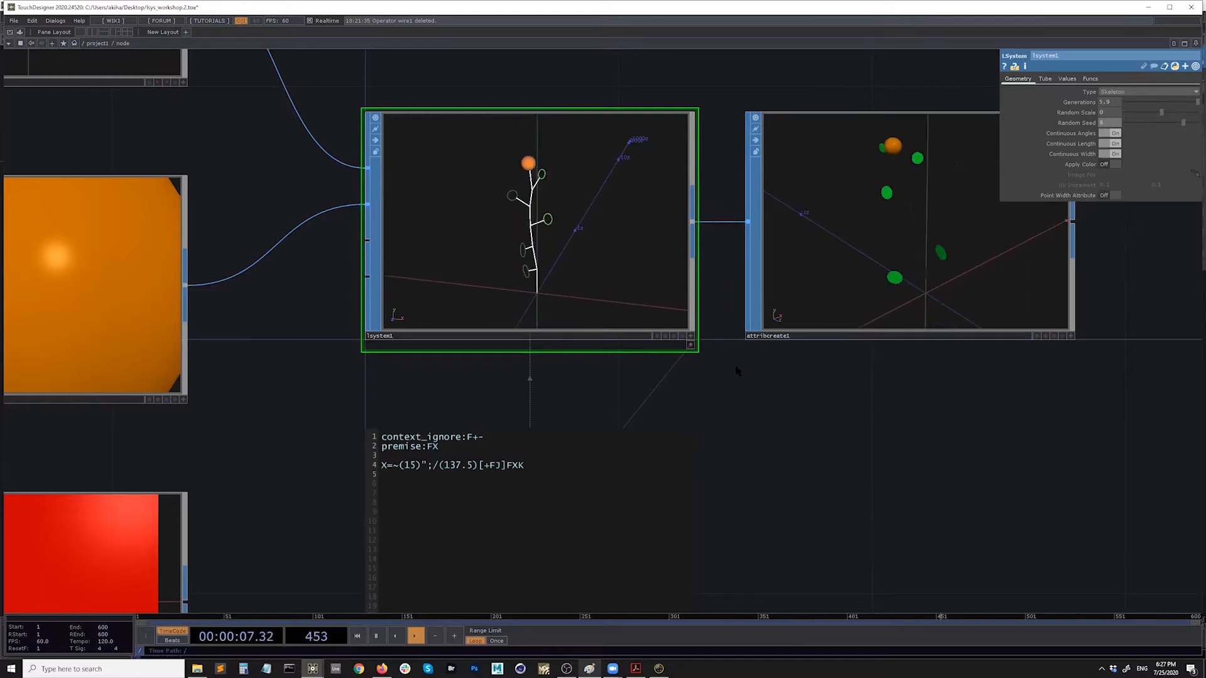
pyautogui.click(690, 336)
pyautogui.moveTo(606, 307); pyautogui.dragTo(578, 274)
# Look over the whole node network, from the circle, sphere and box sources to attribcreate1
pyautogui.moveTo(685, 364); pyautogui.dragTo(509, 276)
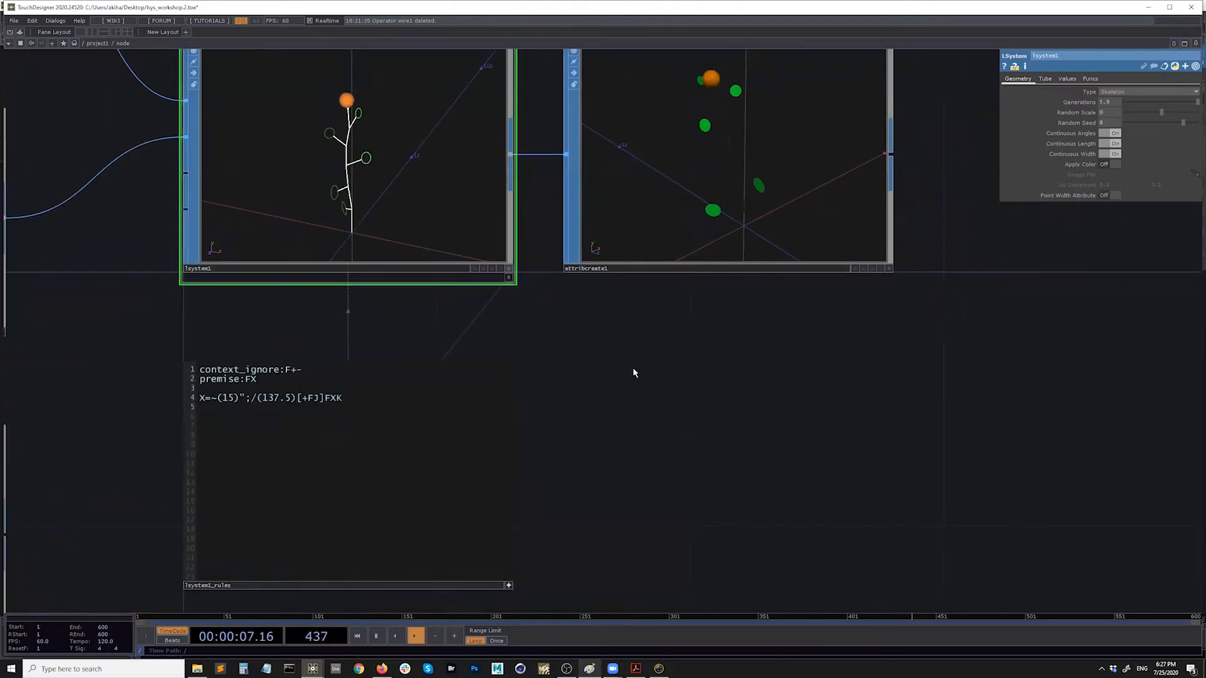
pyautogui.moveTo(577, 362); pyautogui.dragTo(619, 323)
pyautogui.scroll(-5, 620, 324)
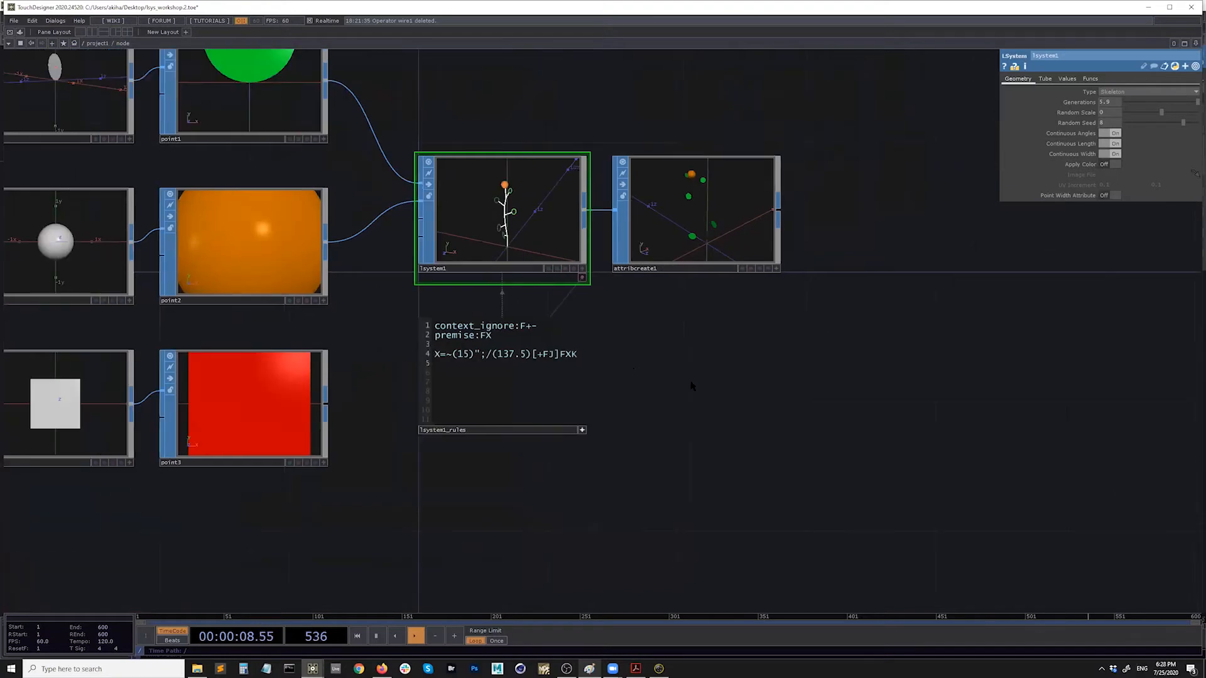
pyautogui.moveTo(692, 380); pyautogui.dragTo(693, 399)
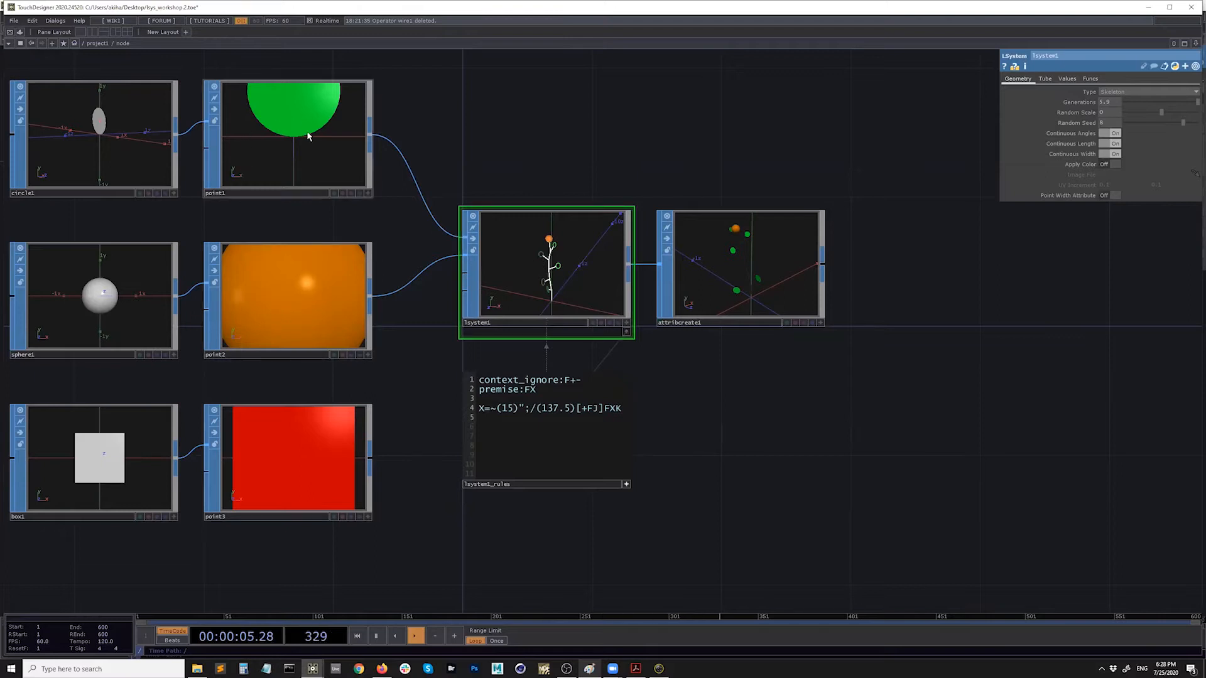
# Check point1's color settings and inspect the plant in lsystem1
pyautogui.click(322, 163)
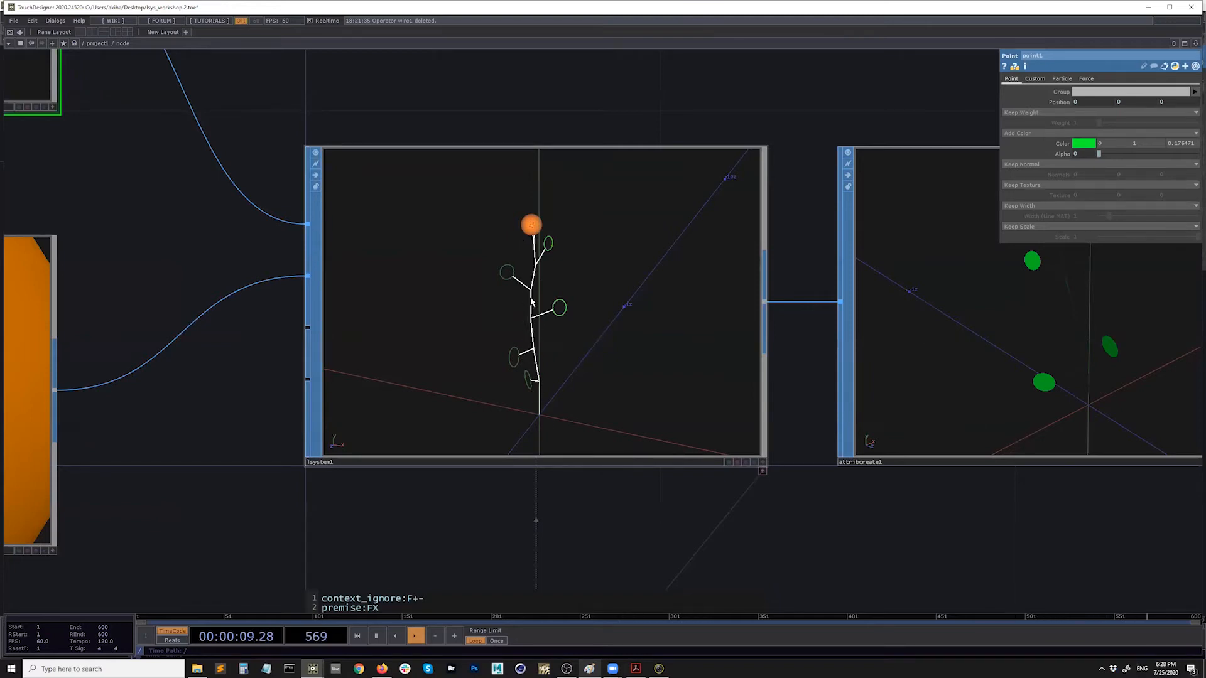
pyautogui.scroll(-2, 531, 300)
pyautogui.scroll(4, 525, 319)
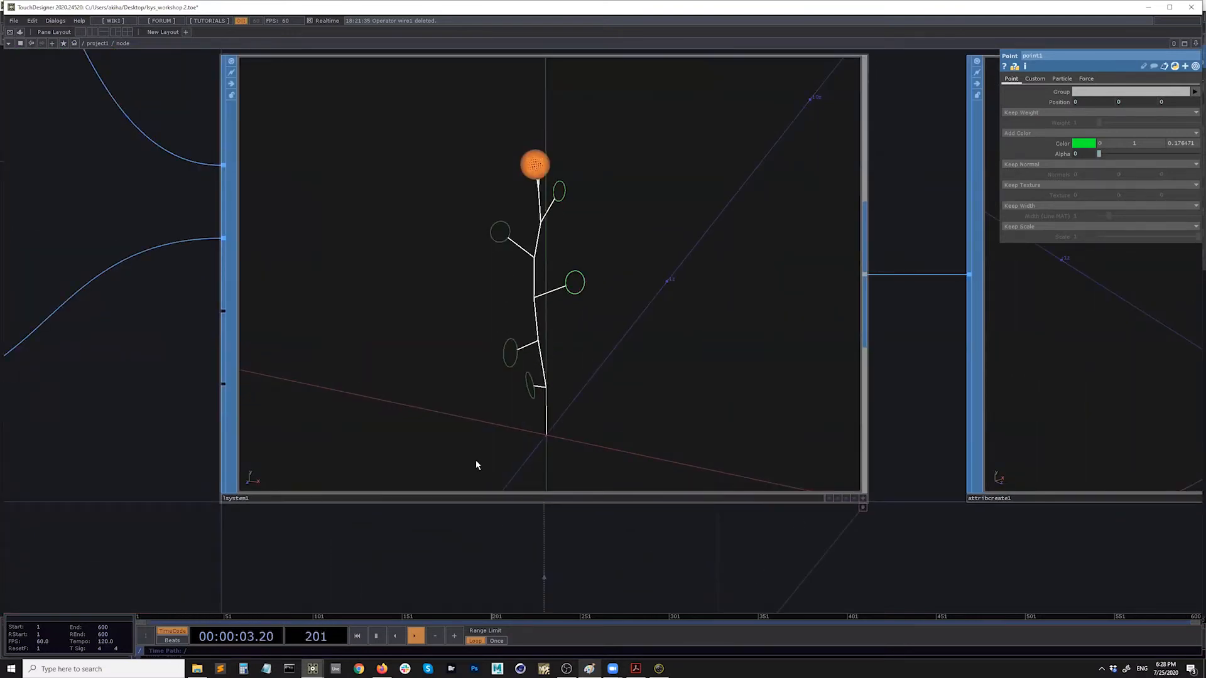
# Switch to the shared workshop project, leave node_rewrite, and enter the colorWidth component under Techniques
pyautogui.moveTo(318, 670)
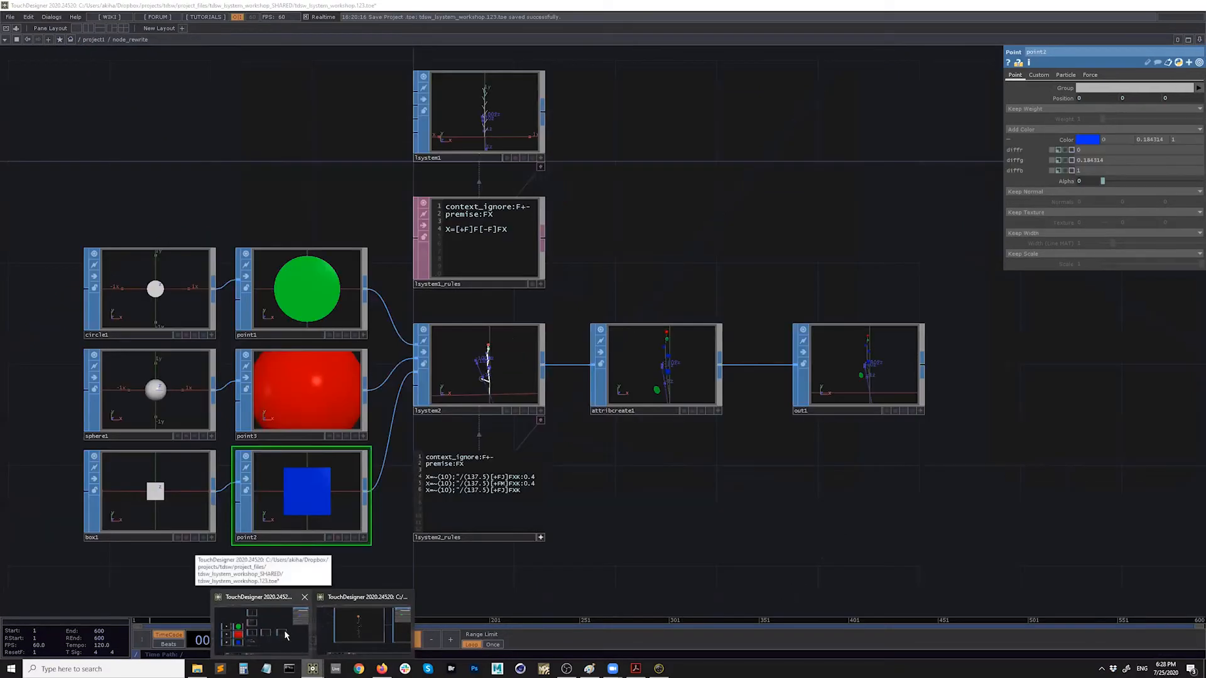
pyautogui.click(284, 630)
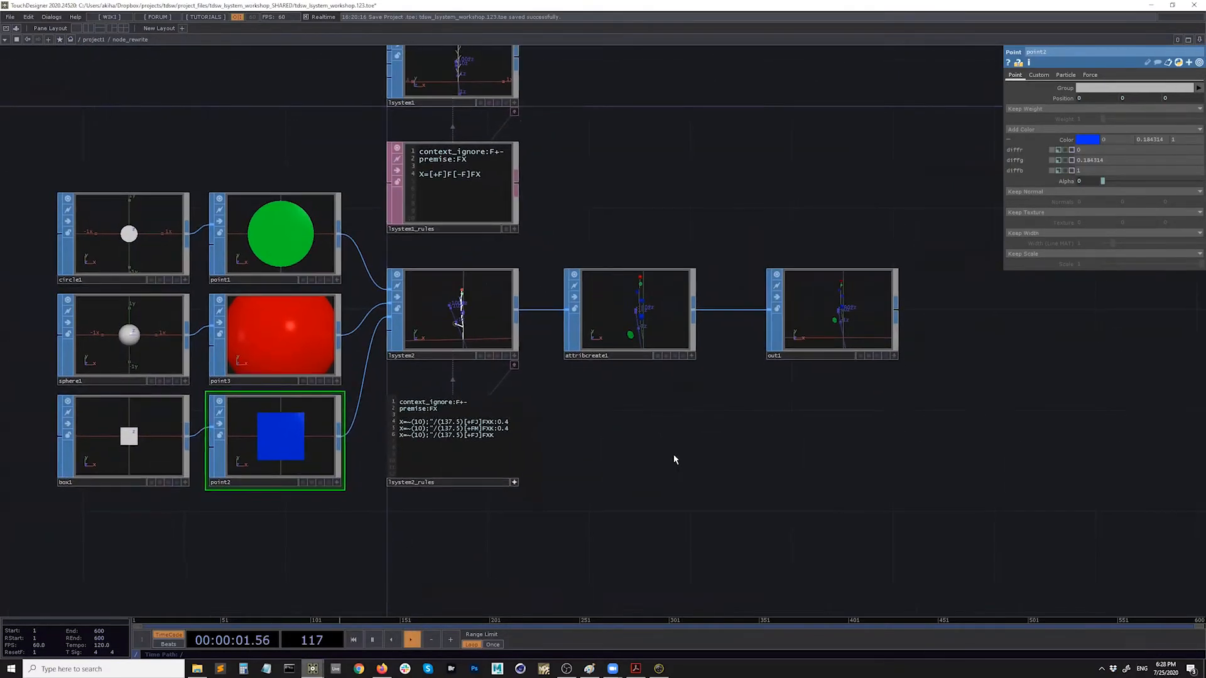
pyautogui.press('u')
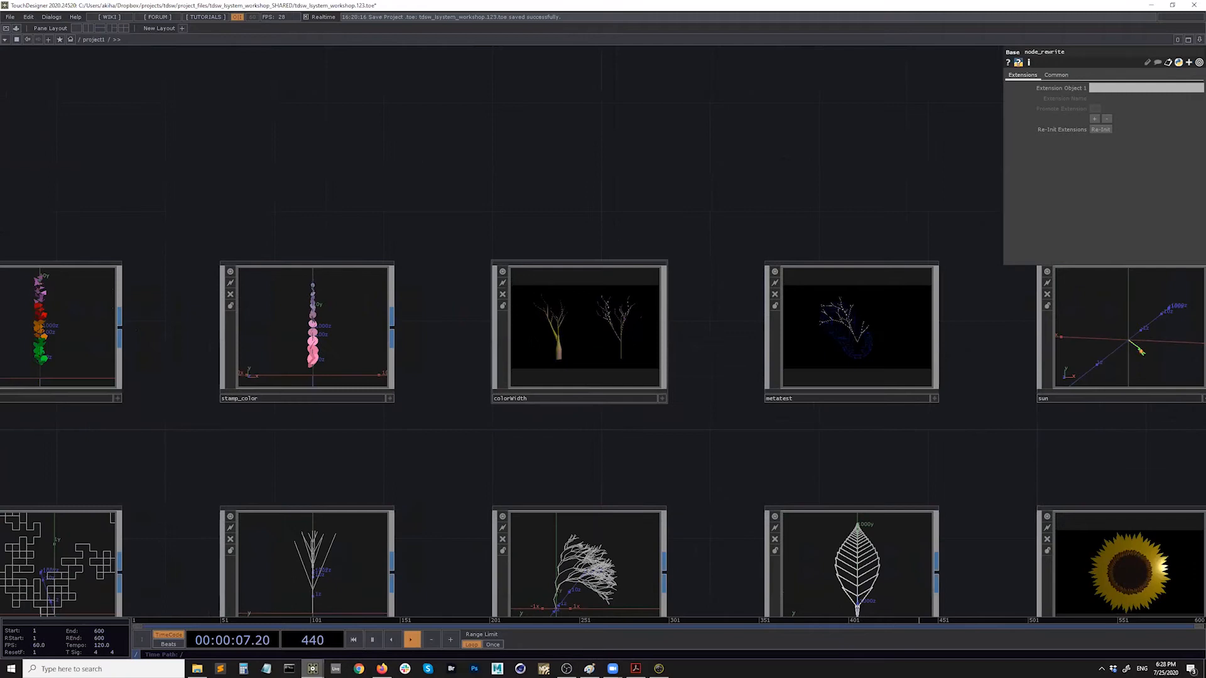
pyautogui.click(591, 341)
pyautogui.scroll(-3, 386, 344)
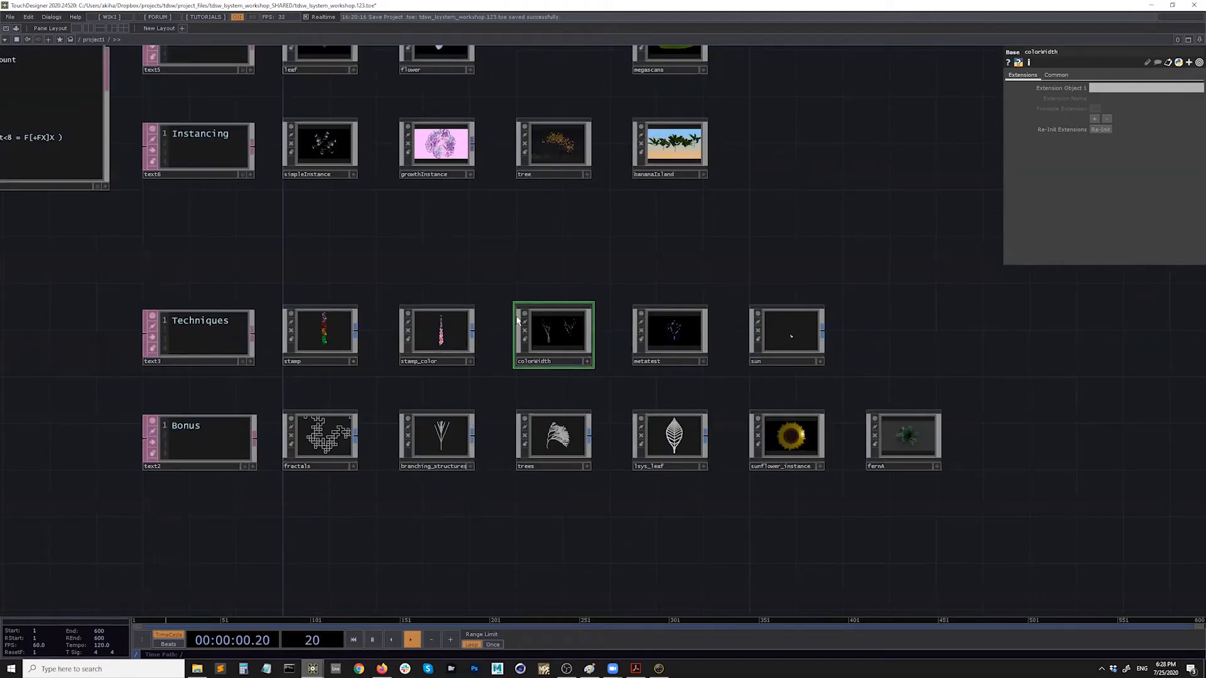
pyautogui.press('i')
# Look over the colorWidth network and the two rendered trees behind it
pyautogui.scroll(4, 429, 361)
pyautogui.moveTo(328, 318); pyautogui.dragTo(345, 311)
pyautogui.moveTo(385, 352); pyautogui.dragTo(341, 326)
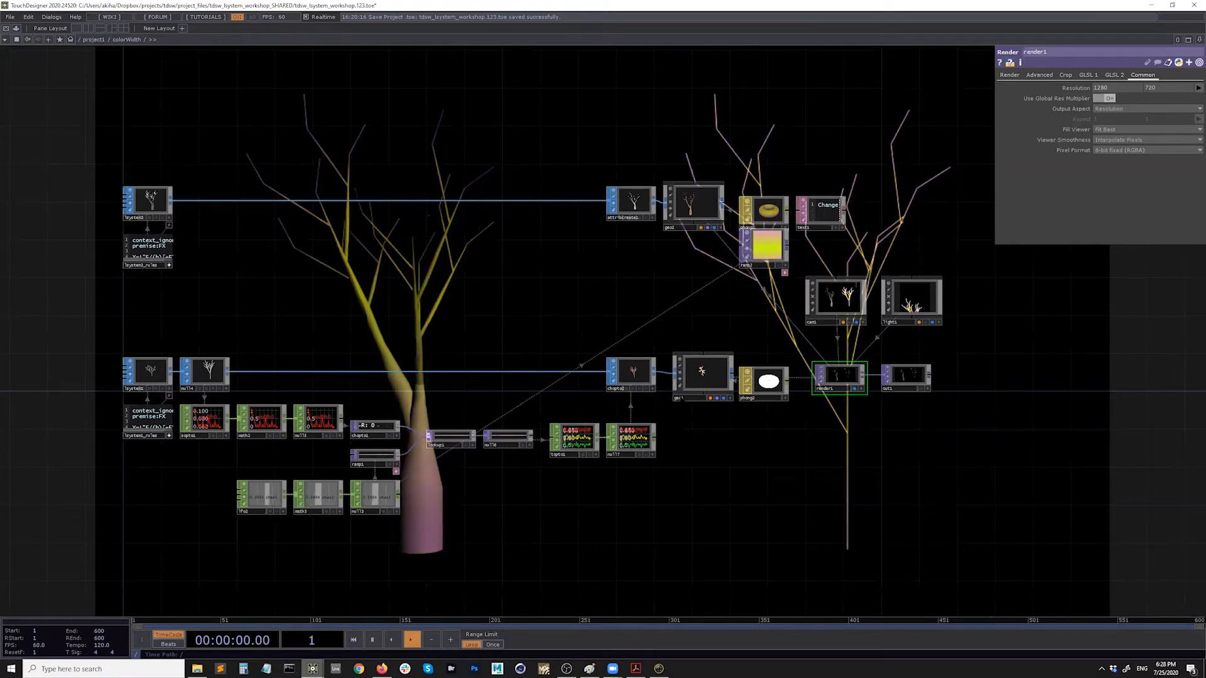
pyautogui.moveTo(836, 322); pyautogui.dragTo(820, 180)
pyautogui.moveTo(803, 287); pyautogui.dragTo(772, 240)
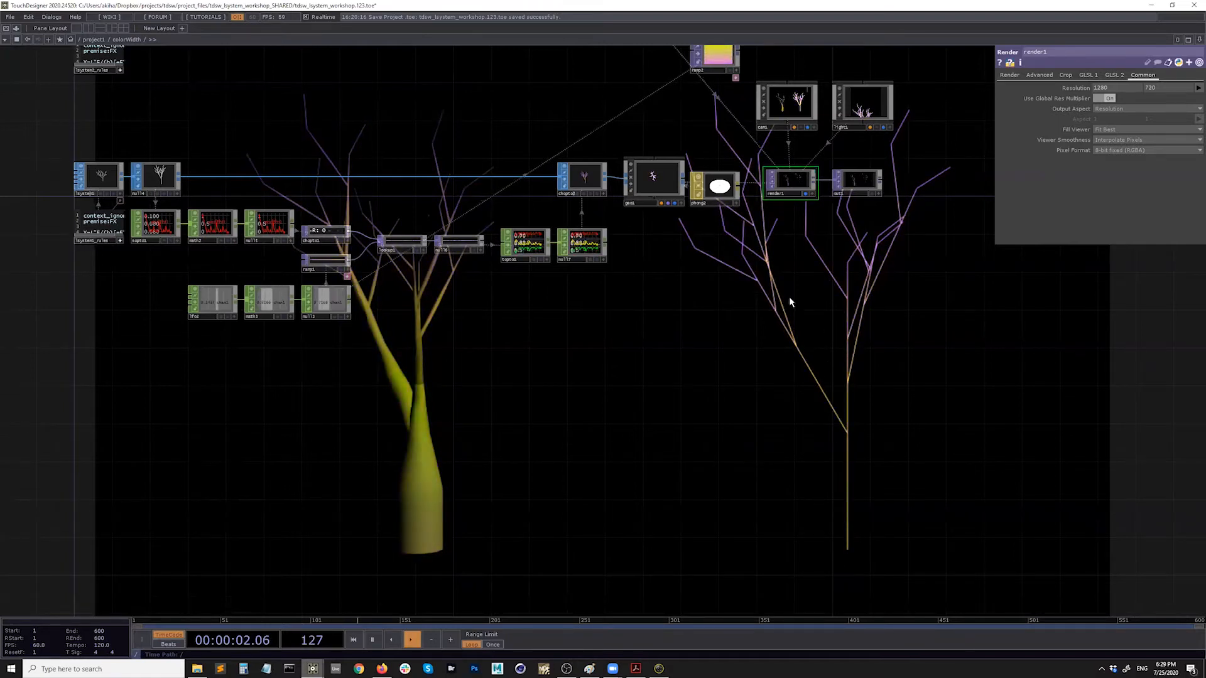
# Inspect lsystem1's rule and geometry parameters in the colorWidth network, along with the connected null4
pyautogui.moveTo(691, 379); pyautogui.dragTo(706, 408)
pyautogui.moveTo(113, 207); pyautogui.dragTo(135, 235)
pyautogui.scroll(1, 140, 275)
pyautogui.scroll(3, 141, 275)
pyautogui.click(175, 270)
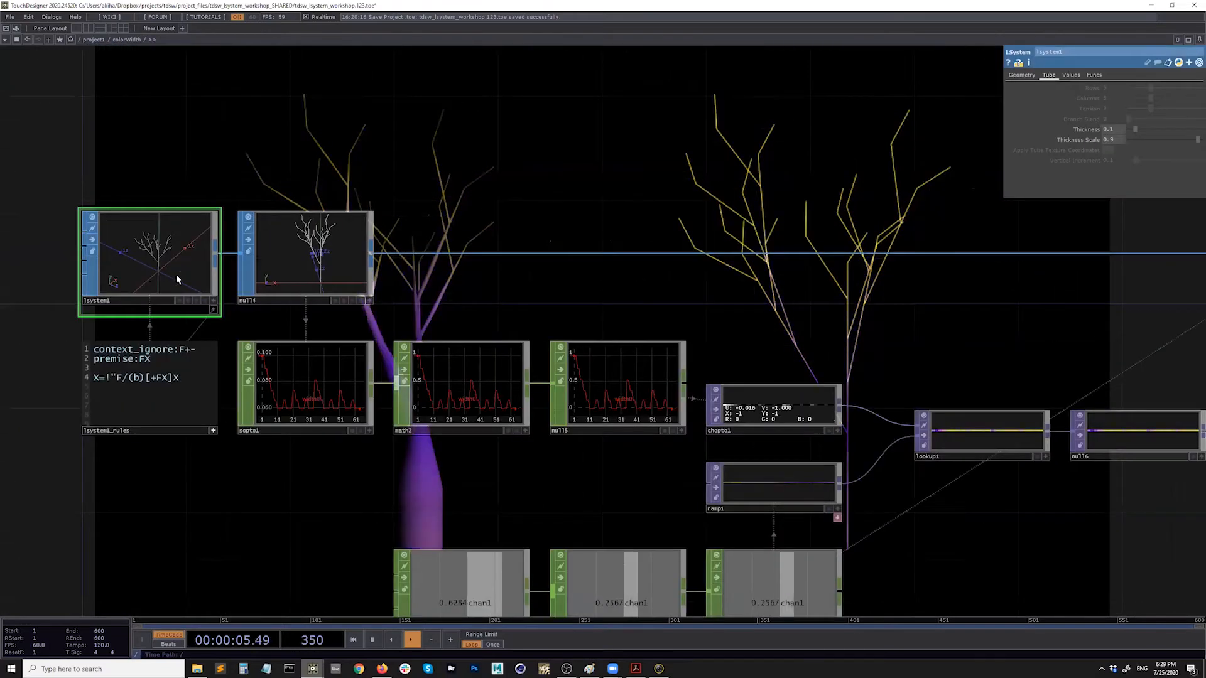
pyautogui.click(1023, 74)
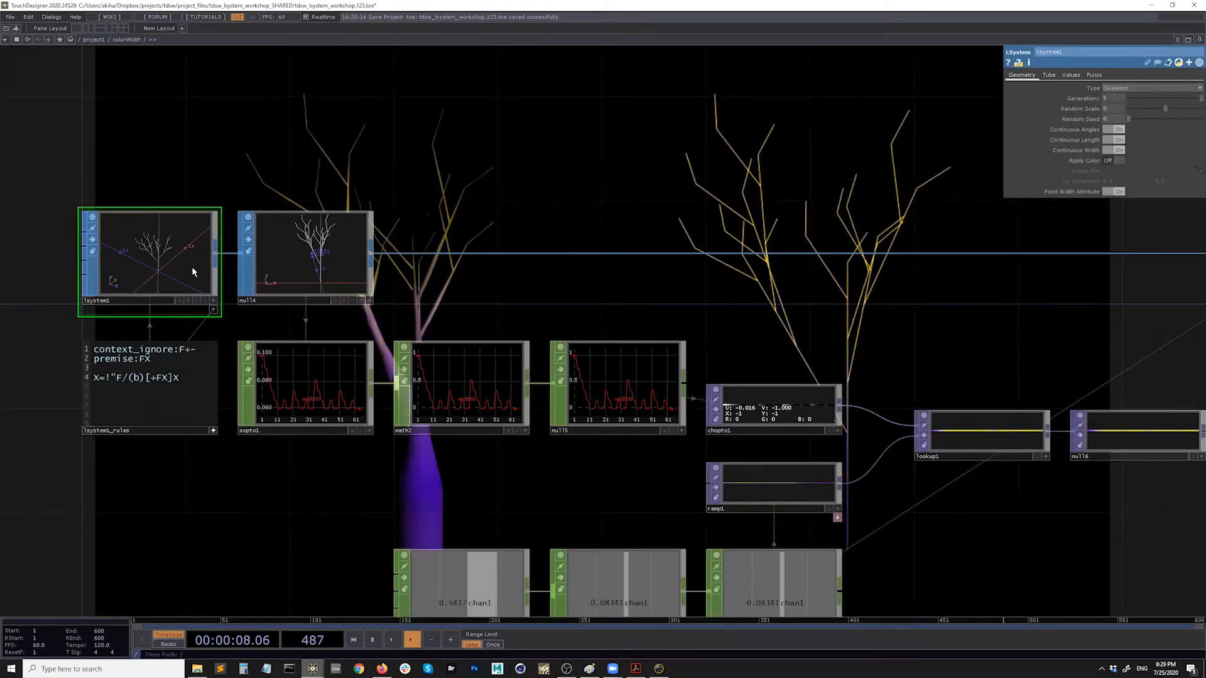
pyautogui.click(294, 252)
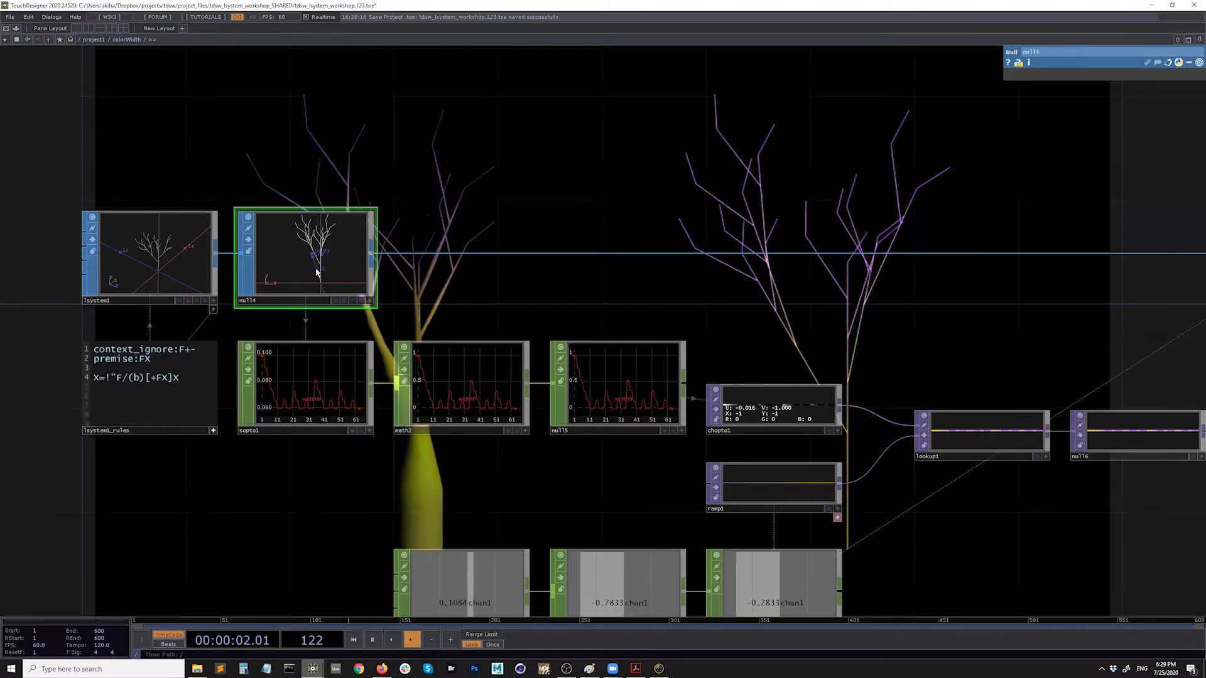
# Set the Constant color of phong2 to 1, 1, 1 and check the rendered trees
pyautogui.moveTo(552, 186); pyautogui.dragTo(260, 231)
pyautogui.moveTo(656, 314); pyautogui.dragTo(408, 305)
pyautogui.moveTo(804, 307); pyautogui.dragTo(408, 295)
pyautogui.moveTo(878, 299); pyautogui.dragTo(589, 274)
pyautogui.click(589, 274)
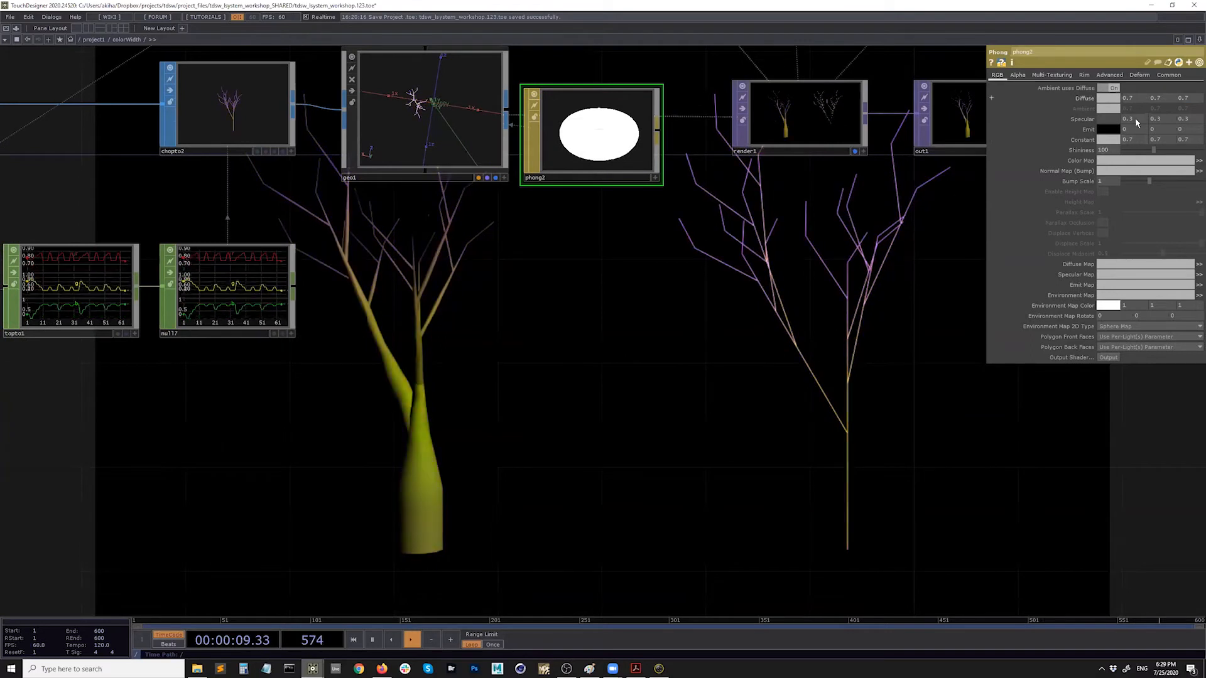
pyautogui.moveTo(1090, 140)
pyautogui.mouseDown(button='middle')
pyautogui.moveTo(1087, 129)
pyautogui.moveTo(1056, 129)
pyautogui.moveTo(1106, 139)
pyautogui.mouseUp(button='middle')
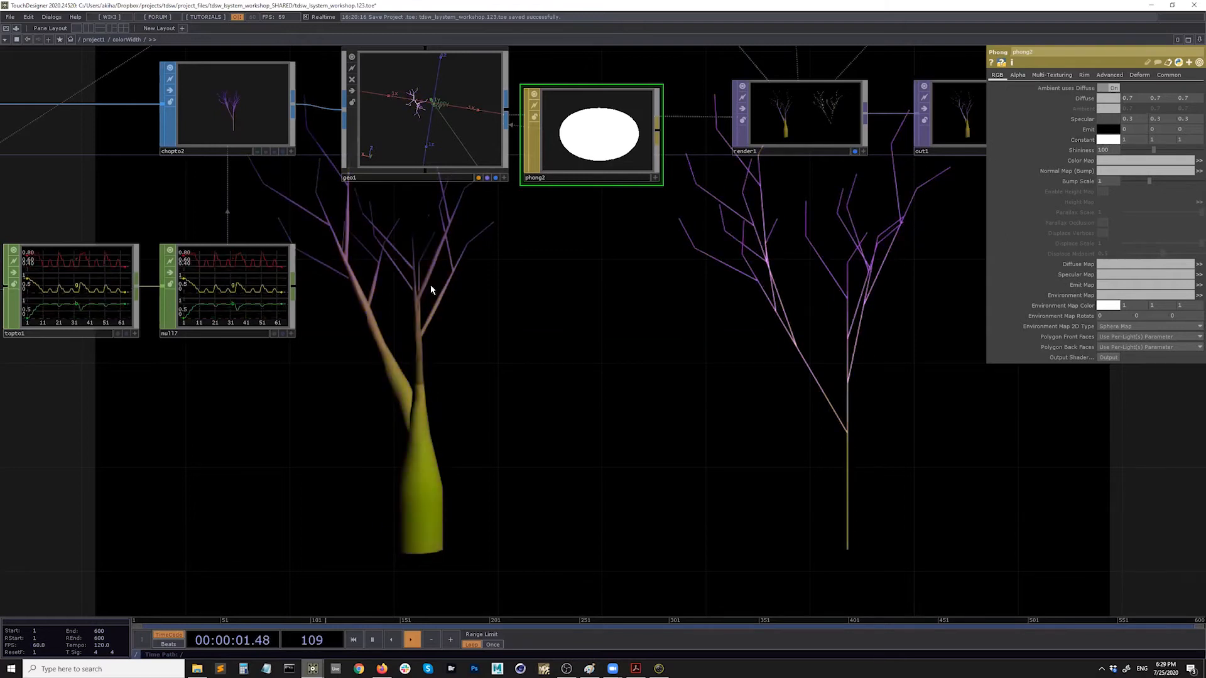
pyautogui.moveTo(429, 285); pyautogui.dragTo(485, 309)
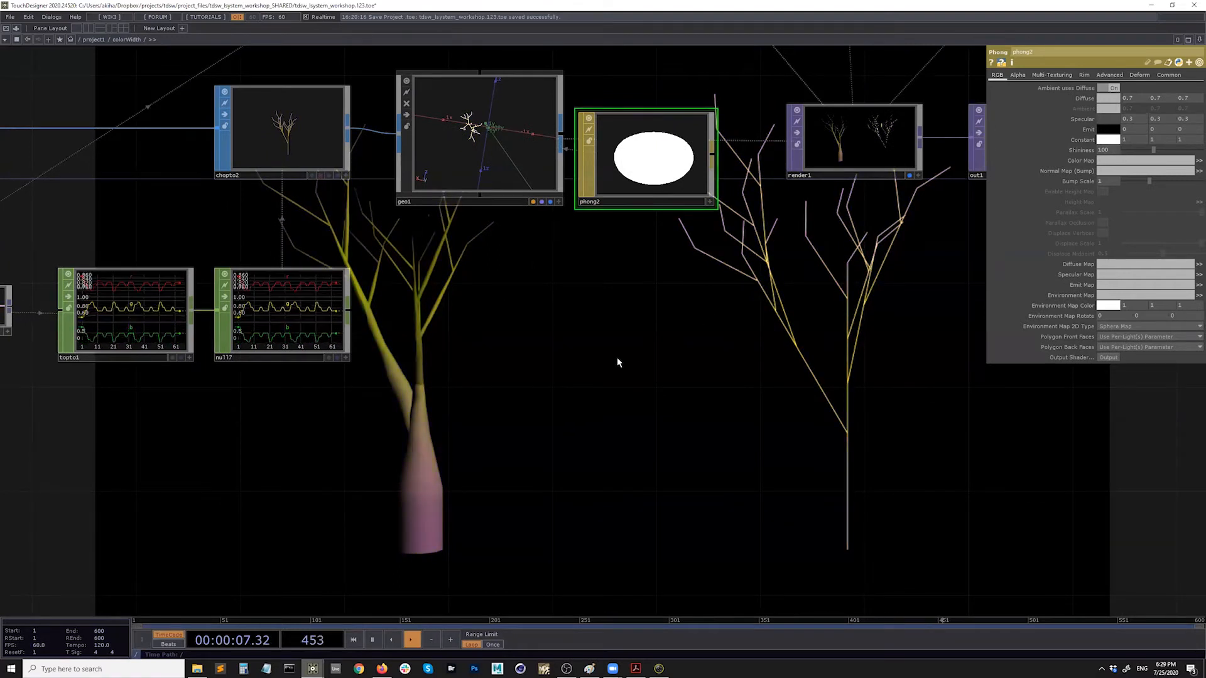
# Look over the colorWidth network as a whole and pause the timeline playback
pyautogui.scroll(-6, 517, 329)
pyautogui.scroll(2, 451, 310)
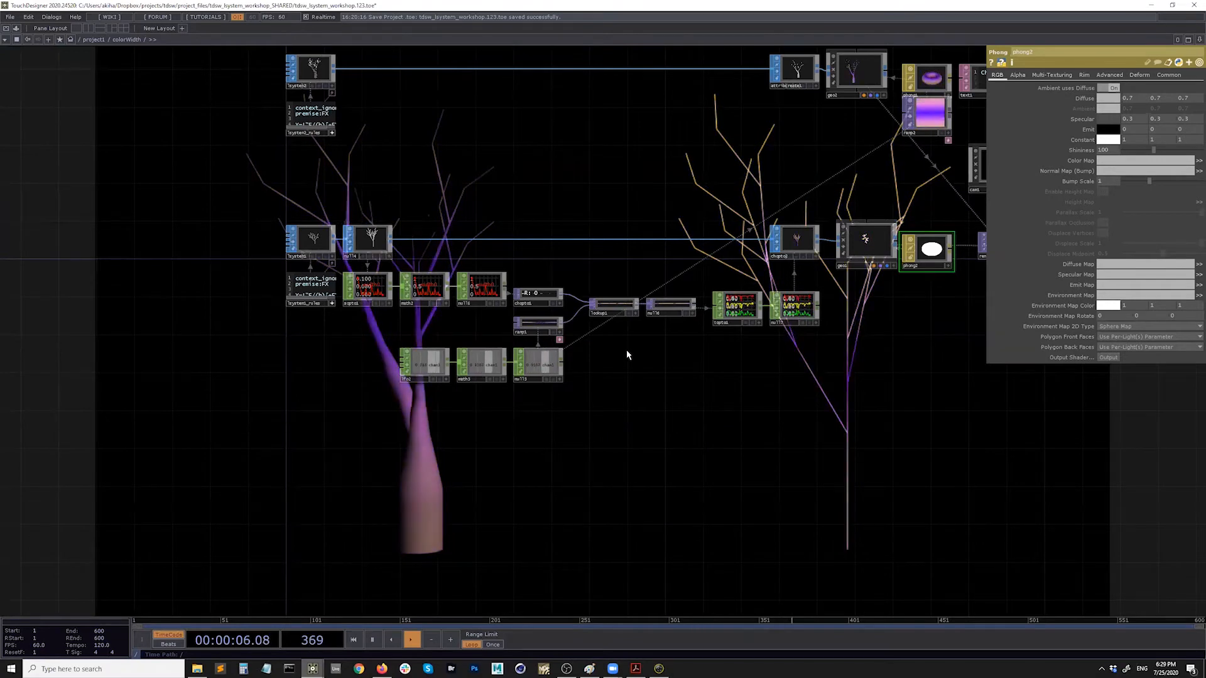
pyautogui.moveTo(341, 293); pyautogui.dragTo(260, 297)
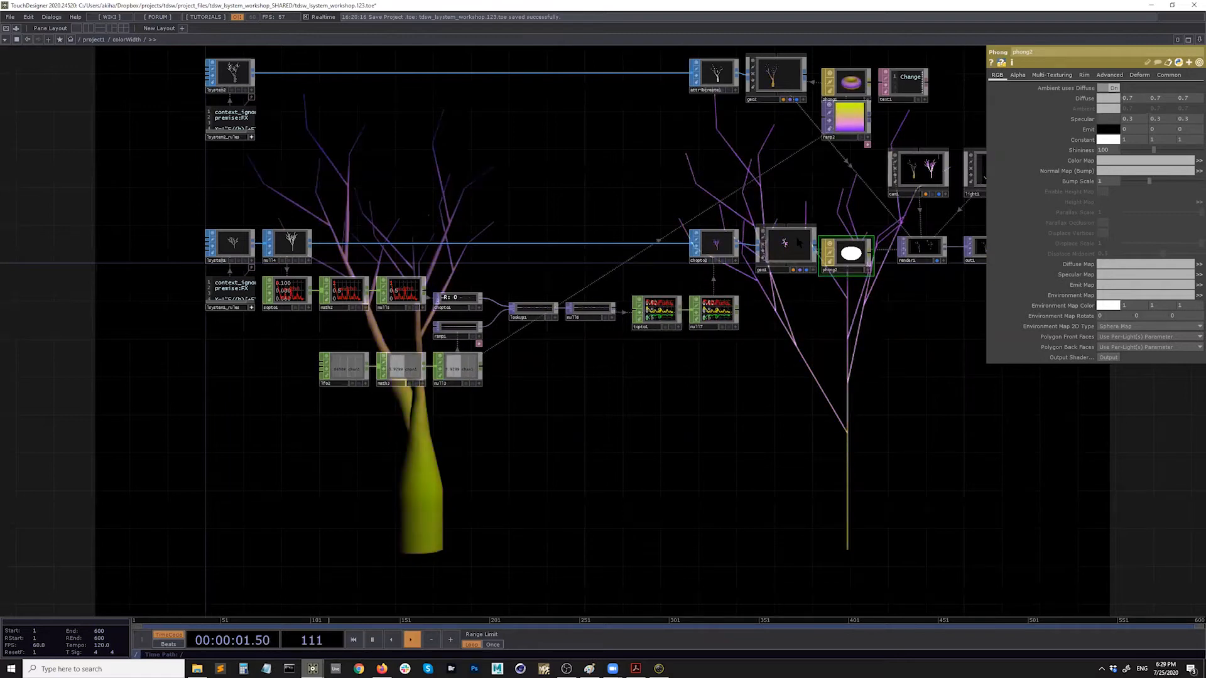
pyautogui.click(374, 641)
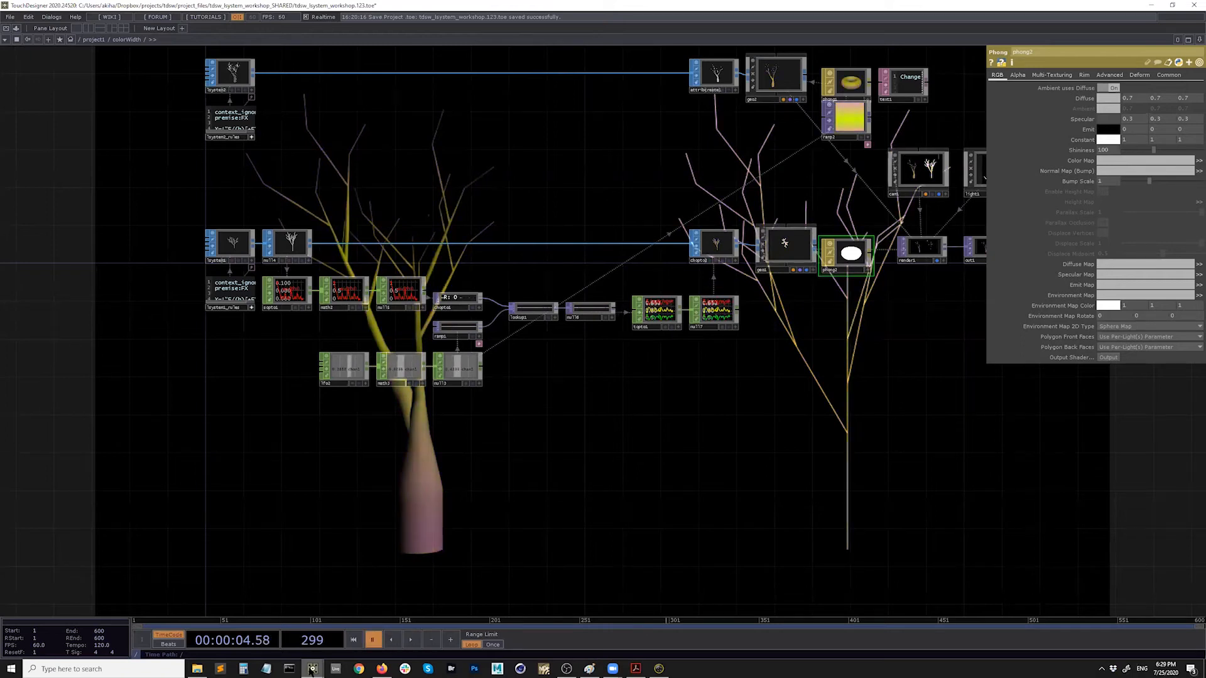
# Switch back to the lsys_workshop project and move attribcreate1 farther away from lsystem1
pyautogui.moveTo(313, 669)
pyautogui.click(362, 625)
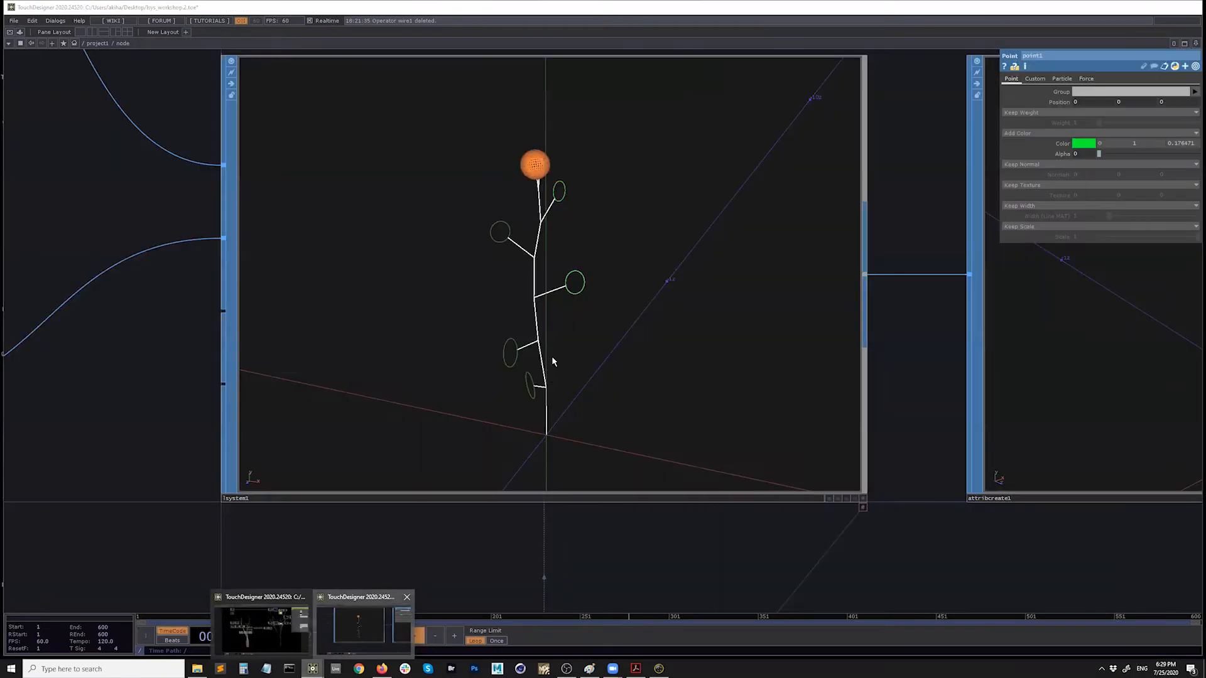
pyautogui.scroll(-5, 551, 355)
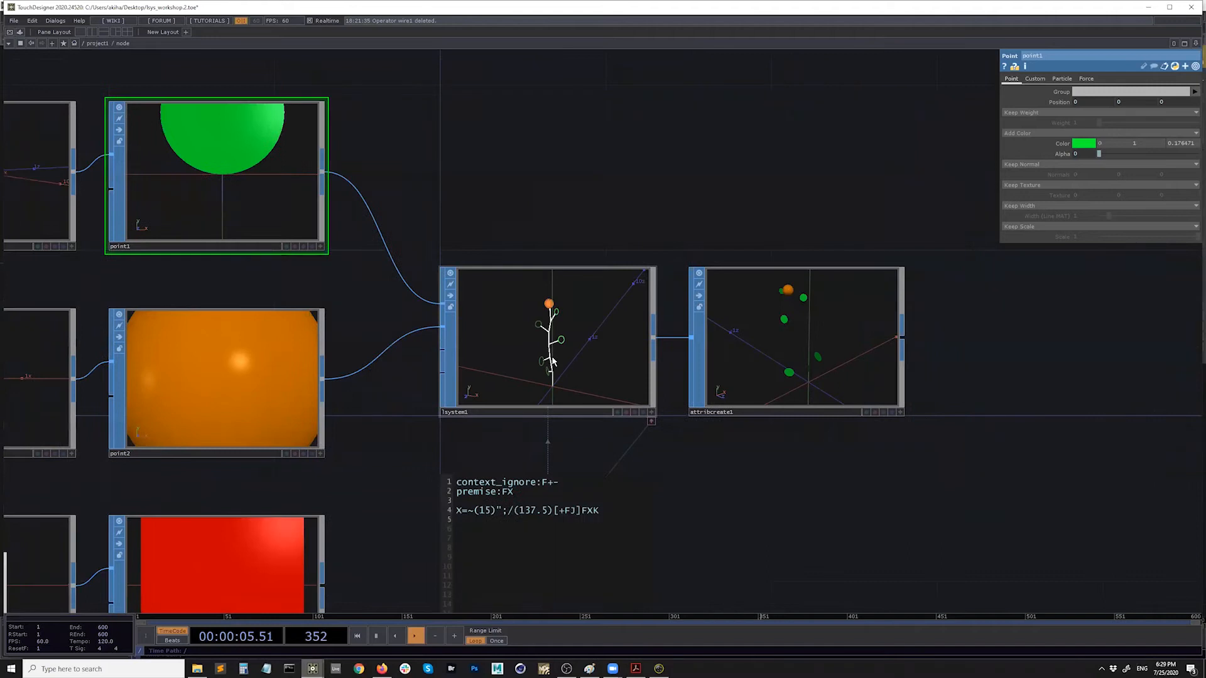
pyautogui.scroll(4, 551, 357)
pyautogui.scroll(-5, 552, 357)
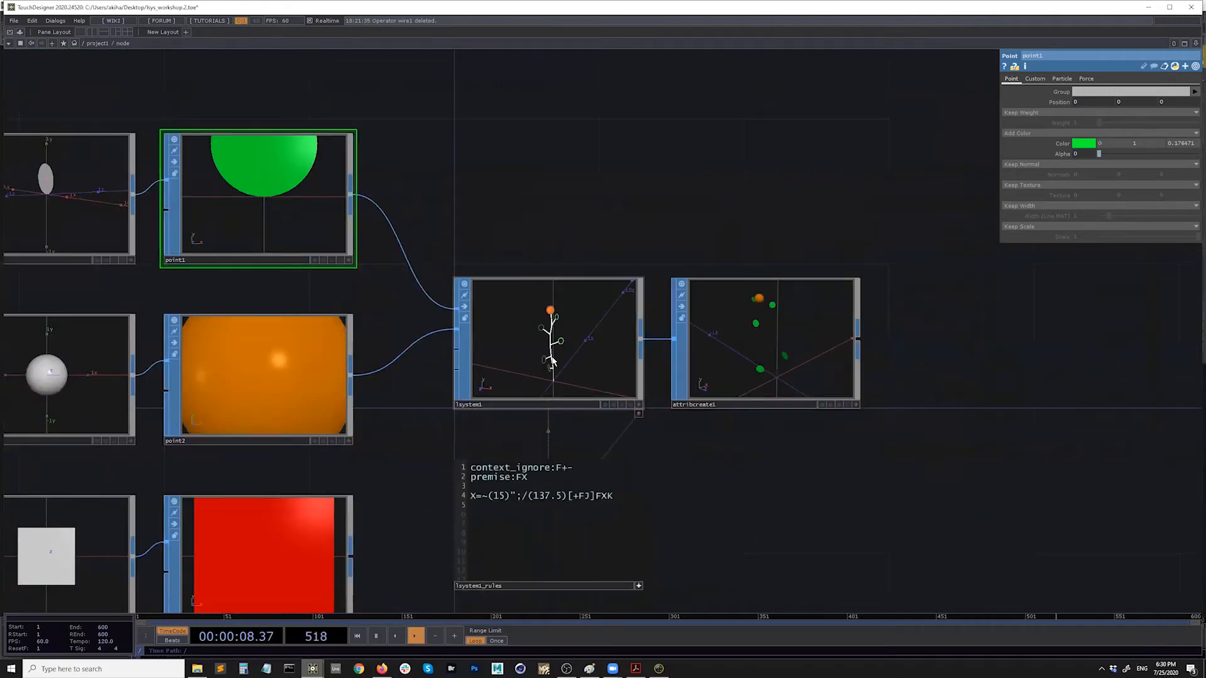
pyautogui.scroll(-1, 552, 358)
pyautogui.moveTo(768, 456); pyautogui.dragTo(605, 422)
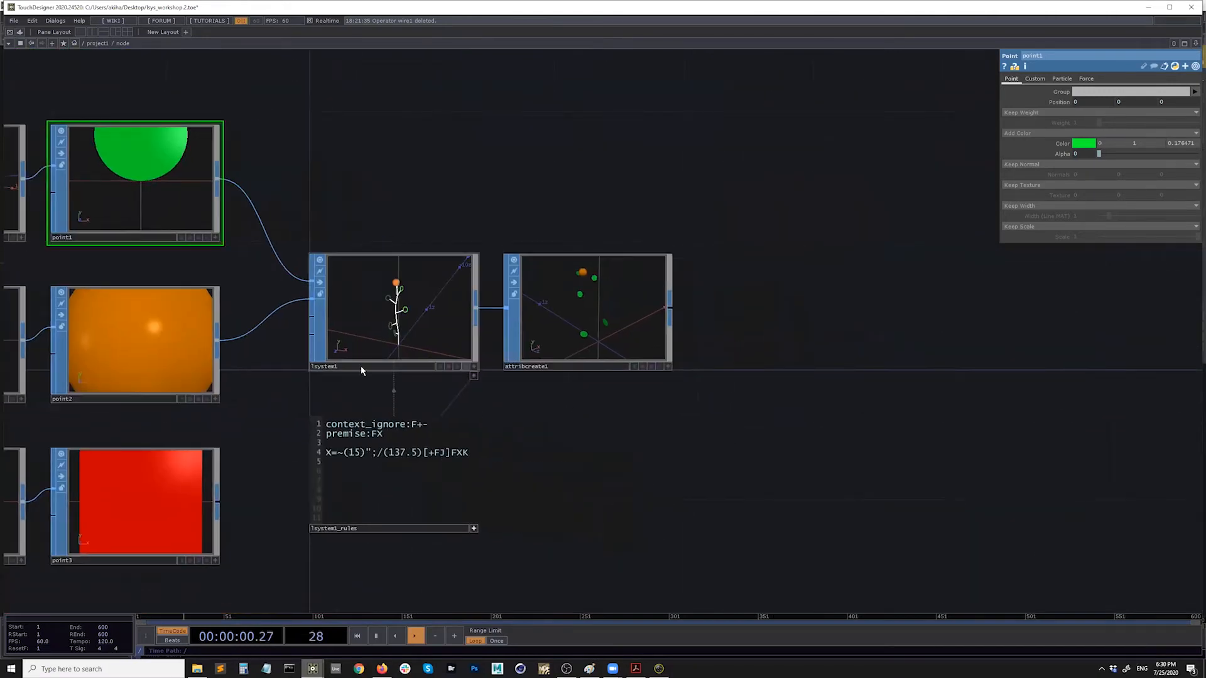
pyautogui.scroll(3, 361, 371)
pyautogui.scroll(-4, 503, 439)
pyautogui.moveTo(538, 359); pyautogui.dragTo(784, 296)
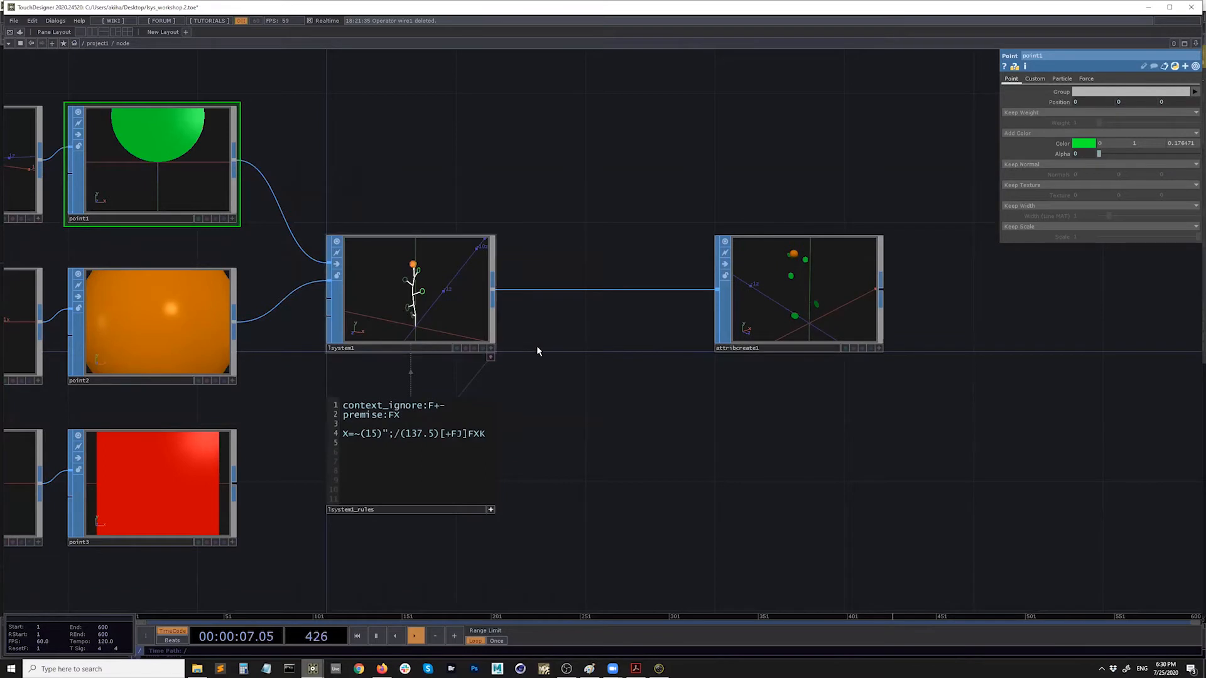
# Change lsystem1's geometry Type from Skeleton to Tube
pyautogui.moveTo(515, 309); pyautogui.dragTo(620, 310)
pyautogui.click(520, 314)
pyautogui.hotkey('shift', 'h')
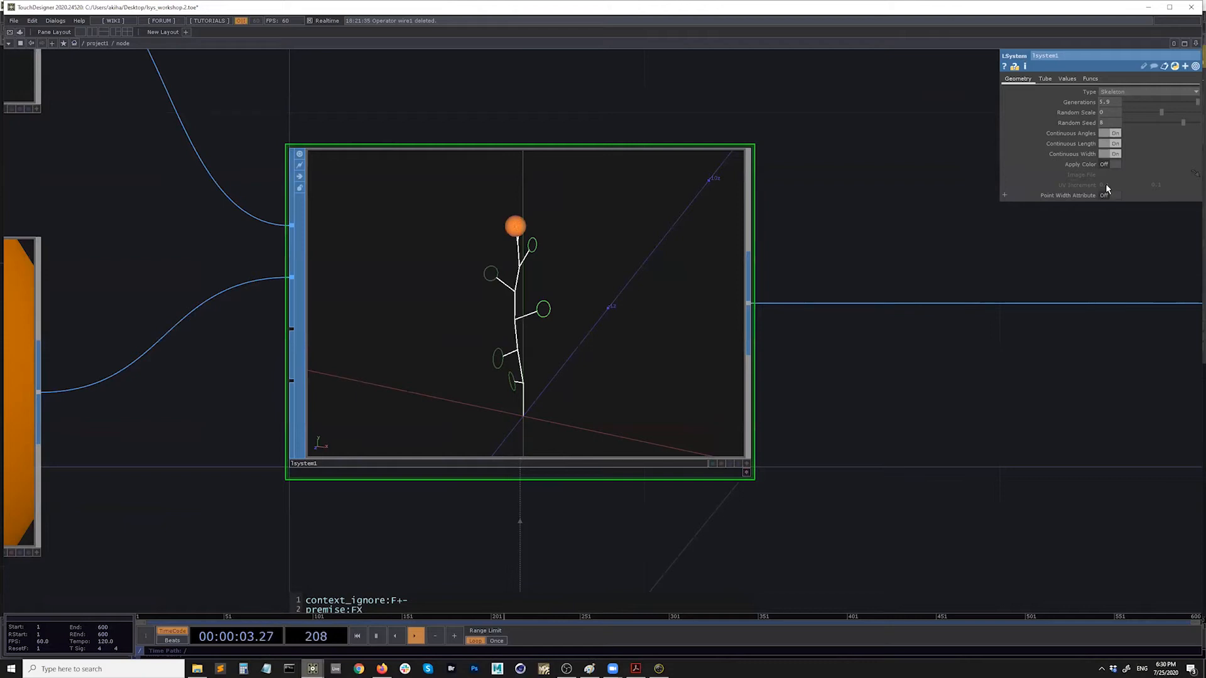
pyautogui.click(1122, 94)
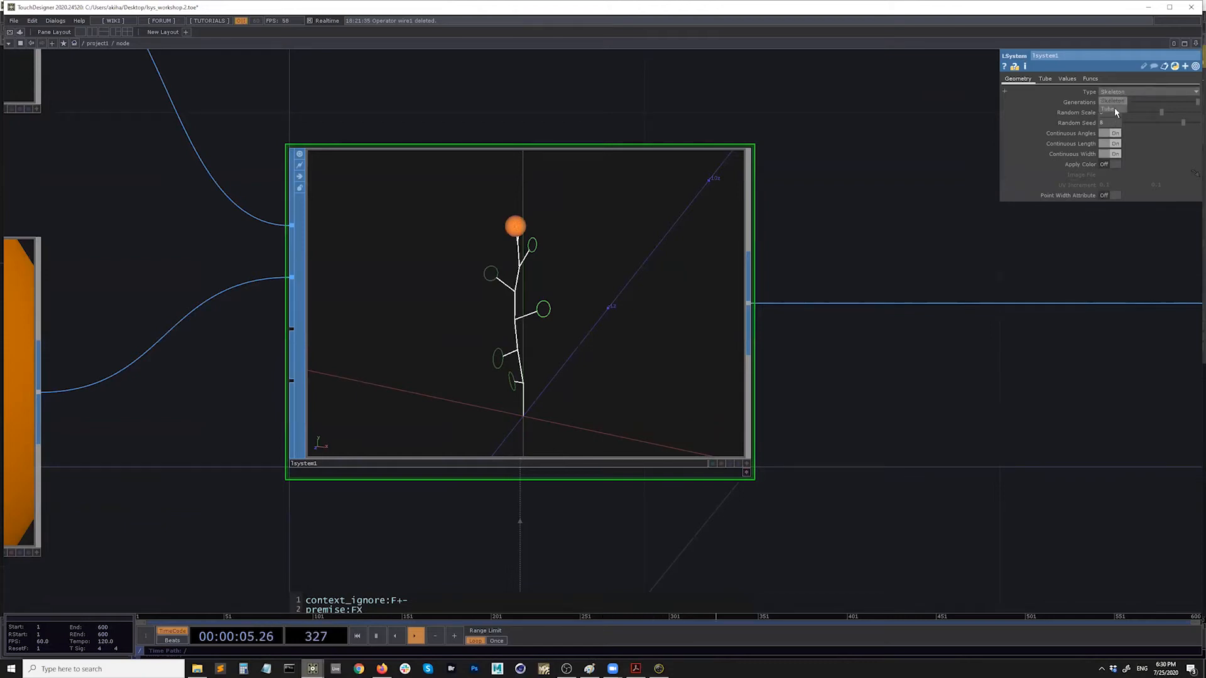
pyautogui.click(1109, 110)
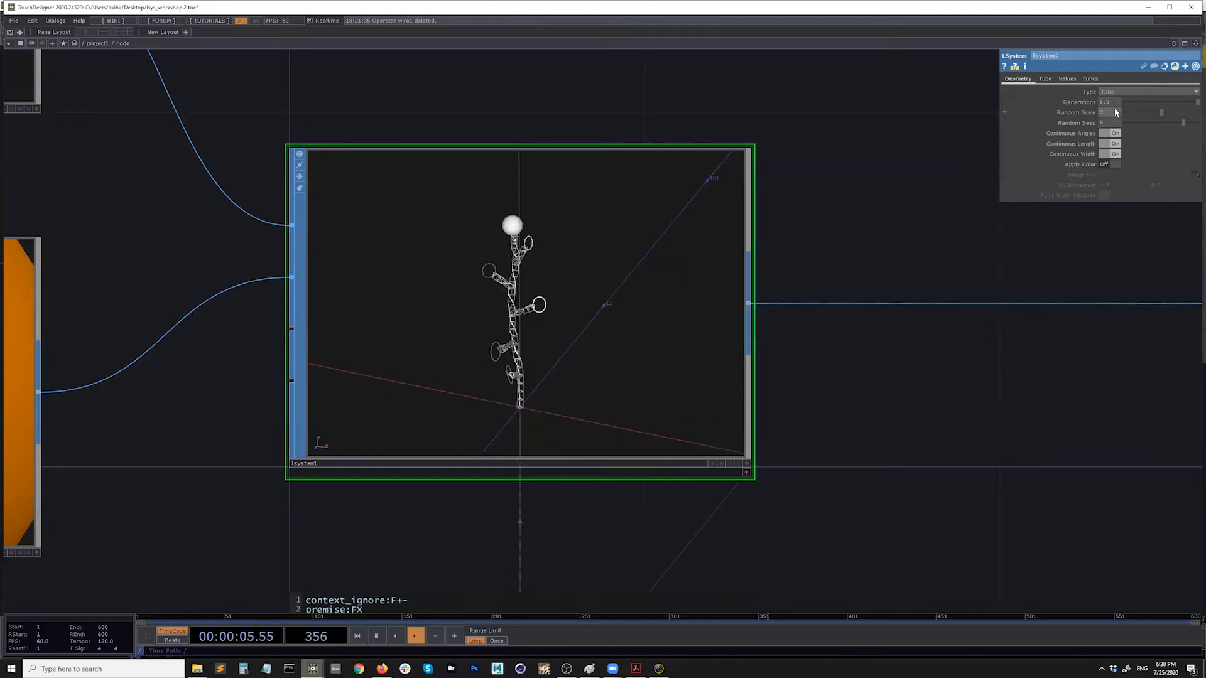
# Inspect the tube-shaped plant from another angle inside lsystem1's viewer
pyautogui.click(746, 465)
pyautogui.moveTo(584, 377); pyautogui.dragTo(504, 325)
pyautogui.scroll(-3, 463, 333)
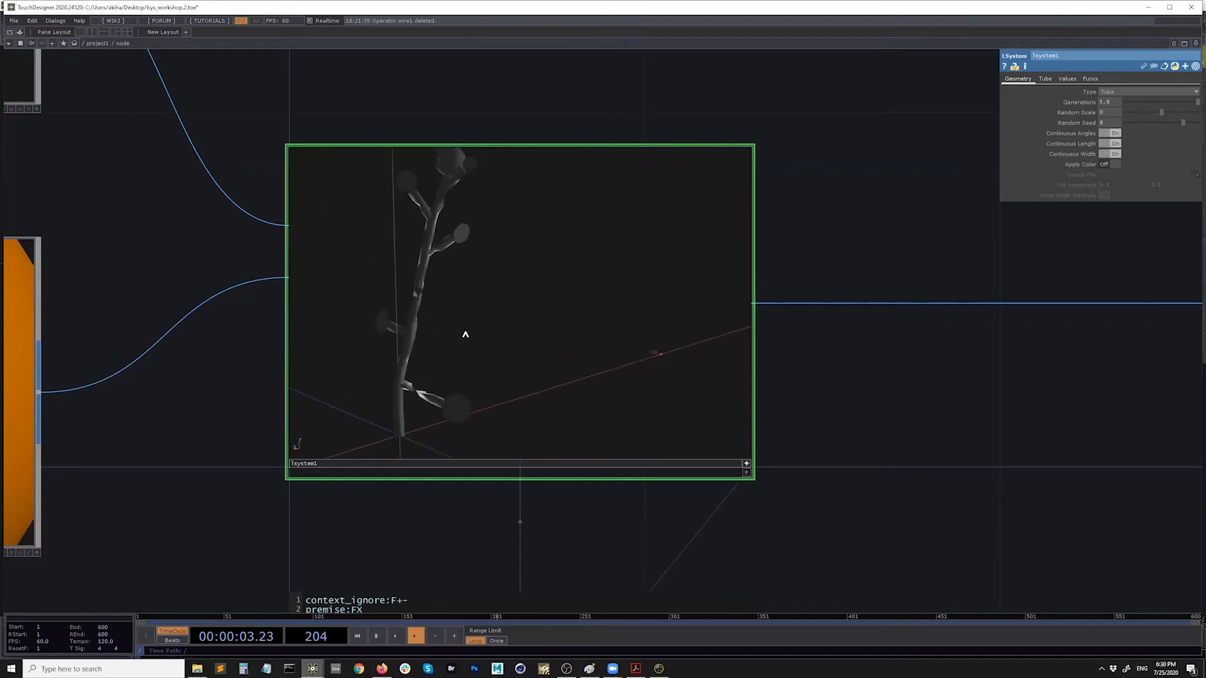
pyautogui.moveTo(654, 409); pyautogui.dragTo(681, 417, button='right')
pyautogui.click(745, 462)
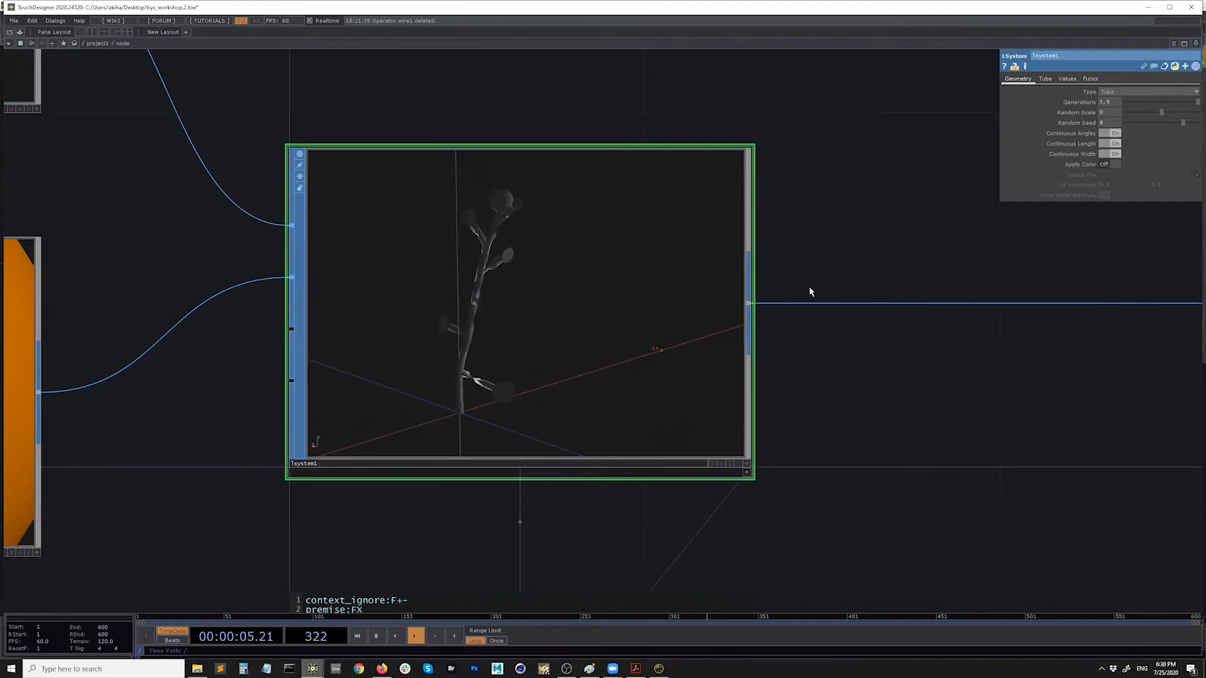
# Try different tube Thickness and Thickness Scale values on lsystem1, and undo both changes
pyautogui.click(1046, 80)
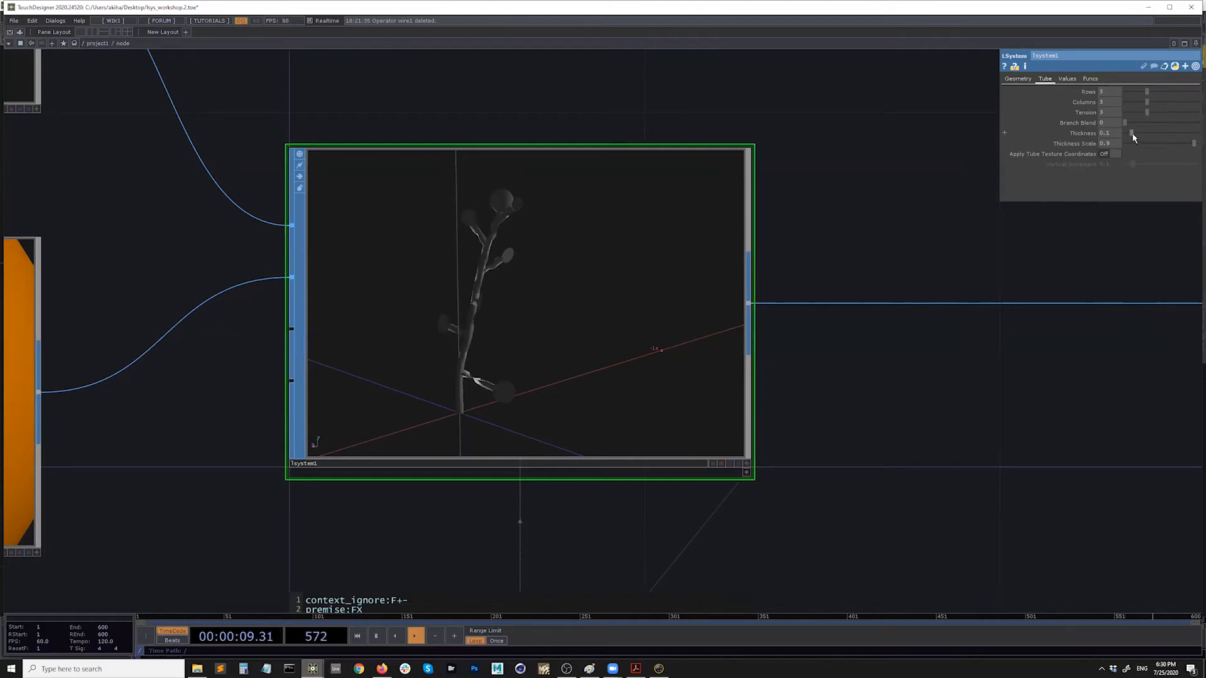
pyautogui.moveTo(1133, 134)
pyautogui.mouseDown()
pyautogui.moveTo(1192, 144)
pyautogui.moveTo(1136, 142)
pyautogui.mouseUp()
pyautogui.hotkey('ctrl', 'z')
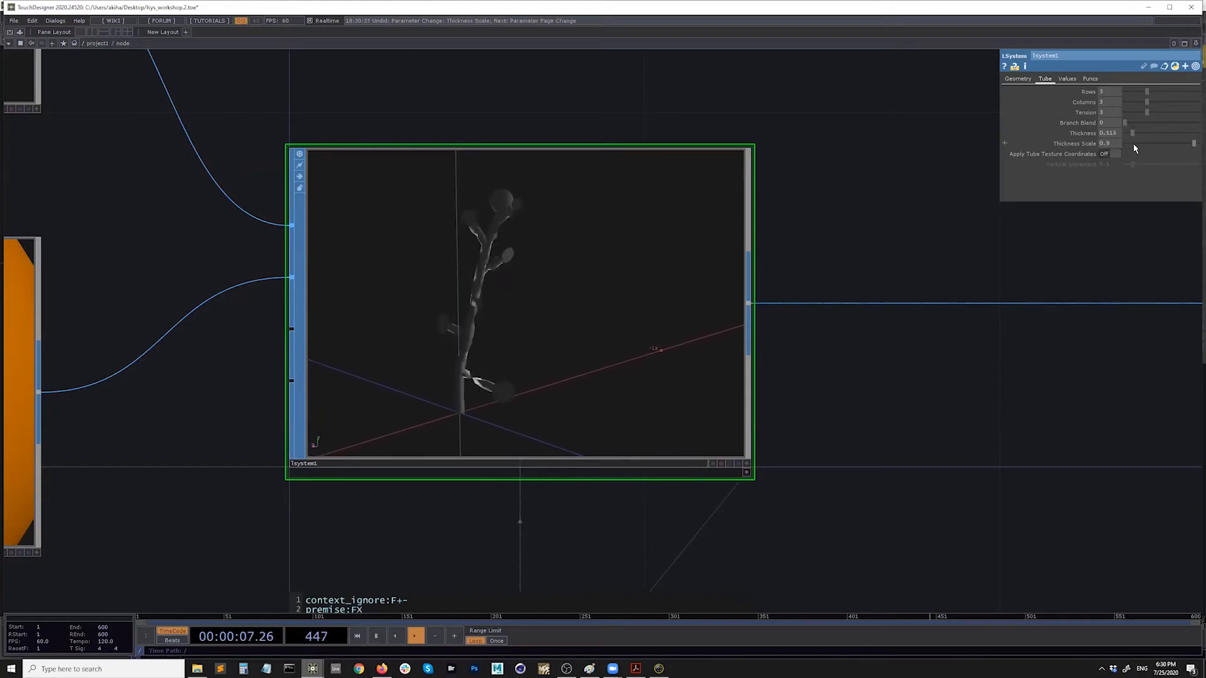
pyautogui.hotkey('ctrl', 'z')
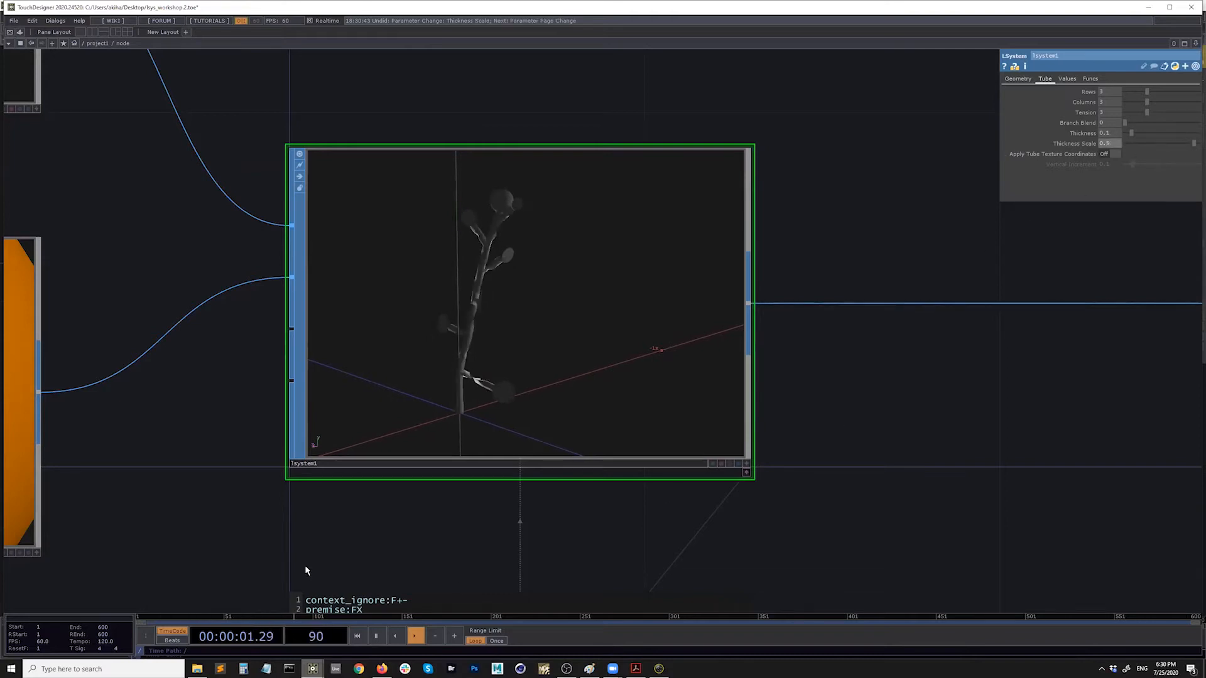
# Switch to the shared workshop project and examine the thickness and length symbols in the X rule of lsystem2_rules
pyautogui.press('u')
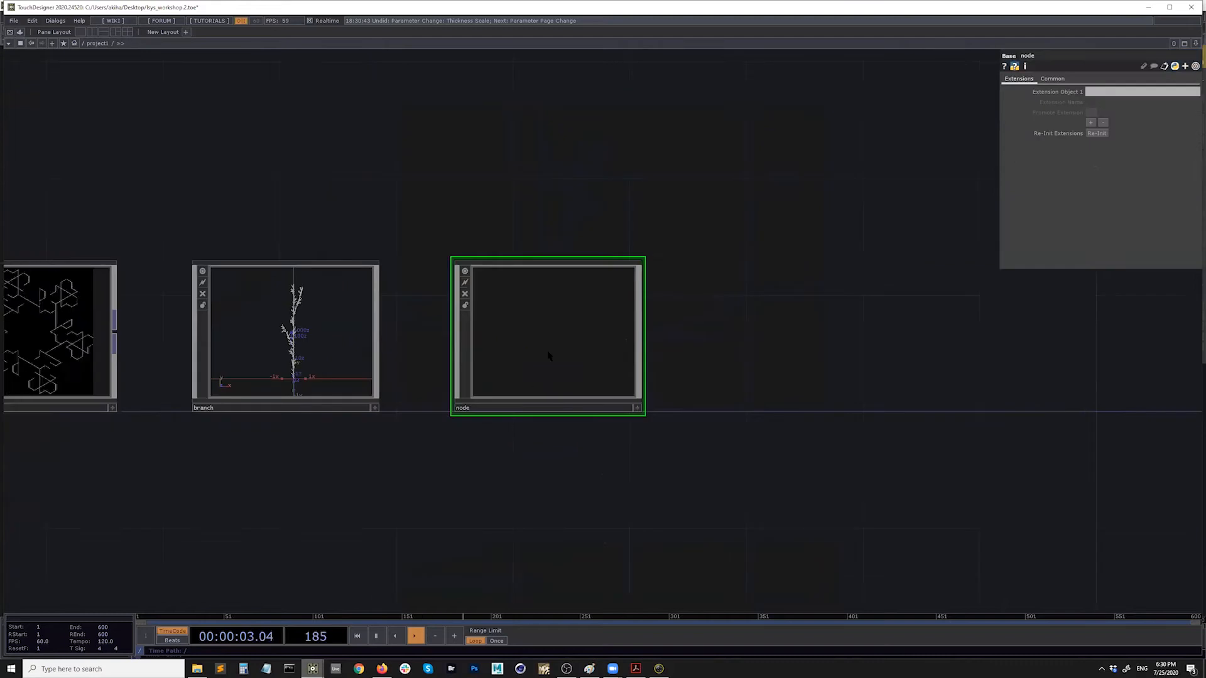
pyautogui.press('i')
pyautogui.moveTo(316, 671)
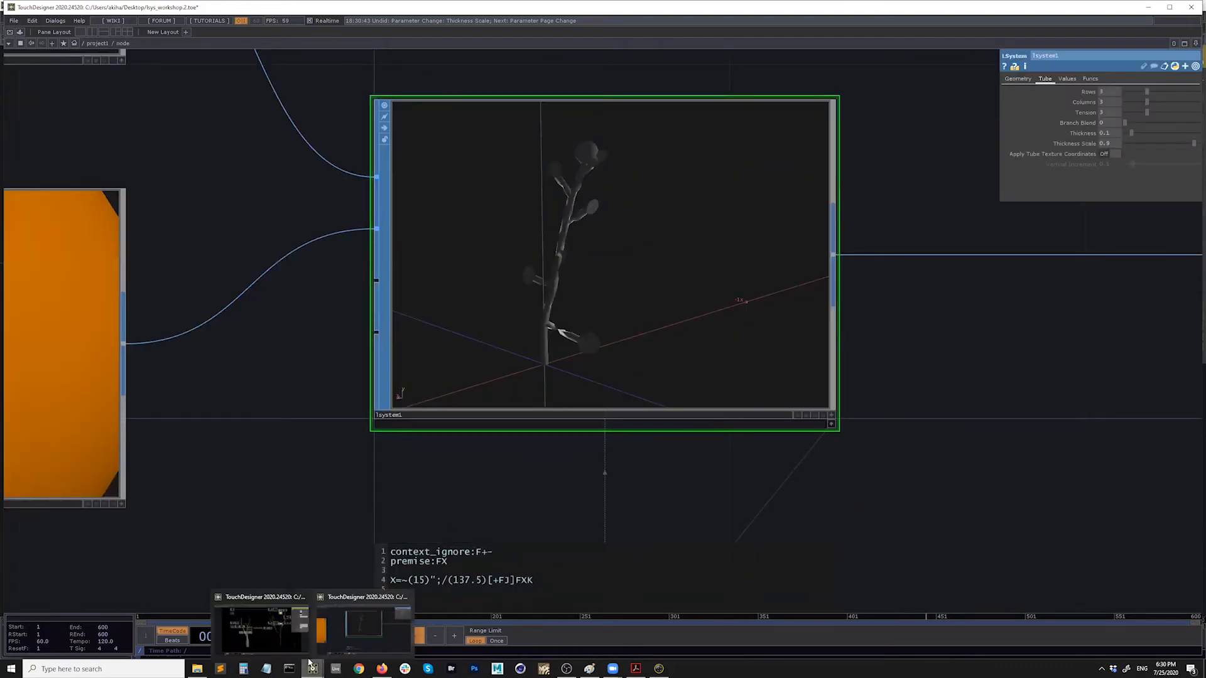
pyautogui.click(303, 624)
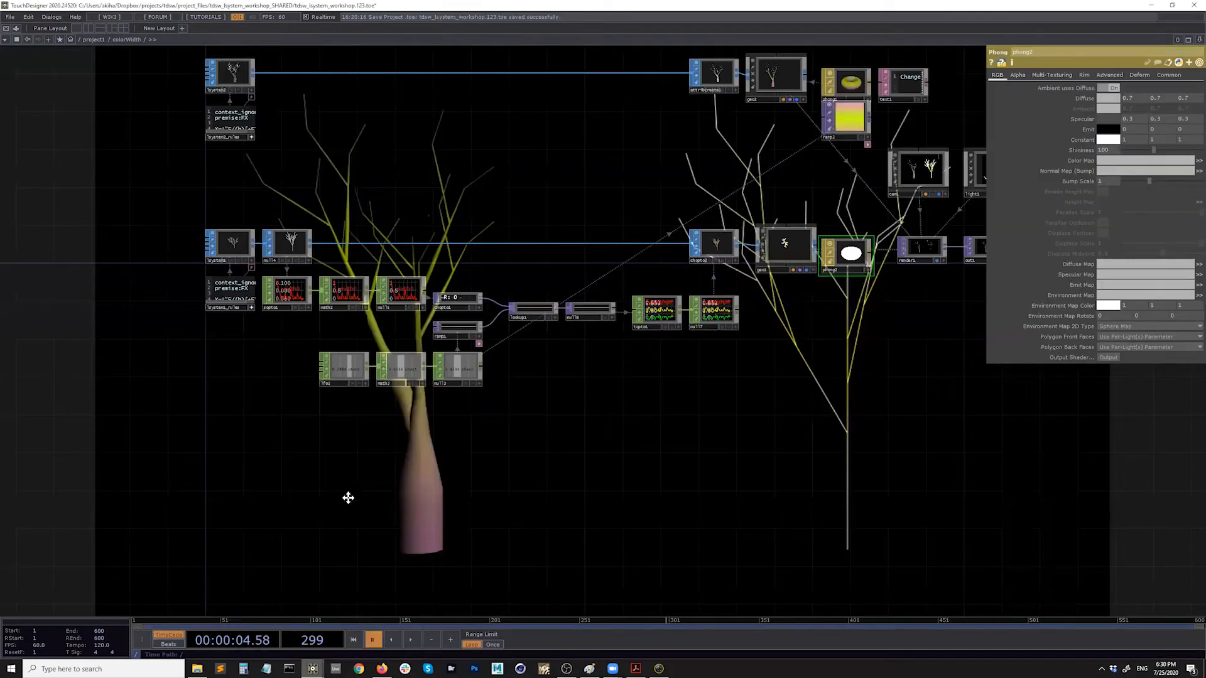
pyautogui.moveTo(384, 270); pyautogui.dragTo(383, 276)
pyautogui.scroll(5, 383, 275)
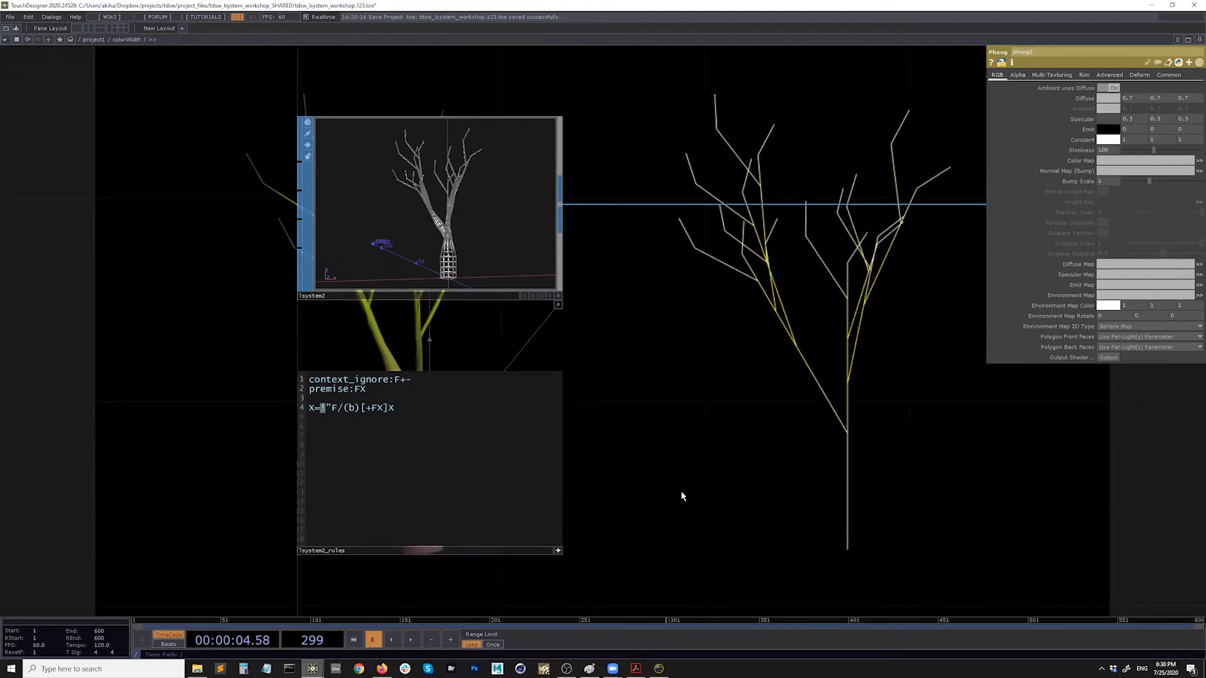
pyautogui.moveTo(668, 447); pyautogui.dragTo(517, 393)
pyautogui.moveTo(567, 432); pyautogui.dragTo(727, 489)
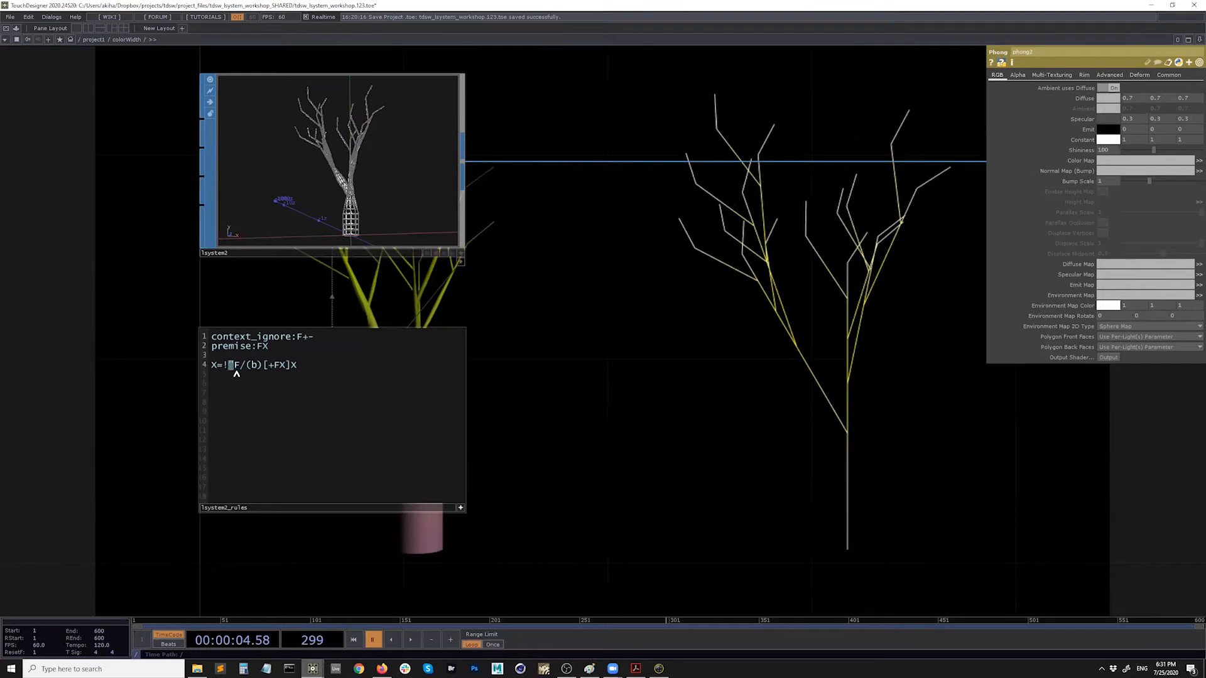
# Switch back to the plant project and add the thickness symbol ! at the start of the X rule in lsystem1_rules
pyautogui.moveTo(616, 442); pyautogui.dragTo(590, 422)
pyautogui.scroll(-5, 481, 320)
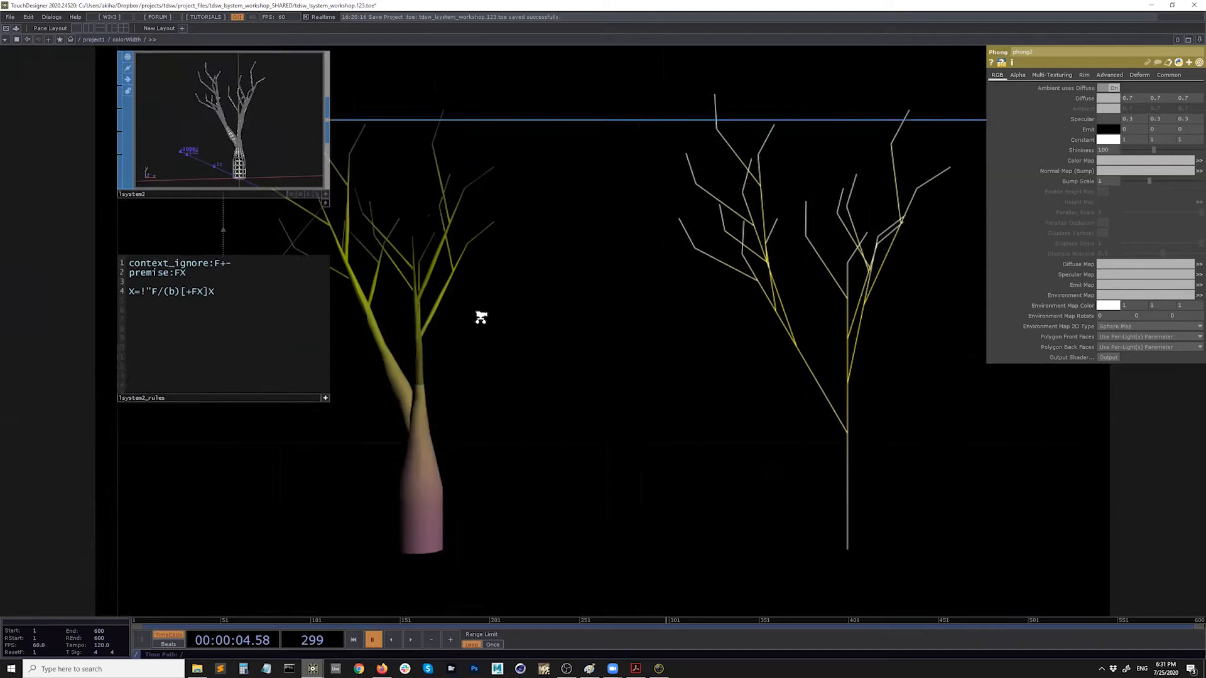
pyautogui.moveTo(542, 535); pyautogui.dragTo(512, 517)
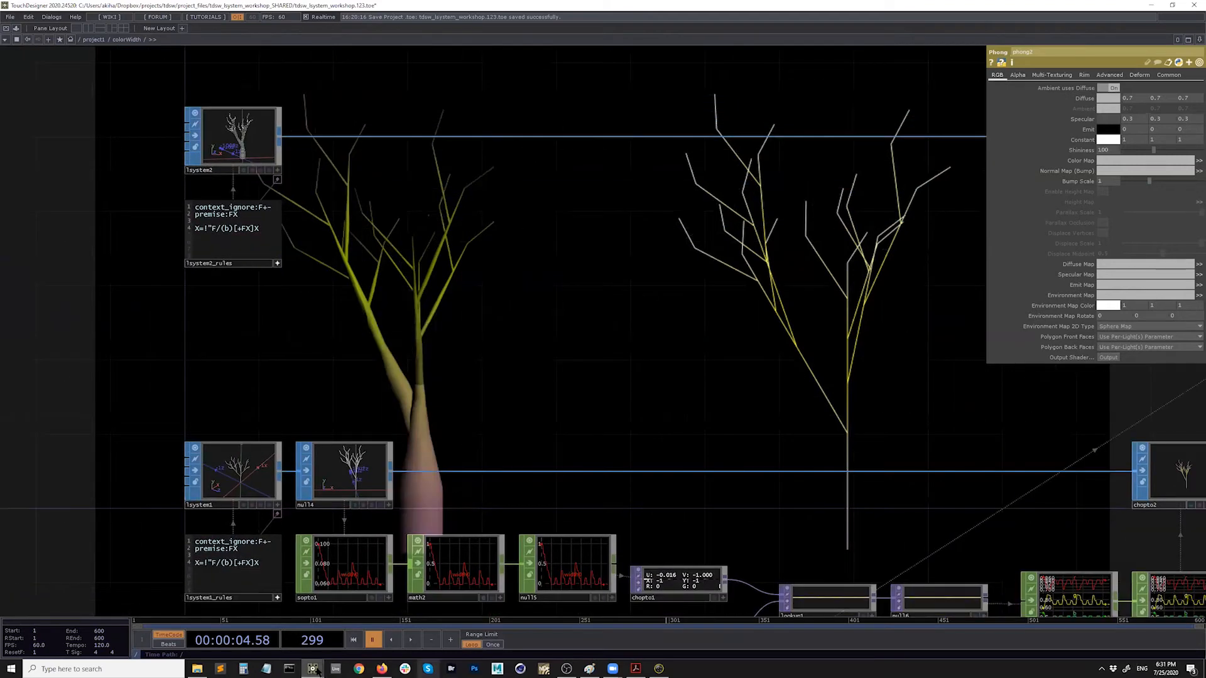
pyautogui.moveTo(312, 668)
pyautogui.click(333, 645)
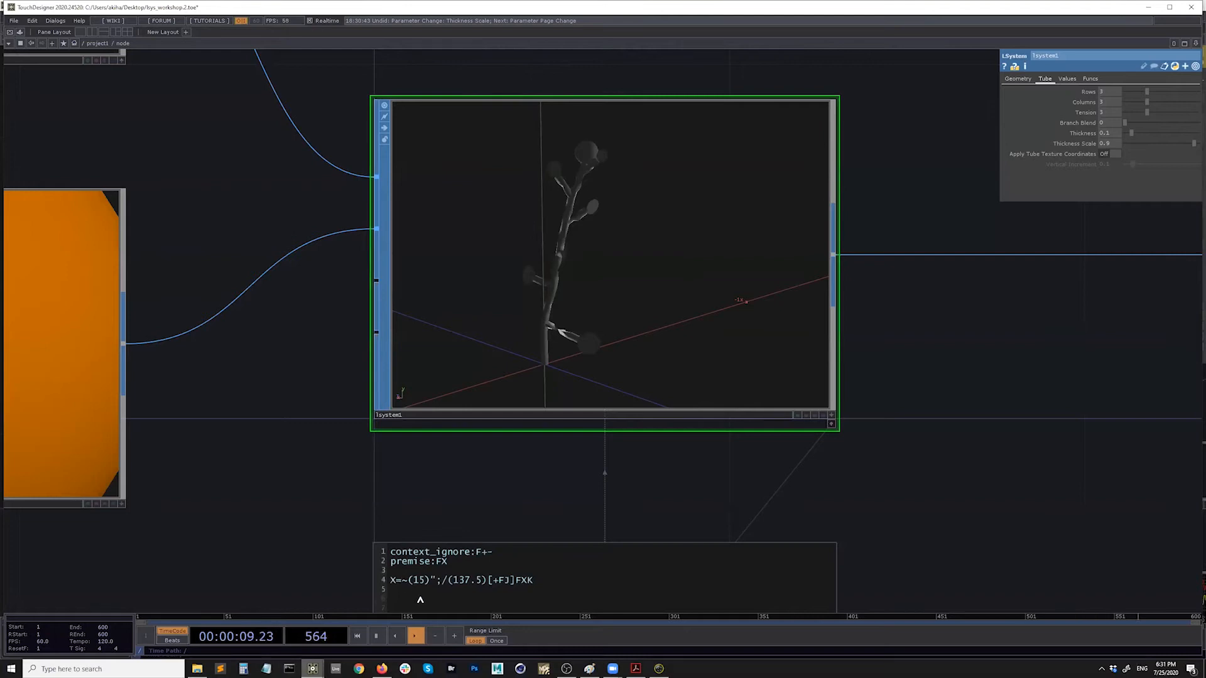
pyautogui.write('!')
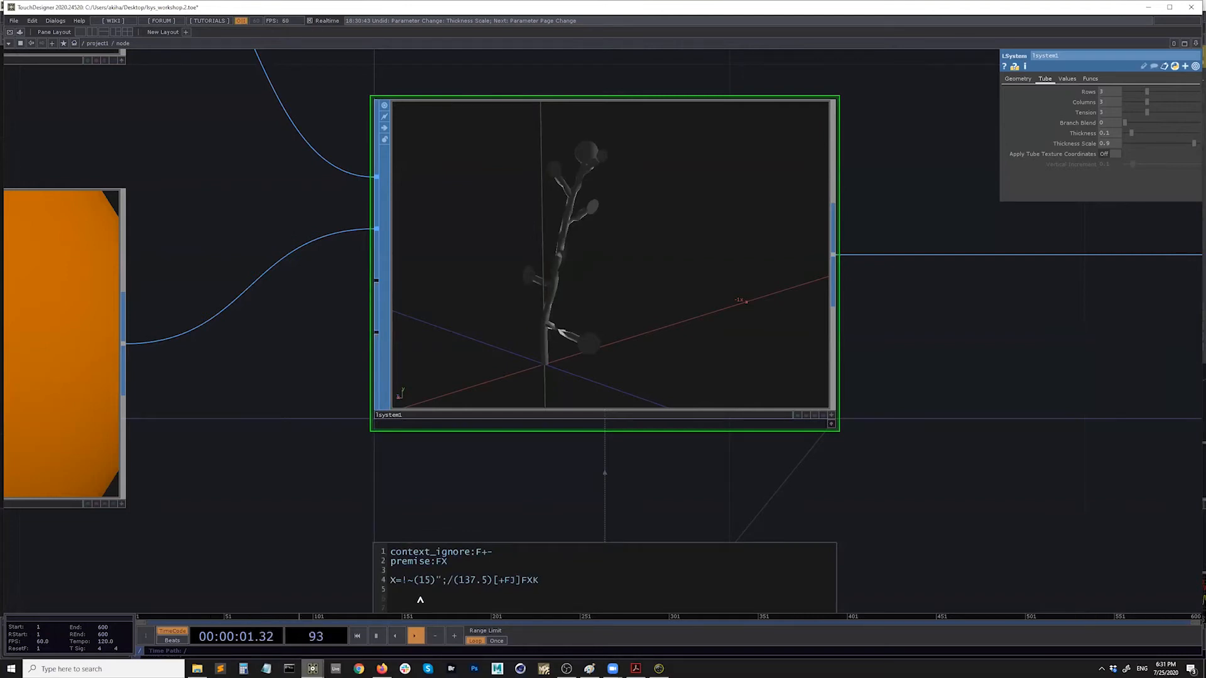
pyautogui.click(475, 493)
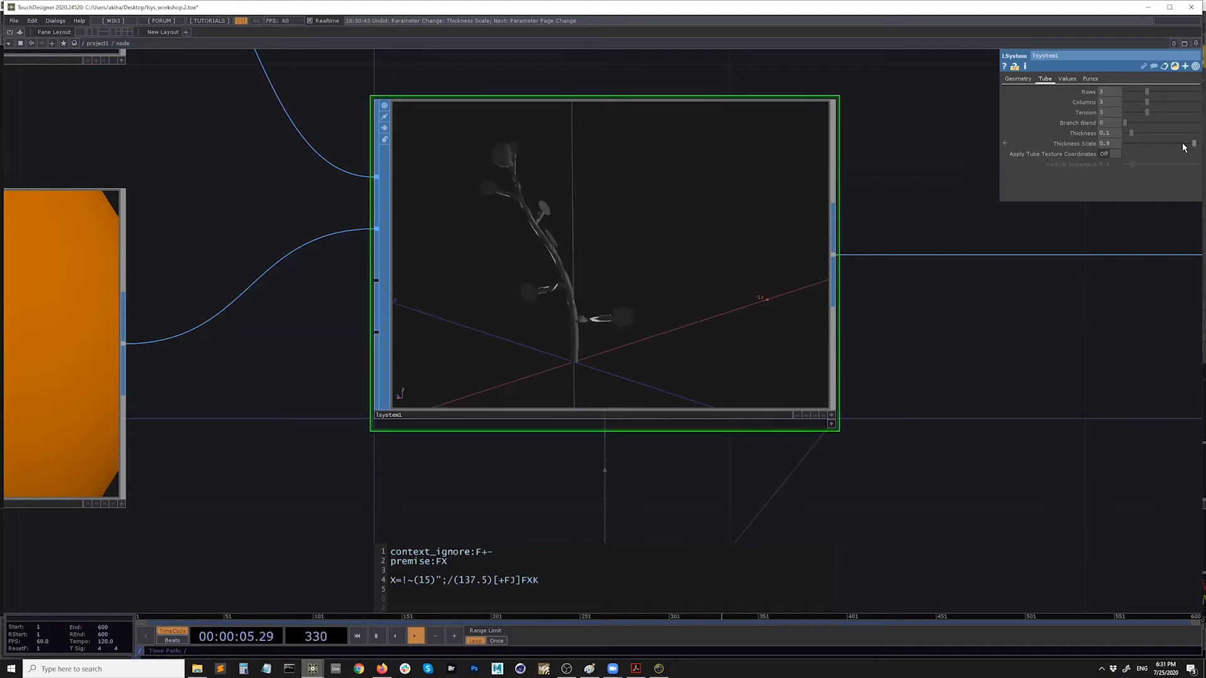
# Set lsystem1's tube Thickness Scale to 0.8
pyautogui.moveTo(1115, 145); pyautogui.dragTo(1089, 132, button='middle')
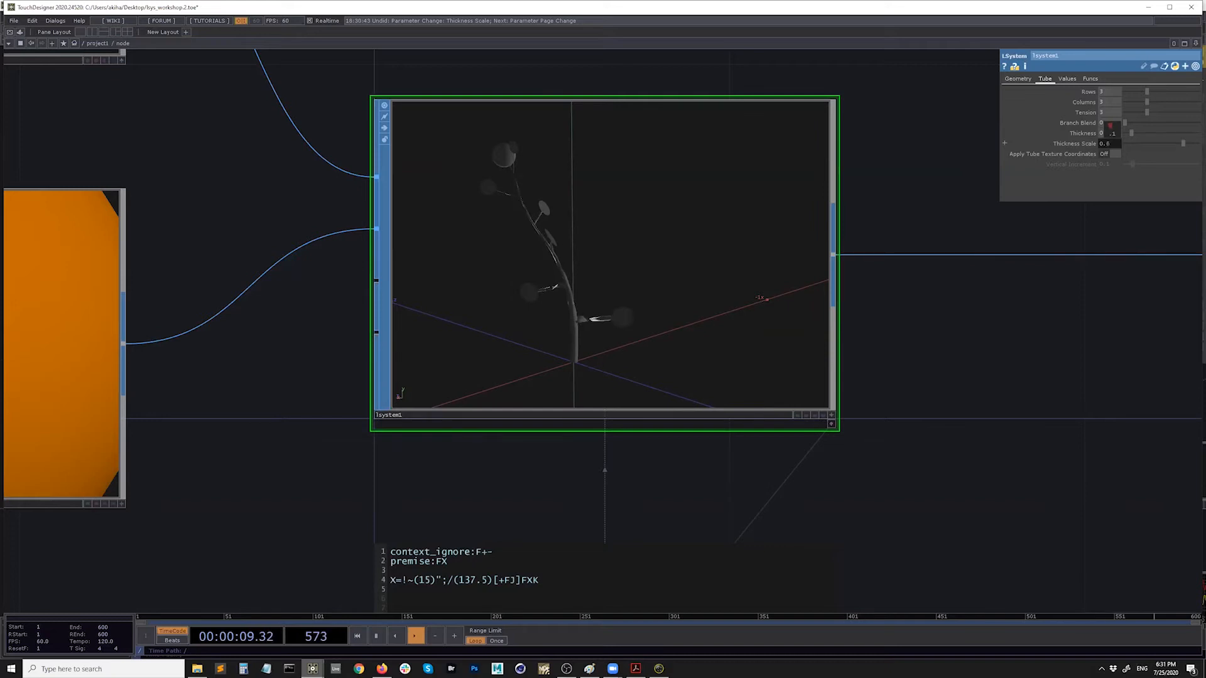
pyautogui.click(831, 413)
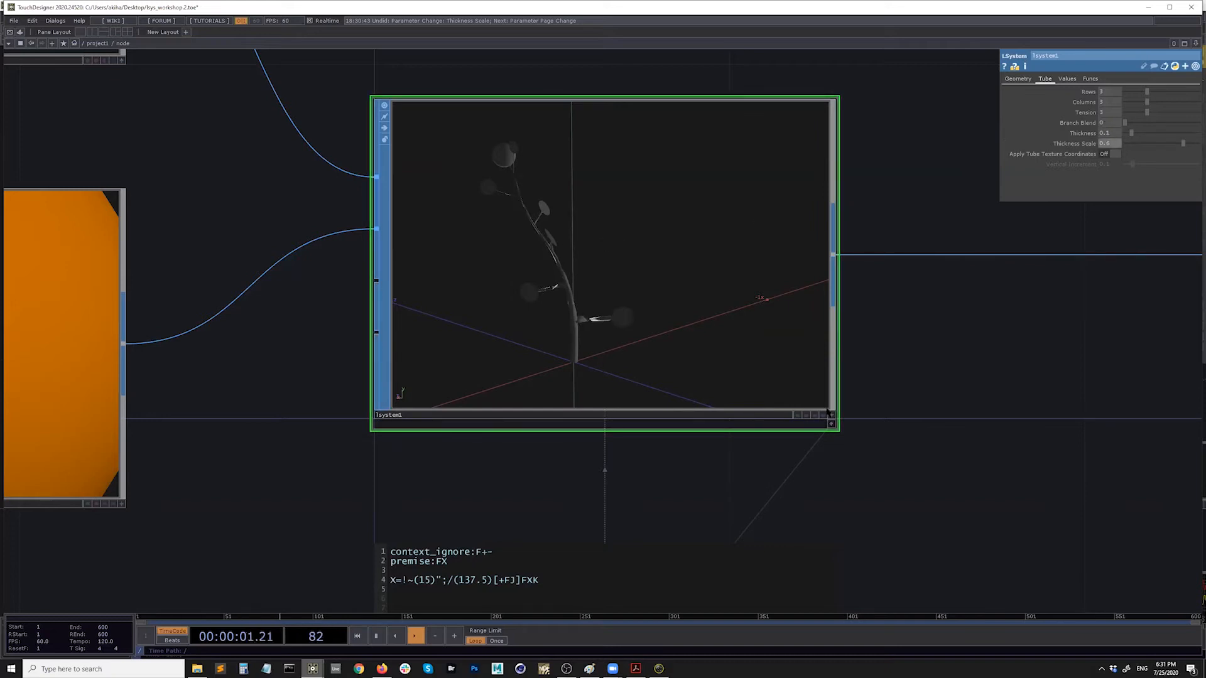
# Move the attribcreate1 node closer to lsystem1 in the network
pyautogui.moveTo(880, 319); pyautogui.dragTo(581, 324)
pyautogui.scroll(-1, 573, 325)
pyautogui.scroll(-5, 673, 342)
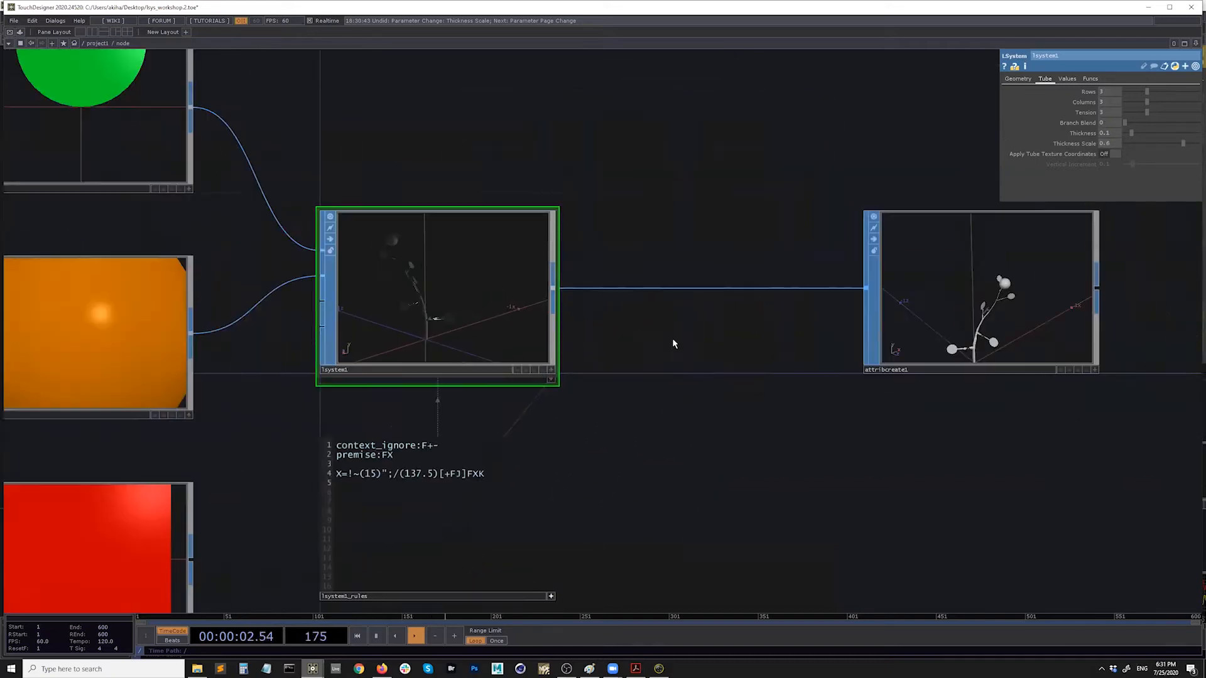
pyautogui.scroll(6, 398, 304)
pyautogui.scroll(-1, 377, 314)
pyautogui.scroll(-5, 667, 348)
pyautogui.moveTo(842, 322); pyautogui.dragTo(795, 317)
pyautogui.moveTo(810, 316); pyautogui.dragTo(539, 319)
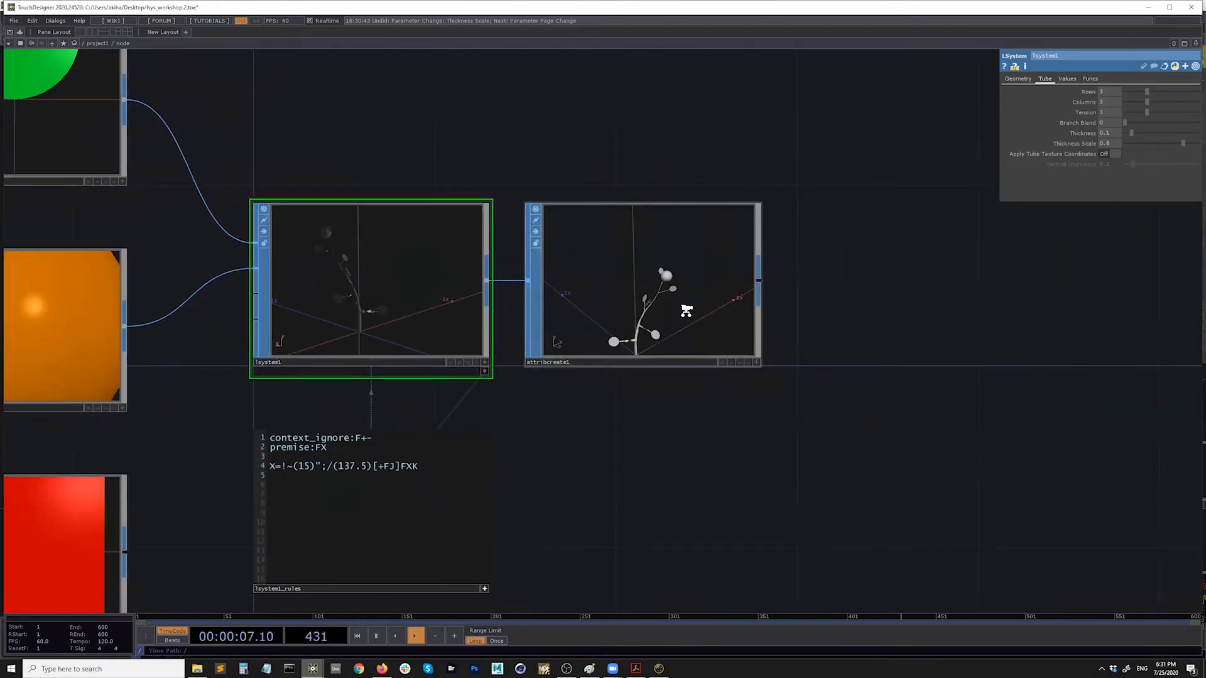
# Examine the tapered branches of the tube plant from another angle in attribcreate1's viewer
pyautogui.scroll(3, 687, 311)
pyautogui.scroll(1, 837, 436)
pyautogui.click(847, 455)
pyautogui.scroll(-1, 647, 318)
pyautogui.moveTo(642, 312); pyautogui.dragTo(647, 225, button='right')
pyautogui.moveTo(490, 272); pyautogui.dragTo(525, 230)
pyautogui.click(849, 454)
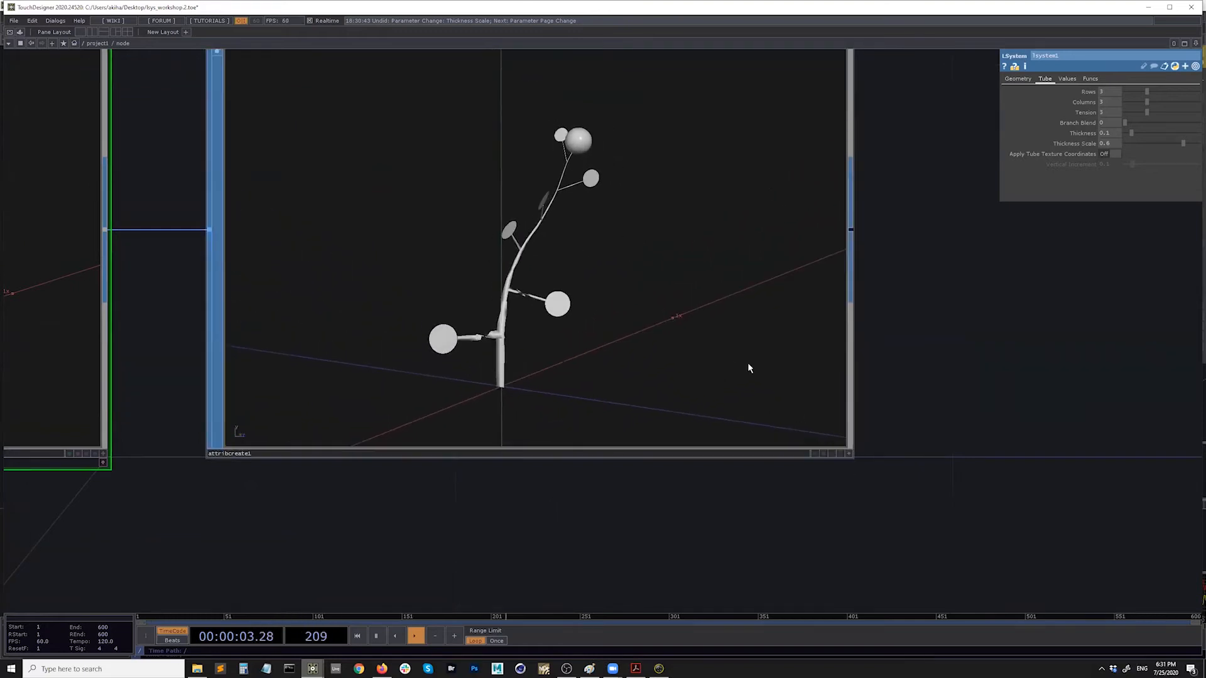
pyautogui.click(747, 364)
pyautogui.scroll(-1, 522, 367)
pyautogui.click(182, 313)
pyautogui.scroll(2, 544, 294)
# Set lsystem1's tube Rows to 5 and Tension to 1.97
pyautogui.moveTo(1148, 95); pyautogui.dragTo(1162, 90)
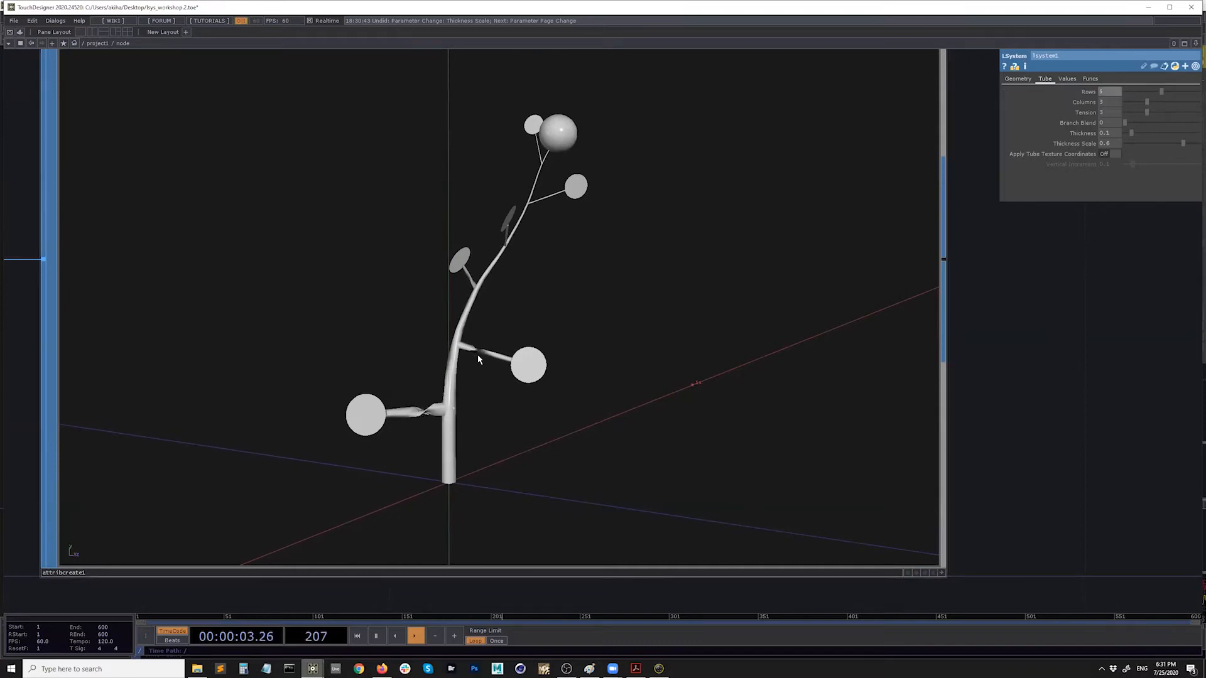
pyautogui.scroll(-1, 466, 420)
pyautogui.scroll(2, 464, 416)
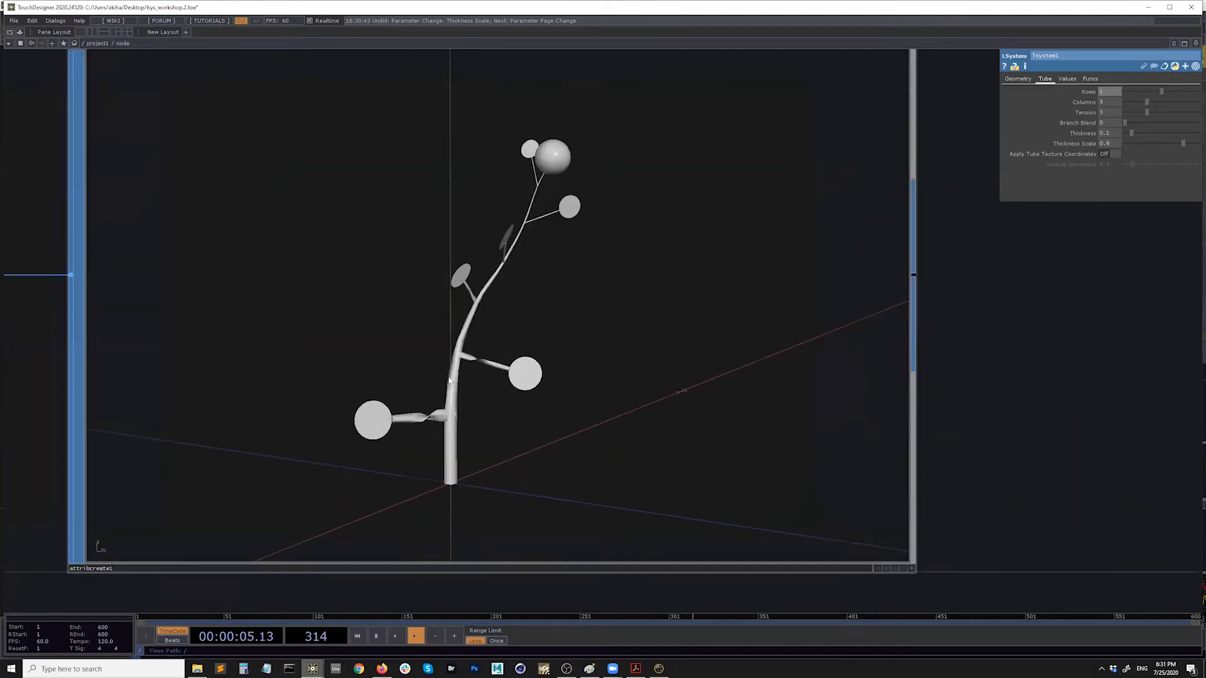
pyautogui.scroll(-1, 431, 410)
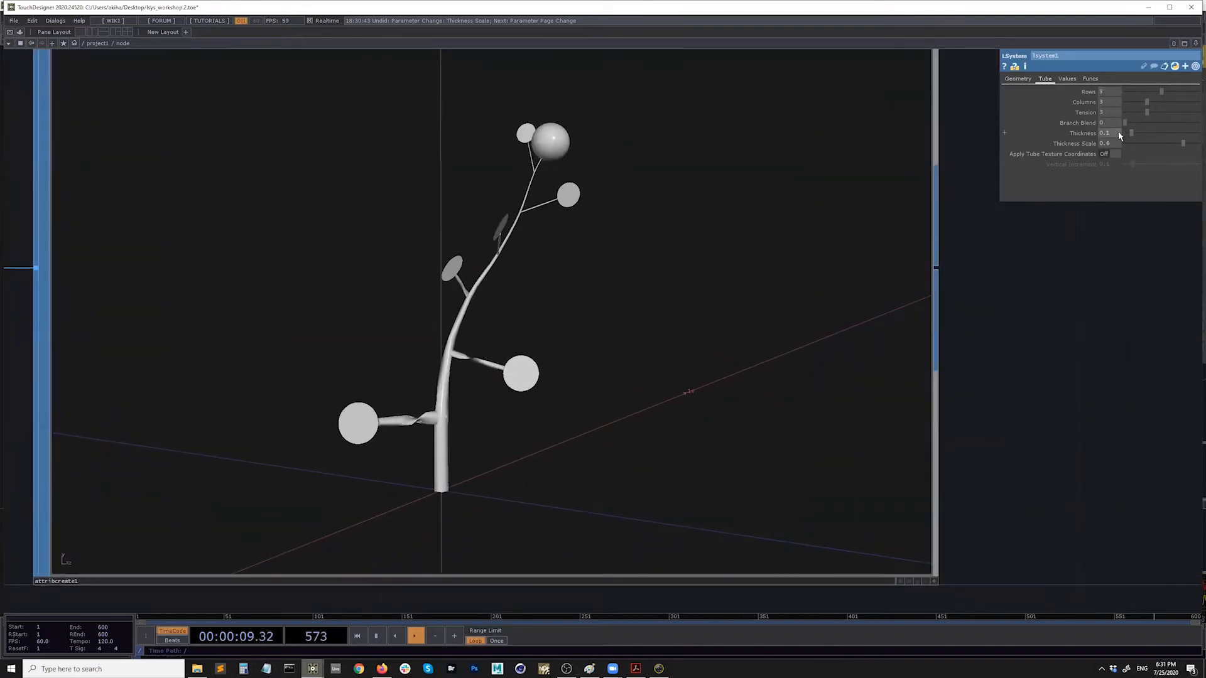
pyautogui.moveTo(1147, 114)
pyautogui.mouseDown()
pyautogui.moveTo(1130, 111)
pyautogui.moveTo(1141, 114)
pyautogui.mouseUp()
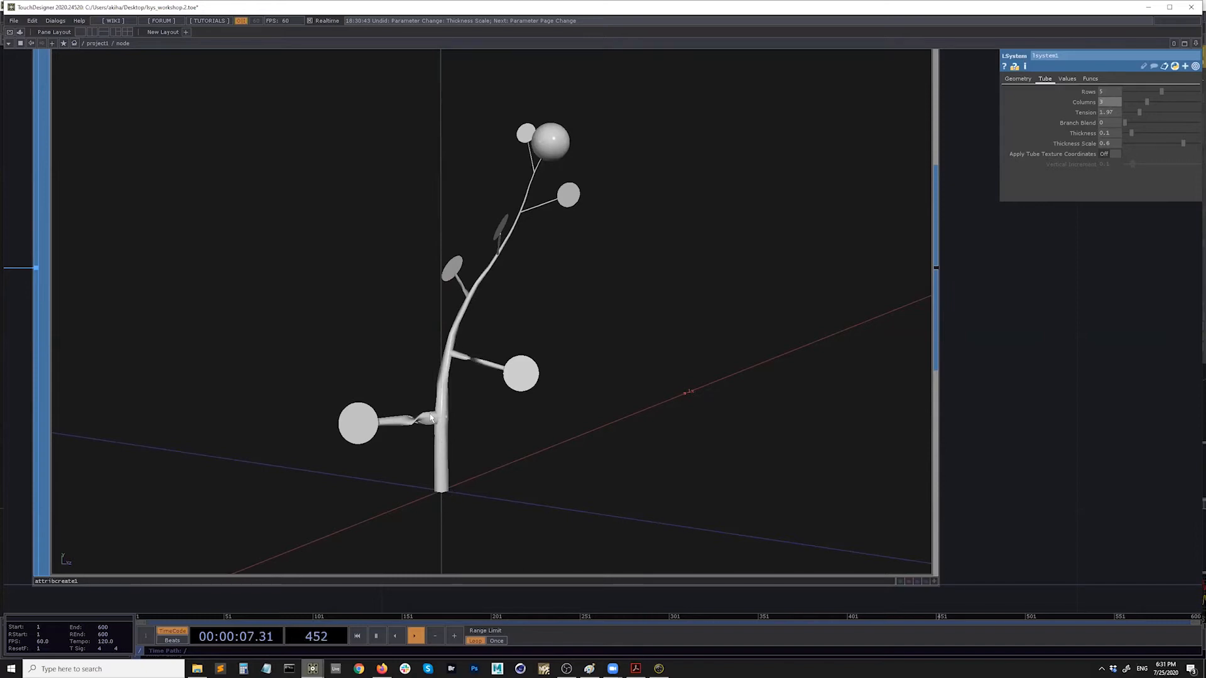
# Change lsystem1's geometry Type back to Skeleton and check its node info for the width point attribute
pyautogui.scroll(-6, 660, 314)
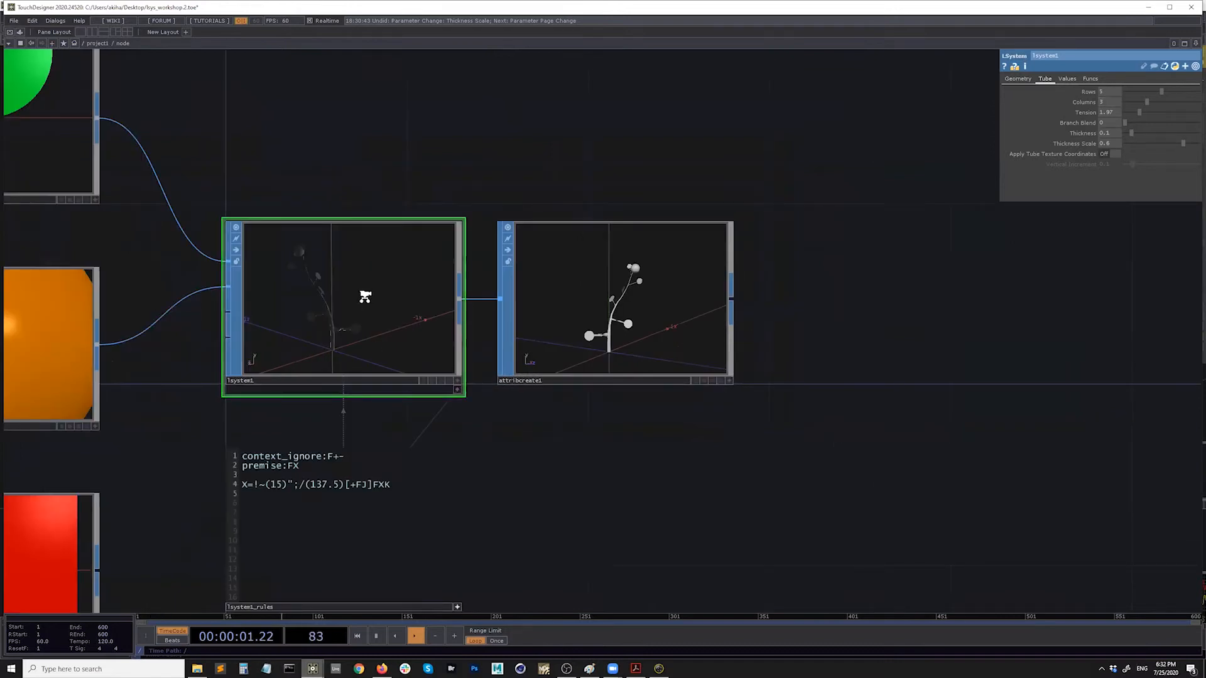
pyautogui.scroll(4, 364, 296)
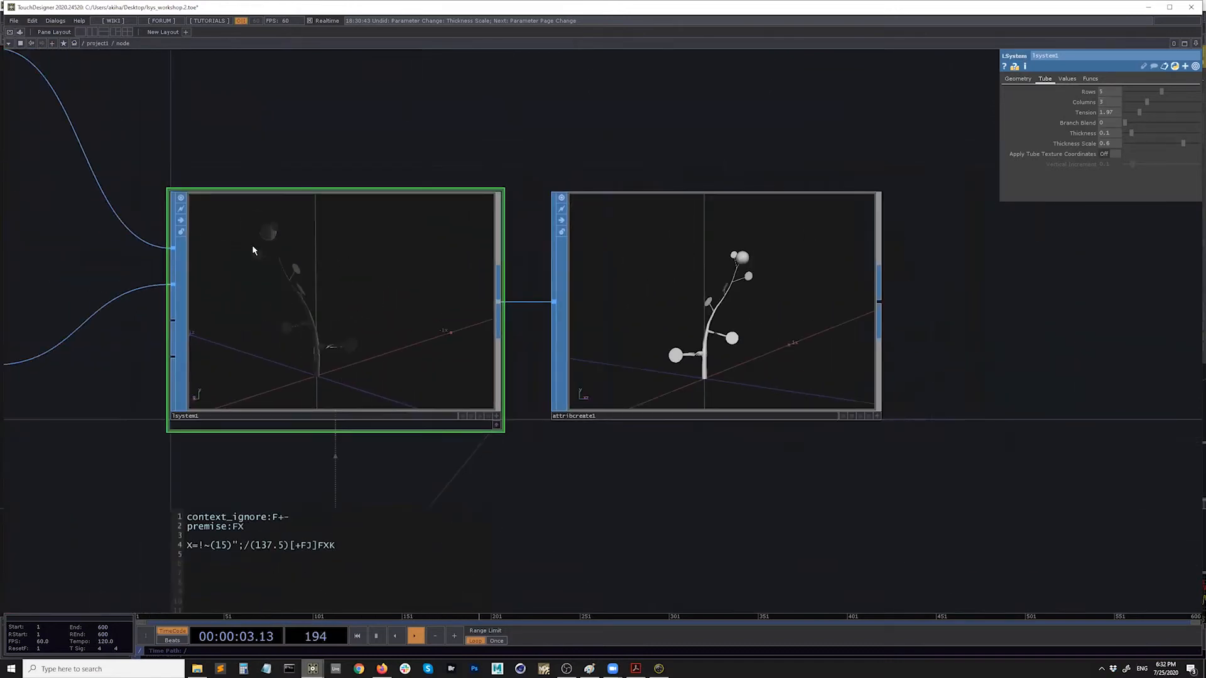
pyautogui.middleClick(380, 324)
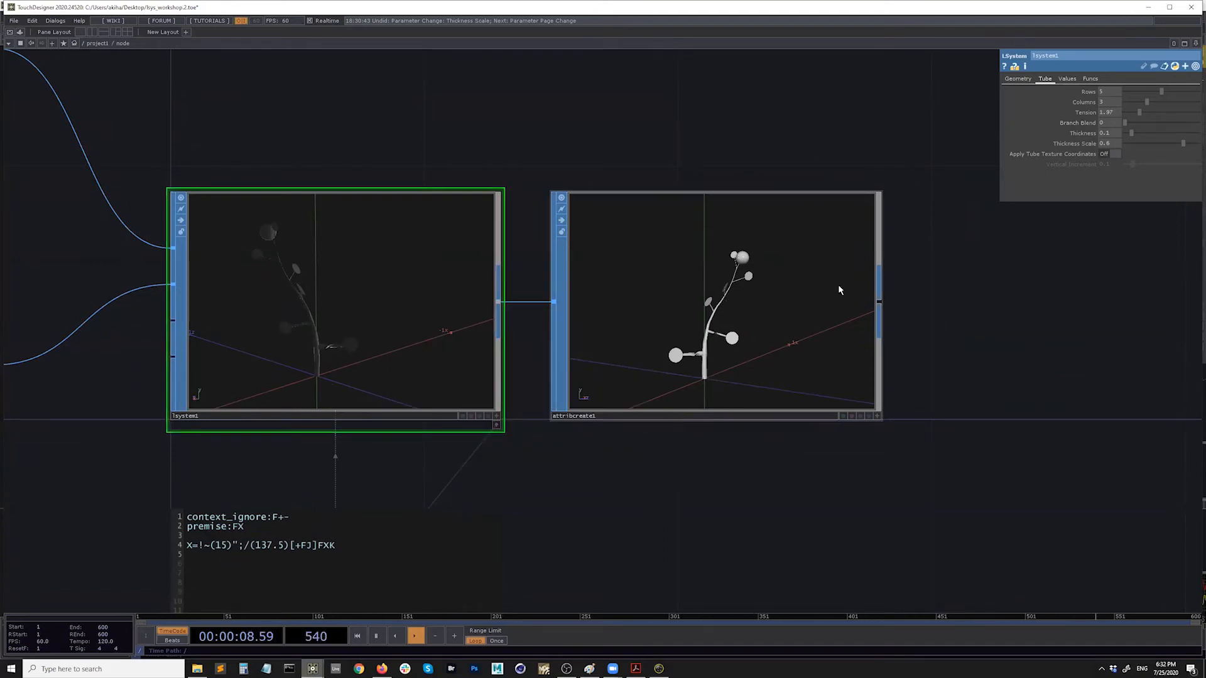
pyautogui.click(1024, 80)
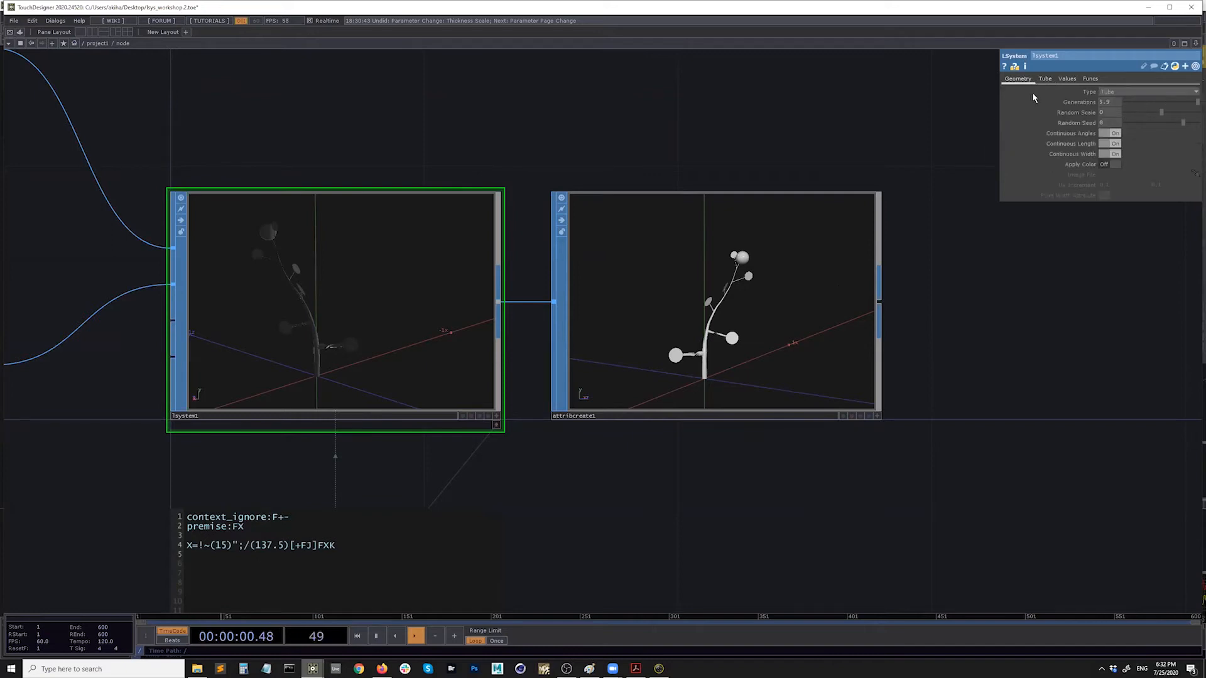
pyautogui.click(1117, 93)
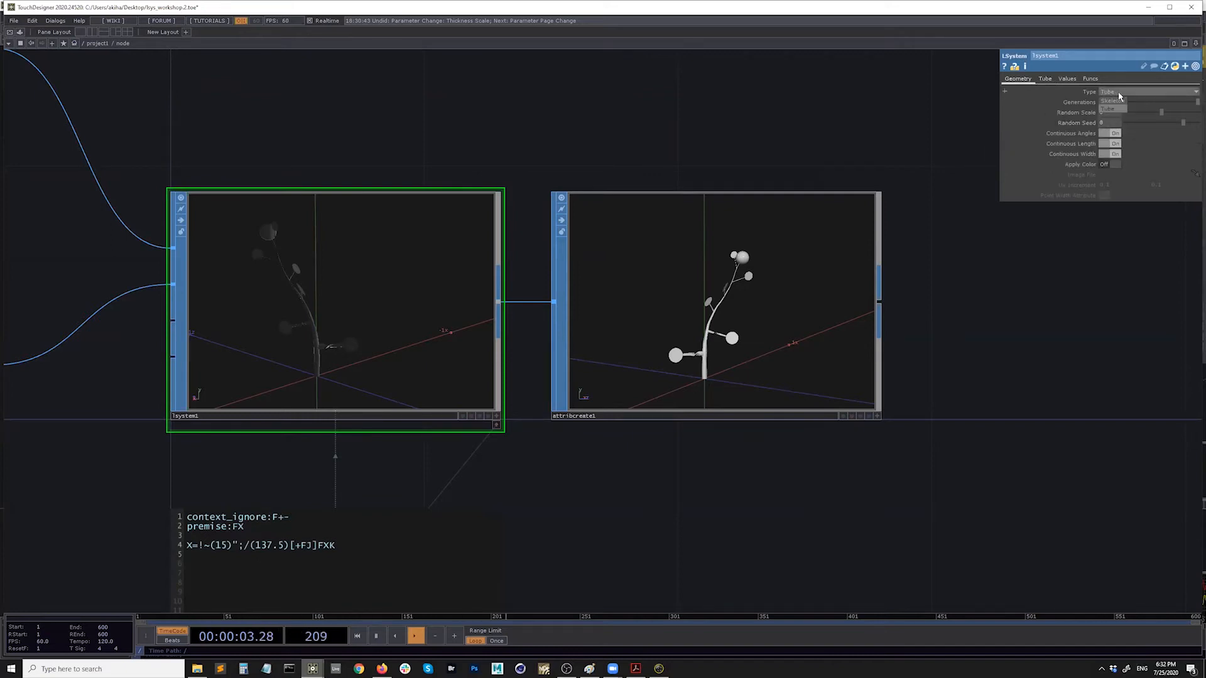
pyautogui.click(1114, 102)
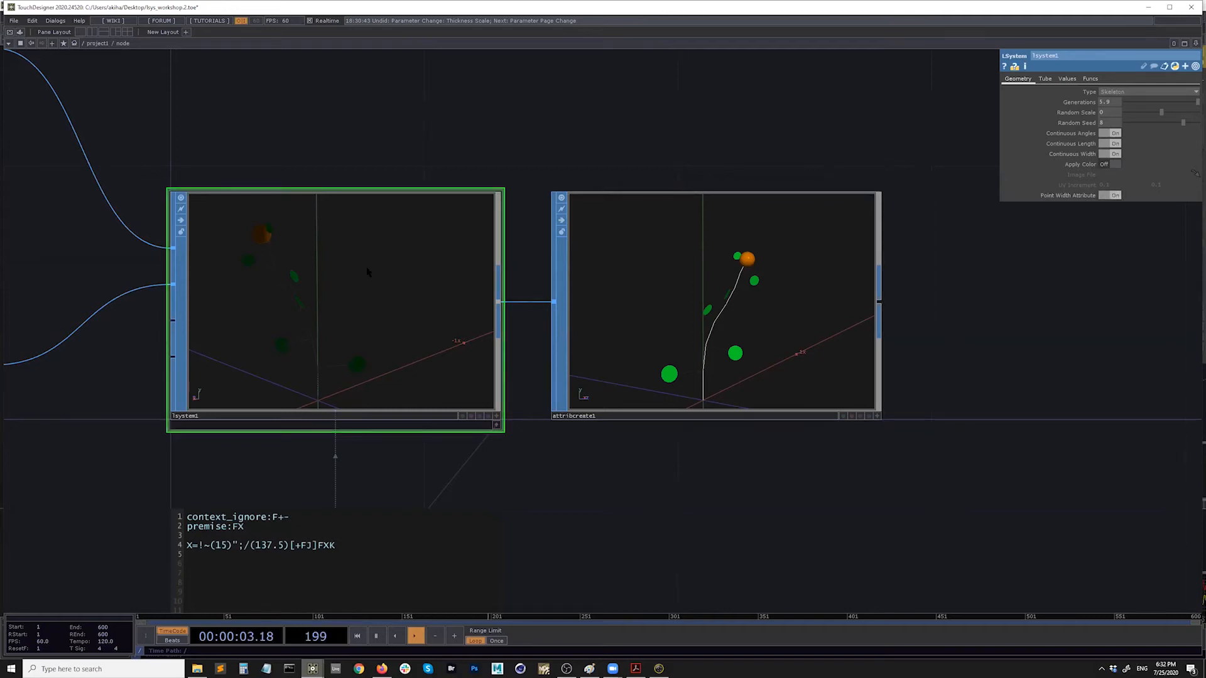
pyautogui.middleClick(372, 288)
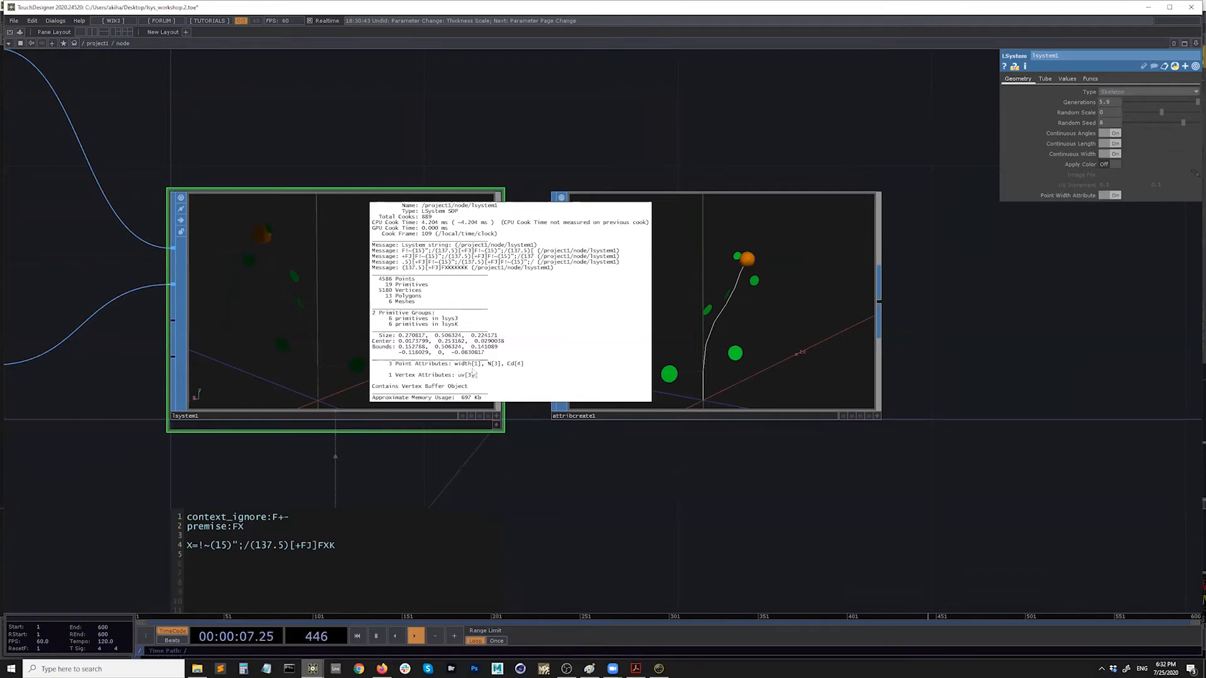
pyautogui.moveTo(331, 382); pyautogui.dragTo(333, 380, button='middle')
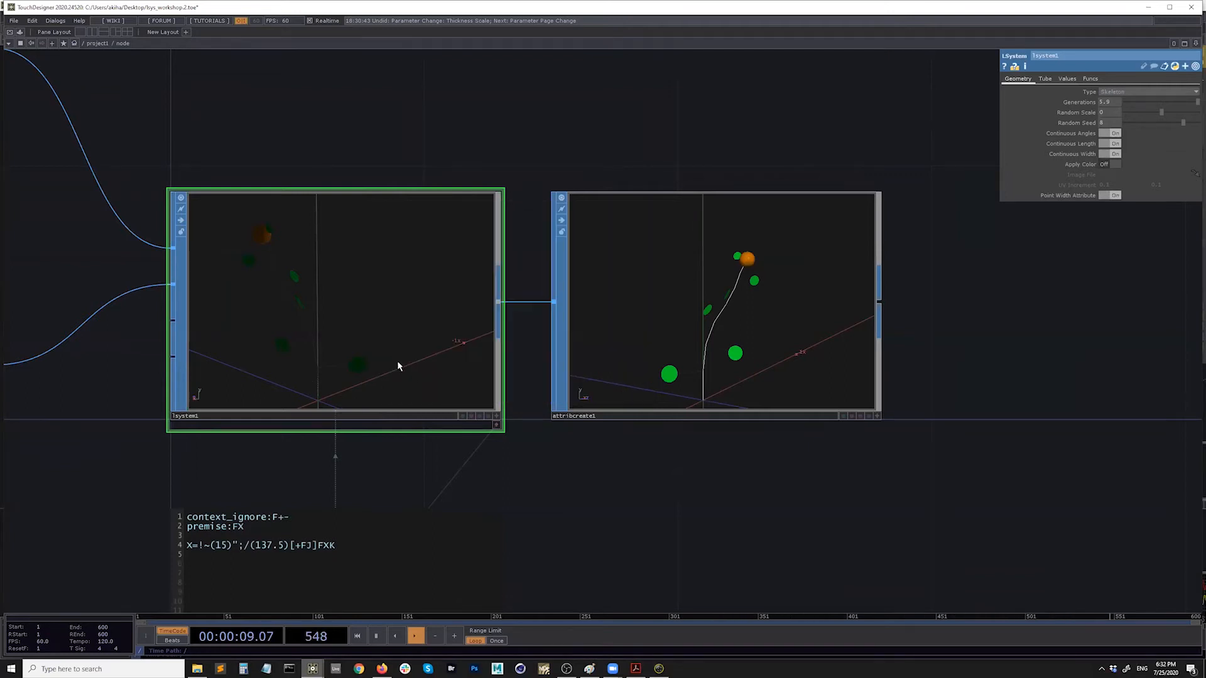
# Create a SOP to CHOP from attribcreate1's output and place it above and to the right of attribcreate1
pyautogui.scroll(-5, 398, 366)
pyautogui.moveTo(725, 391); pyautogui.dragTo(578, 355)
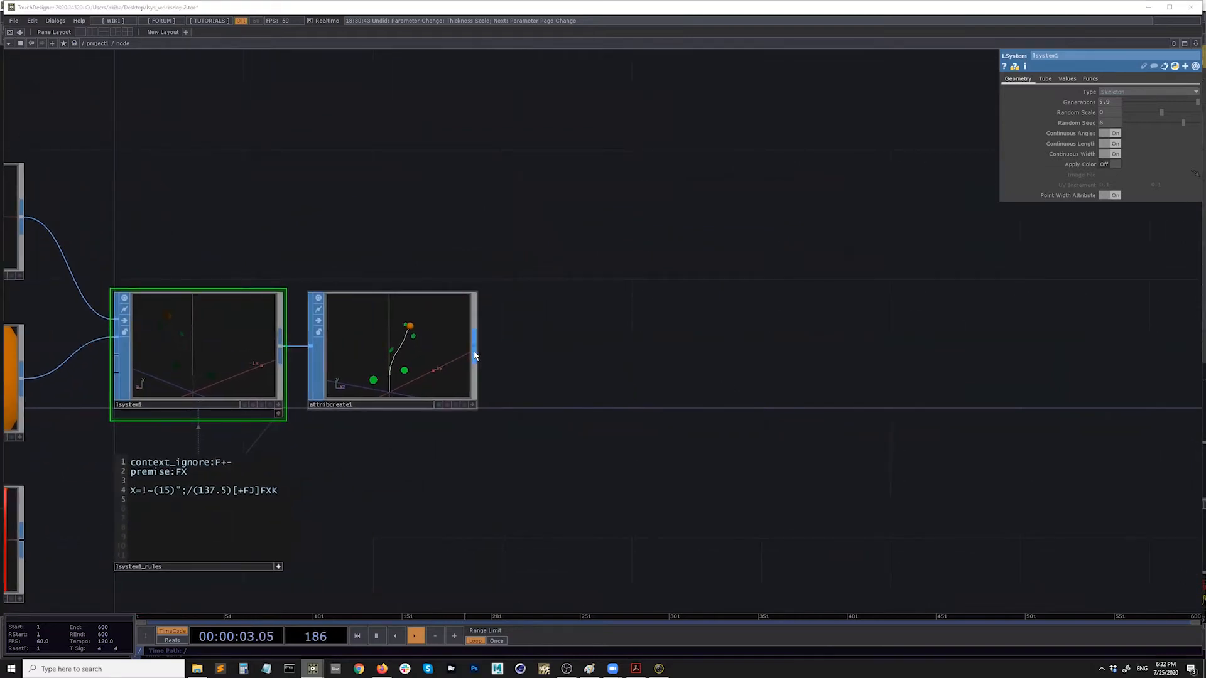
pyautogui.rightClick(475, 355)
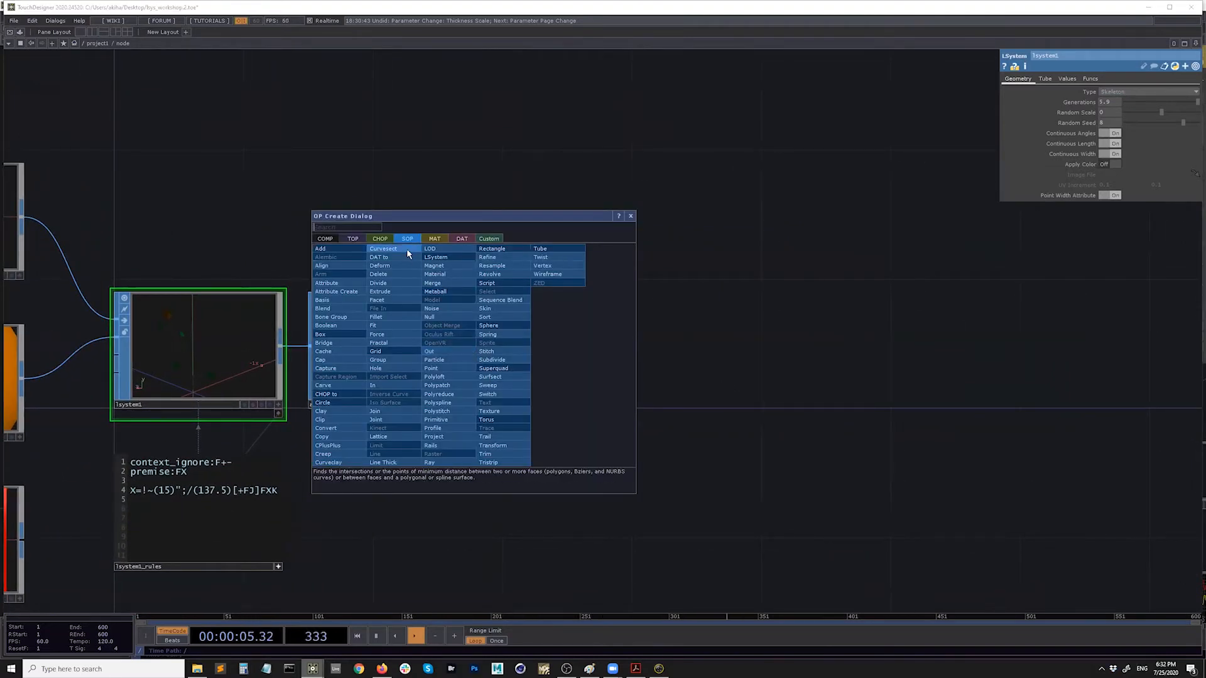
pyautogui.click(379, 239)
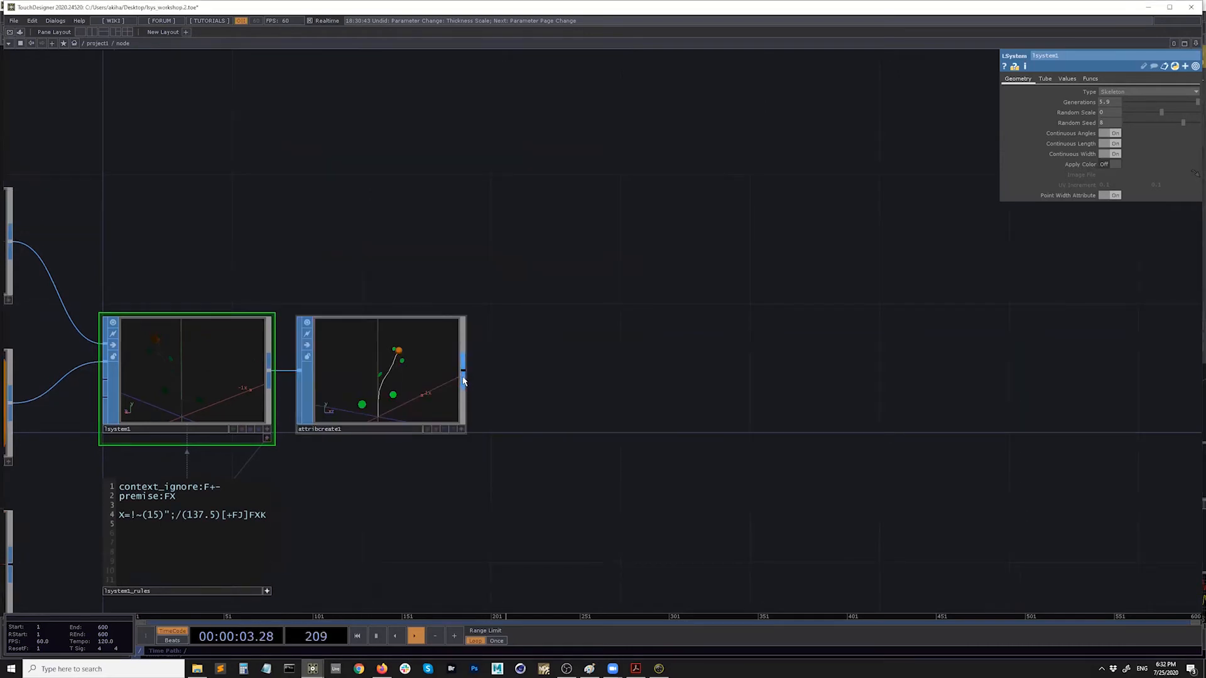
pyautogui.click(464, 375)
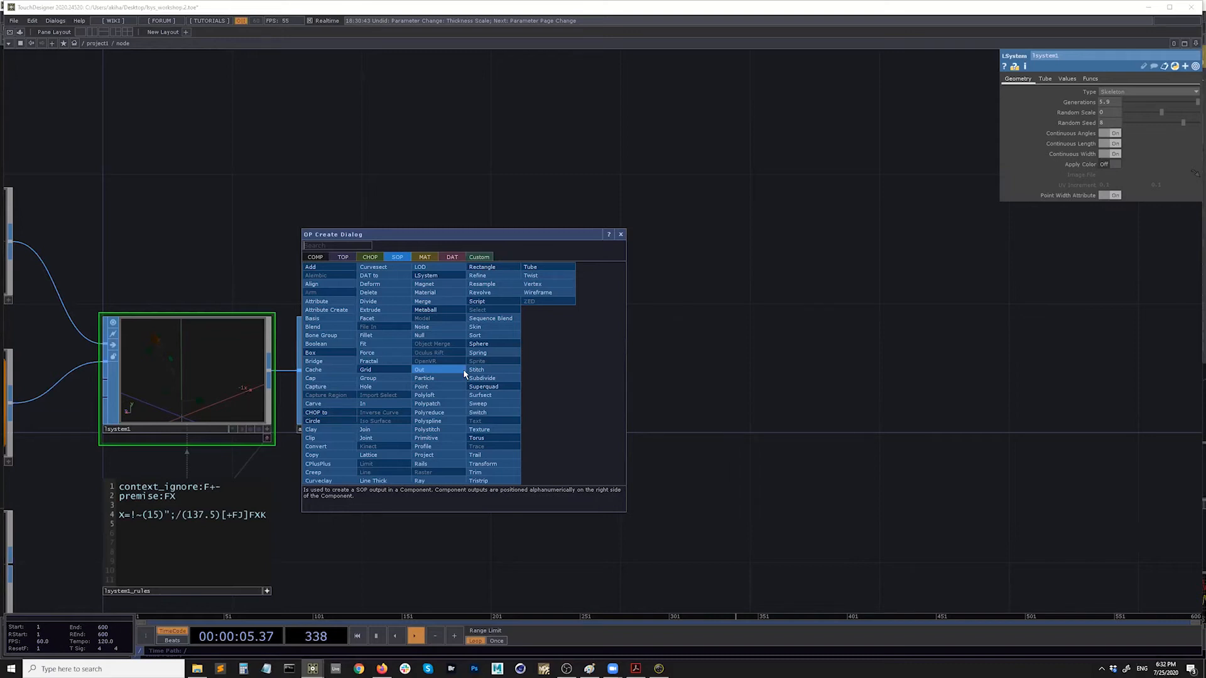
pyautogui.click(370, 261)
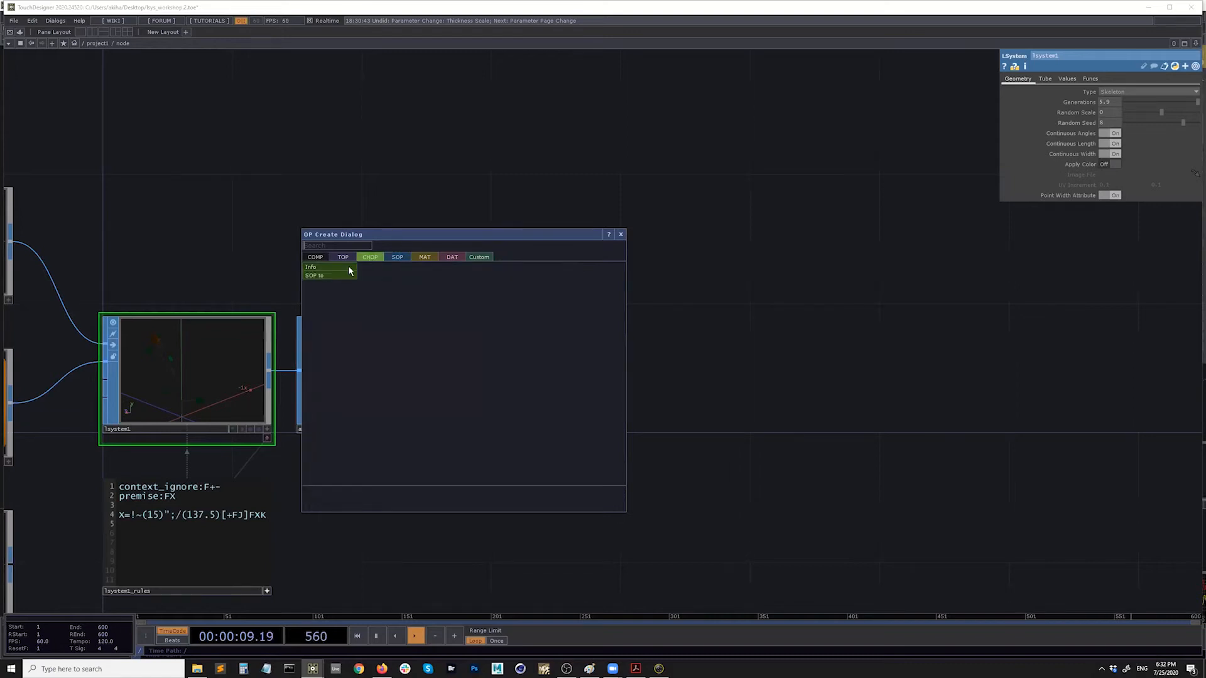
pyautogui.press('Return')
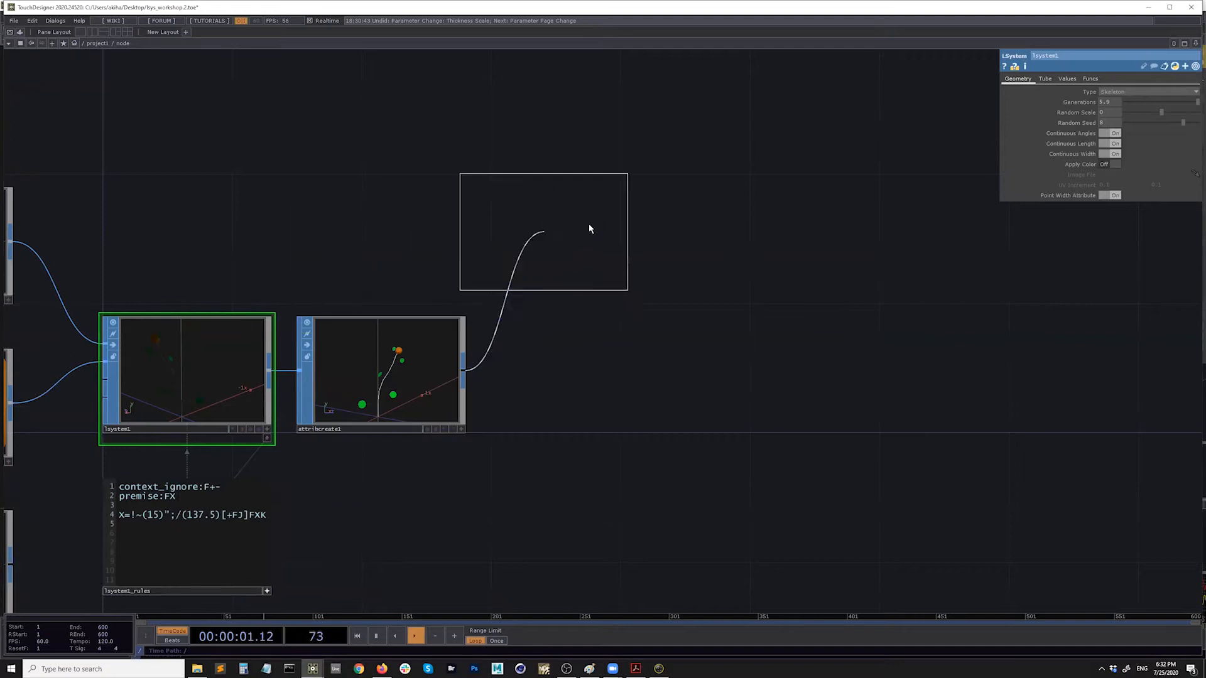
pyautogui.click(572, 235)
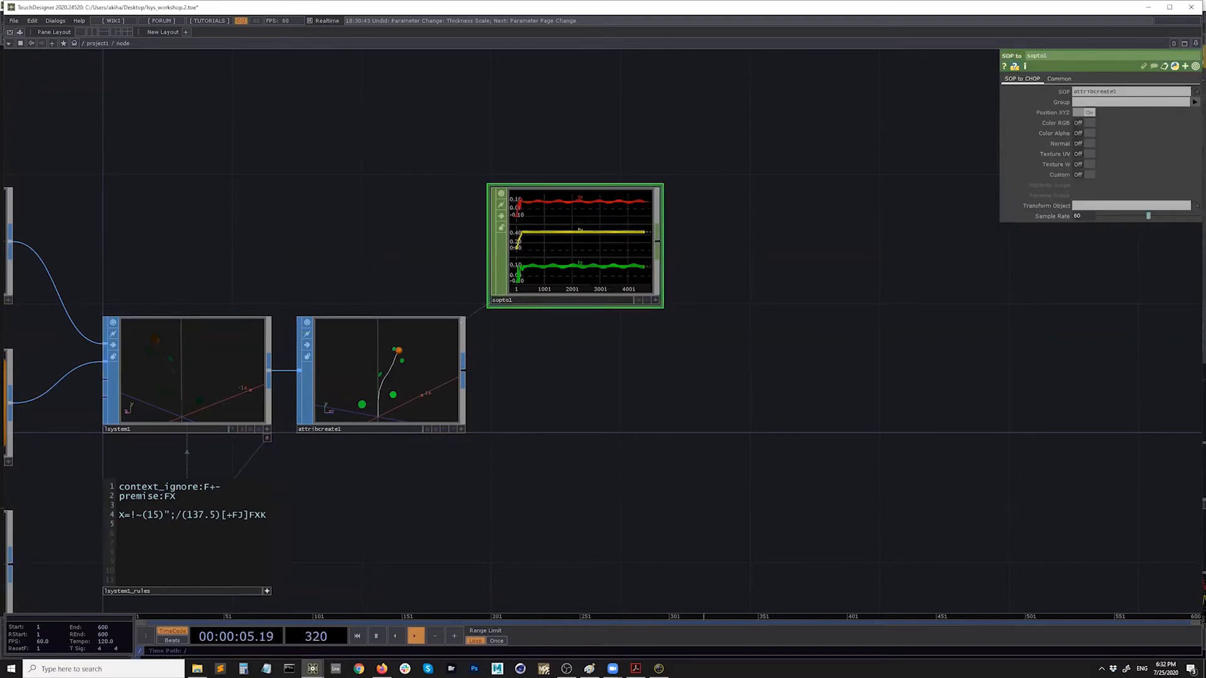
# In sopto1, turn off Position XYZ, turn on Custom, and set the Attribute Scope to width
pyautogui.click(1079, 114)
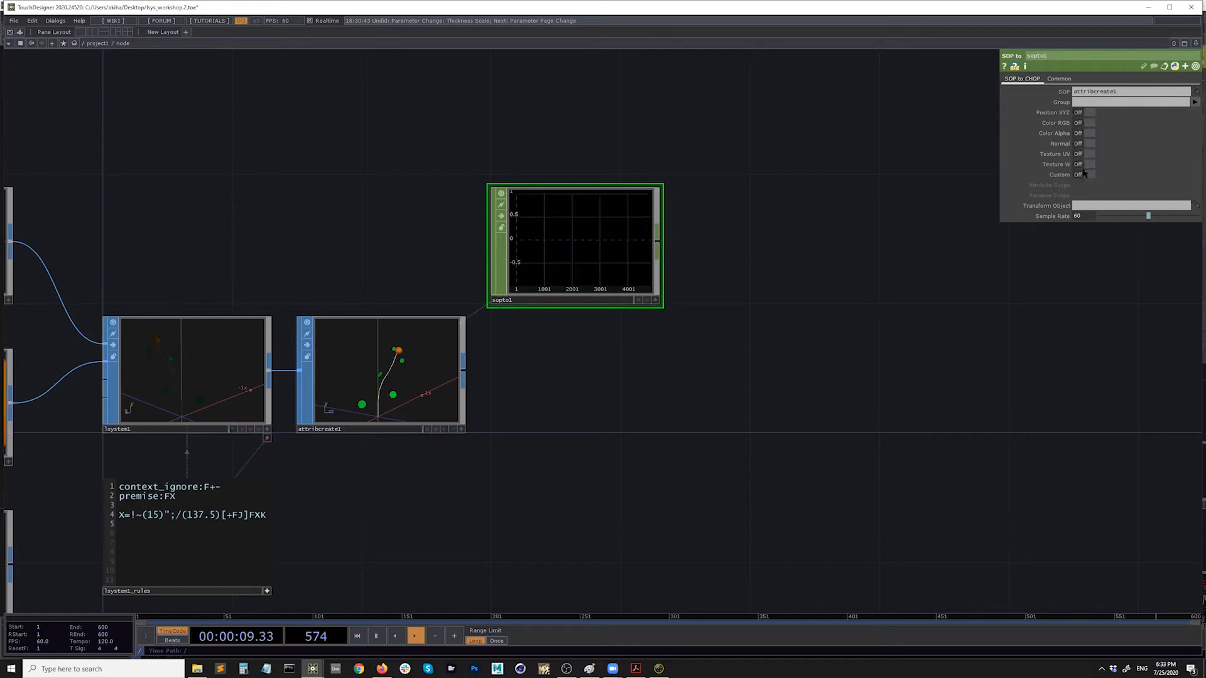
pyautogui.click(1087, 175)
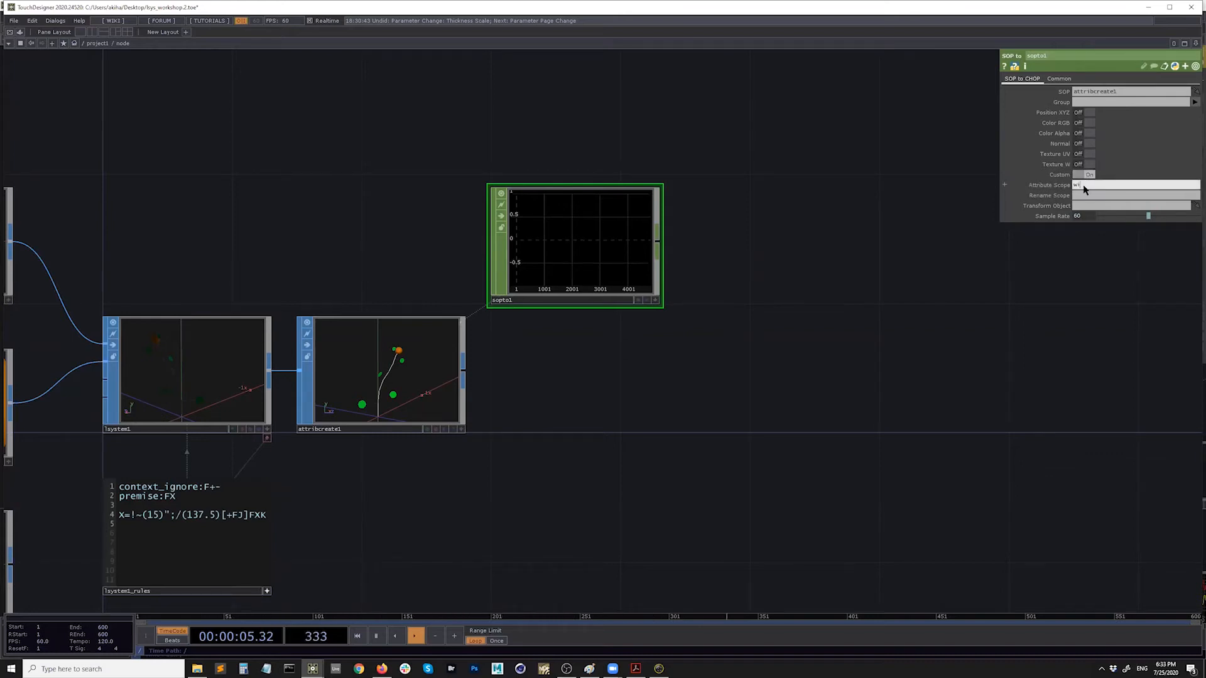
pyautogui.click(1084, 186)
pyautogui.write('width')
pyautogui.press('Return')
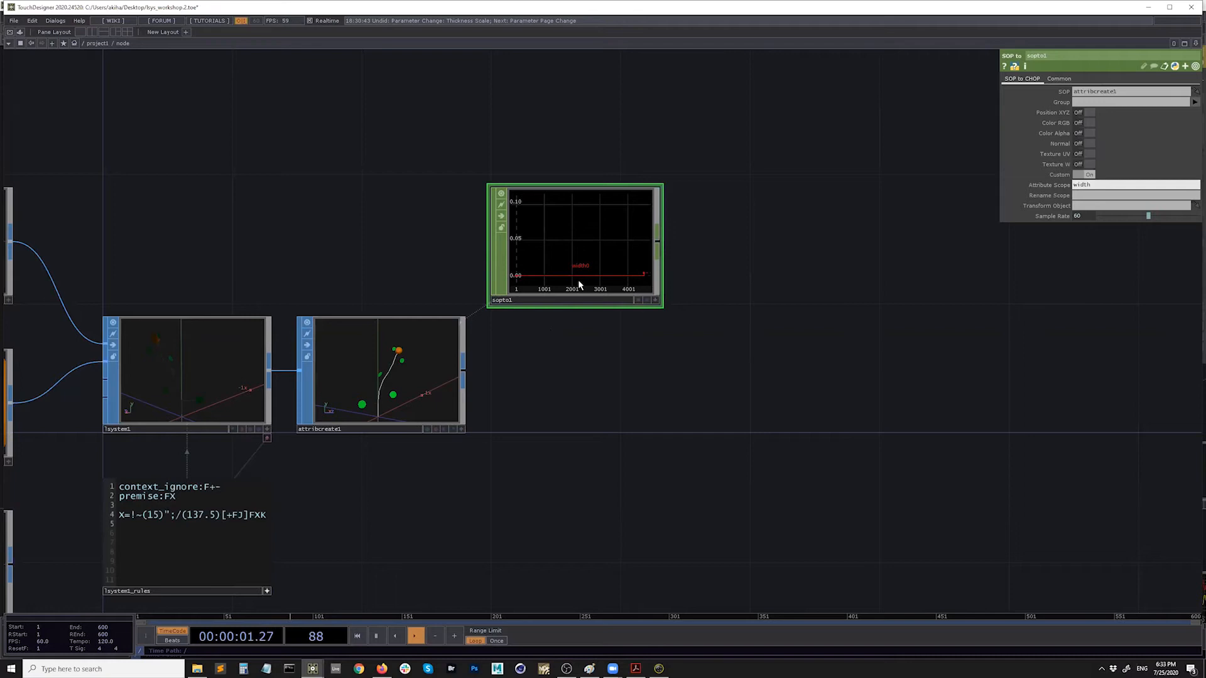
# Examine the width channel's graph in sopto1's viewer across the sample range
pyautogui.scroll(3, 578, 280)
pyautogui.scroll(3, 670, 267)
pyautogui.scroll(-2, 655, 275)
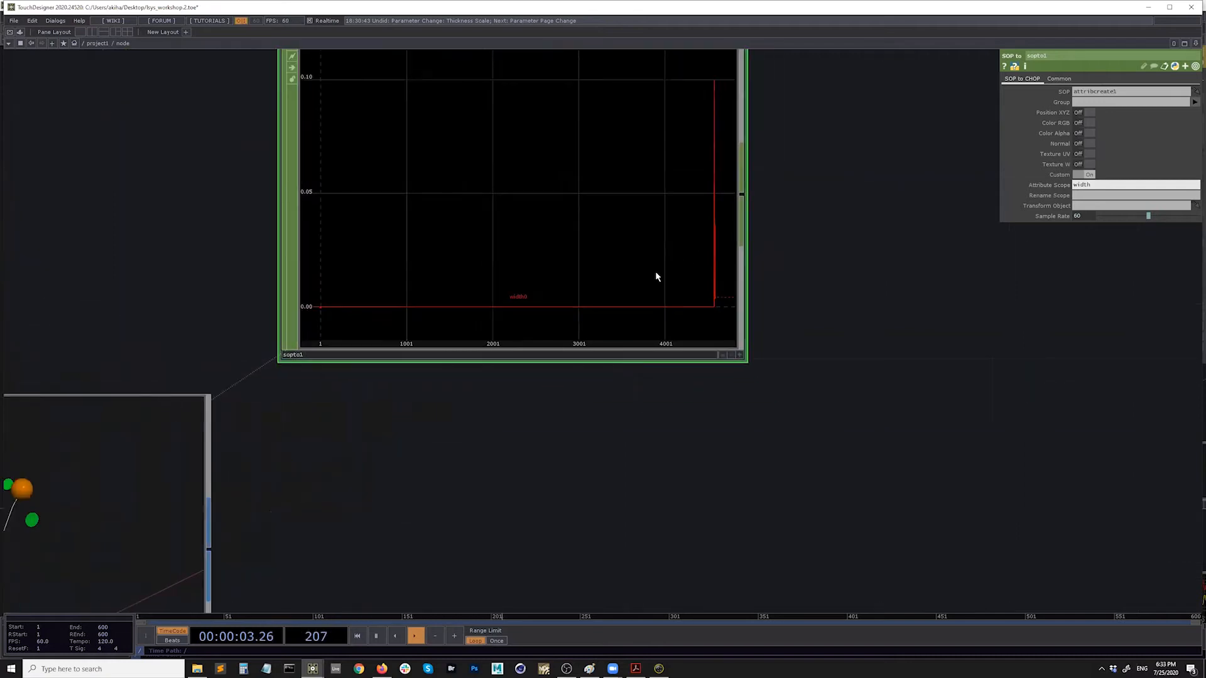
pyautogui.scroll(2, 689, 204)
pyautogui.scroll(-5, 651, 228)
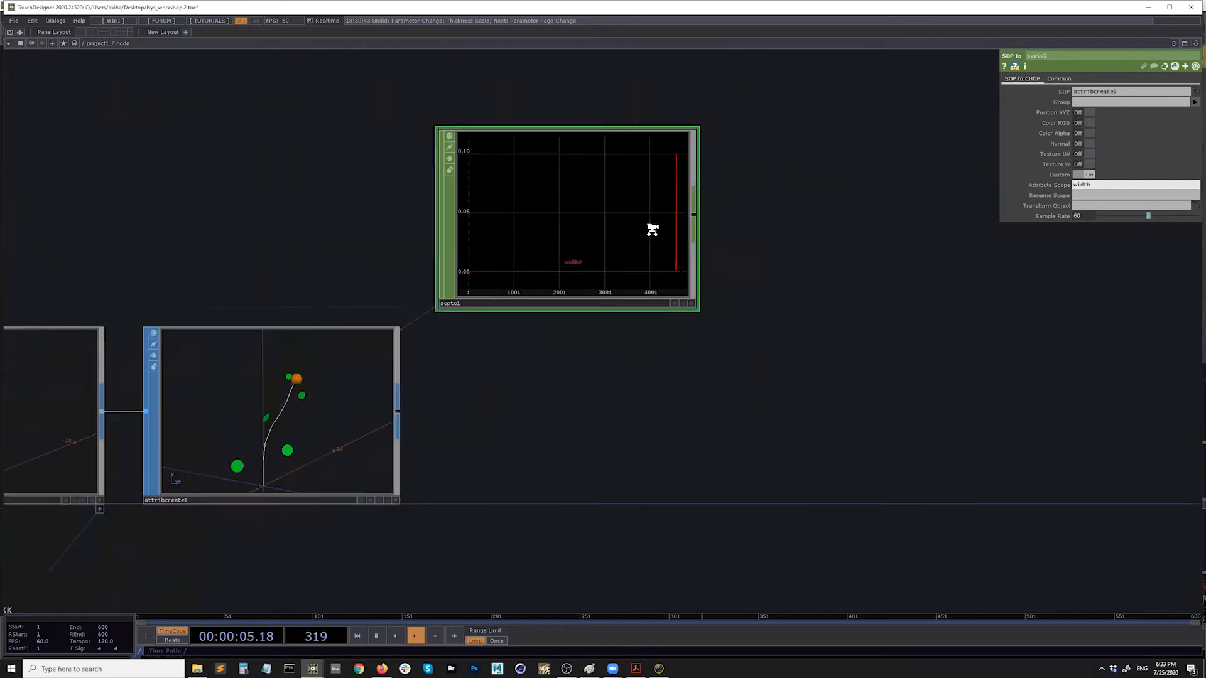
pyautogui.scroll(2, 637, 239)
pyautogui.scroll(3, 638, 239)
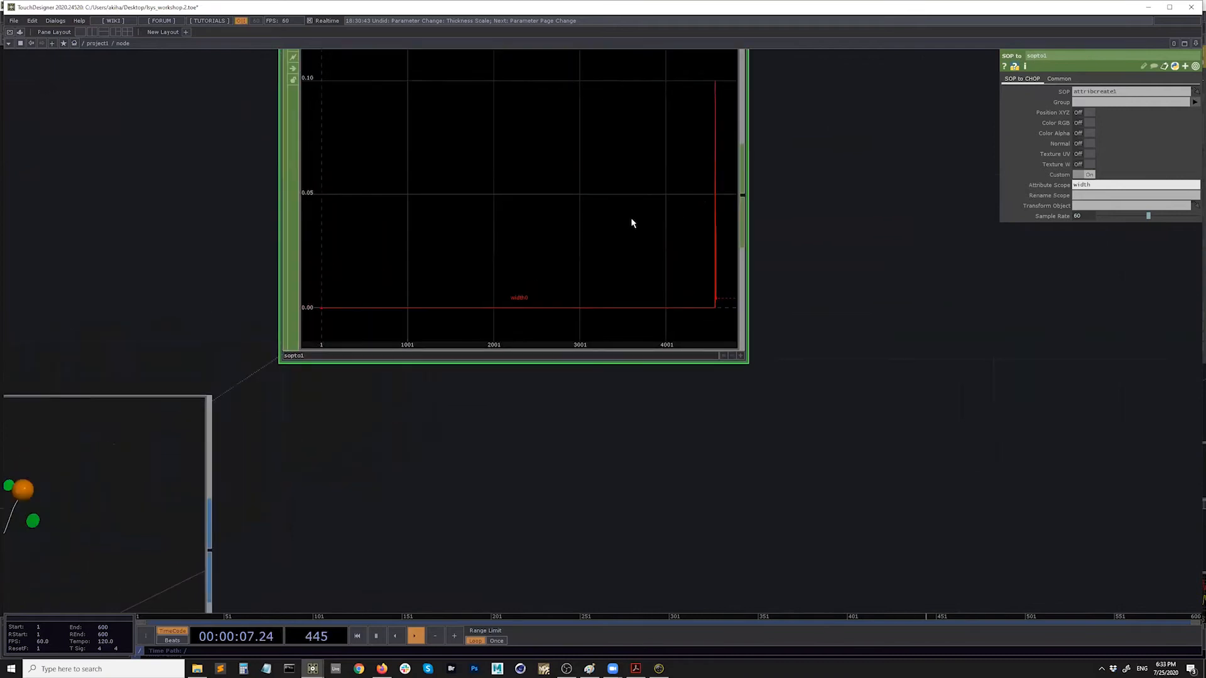
# Check lsystem1's node info for its points and point attributes and review its connection through attribcreate1 to sopto1
pyautogui.scroll(-1, 605, 223)
pyautogui.scroll(-4, 604, 223)
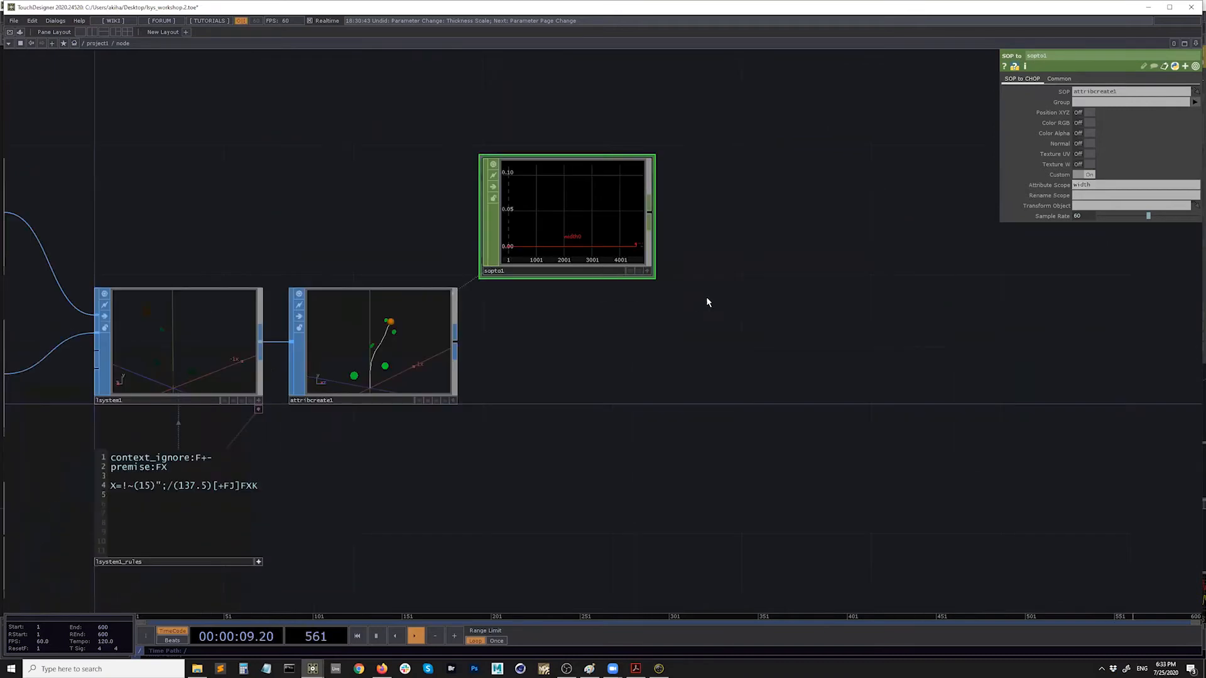
pyautogui.click(157, 390)
pyautogui.moveTo(173, 386); pyautogui.dragTo(275, 479, button='middle')
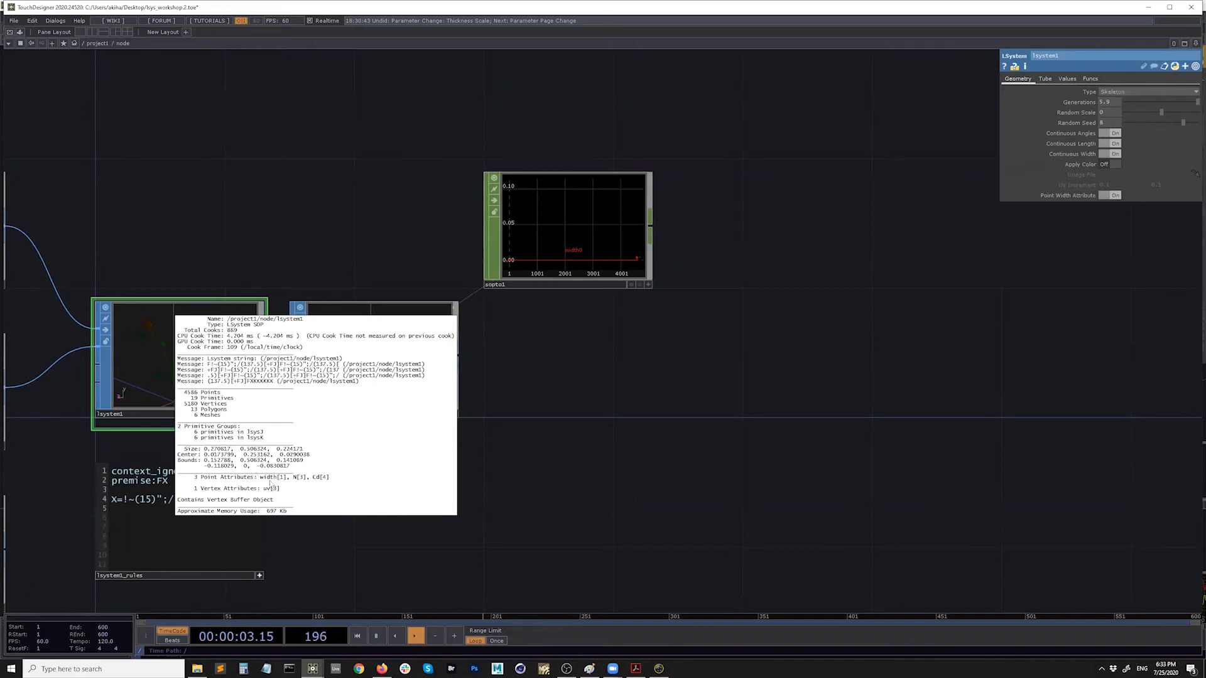
pyautogui.moveTo(576, 316); pyautogui.dragTo(569, 336)
pyautogui.moveTo(588, 263); pyautogui.dragTo(588, 232)
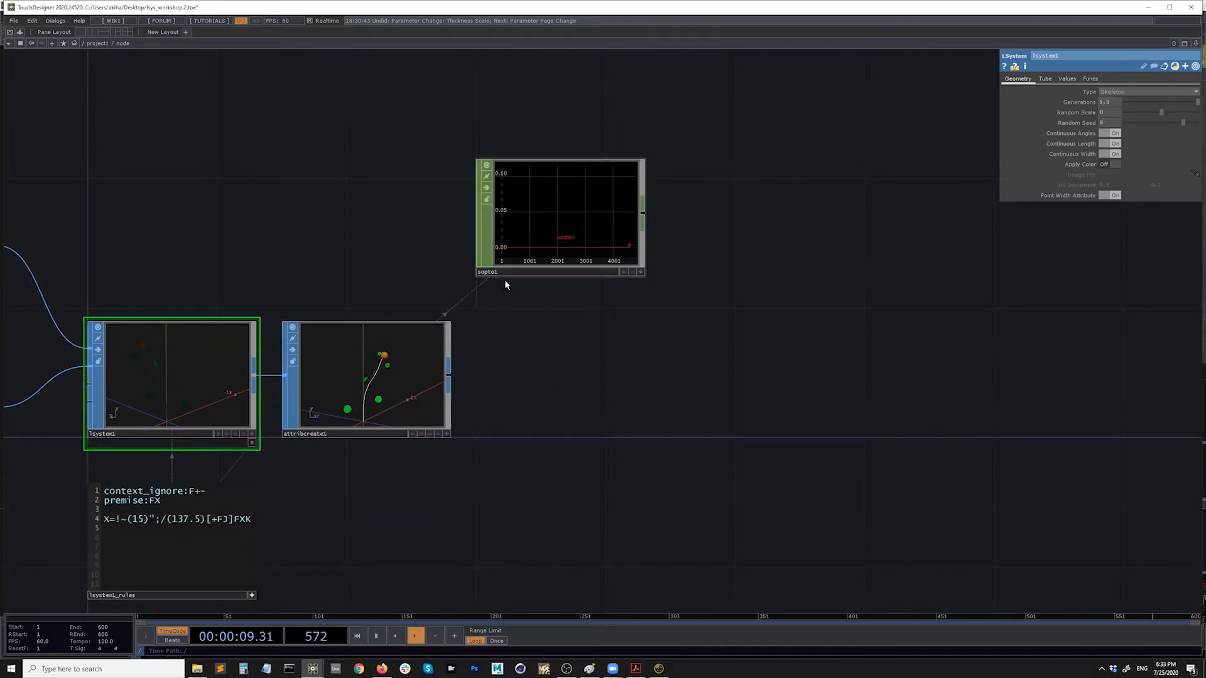
pyautogui.moveTo(603, 379); pyautogui.dragTo(653, 375)
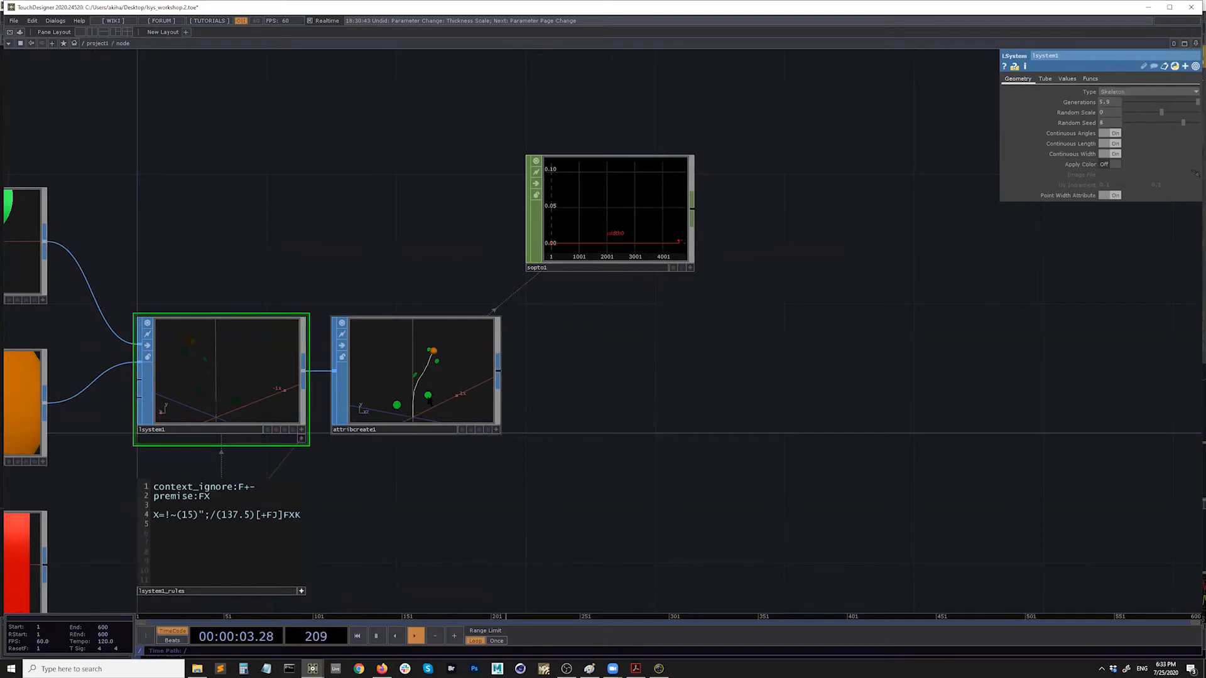
pyautogui.moveTo(559, 368); pyautogui.dragTo(505, 382)
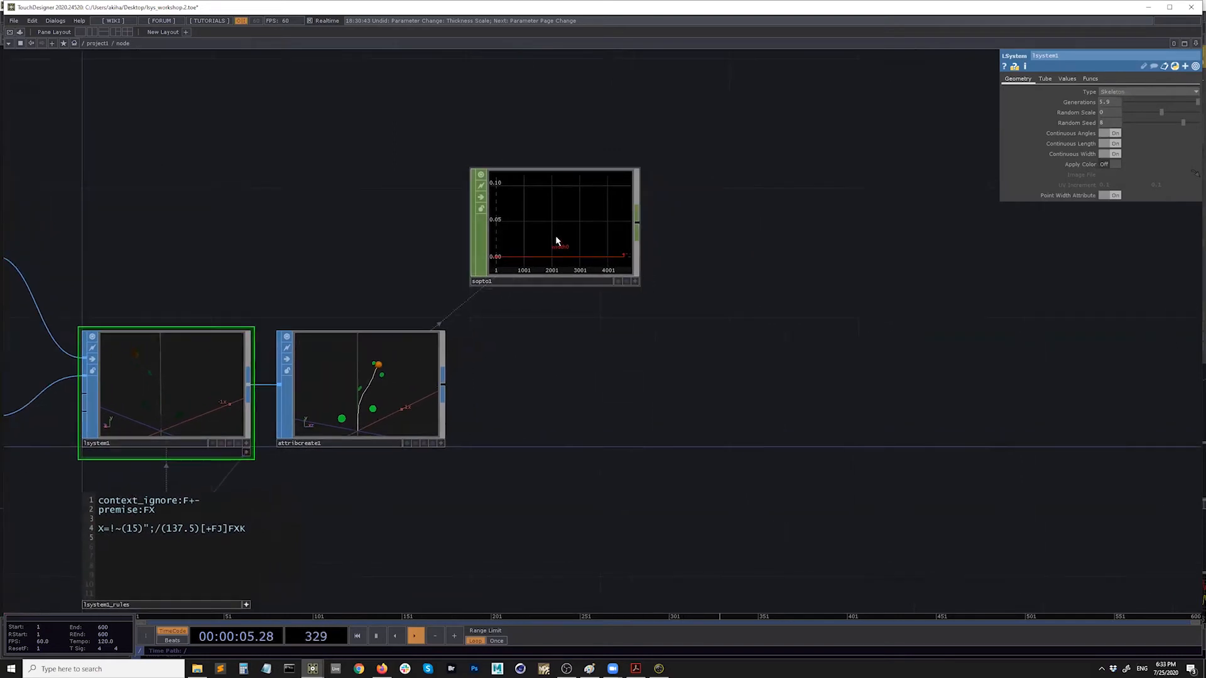
# Move sopto1 aside and add a Delete SOP from attribcreate1's output, placing it in the freed space before sopto1
pyautogui.moveTo(557, 237); pyautogui.dragTo(751, 237)
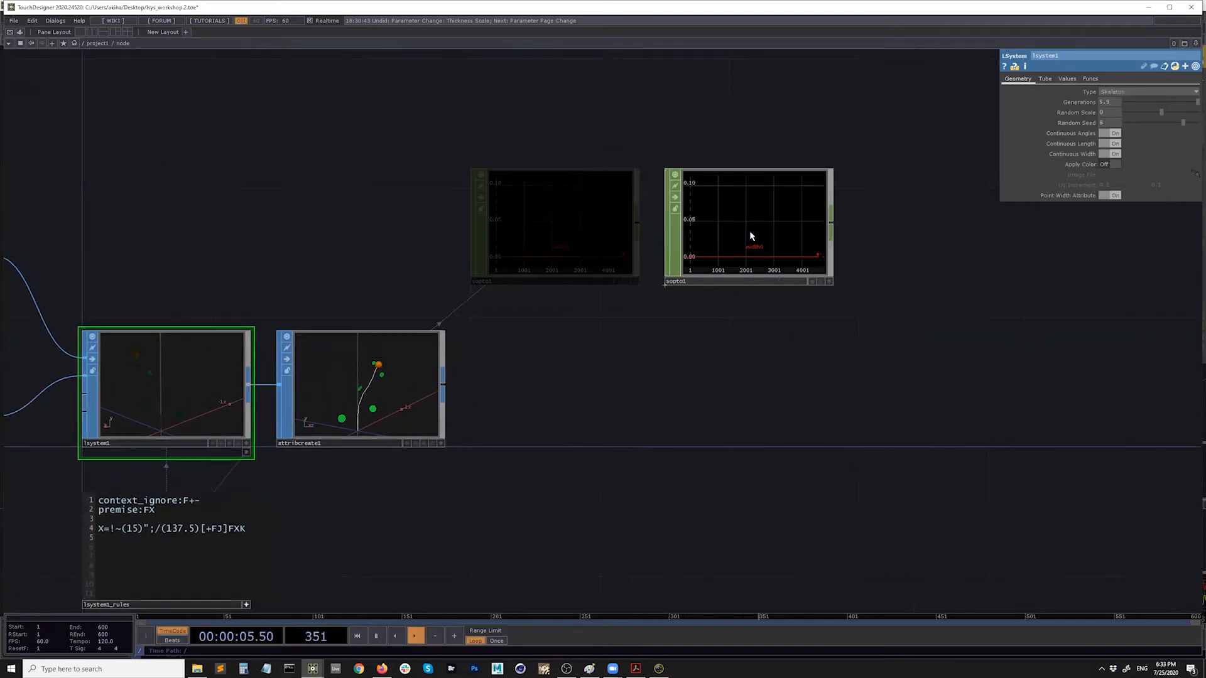
pyautogui.rightClick(444, 390)
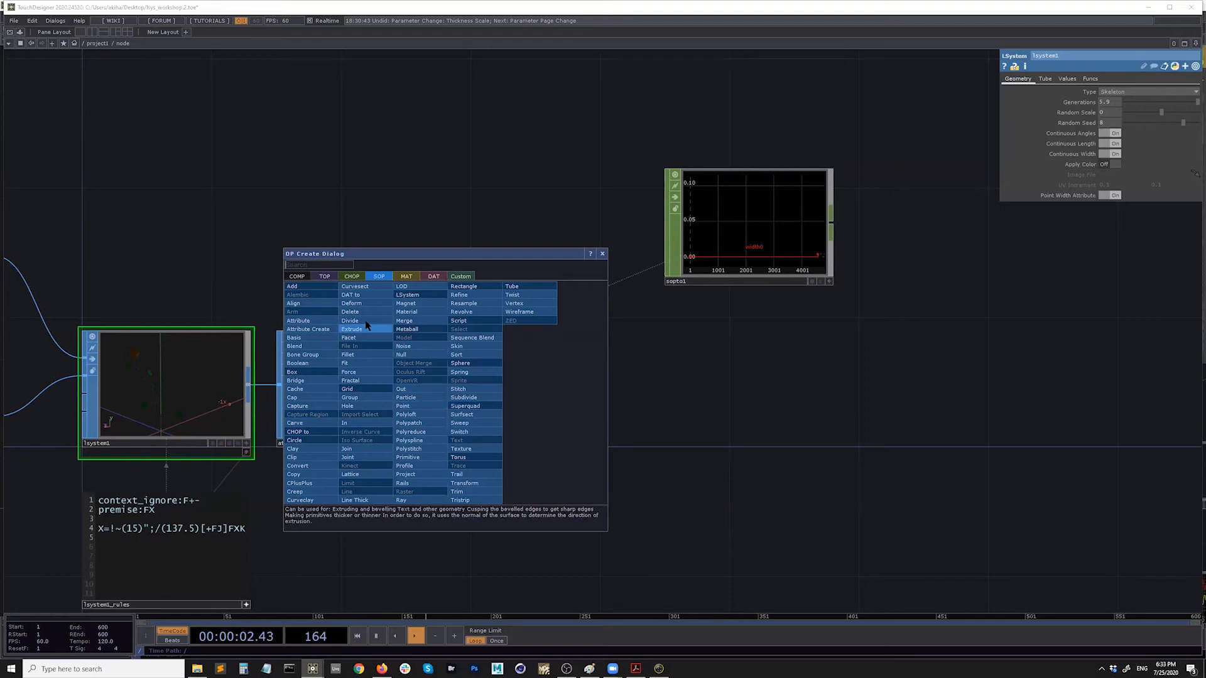
pyautogui.click(349, 311)
pyautogui.click(557, 229)
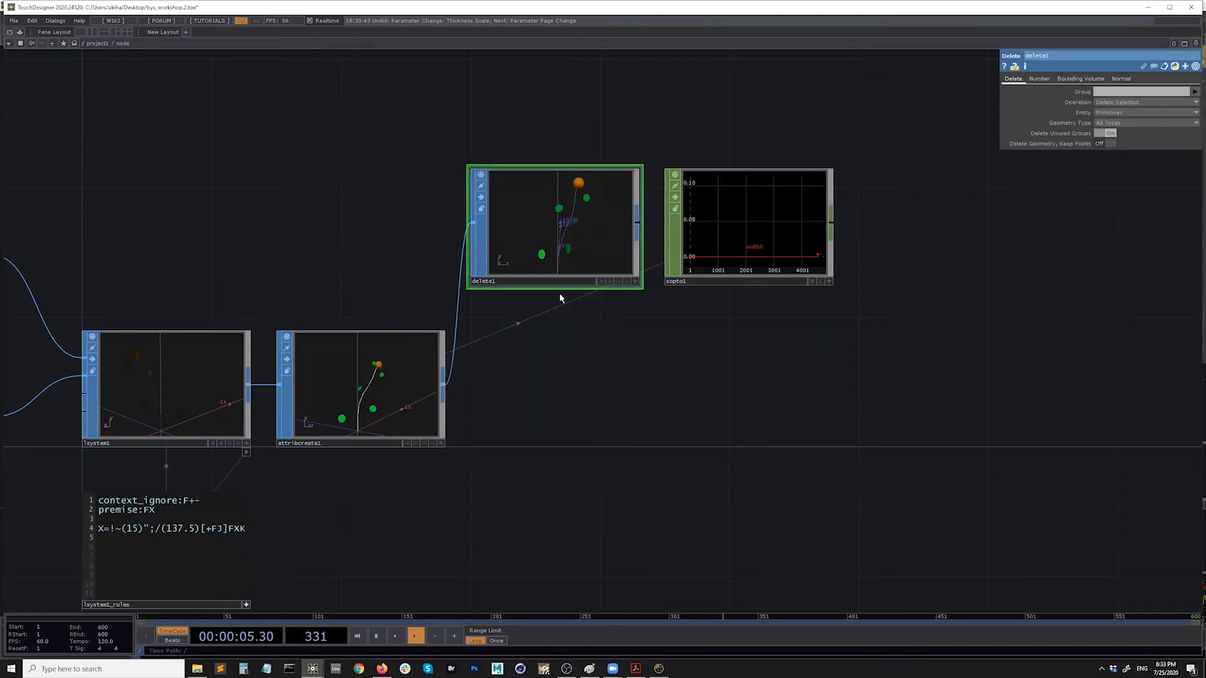
pyautogui.press('h')
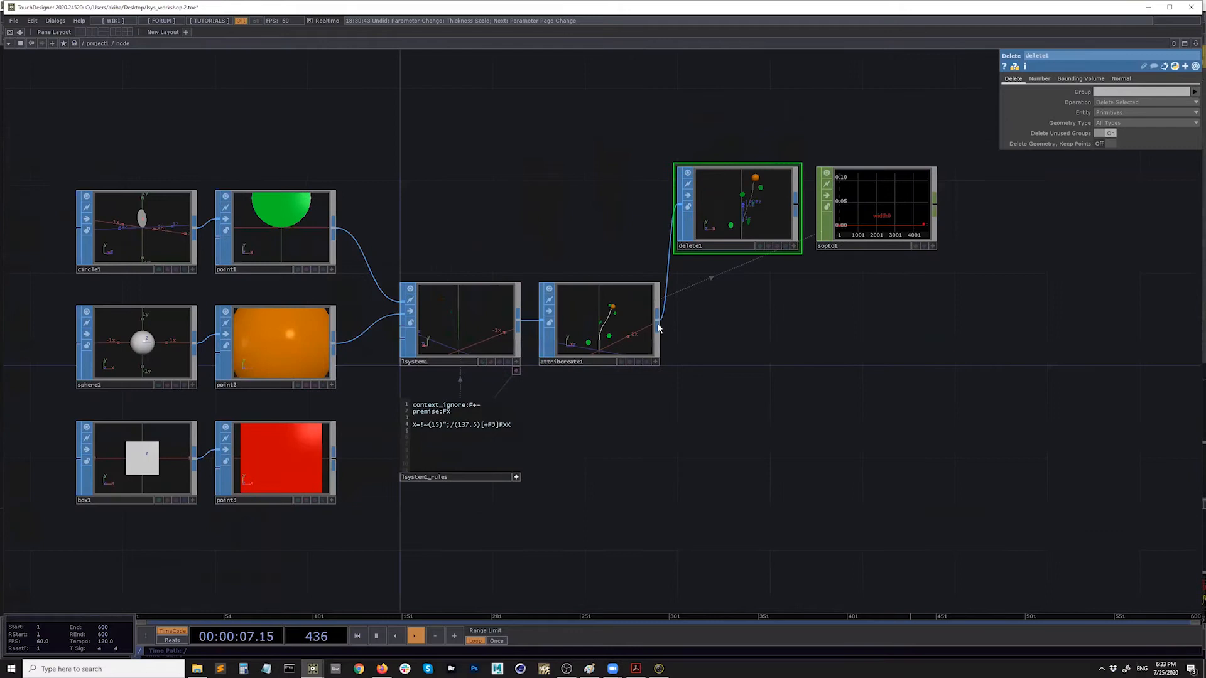
# Look up the primitive groups in lsystem1's node info and set delete1's Group to lsysJ and lsysK
pyautogui.middleClick(465, 333)
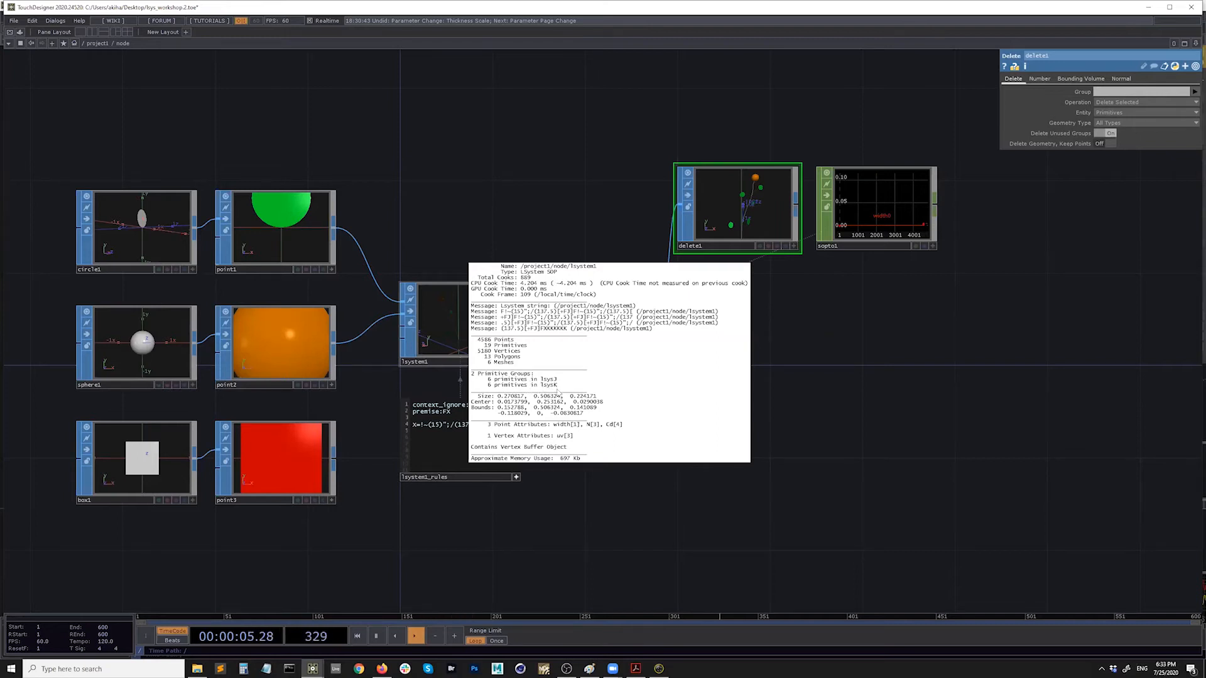
pyautogui.moveTo(558, 393); pyautogui.dragTo(735, 452, button='middle')
pyautogui.moveTo(797, 323); pyautogui.dragTo(732, 326)
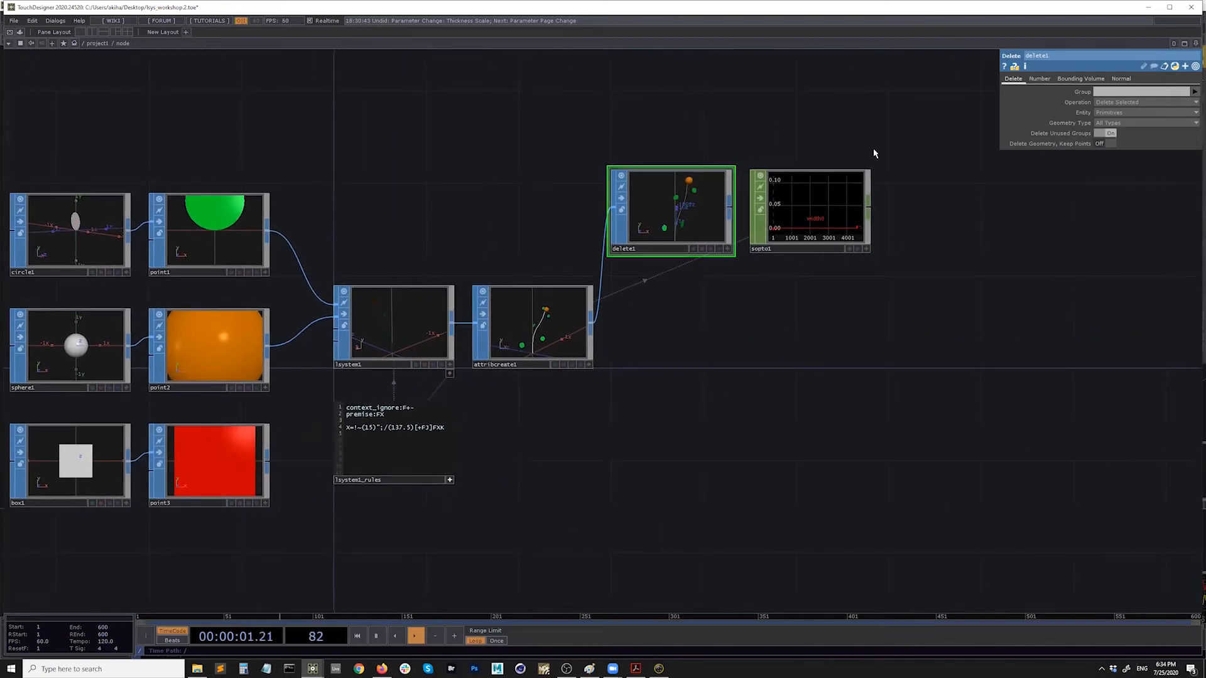
pyautogui.click(1194, 91)
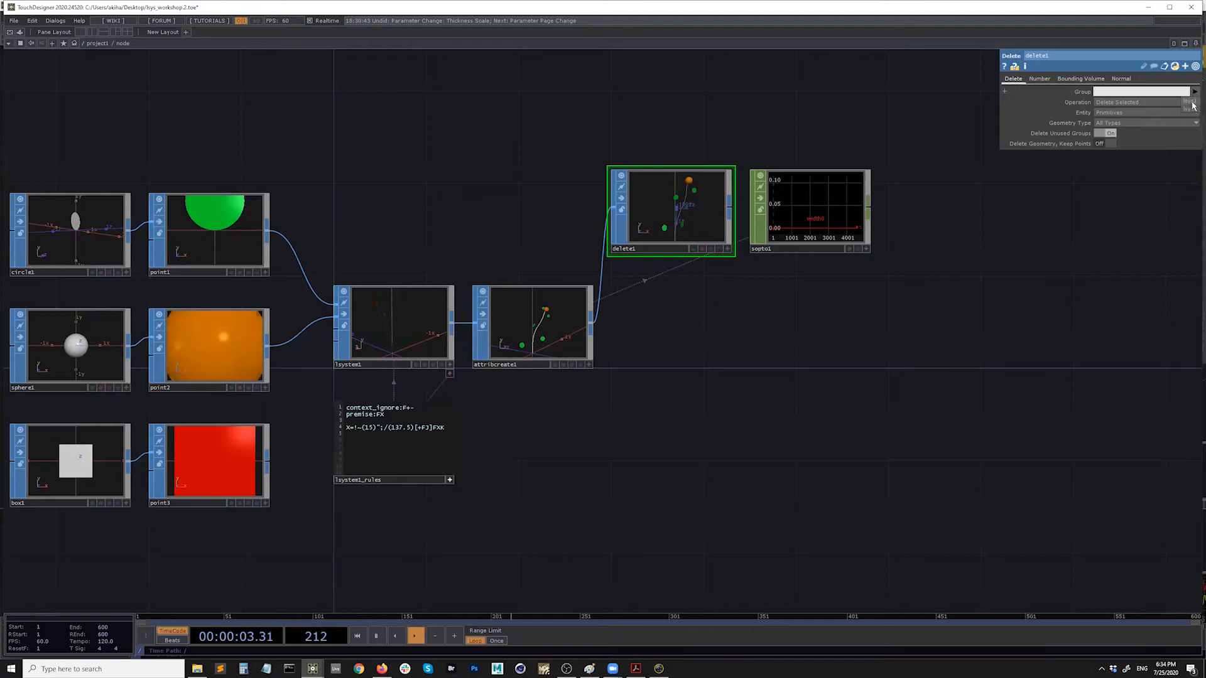
pyautogui.click(1192, 102)
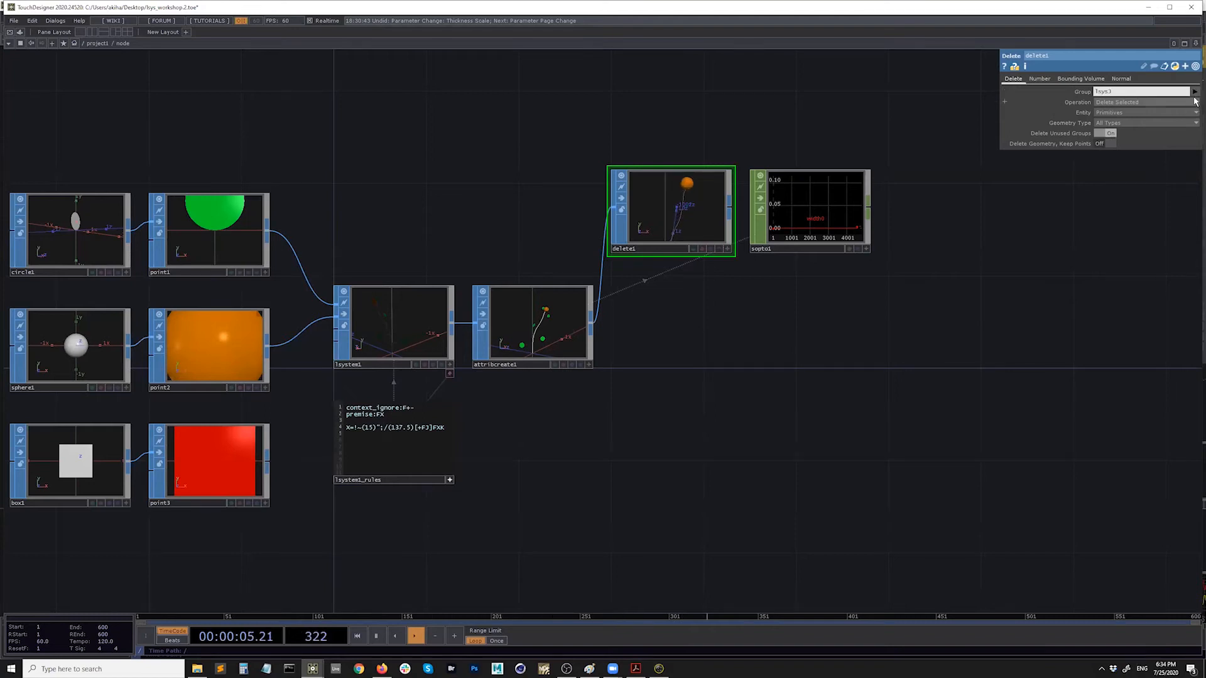
pyautogui.click(1192, 108)
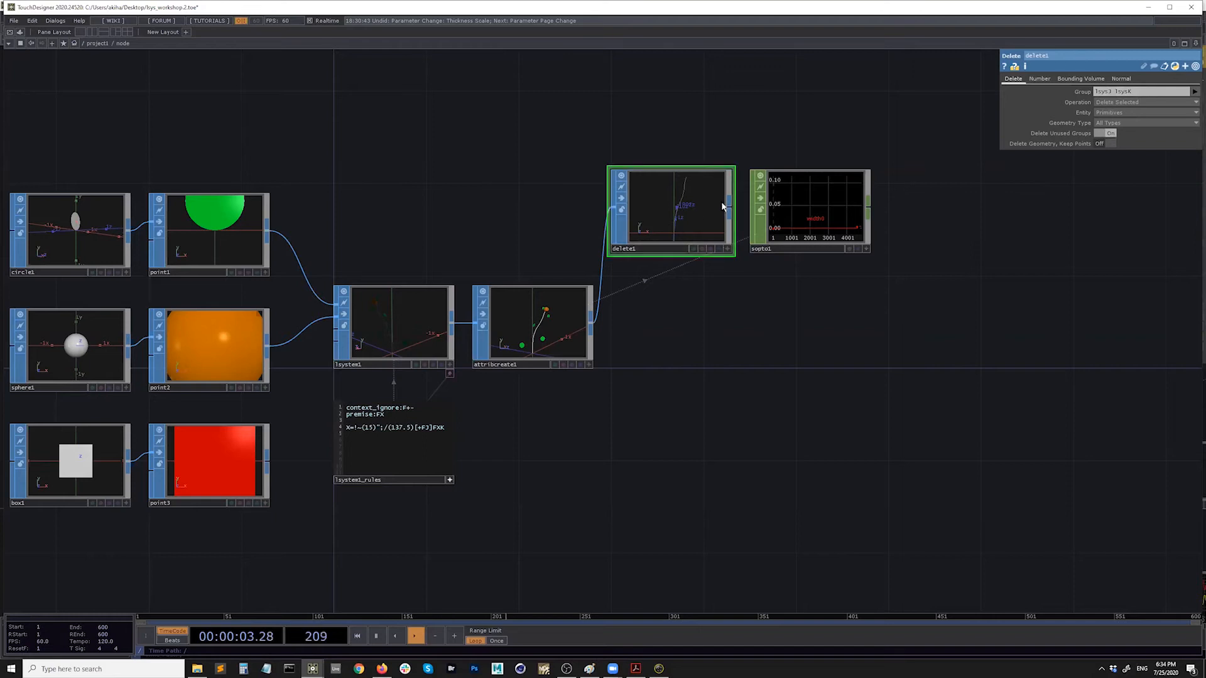
# Turn off delete1's active viewer and assign delete1 as sopto1's source SOP
pyautogui.scroll(5, 719, 209)
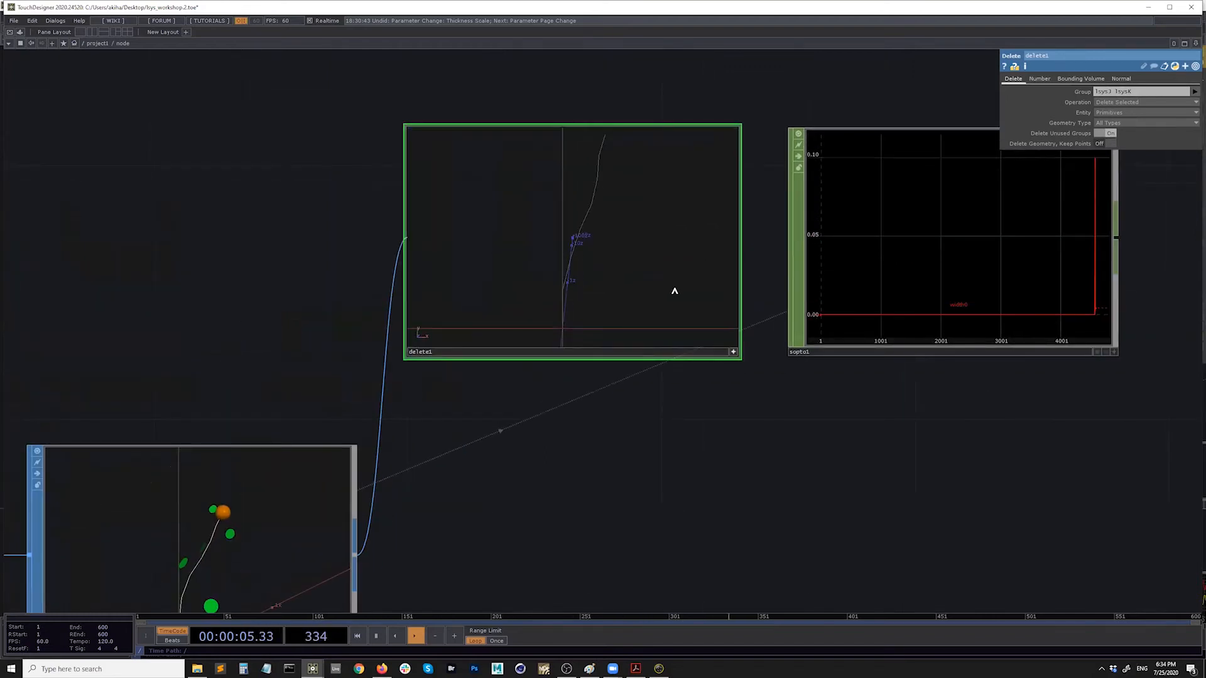
pyautogui.click(733, 352)
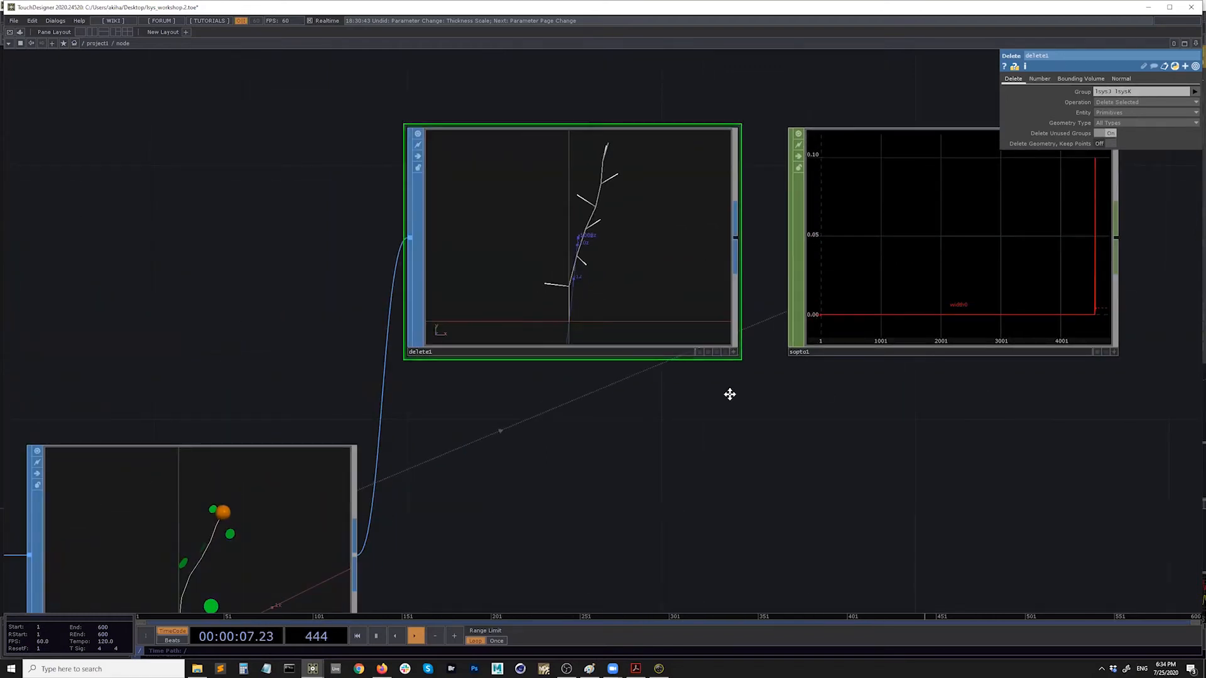
pyautogui.scroll(-6, 730, 395)
pyautogui.moveTo(503, 340); pyautogui.dragTo(471, 337)
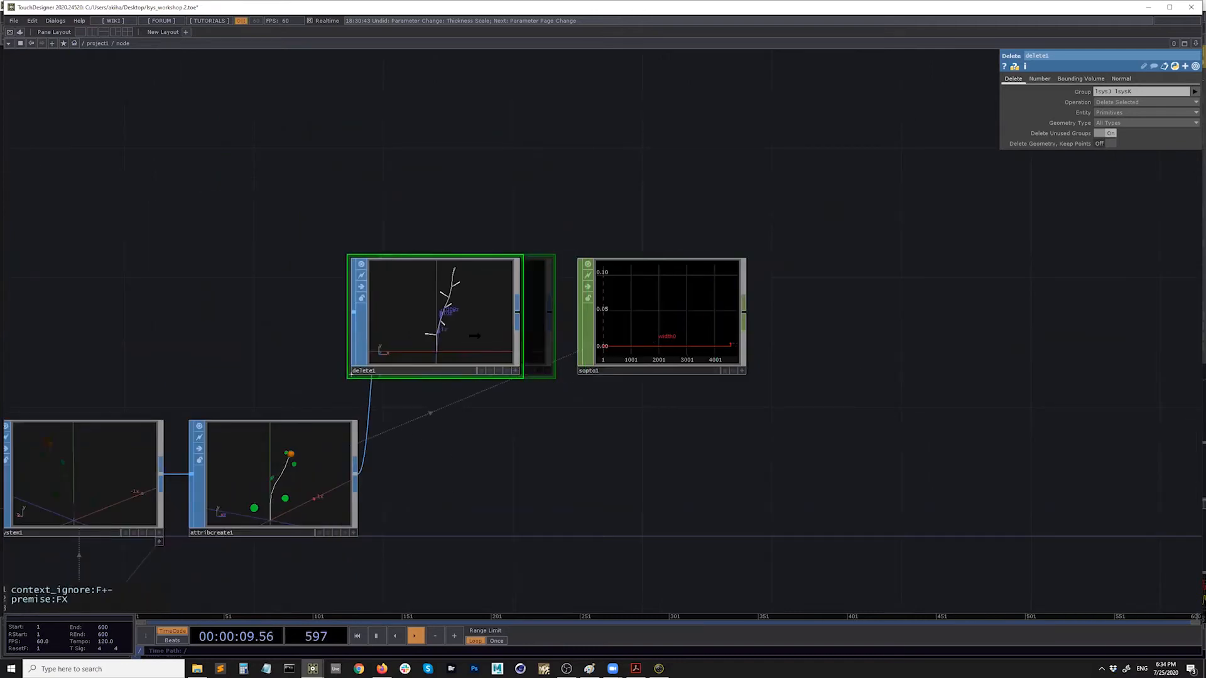
pyautogui.click(306, 499)
pyautogui.moveTo(464, 332); pyautogui.dragTo(629, 270)
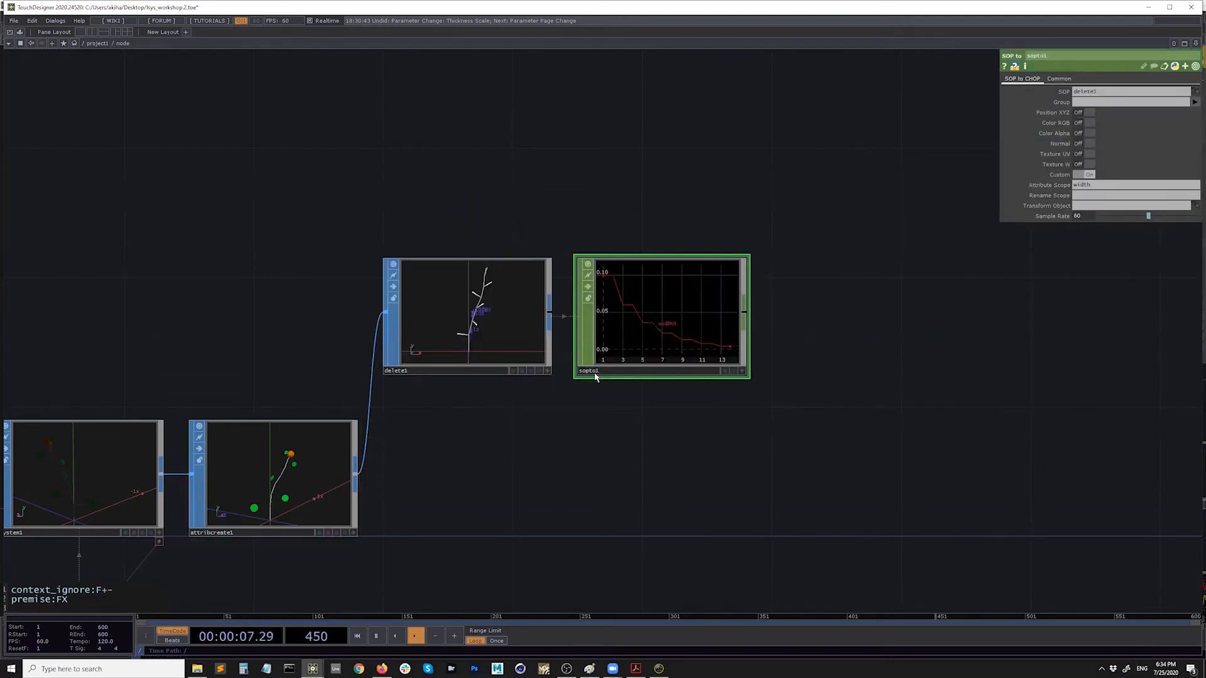
# Examine the width curve in sopto1's viewer and check delete1's node info
pyautogui.scroll(2, 679, 352)
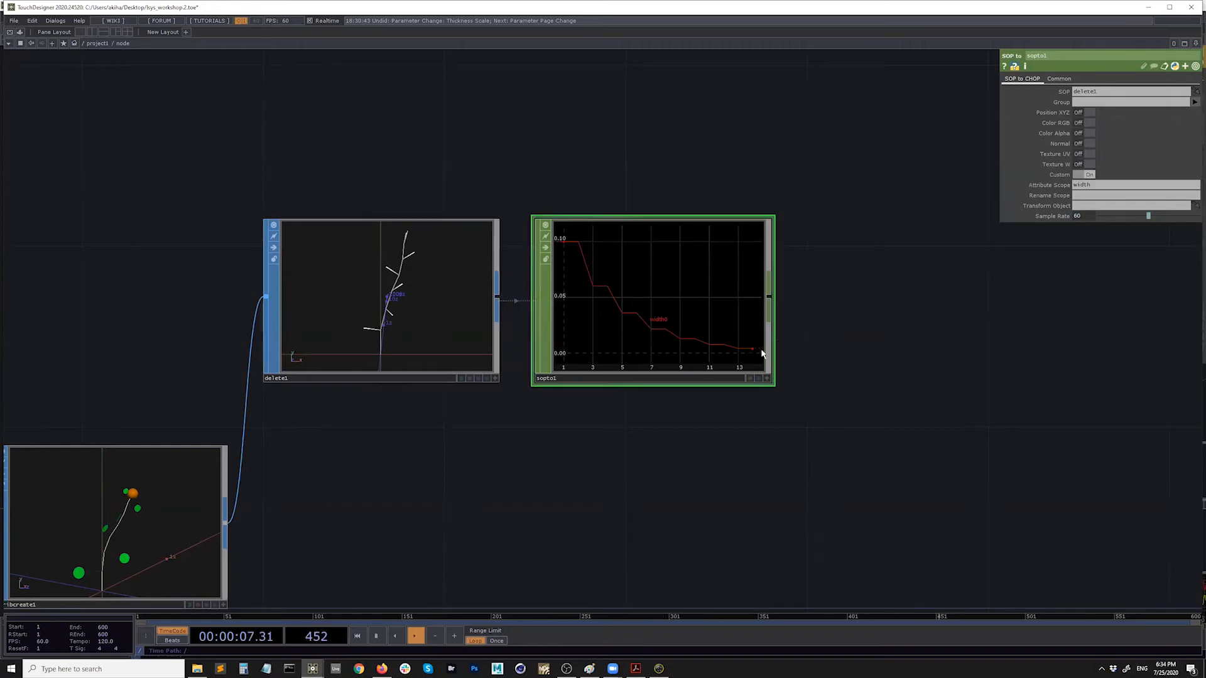
pyautogui.moveTo(829, 321); pyautogui.dragTo(764, 332)
pyautogui.moveTo(403, 347); pyautogui.dragTo(619, 378, button='middle')
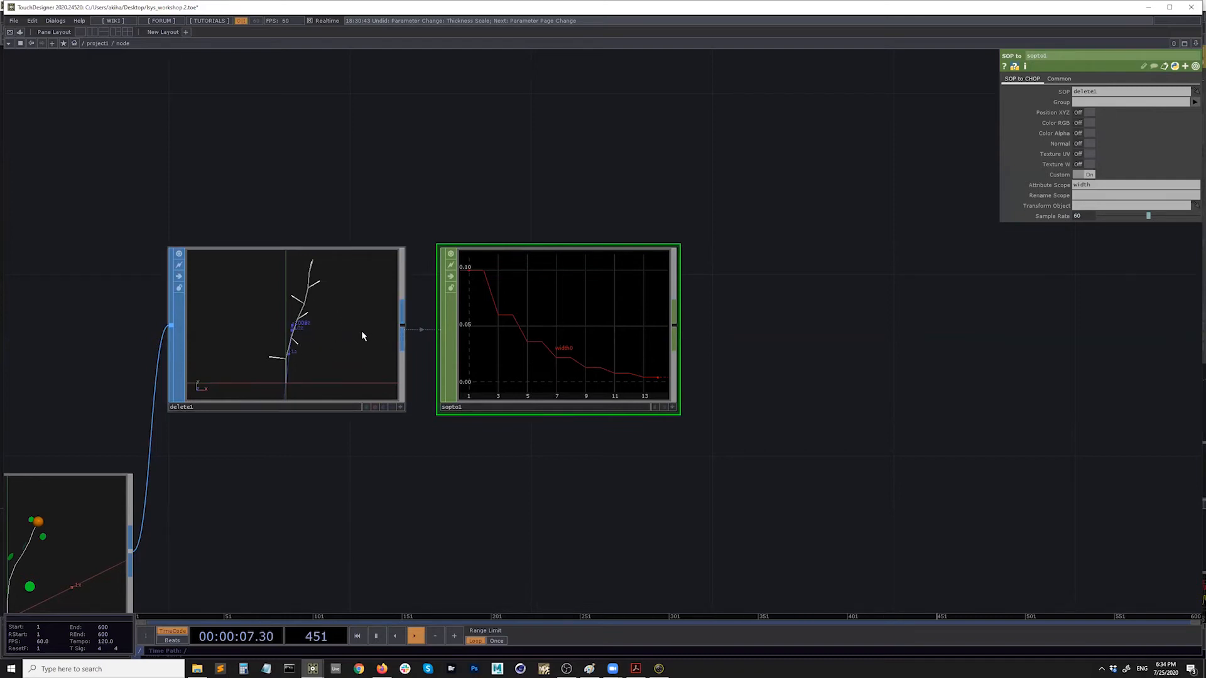
# Move sopto1 down and away from delete1, and add a Point SOP from delete1's output above and to its right
pyautogui.moveTo(515, 313); pyautogui.dragTo(742, 403)
pyautogui.rightClick(403, 322)
pyautogui.write('po')
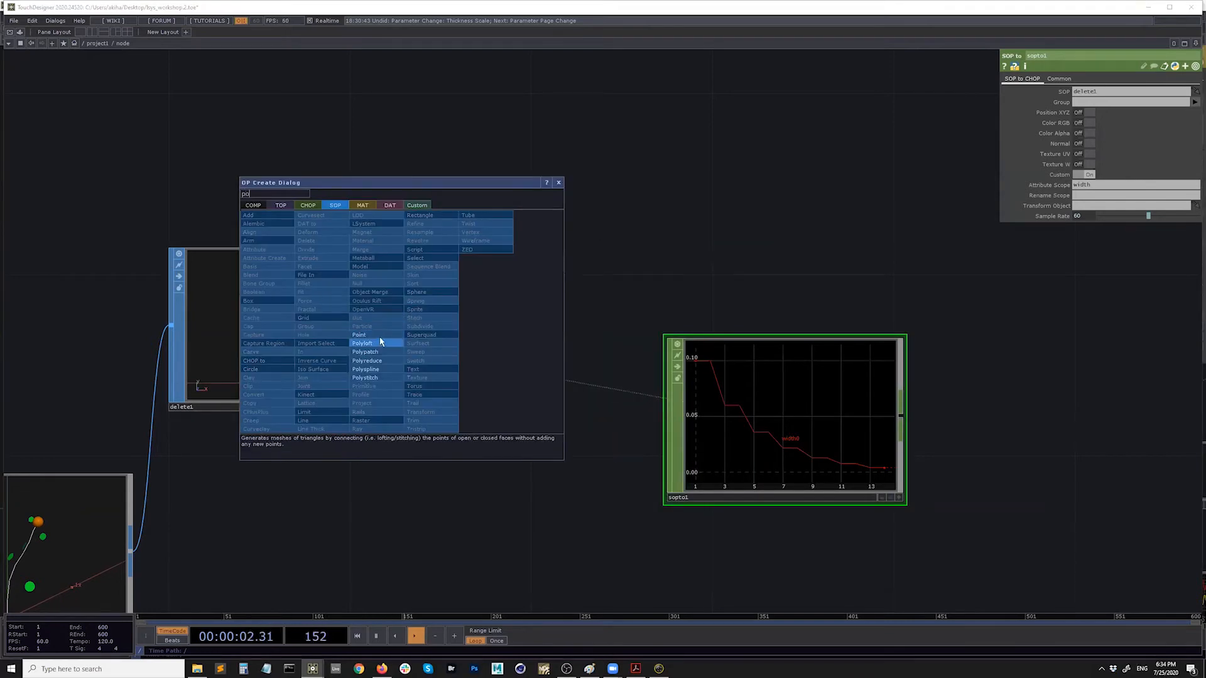
pyautogui.click(367, 335)
pyautogui.click(443, 113)
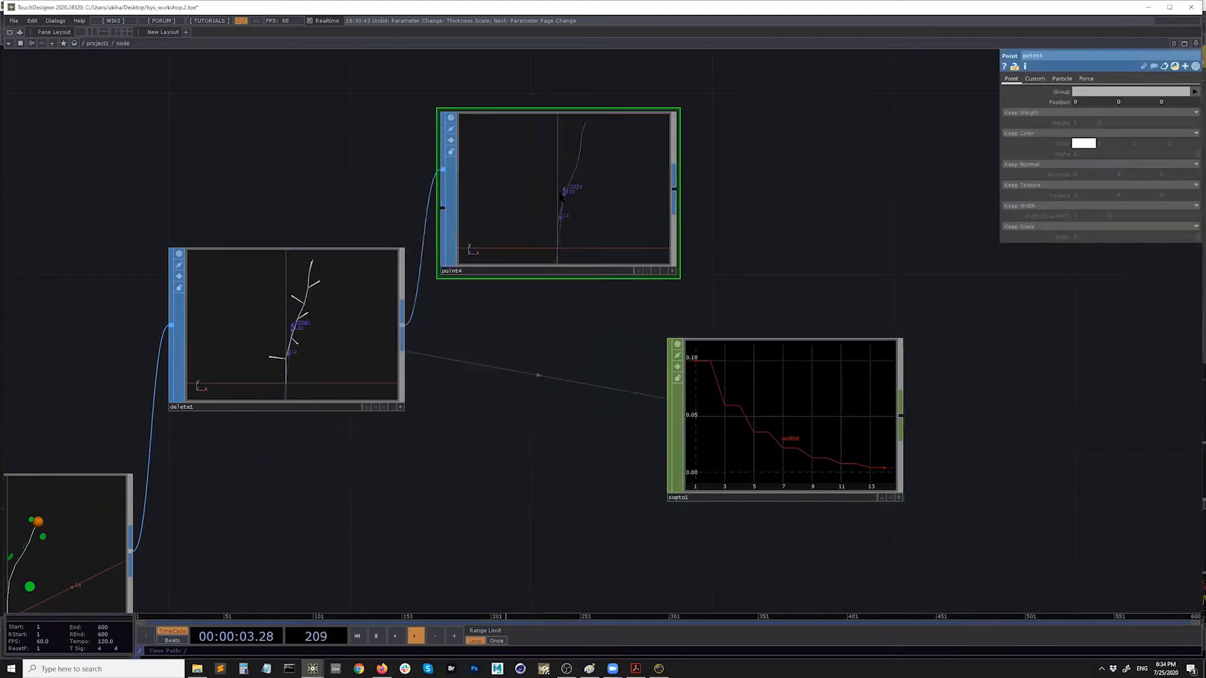
# Set point4 to Add Color with a light blue (0, 0.733333, 1) and turn off its active viewer
pyautogui.click(1052, 133)
pyautogui.click(1024, 144)
pyautogui.click(1084, 143)
pyautogui.click(1109, 102)
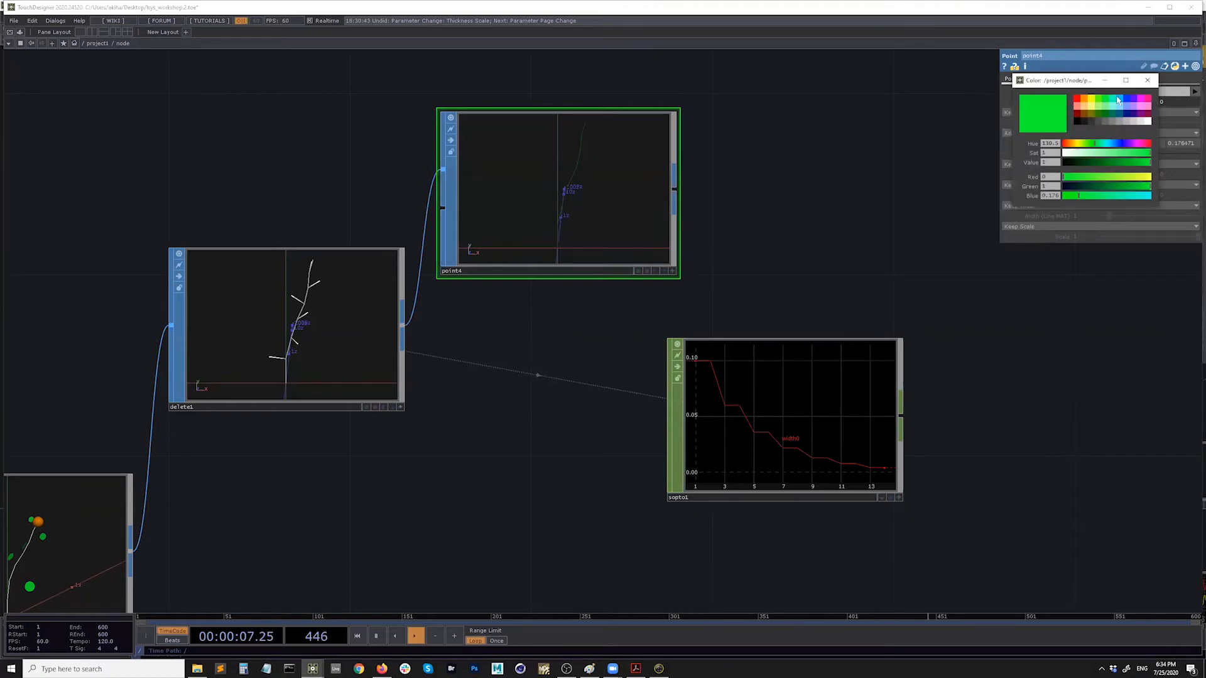
pyautogui.click(1138, 103)
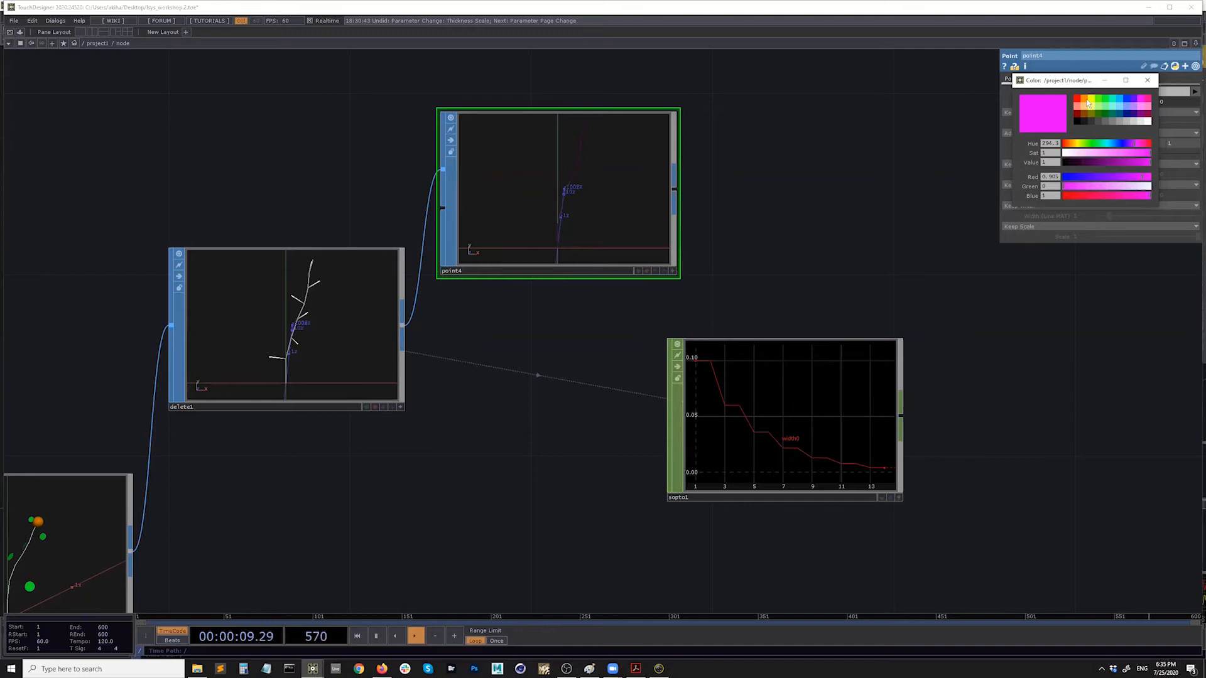
pyautogui.click(1120, 101)
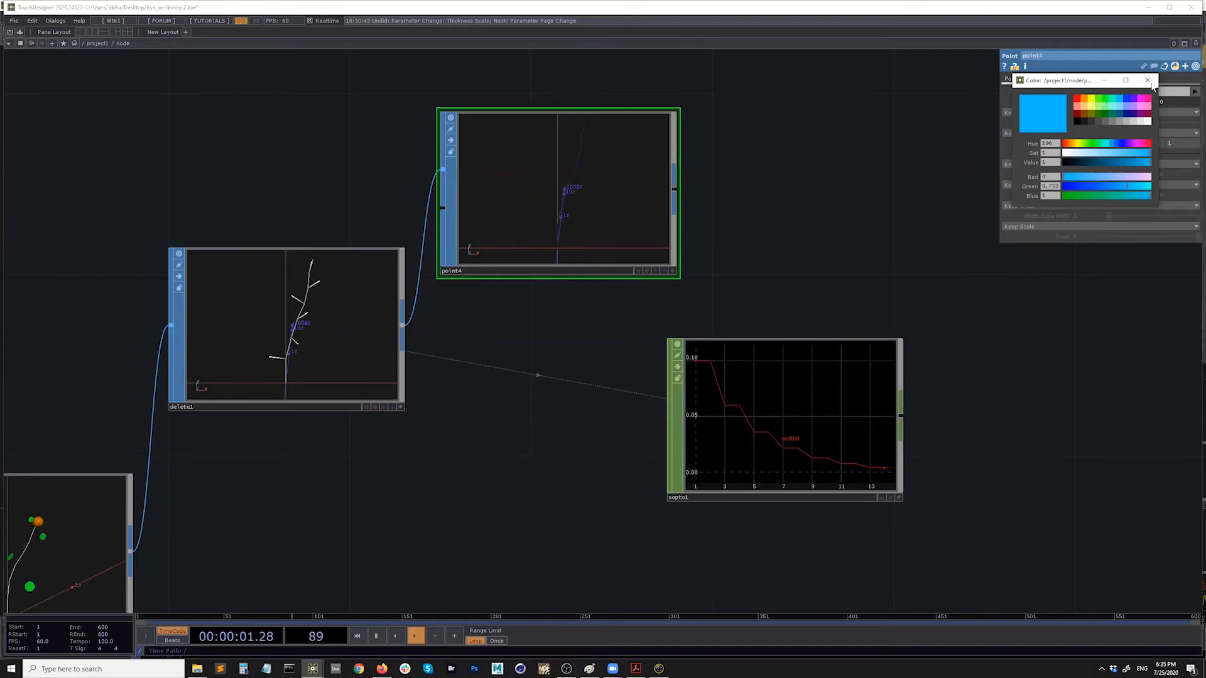
pyautogui.click(1147, 80)
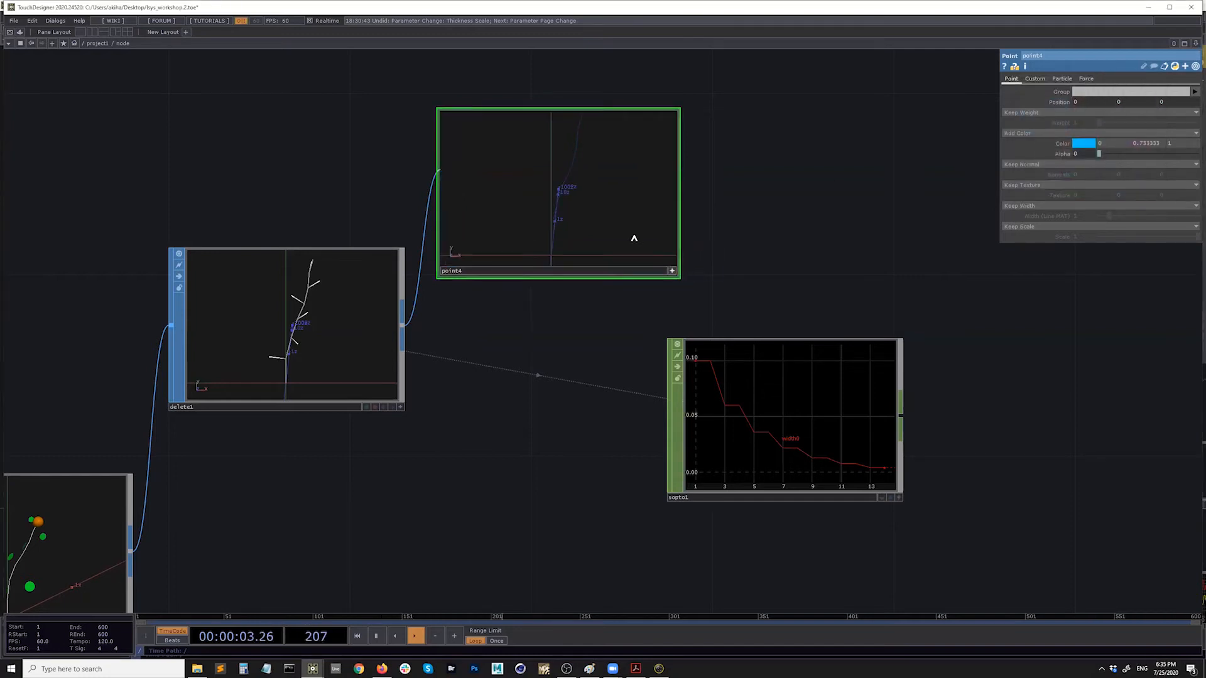
pyautogui.scroll(-5, 587, 183)
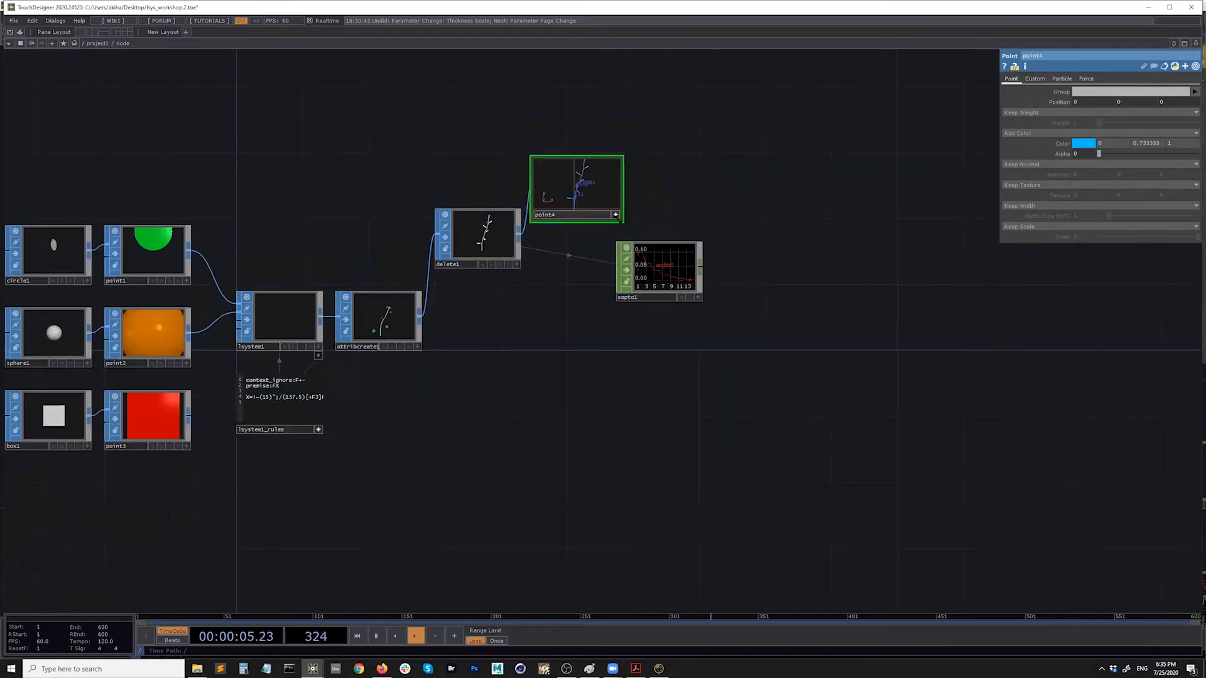
pyautogui.click(617, 216)
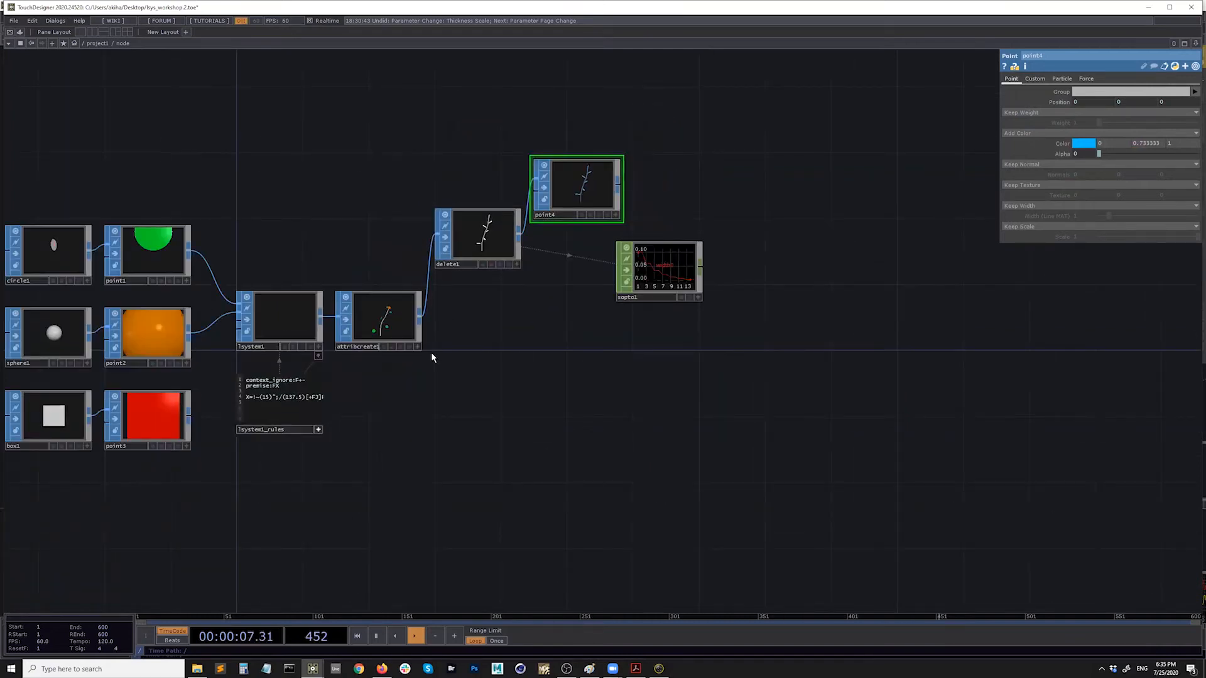
# Duplicate delete1 directly below it on attribcreate1's output, move sopto1 farther away, and align point4 beside delete1
pyautogui.click(482, 248)
pyautogui.hotkey('ctrl', 'c')
pyautogui.hotkey('ctrl', 'v')
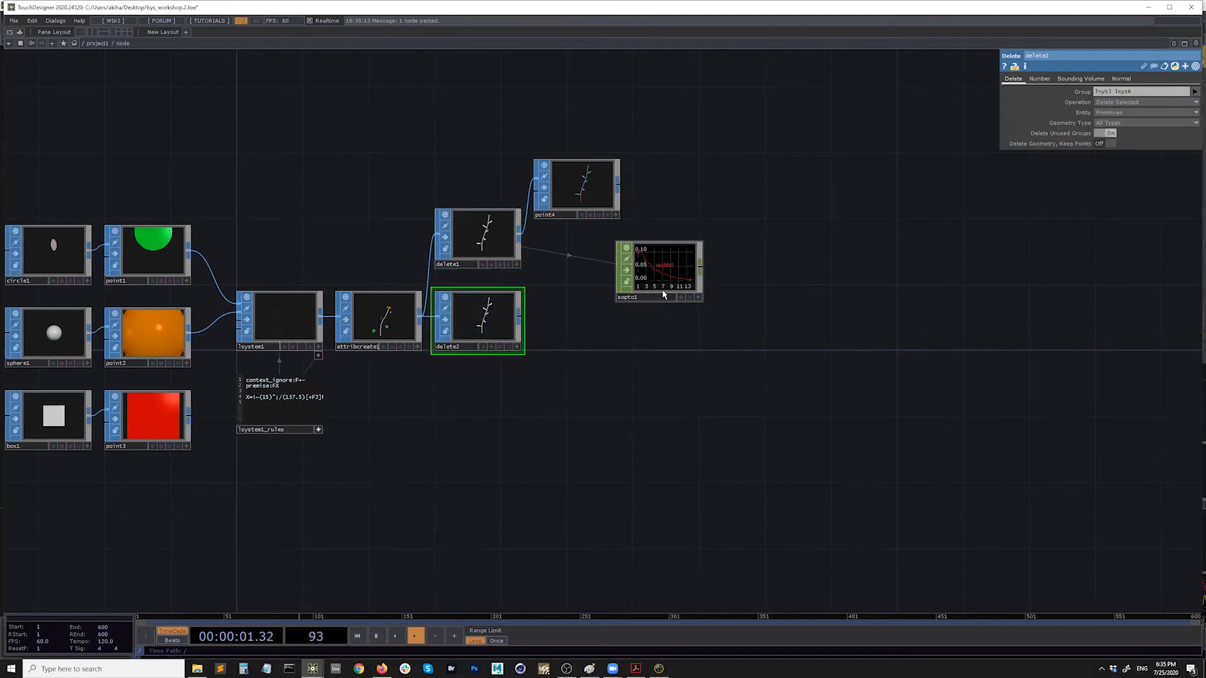
pyautogui.moveTo(814, 270); pyautogui.dragTo(816, 271)
pyautogui.moveTo(592, 198); pyautogui.dragTo(593, 250)
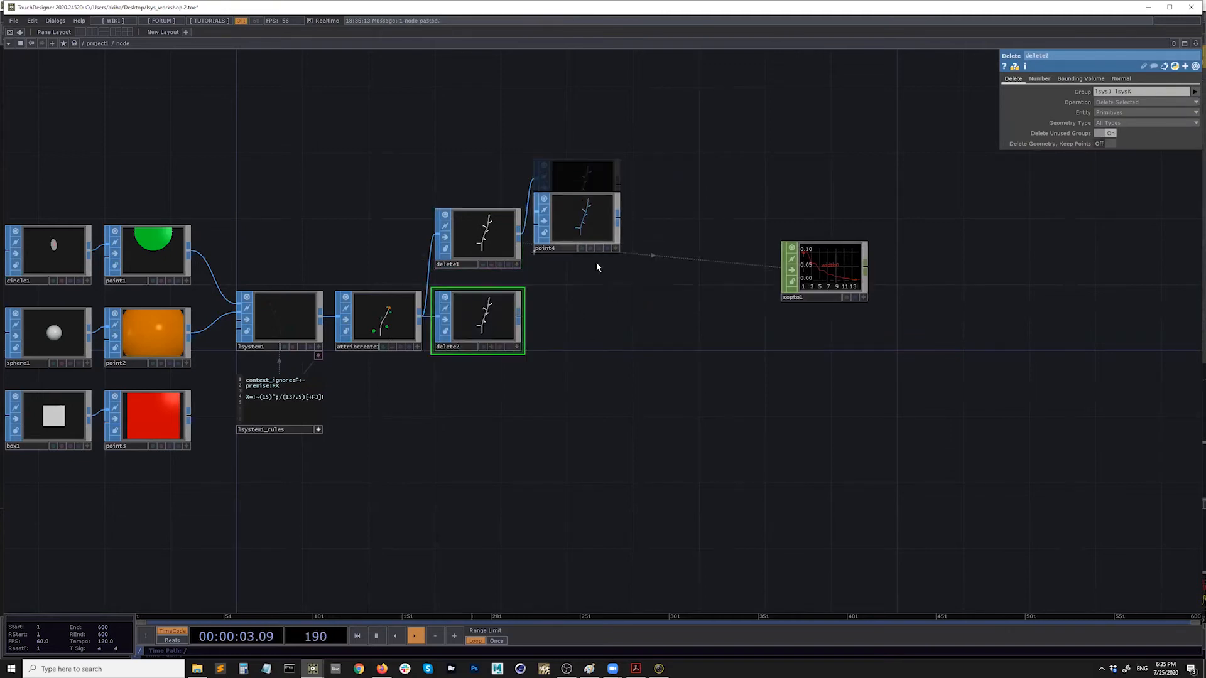
# Set delete2's Group to lsysJ only and its Operation to Delete Non-Selected
pyautogui.click(1115, 93)
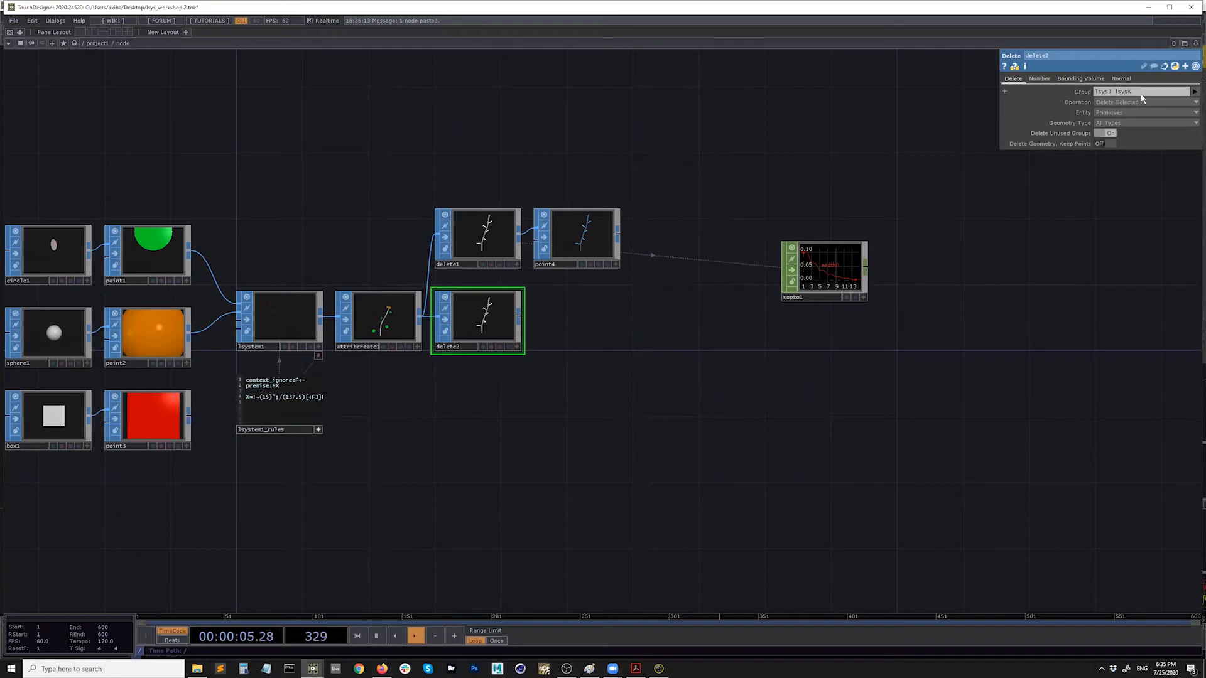
pyautogui.doubleClick(1116, 93)
pyautogui.press('BackSpace')
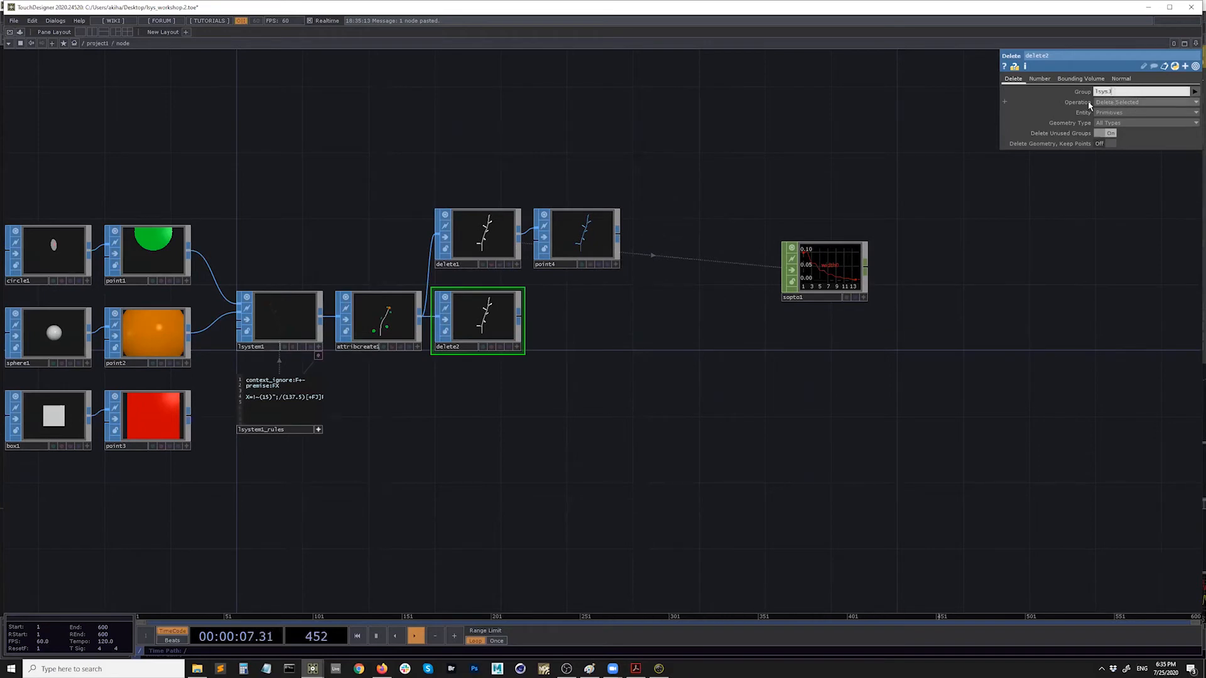
pyautogui.press('Return')
pyautogui.click(1113, 103)
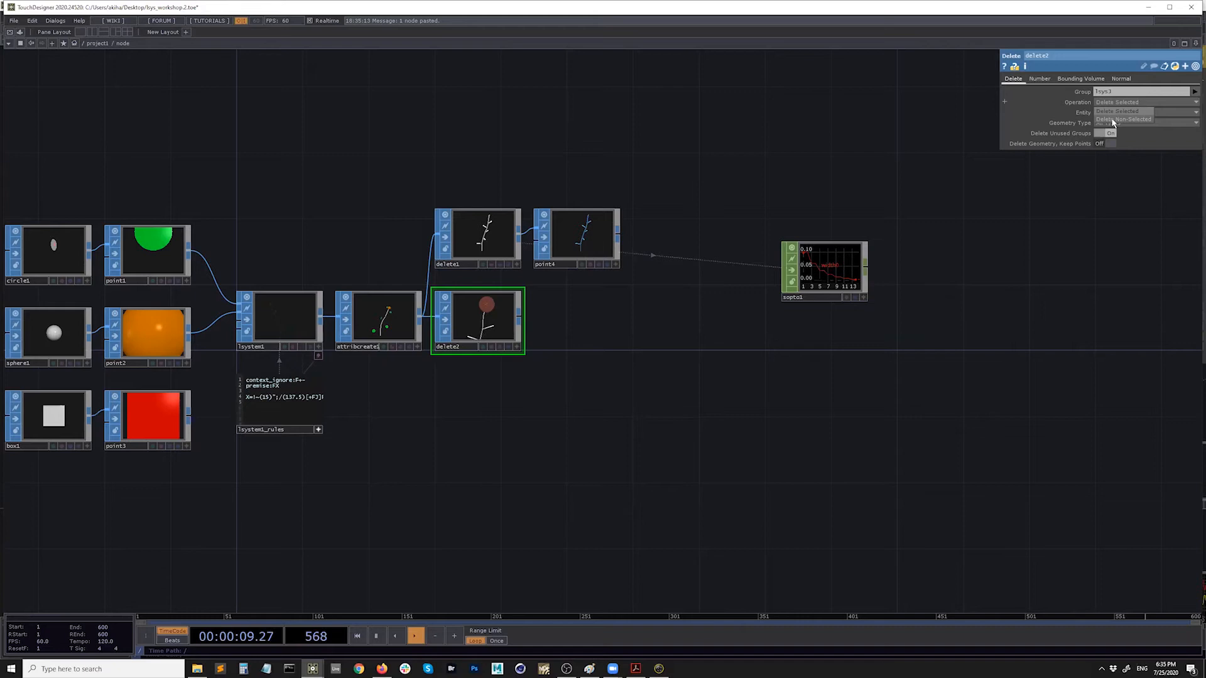
pyautogui.click(1124, 119)
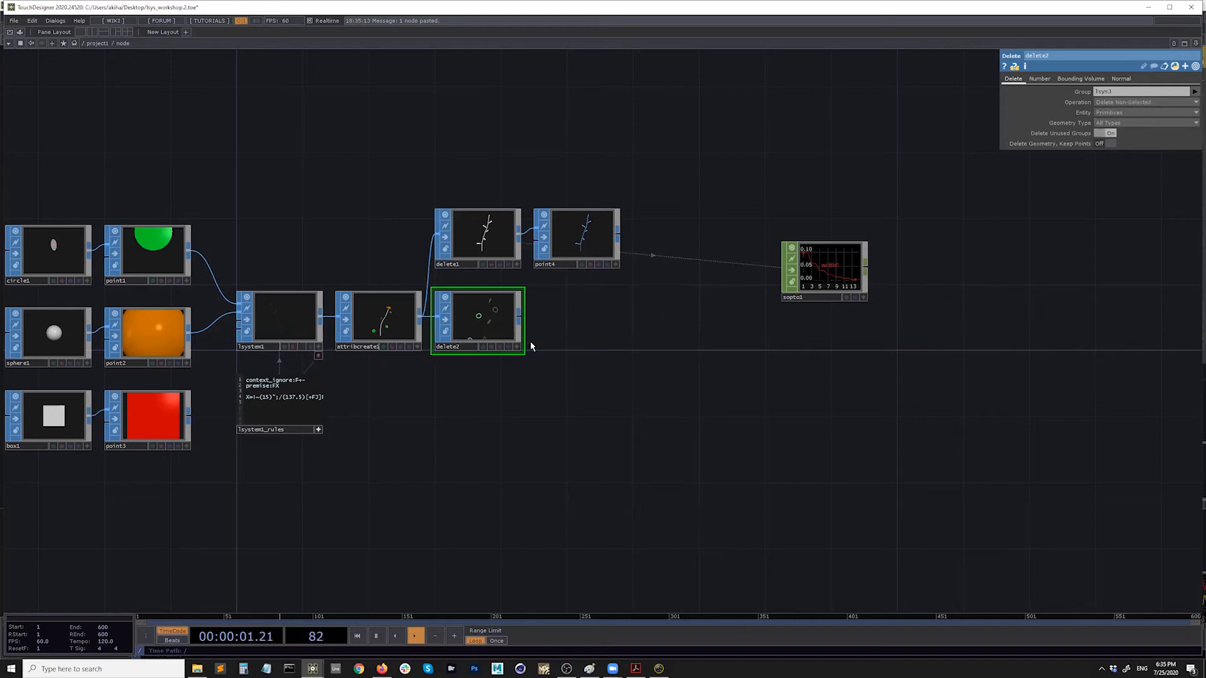
pyautogui.scroll(4, 566, 344)
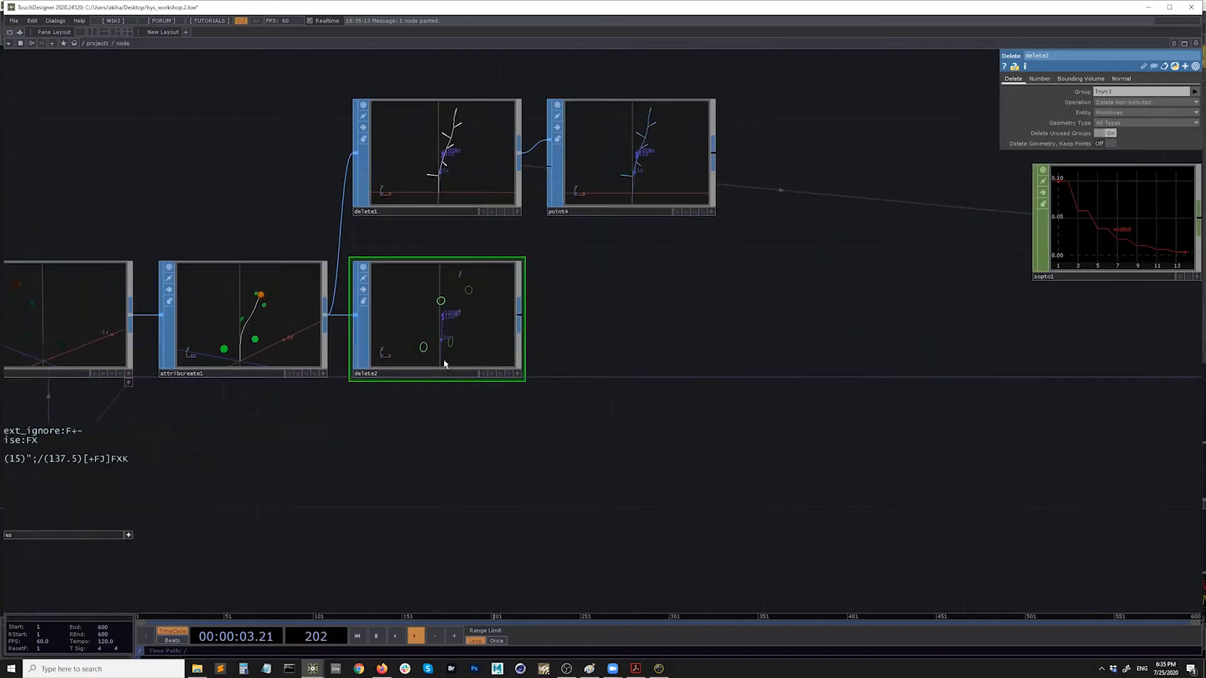
# Duplicate delete2 directly below it on attribcreate1's output and set the copy's Group to lsysK
pyautogui.hotkey('ctrl', 'c')
pyautogui.hotkey('ctrl', 'v')
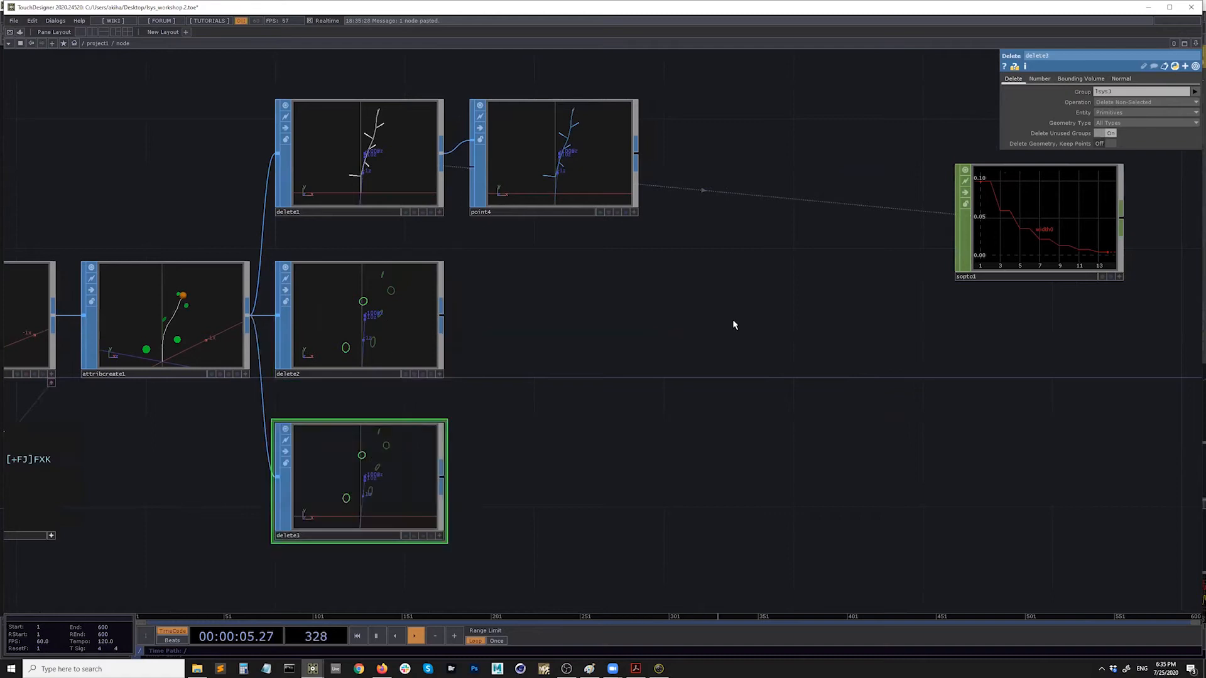
pyautogui.click(1123, 93)
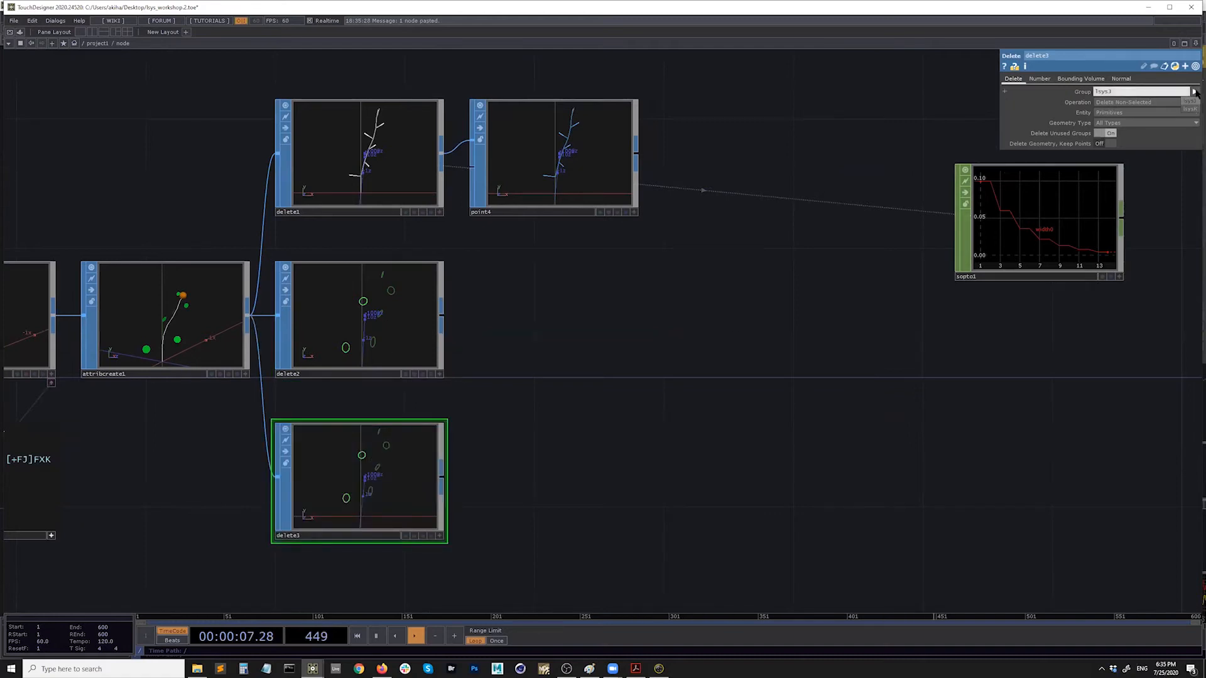
pyautogui.moveTo(1109, 93); pyautogui.dragTo(1118, 92)
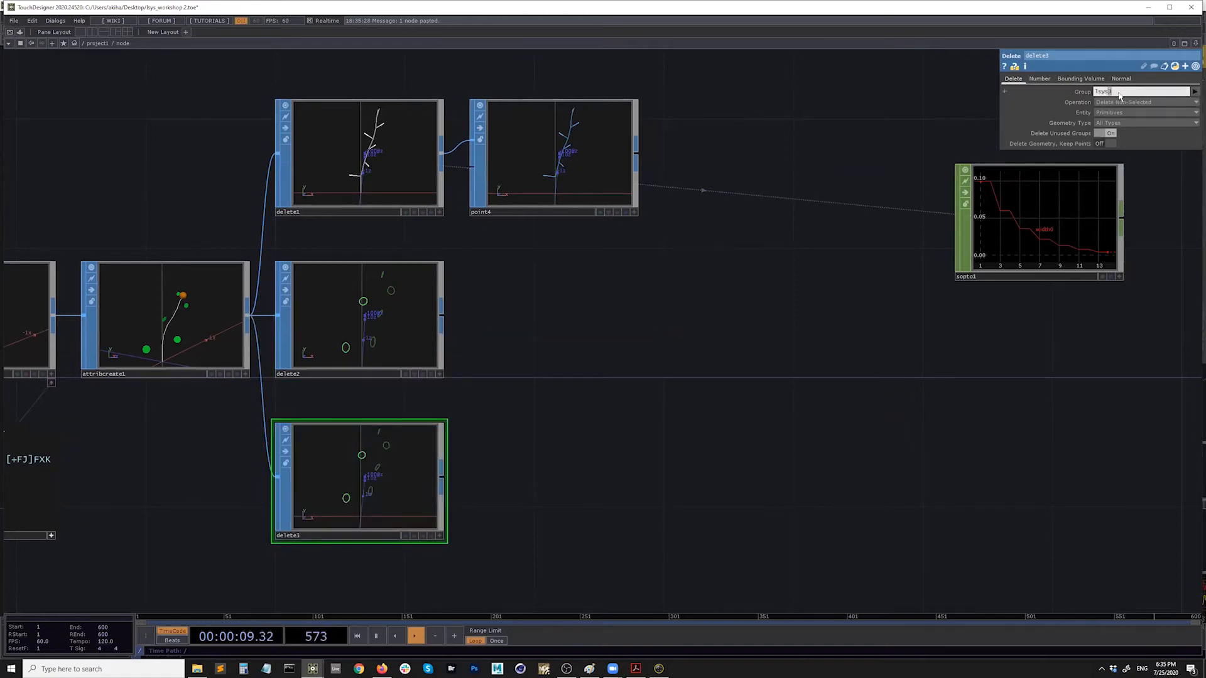
pyautogui.write('K')
pyautogui.press('Return')
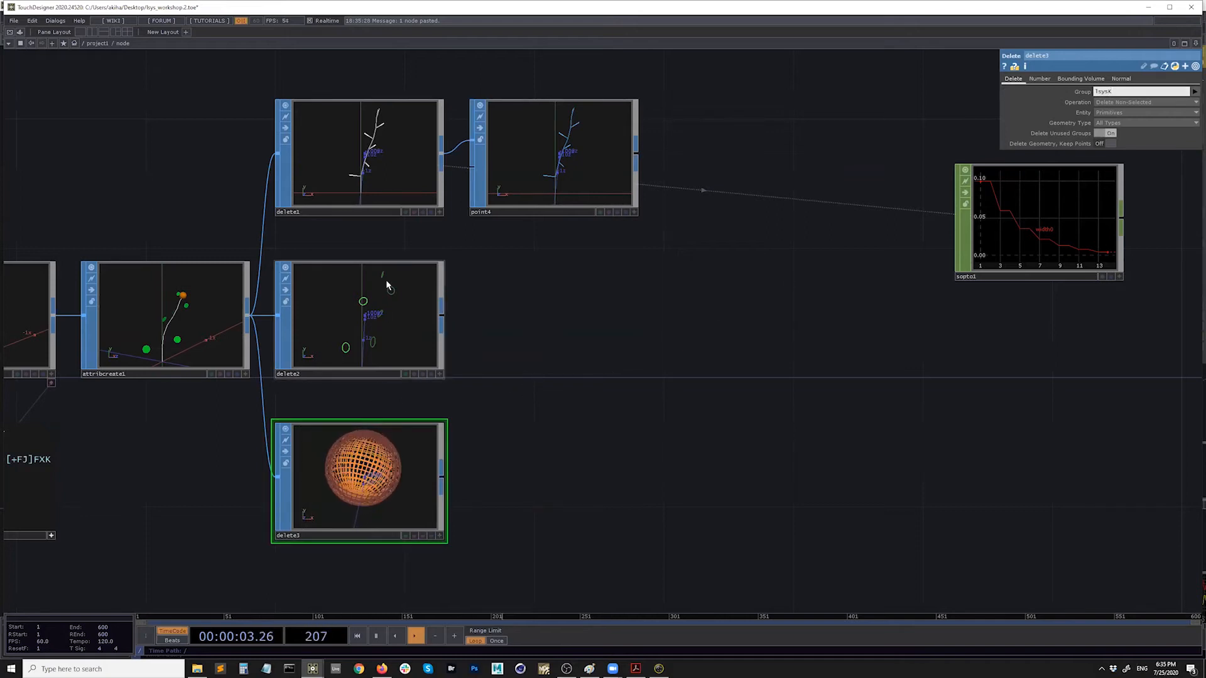
# Add a Merge SOP from point4's output and connect delete2 and delete3 into it as well
pyautogui.moveTo(390, 337); pyautogui.dragTo(532, 404, button='middle')
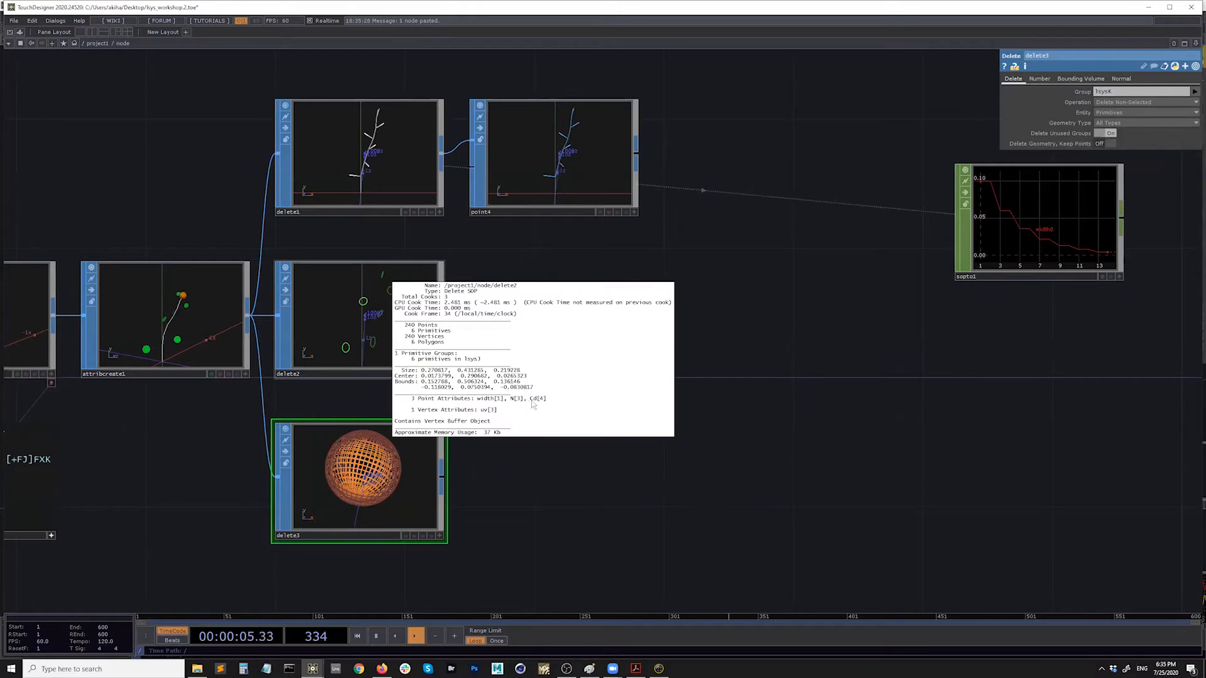
pyautogui.moveTo(461, 478); pyautogui.dragTo(477, 495, button='middle')
pyautogui.moveTo(650, 412); pyautogui.dragTo(572, 420)
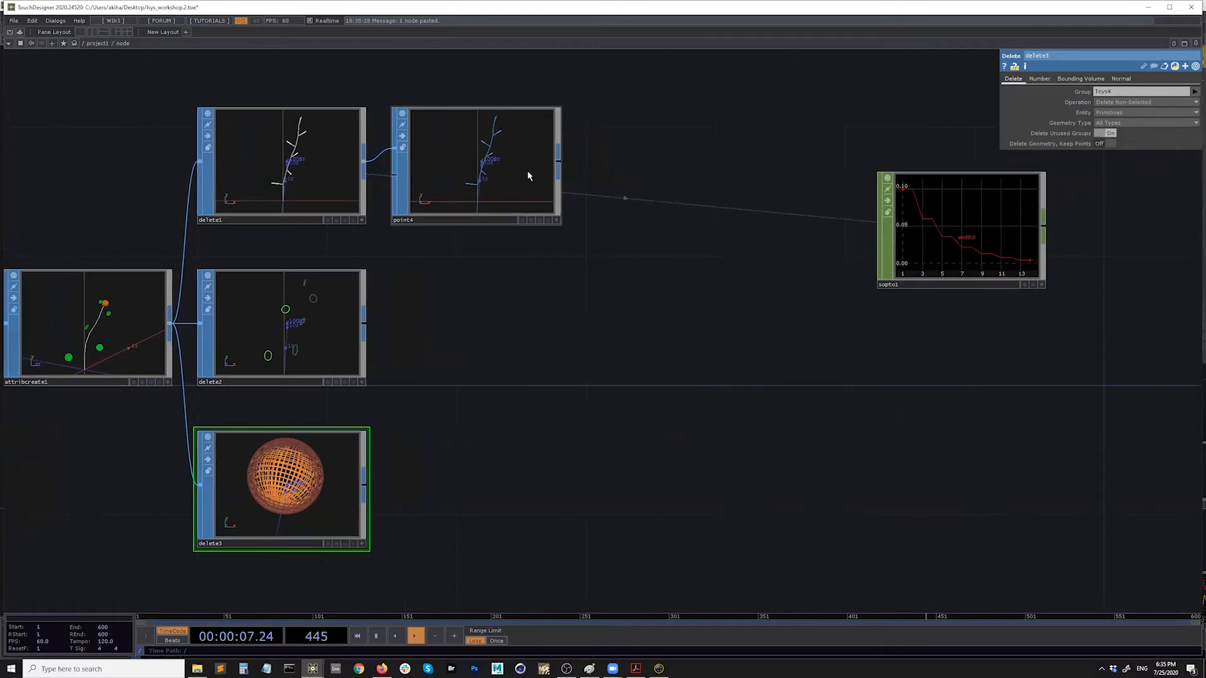
pyautogui.rightClick(559, 165)
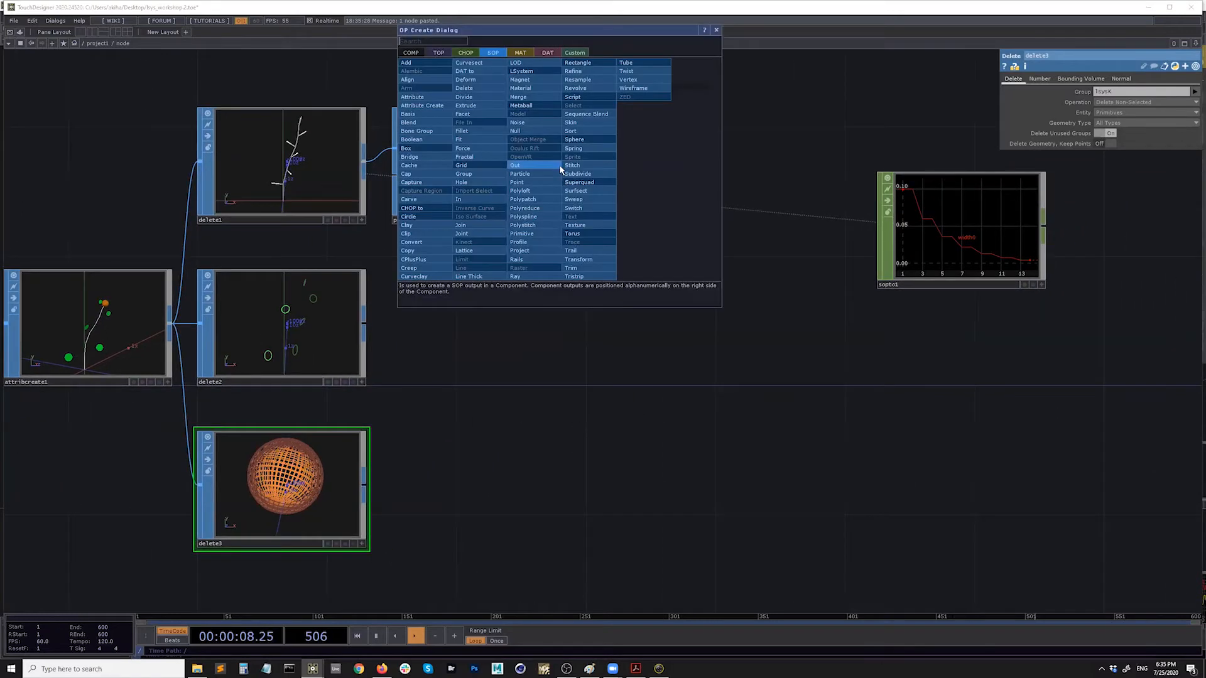
pyautogui.click(551, 107)
pyautogui.click(705, 326)
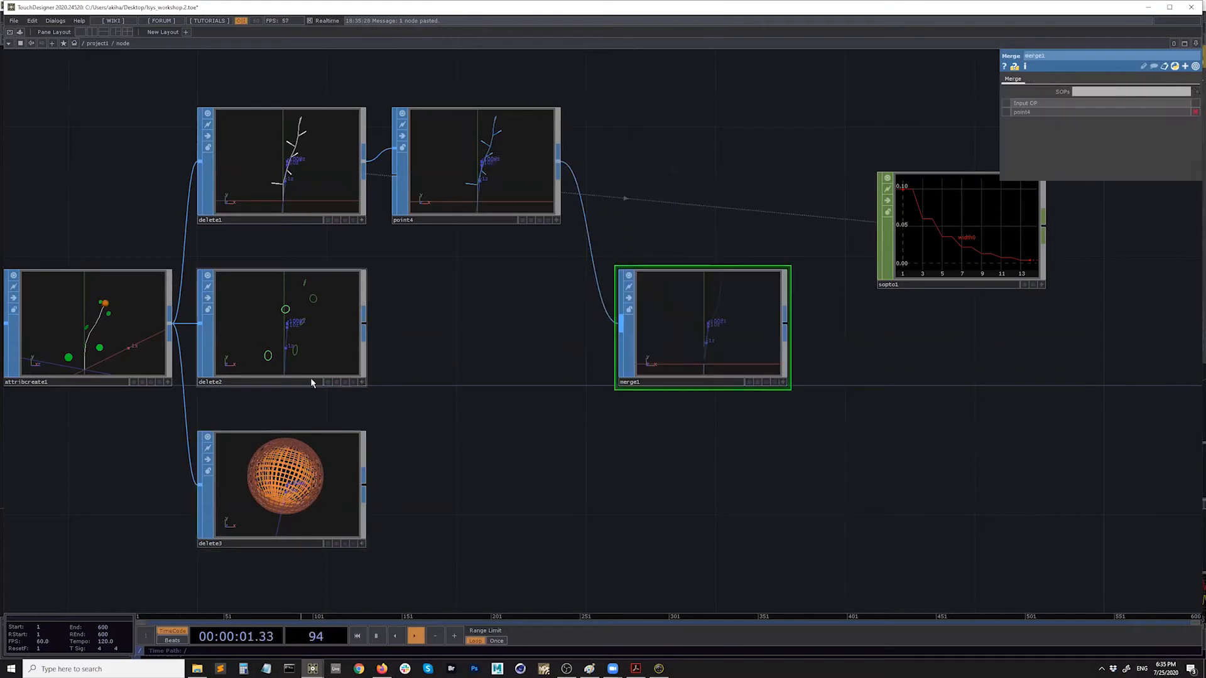
pyautogui.moveTo(364, 323); pyautogui.dragTo(614, 330)
pyautogui.moveTo(364, 485); pyautogui.dragTo(620, 332)
# Examine the merged branches, leaves and flower in merge1's active viewer, orbiting around the plant
pyautogui.click(498, 173)
pyautogui.click(762, 352)
pyautogui.scroll(5, 787, 371)
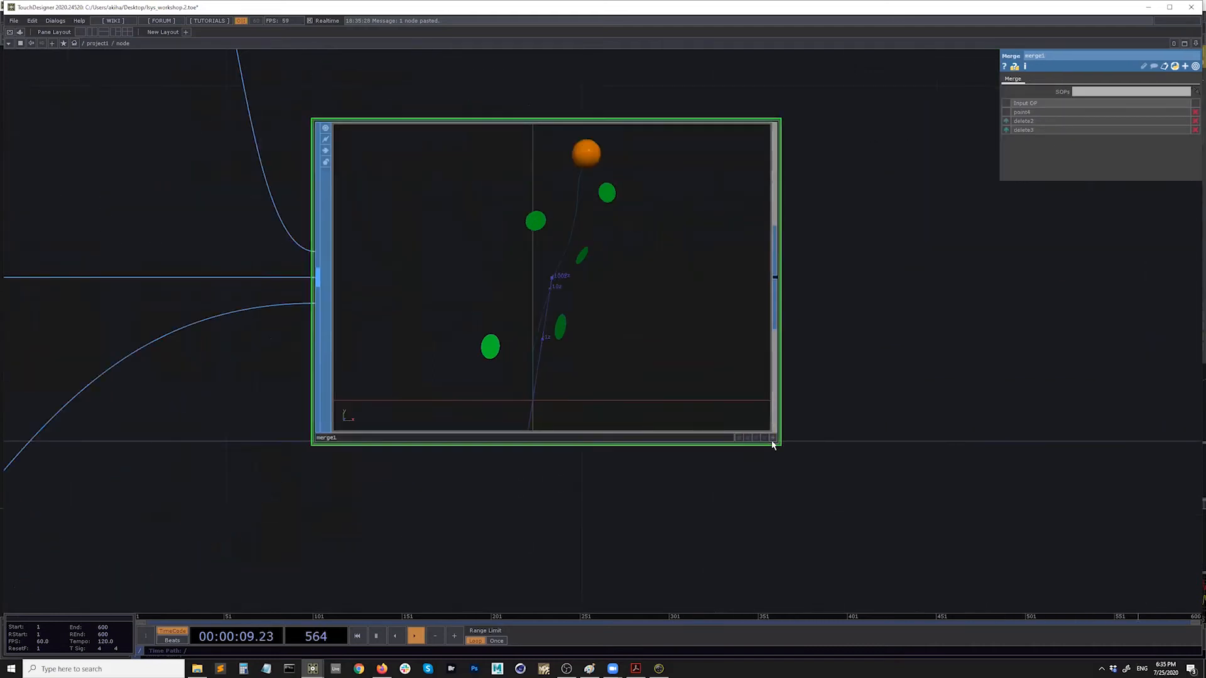
pyautogui.click(773, 438)
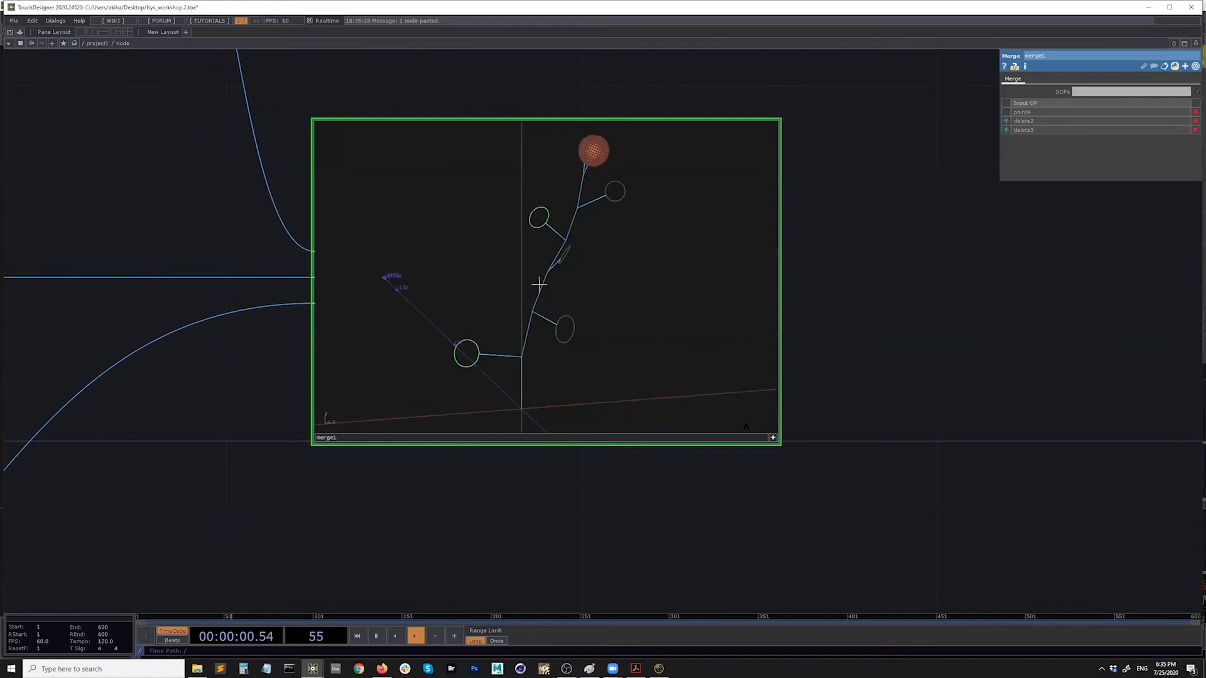
pyautogui.click(681, 302)
pyautogui.scroll(-5, 680, 302)
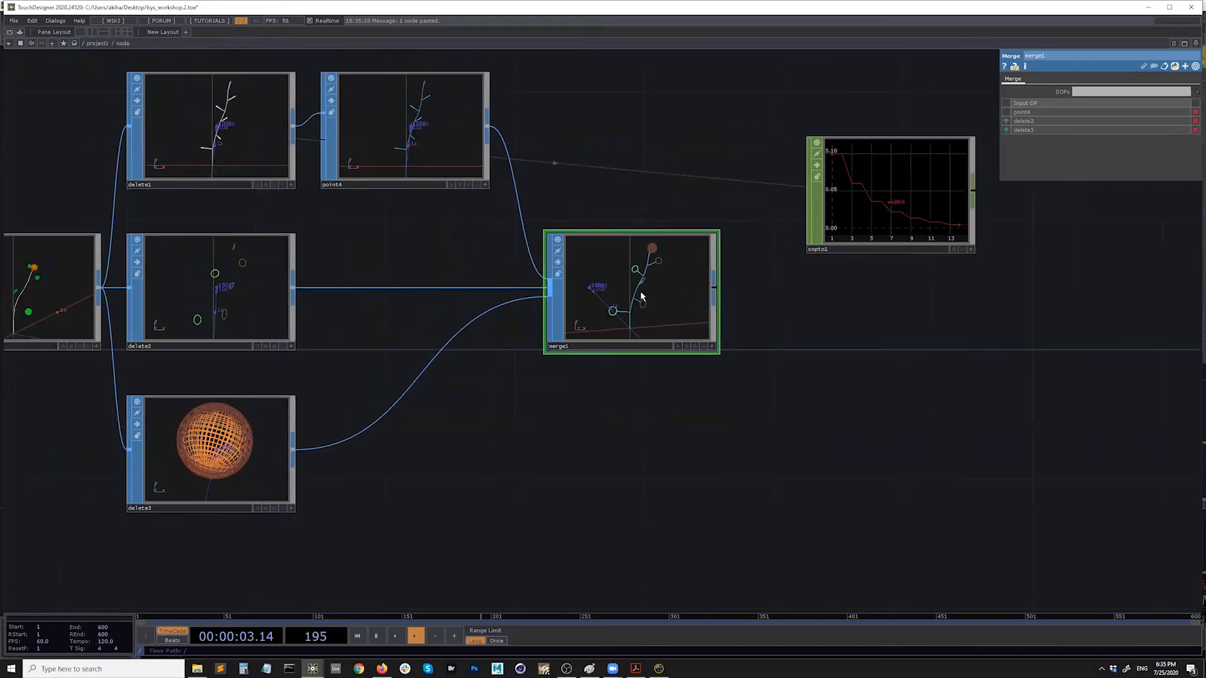
pyautogui.moveTo(676, 386); pyautogui.dragTo(646, 432)
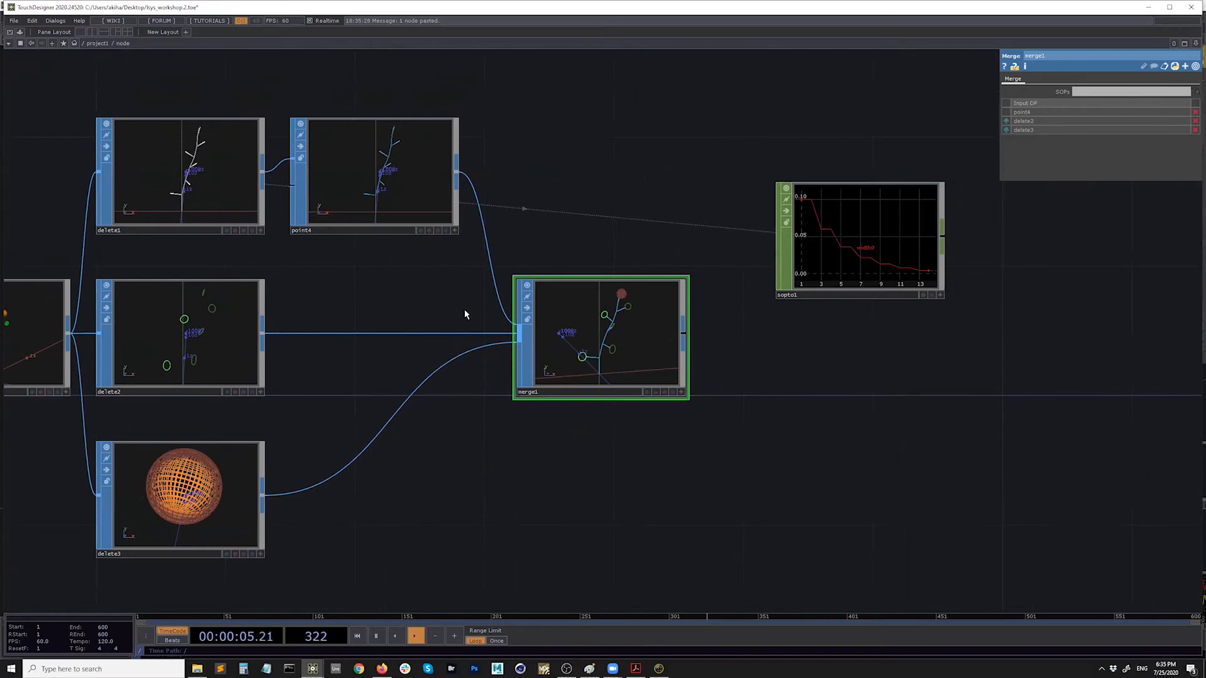
# Move sopto1 to directly above delete1
pyautogui.moveTo(679, 211); pyautogui.dragTo(672, 350)
pyautogui.scroll(-3, 672, 350)
pyautogui.moveTo(867, 390); pyautogui.dragTo(372, 181)
pyautogui.scroll(2, 357, 202)
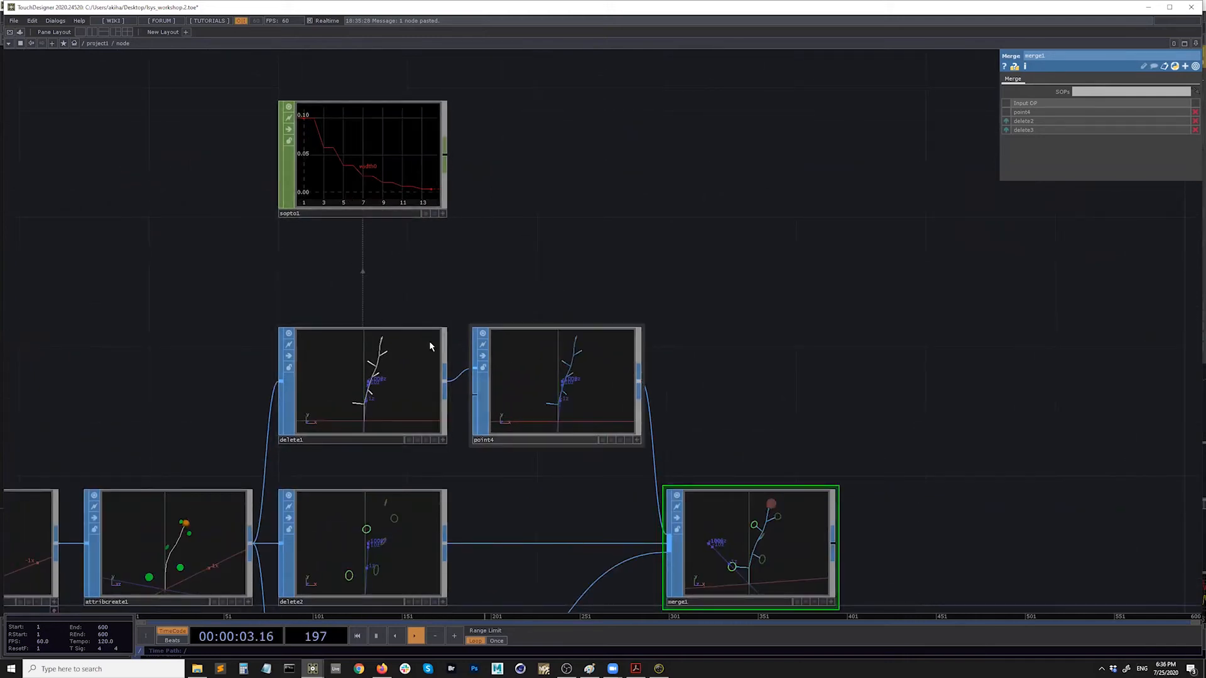
pyautogui.scroll(-2, 364, 302)
pyautogui.moveTo(672, 245); pyautogui.dragTo(484, 456, button='right')
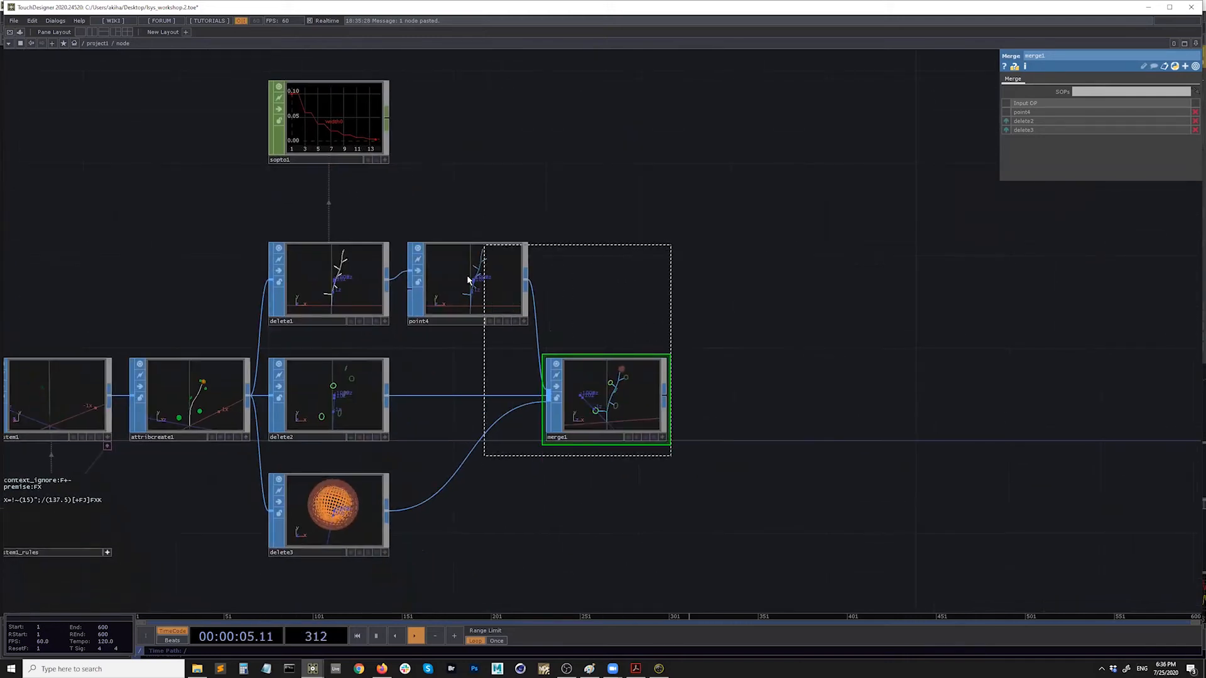
pyautogui.moveTo(466, 274)
pyautogui.mouseDown()
pyautogui.moveTo(470, 300)
pyautogui.moveTo(488, 274)
pyautogui.mouseUp()
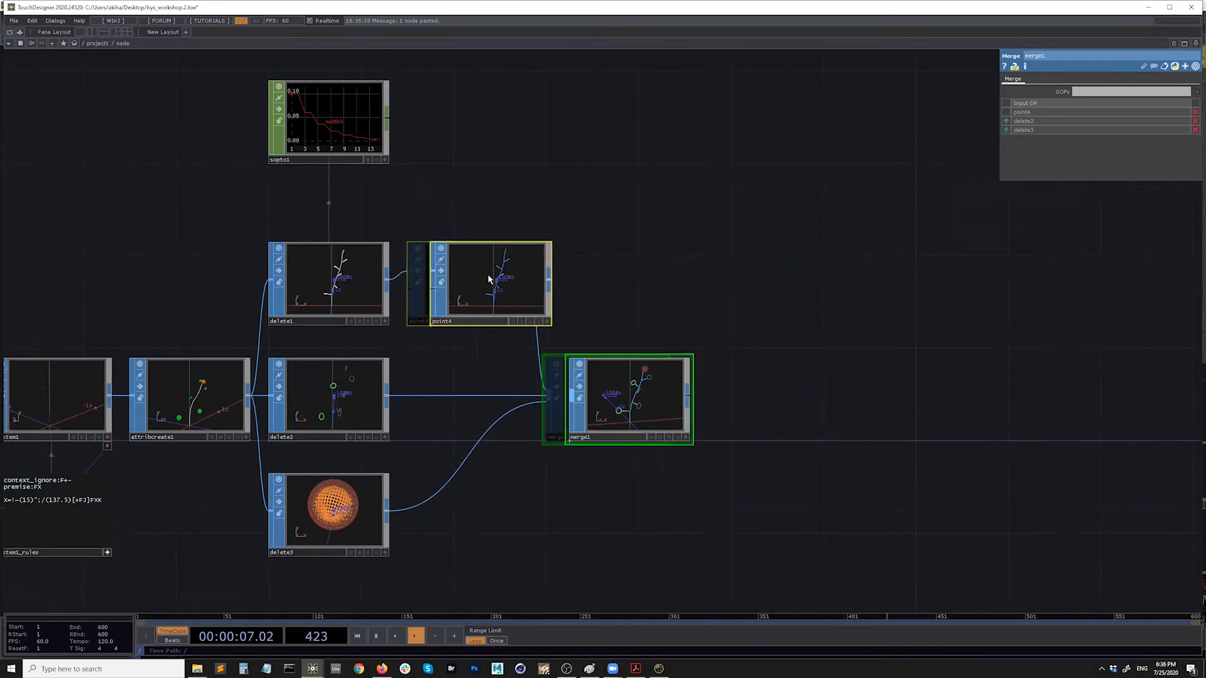
pyautogui.moveTo(346, 158); pyautogui.dragTo(431, 304)
pyautogui.scroll(2, 432, 308)
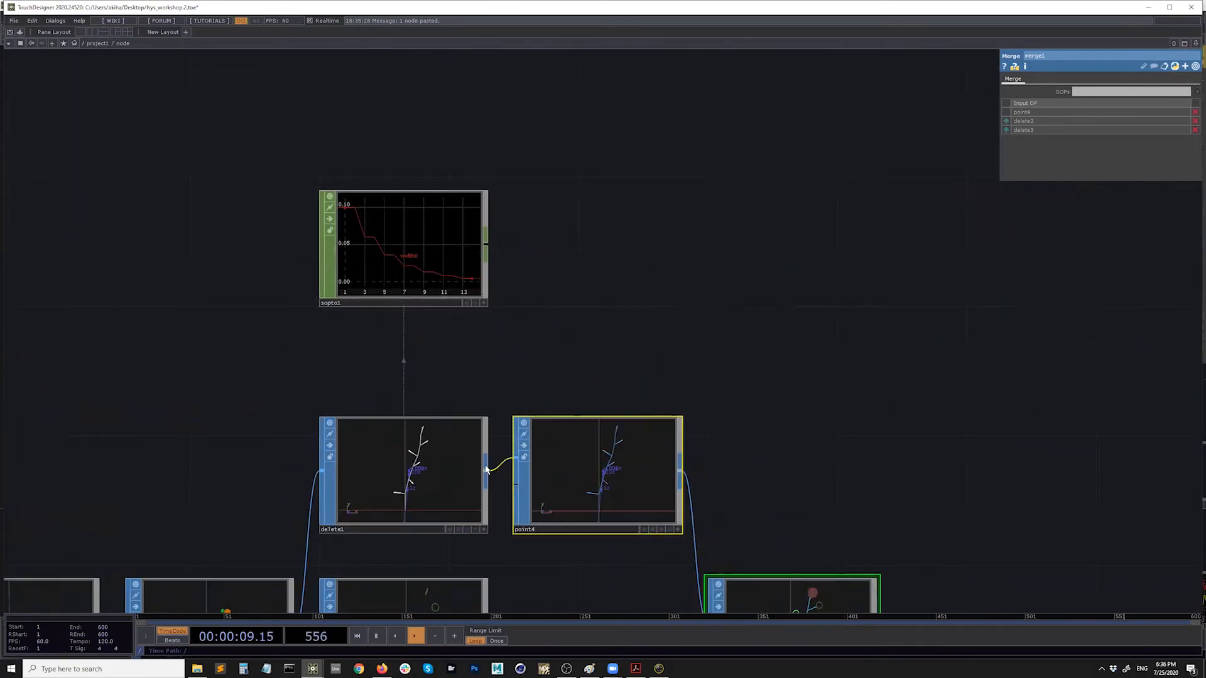
# Add a Ramp TOP directly above sopto1
pyautogui.moveTo(411, 184); pyautogui.dragTo(389, 347)
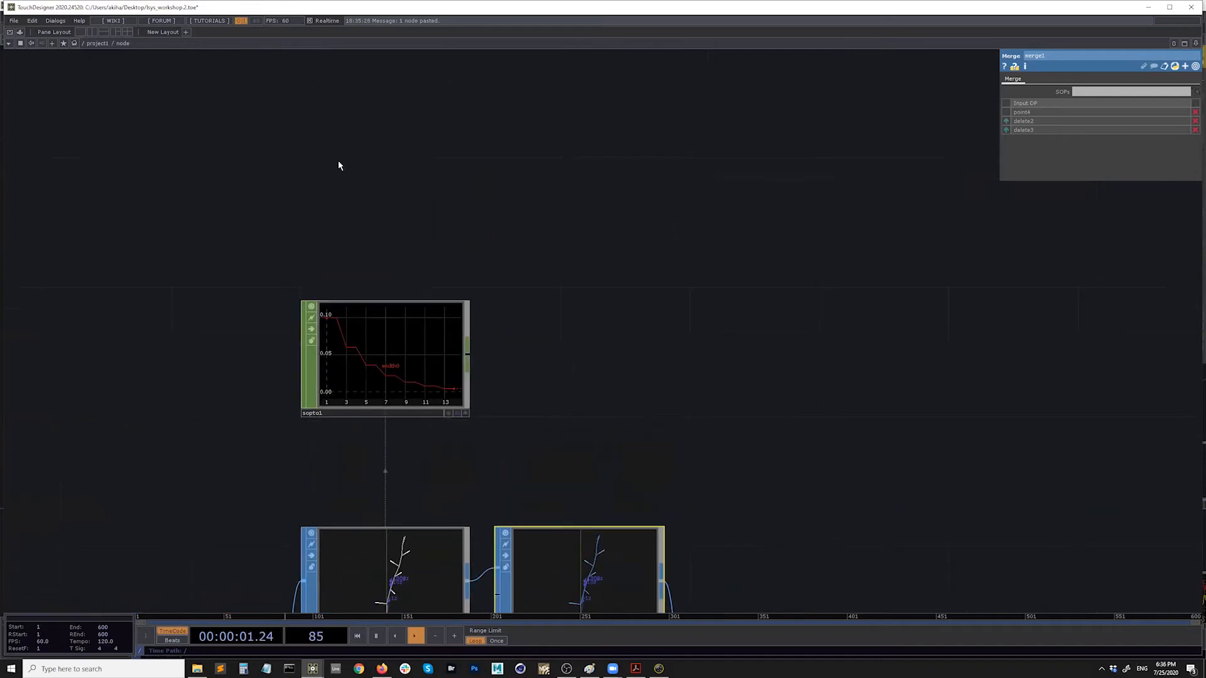
pyautogui.press('Tab')
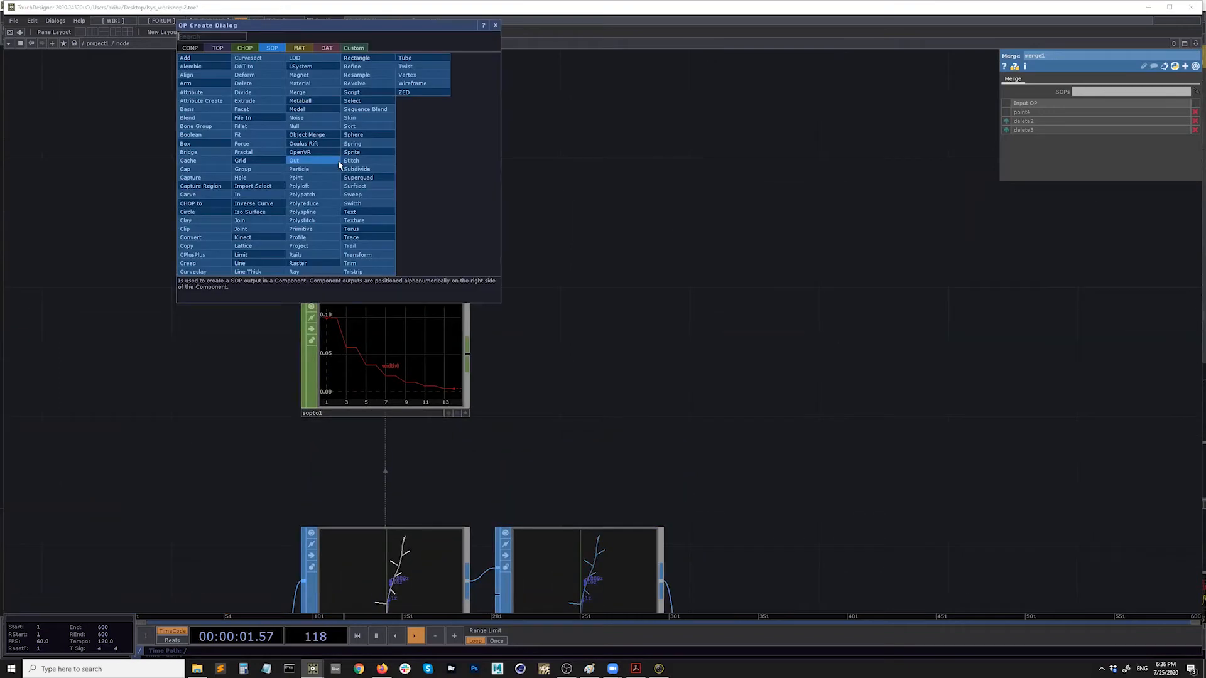
pyautogui.click(221, 50)
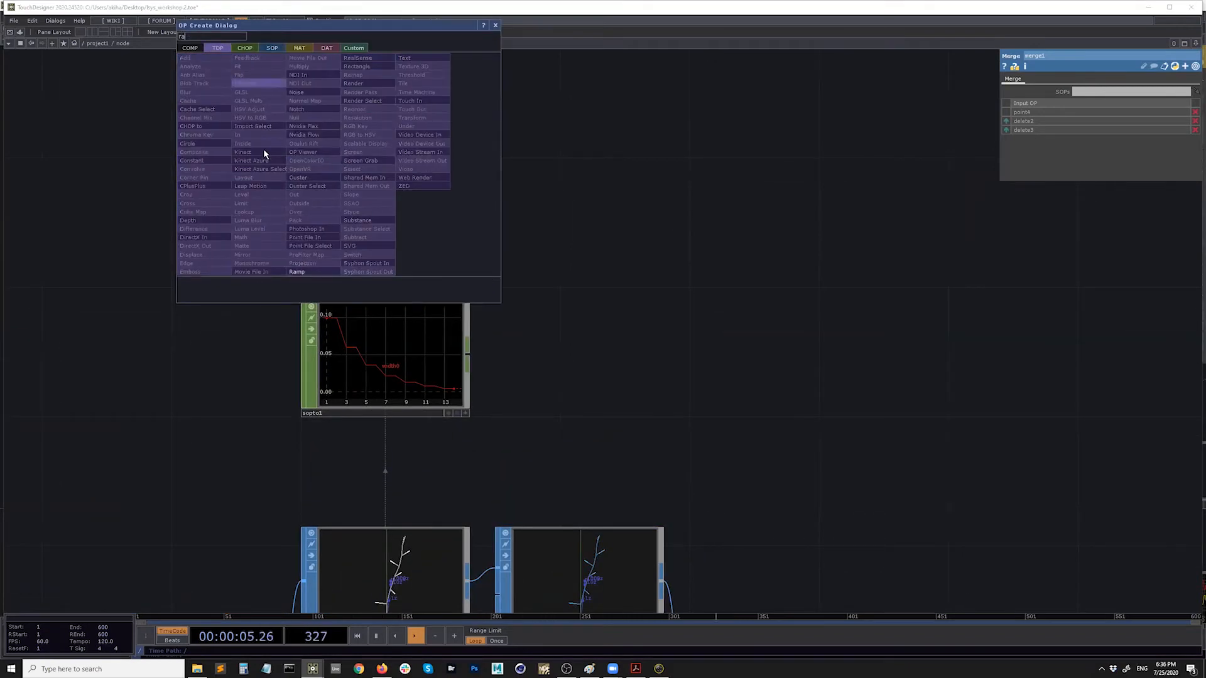
pyautogui.click(323, 273)
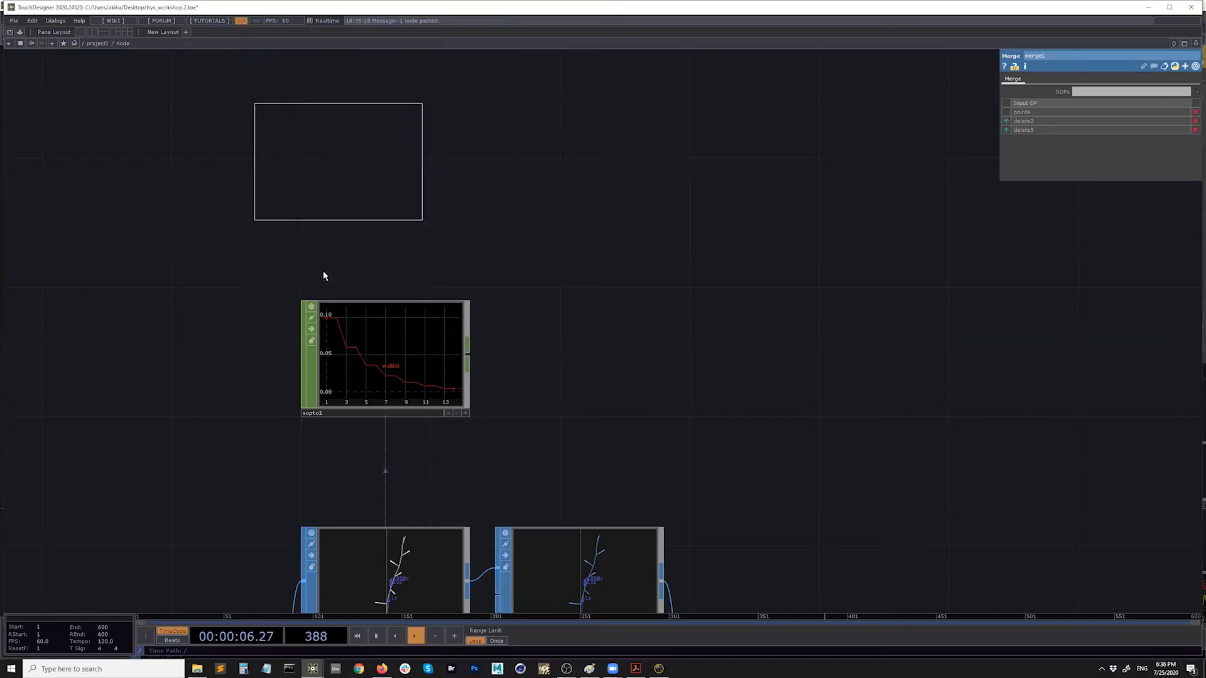
pyautogui.click(388, 204)
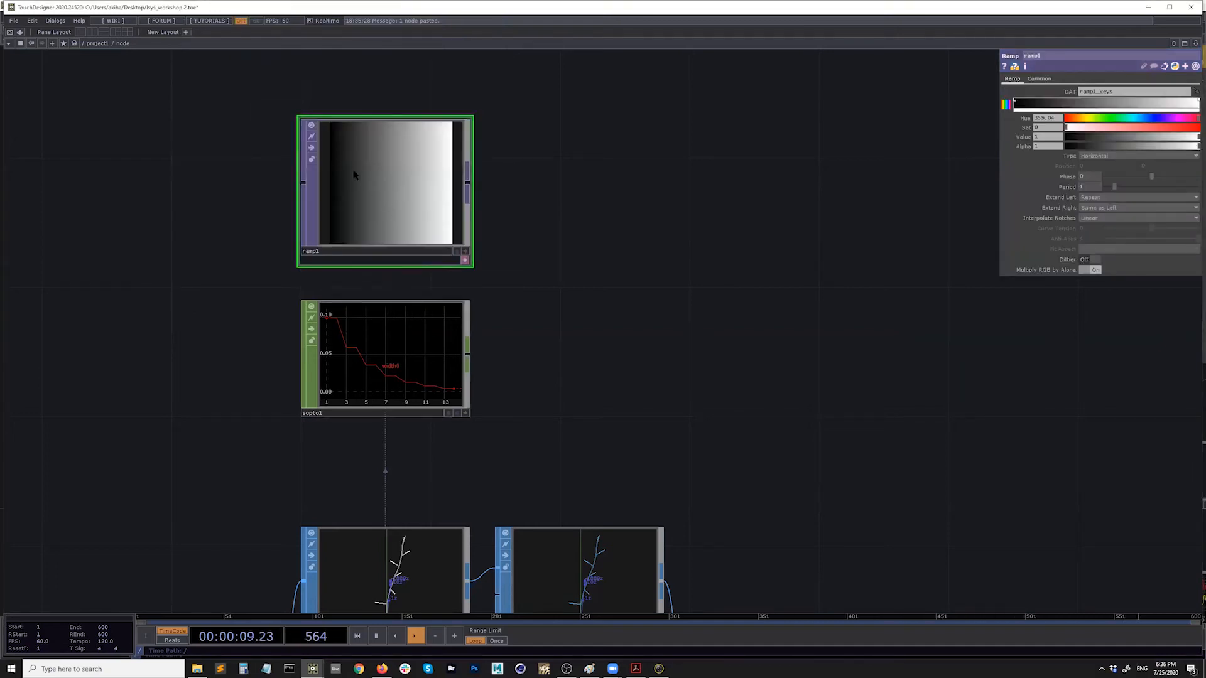
pyautogui.moveTo(562, 286); pyautogui.dragTo(560, 261)
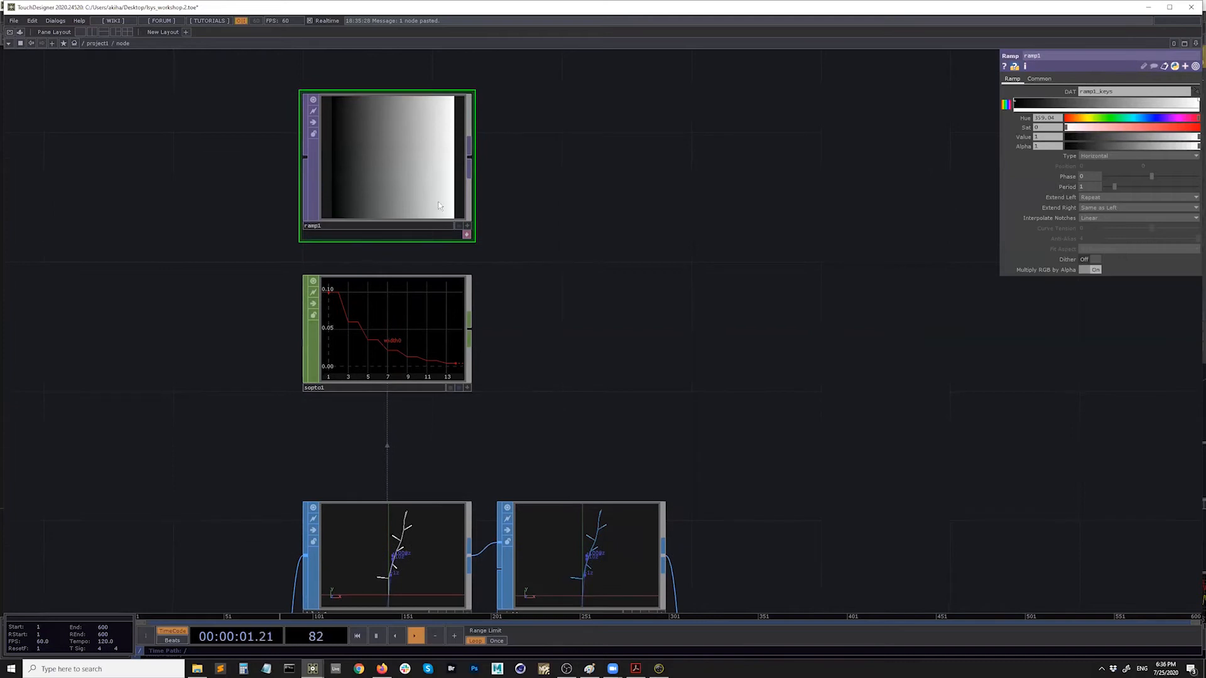
# Set ramp1's first color key to pure red with hue 0, saturation 1 and value 1
pyautogui.click(1017, 103)
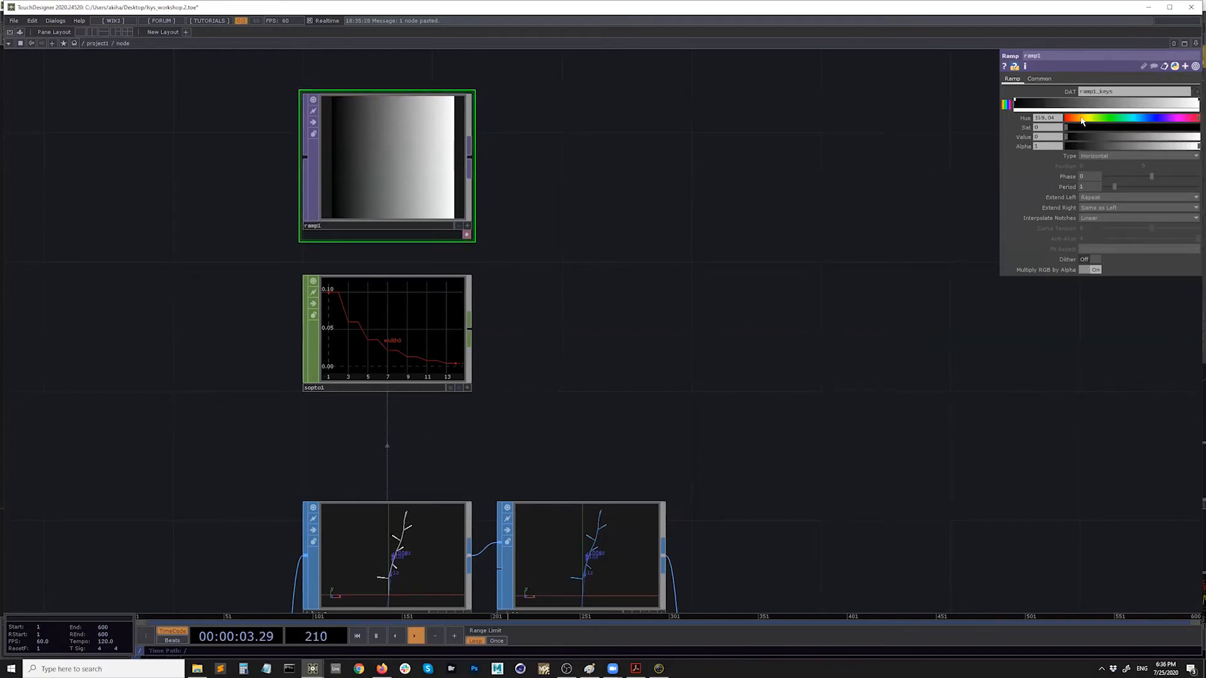
pyautogui.moveTo(1084, 134); pyautogui.dragTo(1198, 137)
pyautogui.click(1197, 137)
pyautogui.click(1198, 128)
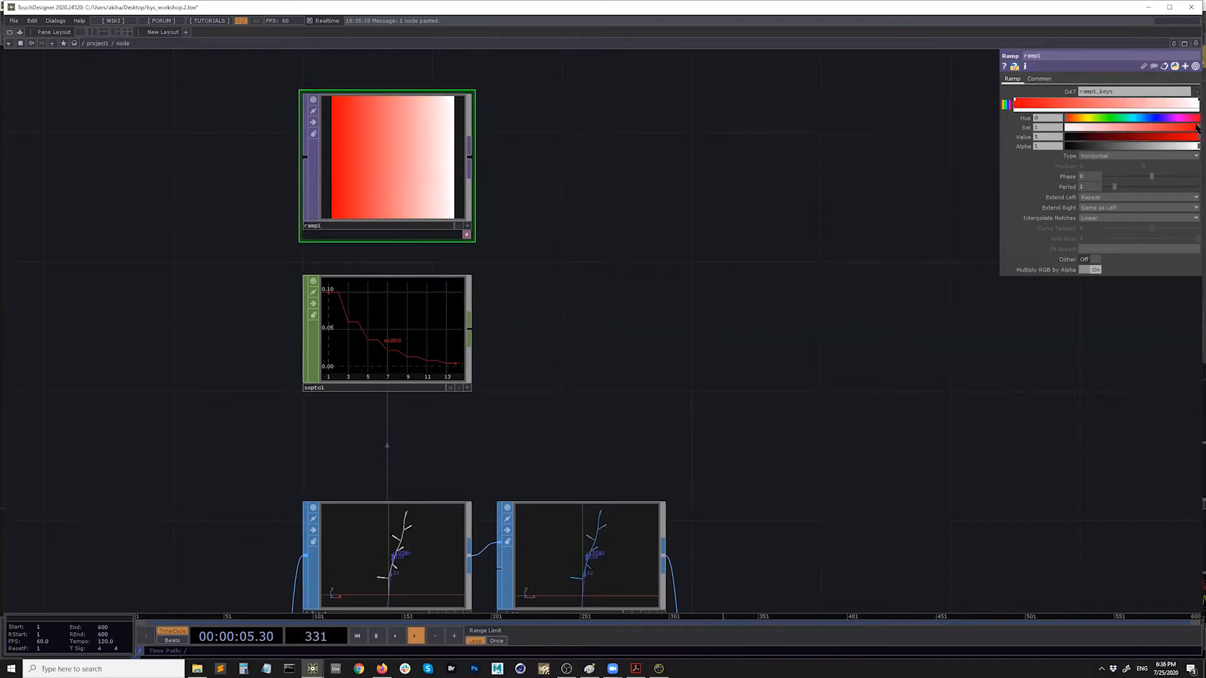
# Add a middle key to ramp1 in green (hue 125, saturation 1) and set the last key to fully saturated blue
pyautogui.click(1116, 100)
pyautogui.click(1114, 118)
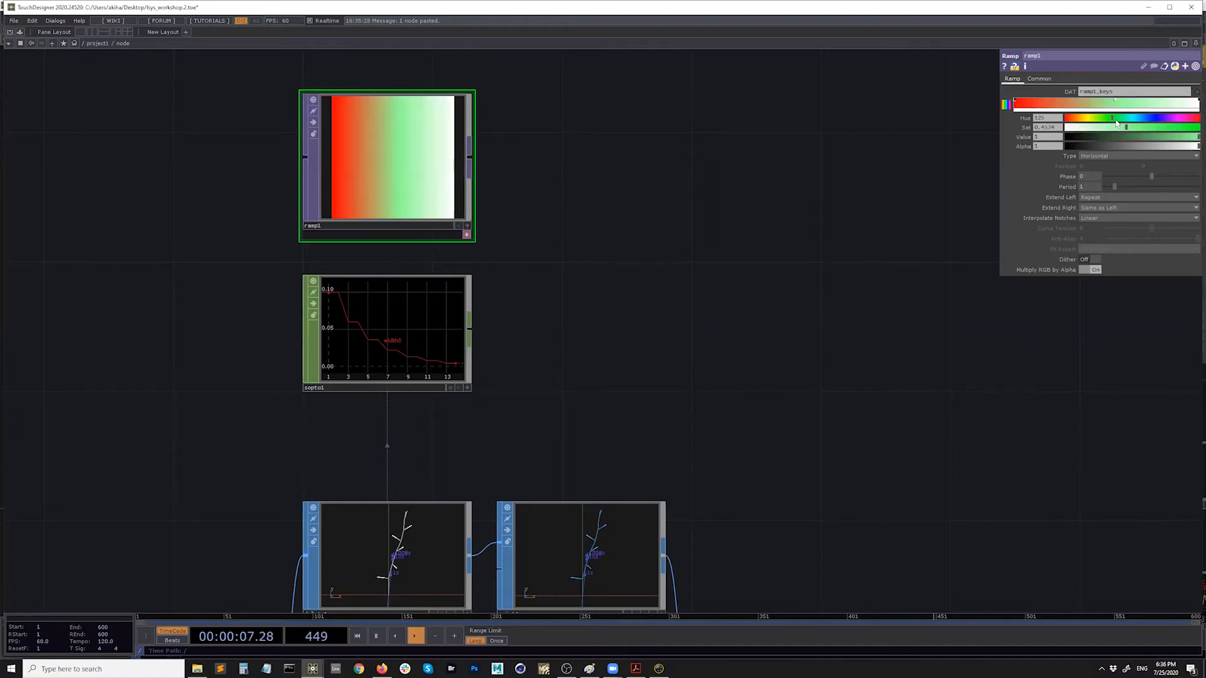
pyautogui.moveTo(1127, 130); pyautogui.dragTo(1195, 128)
pyautogui.click(1196, 105)
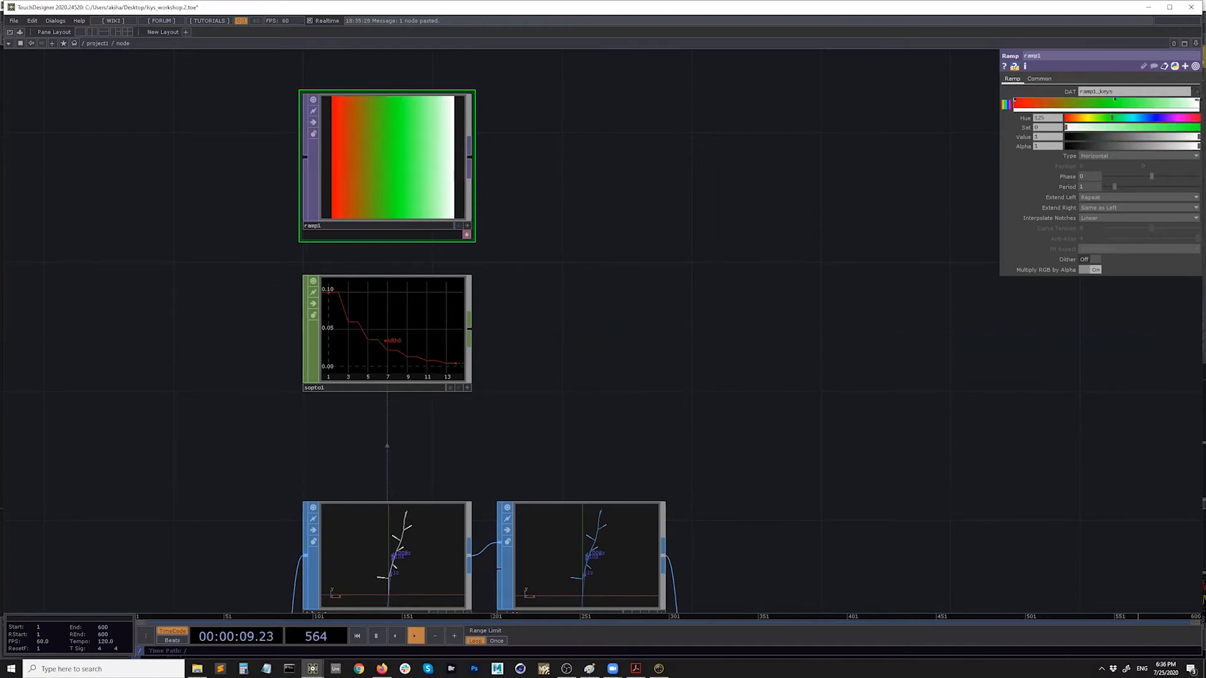
pyautogui.click(1156, 119)
pyautogui.moveTo(1149, 129); pyautogui.dragTo(1200, 130)
pyautogui.click(1114, 103)
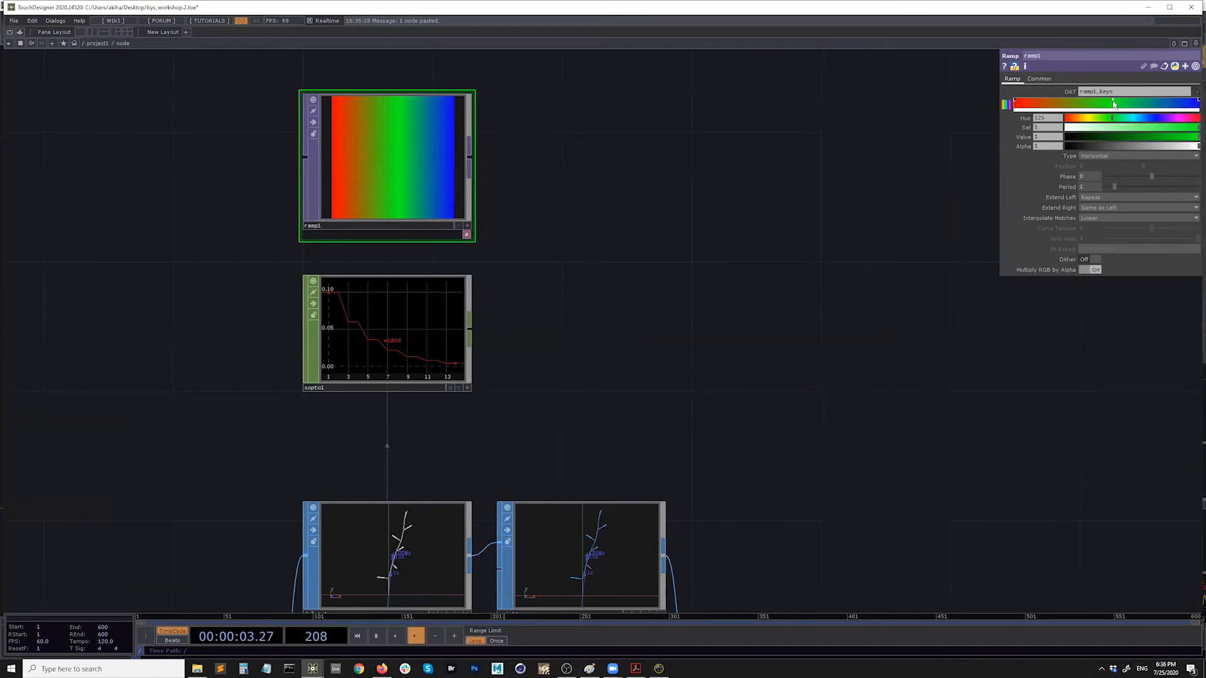
# Add a TOP to CHOP from ramp1's output and place it beside the ramp
pyautogui.moveTo(501, 270); pyautogui.dragTo(464, 266)
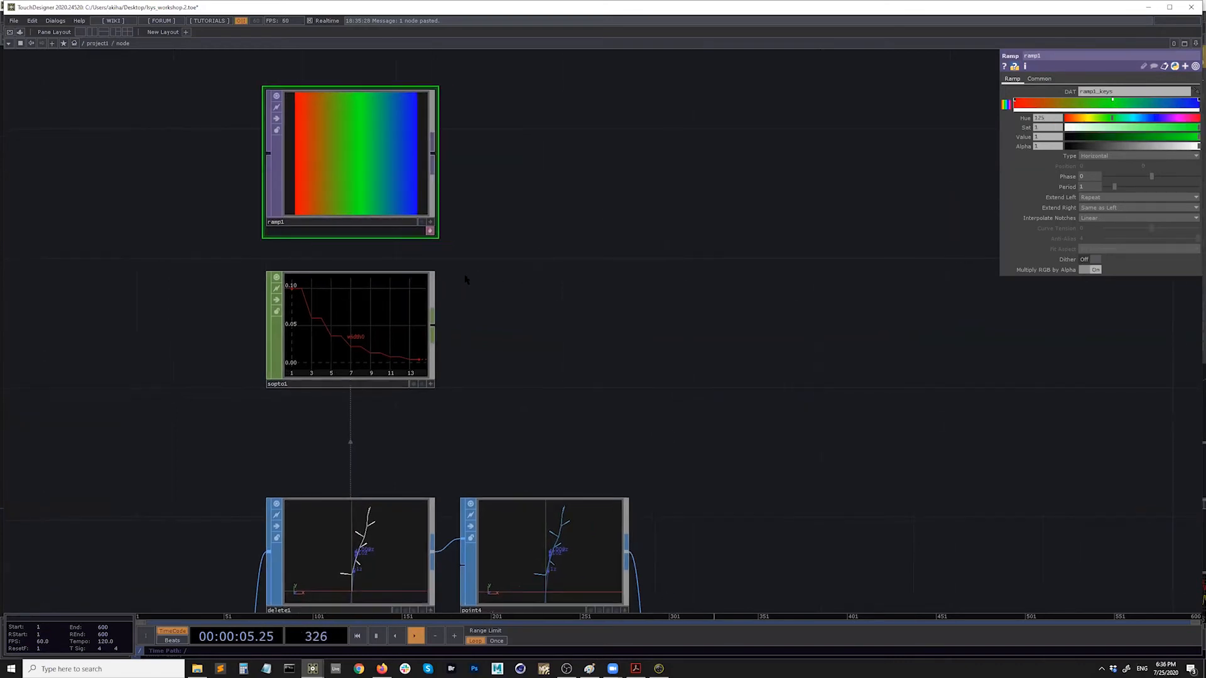
pyautogui.rightClick(435, 163)
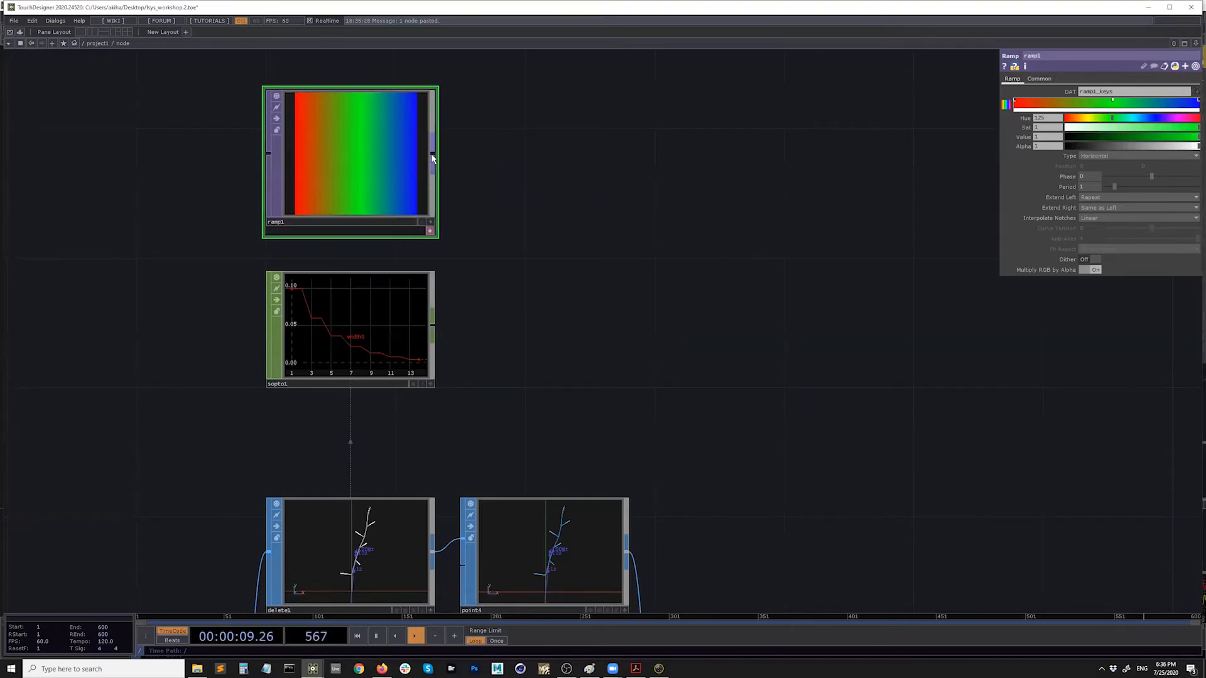
pyautogui.rightClick(433, 158)
pyautogui.click(338, 42)
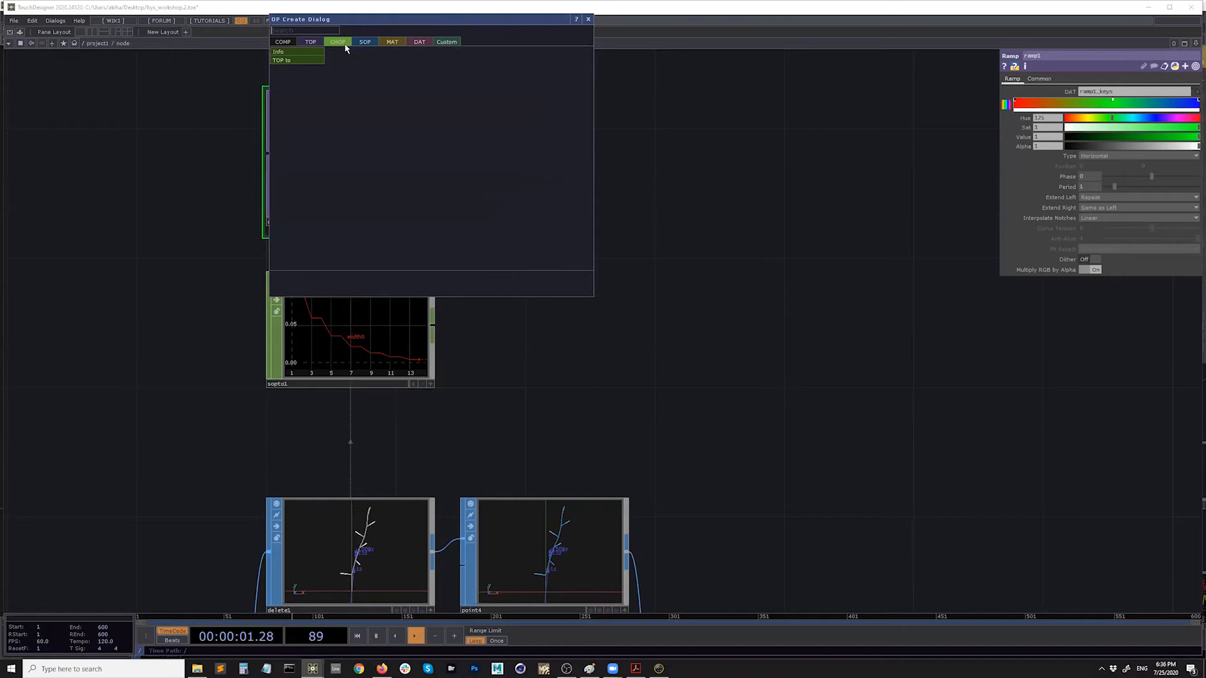
pyautogui.click(281, 61)
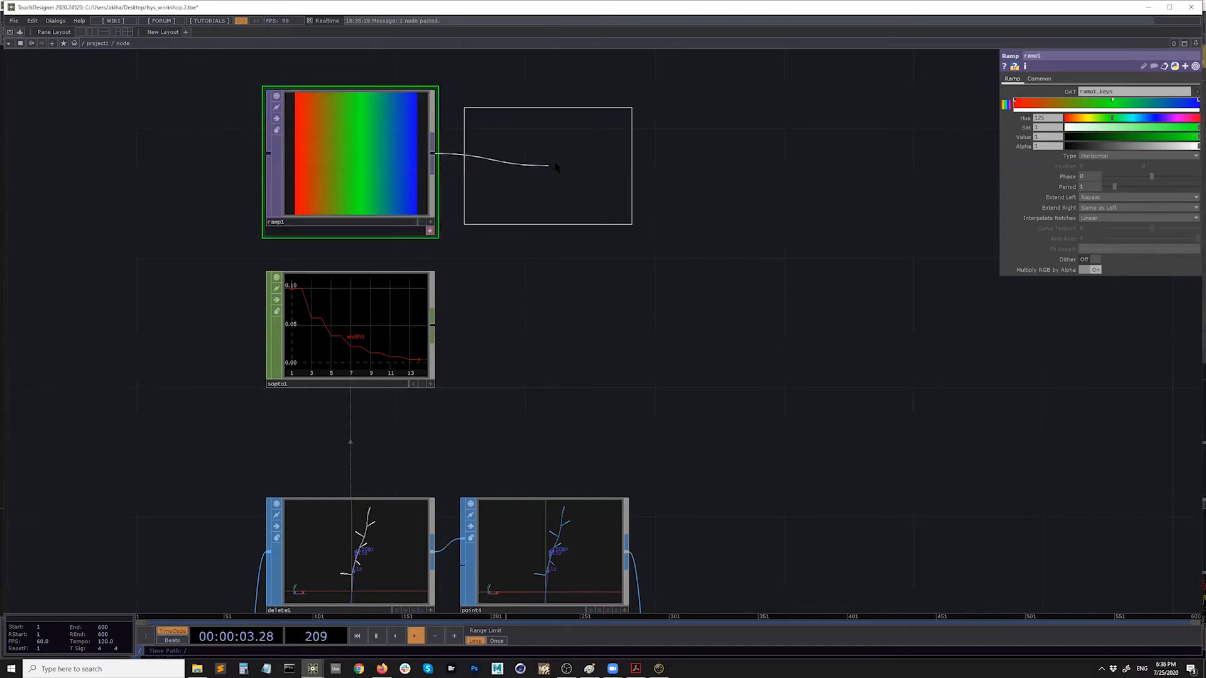
pyautogui.click(544, 167)
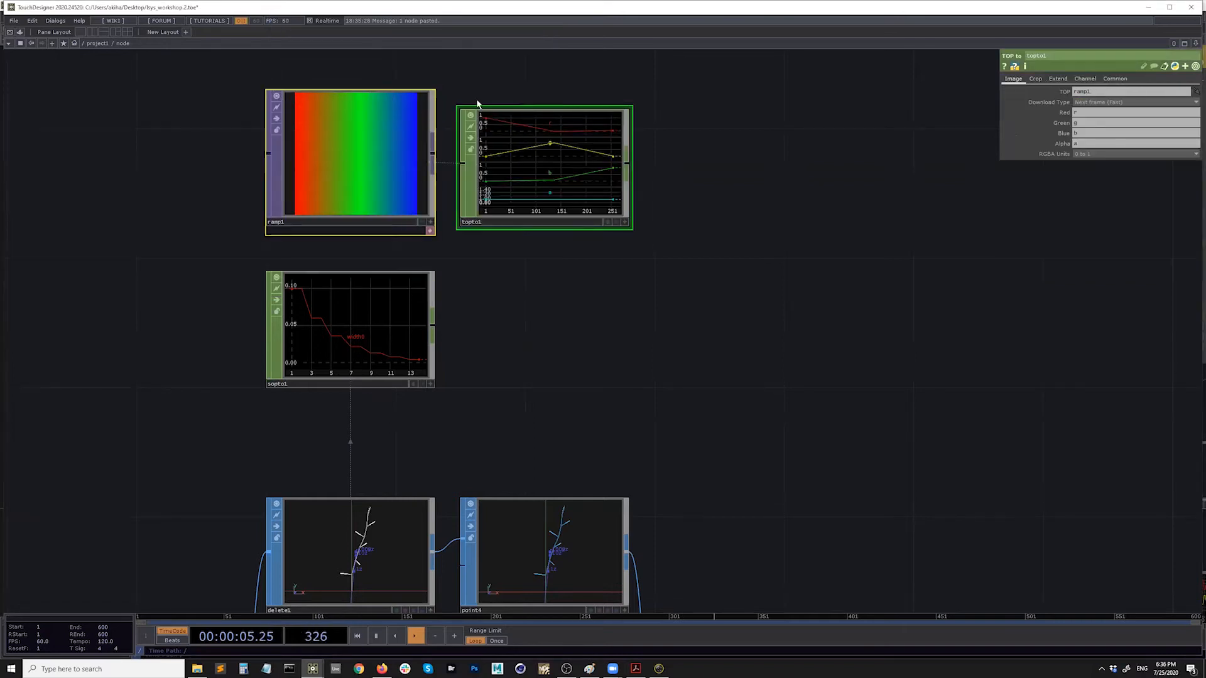
pyautogui.click(563, 160)
# Clear topto1's Alpha channel name, keeping only the r, g and b channels
pyautogui.moveTo(819, 180); pyautogui.dragTo(783, 187)
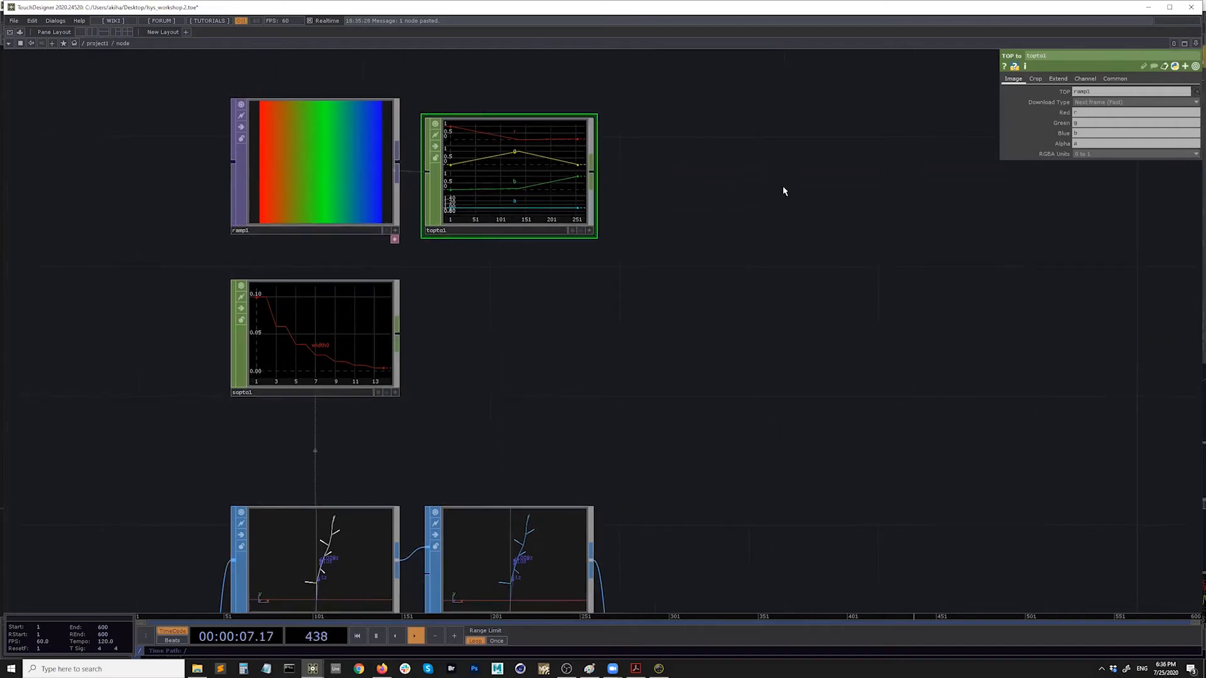
pyautogui.click(1077, 144)
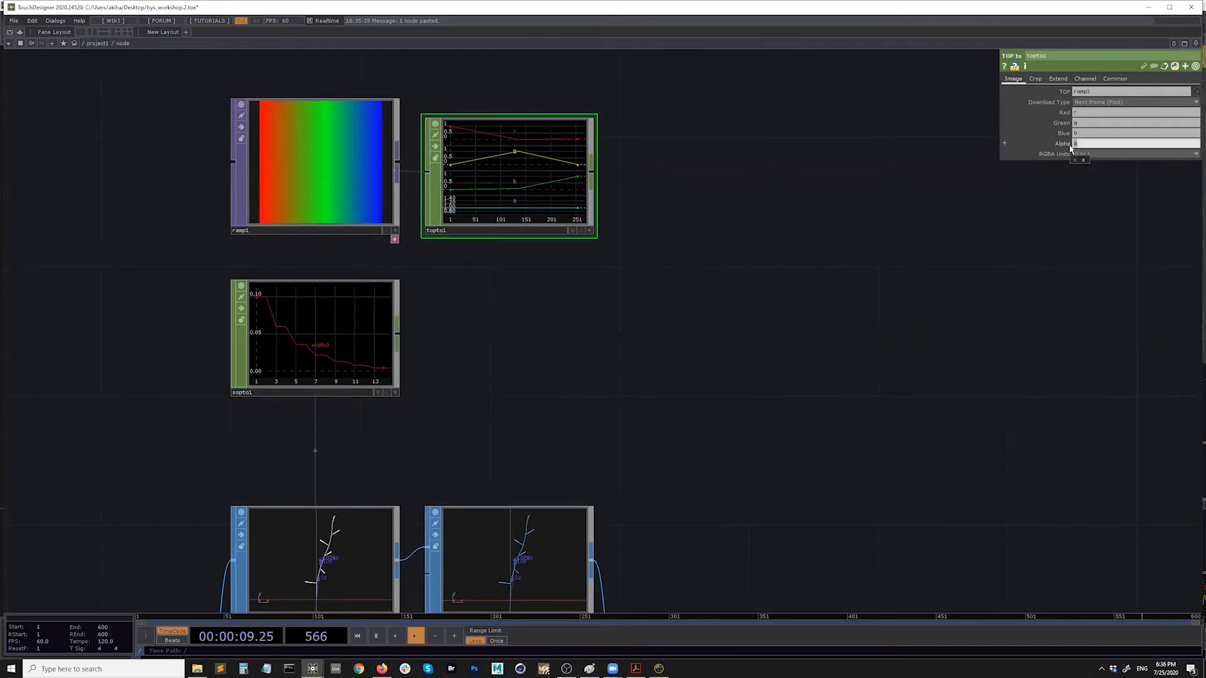
pyautogui.press('BackSpace')
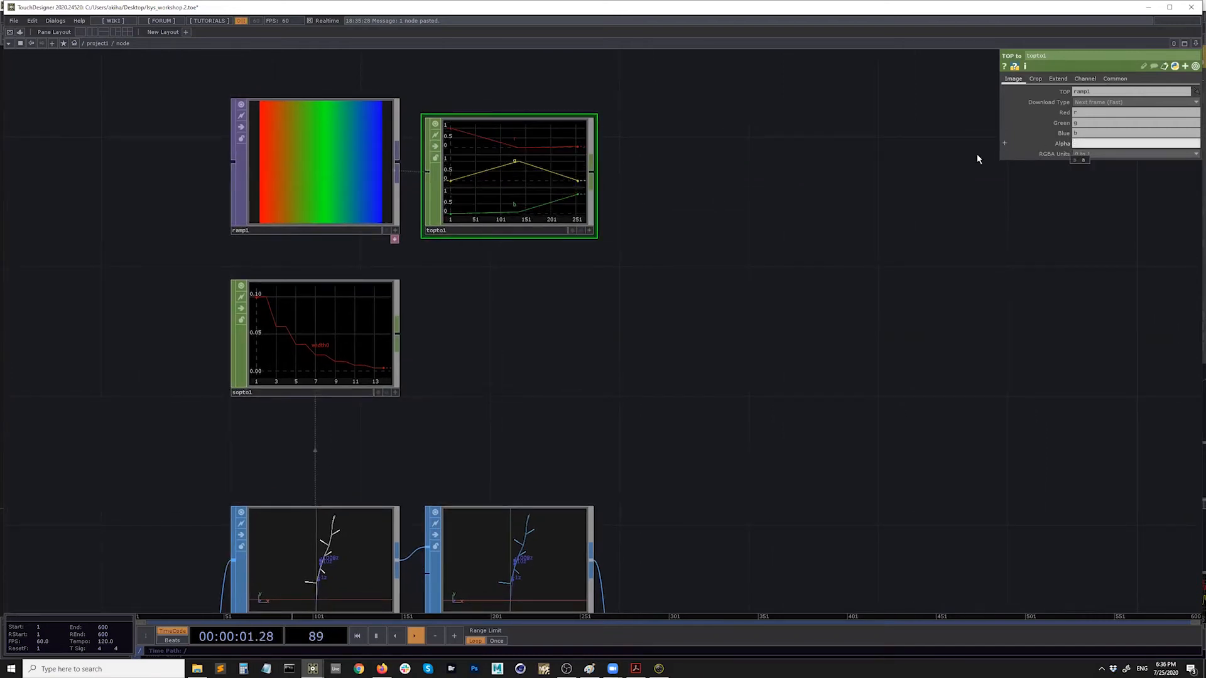
# Add a Lookup CHOP beside topto1 and sopto1, wiring sopto1 as its index input and topto1 as its lookup table
pyautogui.moveTo(587, 304); pyautogui.dragTo(488, 281)
pyautogui.moveTo(281, 335); pyautogui.dragTo(430, 334)
pyautogui.moveTo(562, 339); pyautogui.dragTo(504, 343)
pyautogui.rightClick(435, 189)
pyautogui.write('loo')
pyautogui.click(407, 296)
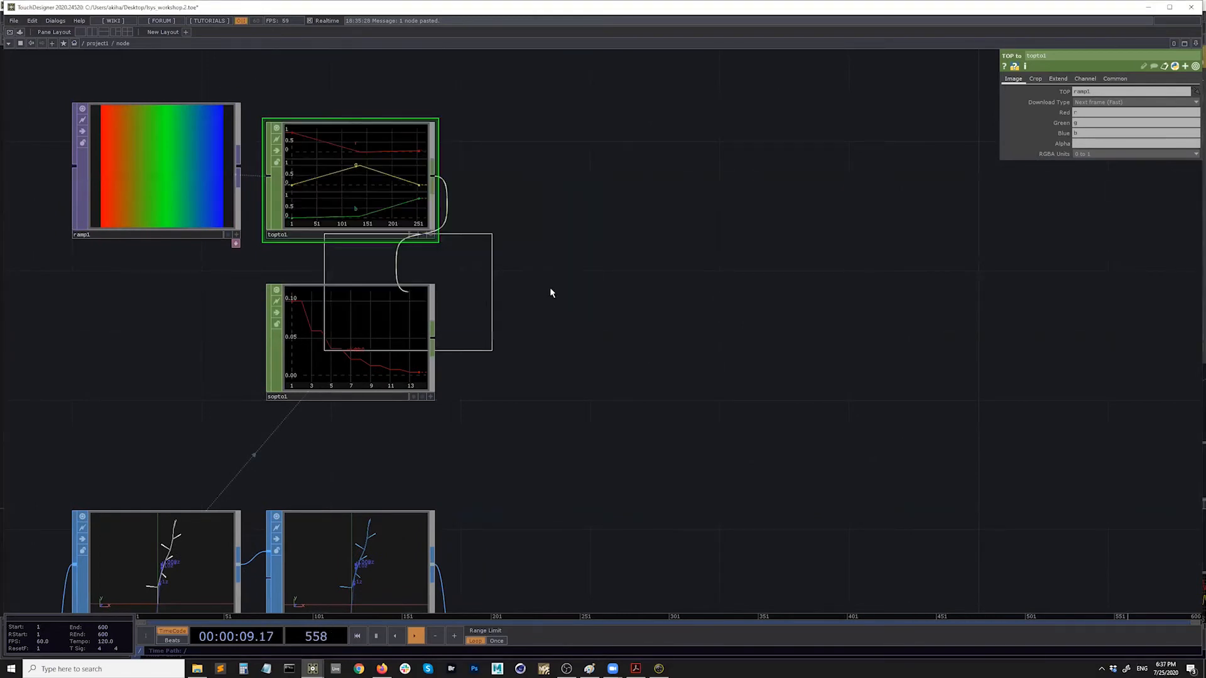
pyautogui.click(577, 277)
pyautogui.moveTo(433, 335); pyautogui.dragTo(494, 289)
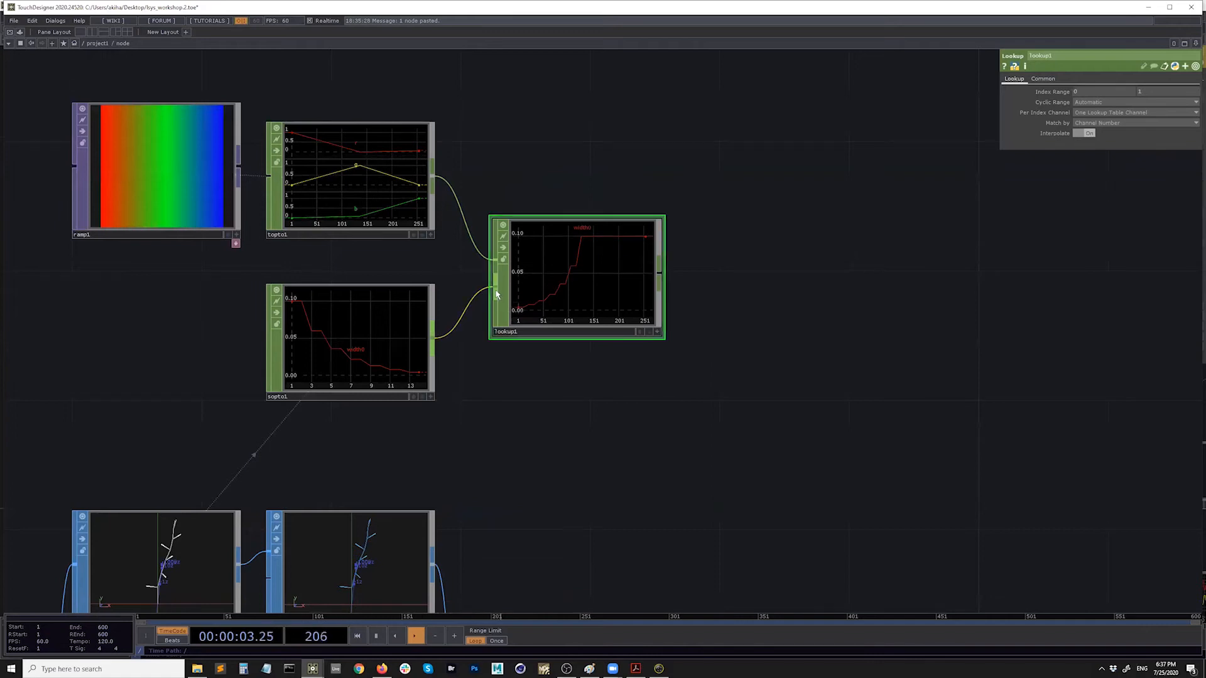
pyautogui.moveTo(496, 291); pyautogui.dragTo(495, 259)
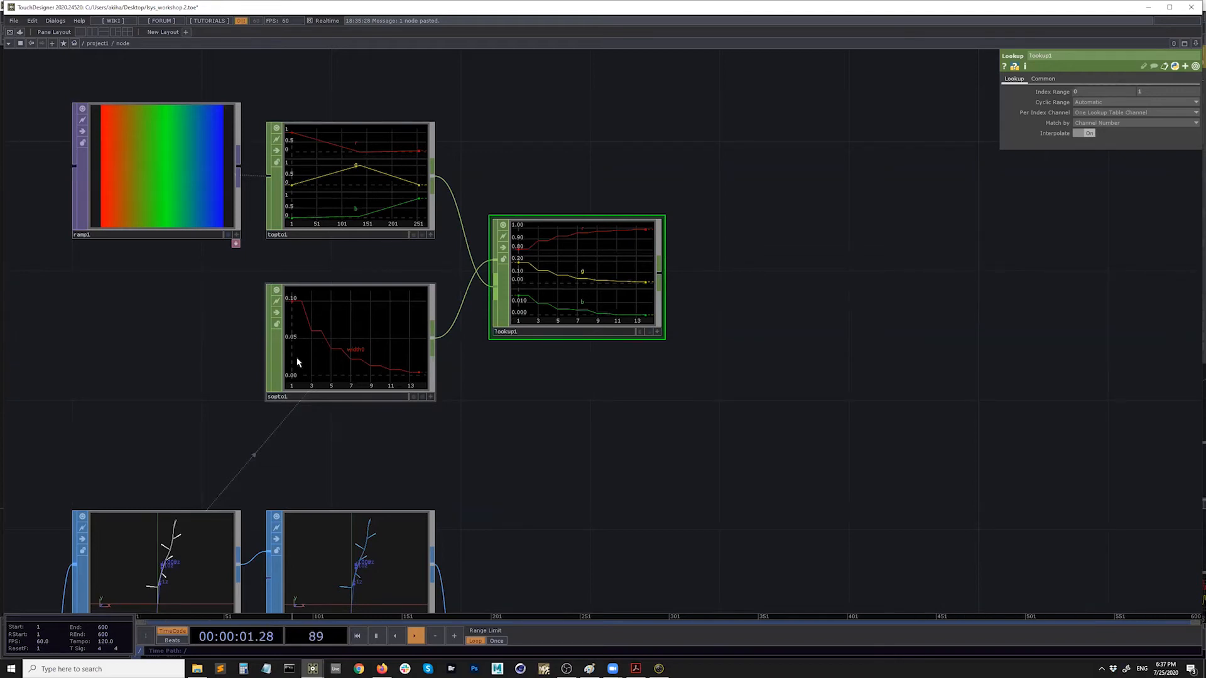
# Move sopto1 below ramp1 and insert a Math CHOP between sopto1 and lookup1
pyautogui.moveTo(348, 329); pyautogui.dragTo(169, 330)
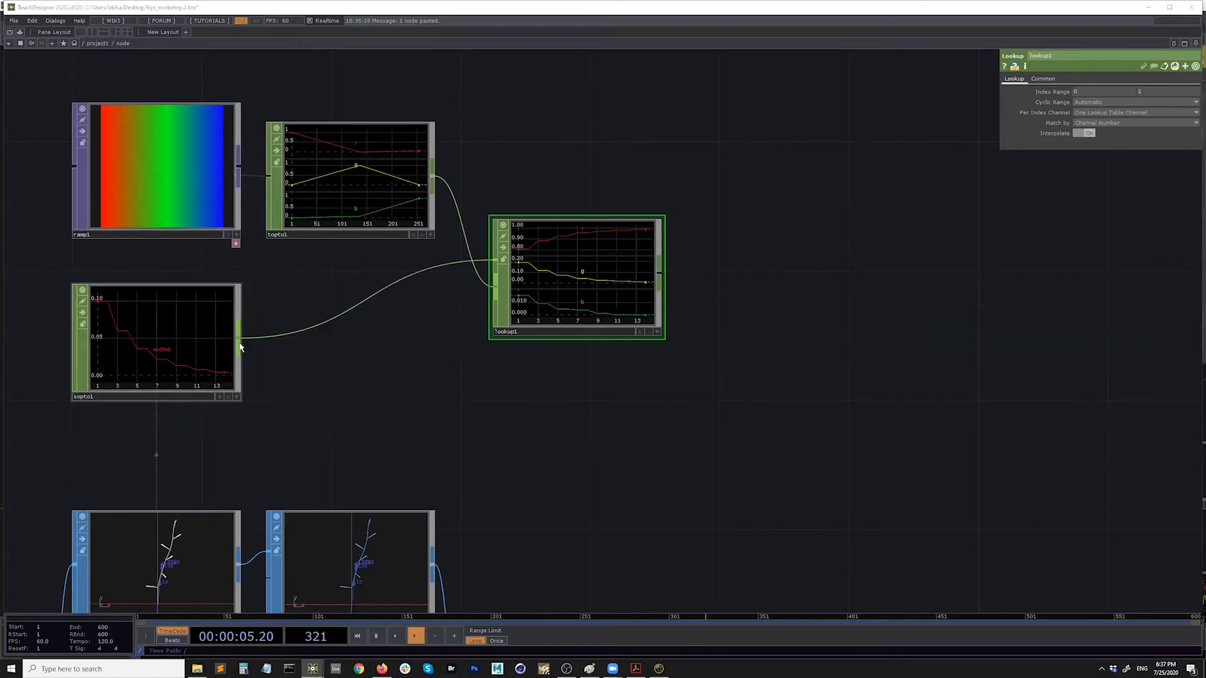
pyautogui.rightClick(241, 344)
pyautogui.write('me')
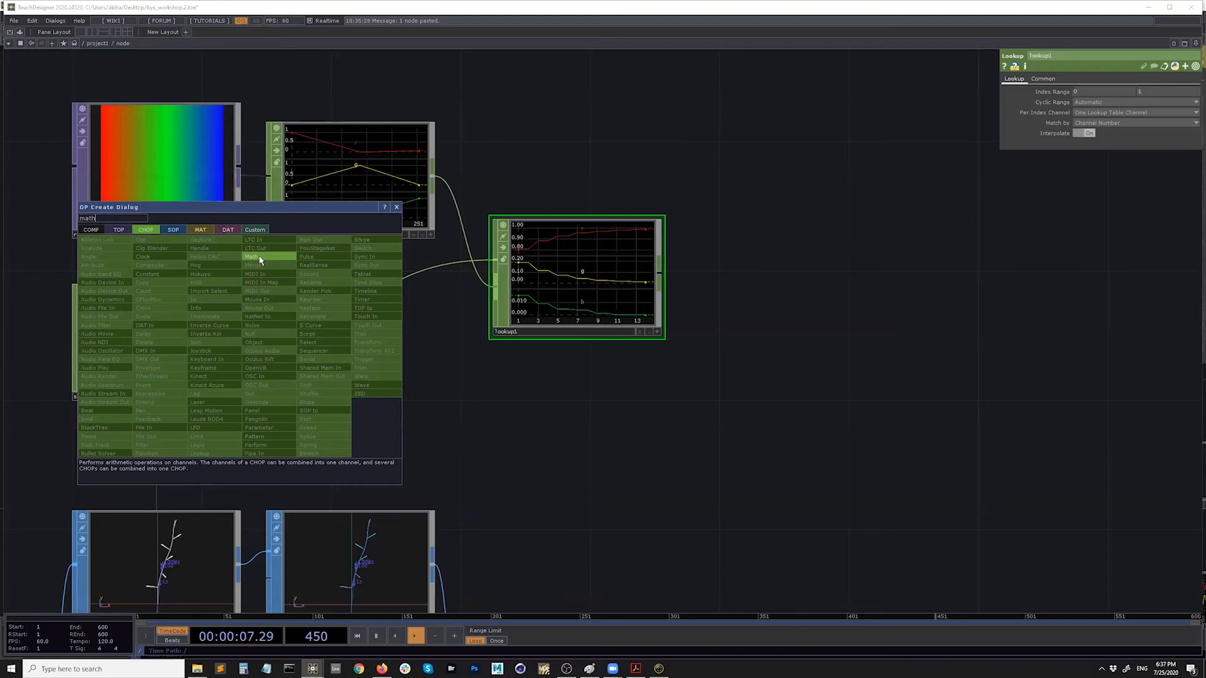
pyautogui.click(253, 265)
pyautogui.click(356, 345)
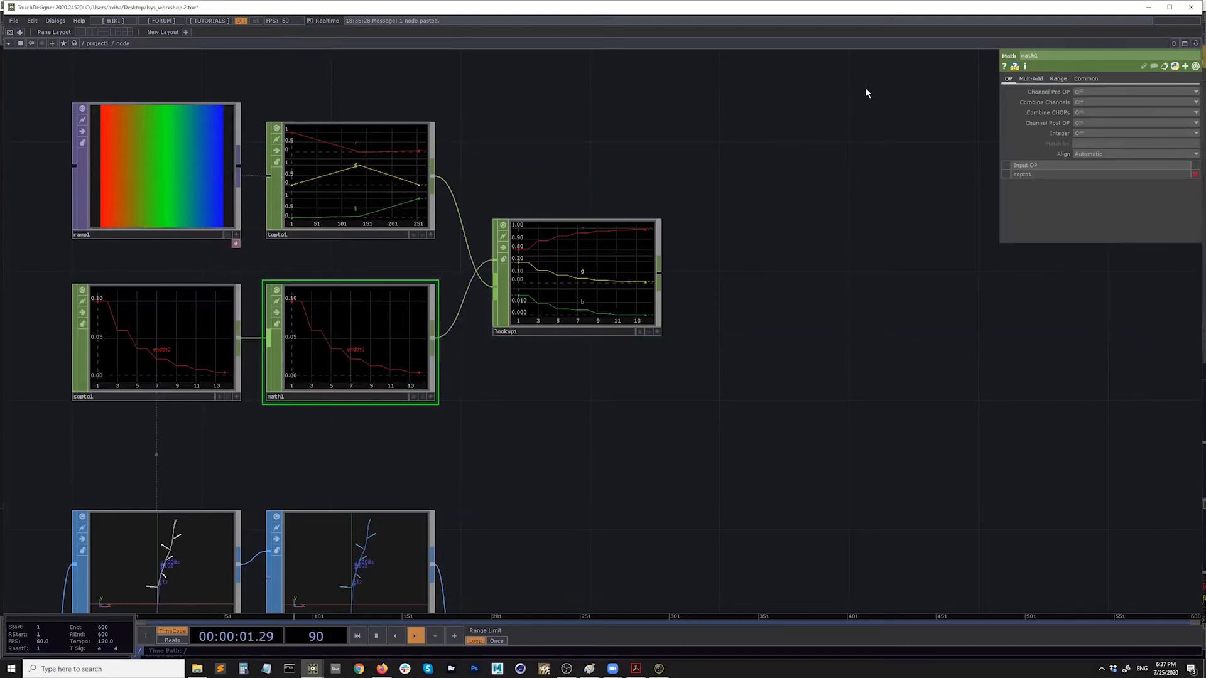
# Set math1's From Range to 0 and .1 and its To Range to 1 and 0
pyautogui.click(1057, 80)
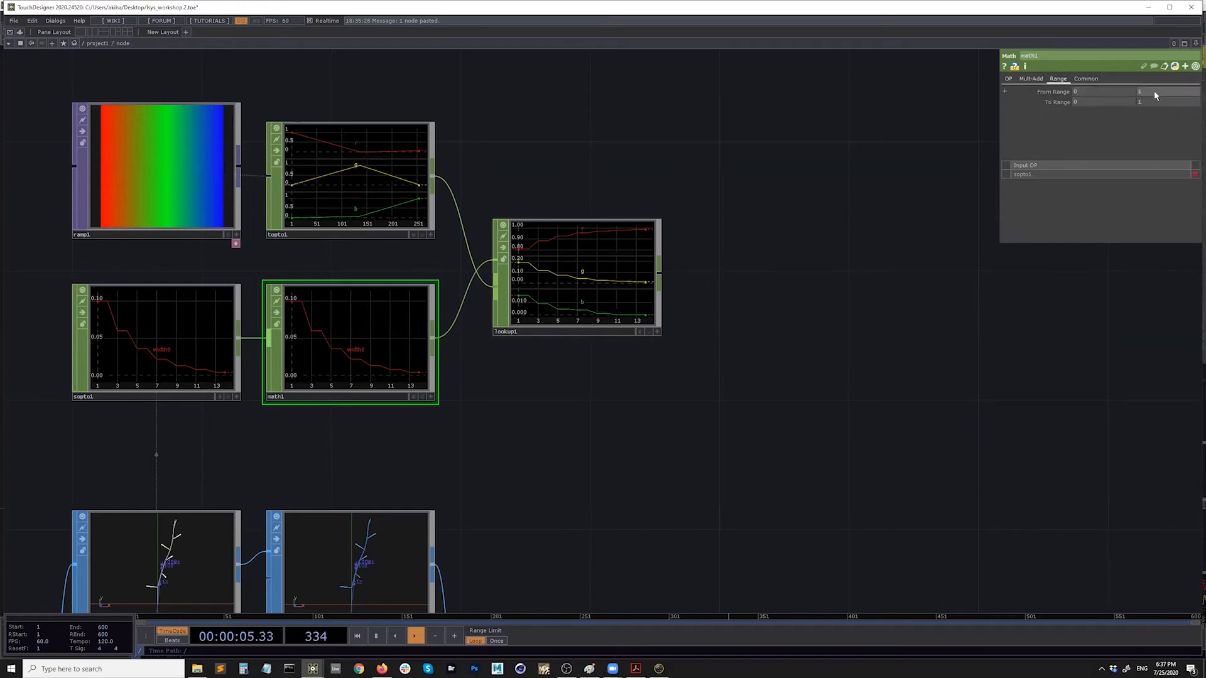
pyautogui.write('1')
pyautogui.press('Return')
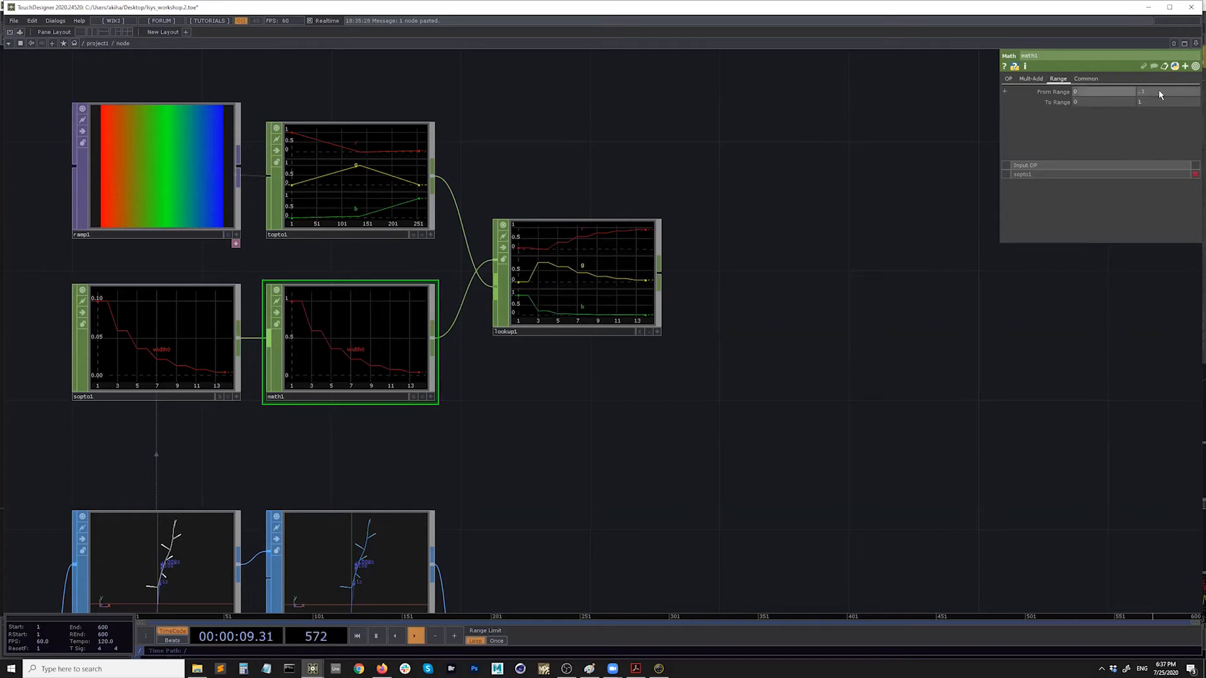
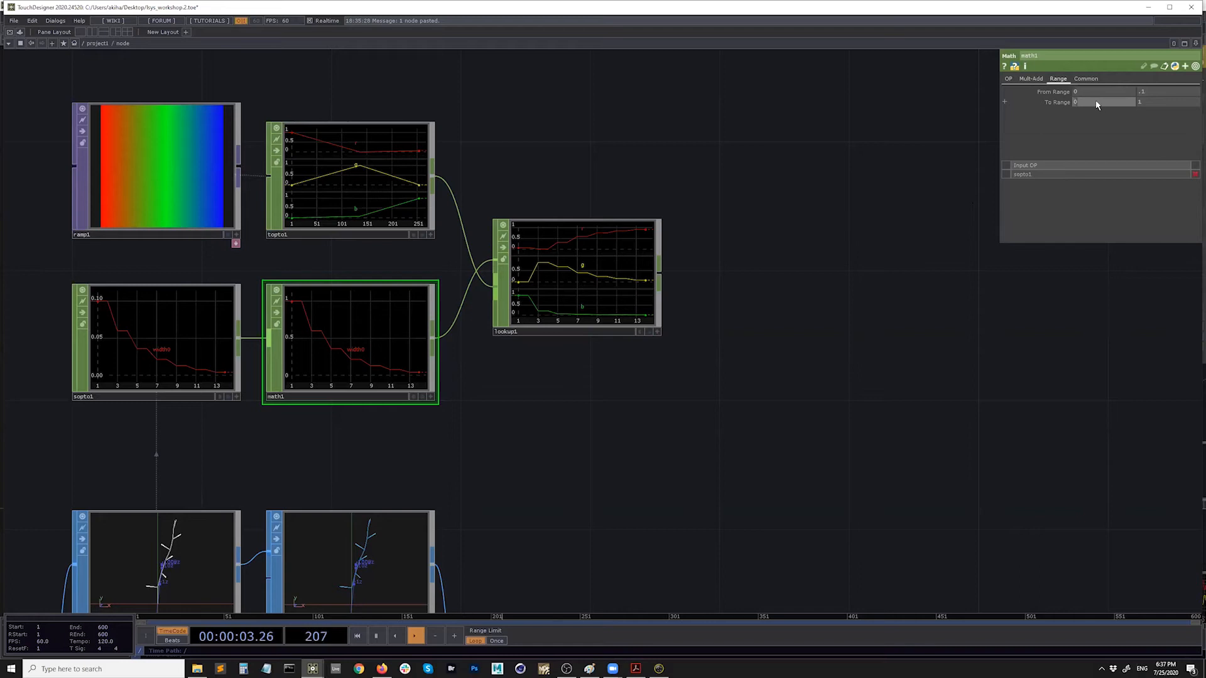
pyautogui.write('1')
pyautogui.press('Tab')
pyautogui.write('0')
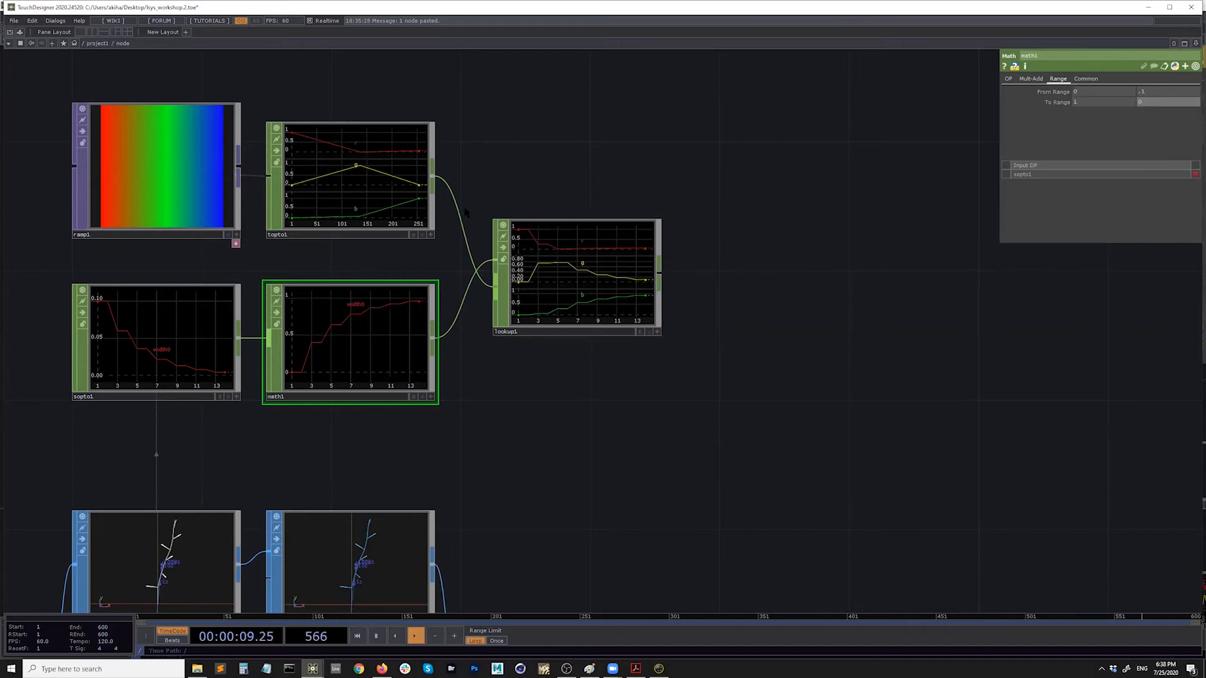
# Examine the operator info of math1, delete1, sopto1 and lookup1 to compare their sample and point counts
pyautogui.scroll(-3, 468, 214)
pyautogui.moveTo(586, 376); pyautogui.dragTo(545, 365)
pyautogui.moveTo(492, 245); pyautogui.dragTo(475, 264)
pyautogui.middleClick(331, 299)
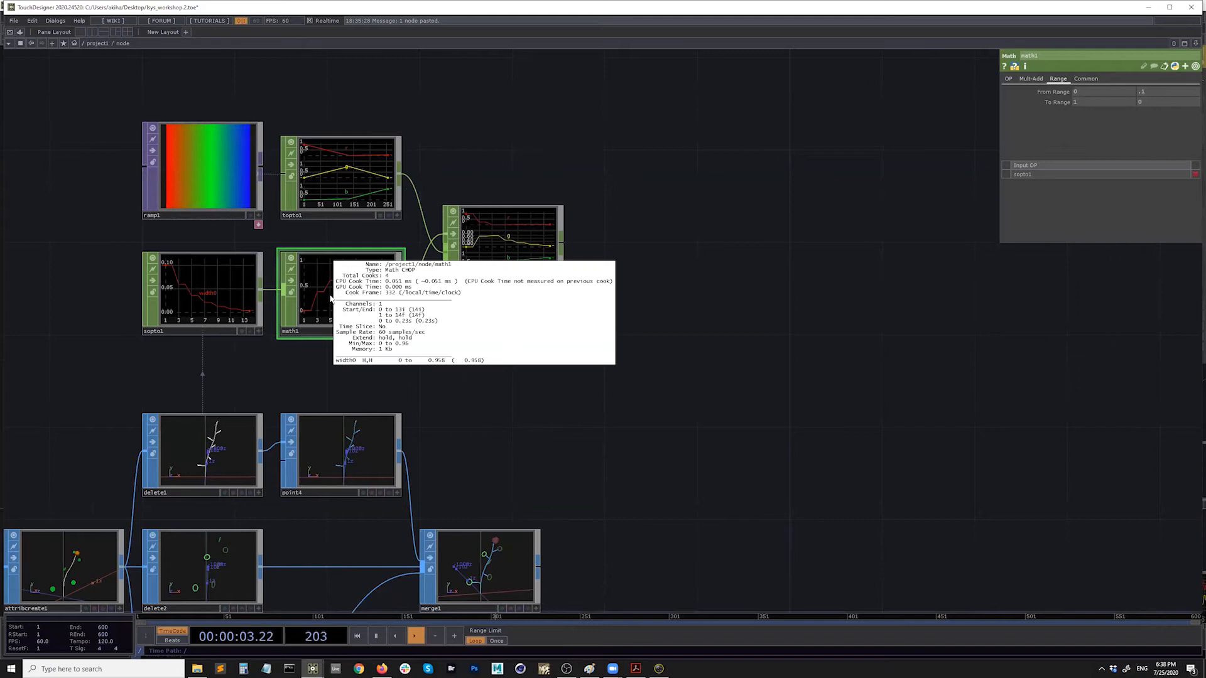
pyautogui.middleClick(213, 456)
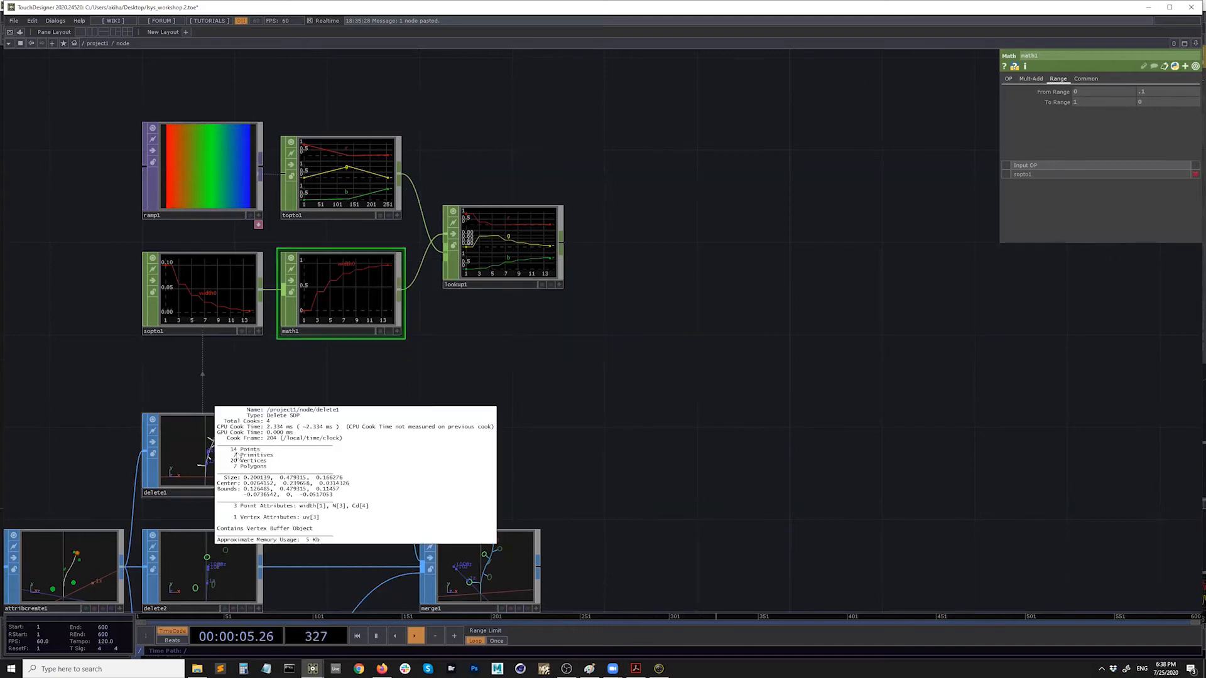
pyautogui.middleClick(207, 280)
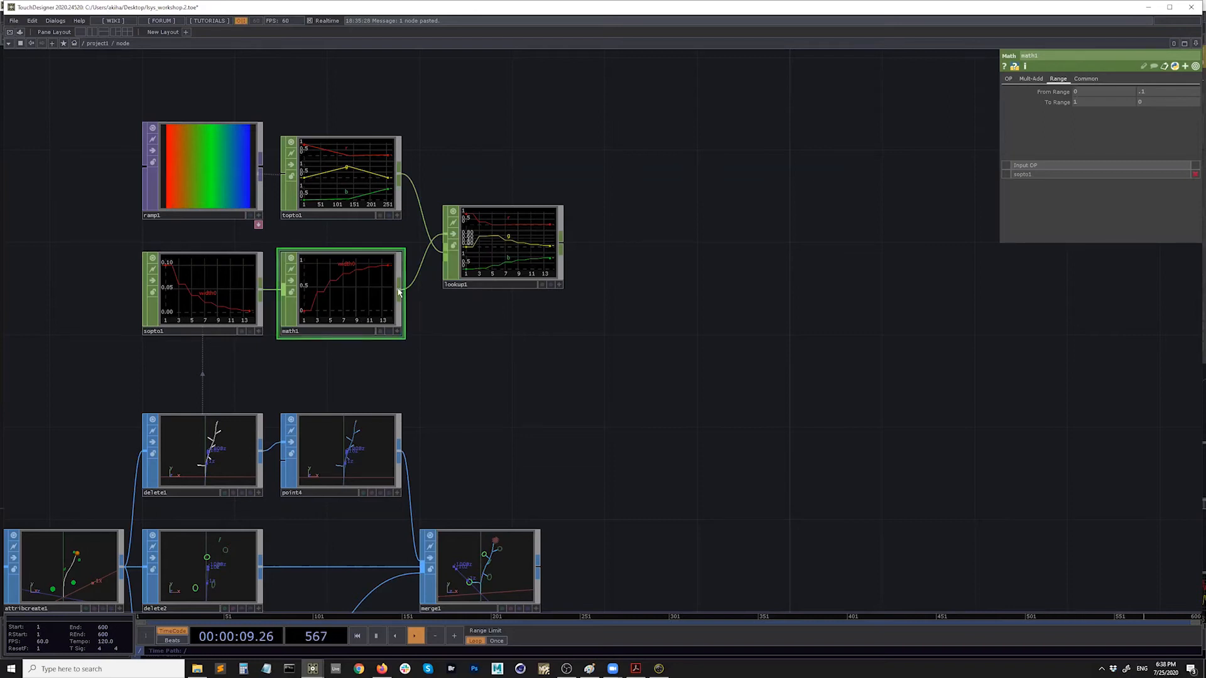
pyautogui.middleClick(528, 255)
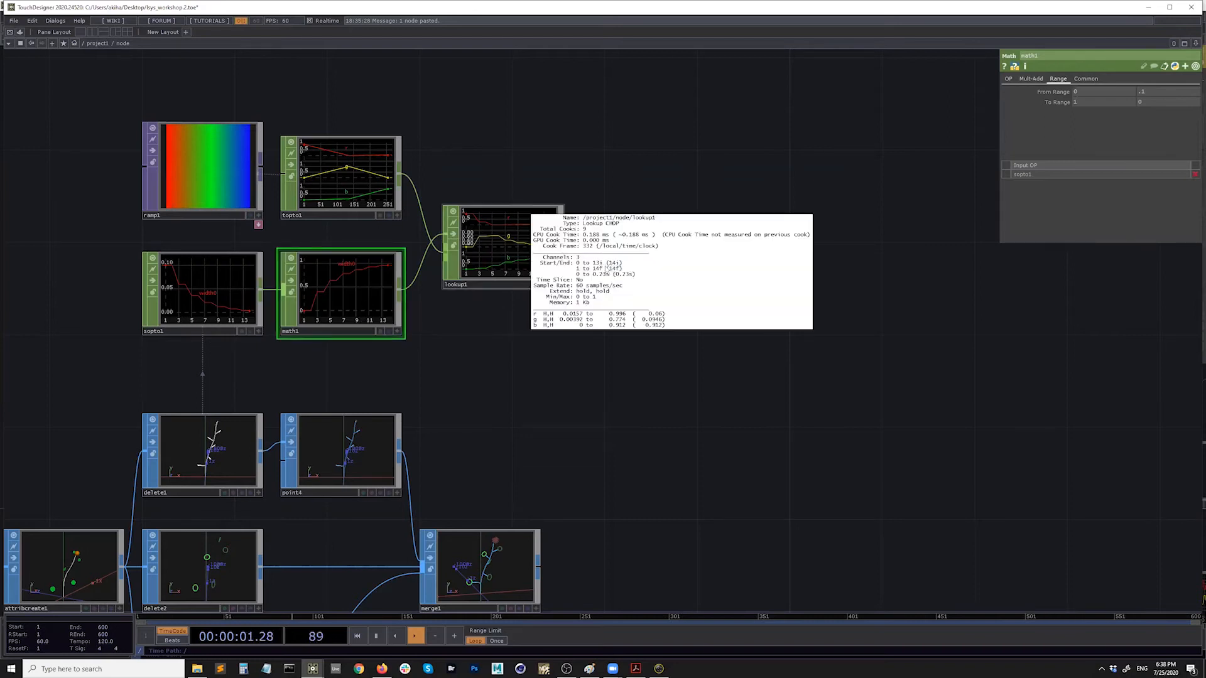
pyautogui.middleClick(511, 252)
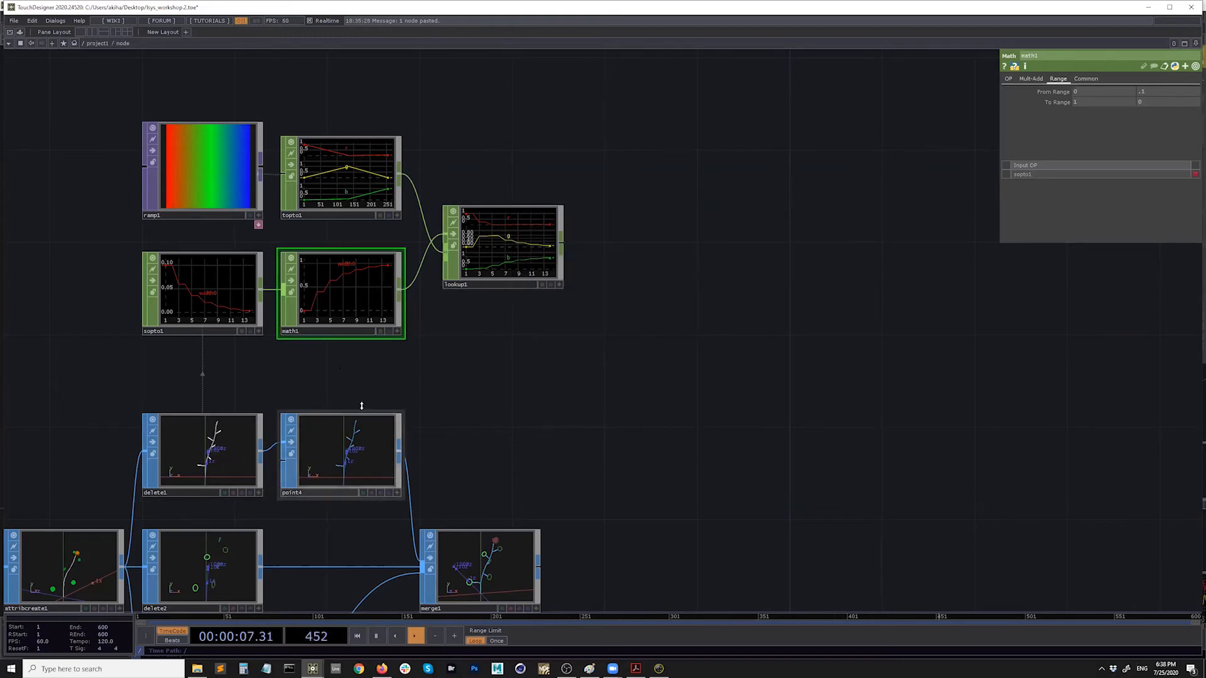
# Delete the point4 and merge1 operators from the network
pyautogui.press('h')
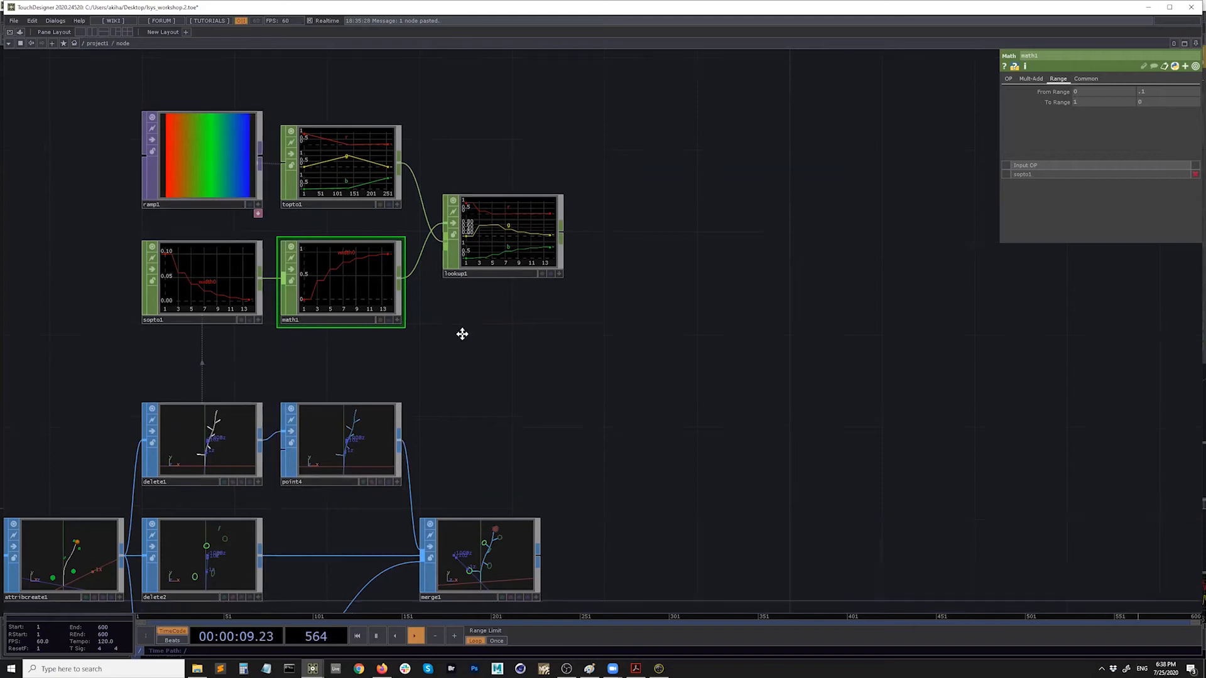
pyautogui.moveTo(380, 489); pyautogui.dragTo(379, 489, button='right')
pyautogui.press('Delete')
pyautogui.press('h')
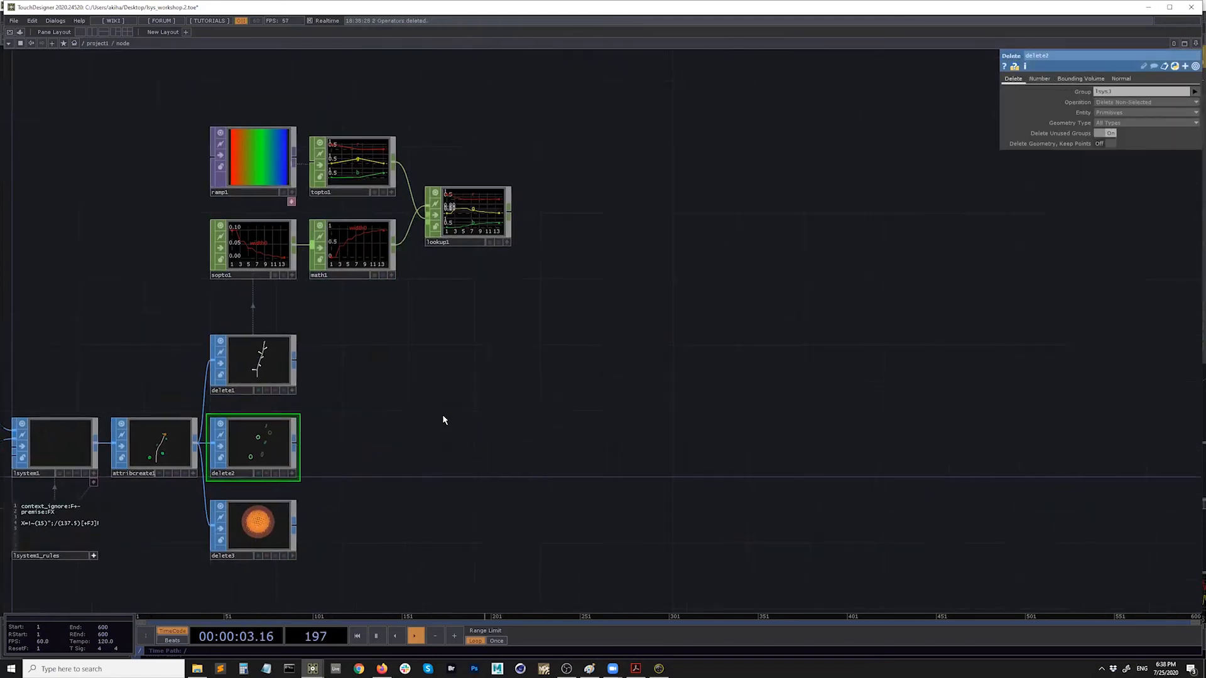
# Add a CHOP to SOP from lookup1's output and place it in the empty area below and beyond lookup1
pyautogui.scroll(5, 262, 392)
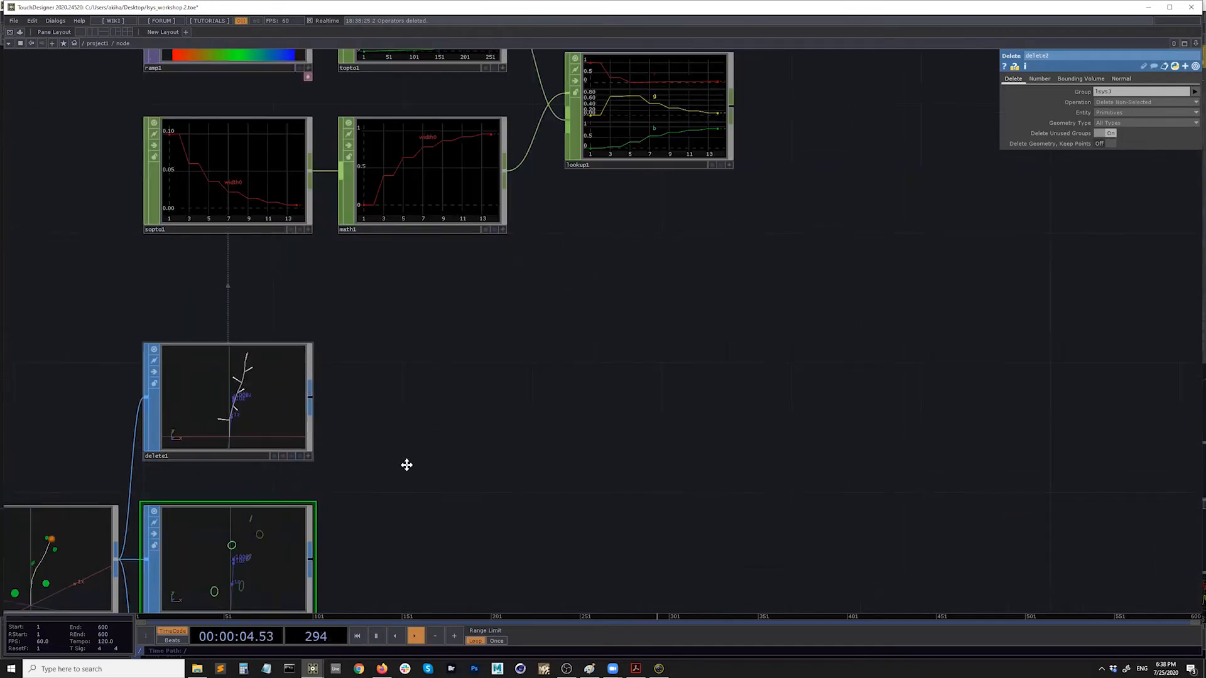
pyautogui.scroll(-3, 372, 425)
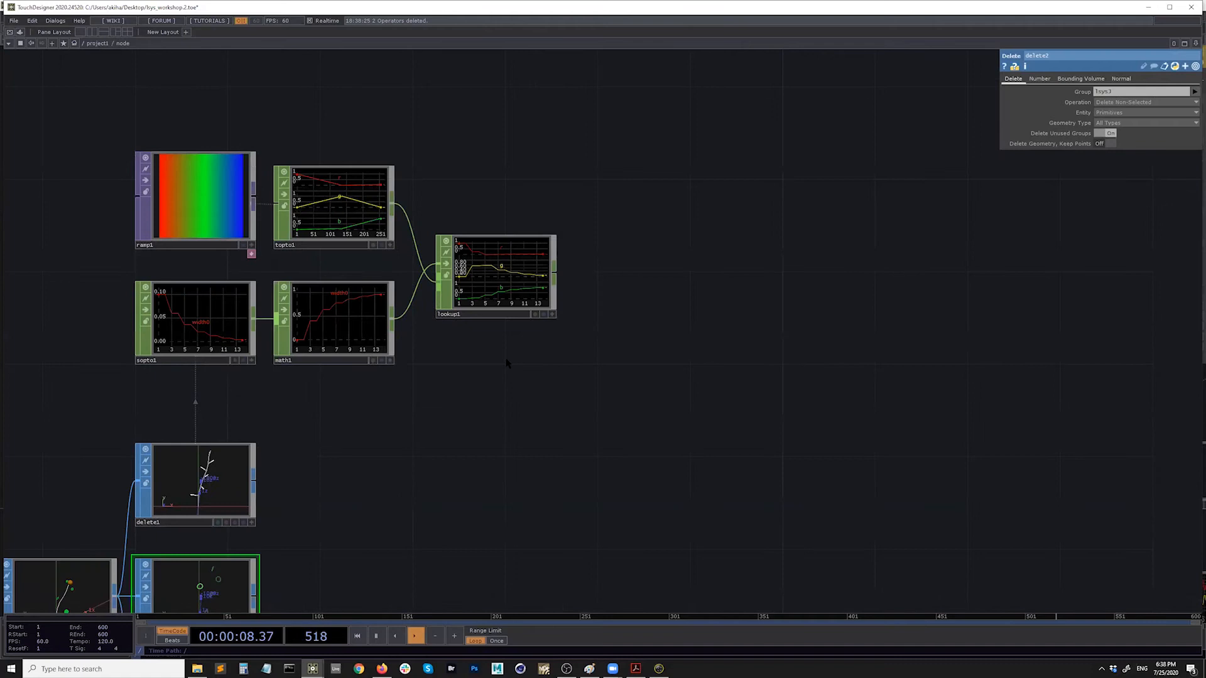
pyautogui.rightClick(555, 280)
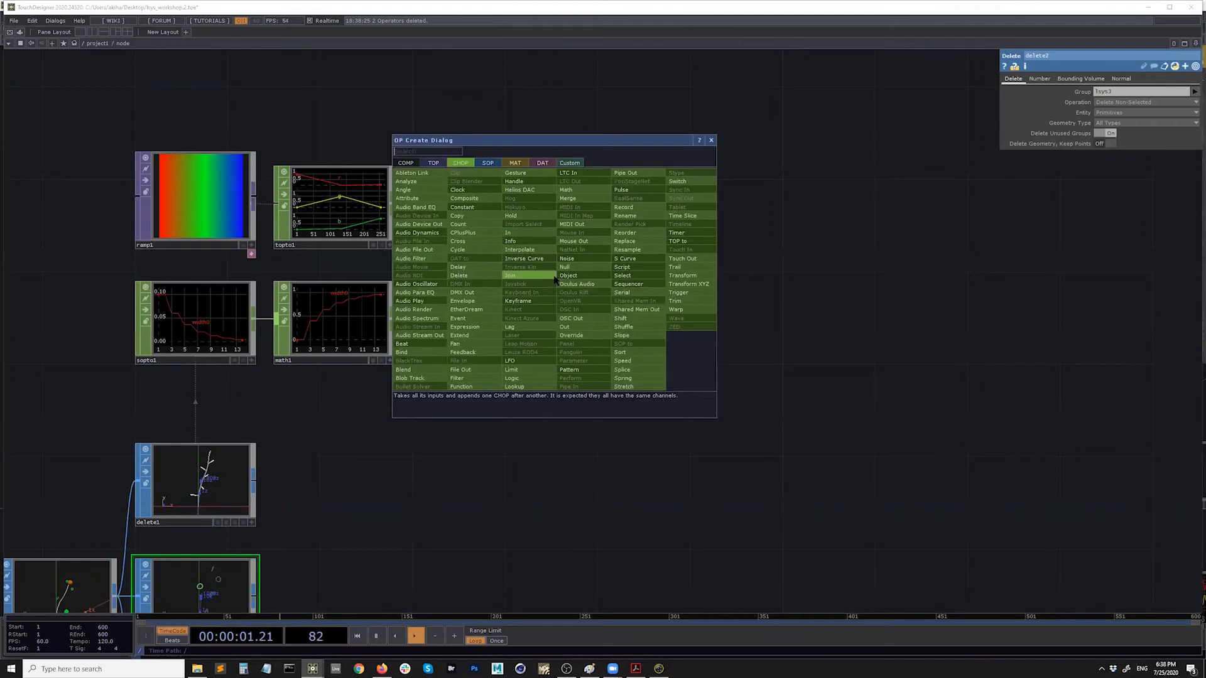
pyautogui.click(496, 164)
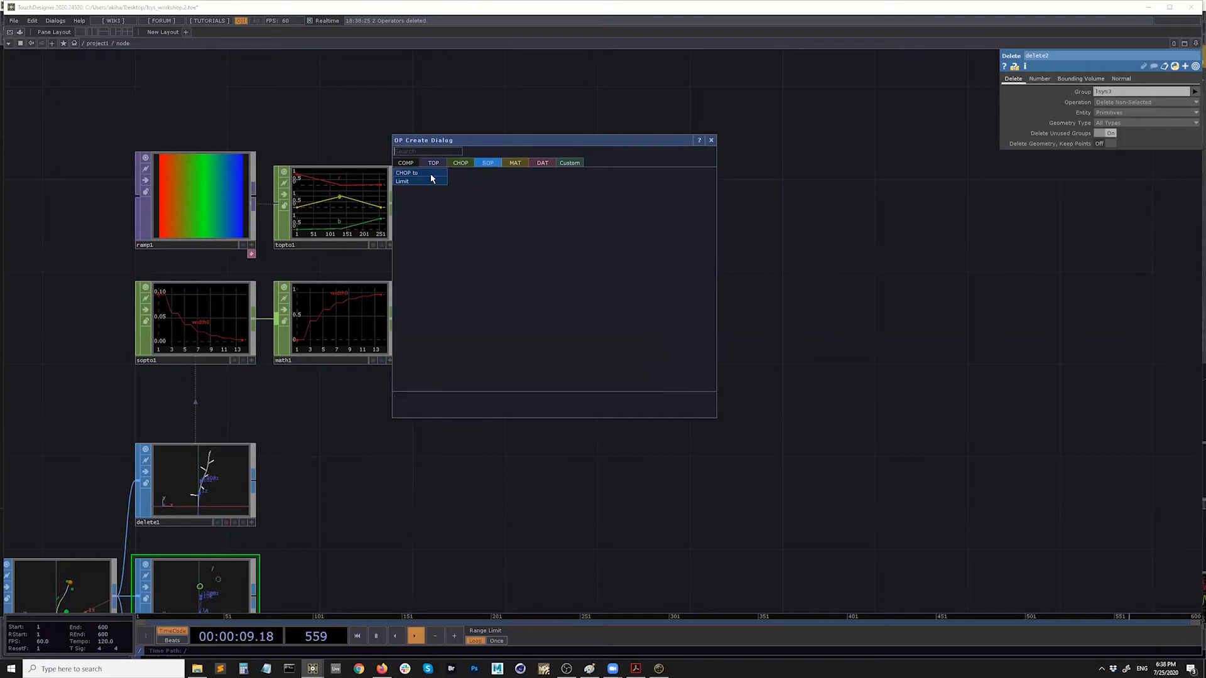
pyautogui.click(431, 173)
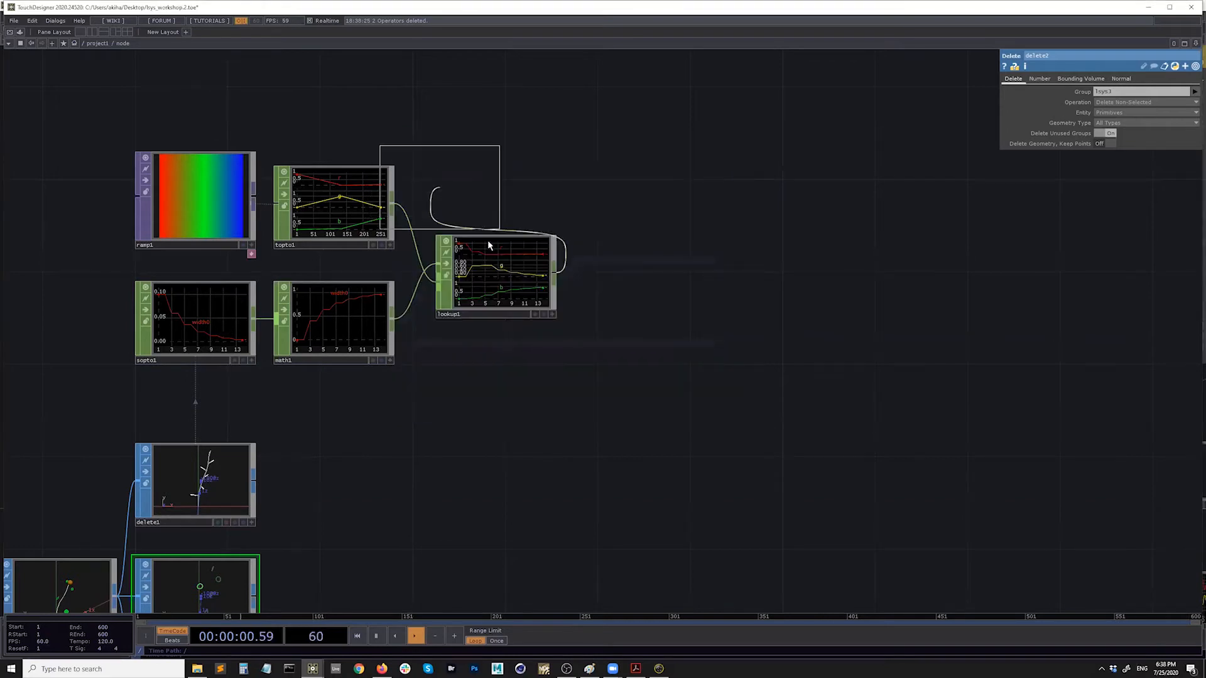
pyautogui.click(700, 486)
pyautogui.moveTo(712, 499); pyautogui.dragTo(710, 522)
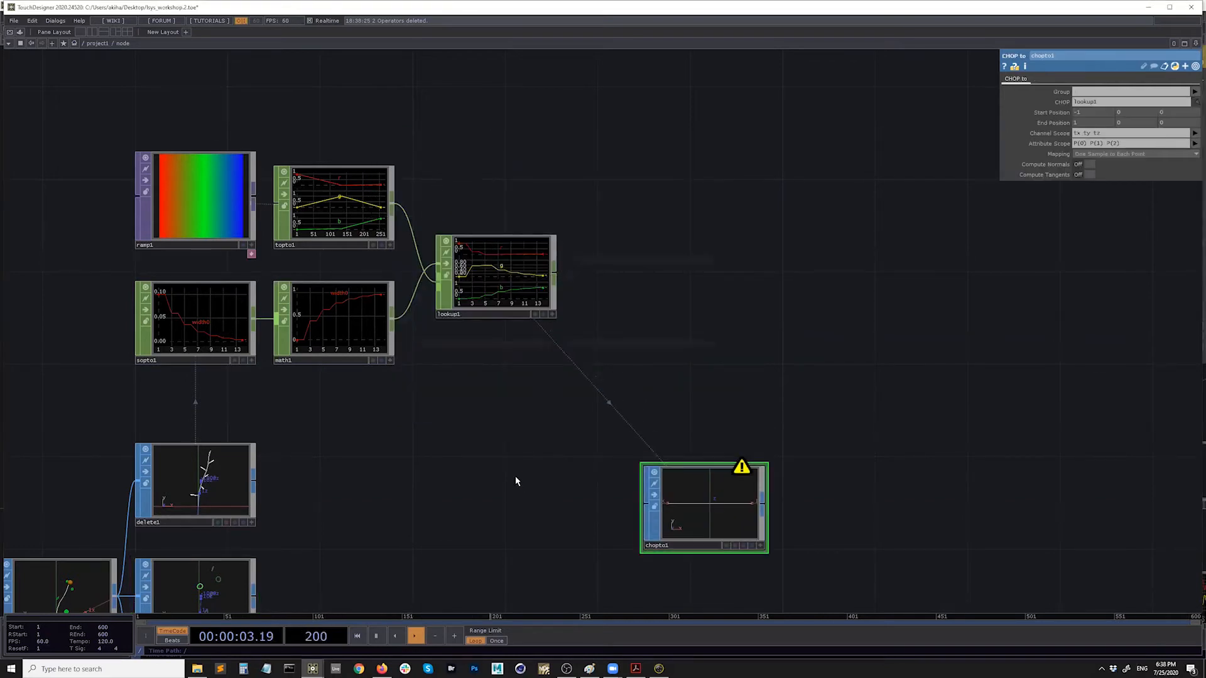
# Connect delete1 to chopto1's input and line chopto1 up directly below lookup1
pyautogui.moveTo(516, 480); pyautogui.dragTo(512, 446)
pyautogui.moveTo(721, 445); pyautogui.dragTo(677, 448)
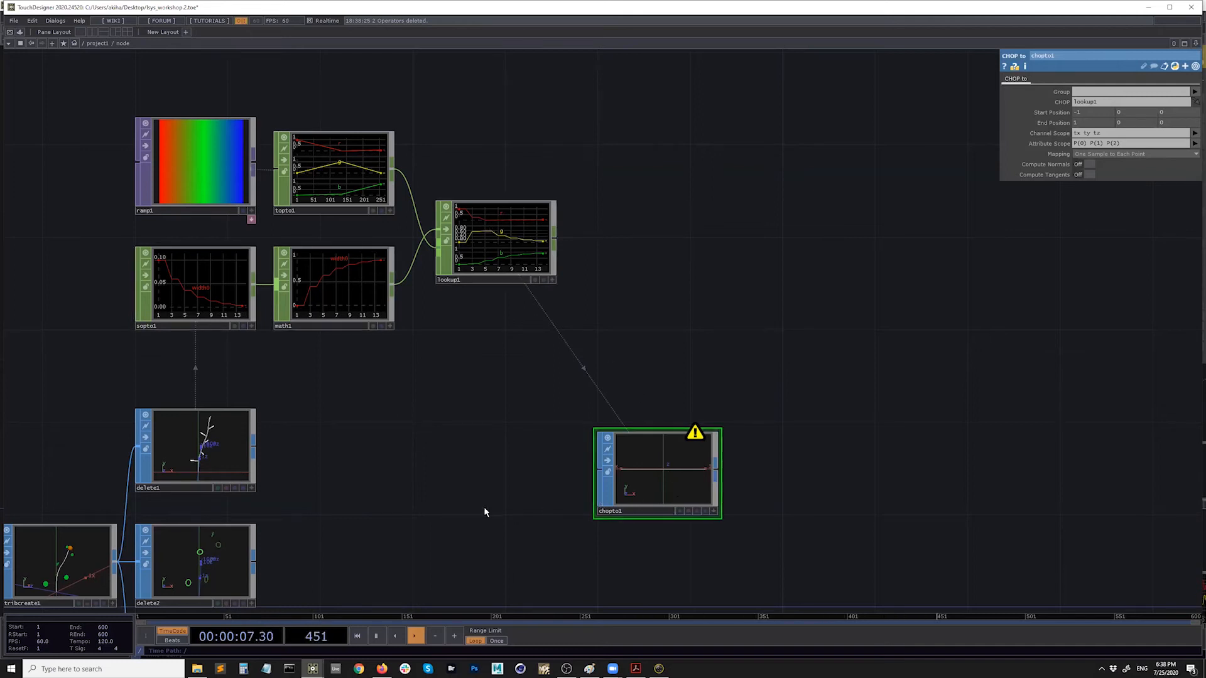
pyautogui.moveTo(638, 469); pyautogui.dragTo(639, 446)
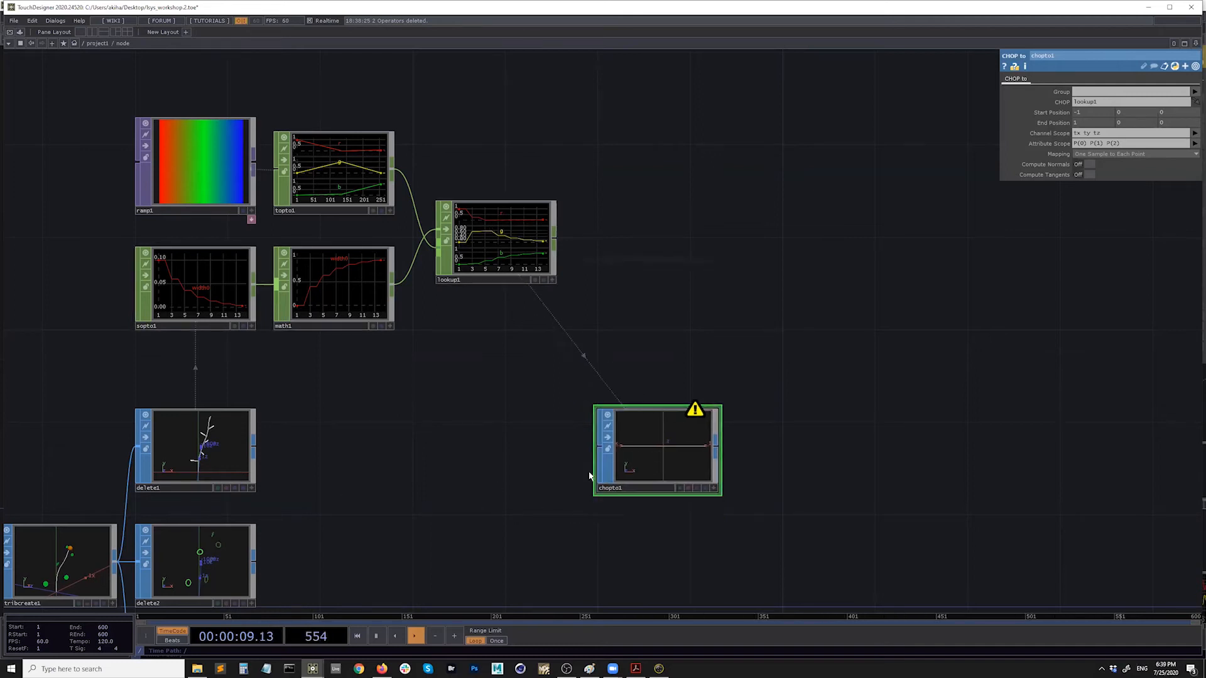
pyautogui.click(254, 447)
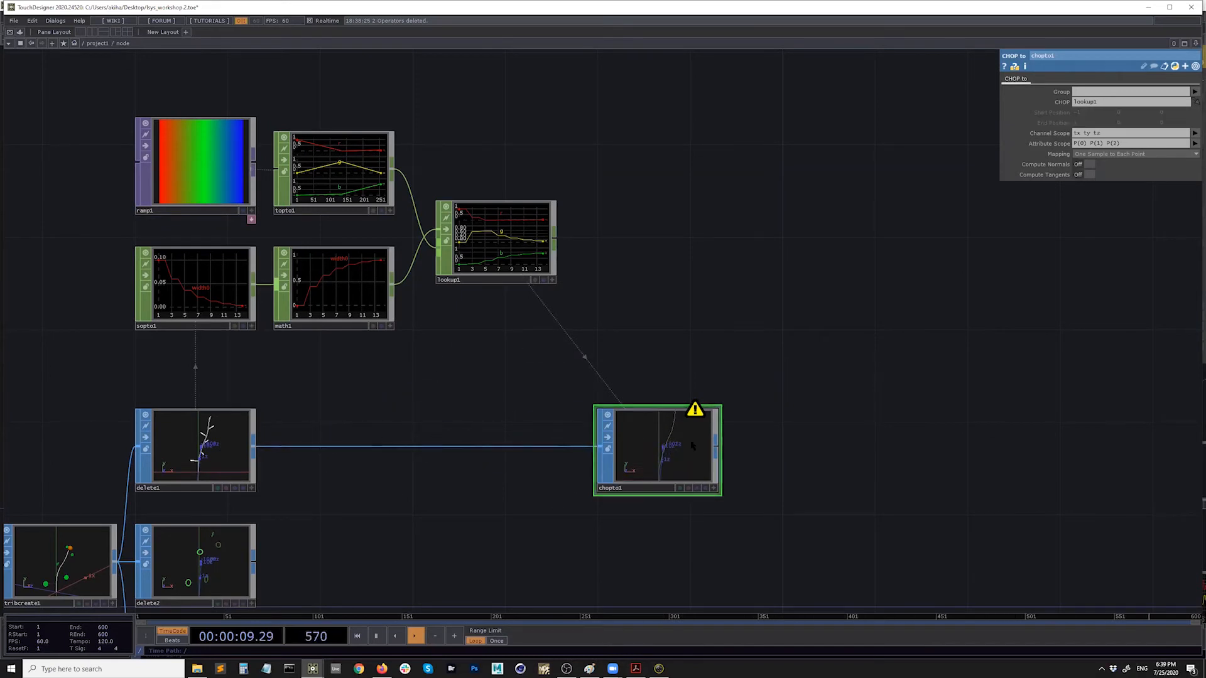
pyautogui.click(713, 489)
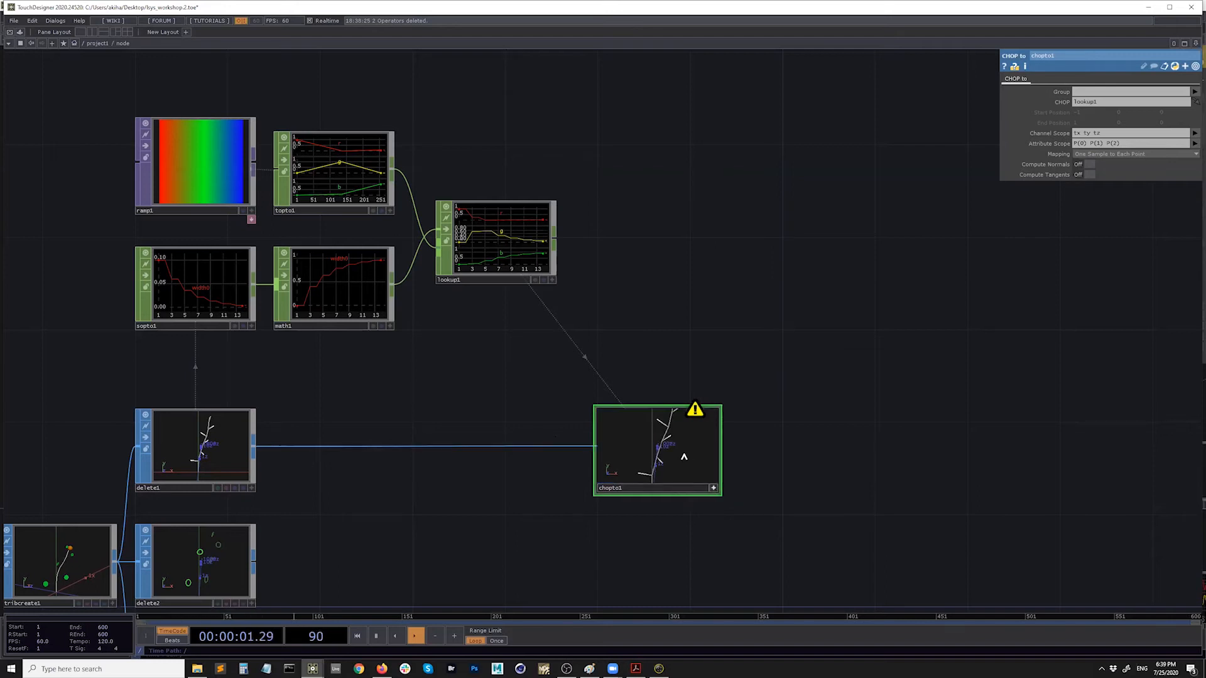
pyautogui.click(714, 488)
pyautogui.moveTo(673, 463); pyautogui.dragTo(512, 463)
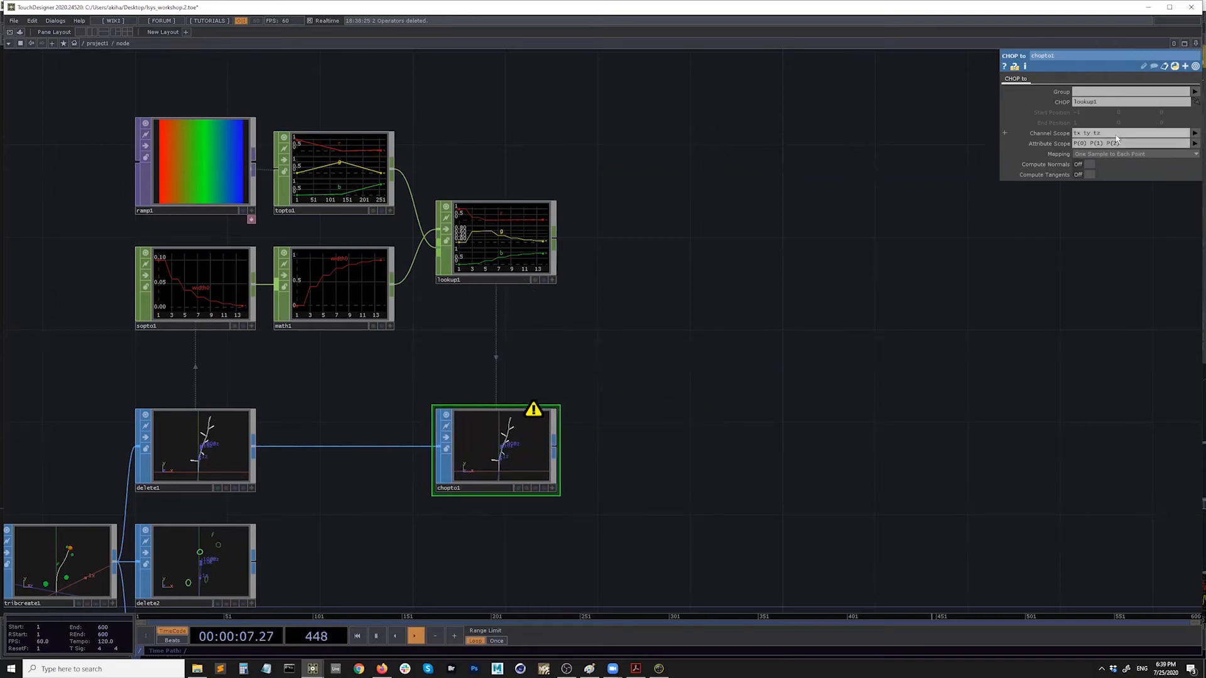
# Clear chopto1's default channel and attribute scopes and set its Channel Scope to r g b
pyautogui.click(1155, 133)
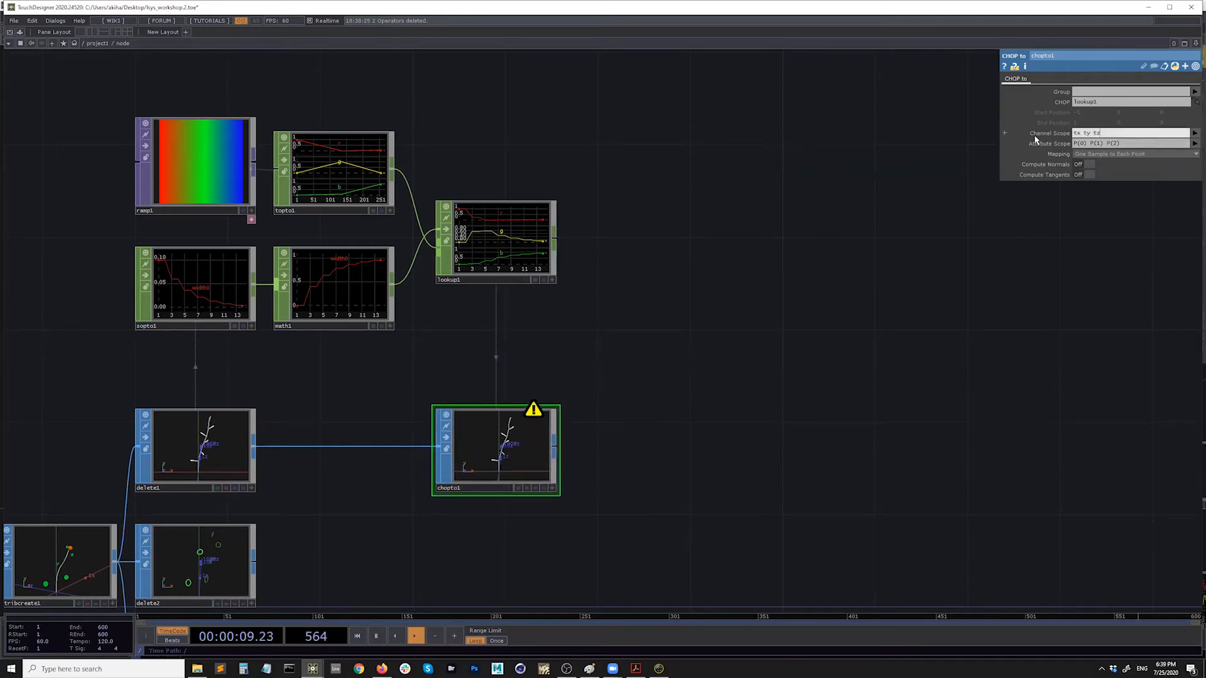
pyautogui.press('BackSpace')
pyautogui.moveTo(1120, 145); pyautogui.dragTo(1048, 144)
pyautogui.press('BackSpace')
pyautogui.click(1130, 133)
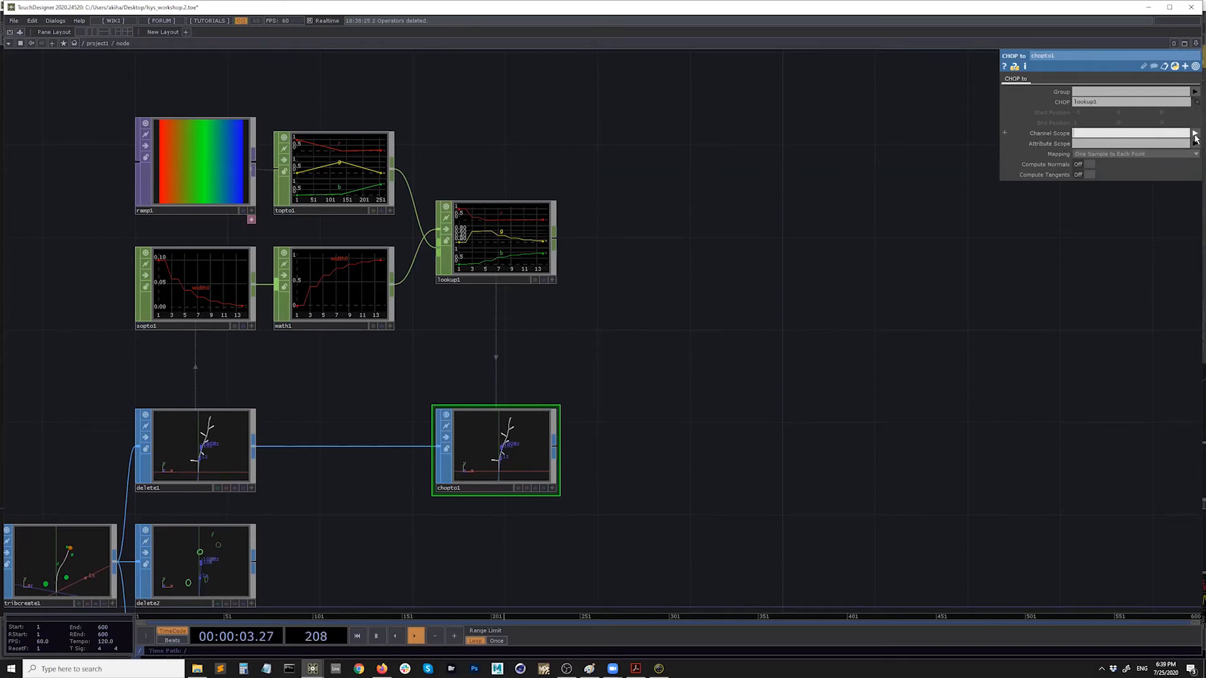
pyautogui.write('r g b')
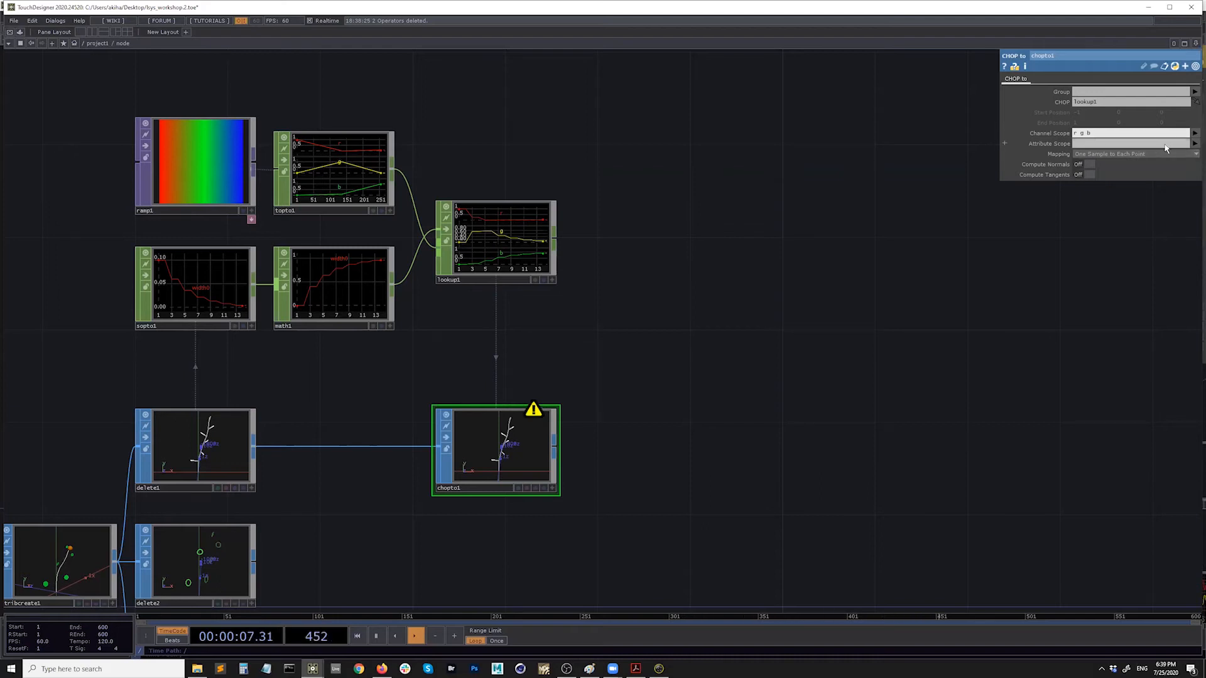
# Set chopto1's Attribute Scope to the point color red, green and blue components: Cd(0) Cd(1) Cd(2)
pyautogui.click(1195, 144)
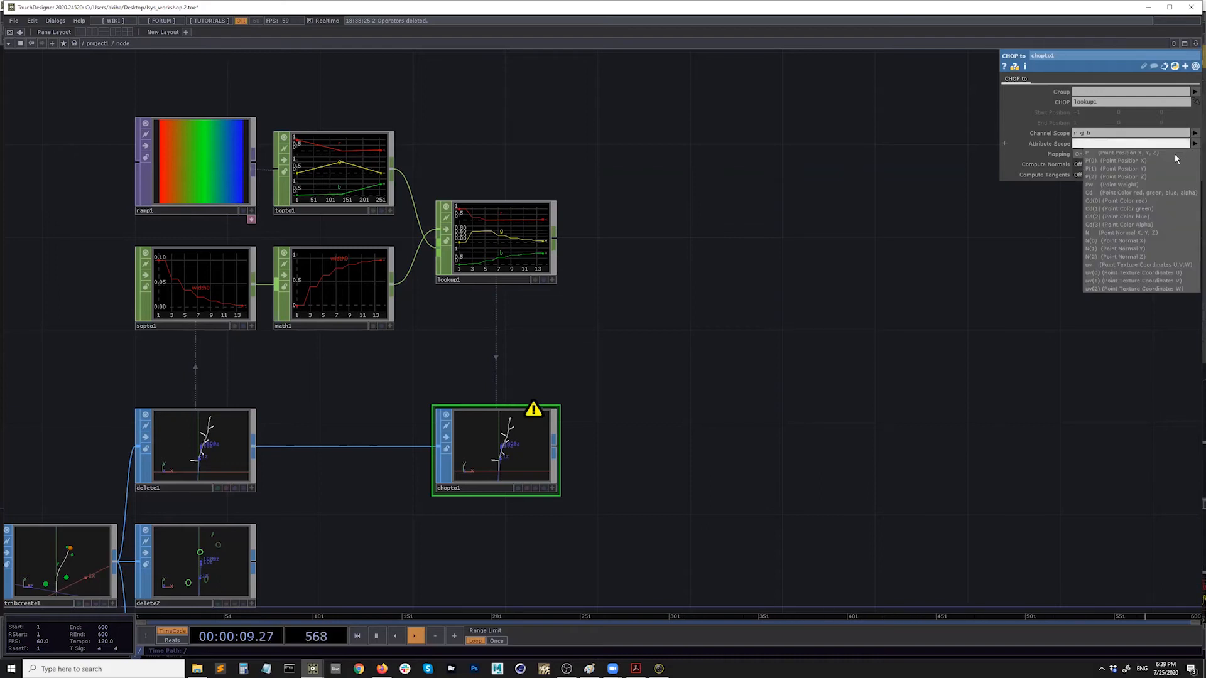
pyautogui.click(1121, 202)
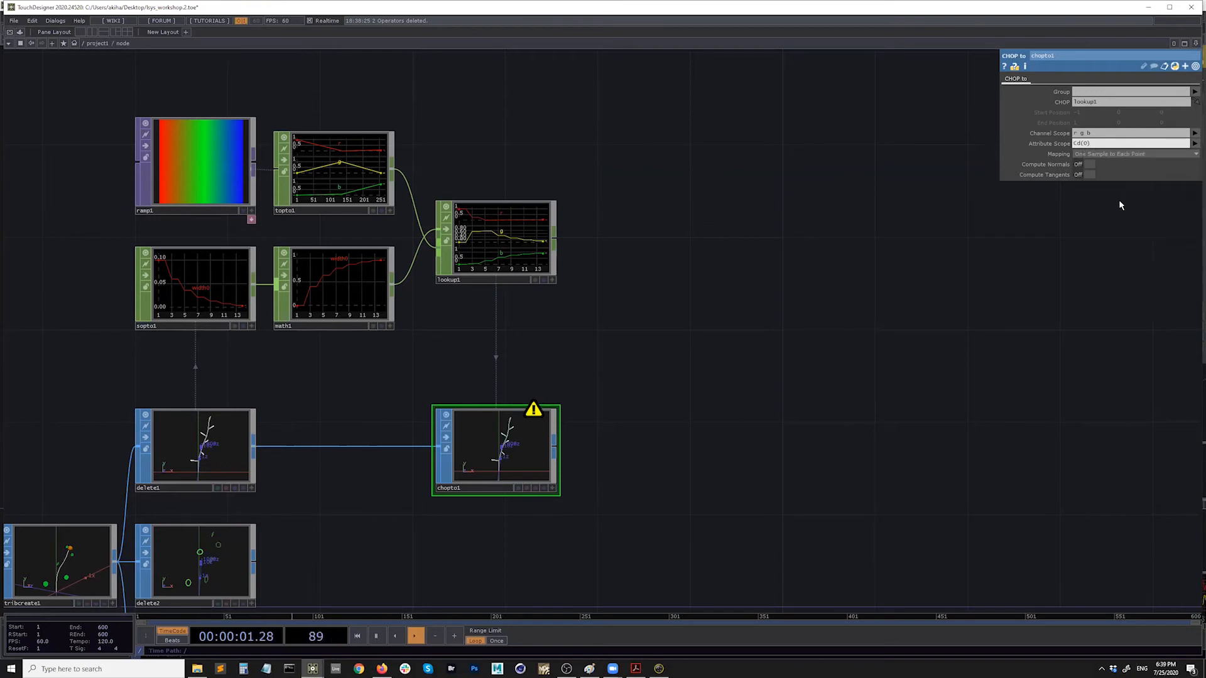
pyautogui.click(1194, 143)
pyautogui.click(1128, 210)
pyautogui.click(1194, 144)
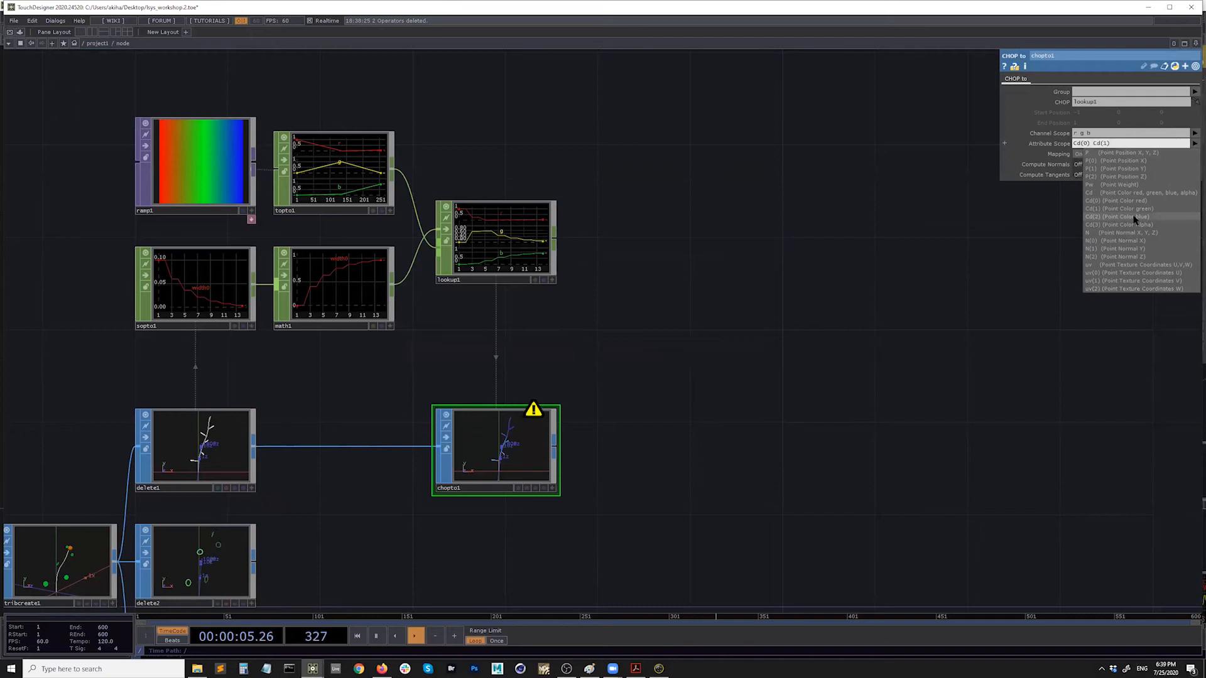
pyautogui.click(1135, 218)
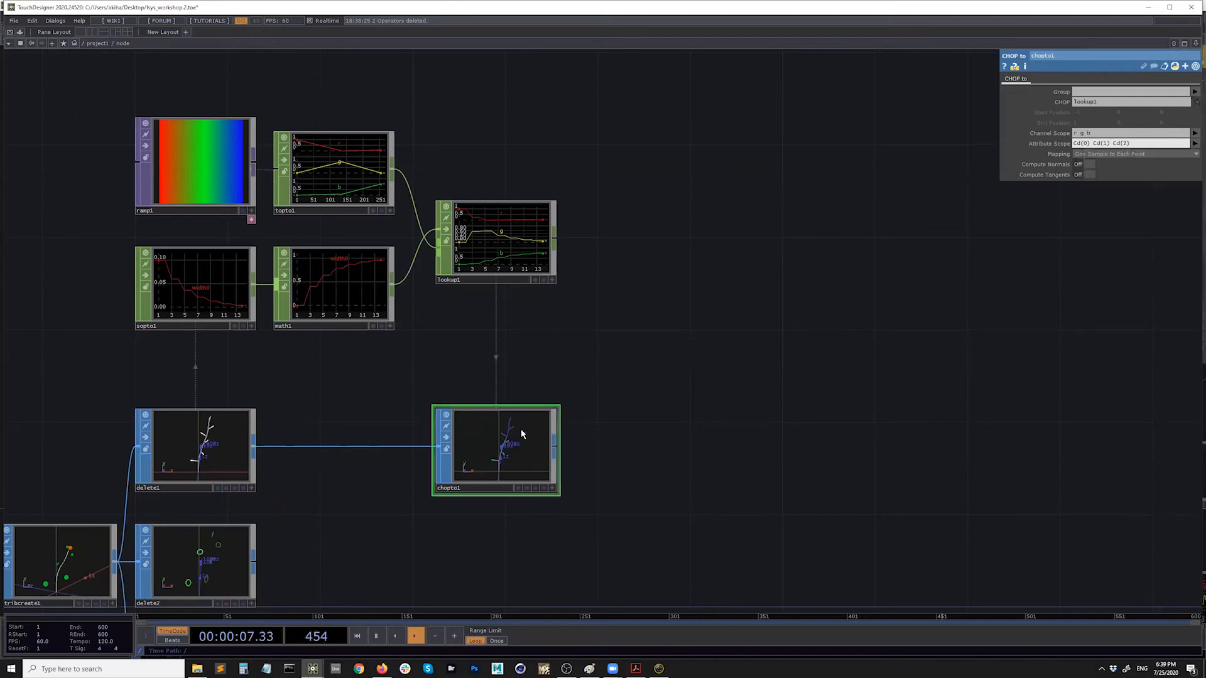
# Open chopto1's viewer in a floating window, move it beside the network, enlarge it and orbit to inspect the colored branches
pyautogui.rightClick(504, 440)
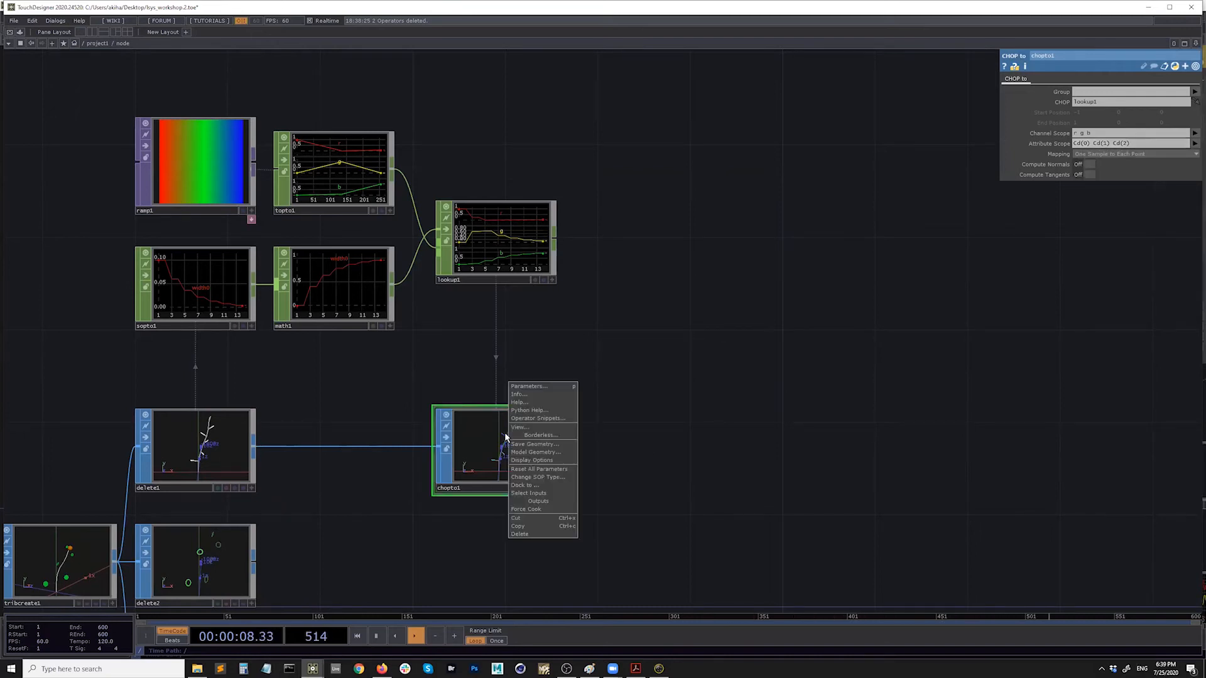
pyautogui.click(546, 387)
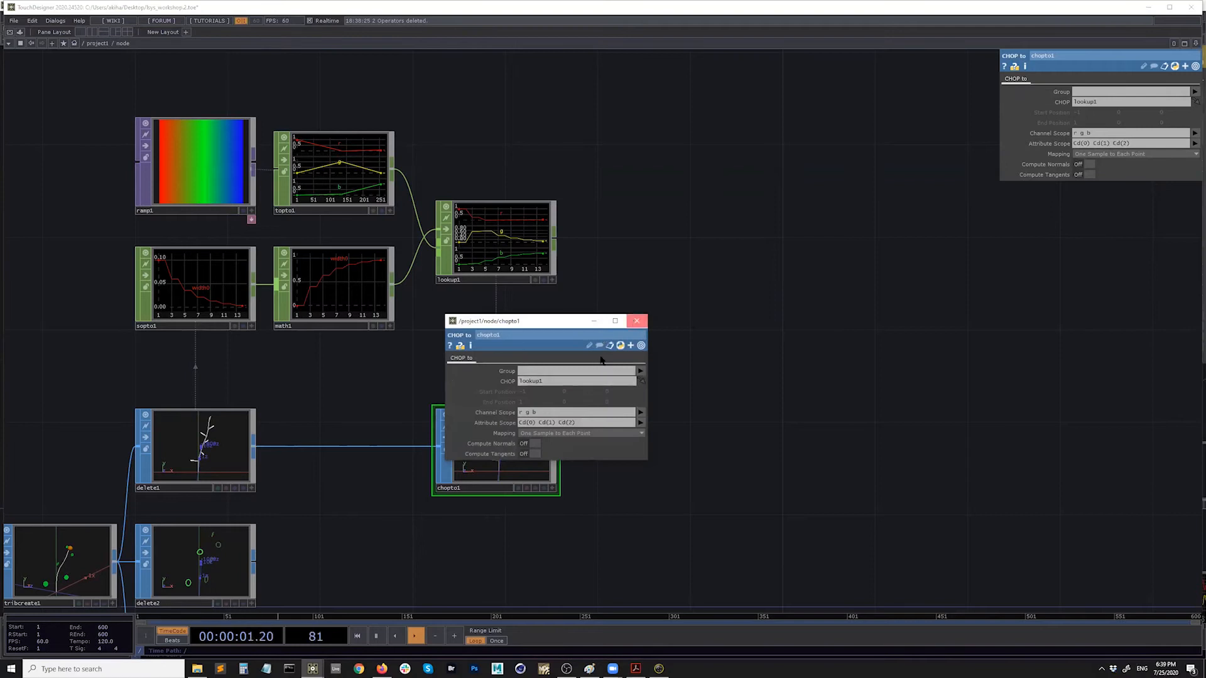
pyautogui.click(636, 320)
pyautogui.rightClick(513, 394)
pyautogui.click(532, 414)
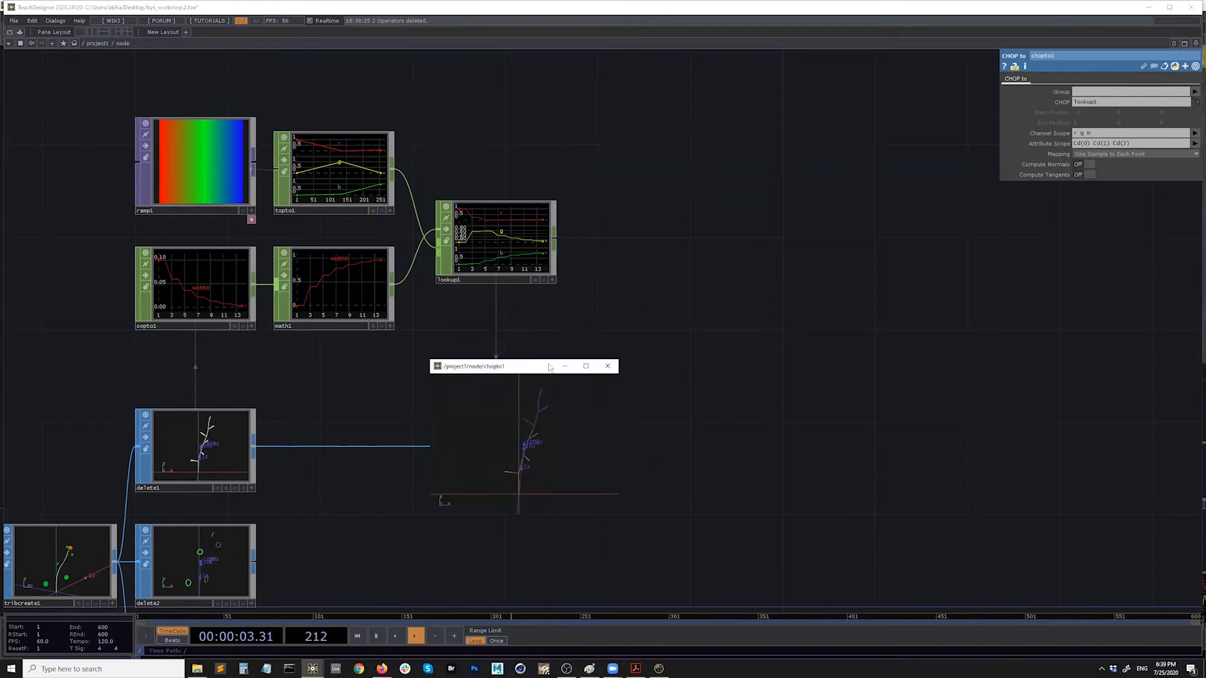
pyautogui.moveTo(546, 364); pyautogui.dragTo(698, 141)
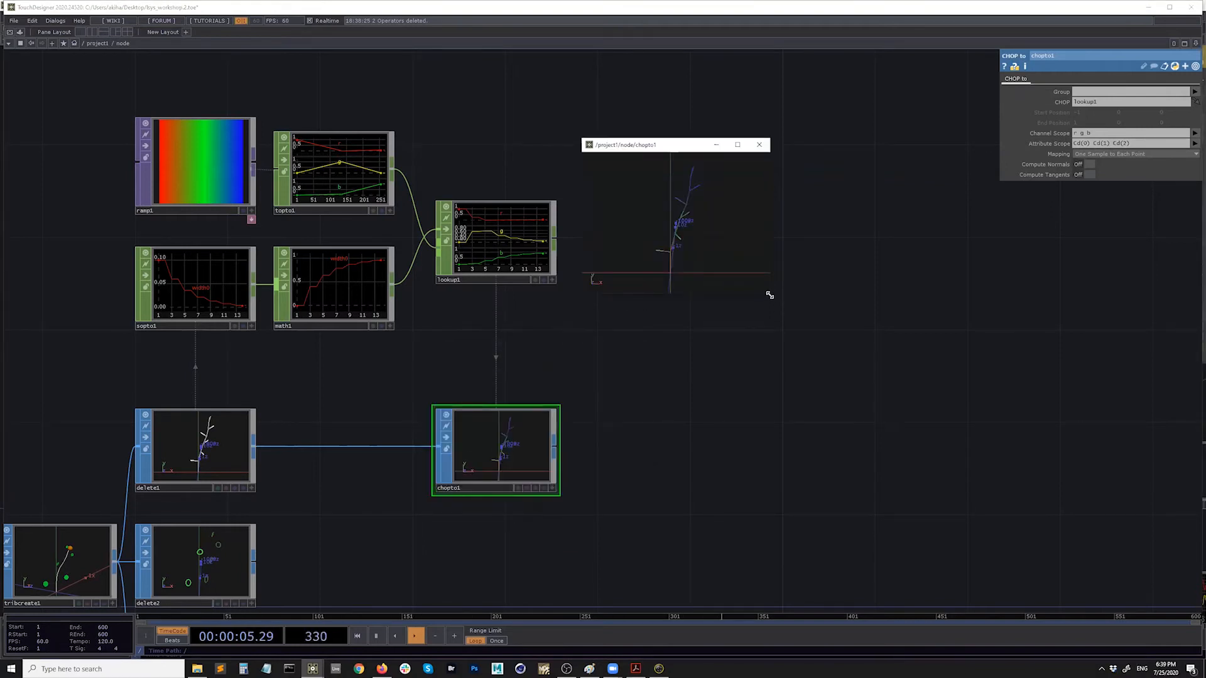
pyautogui.moveTo(770, 295); pyautogui.dragTo(1016, 488)
pyautogui.moveTo(800, 400); pyautogui.dragTo(824, 396)
# Hide the origin and orientation axes guides in chopto1's viewer through its display options
pyautogui.press('d')
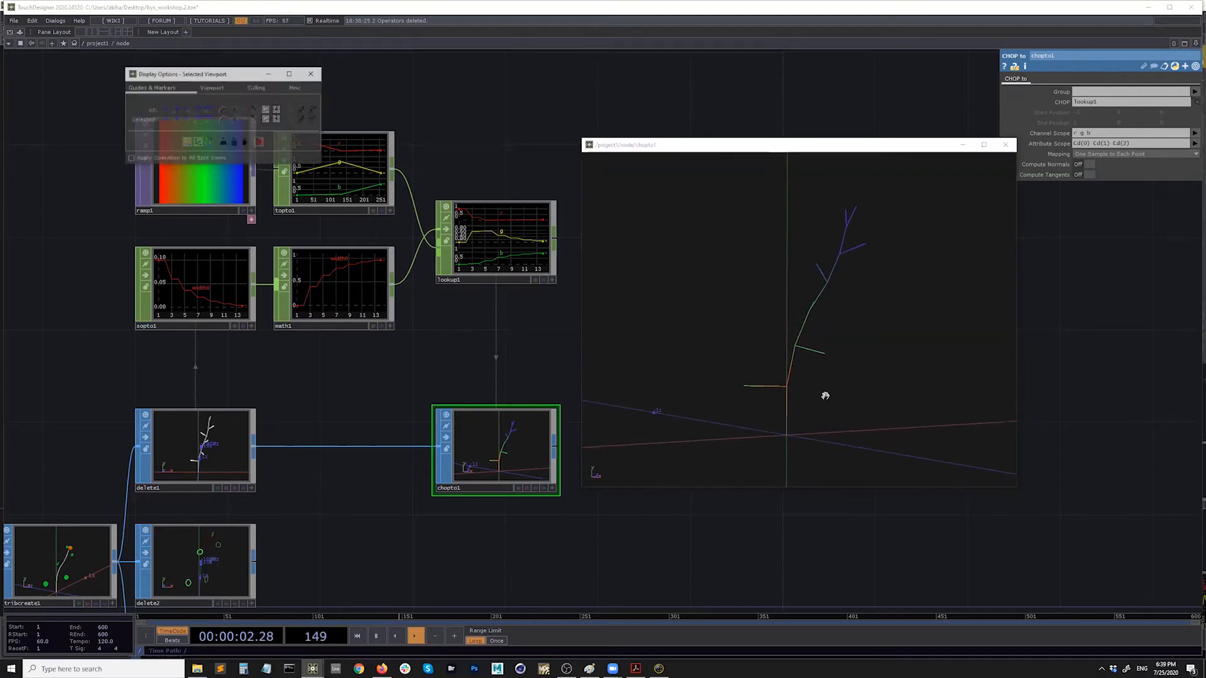
pyautogui.click(188, 141)
pyautogui.click(199, 141)
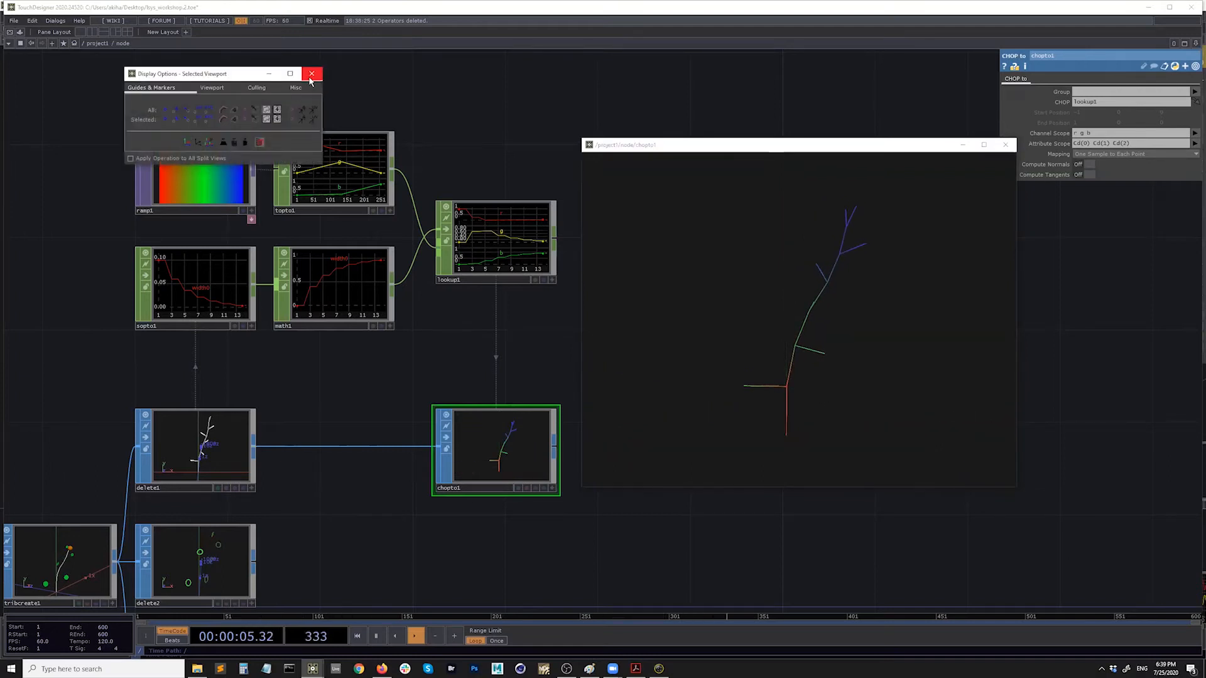
pyautogui.click(187, 143)
pyautogui.click(198, 143)
pyautogui.click(188, 143)
pyautogui.click(197, 142)
pyautogui.click(313, 73)
# Test and undo a phase shift on ramp1, move its green key toward the blue end with hue 112, and close chopto1's viewer
pyautogui.click(195, 170)
pyautogui.moveTo(486, 112); pyautogui.dragTo(444, 144)
pyautogui.moveTo(750, 146); pyautogui.dragTo(568, 118)
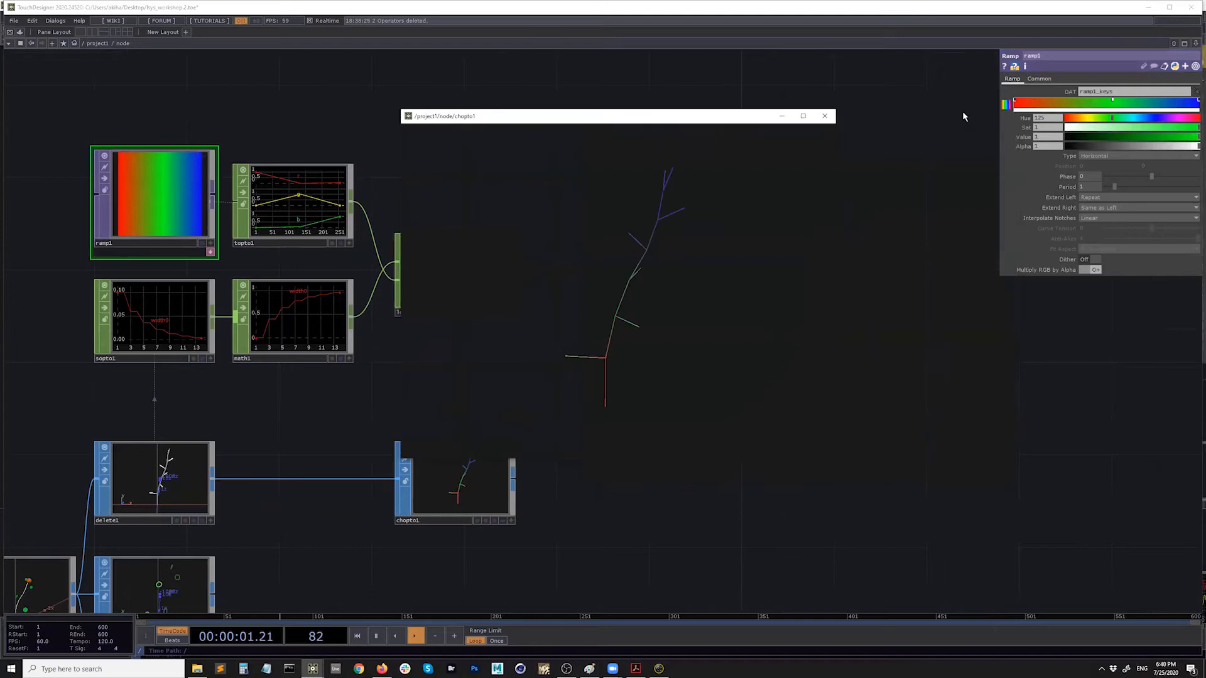
pyautogui.moveTo(1144, 182); pyautogui.dragTo(1172, 184)
pyautogui.hotkey('ctrl', 'z')
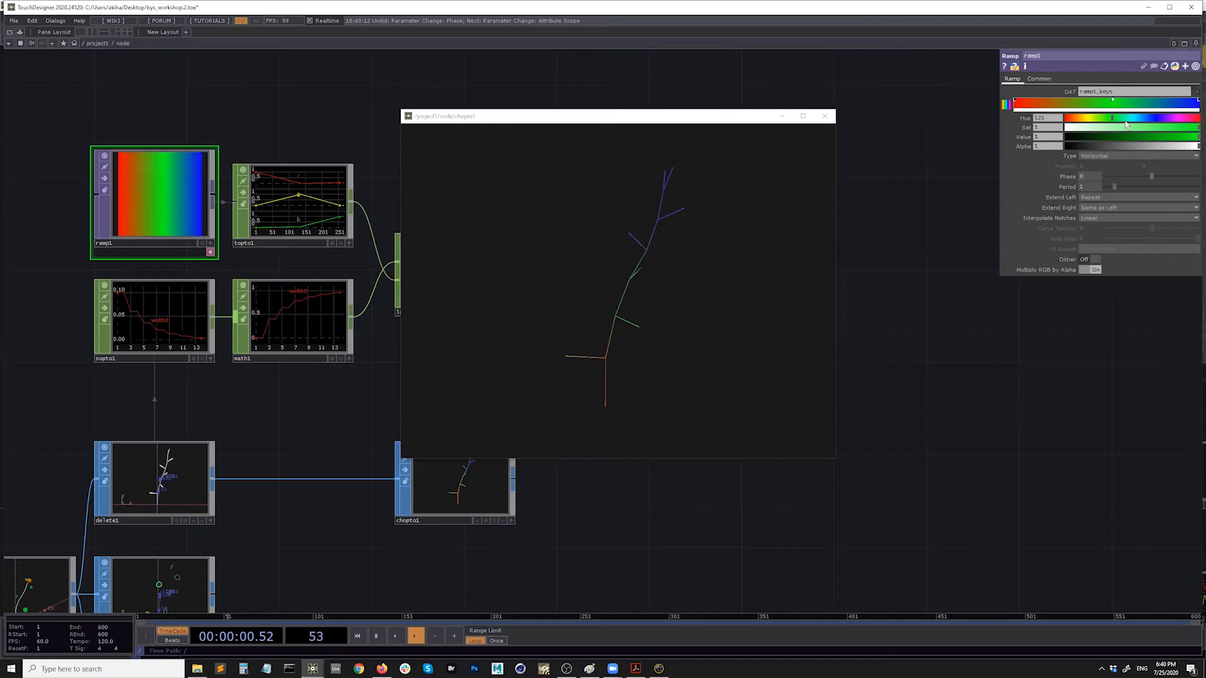
pyautogui.moveTo(1127, 125)
pyautogui.mouseDown()
pyautogui.moveTo(1110, 132)
pyautogui.moveTo(1175, 105)
pyautogui.mouseUp()
pyautogui.moveTo(792, 270)
pyautogui.mouseDown()
pyautogui.moveTo(744, 291)
pyautogui.moveTo(592, 277)
pyautogui.moveTo(598, 267)
pyautogui.moveTo(706, 273)
pyautogui.moveTo(706, 305)
pyautogui.mouseUp()
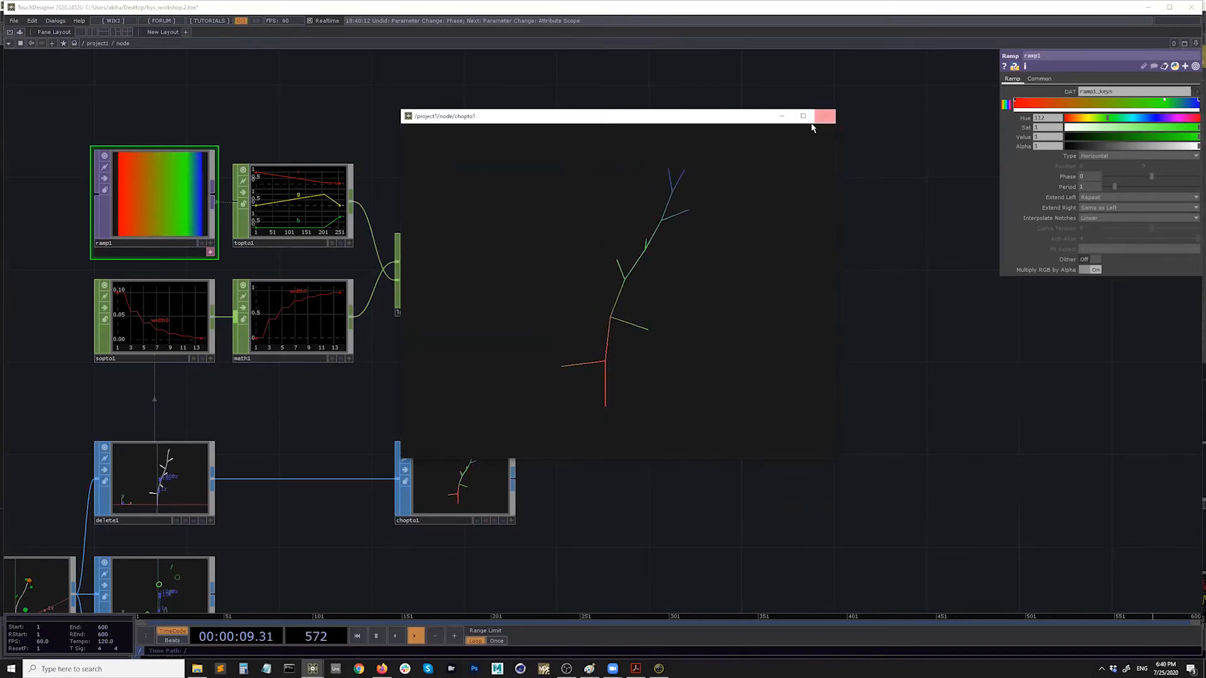
pyautogui.click(825, 116)
# Review the whole network from the point SOPs to lookup1 and select chopto1
pyautogui.moveTo(634, 332); pyautogui.dragTo(811, 236)
pyautogui.scroll(-3, 685, 326)
pyautogui.moveTo(548, 477); pyautogui.dragTo(562, 464)
pyautogui.scroll(-1, 563, 463)
pyautogui.moveTo(590, 417); pyautogui.dragTo(585, 375)
pyautogui.click(637, 349)
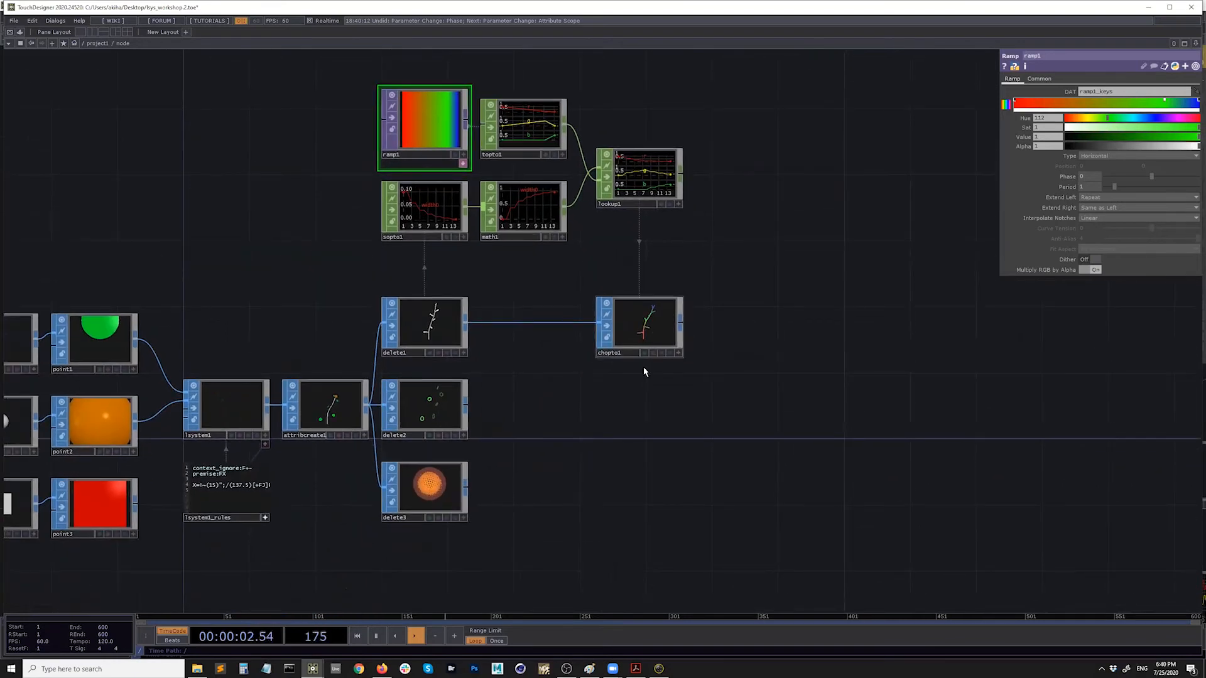
pyautogui.moveTo(633, 448); pyautogui.dragTo(672, 447)
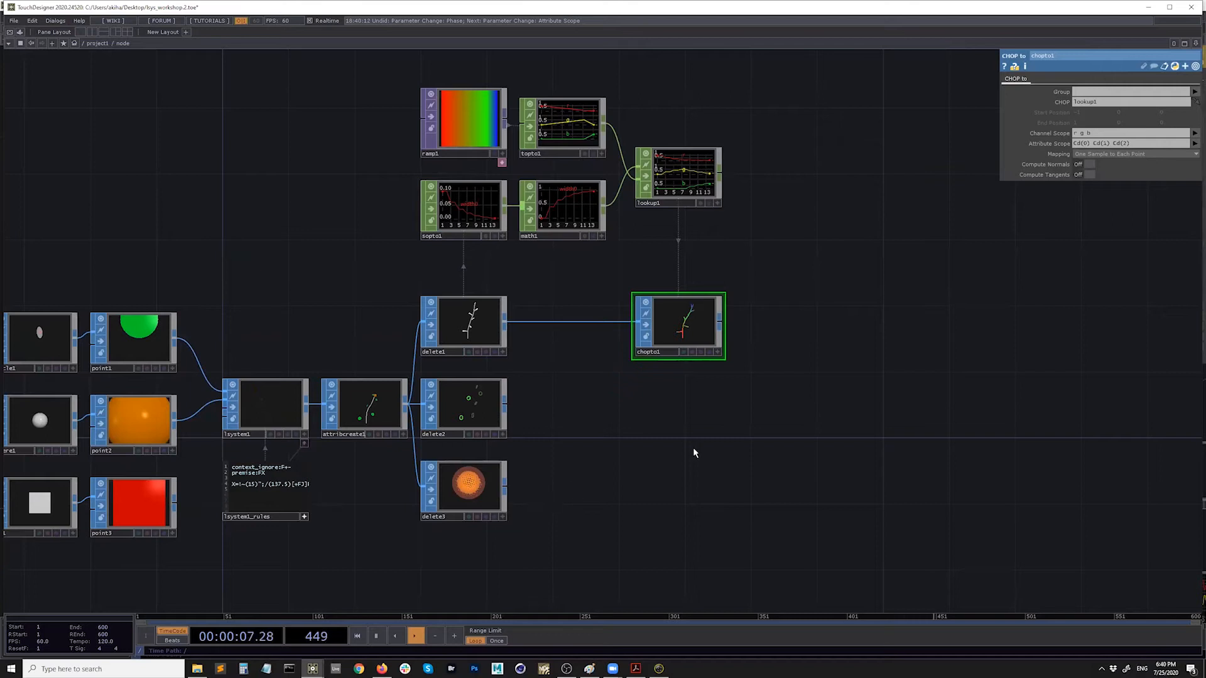
pyautogui.moveTo(658, 429); pyautogui.dragTo(625, 428)
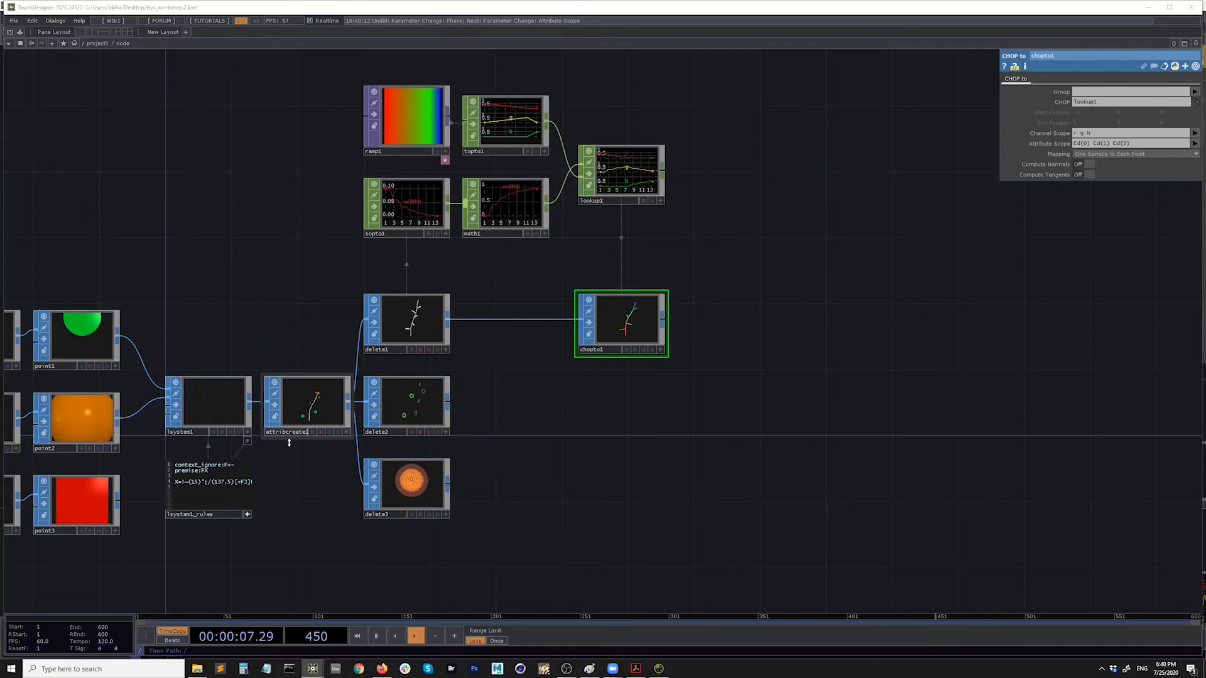
# Make lsystem1's node viewer active to inspect the generated plant up close
pyautogui.scroll(5, 282, 412)
pyautogui.moveTo(276, 527); pyautogui.dragTo(866, 505)
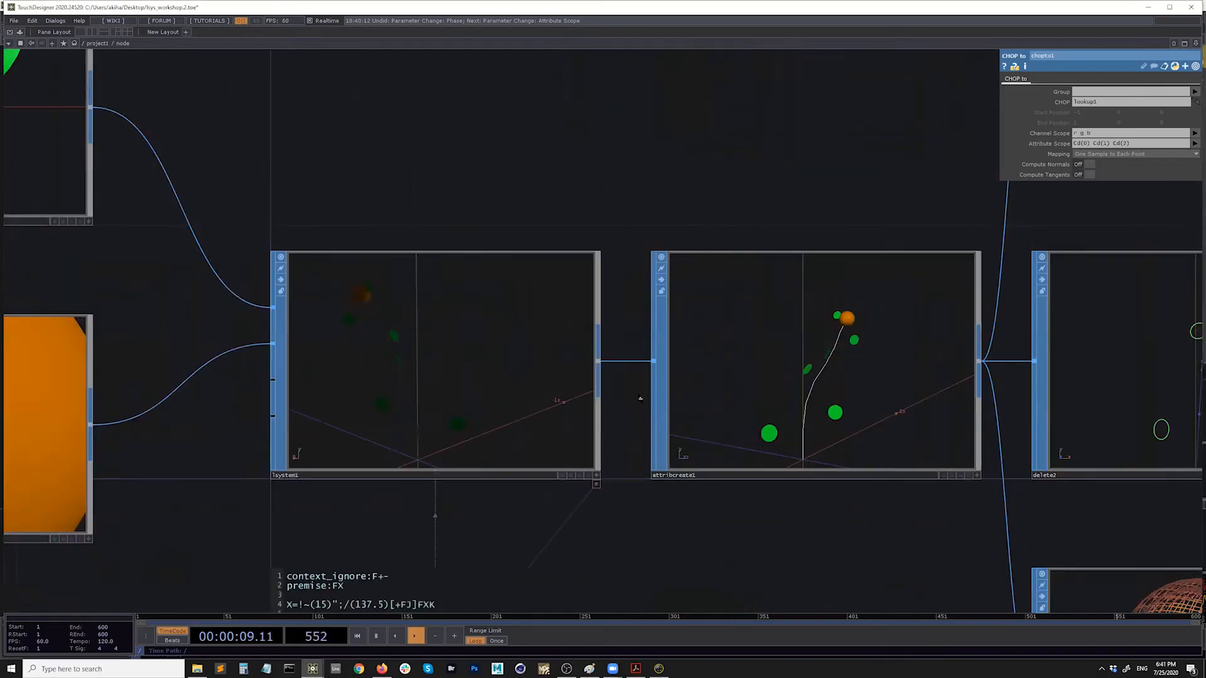
pyautogui.click(748, 470)
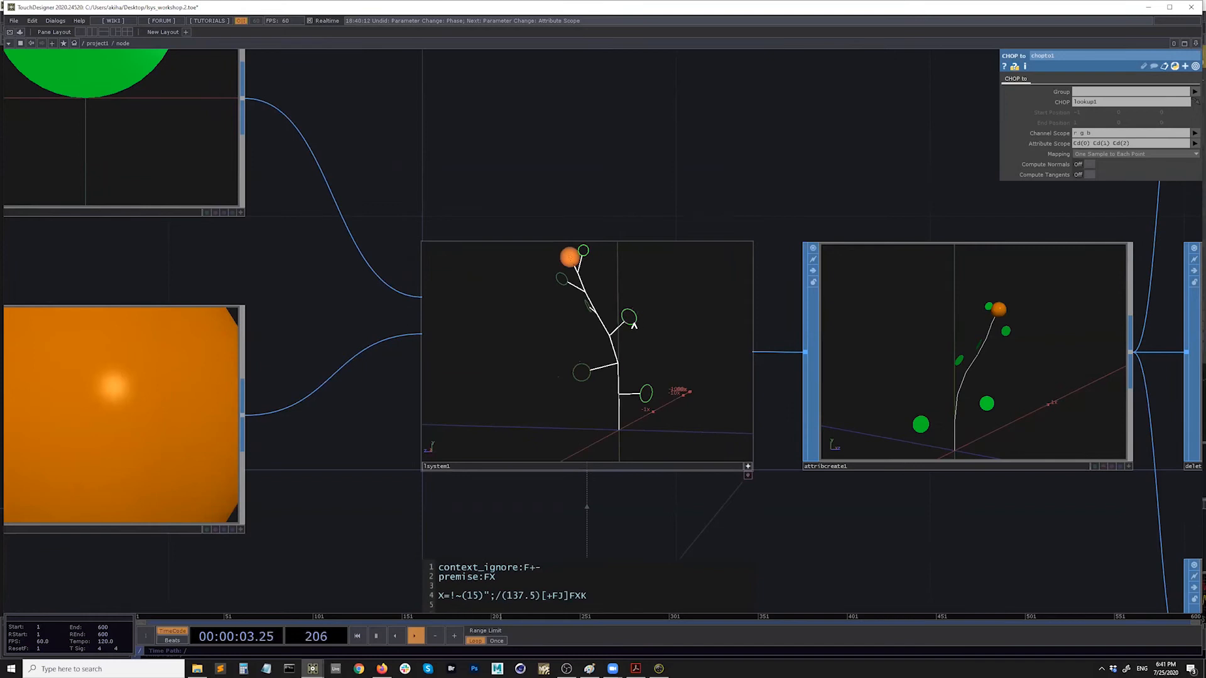
# Frame circle1 in its viewer and orbit it to examine how the leaf circle sits relative to the origin
pyautogui.moveTo(654, 189); pyautogui.dragTo(682, 218)
pyautogui.scroll(-3, 669, 221)
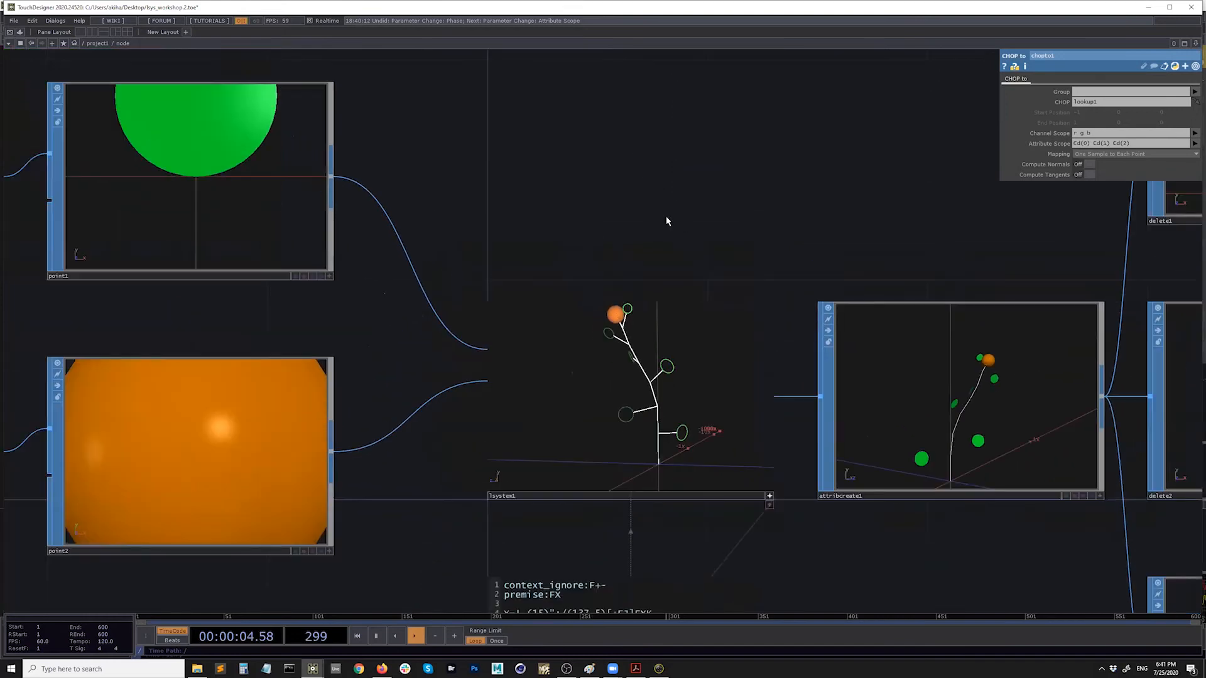
pyautogui.scroll(-3, 242, 215)
pyautogui.scroll(-1, 242, 248)
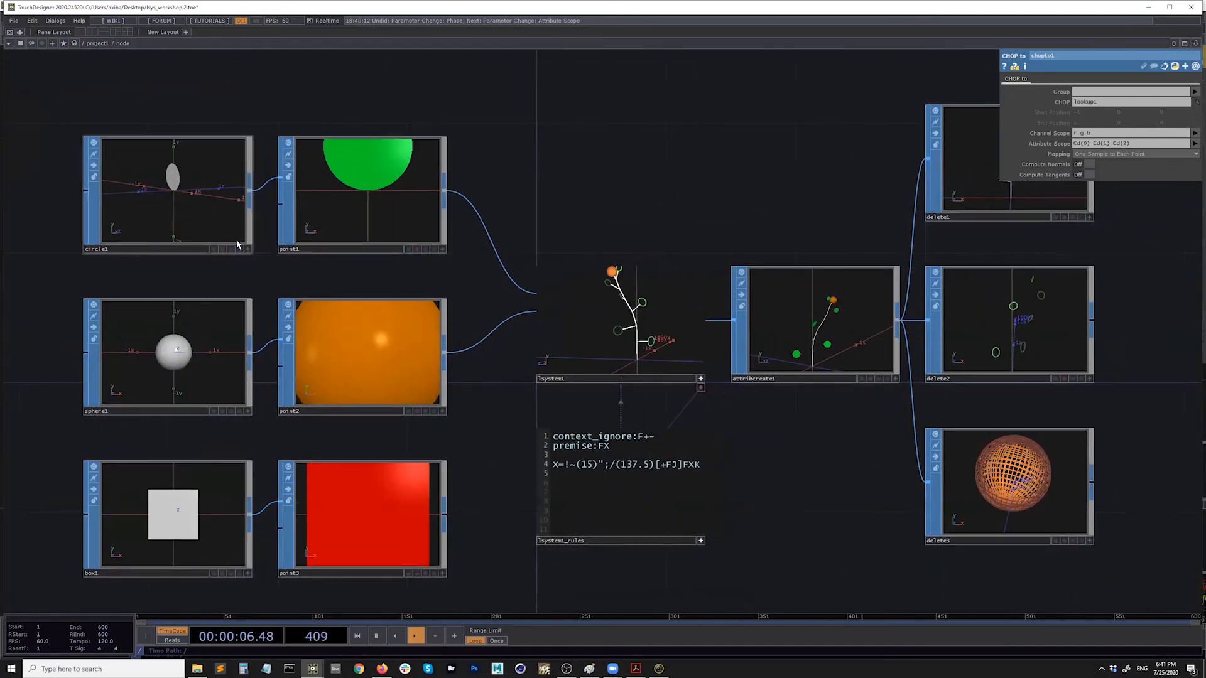
pyautogui.press('h')
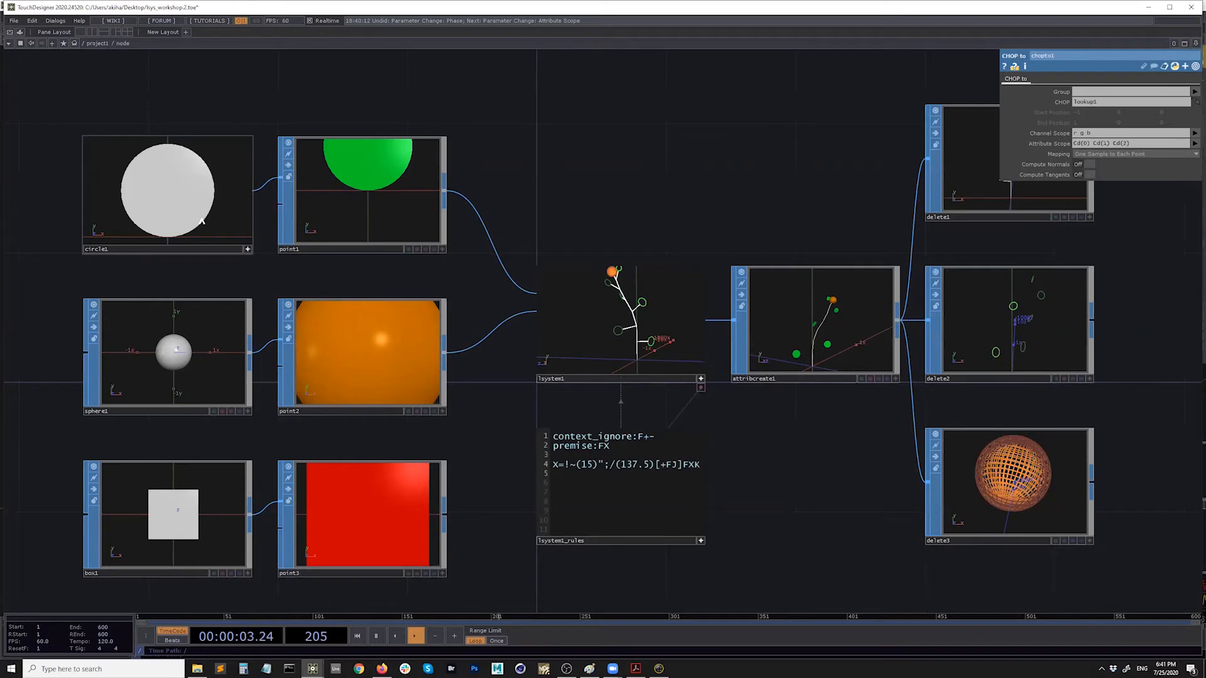
pyautogui.moveTo(202, 222)
pyautogui.mouseDown()
pyautogui.moveTo(142, 226)
pyautogui.moveTo(177, 233)
pyautogui.mouseUp()
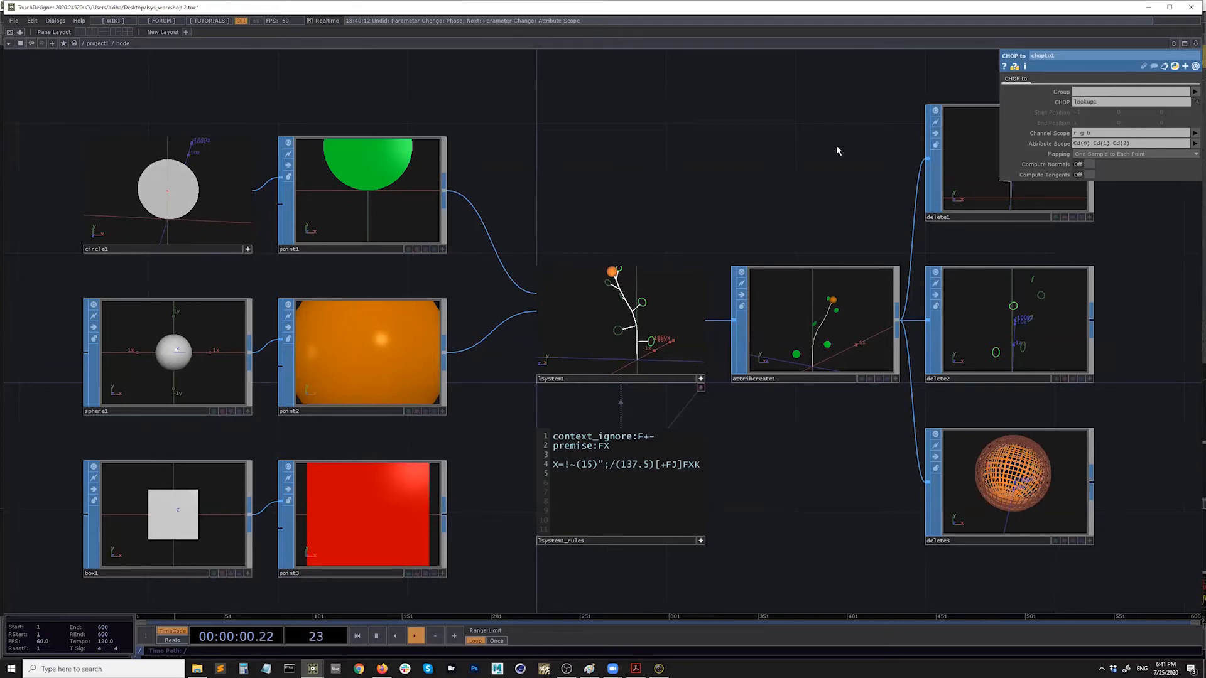
# Clear the expression on circle1's Center Y, then link Center Y to Radius Y with a pasted reference, me.par.rady
pyautogui.click(217, 226)
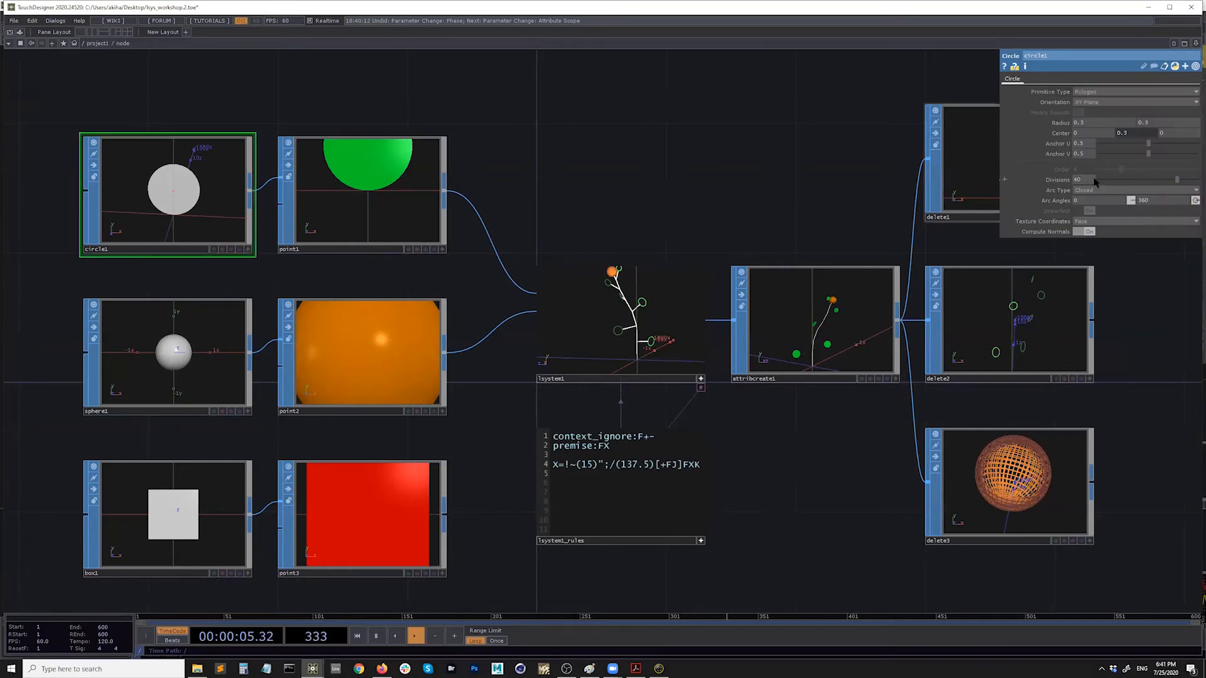
pyautogui.click(1067, 134)
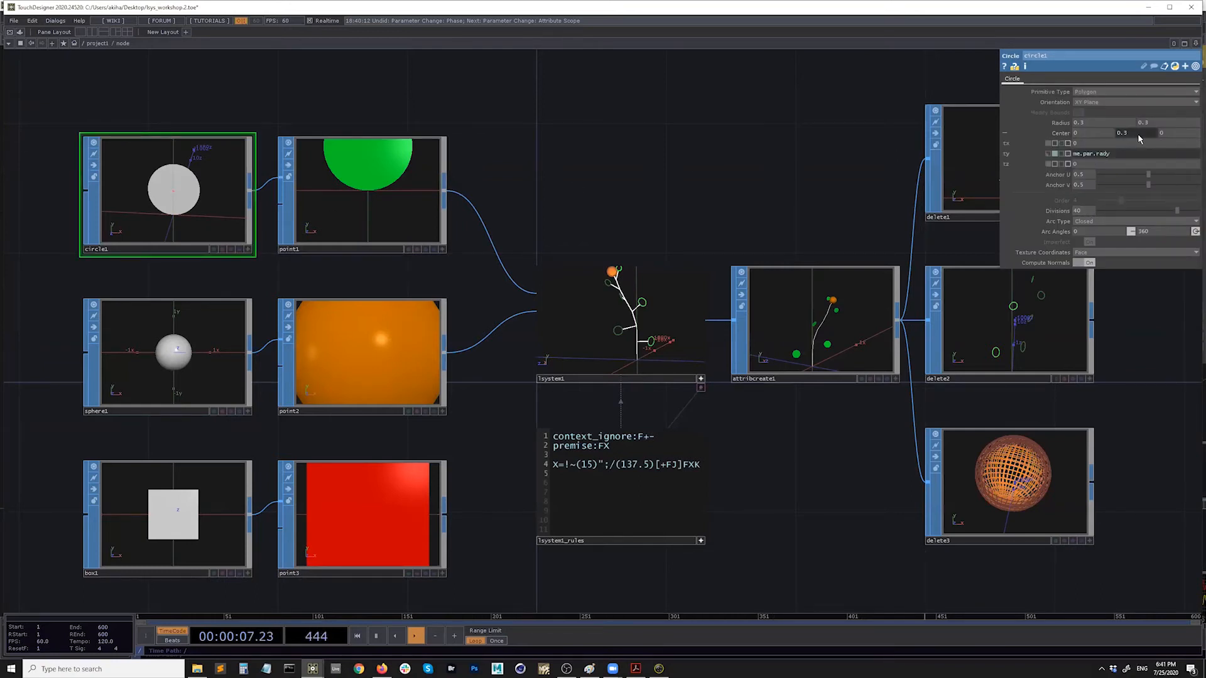
pyautogui.moveTo(1107, 157)
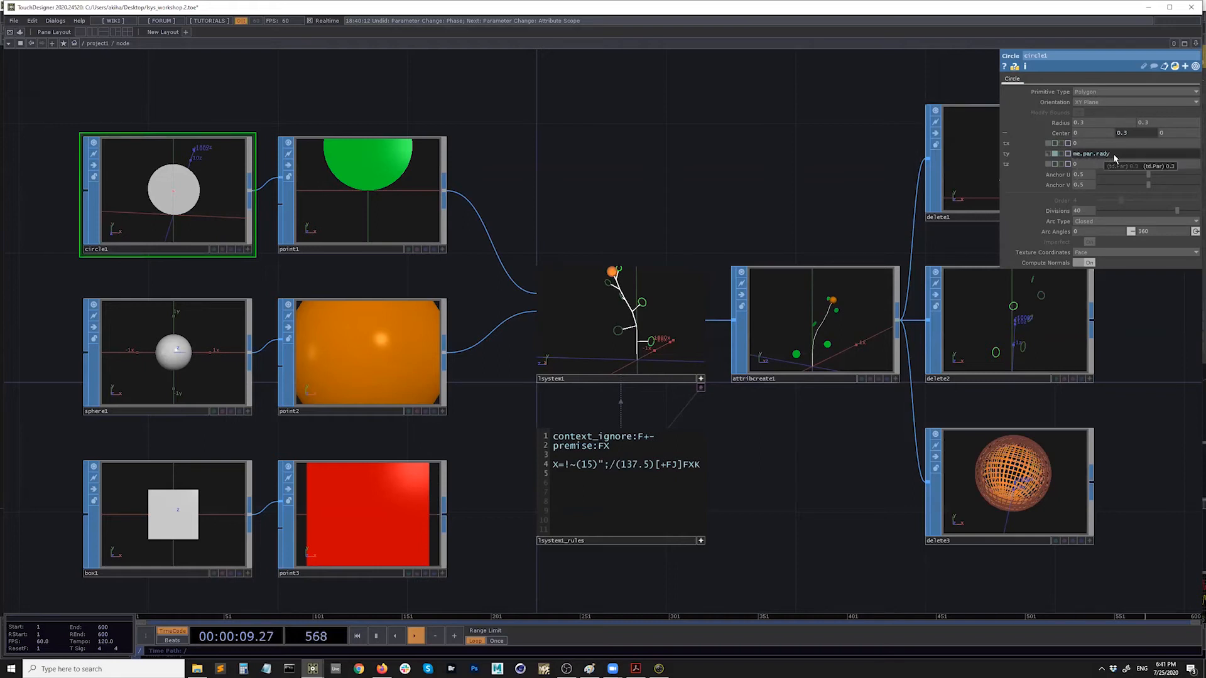
pyautogui.click(1049, 155)
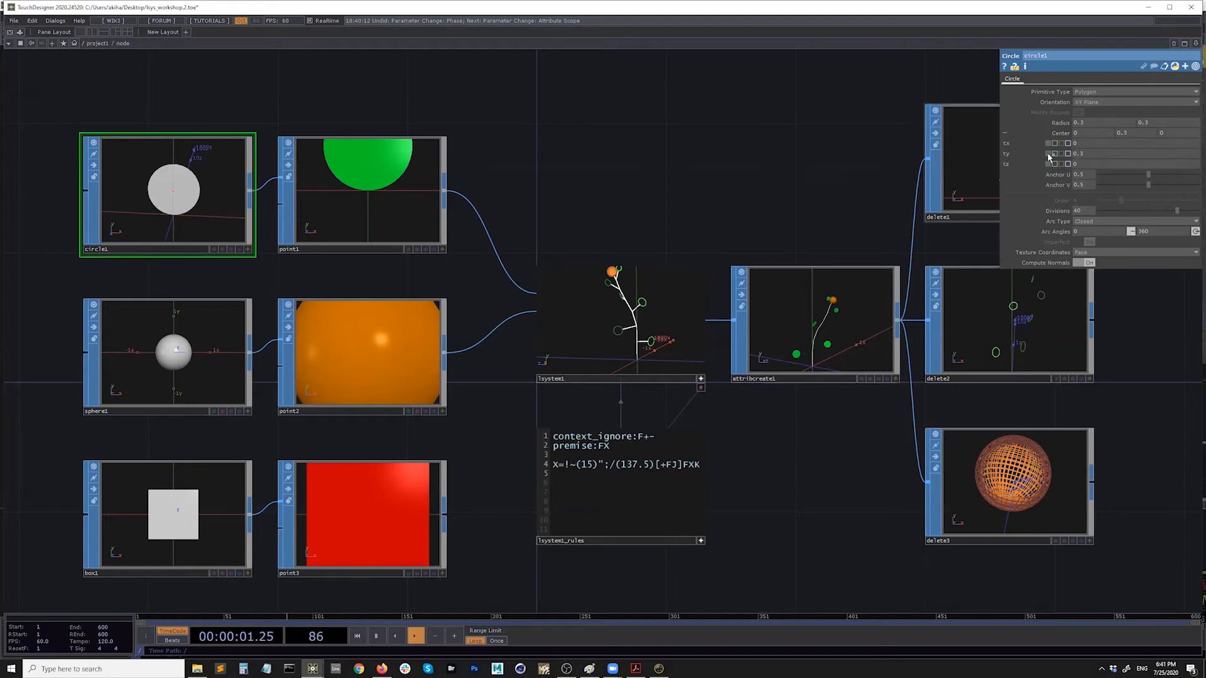
pyautogui.moveTo(1140, 133)
pyautogui.mouseDown(button='middle')
pyautogui.moveTo(1143, 116)
pyautogui.moveTo(1156, 120)
pyautogui.mouseUp(button='middle')
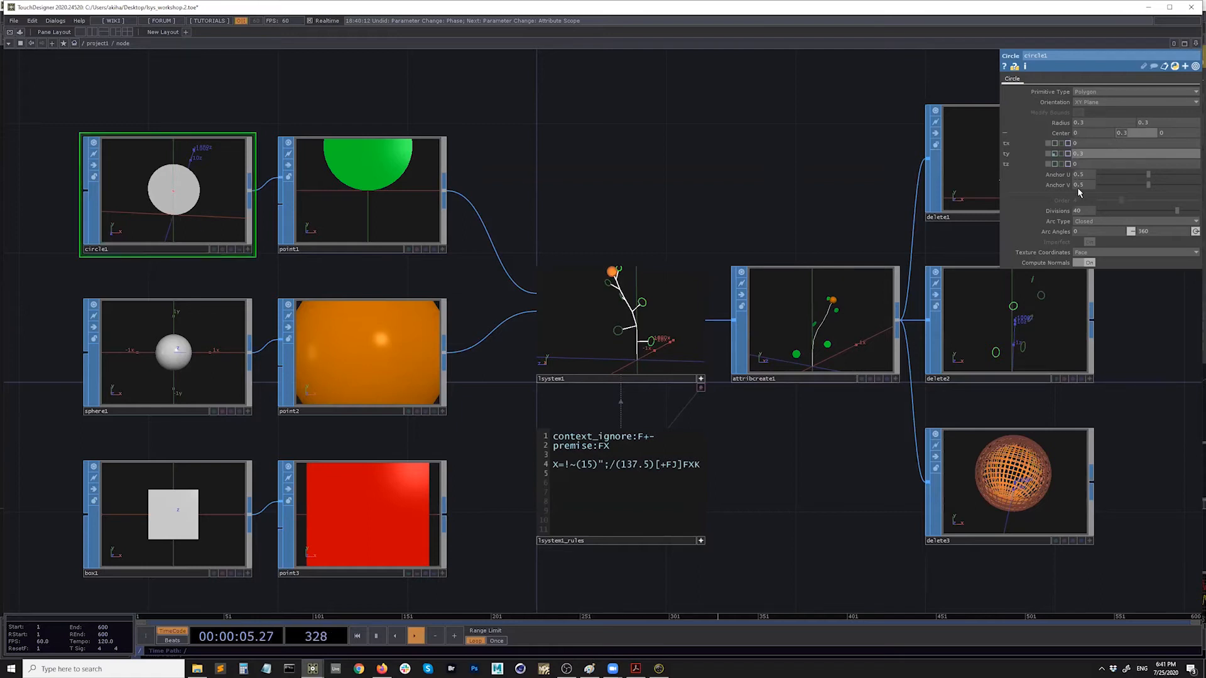
pyautogui.rightClick(1161, 128)
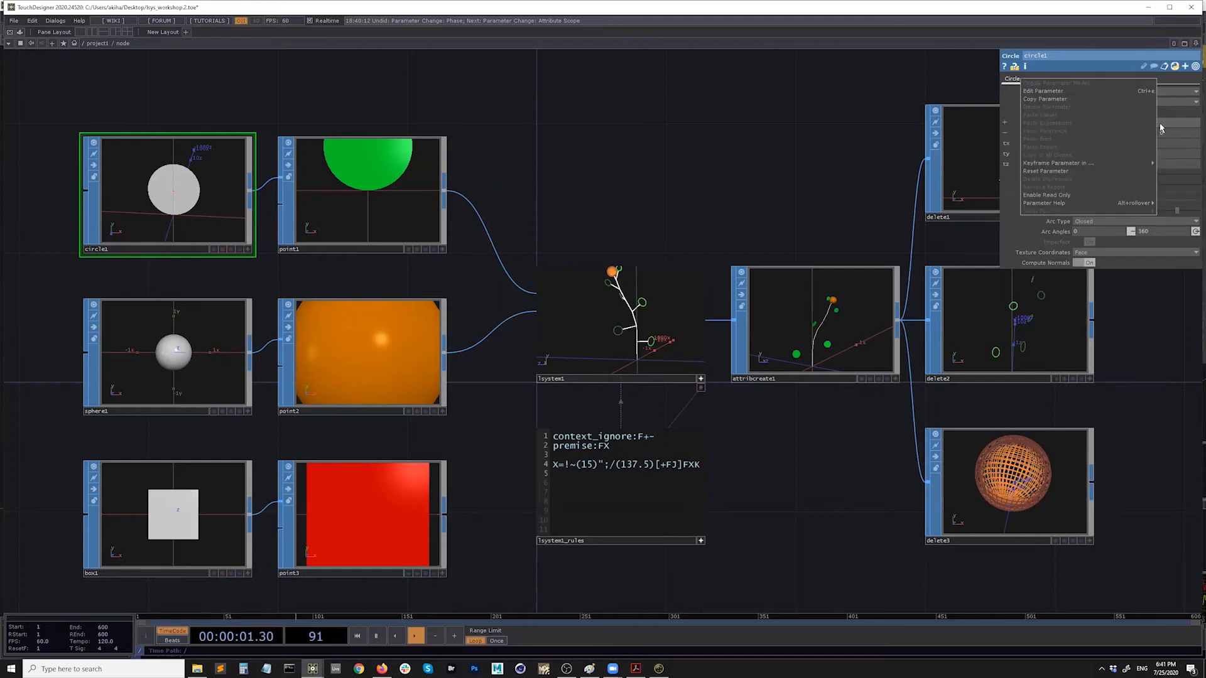
pyautogui.click(1060, 99)
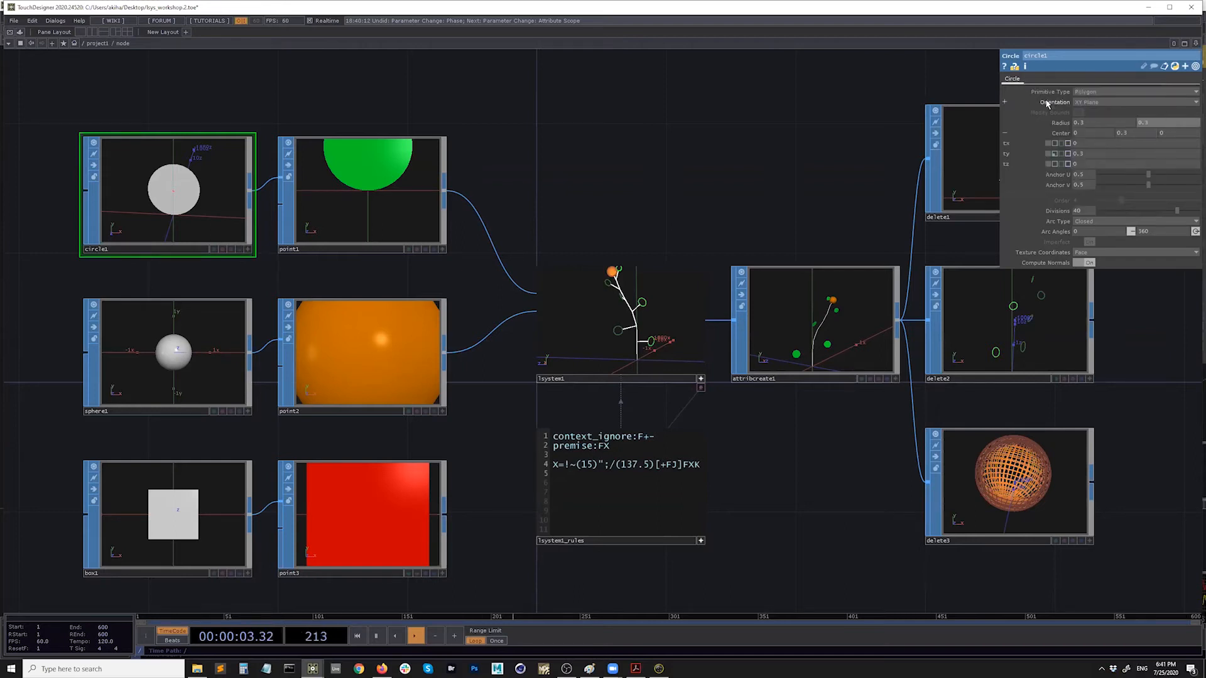
pyautogui.rightClick(1135, 138)
pyautogui.click(1082, 142)
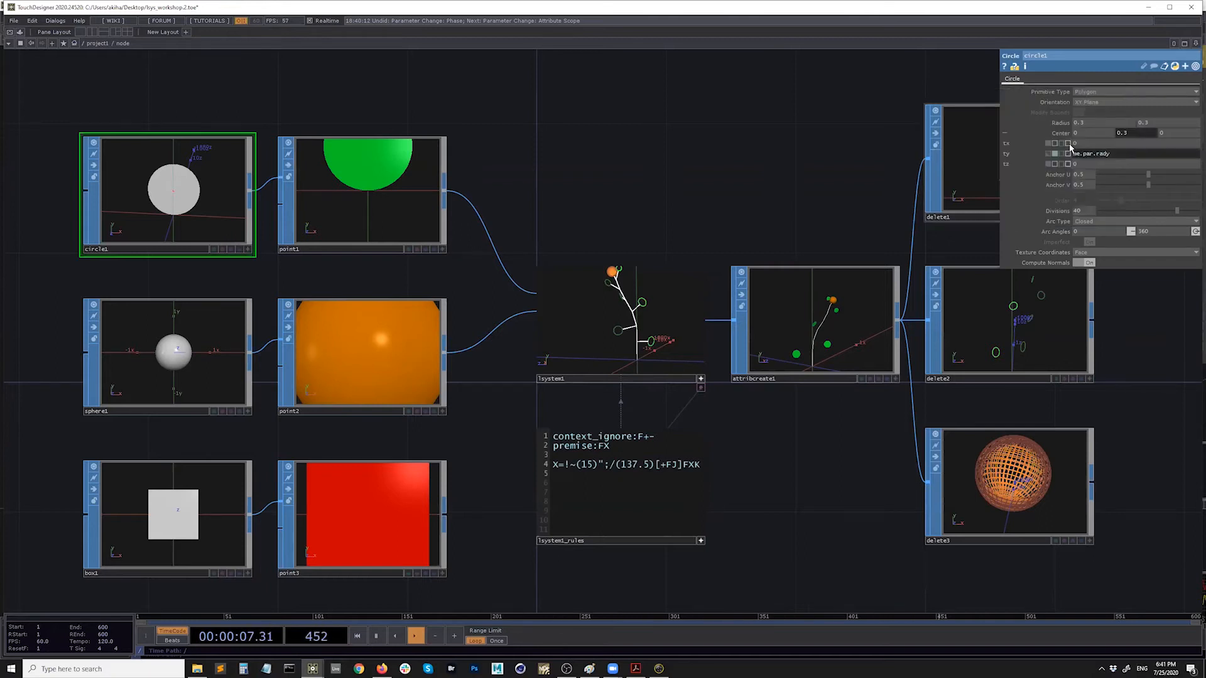
# Set circle1's radius to 0.2 by 0.6 to shape the L-system leaves into elongated ellipses
pyautogui.moveTo(1063, 126)
pyautogui.mouseDown()
pyautogui.moveTo(1075, 114)
pyautogui.moveTo(1065, 112)
pyautogui.moveTo(1102, 123)
pyautogui.moveTo(1078, 126)
pyautogui.mouseUp()
pyautogui.scroll(5, 647, 324)
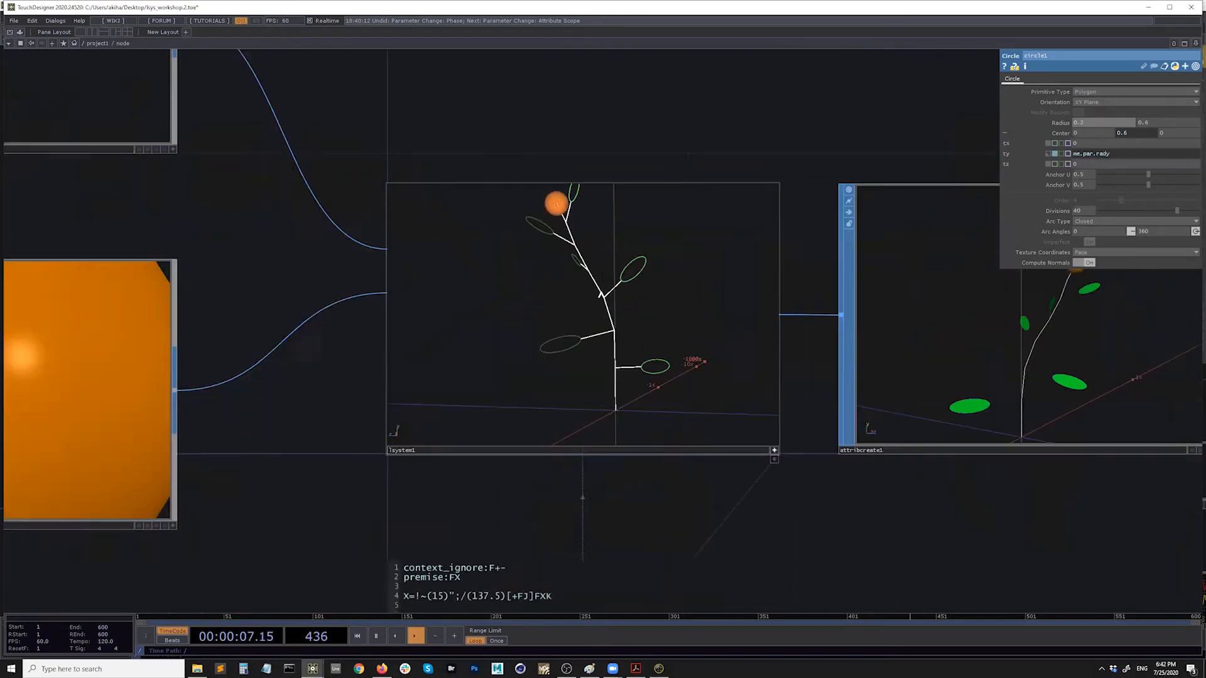
pyautogui.moveTo(601, 297); pyautogui.dragTo(589, 316)
pyautogui.middleClick(1120, 123)
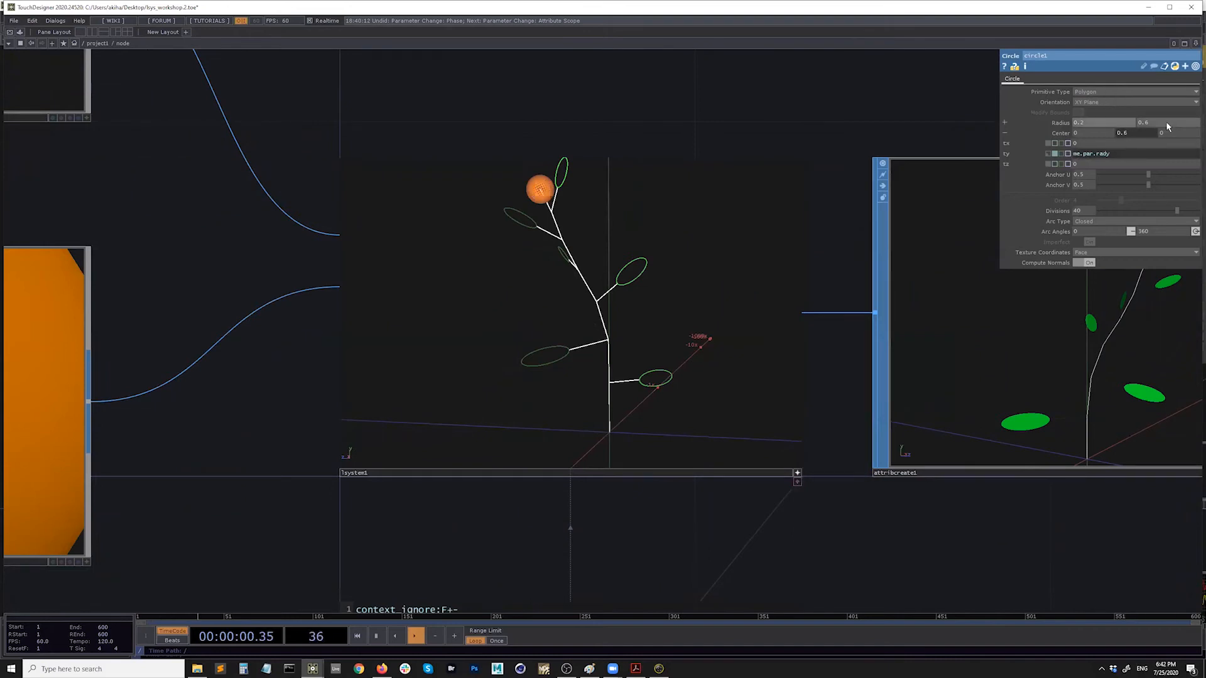
pyautogui.moveTo(1166, 126); pyautogui.dragTo(1191, 106, button='middle')
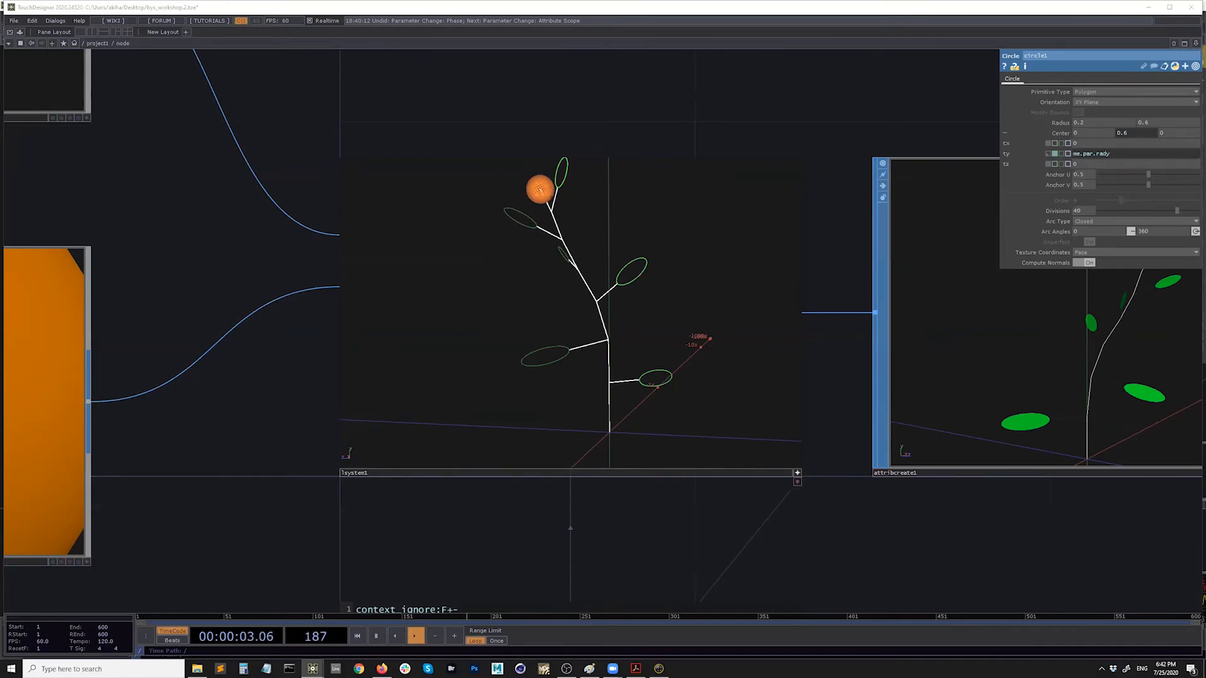
# Disconnect the wire from delete1 to the input of chopto1
pyautogui.scroll(-5, 472, 131)
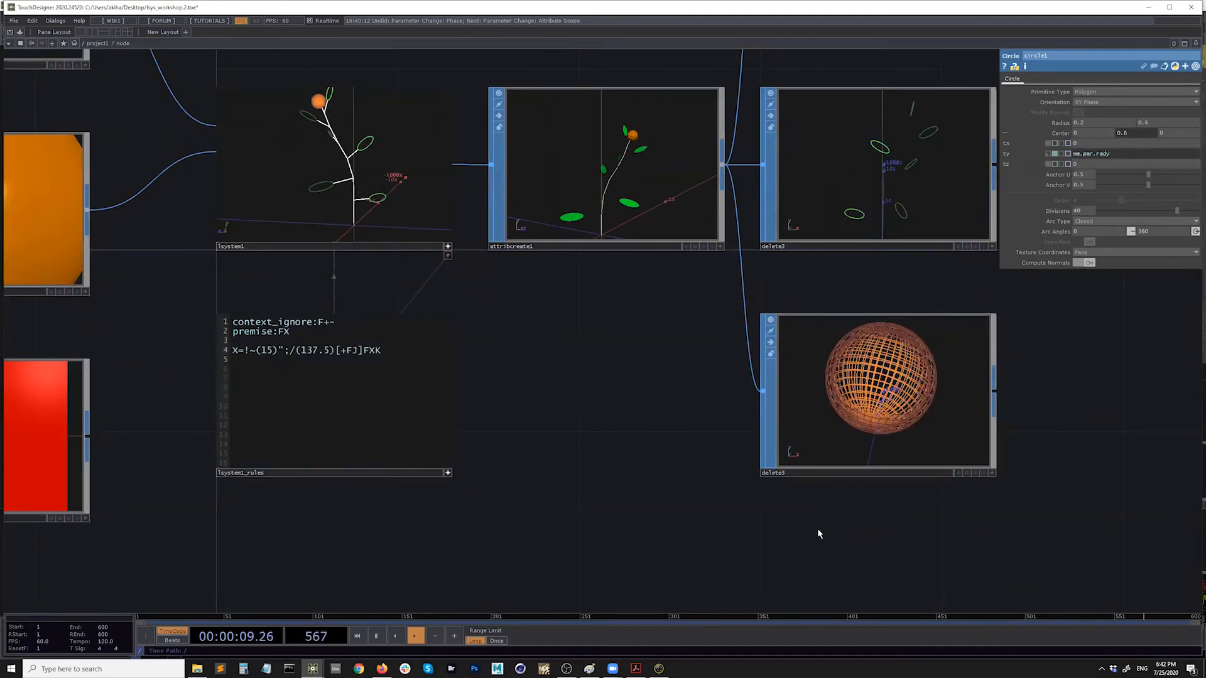
pyautogui.moveTo(571, 449); pyautogui.dragTo(460, 450, button='middle')
pyautogui.moveTo(751, 407); pyautogui.dragTo(539, 420)
pyautogui.moveTo(674, 371); pyautogui.dragTo(512, 551)
pyautogui.click(656, 215)
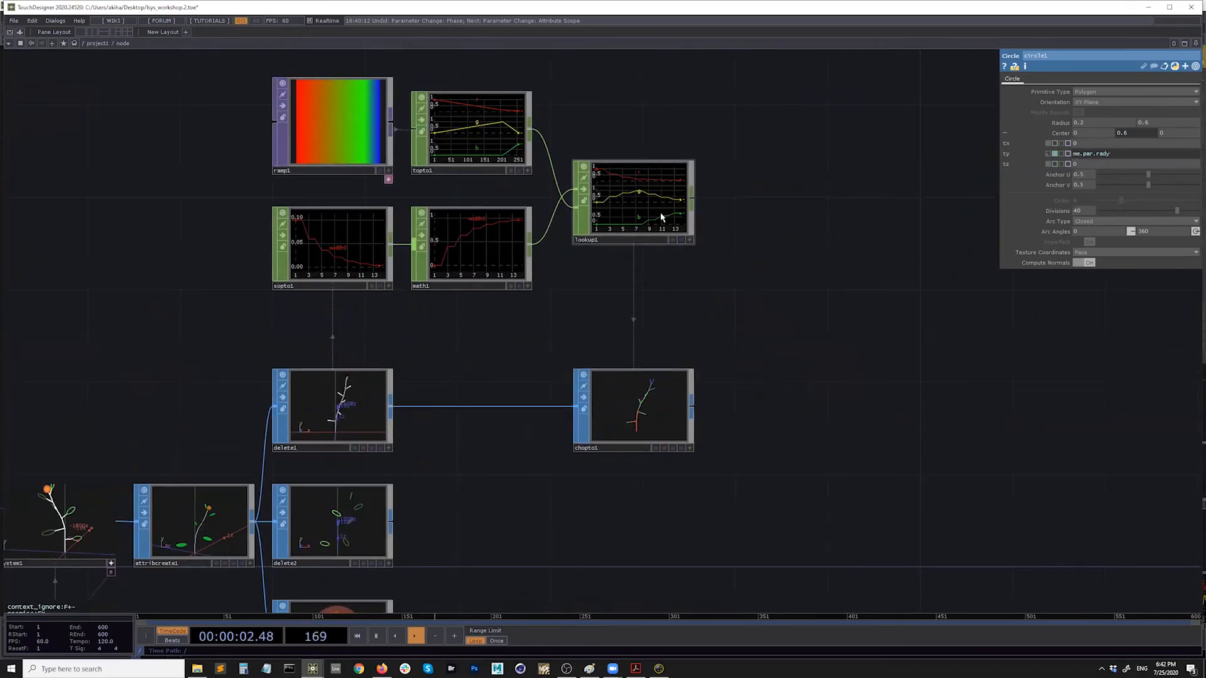
pyautogui.click(657, 419)
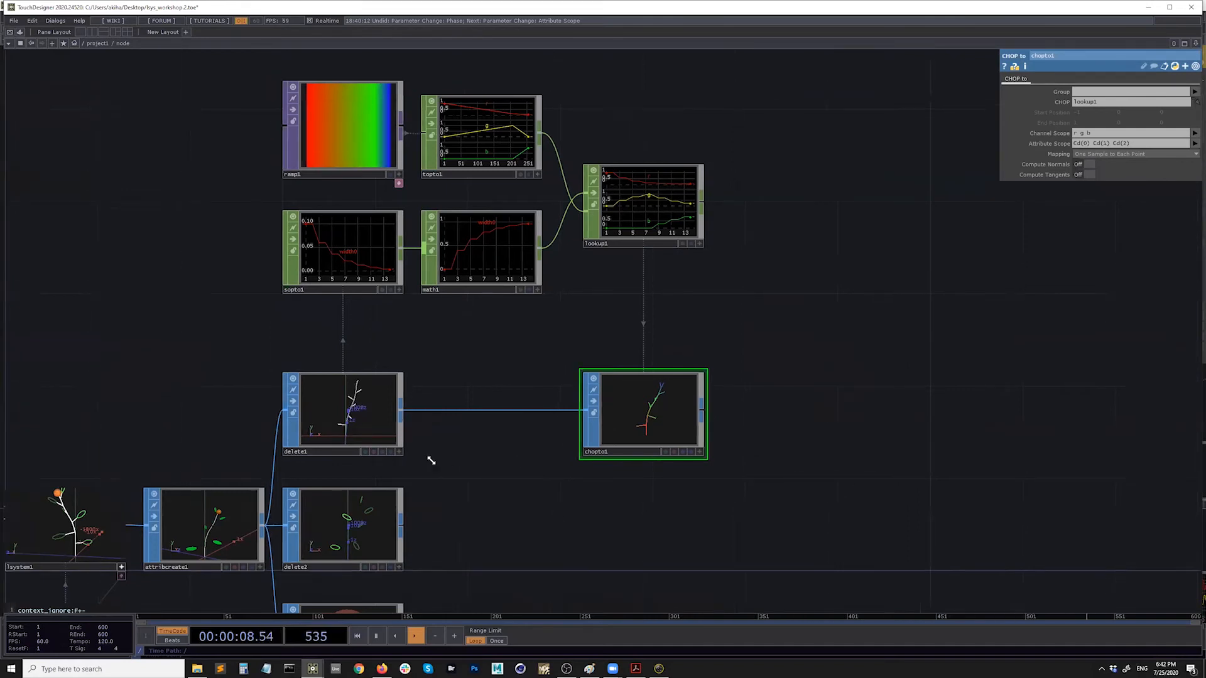
pyautogui.moveTo(424, 424); pyautogui.dragTo(609, 424)
pyautogui.rightClick(544, 424)
pyautogui.click(559, 446)
pyautogui.click(721, 465)
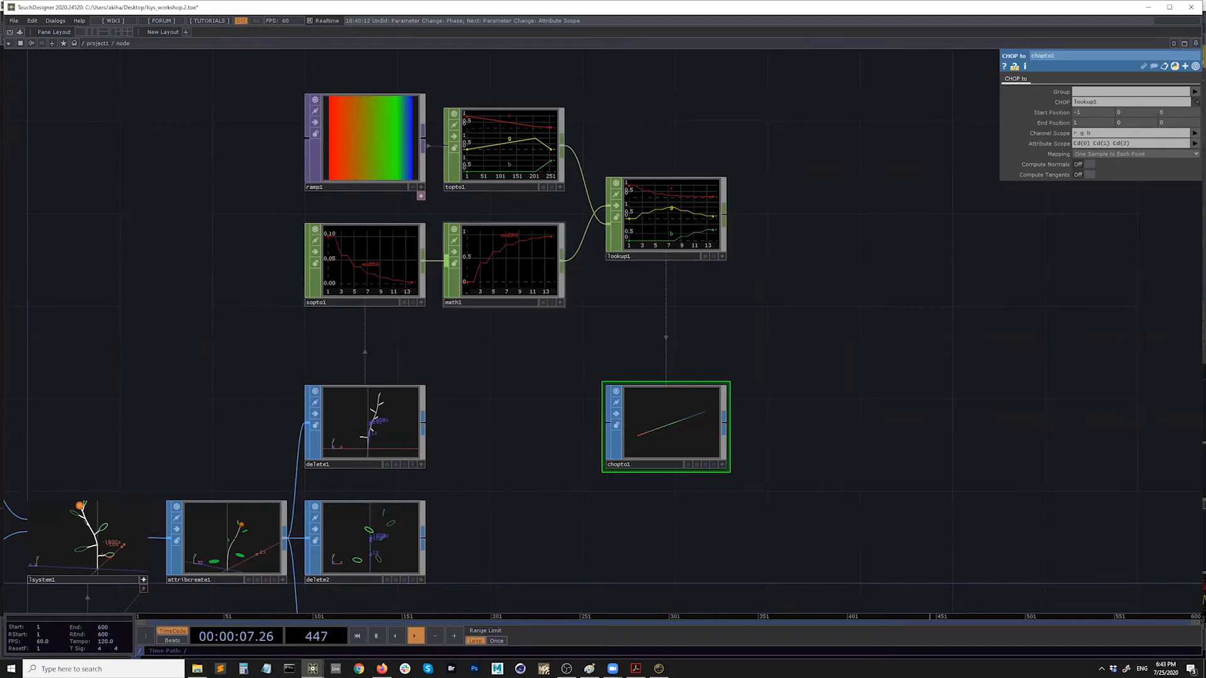
# Check delete1's point attributes, add an SOP to DAT that extracts its point data, and examine the resulting table
pyautogui.click(395, 417)
pyautogui.moveTo(392, 430); pyautogui.dragTo(450, 486, button='middle')
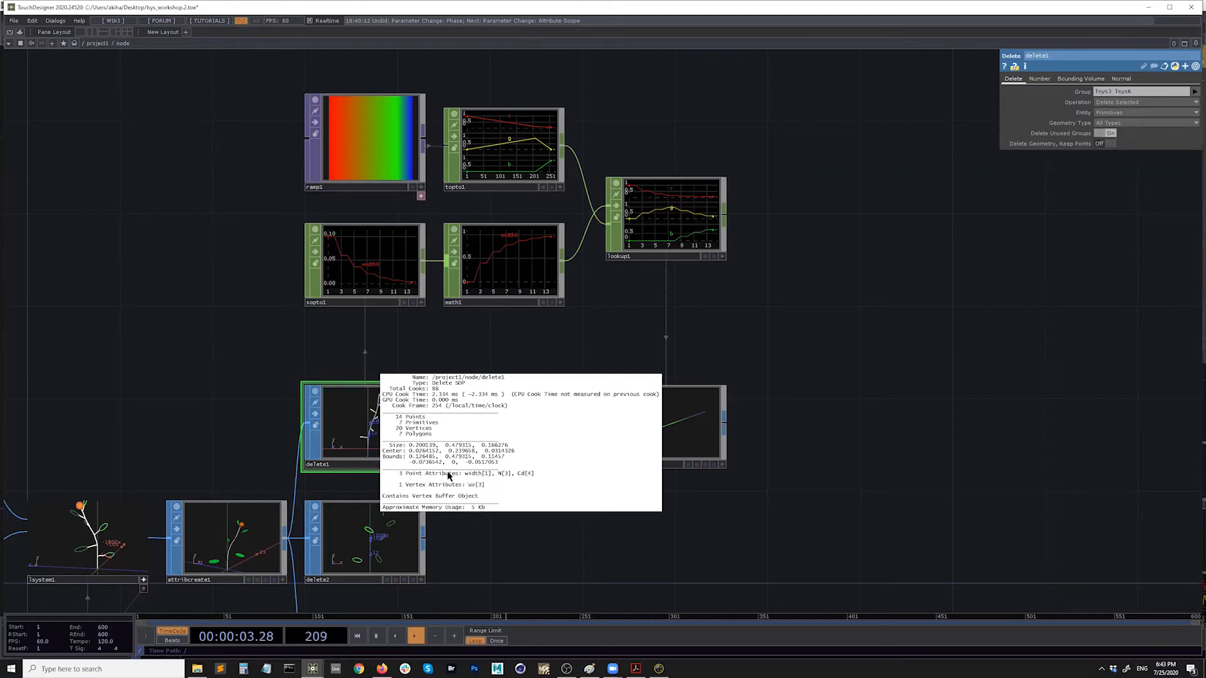
pyautogui.moveTo(419, 479); pyautogui.dragTo(379, 450, button='middle')
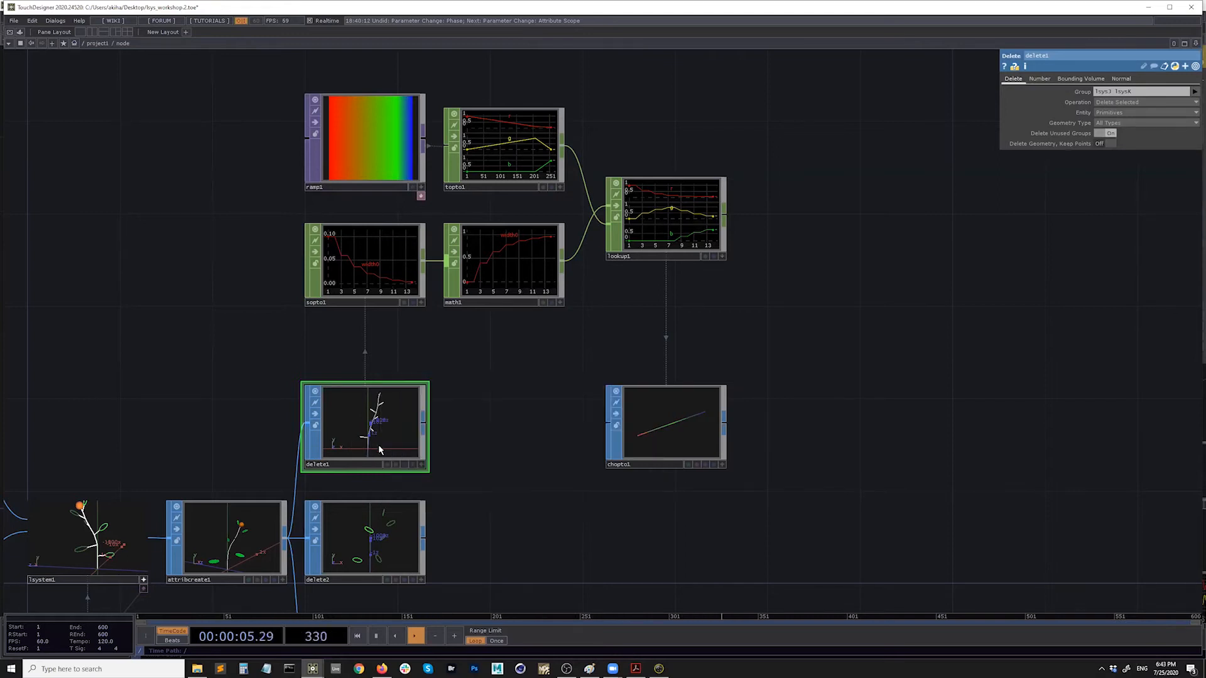
pyautogui.click(423, 431)
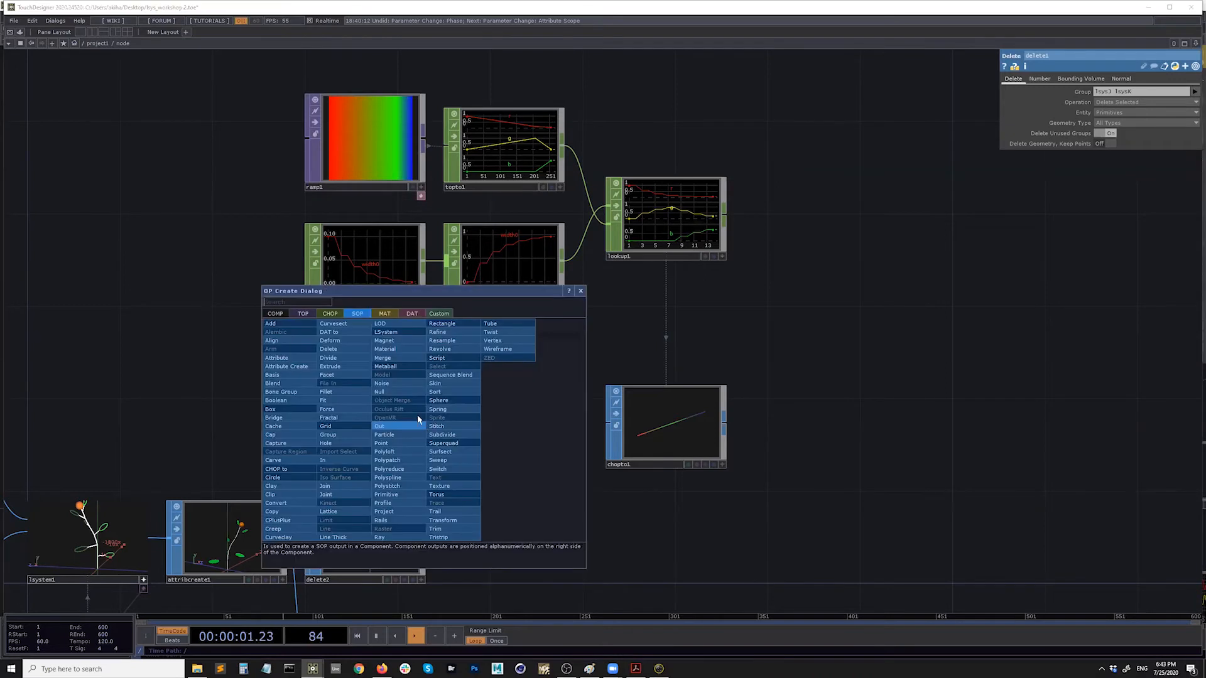
pyautogui.click(411, 313)
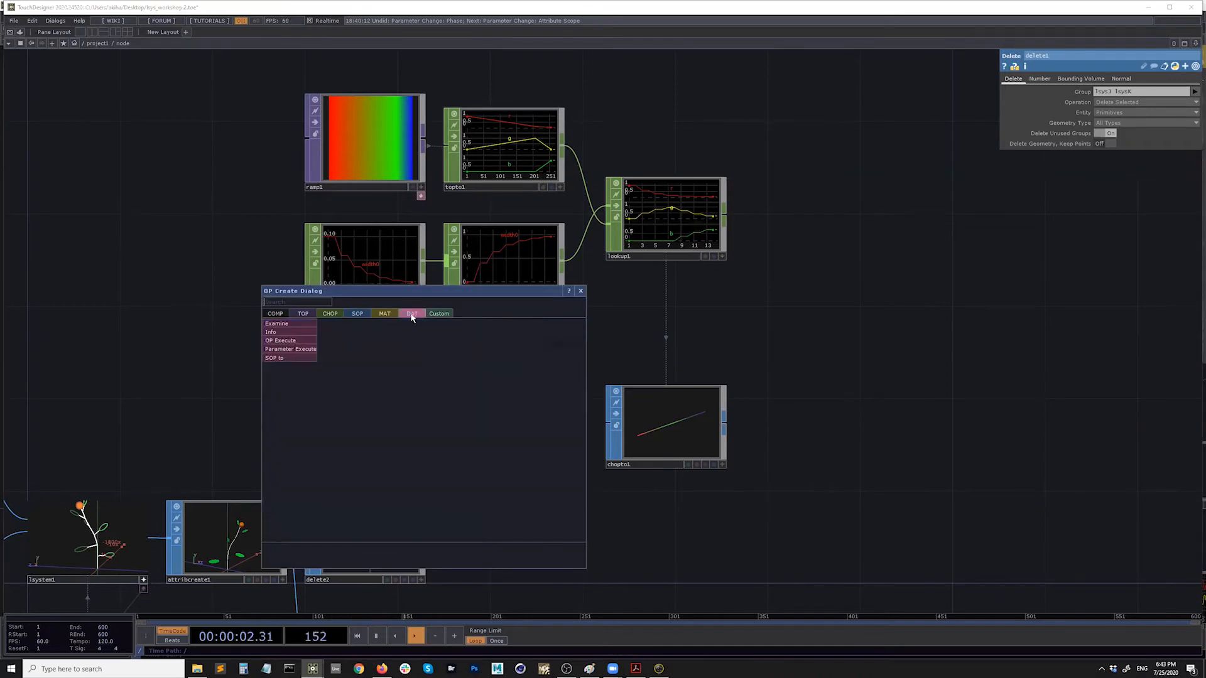
pyautogui.click(283, 358)
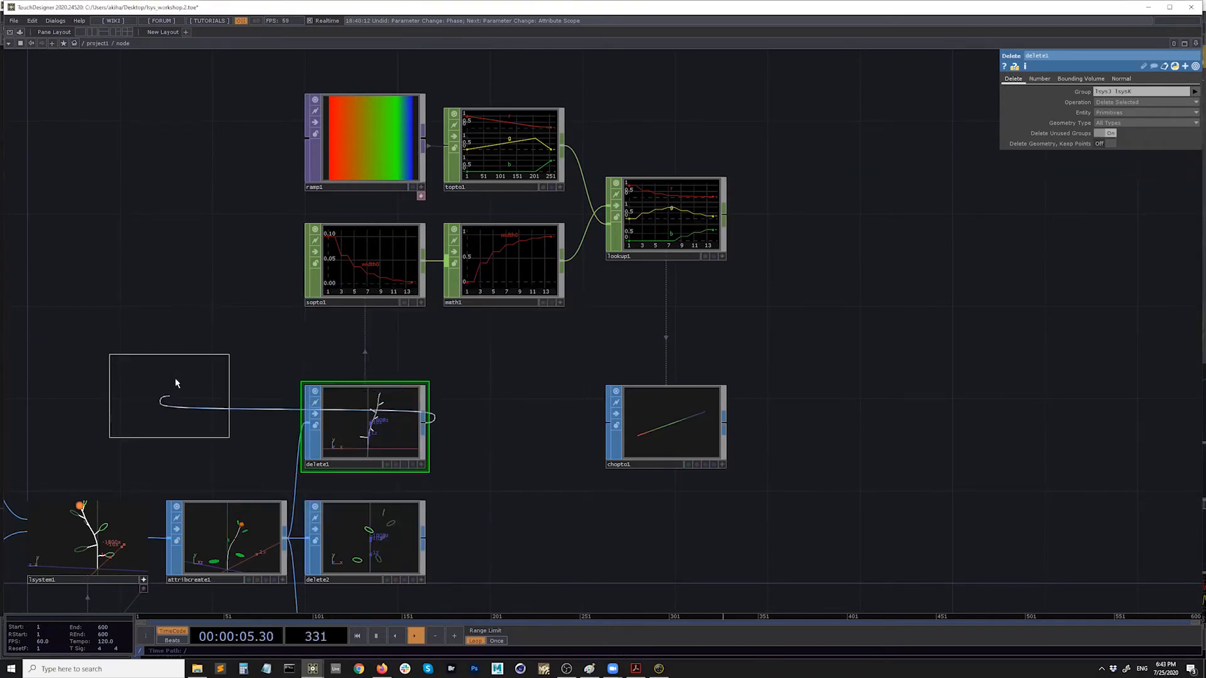
pyautogui.click(176, 383)
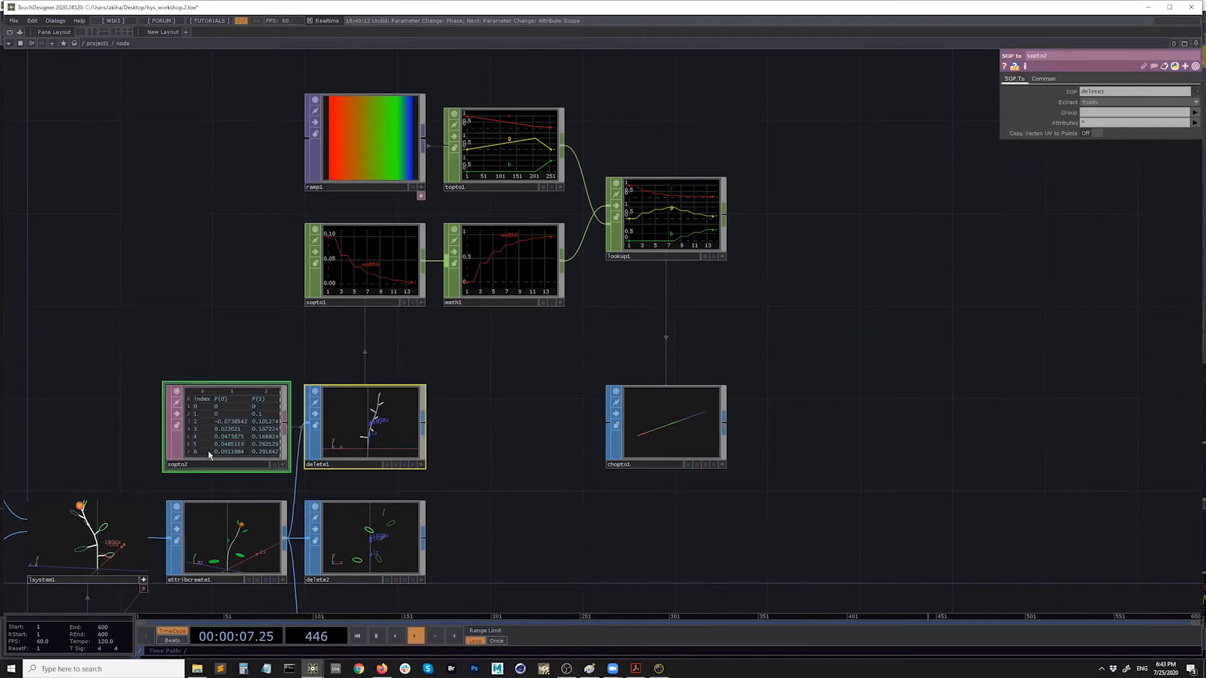
pyautogui.scroll(3, 208, 431)
pyautogui.scroll(4, 208, 431)
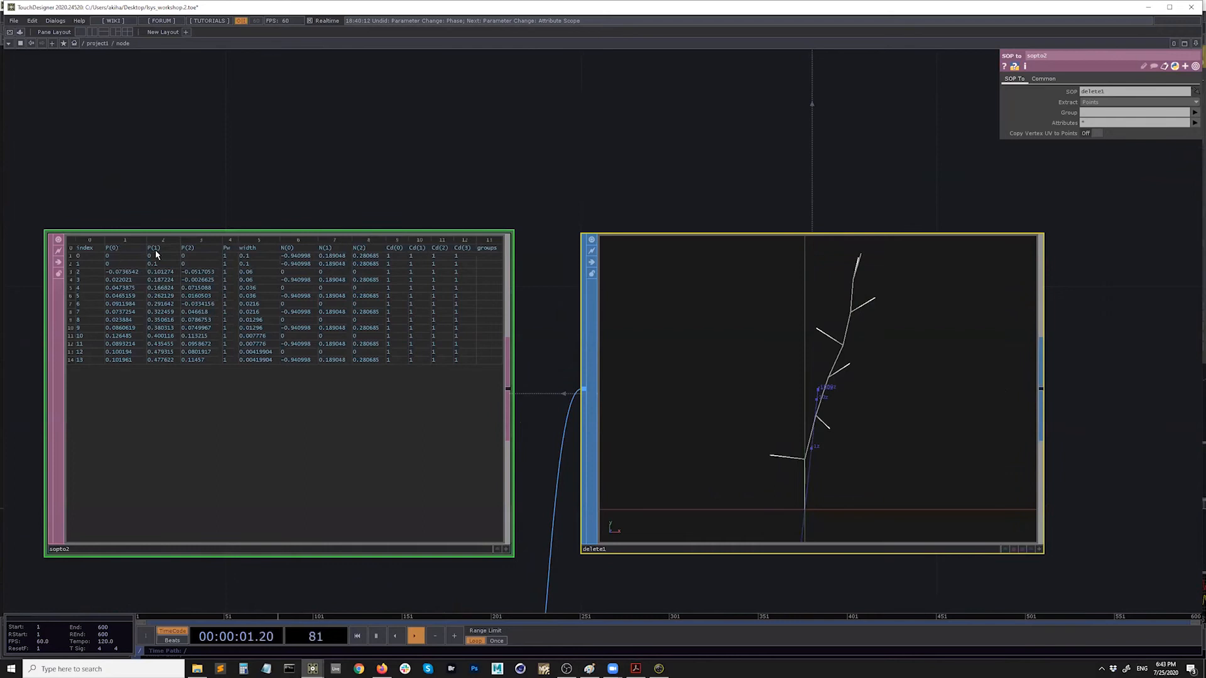
pyautogui.scroll(-6, 404, 177)
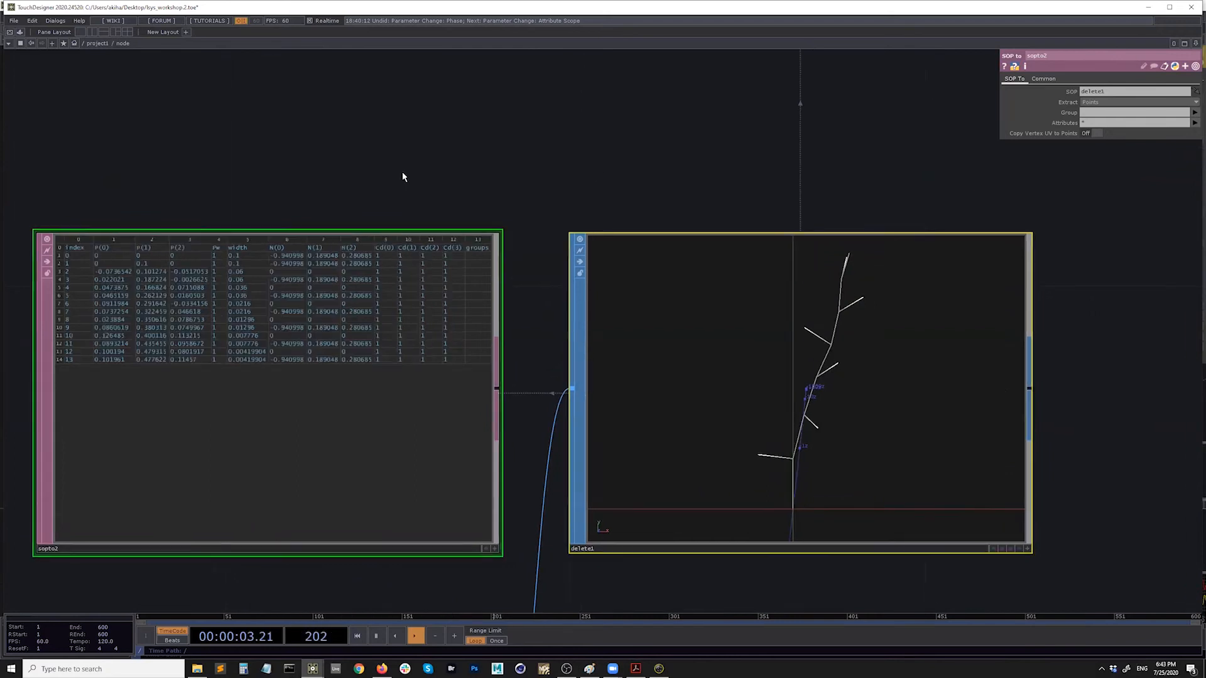
pyautogui.scroll(-2, 709, 373)
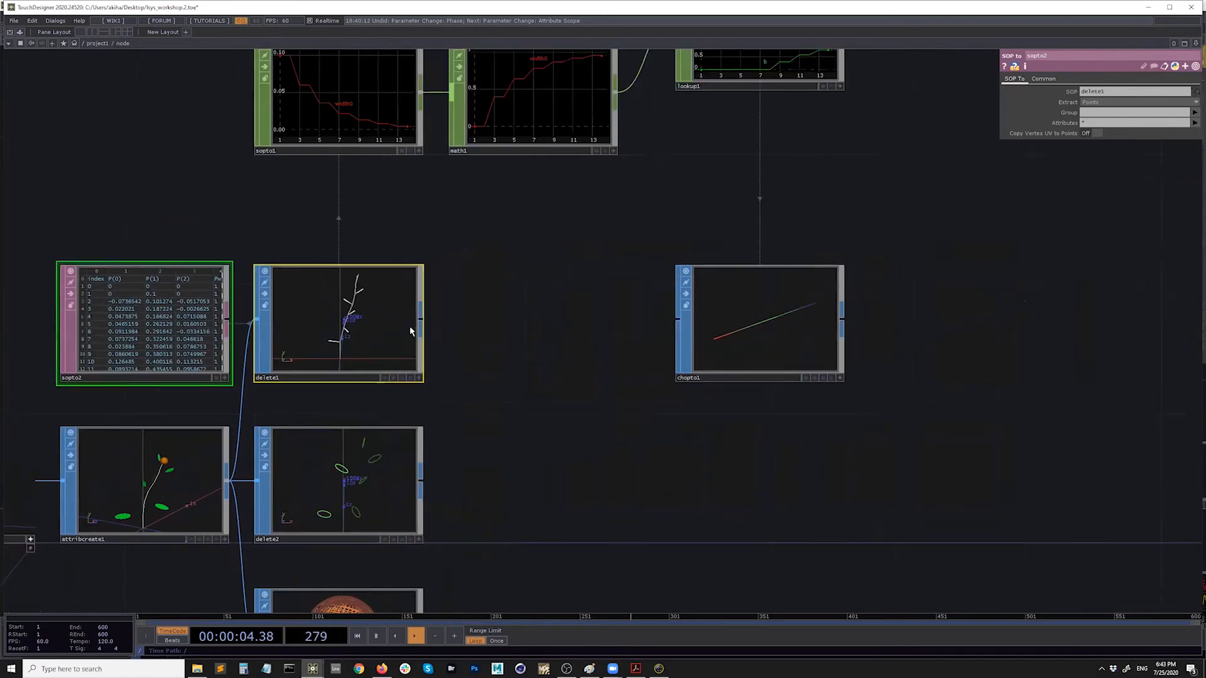
# Reconnect delete1 to chopto1's input and inspect the colored branches in chopto1's viewer
pyautogui.moveTo(782, 322); pyautogui.dragTo(752, 345)
pyautogui.moveTo(413, 330); pyautogui.dragTo(670, 330)
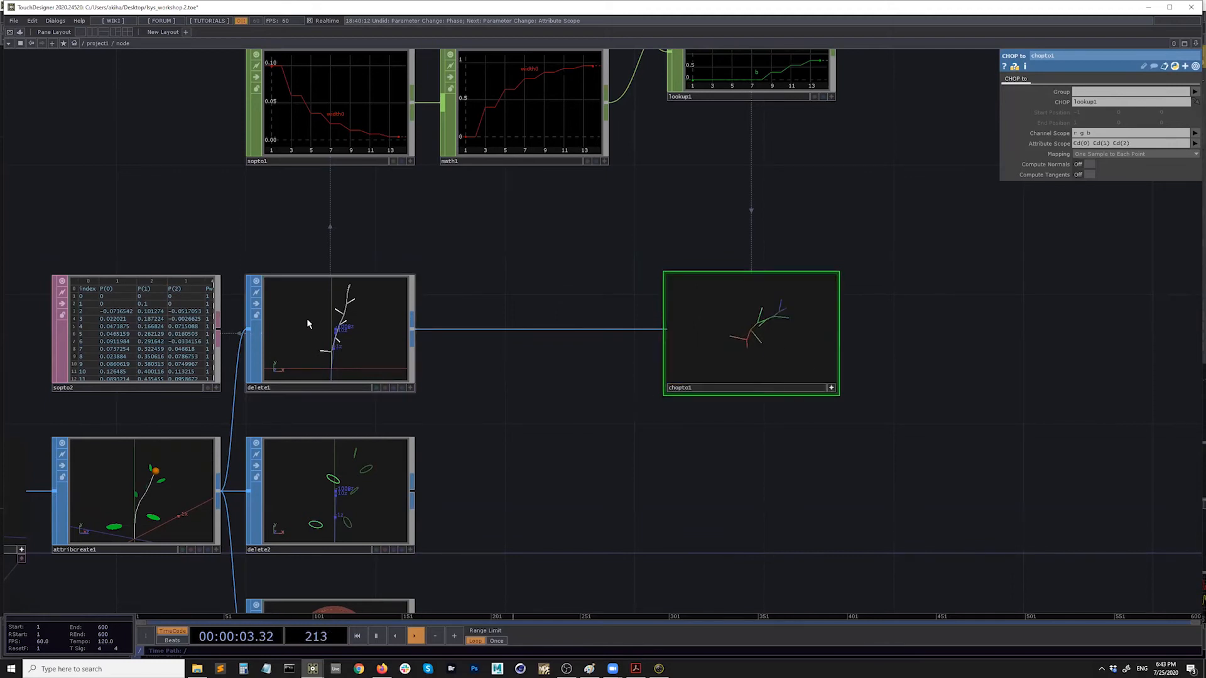
pyautogui.moveTo(764, 342); pyautogui.dragTo(777, 336)
pyautogui.moveTo(777, 336); pyautogui.dragTo(767, 356, button='right')
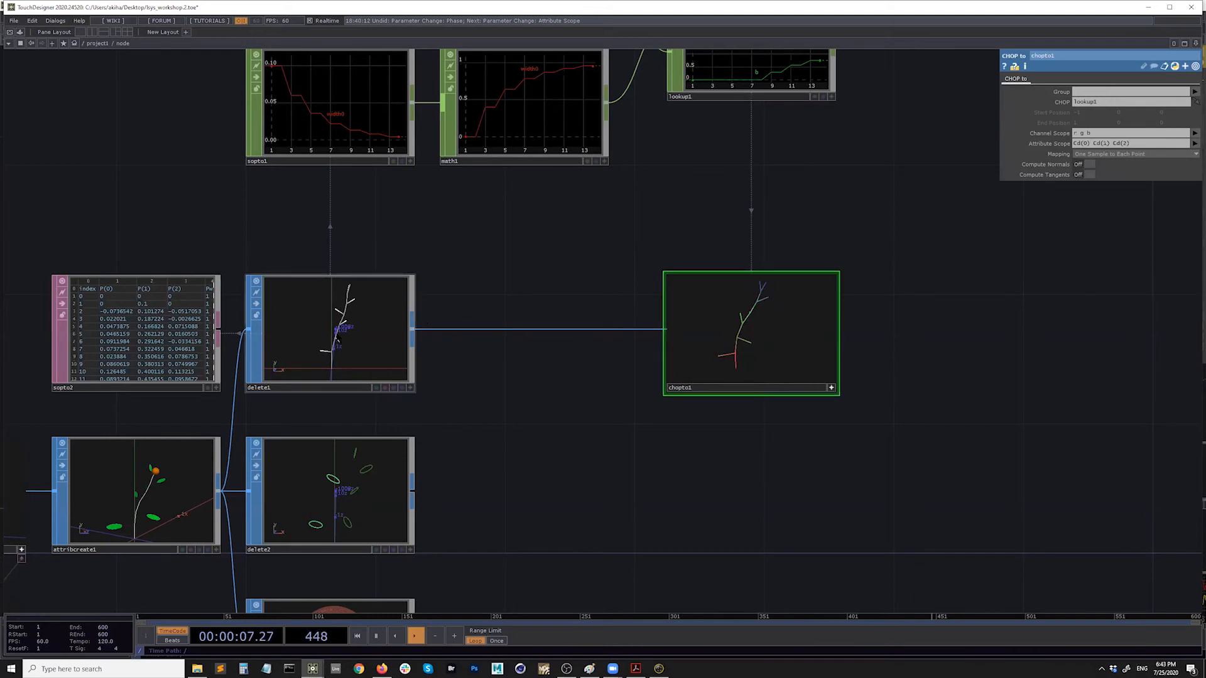
pyautogui.press('h')
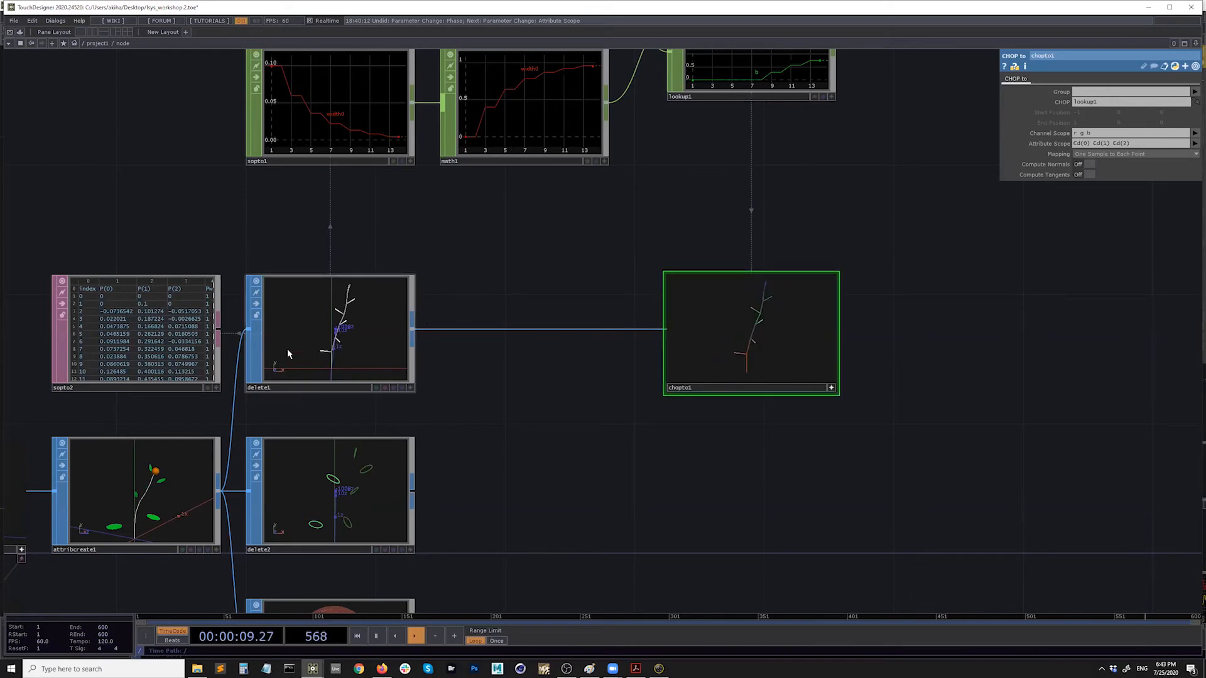
pyautogui.click(831, 391)
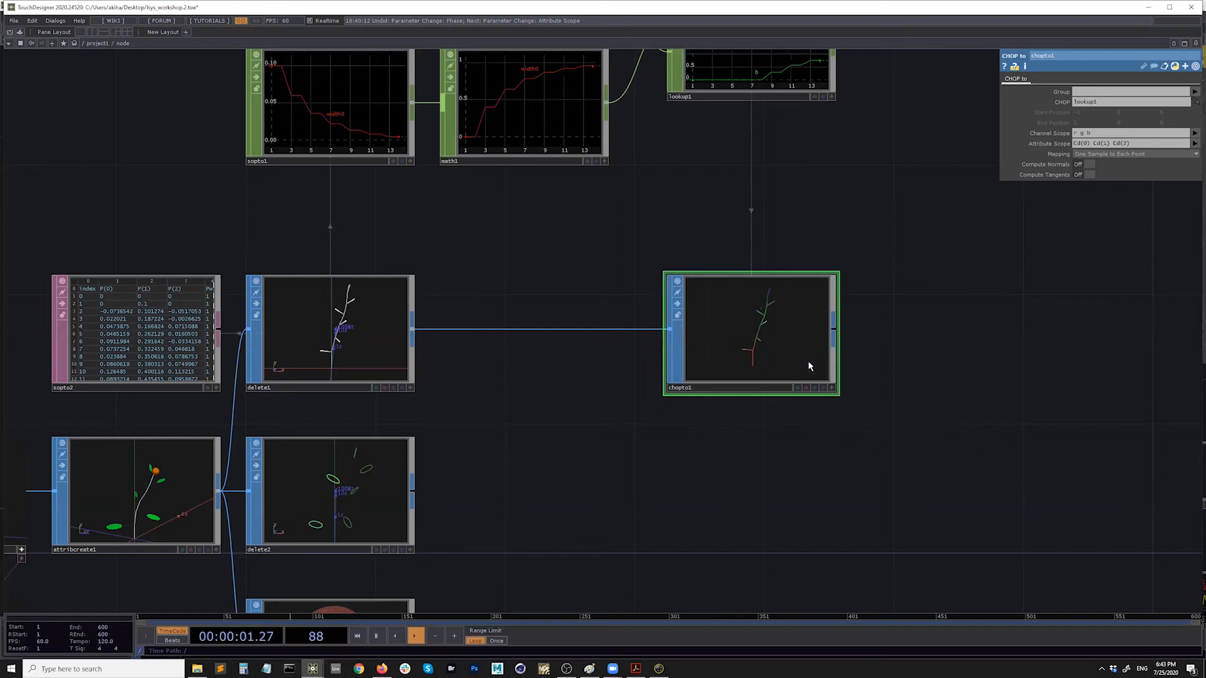
# Examine chopto1's Channel Scope and Attribute Scope and trace the color data from delete1 through the CHOP chain
pyautogui.moveTo(1095, 134); pyautogui.dragTo(1061, 133)
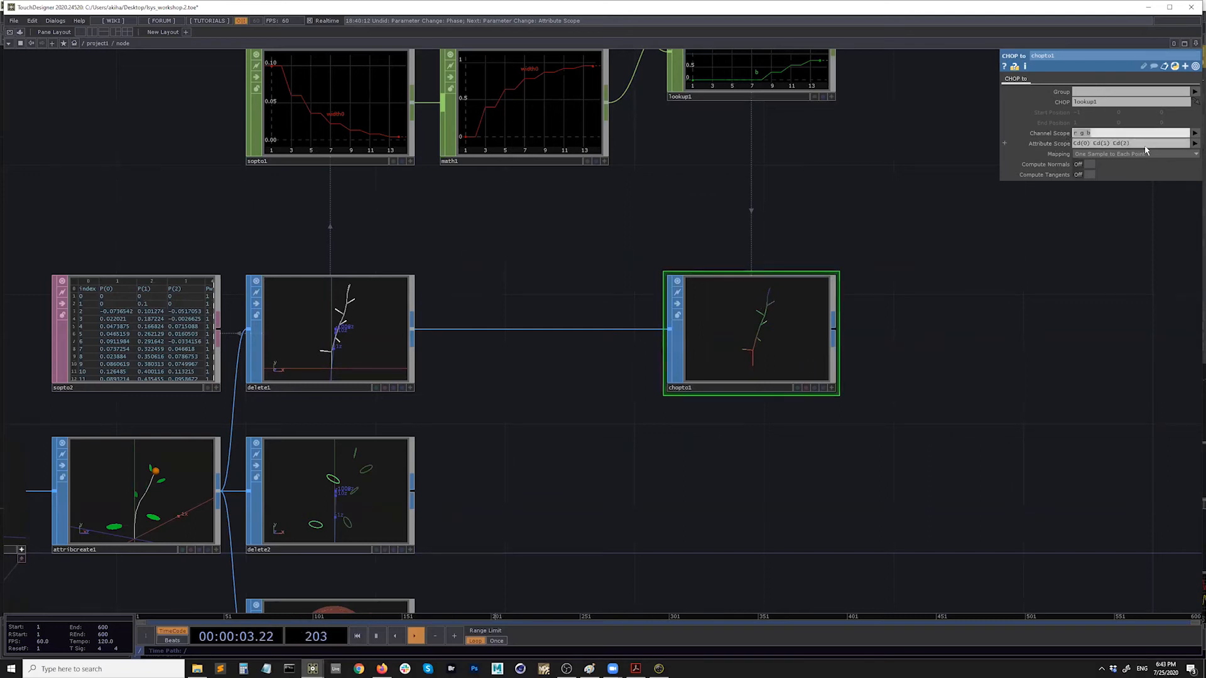
pyautogui.moveTo(1144, 146); pyautogui.dragTo(1070, 151)
pyautogui.moveTo(744, 139); pyautogui.dragTo(738, 285)
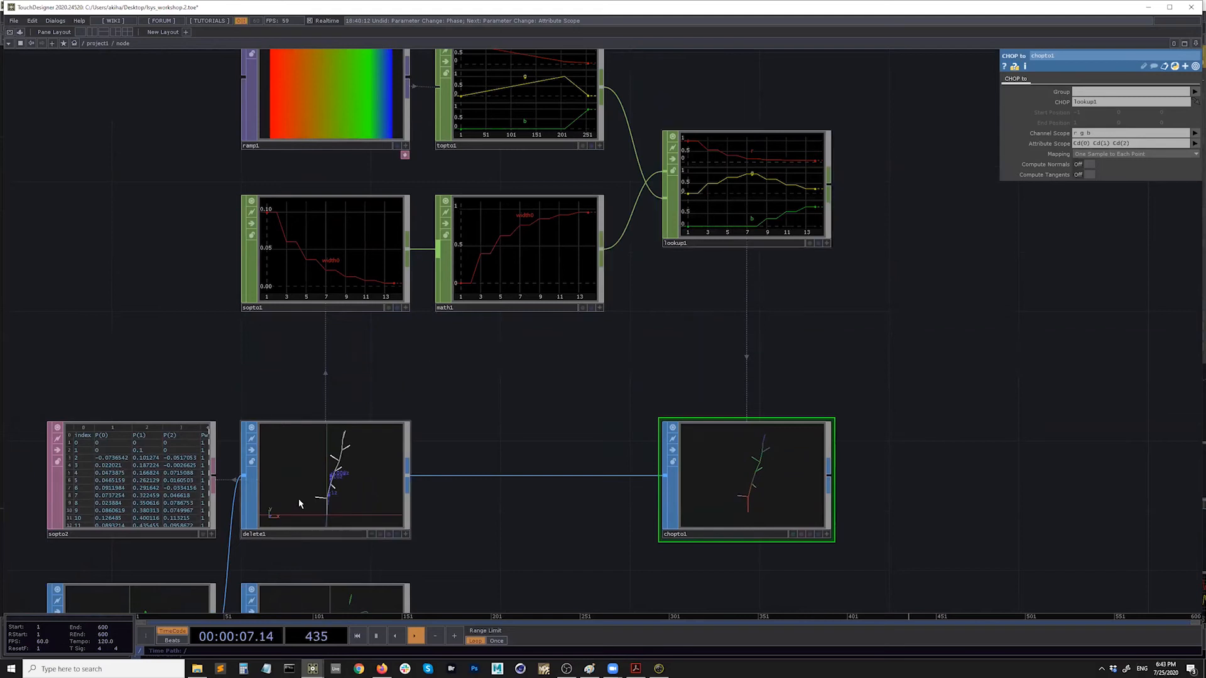
pyautogui.click(352, 452)
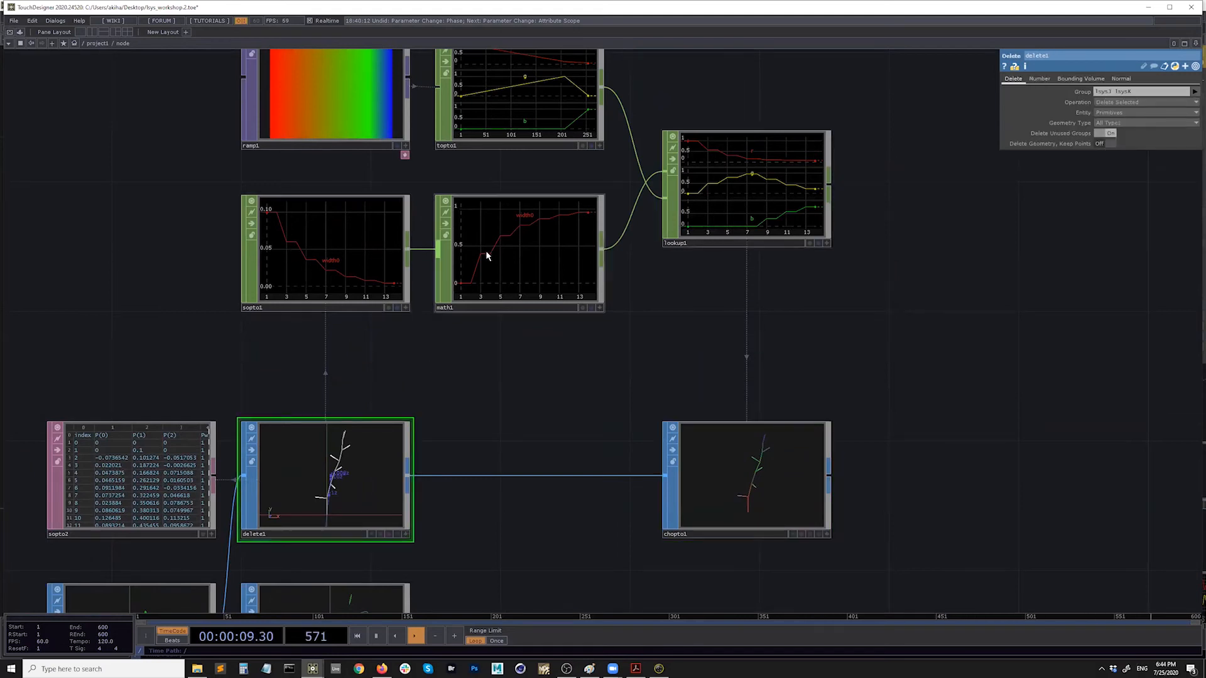
# Examine how lookup1's r, g and b channels feed chopto1 and review the complete plant network
pyautogui.middleClick(775, 171)
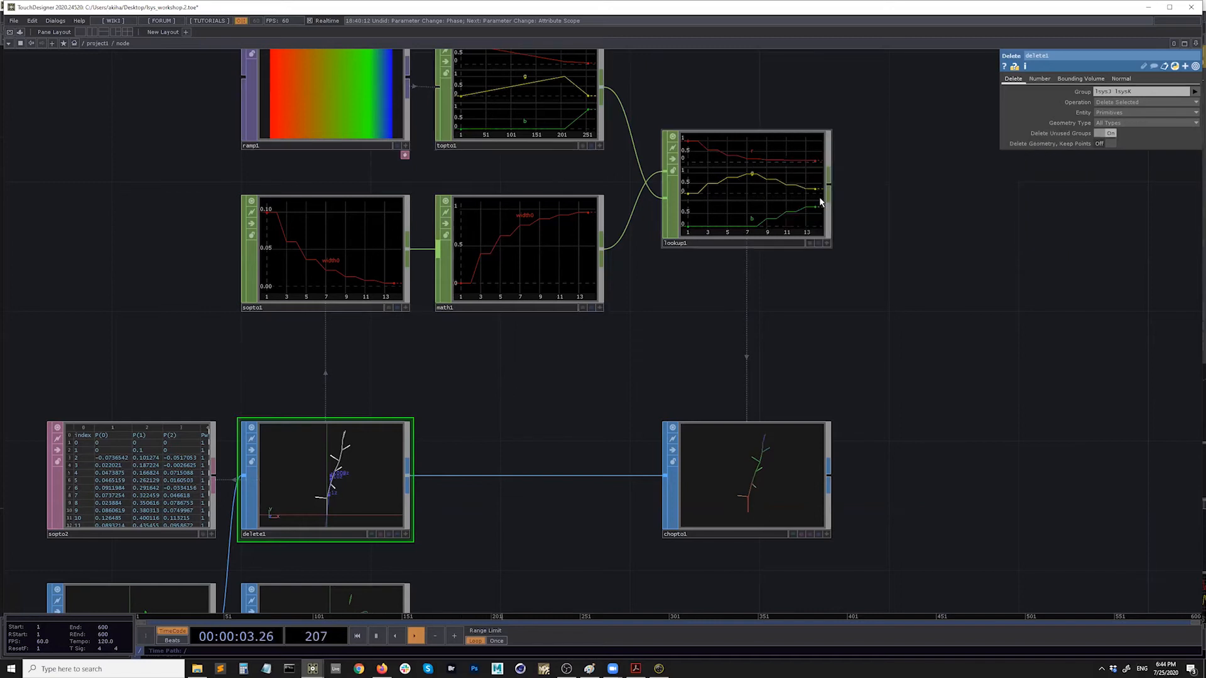
pyautogui.click(822, 196)
pyautogui.click(749, 521)
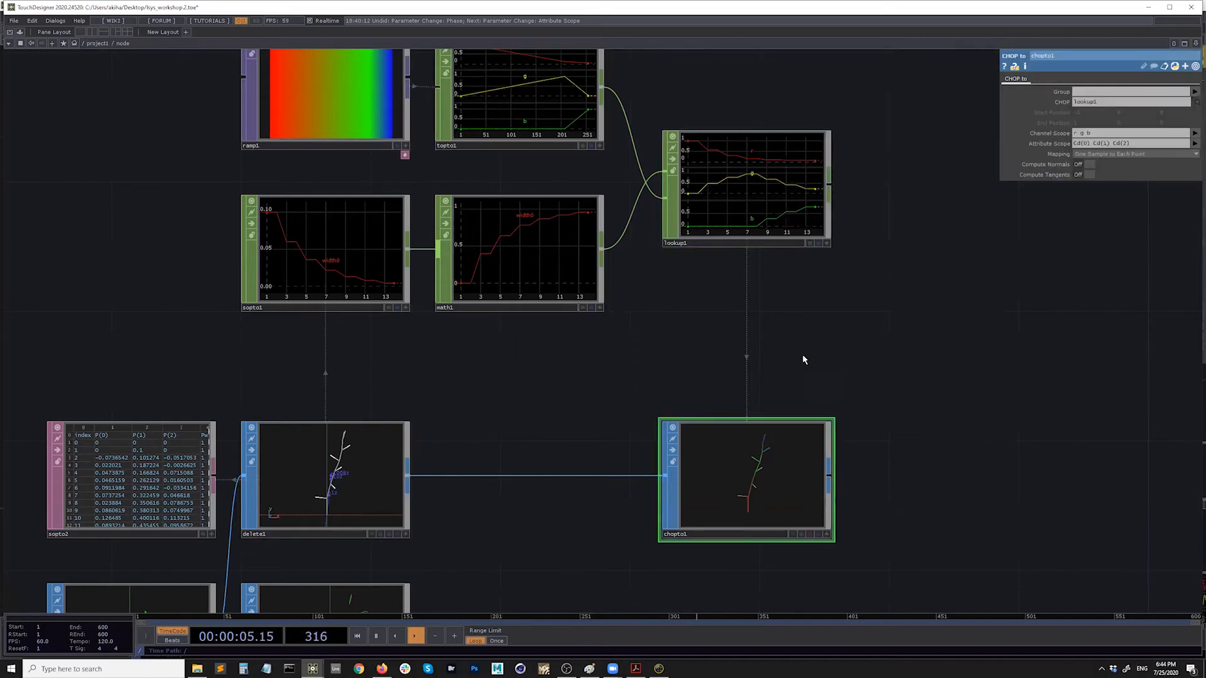
pyautogui.moveTo(804, 382); pyautogui.dragTo(750, 361)
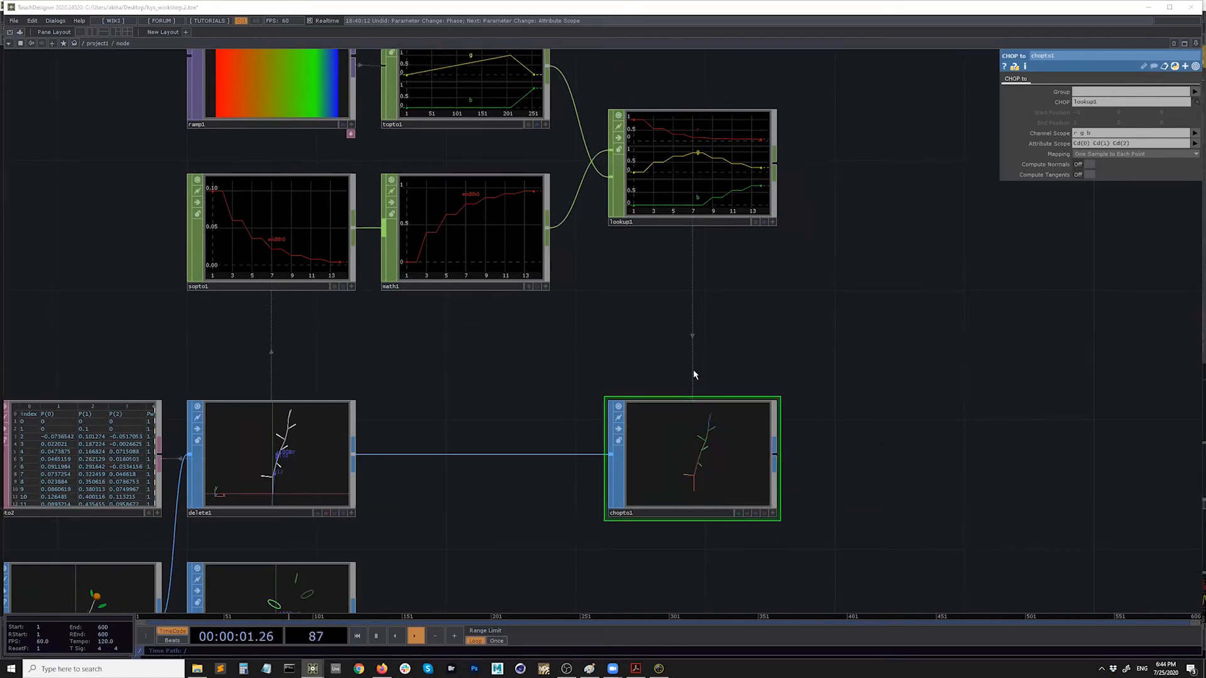
pyautogui.scroll(-6, 730, 339)
pyautogui.moveTo(606, 531); pyautogui.dragTo(648, 476)
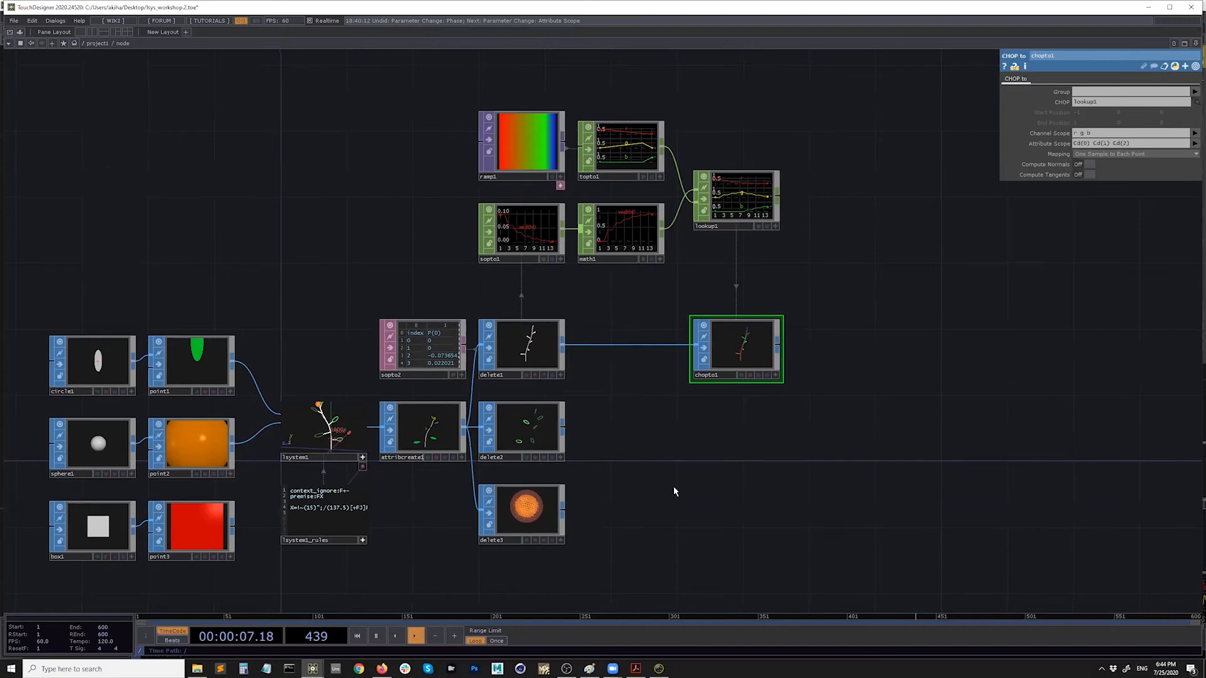
# Save the workshop project and pause its timeline playback
pyautogui.press('h')
pyautogui.hotkey('ctrl', 's')
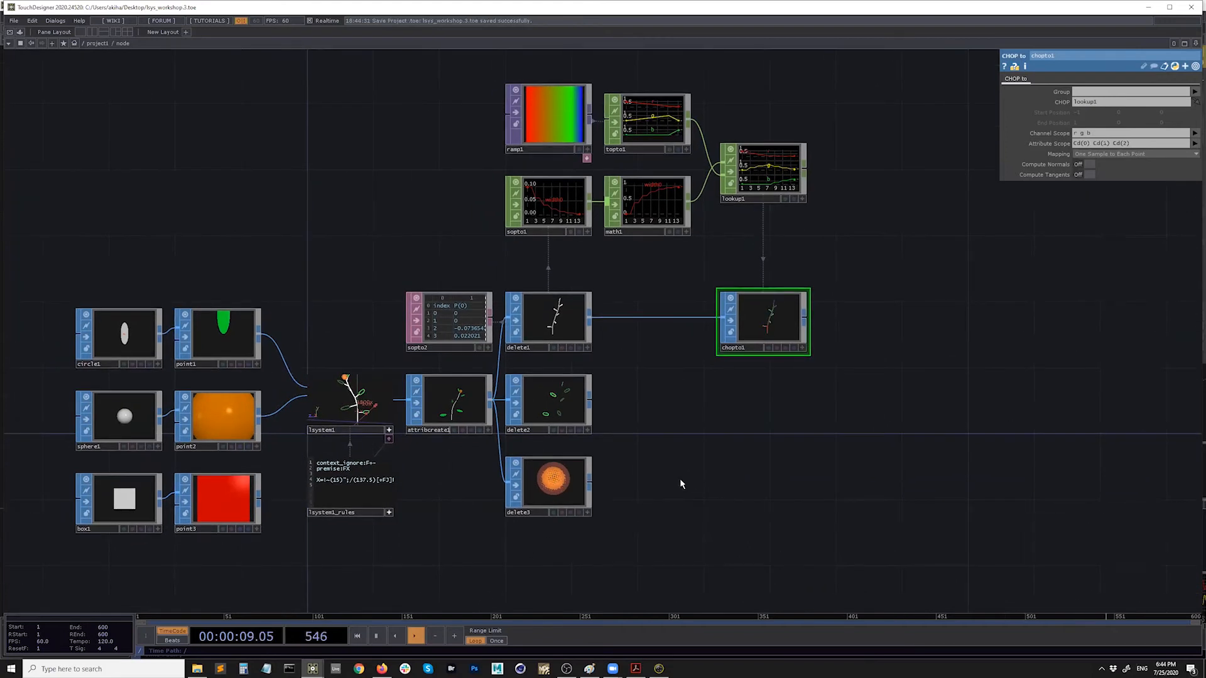
pyautogui.moveTo(312, 668)
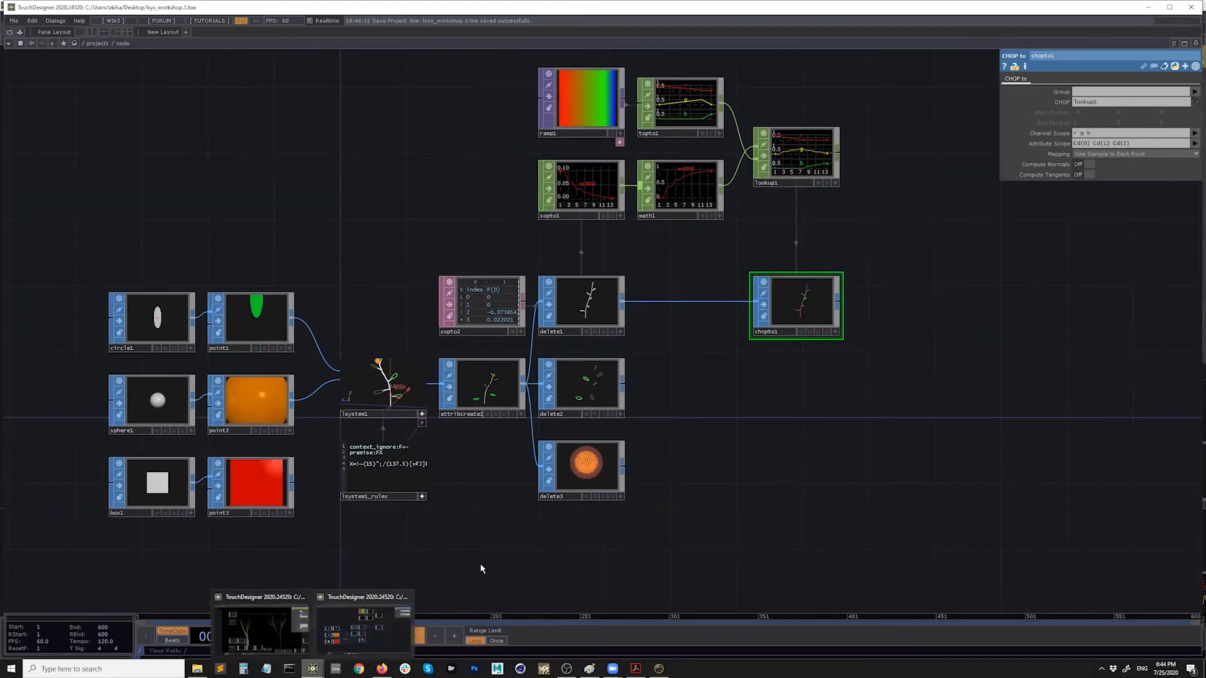
pyautogui.click(375, 637)
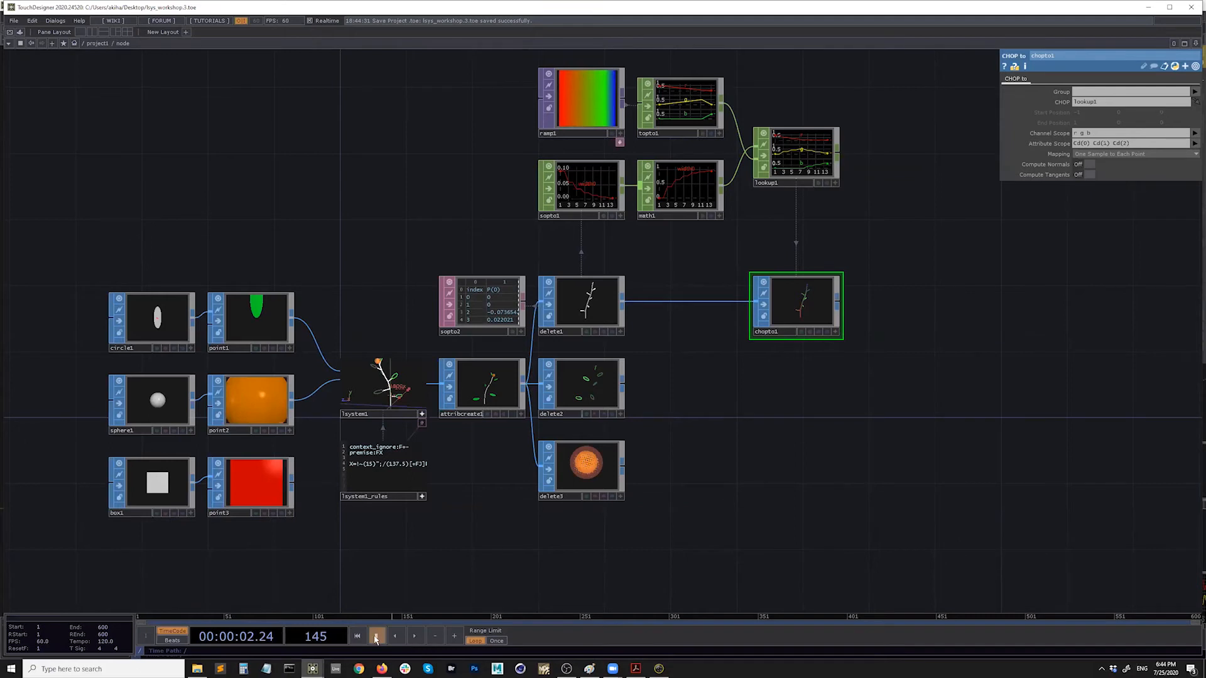
# Switch to the tdsw_lsystem_workshop project and go up from the colorWidth network to project1
pyautogui.moveTo(312, 669)
pyautogui.moveTo(628, 398); pyautogui.dragTo(560, 399)
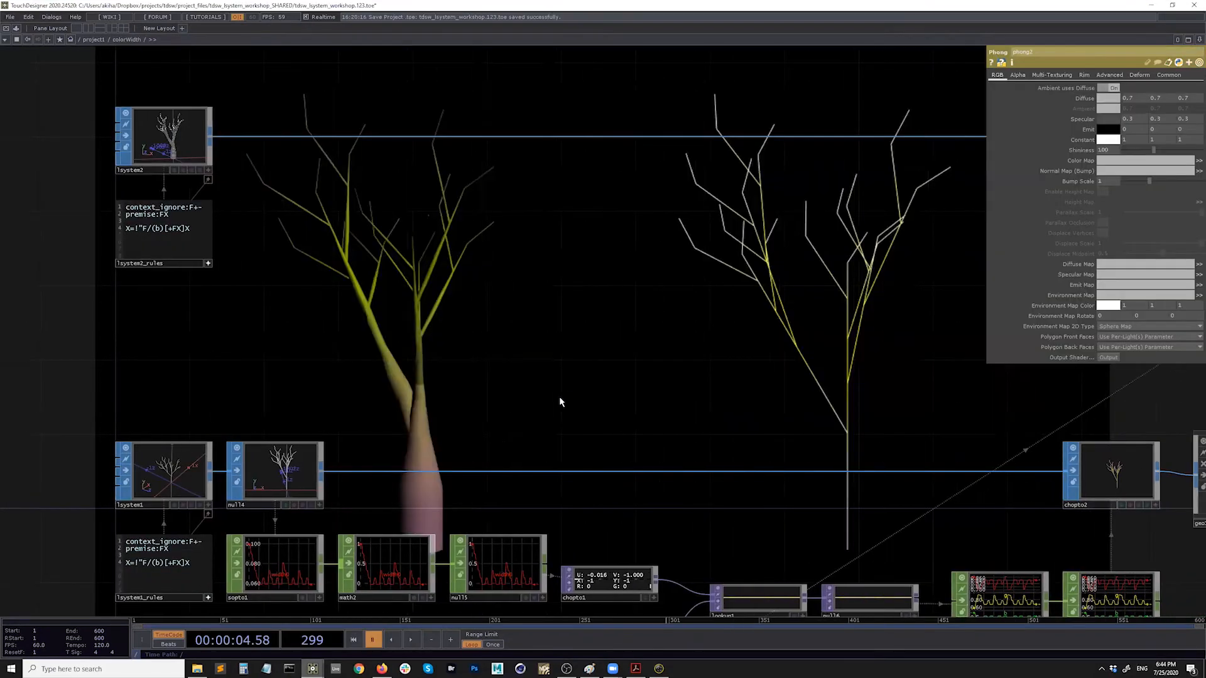
pyautogui.press('u')
pyautogui.scroll(-2, 459, 511)
pyautogui.moveTo(677, 272); pyautogui.dragTo(633, 407, button='middle')
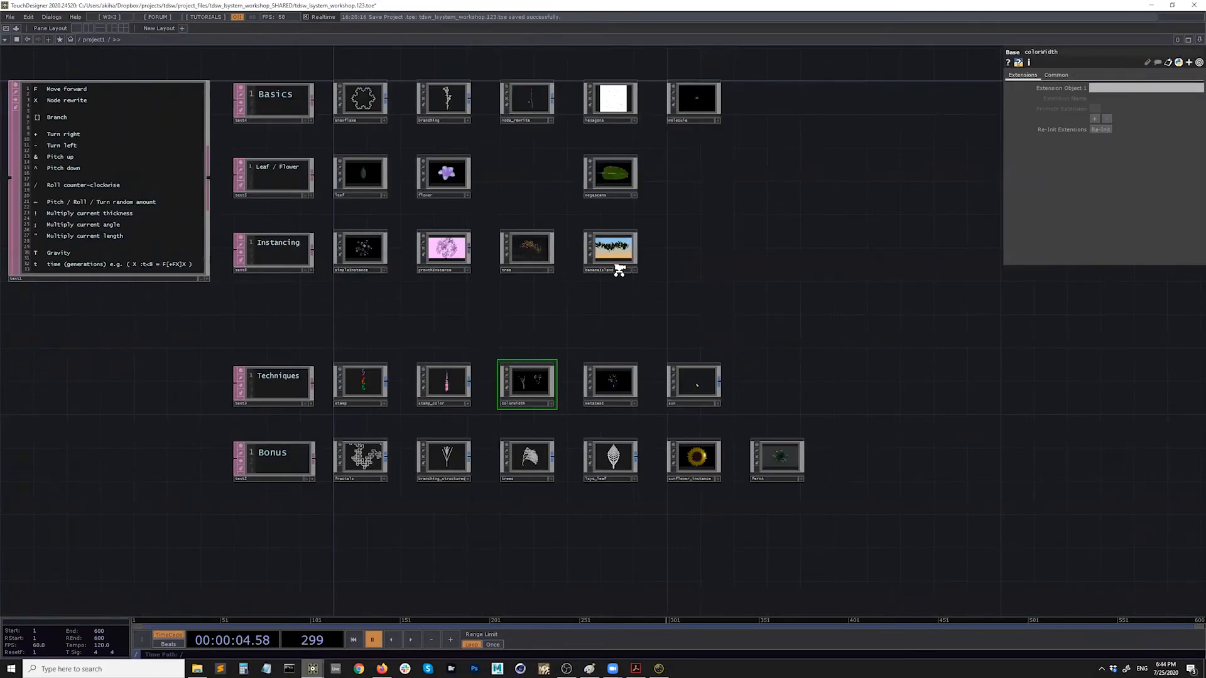
# Start timeline playback and open the molecule component in the Basics row to view its animated L-system network
pyautogui.moveTo(767, 57); pyautogui.dragTo(703, 237)
pyautogui.scroll(6, 698, 238)
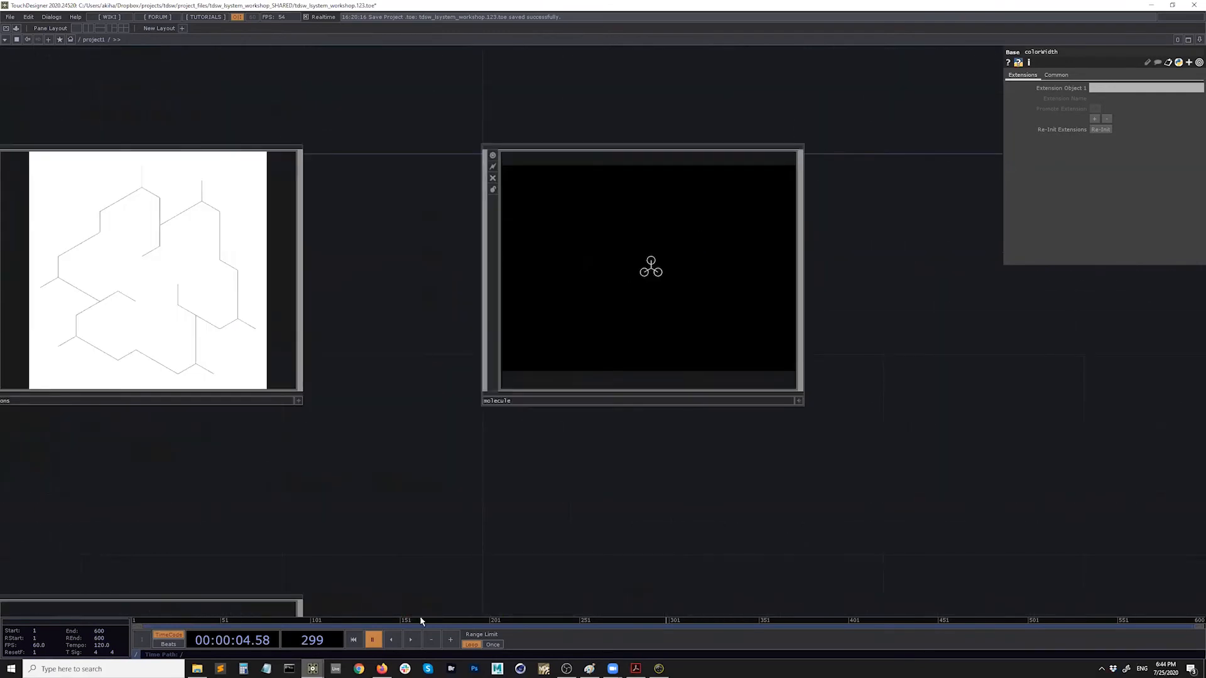
pyautogui.click(412, 641)
pyautogui.scroll(-8, 479, 489)
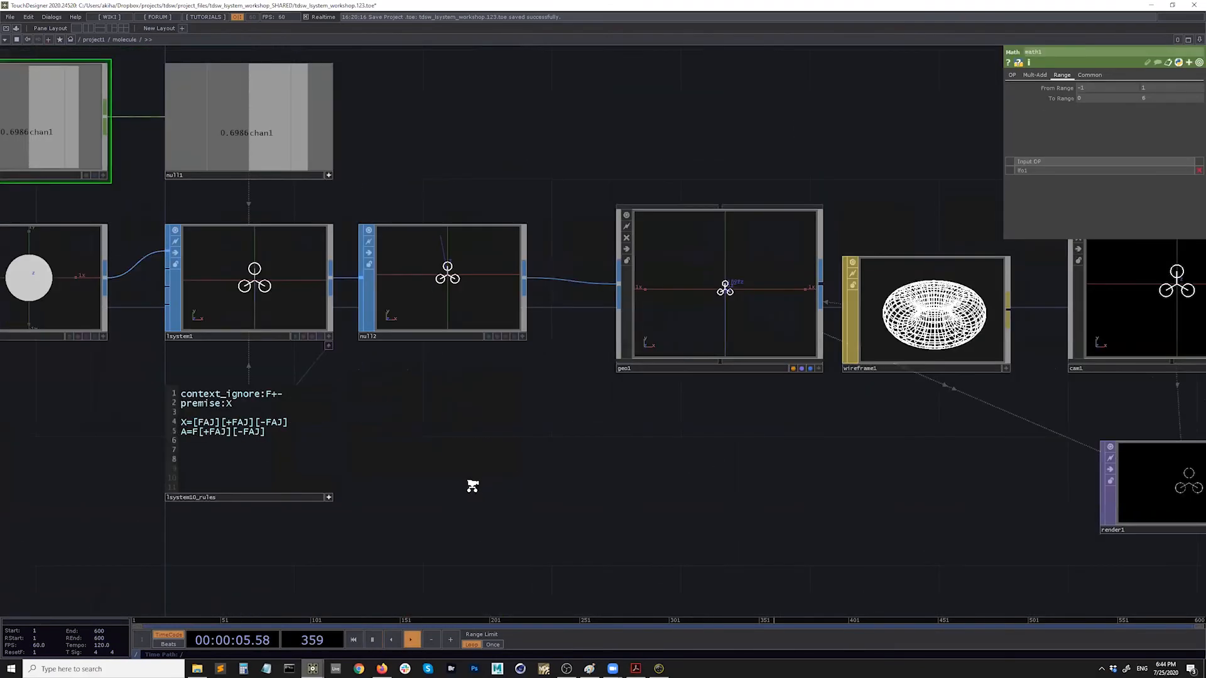
pyautogui.click(630, 486)
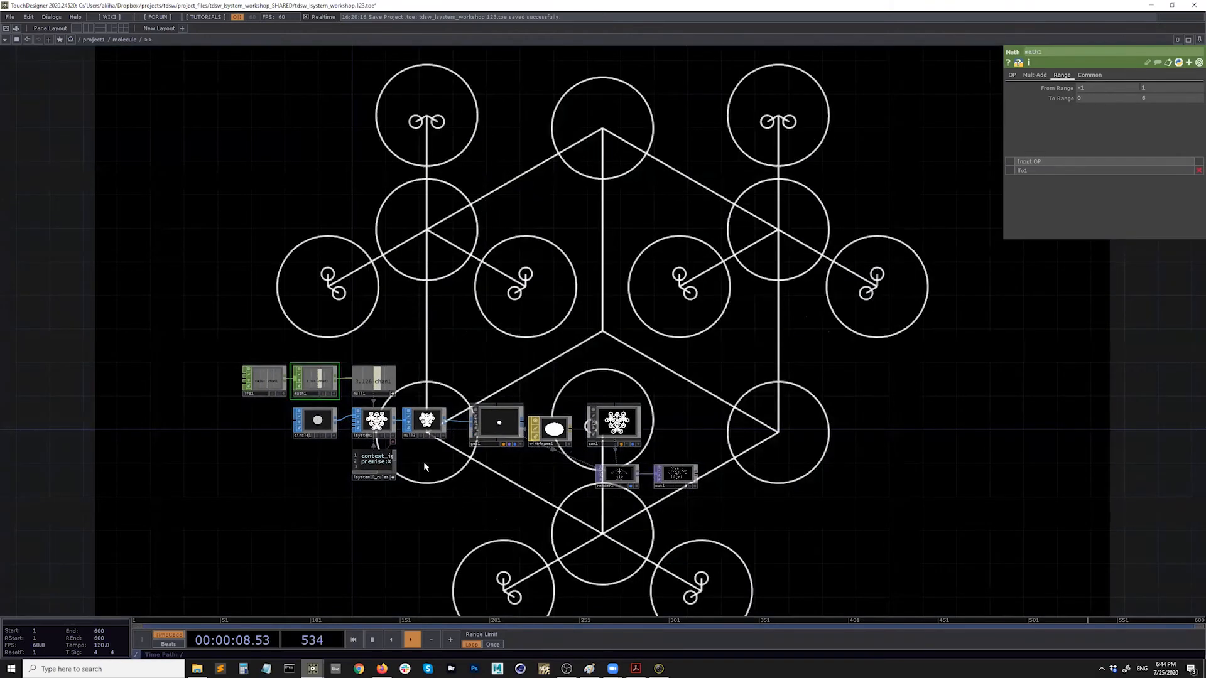
pyautogui.scroll(4, 423, 461)
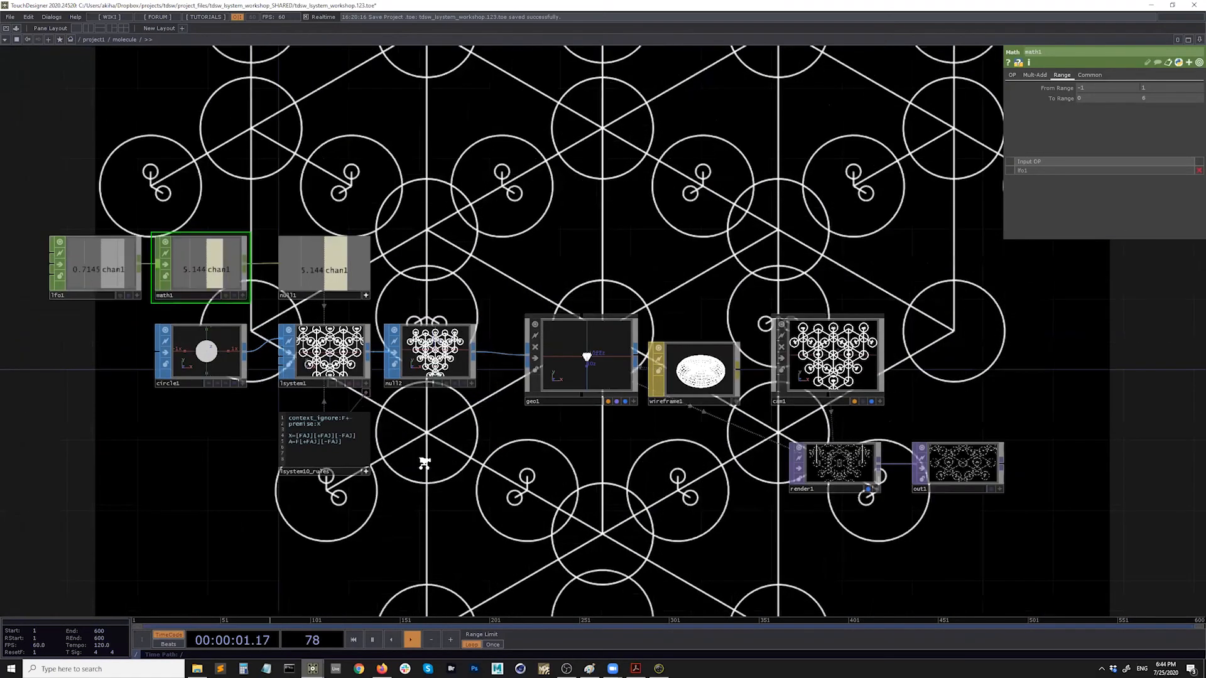
pyautogui.scroll(-2, 425, 463)
pyautogui.scroll(3, 409, 451)
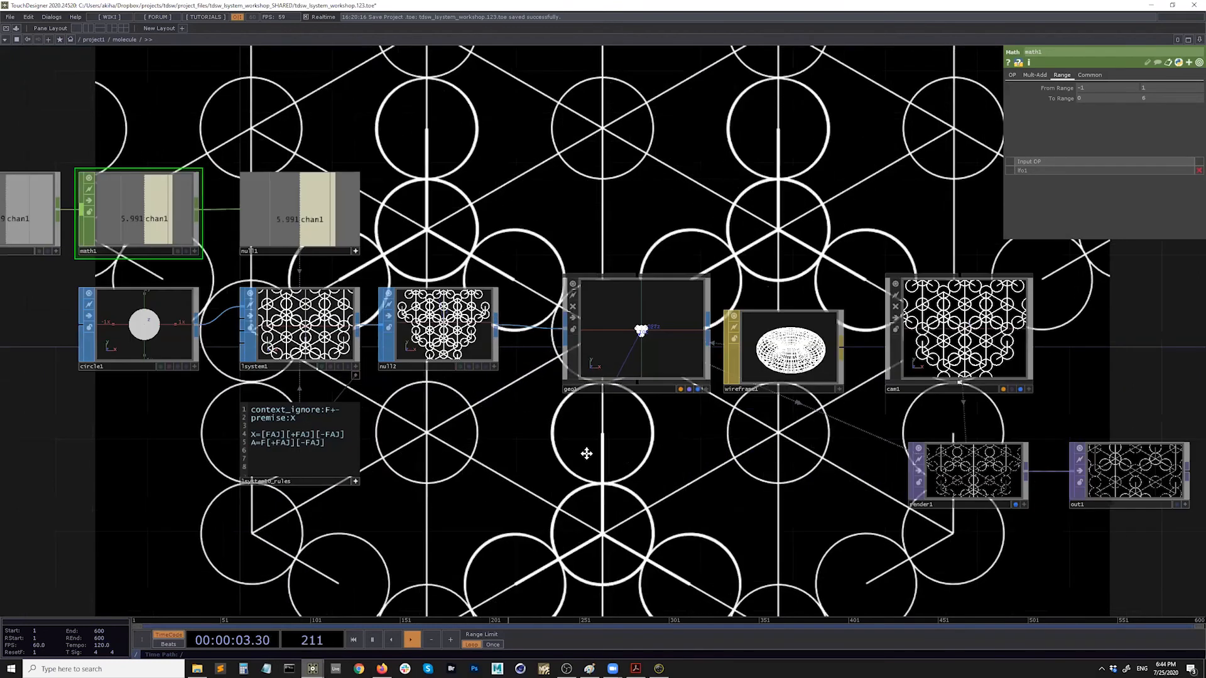
pyautogui.moveTo(544, 463); pyautogui.dragTo(598, 467)
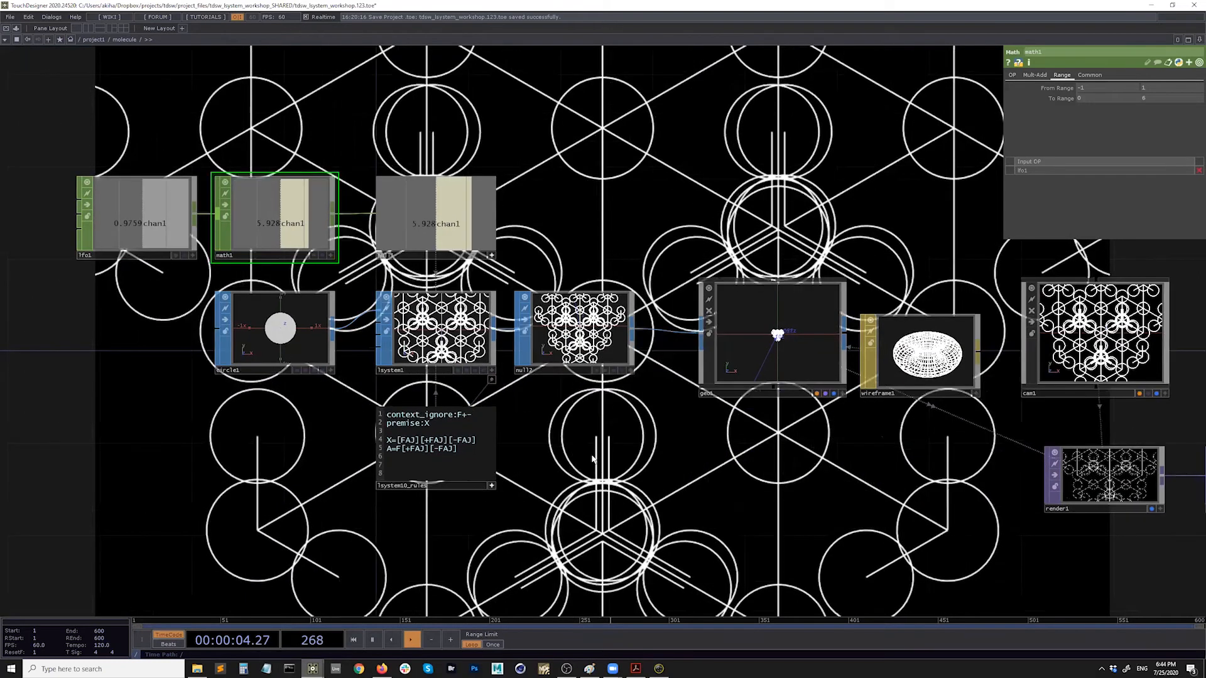
# Examine the premise and the X and A rules in the rules DAT below lsystem1
pyautogui.scroll(3, 424, 450)
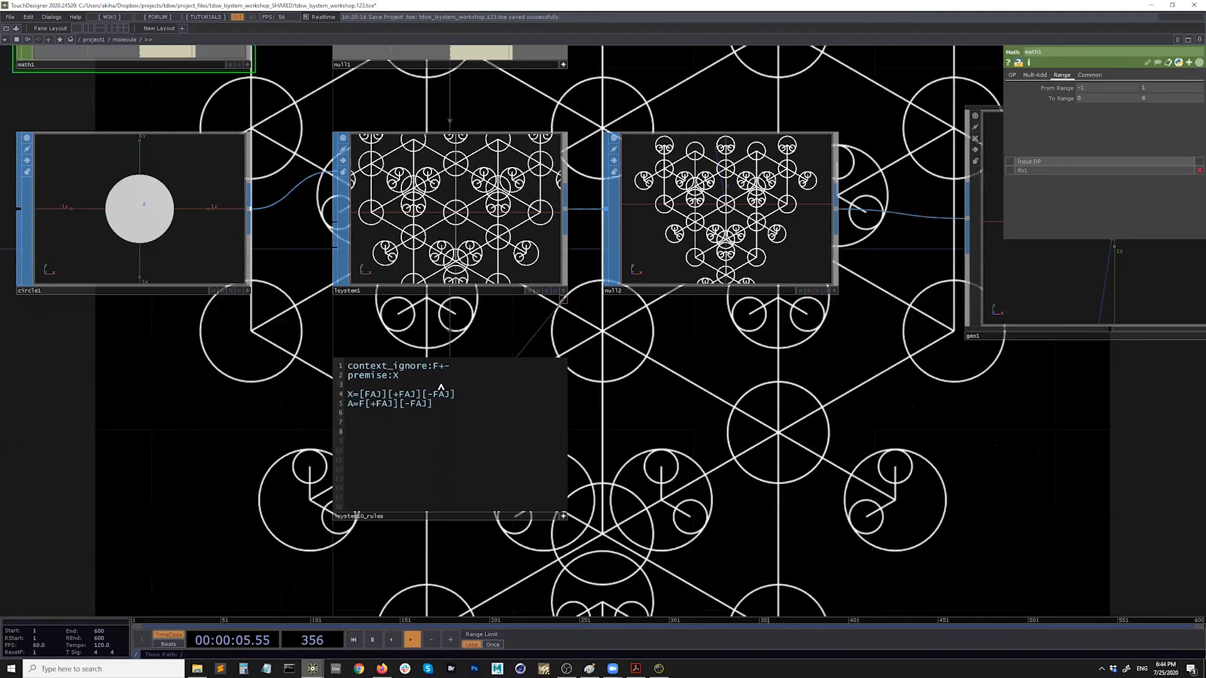
pyautogui.moveTo(419, 344); pyautogui.dragTo(465, 346)
pyautogui.doubleClick(440, 377)
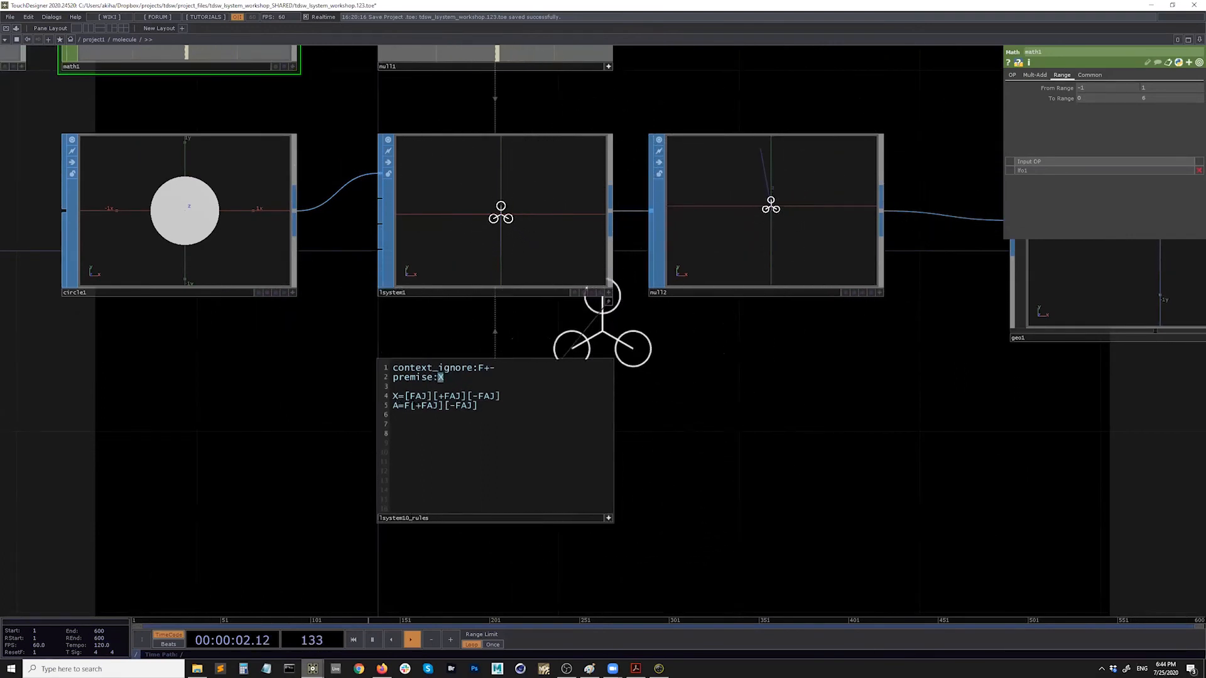
pyautogui.click(416, 396)
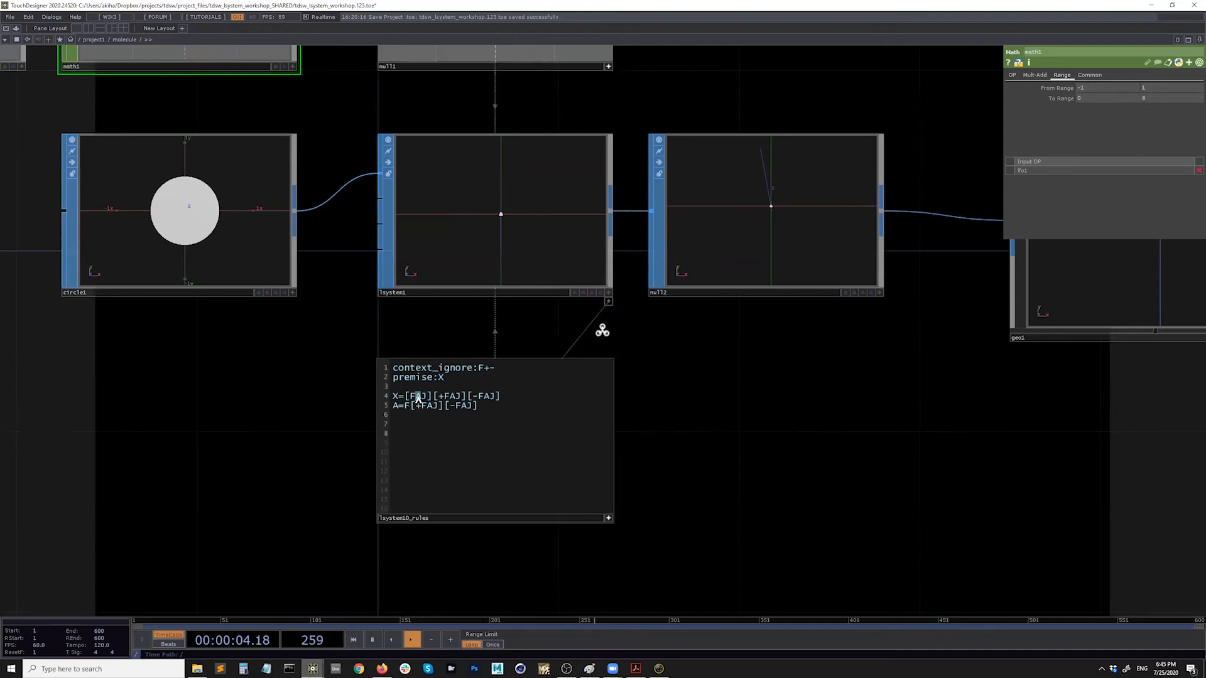
pyautogui.moveTo(393, 407); pyautogui.dragTo(483, 408)
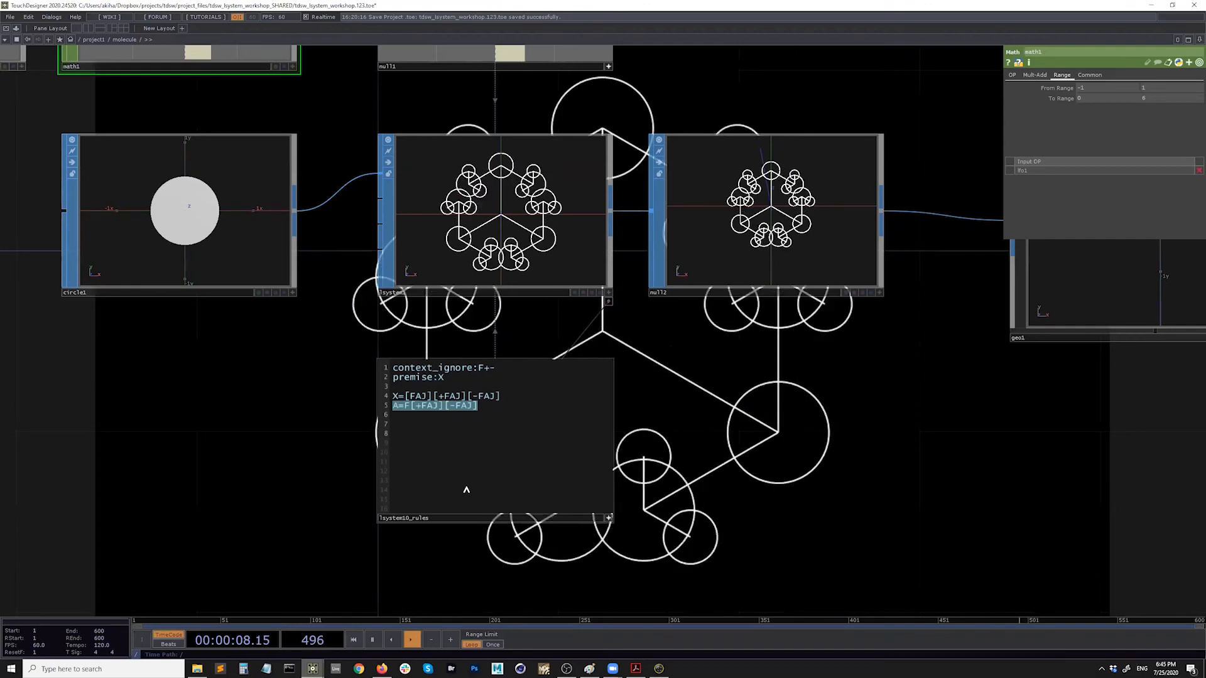
pyautogui.click(409, 398)
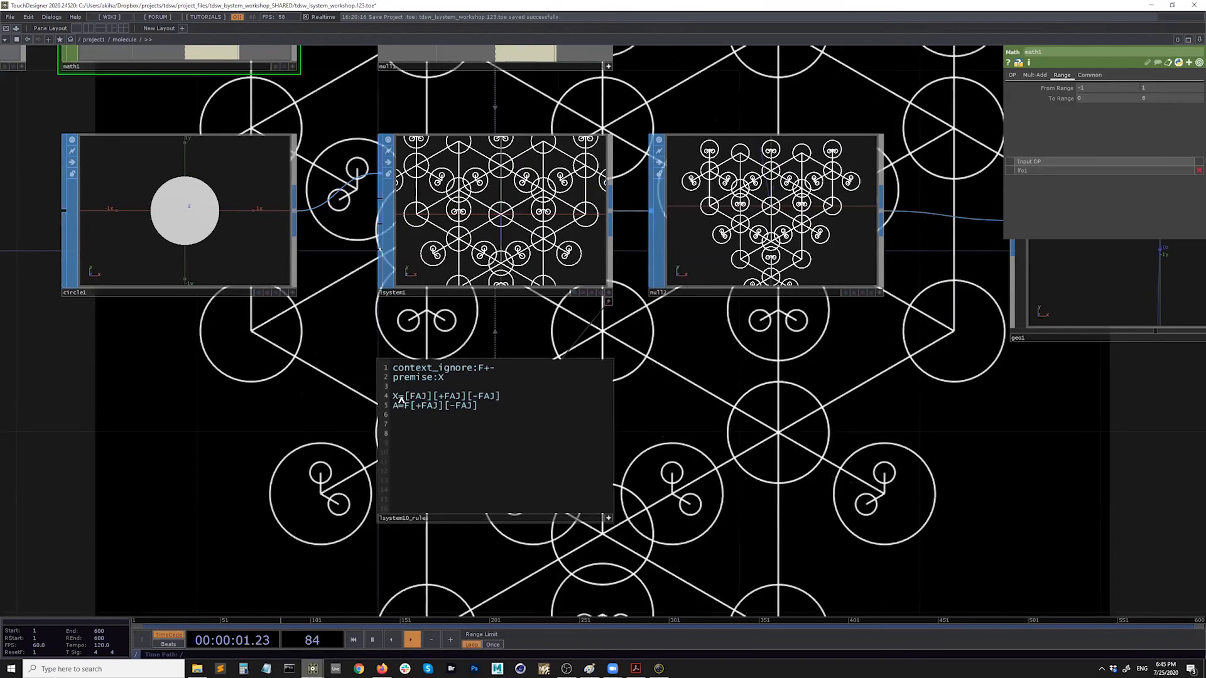
pyautogui.moveTo(428, 397); pyautogui.dragTo(406, 398)
# Switch lsystem1's Generations from its expression to a constant value of 1
pyautogui.click(477, 277)
pyautogui.click(1053, 110)
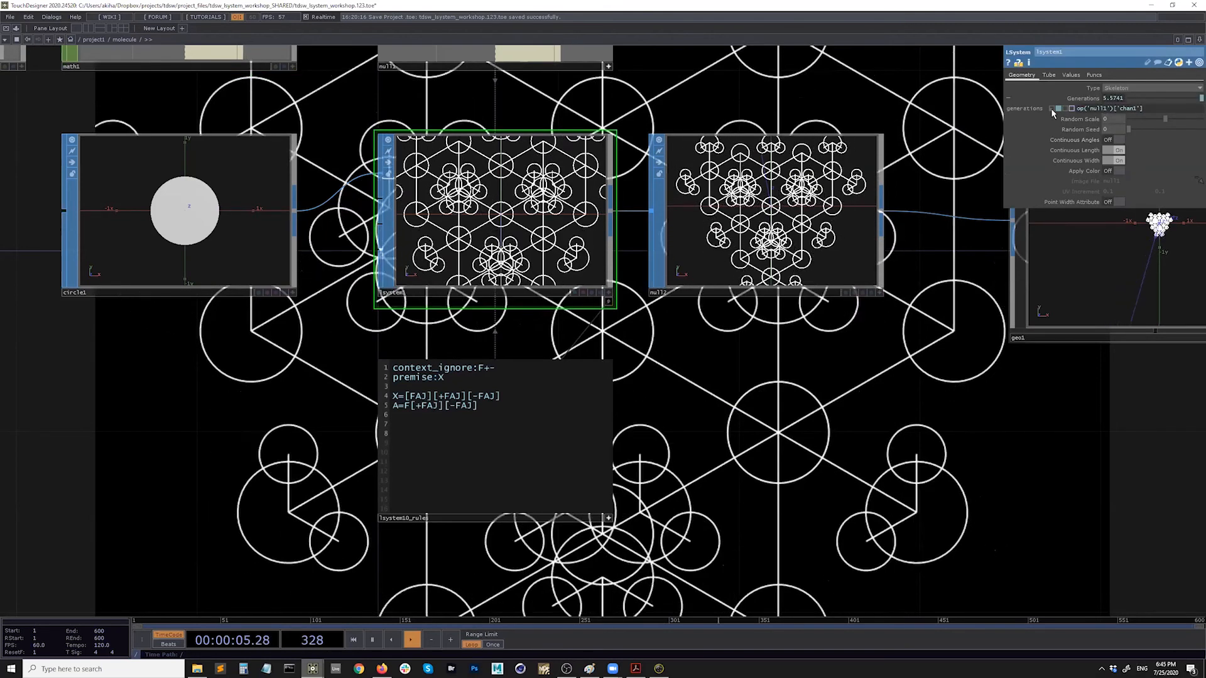
pyautogui.moveTo(1117, 99)
pyautogui.mouseDown(button='middle')
pyautogui.moveTo(1113, 86)
pyautogui.moveTo(1078, 86)
pyautogui.moveTo(1123, 85)
pyautogui.moveTo(1113, 85)
pyautogui.mouseUp(button='middle')
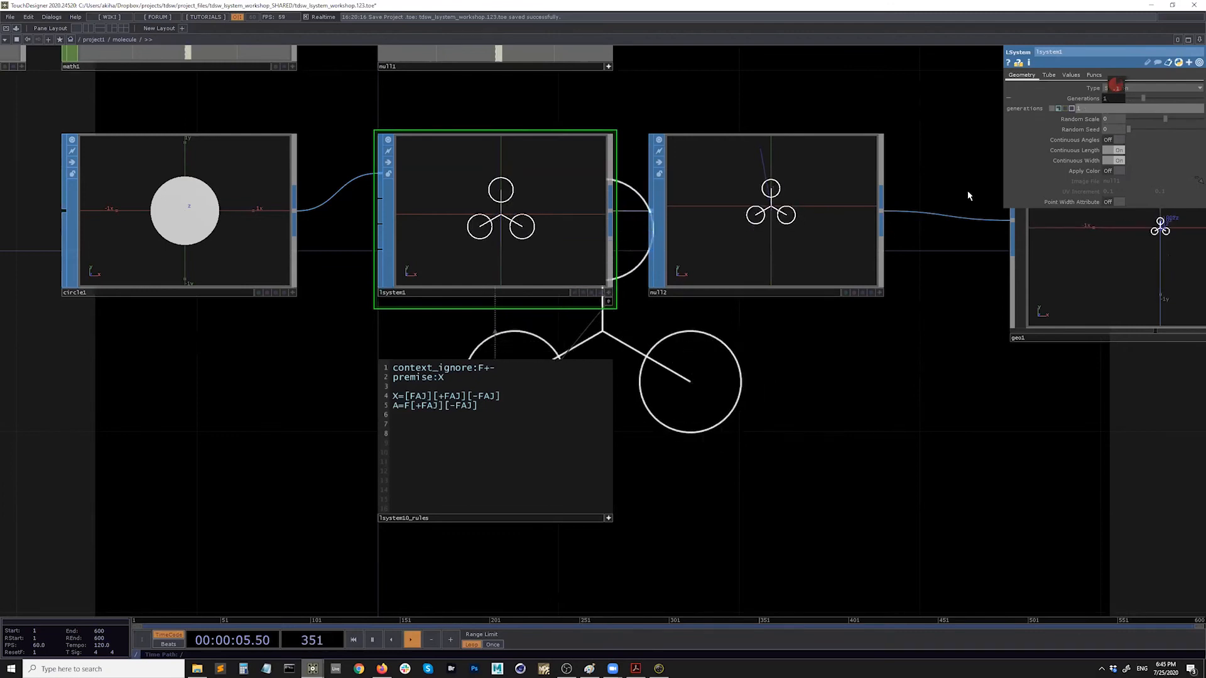
# Trace how the premise X is replaced by the rule [FAJ][+FAJ][-FAJ], examining each bracketed branch in the rules DAT
pyautogui.doubleClick(439, 378)
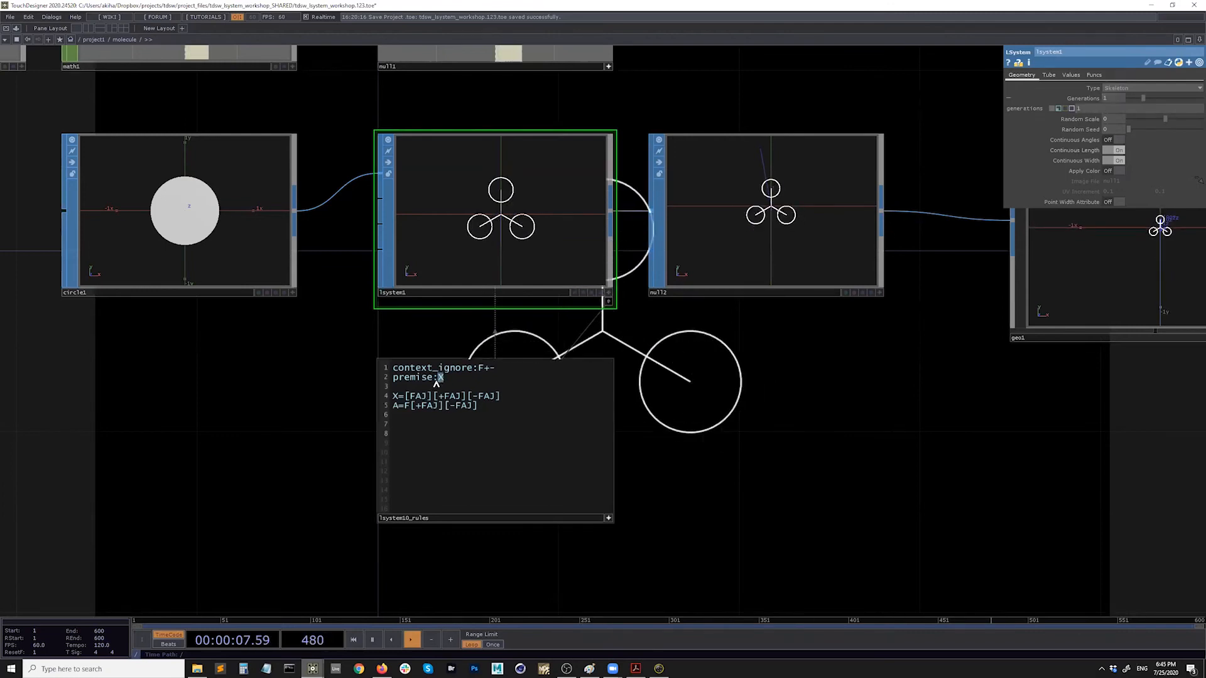
pyautogui.click(395, 400)
pyautogui.doubleClick(395, 396)
pyautogui.doubleClick(440, 379)
pyautogui.click(395, 396)
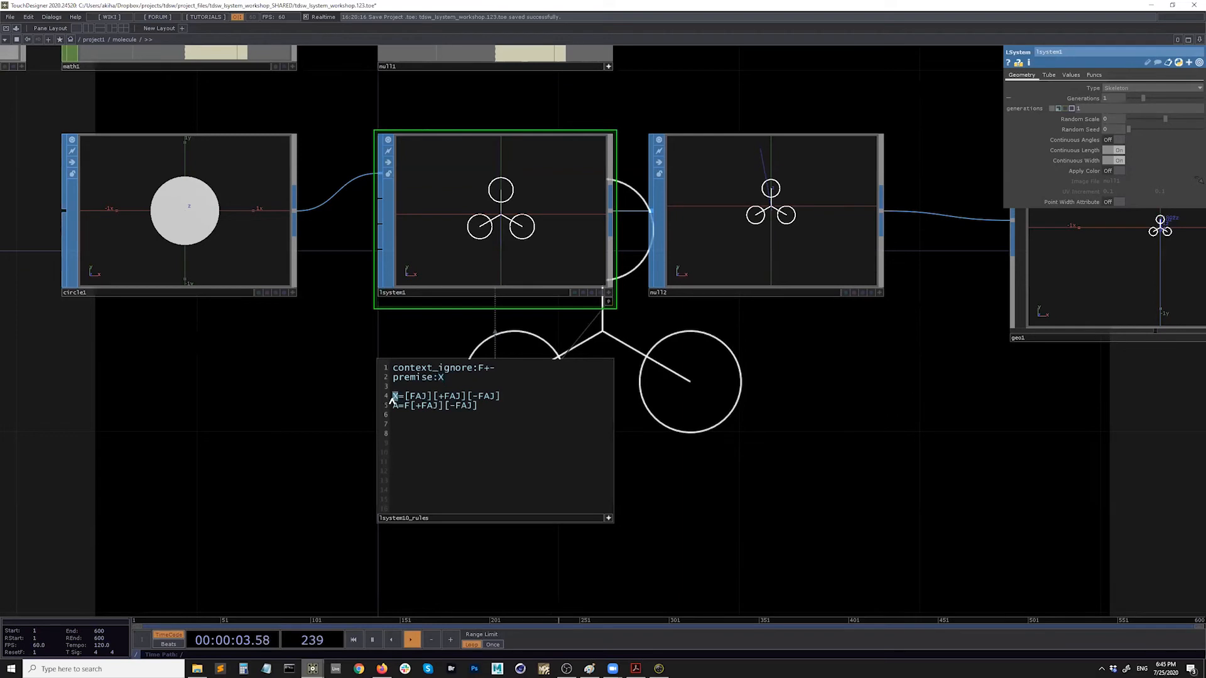
pyautogui.moveTo(405, 397); pyautogui.dragTo(503, 398)
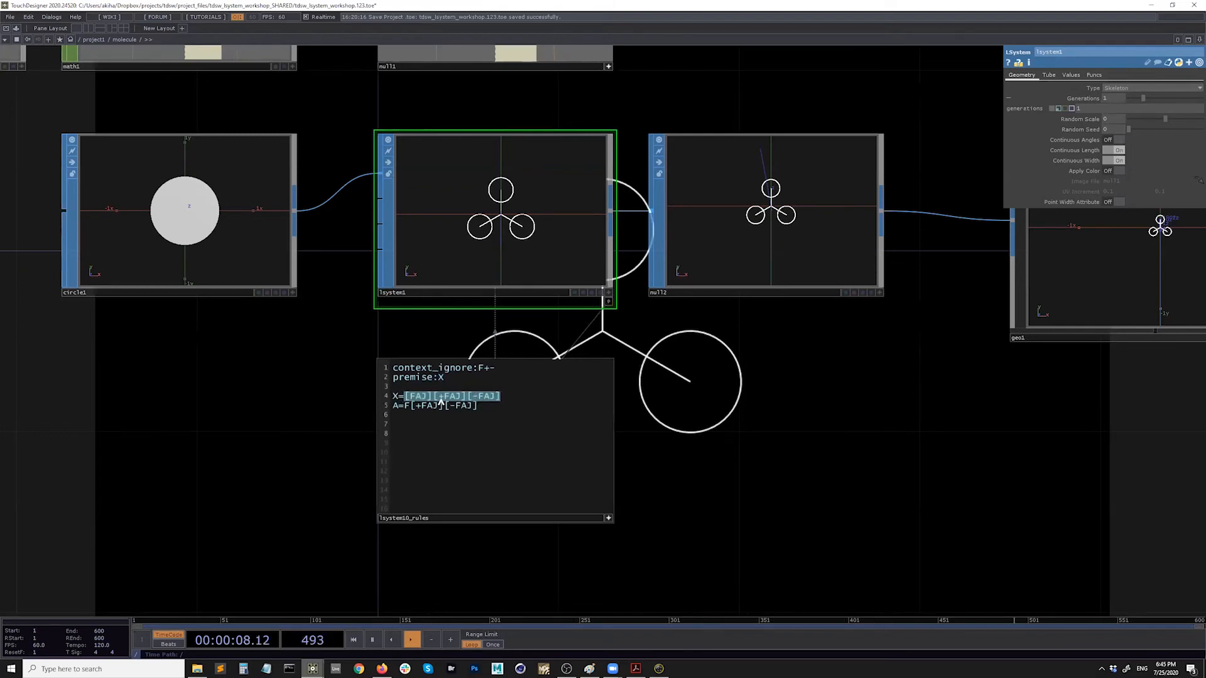
pyautogui.click(404, 397)
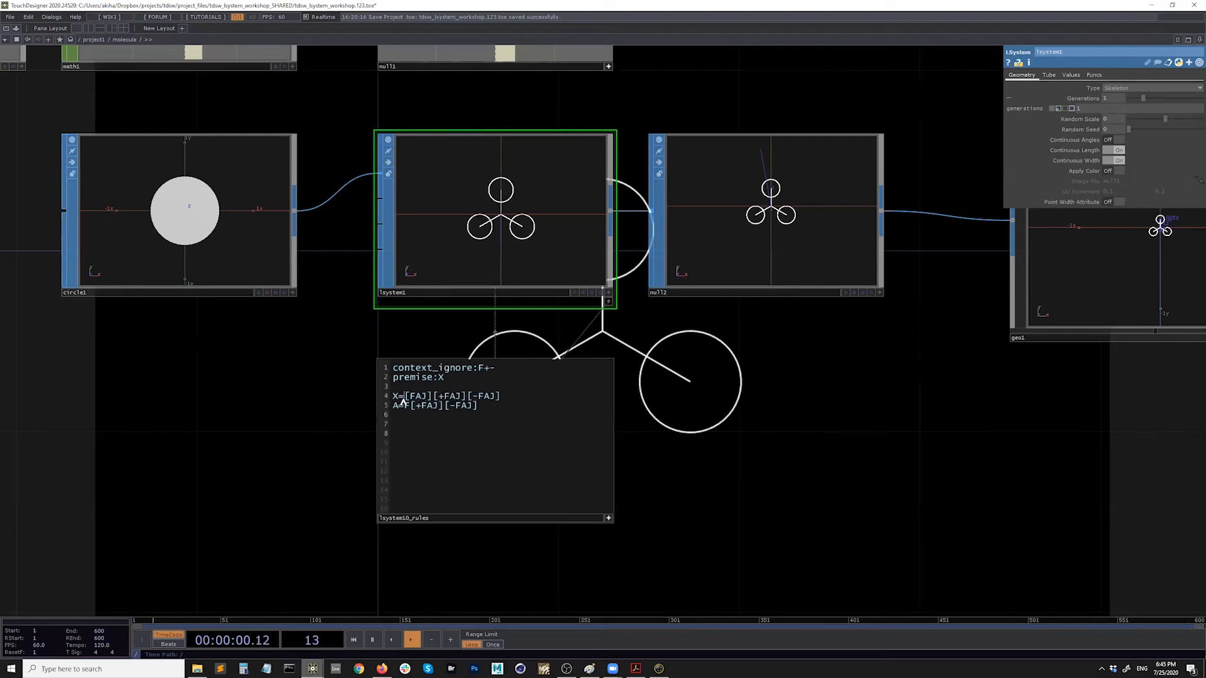
pyautogui.moveTo(405, 397); pyautogui.dragTo(434, 397)
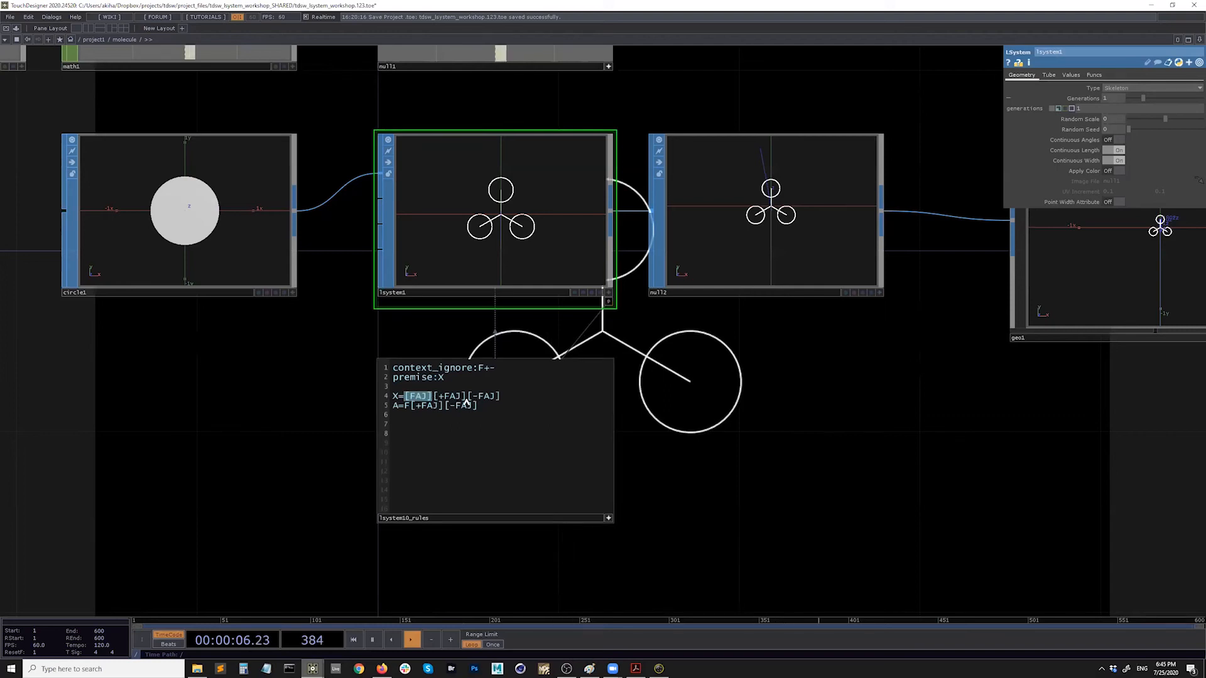
pyautogui.moveTo(468, 399); pyautogui.dragTo(502, 407)
pyautogui.click(492, 405)
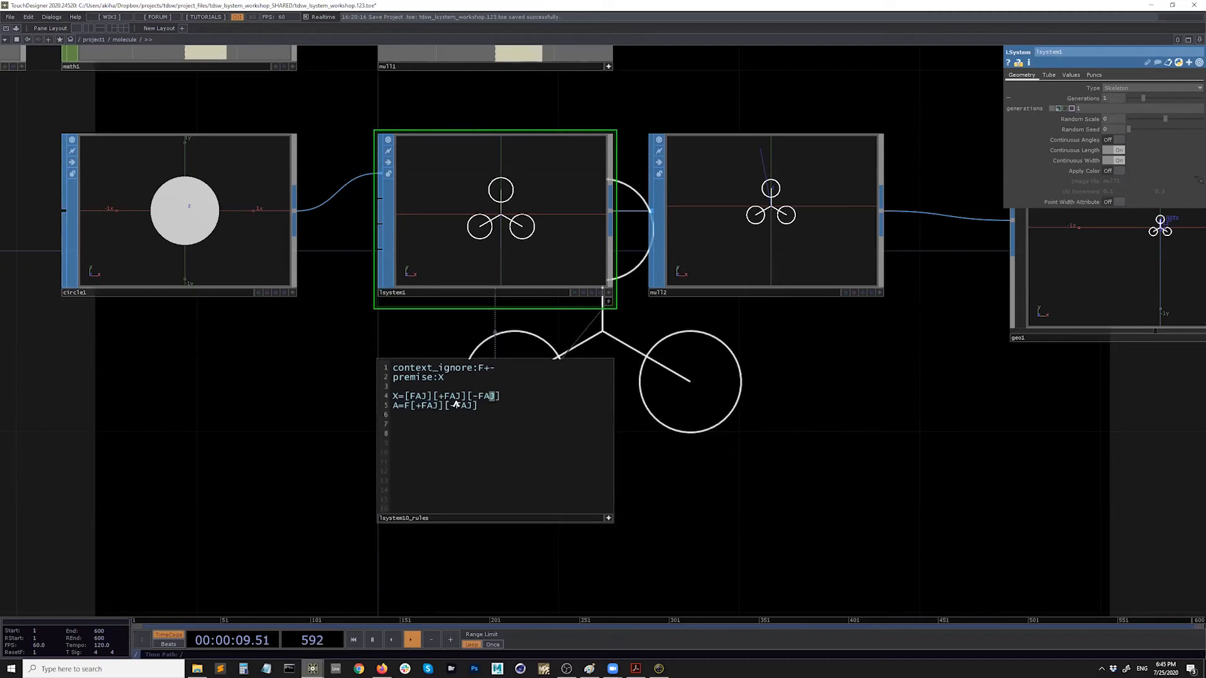
# Check how circle1 feeds lsystem1's Leaf J input, and examine the A rule F[+FAJ][-FAJ]
pyautogui.moveTo(421, 406); pyautogui.dragTo(413, 387)
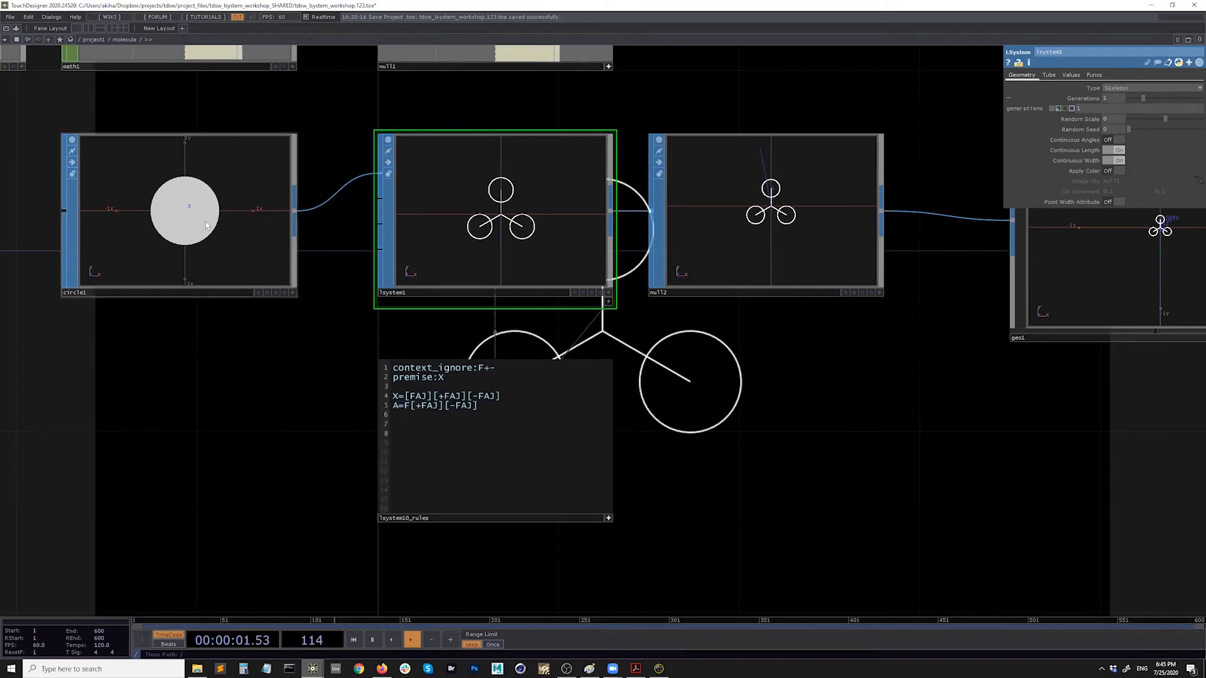
pyautogui.click(205, 221)
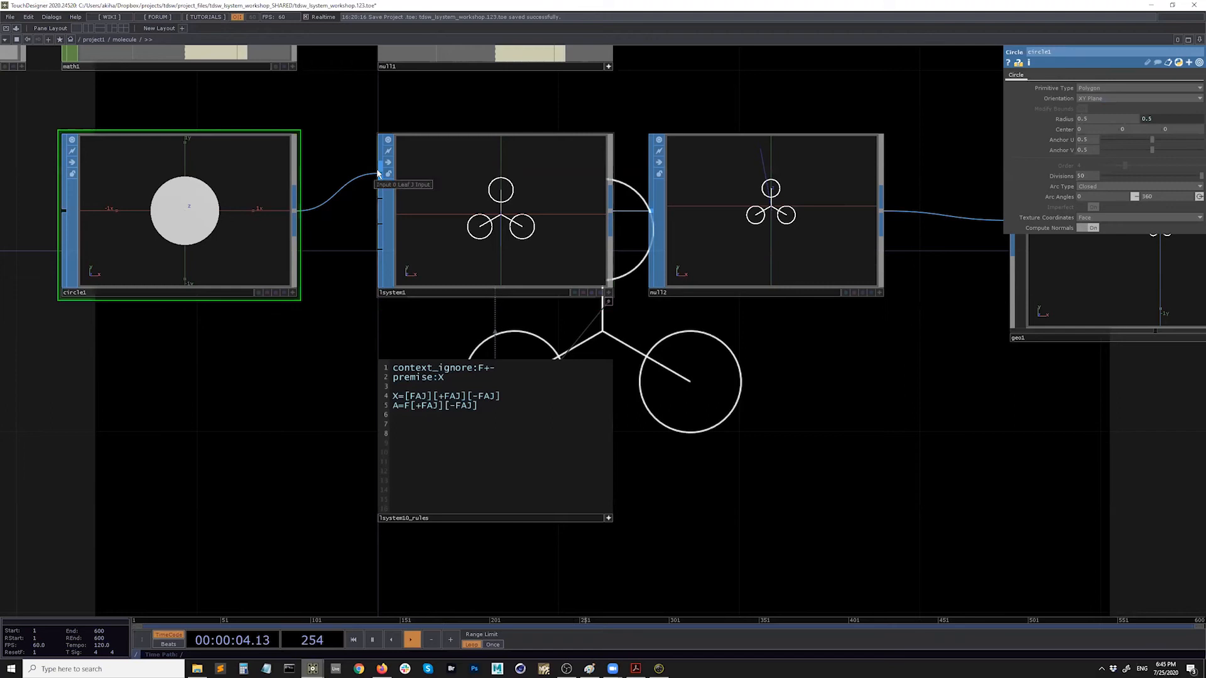
pyautogui.moveTo(434, 404); pyautogui.dragTo(429, 414)
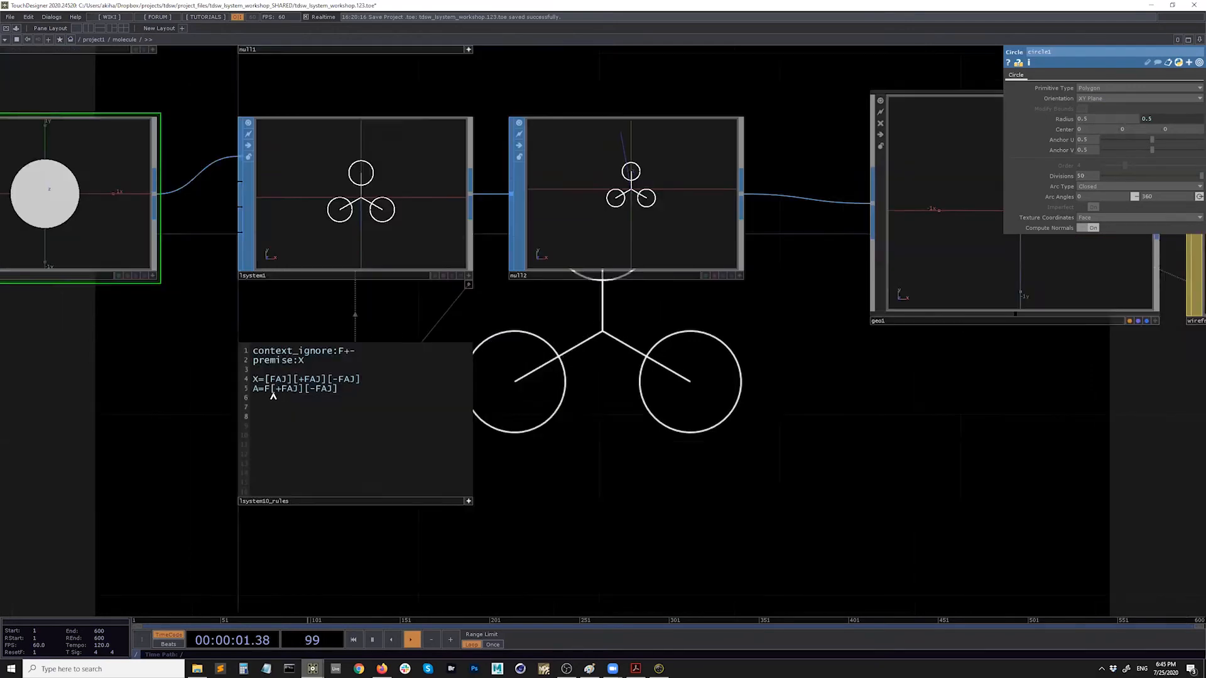
pyautogui.moveTo(263, 391); pyautogui.dragTo(269, 380)
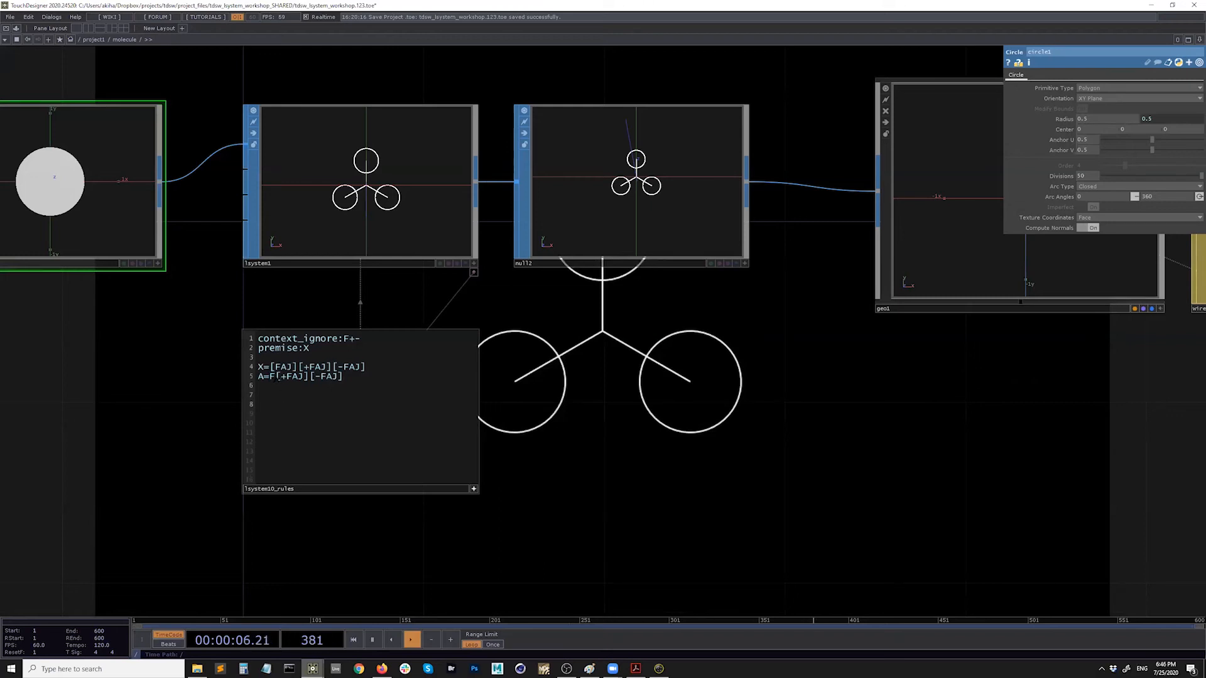
pyautogui.click(310, 379)
# Set lsystem1's constant Generations value to 2.14
pyautogui.click(409, 201)
pyautogui.moveTo(1114, 99)
pyautogui.mouseDown(button='middle')
pyautogui.moveTo(1117, 81)
pyautogui.moveTo(1114, 100)
pyautogui.mouseUp(button='middle')
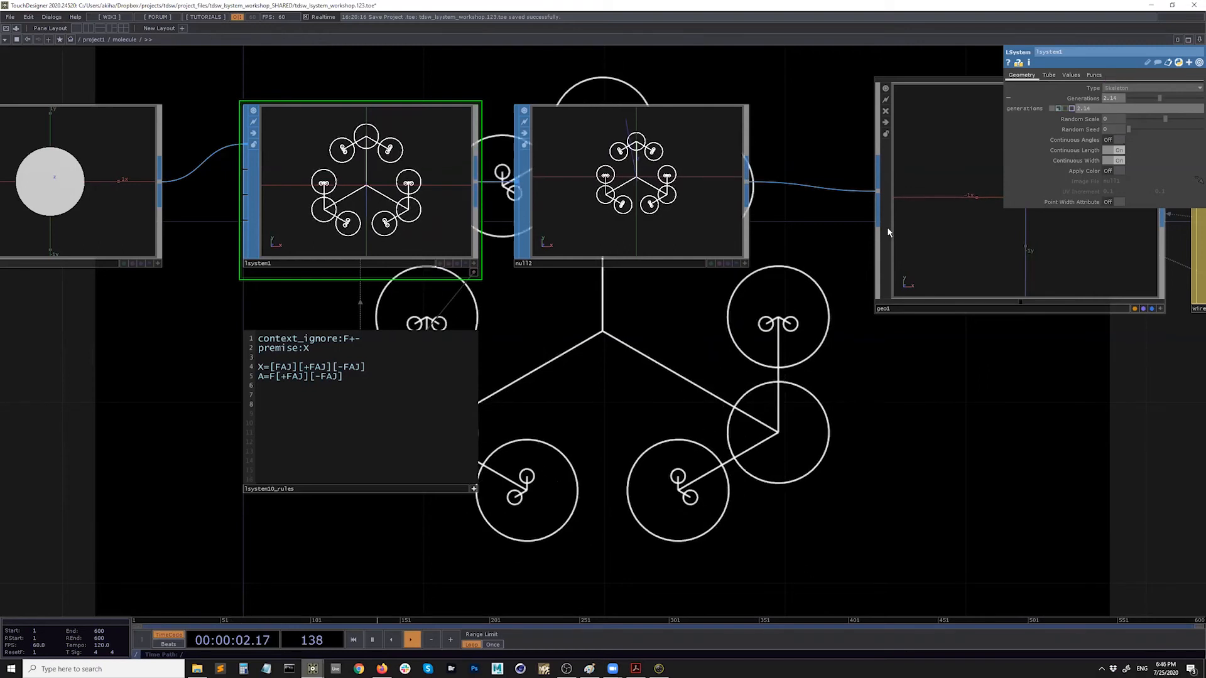
pyautogui.moveTo(737, 318); pyautogui.dragTo(629, 317)
# Switch lsystem1's Generations back to the expression op('null1')['chan1']
pyautogui.scroll(-3, 623, 318)
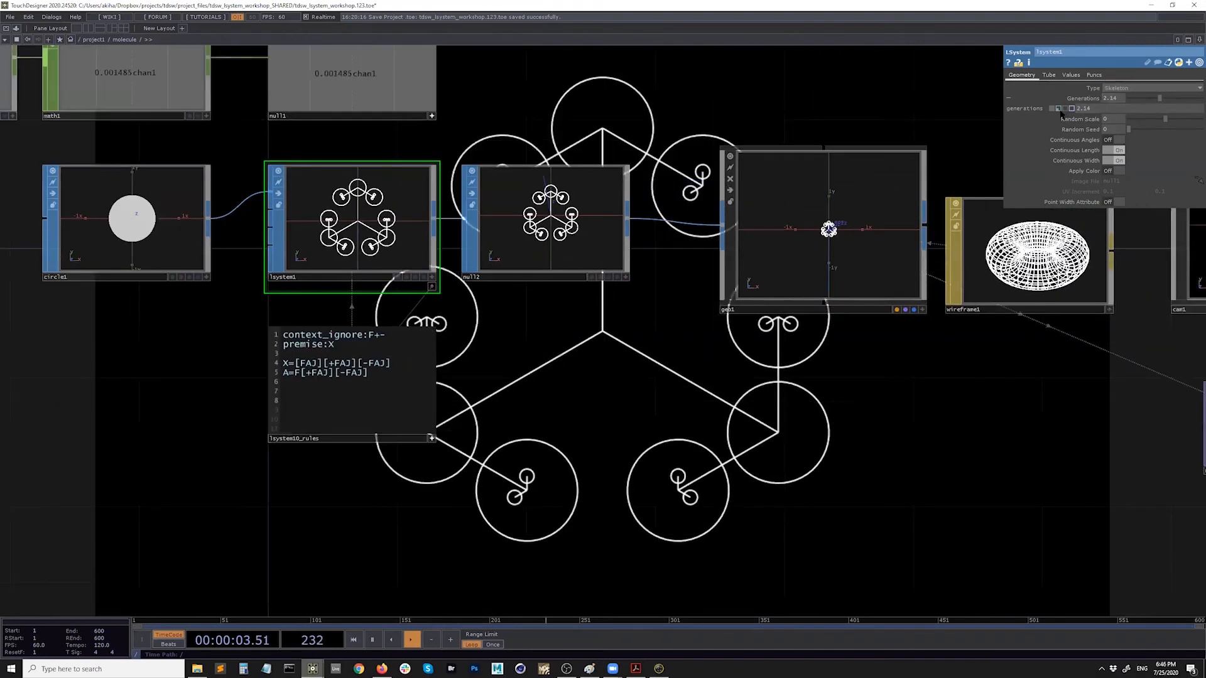
pyautogui.click(1059, 109)
pyautogui.moveTo(590, 450); pyautogui.dragTo(489, 662)
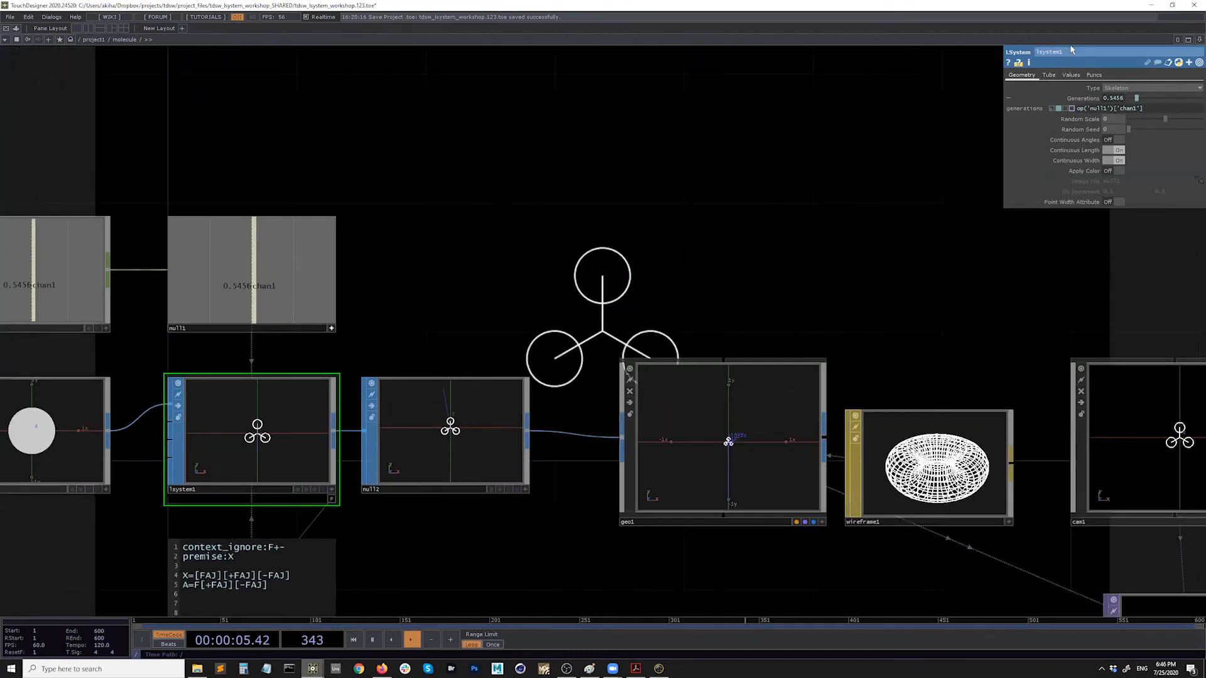
# Try lsystem1's Angle at 60 and 45 degrees, and return it to 120
pyautogui.click(1071, 76)
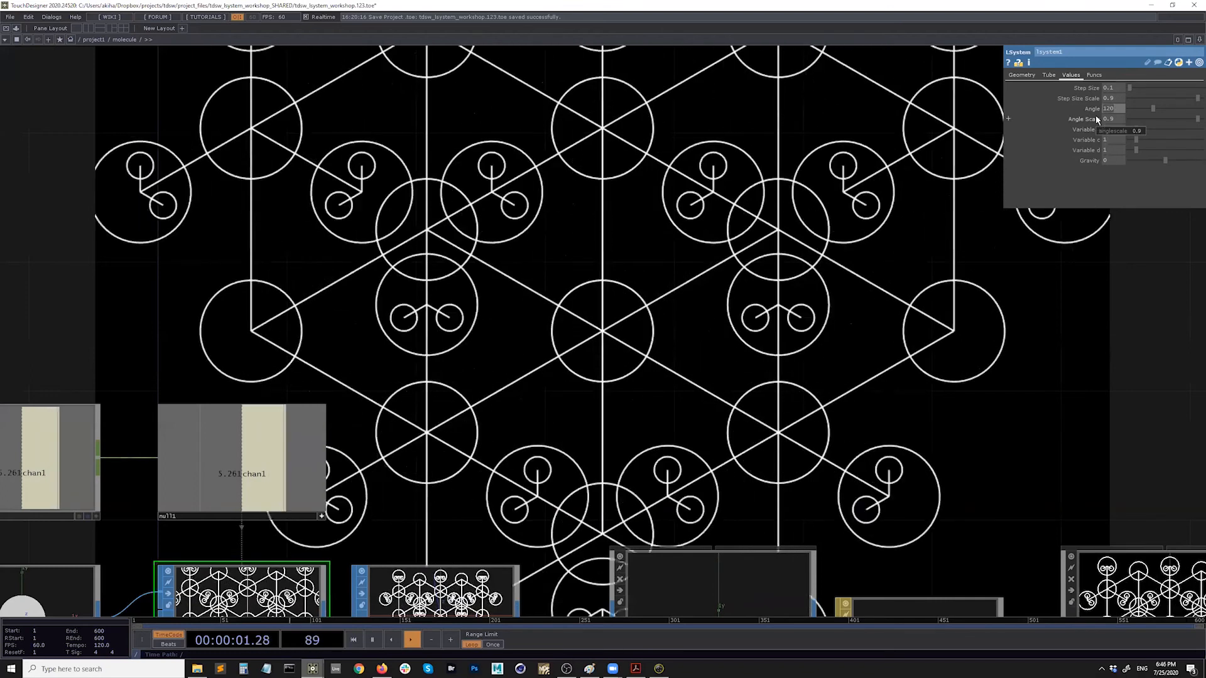
pyautogui.write('60')
pyautogui.press('Return')
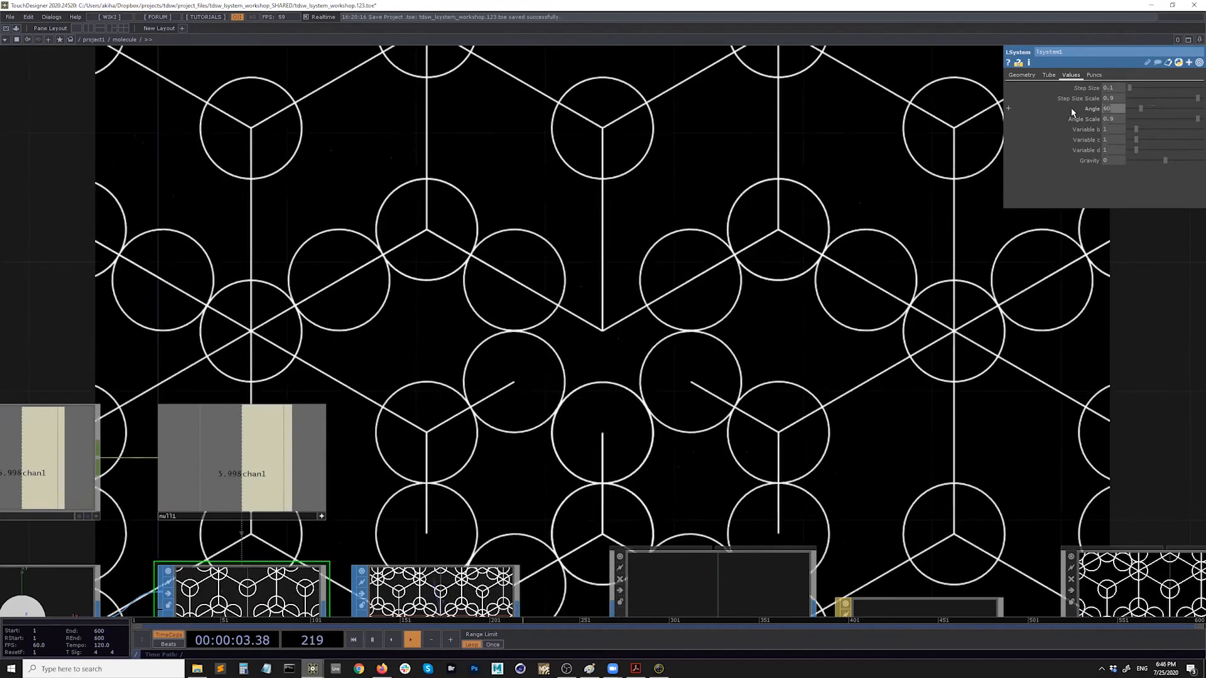
pyautogui.write('45')
pyautogui.press('Return')
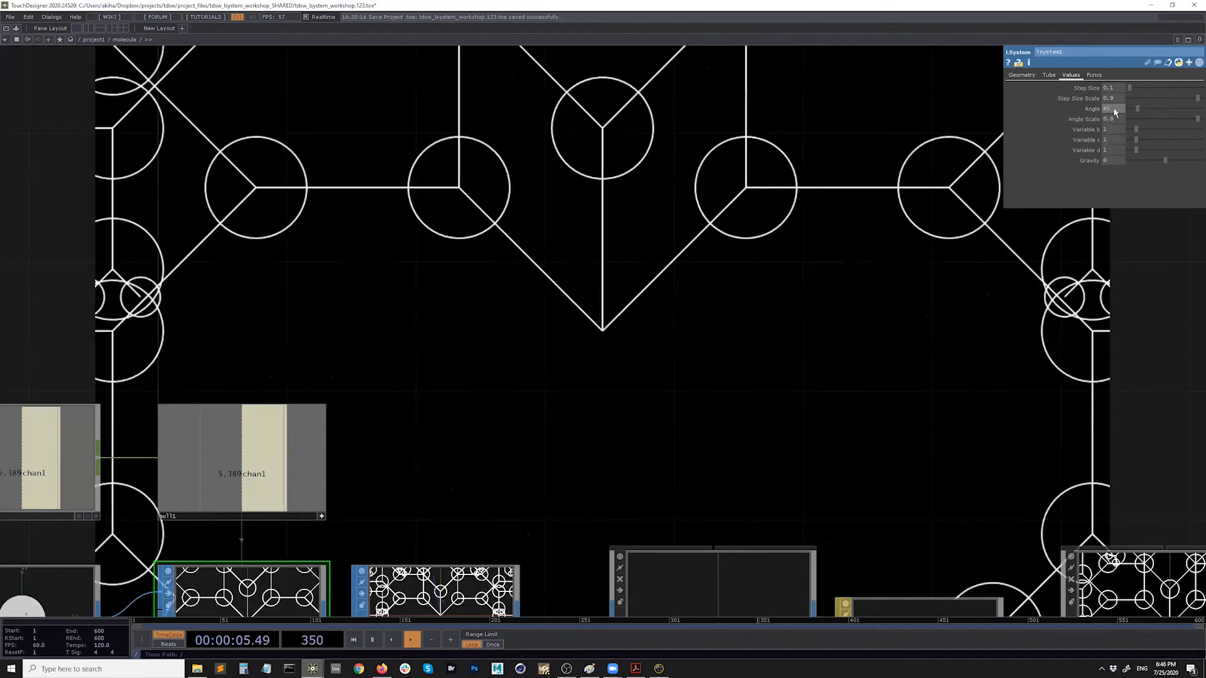
pyautogui.write('120')
pyautogui.press('Return')
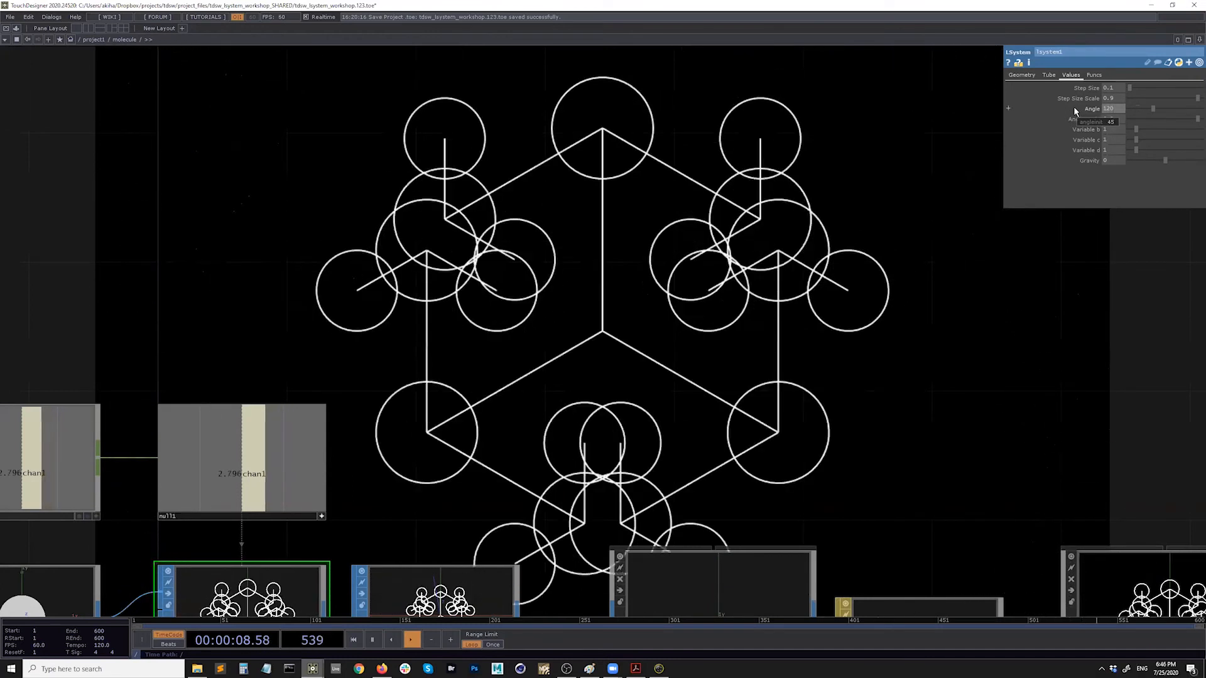
# Try lsystem1's Continuous Angles option on the growing pattern and leave it off
pyautogui.click(1024, 76)
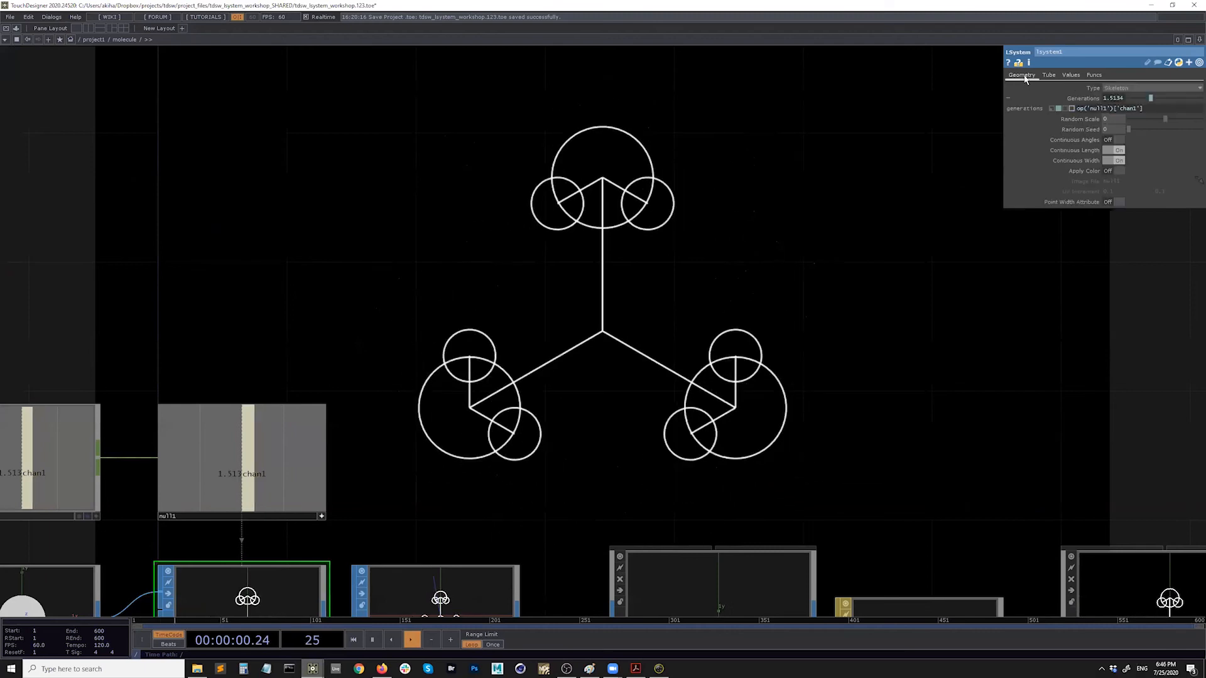
pyautogui.click(1115, 140)
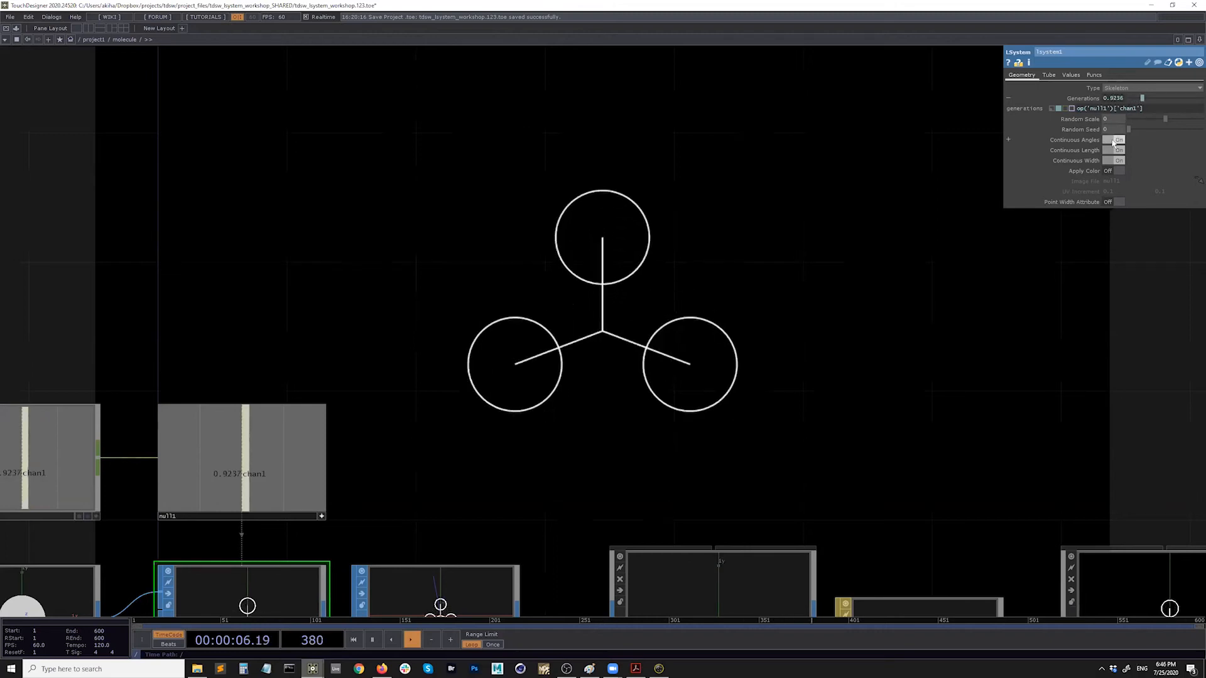
pyautogui.click(1114, 141)
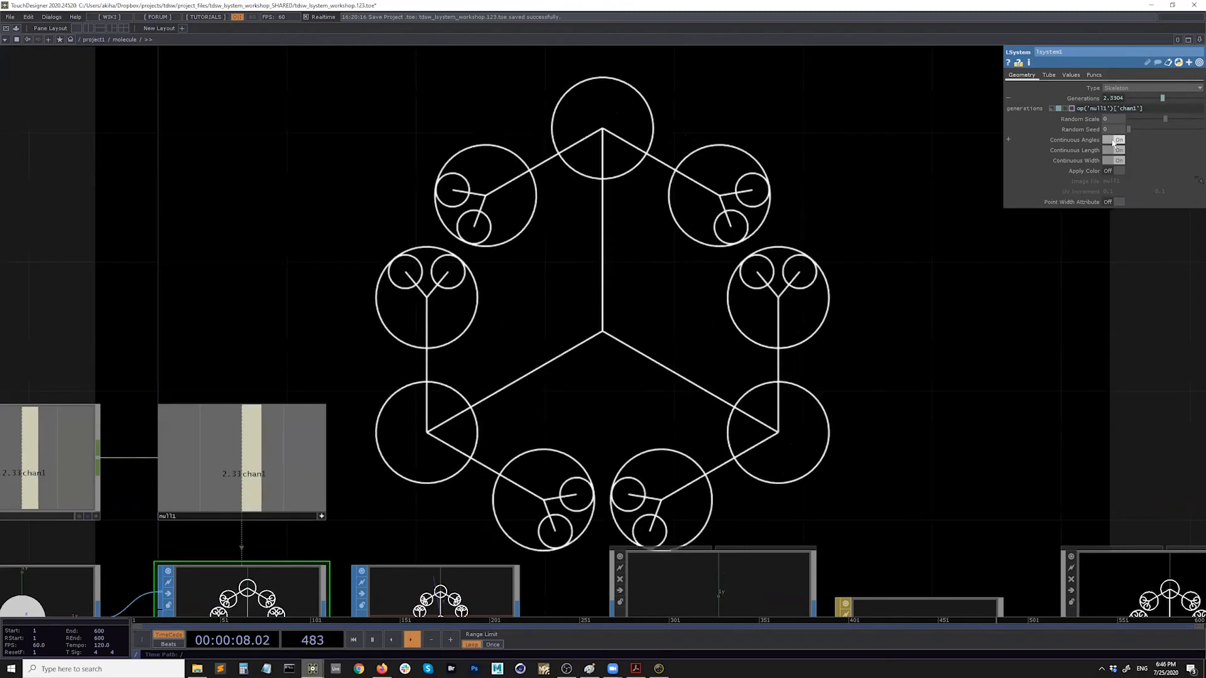
pyautogui.click(1114, 141)
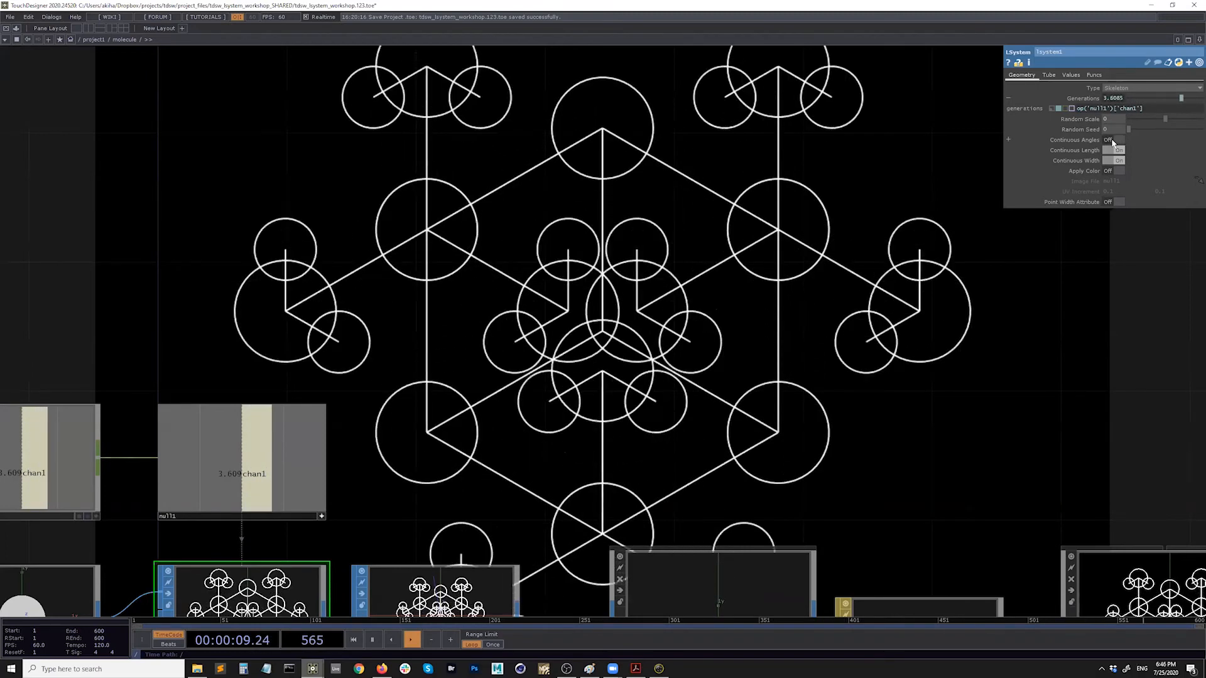
pyautogui.click(1114, 141)
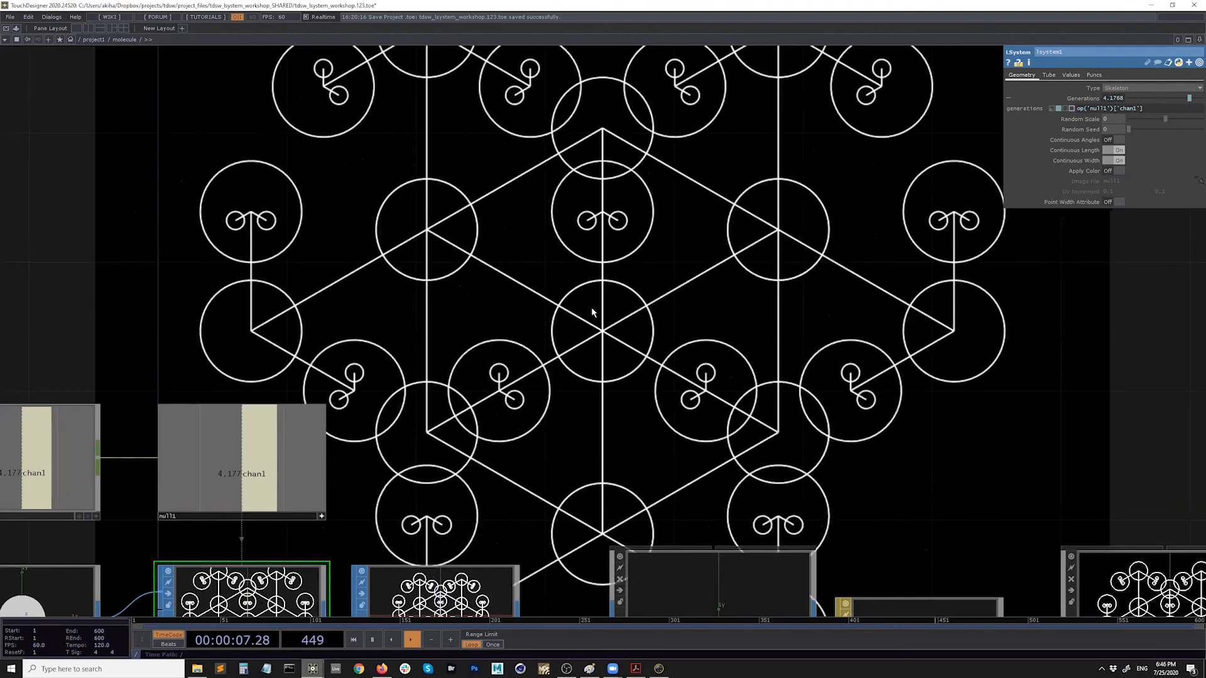
# Look over the whole molecule network, check wireframe1's settings, and return to the project1 level
pyautogui.scroll(-5, 553, 308)
pyautogui.scroll(-3, 528, 320)
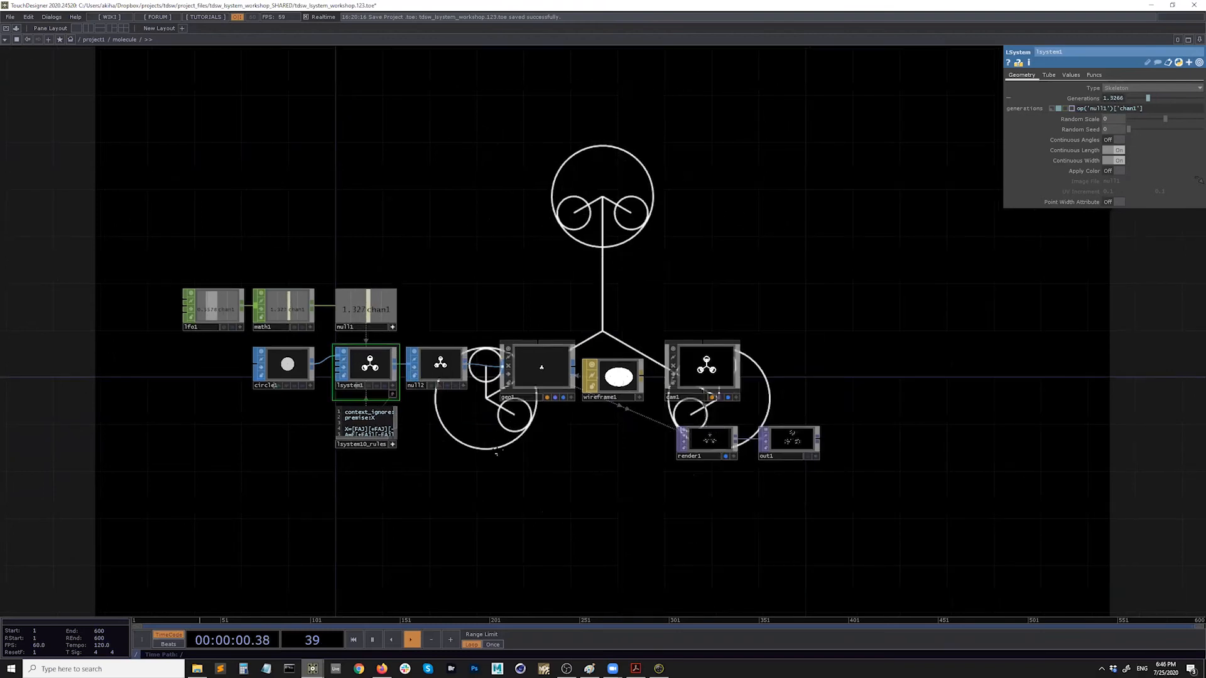
pyautogui.scroll(4, 666, 399)
pyautogui.click(653, 407)
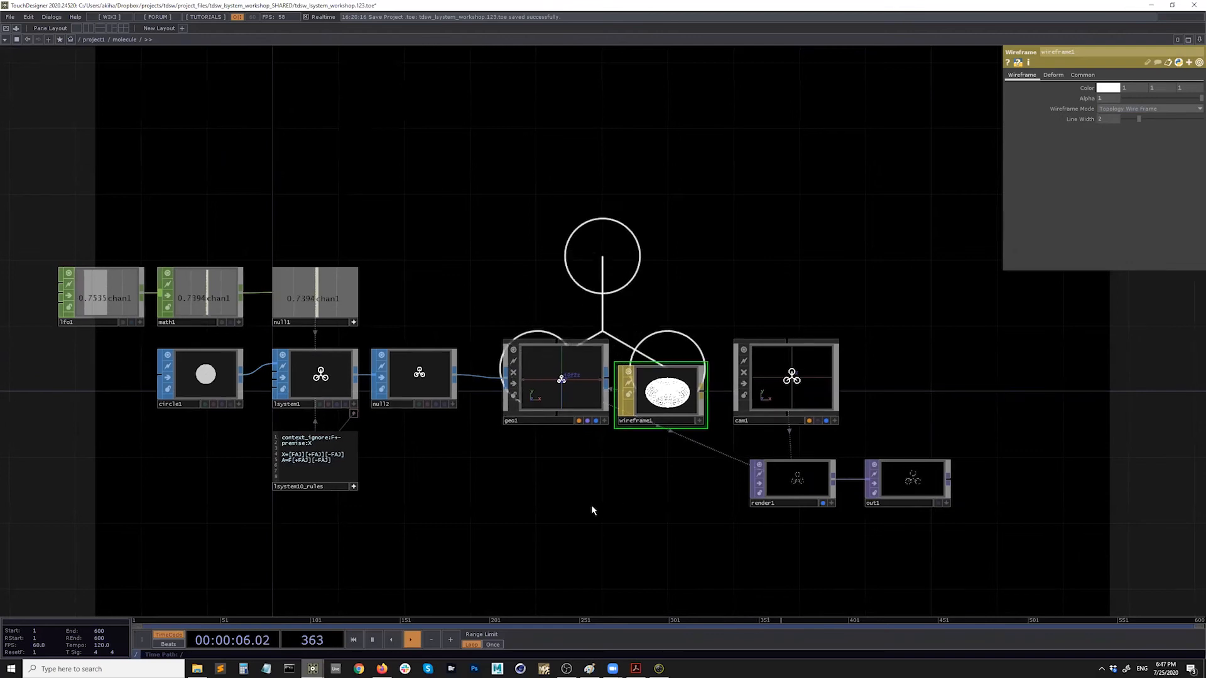
pyautogui.moveTo(591, 506); pyautogui.dragTo(565, 499)
pyautogui.click(372, 641)
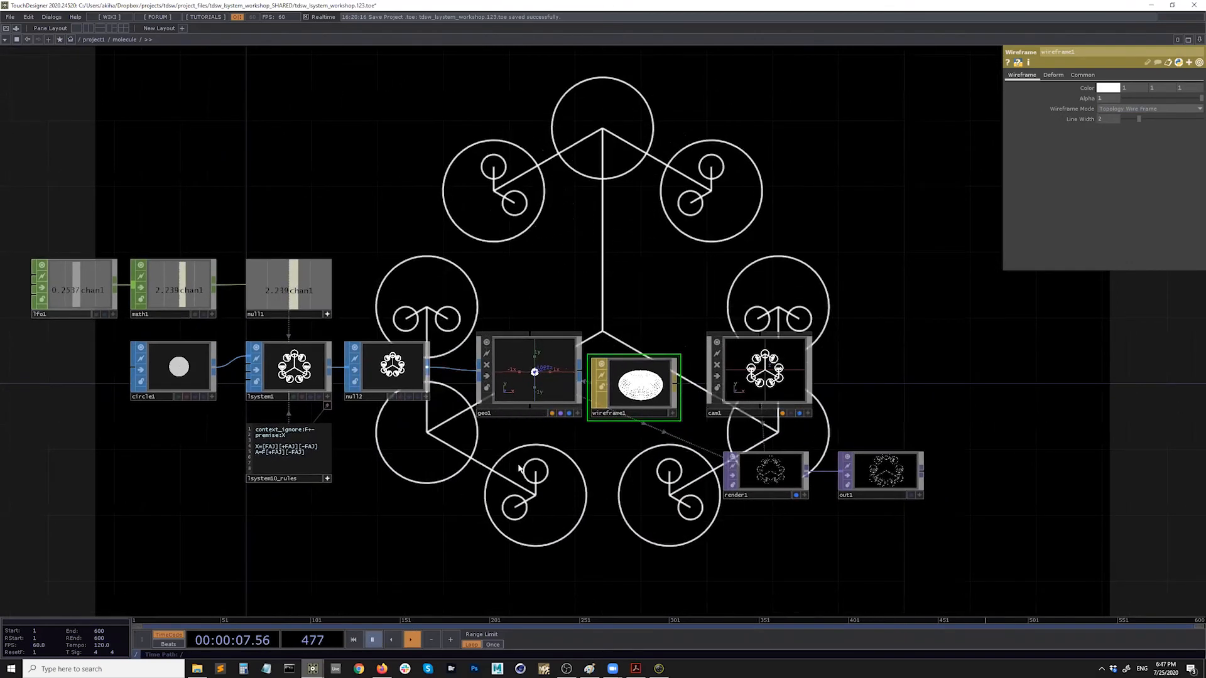
pyautogui.press('u')
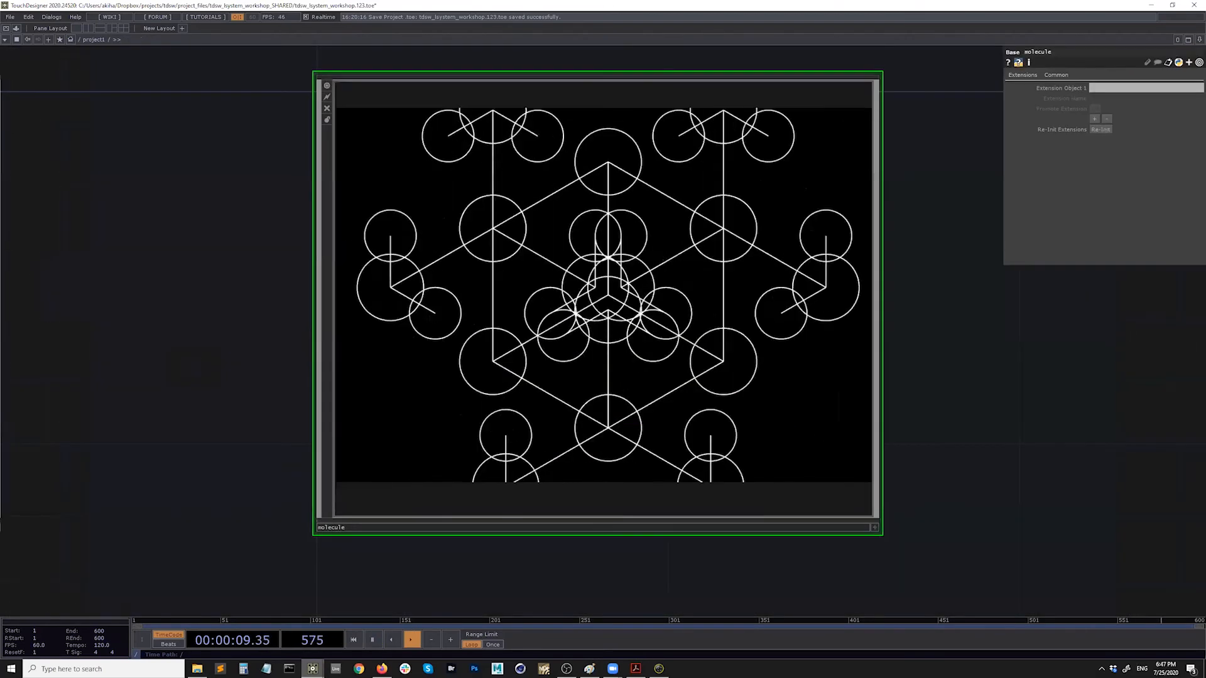
# Survey the Basics, Leaf / Flower and Instancing examples in project1, checking the flower, growthInstance and tree components
pyautogui.scroll(-8, 622, 385)
pyautogui.moveTo(667, 467); pyautogui.dragTo(740, 423)
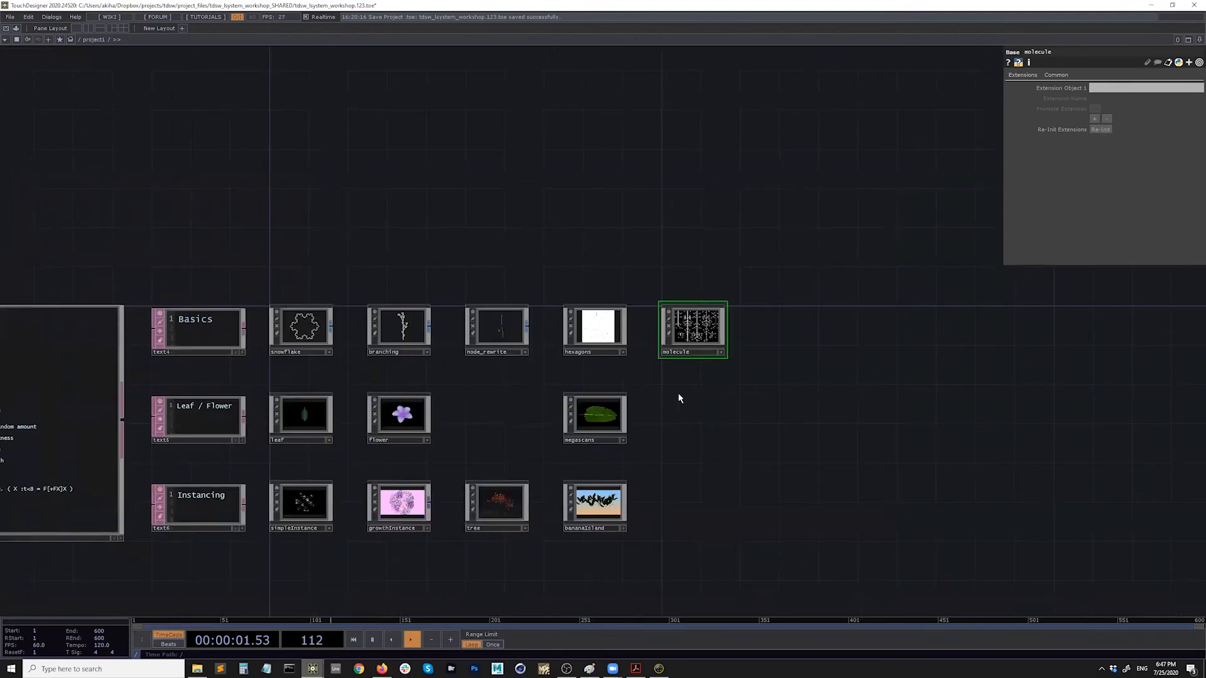
pyautogui.scroll(2, 553, 378)
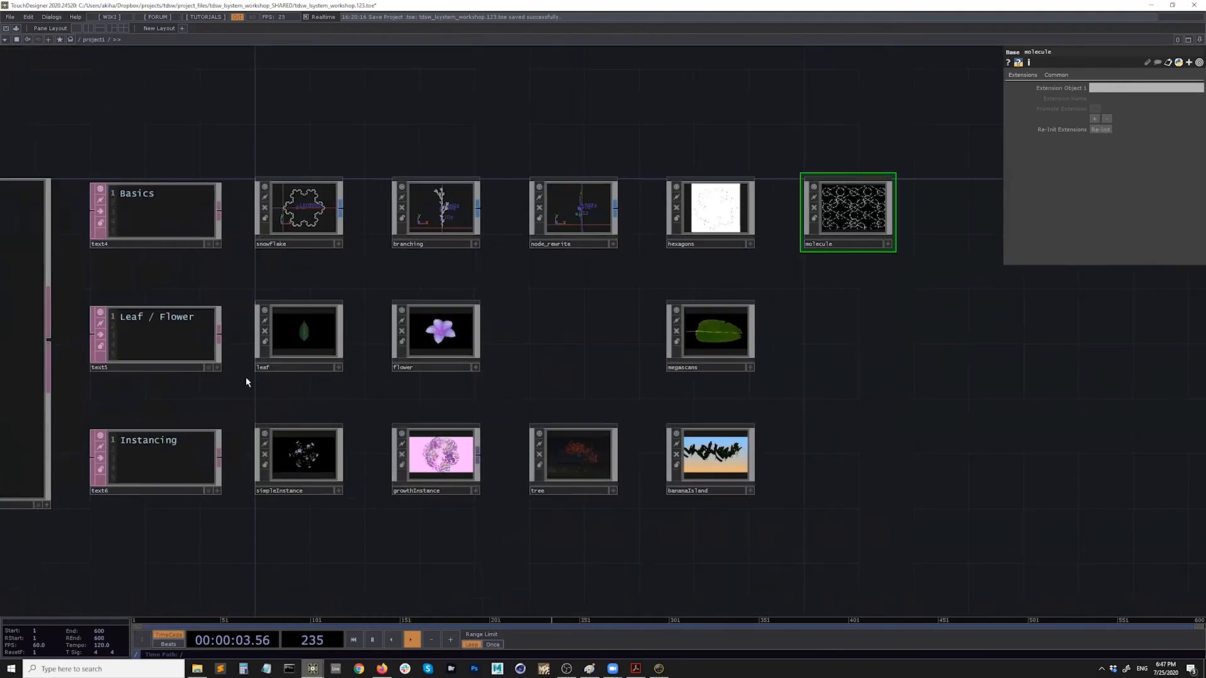
pyautogui.moveTo(245, 391); pyautogui.dragTo(492, 274, button='right')
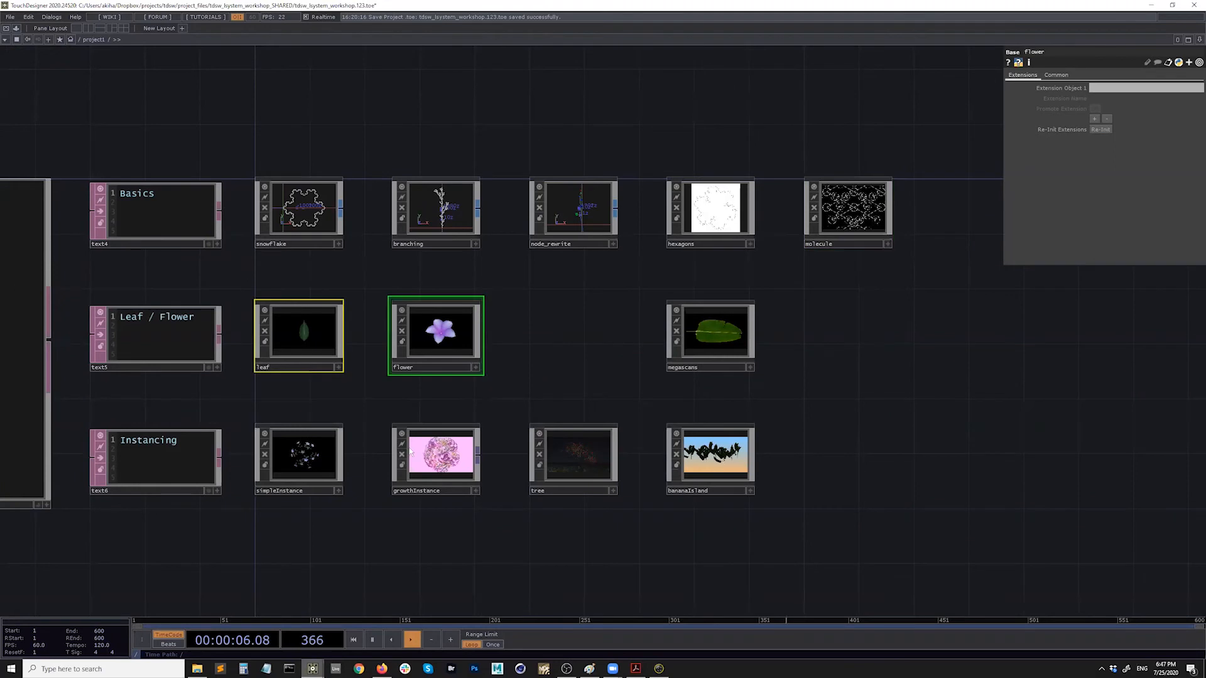
pyautogui.scroll(3, 314, 539)
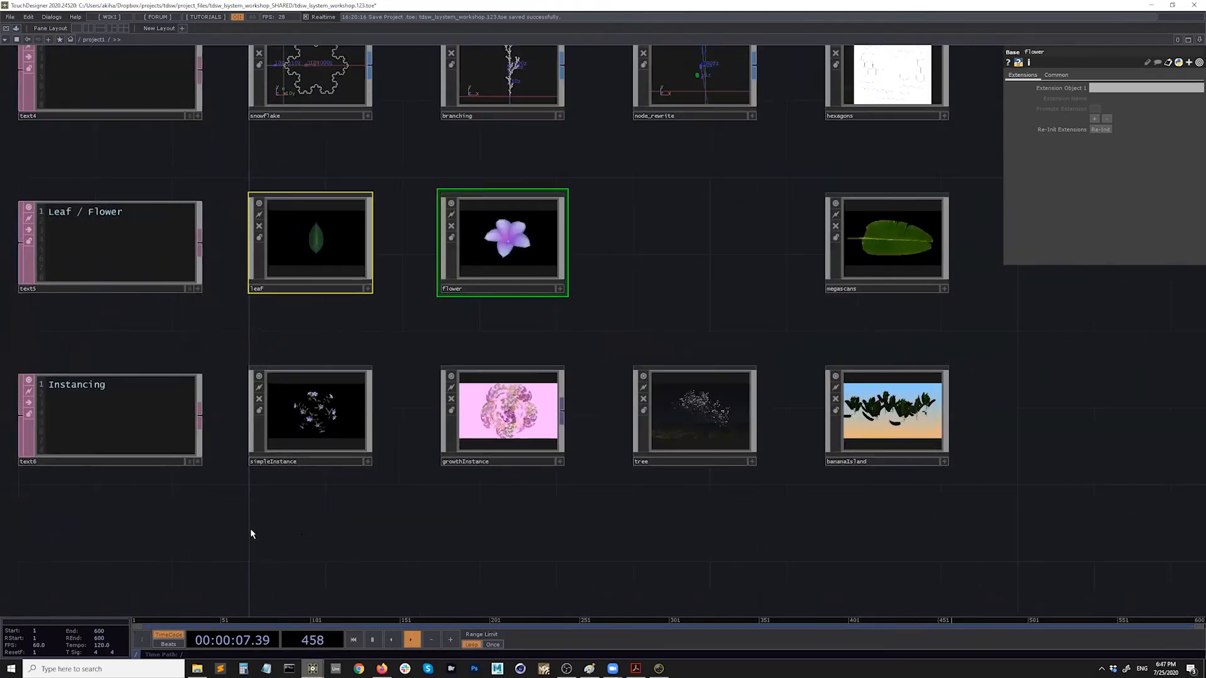
pyautogui.scroll(3, 454, 430)
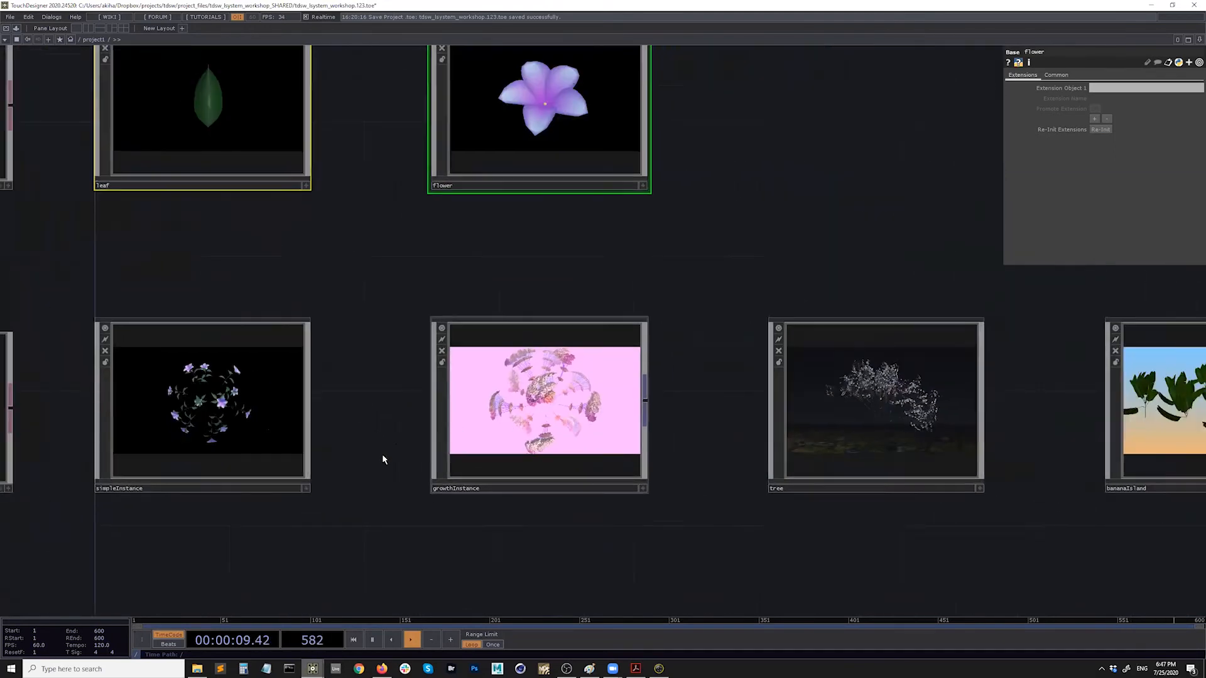
pyautogui.moveTo(382, 454); pyautogui.dragTo(586, 541, button='middle')
pyautogui.moveTo(609, 510); pyautogui.dragTo(482, 509)
pyautogui.click(466, 436)
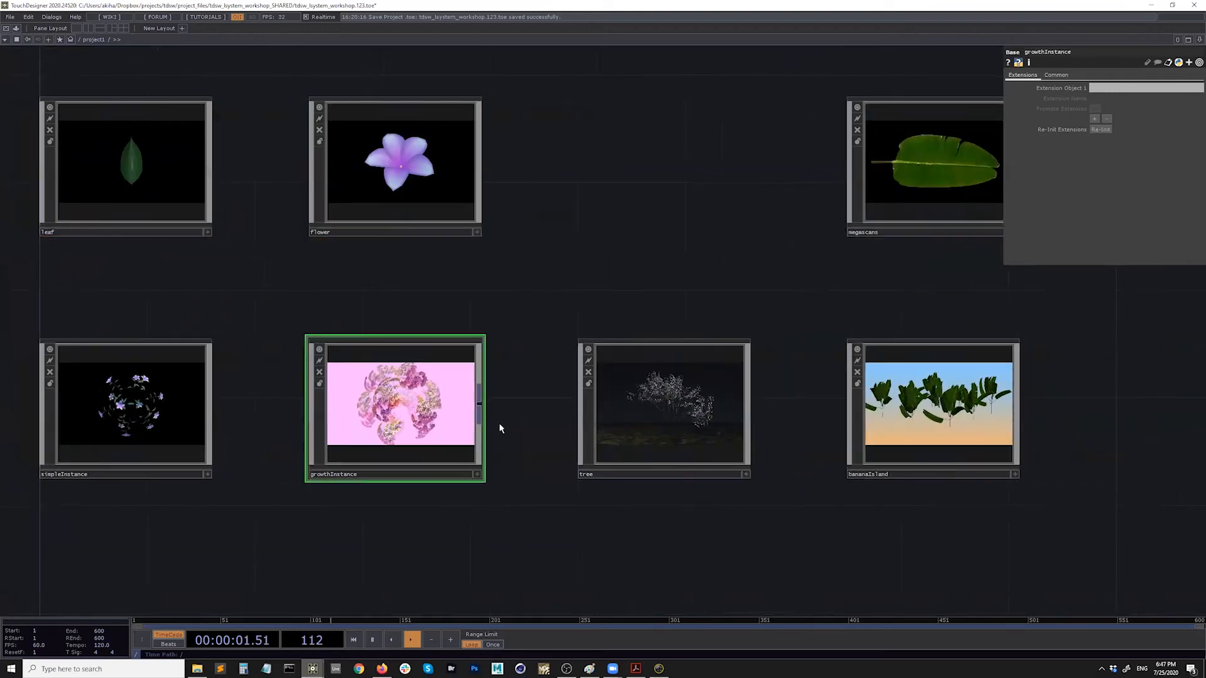
pyautogui.click(696, 423)
pyautogui.moveTo(497, 266); pyautogui.dragTo(500, 373)
pyautogui.scroll(-3, 560, 375)
pyautogui.scroll(2, 563, 383)
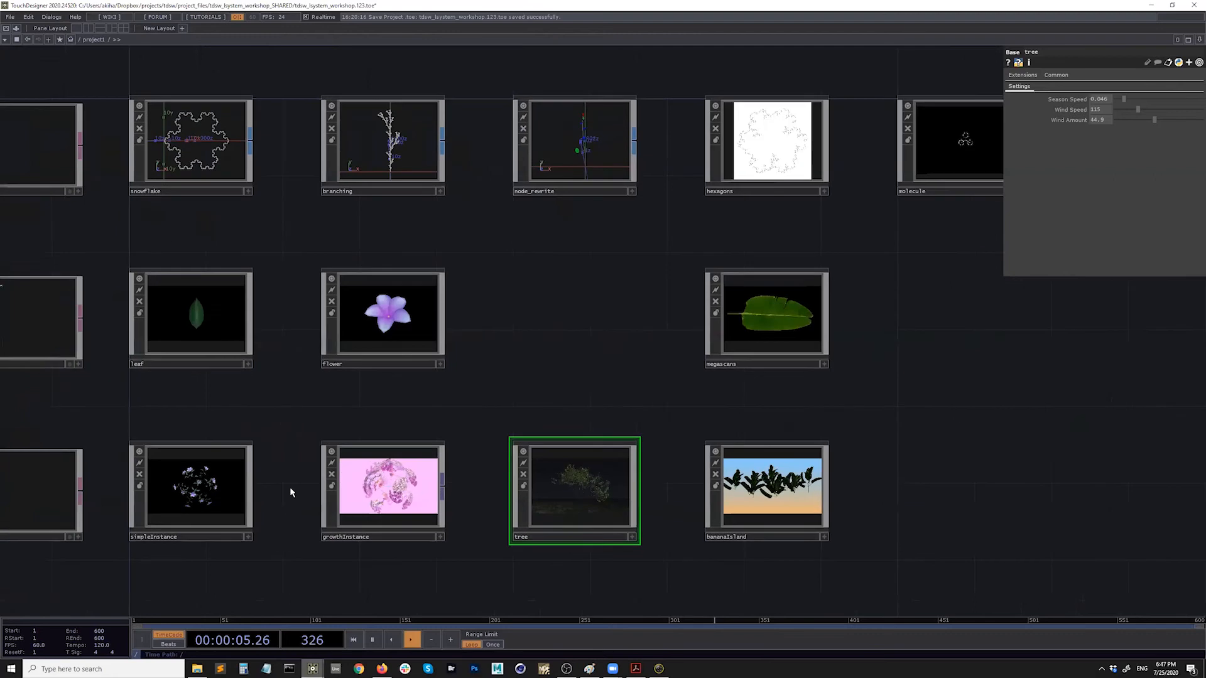
# Examine the simpleInstance and growthInstance previews up close and bring the full rows of examples back into view
pyautogui.scroll(5, 201, 503)
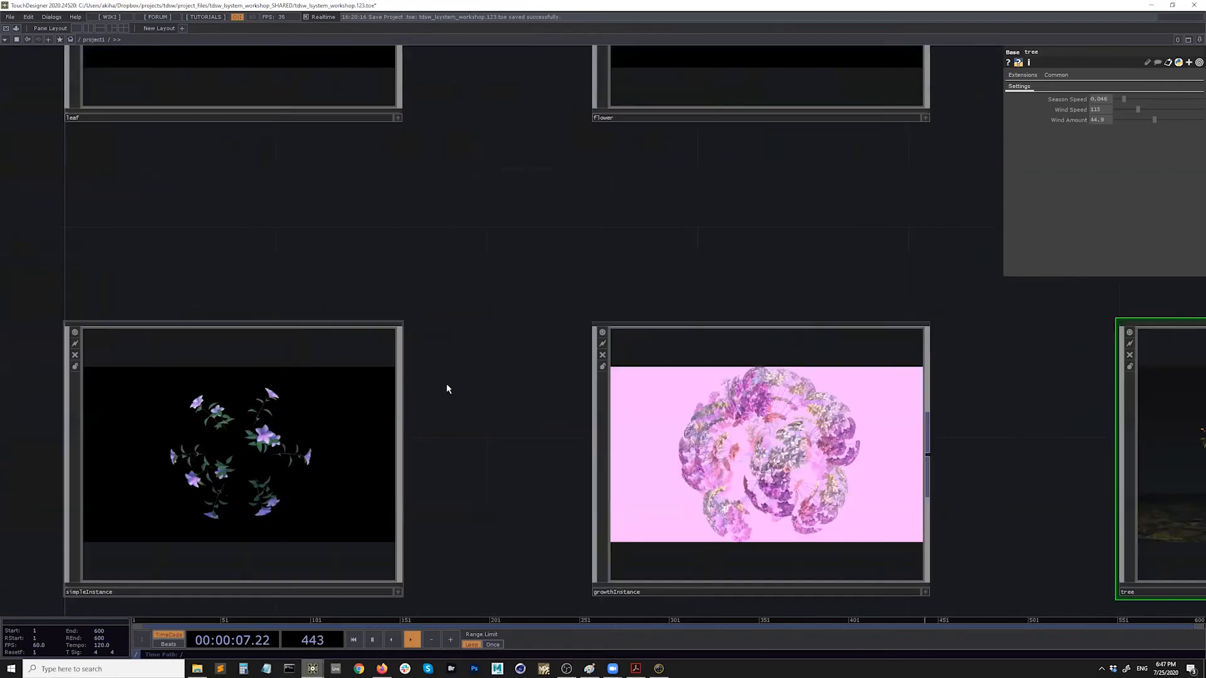
pyautogui.scroll(-2, 447, 385)
pyautogui.moveTo(321, 384); pyautogui.dragTo(270, 395)
pyautogui.scroll(-1, 462, 381)
pyautogui.moveTo(571, 292); pyautogui.dragTo(511, 346)
pyautogui.moveTo(594, 325); pyautogui.dragTo(544, 347)
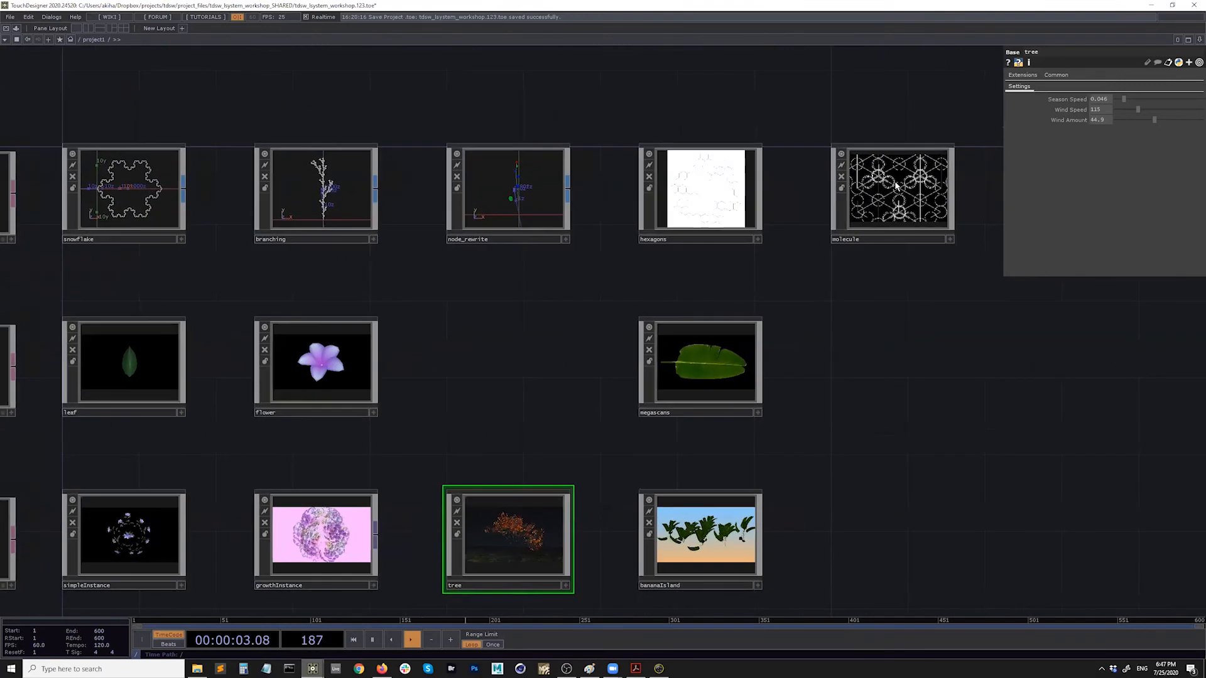
# Check inside the molecule component, return to project1, and pause the timeline
pyautogui.click(897, 185)
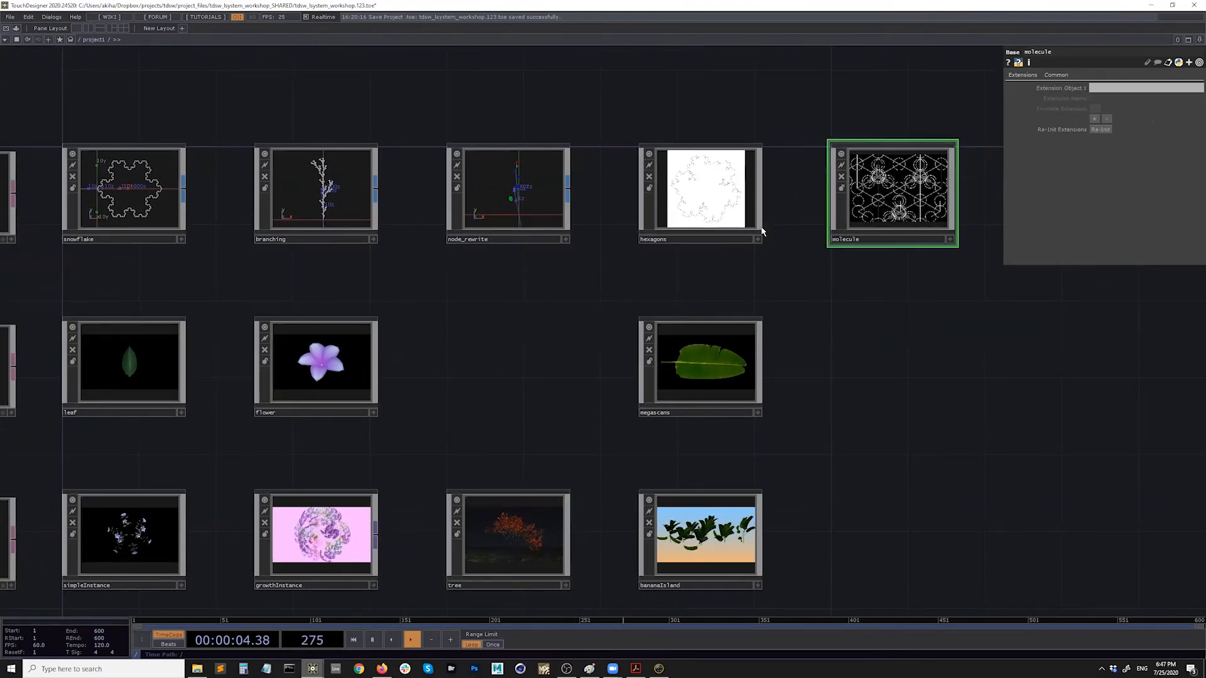
pyautogui.press('i')
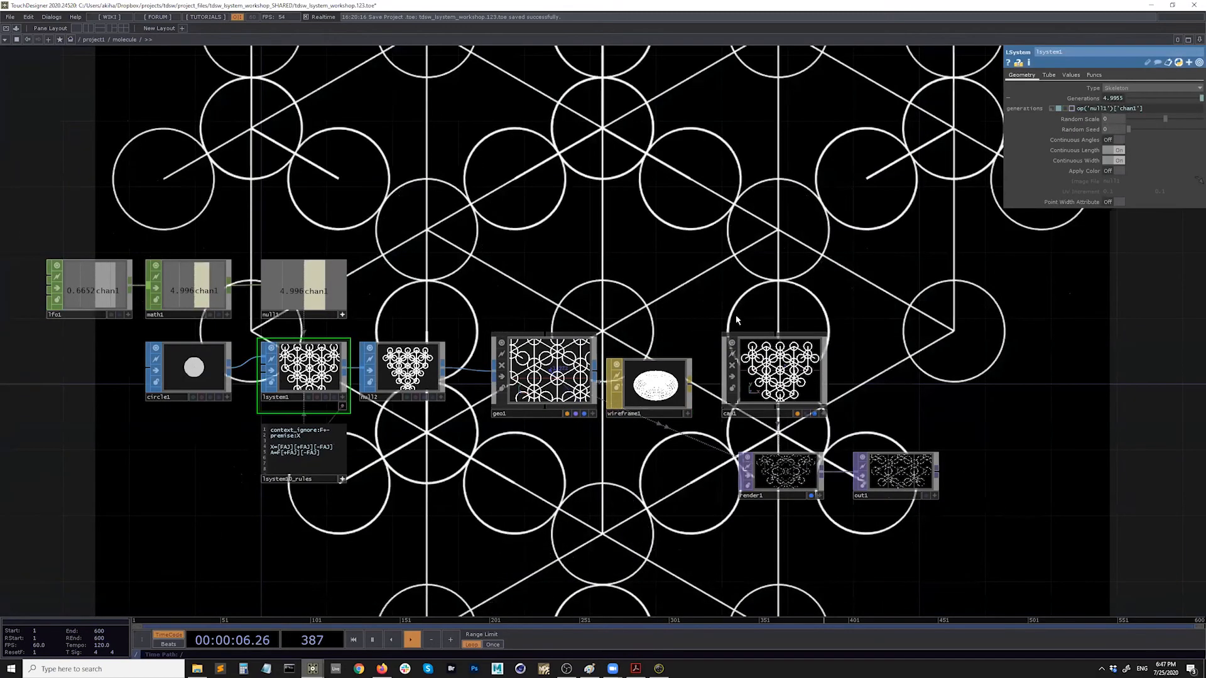
pyautogui.press('u')
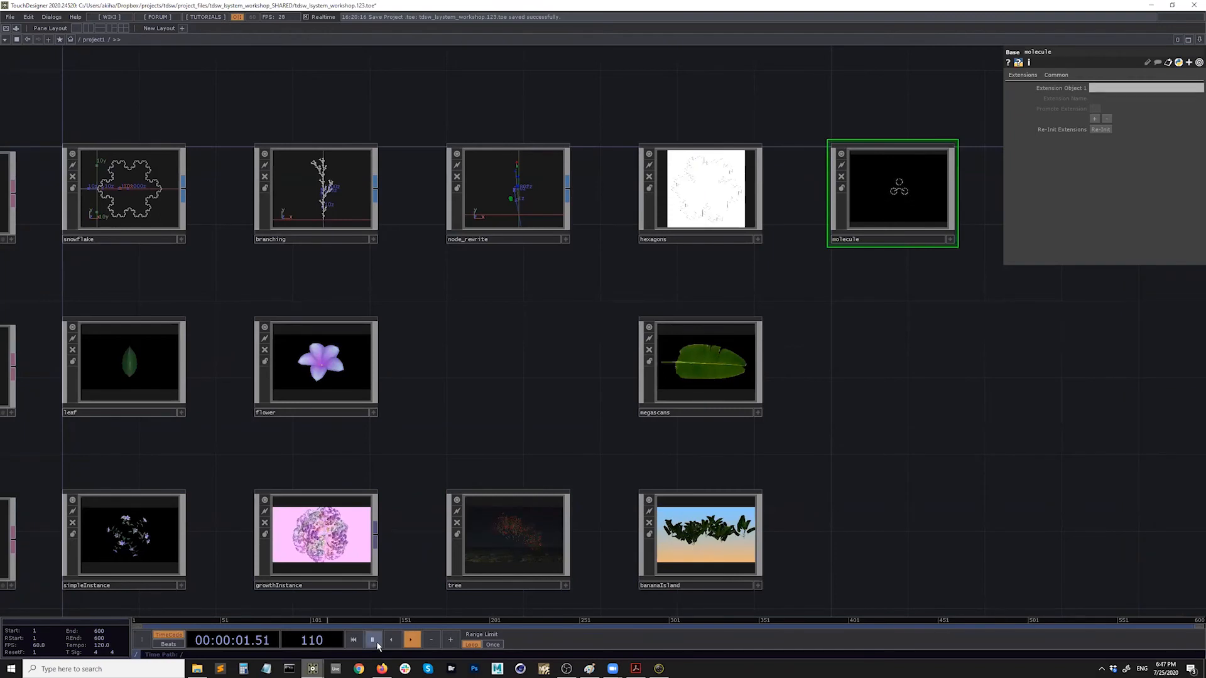
pyautogui.moveTo(313, 671)
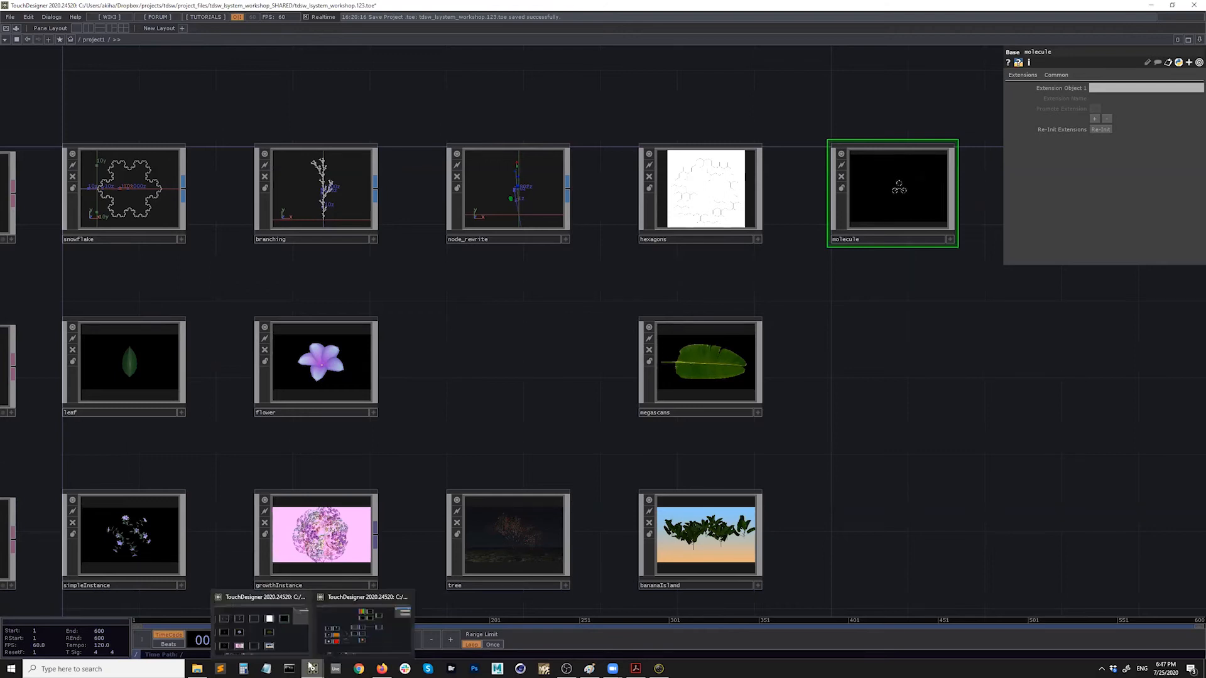
# Open the leaf component, look over its full modelling, texture and render network, and return to project1
pyautogui.moveTo(328, 446); pyautogui.dragTo(358, 442)
pyautogui.moveTo(267, 367); pyautogui.dragTo(448, 358)
pyautogui.doubleClick(308, 346)
pyautogui.scroll(-1, 487, 404)
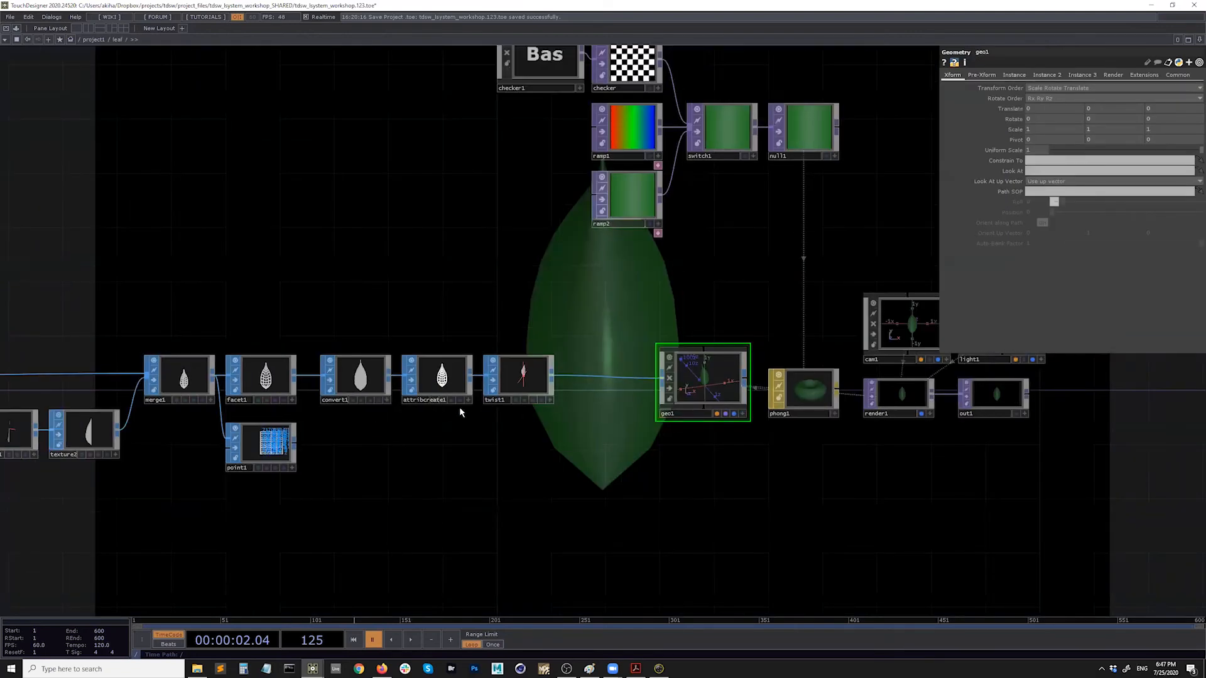
pyautogui.scroll(-3, 459, 406)
pyautogui.scroll(-1, 433, 411)
pyautogui.moveTo(352, 355); pyautogui.dragTo(480, 361)
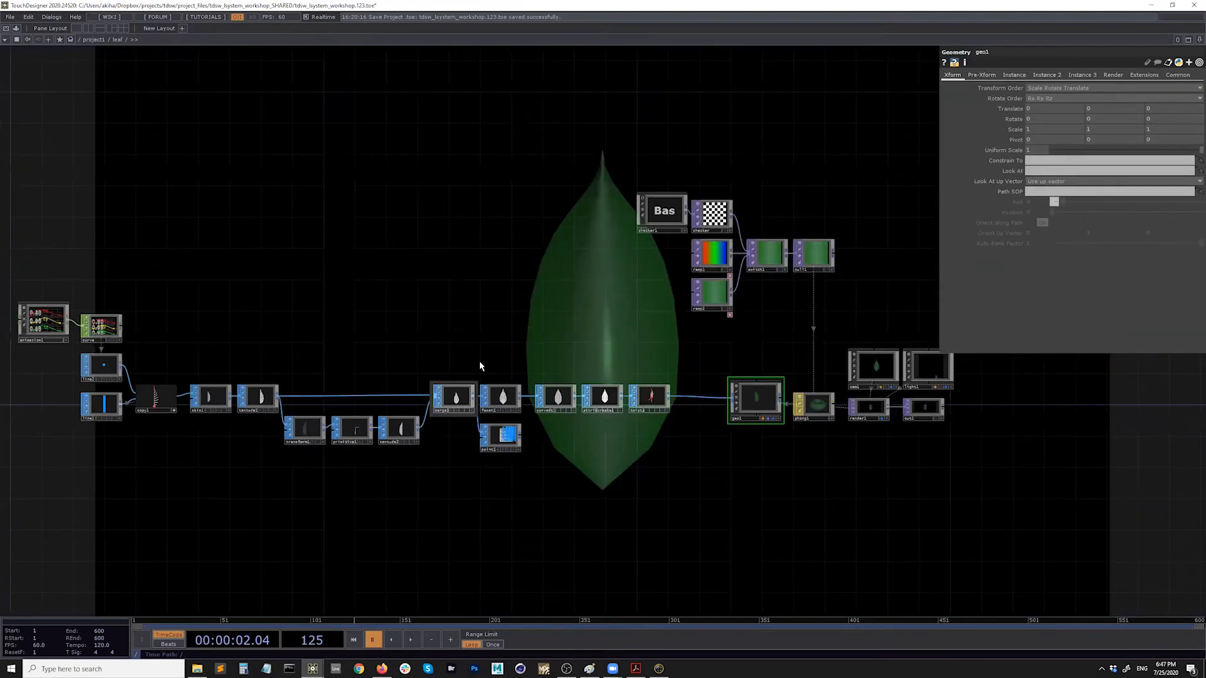
pyautogui.scroll(-3, 480, 366)
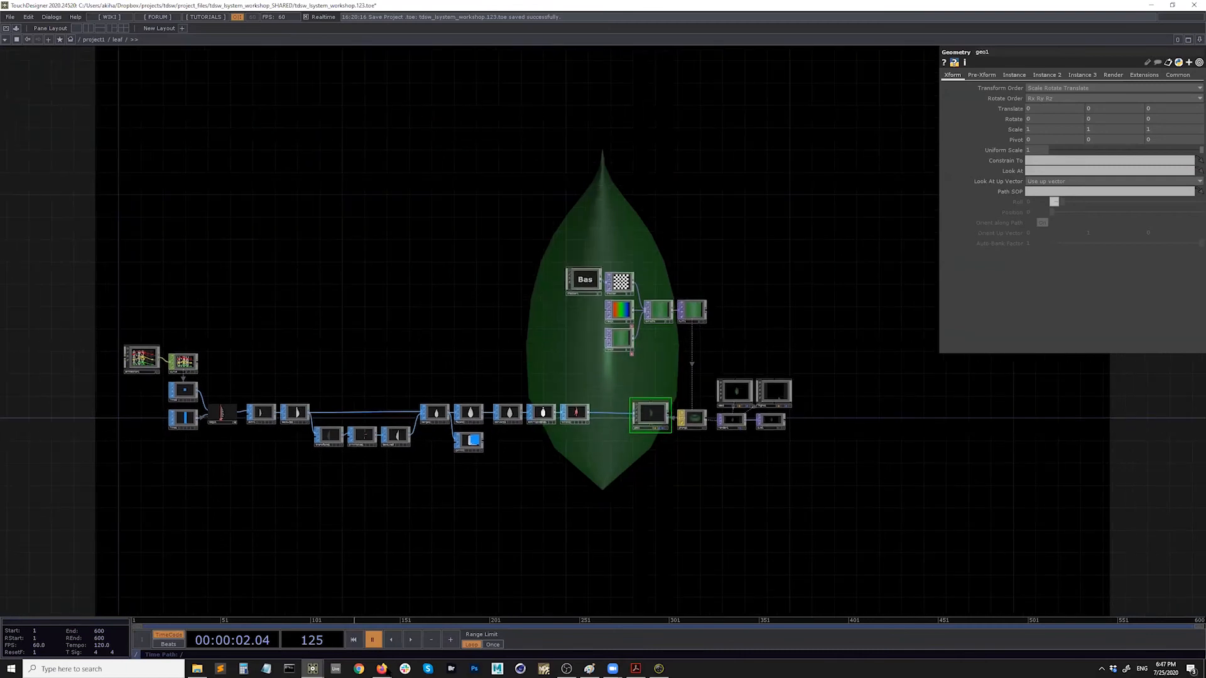
pyautogui.click(315, 669)
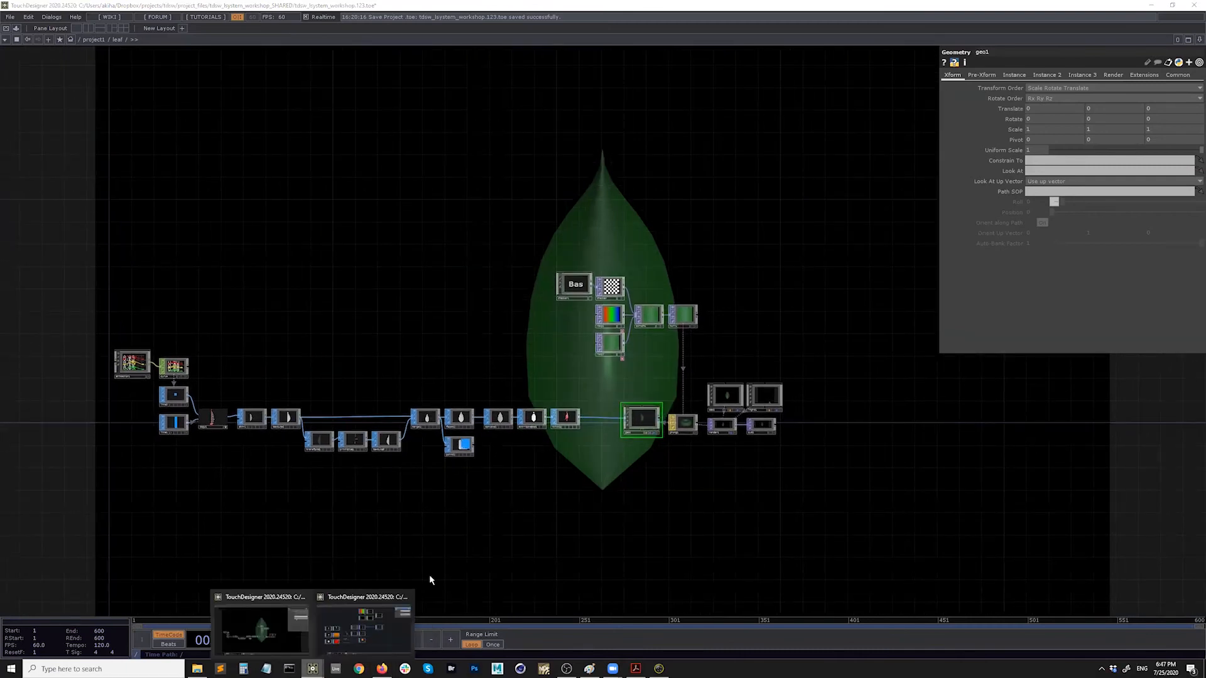
pyautogui.click(483, 512)
pyautogui.press('u')
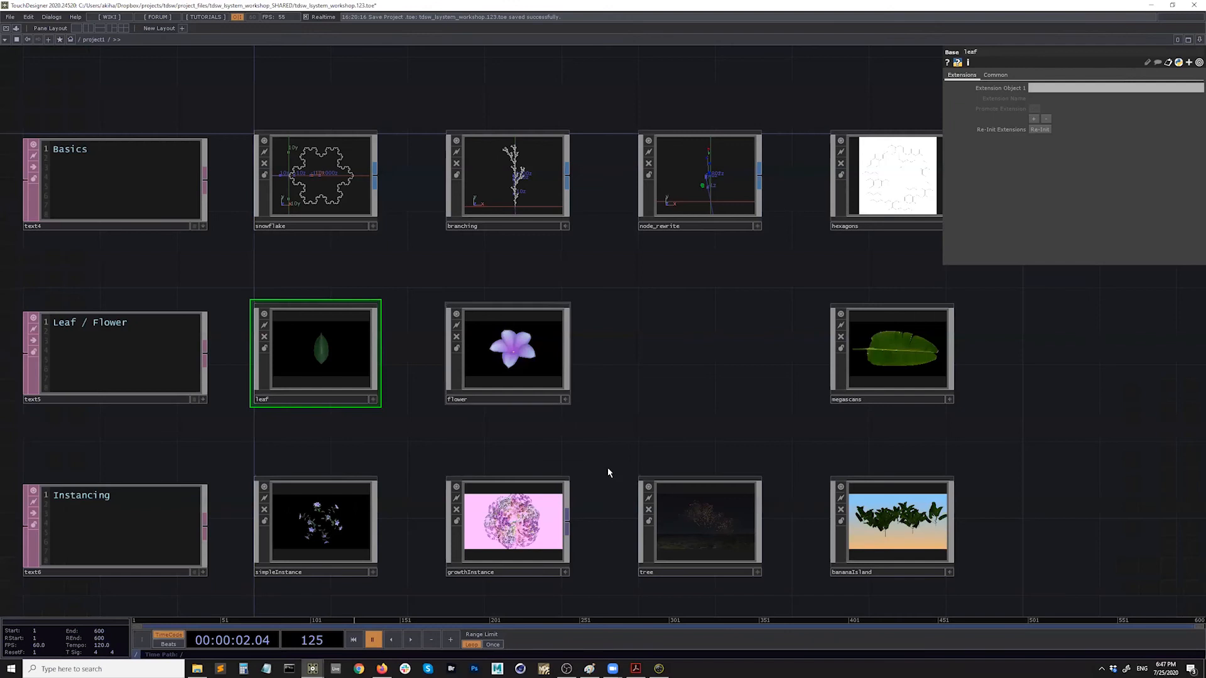
# Open the lsys_leaf component in the Bonus row and look over its leaf-shaped L-systems with their rules DATs
pyautogui.scroll(-5, 573, 333)
pyautogui.scroll(2, 443, 465)
pyautogui.moveTo(443, 465); pyautogui.dragTo(408, 308)
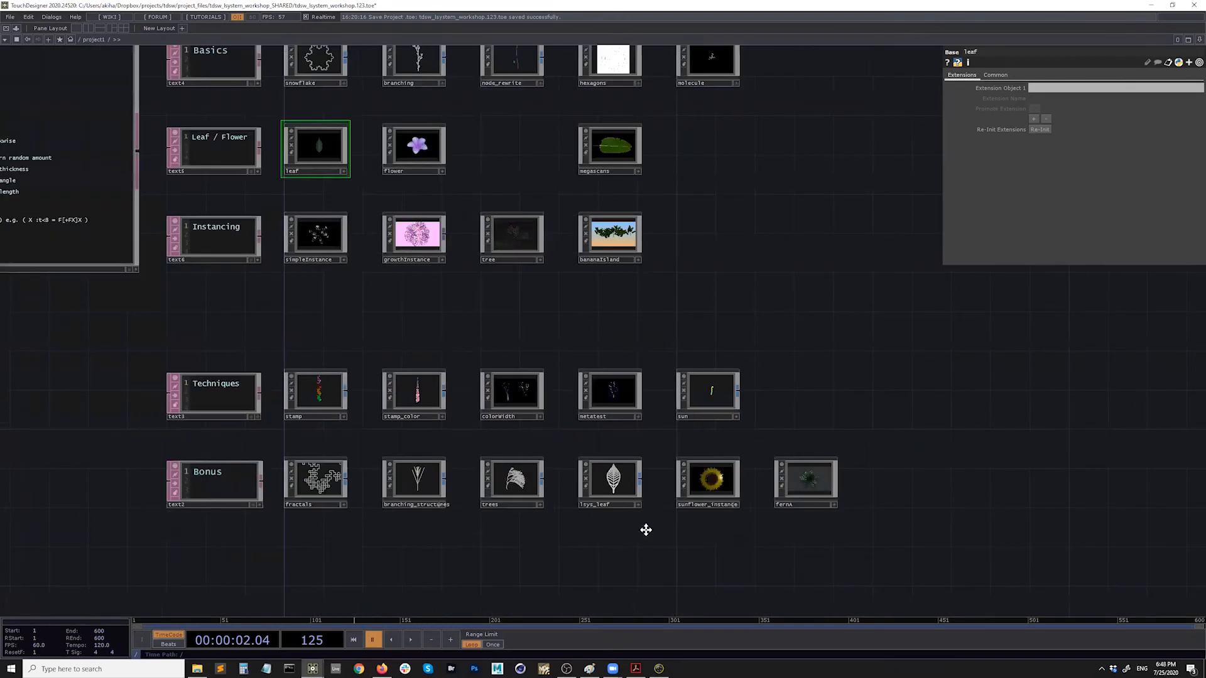
pyautogui.click(586, 472)
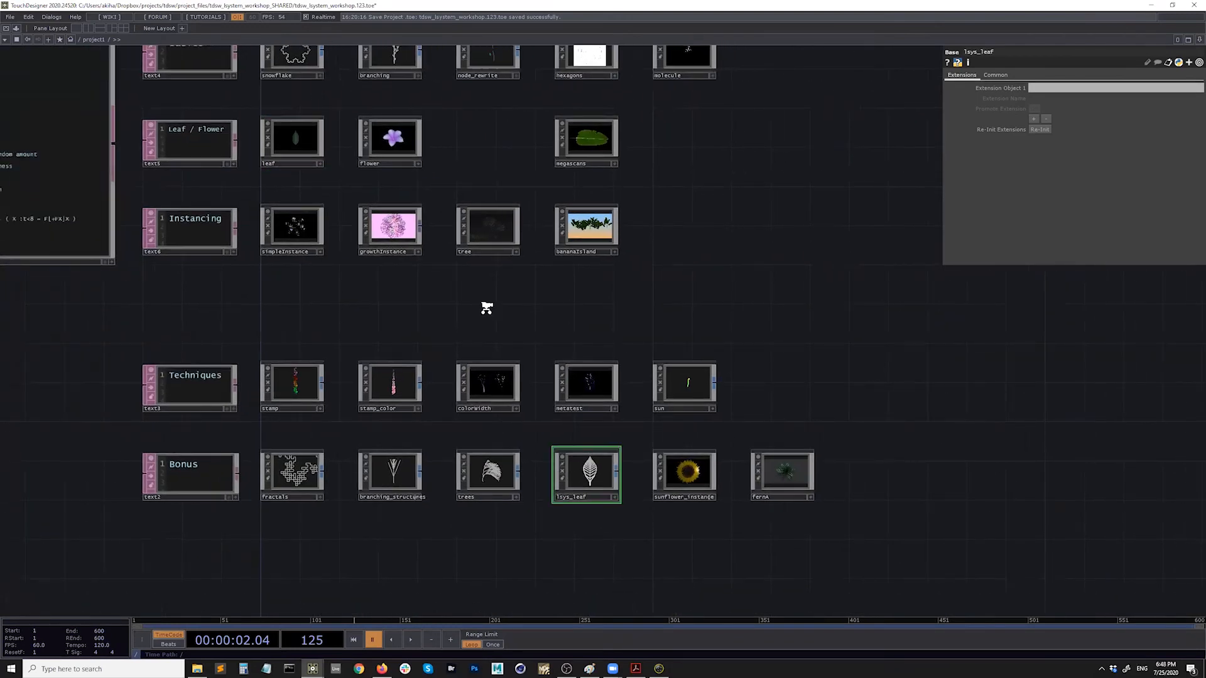
pyautogui.press('i')
pyautogui.moveTo(569, 332); pyautogui.dragTo(591, 326)
pyautogui.scroll(-2, 588, 328)
pyautogui.moveTo(515, 348); pyautogui.dragTo(585, 327)
pyautogui.scroll(-1, 565, 328)
pyautogui.moveTo(493, 330); pyautogui.dragTo(548, 338)
pyautogui.scroll(-2, 547, 337)
pyautogui.scroll(1, 545, 340)
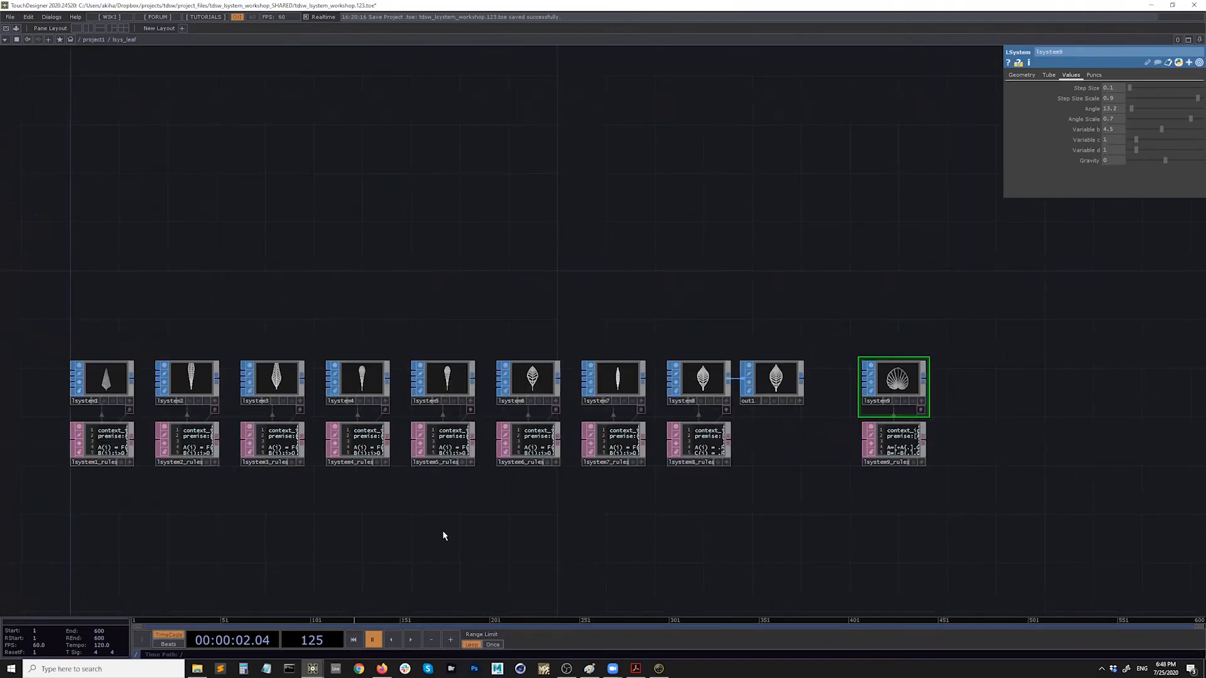
pyautogui.scroll(1, 443, 535)
pyautogui.moveTo(383, 669)
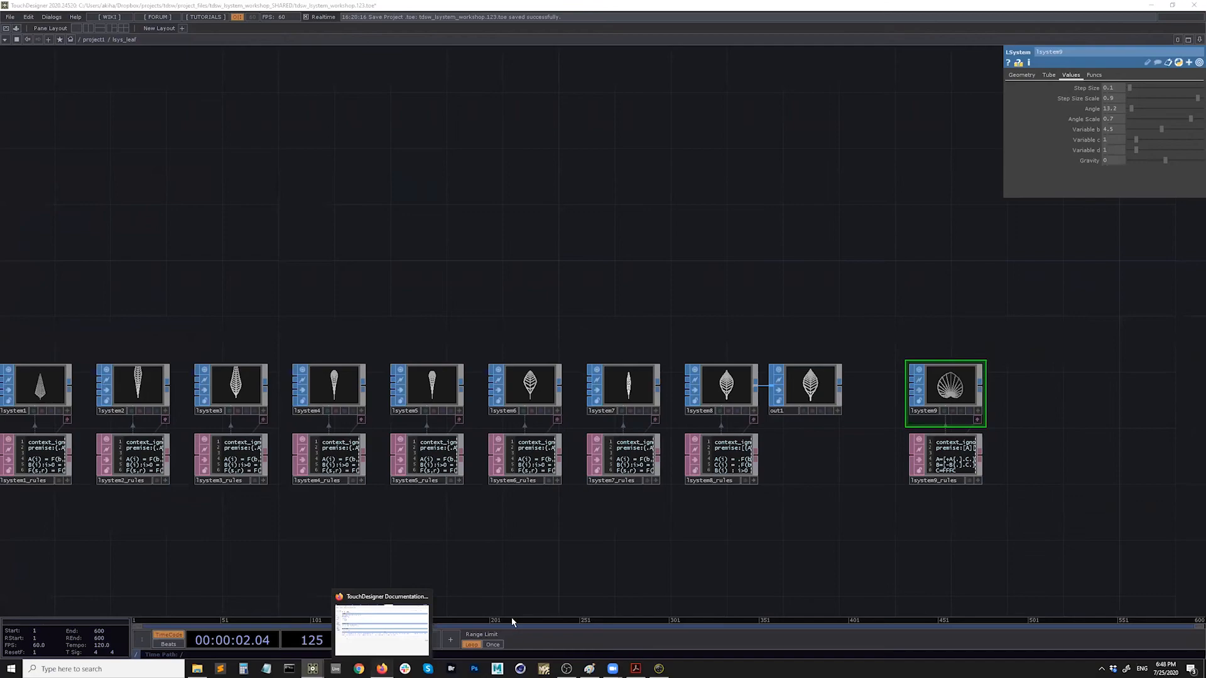
# Switch to abop.pdf in Adobe Acrobat and look through the book up to the ternary-branching tree examples on page 60
pyautogui.click(382, 669)
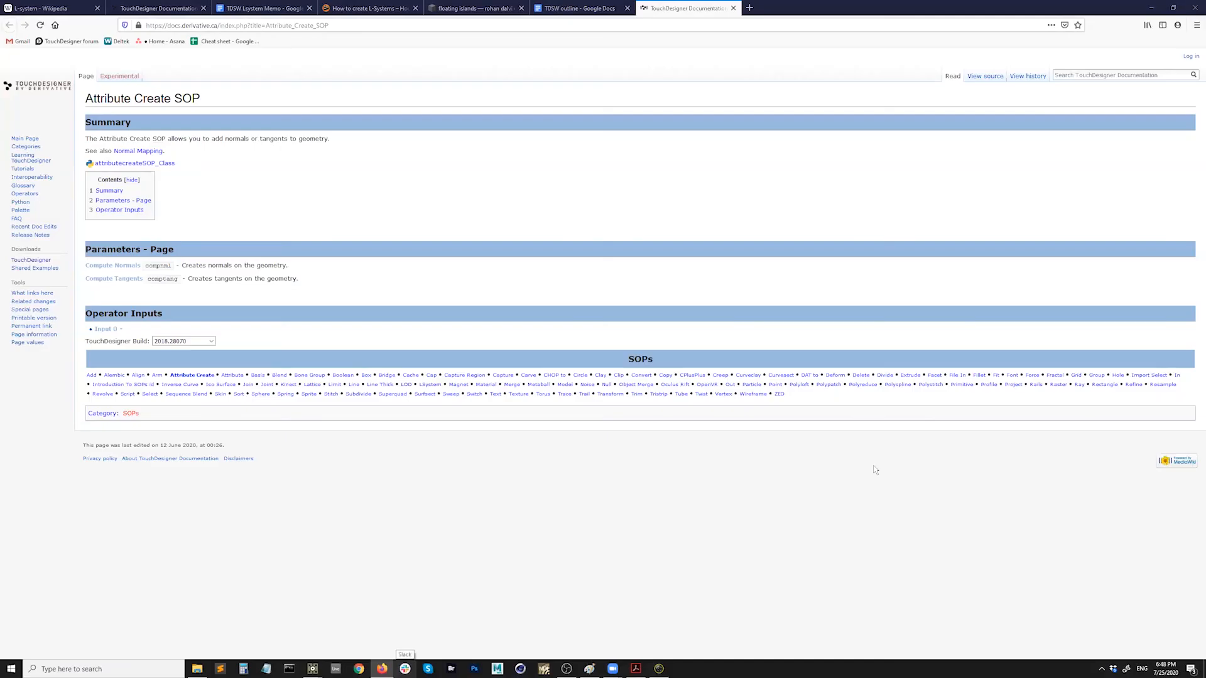
pyautogui.click(633, 668)
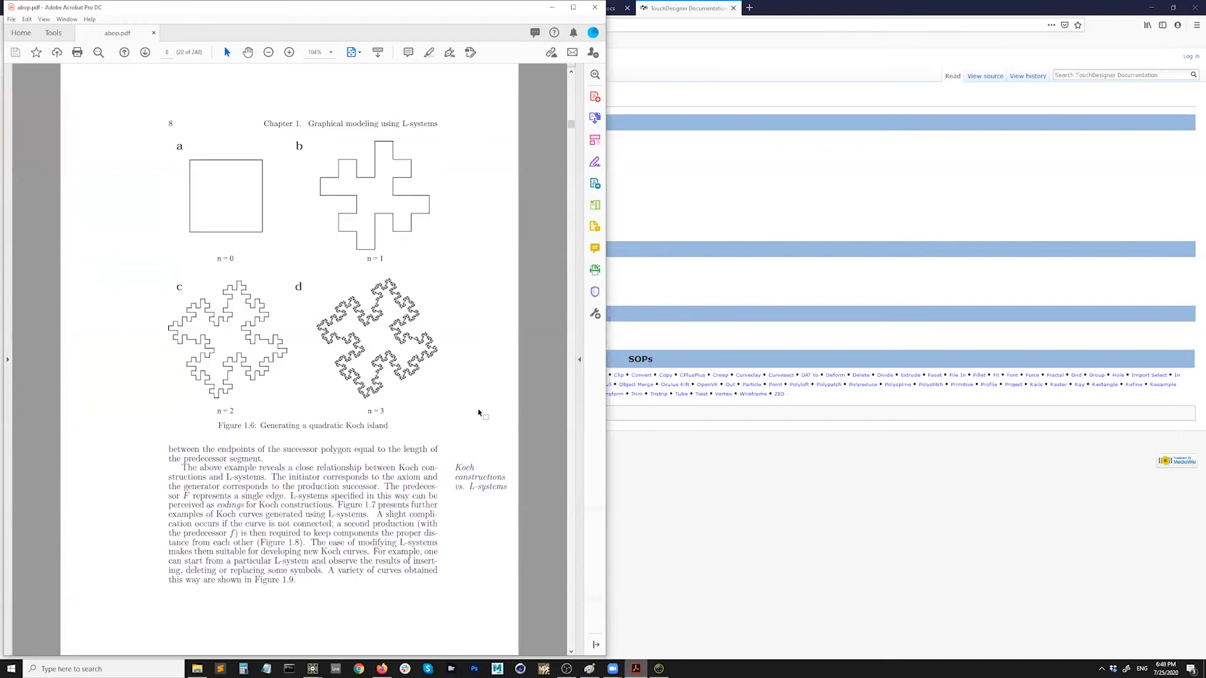
pyautogui.scroll(2, 478, 413)
pyautogui.scroll(-15, 478, 412)
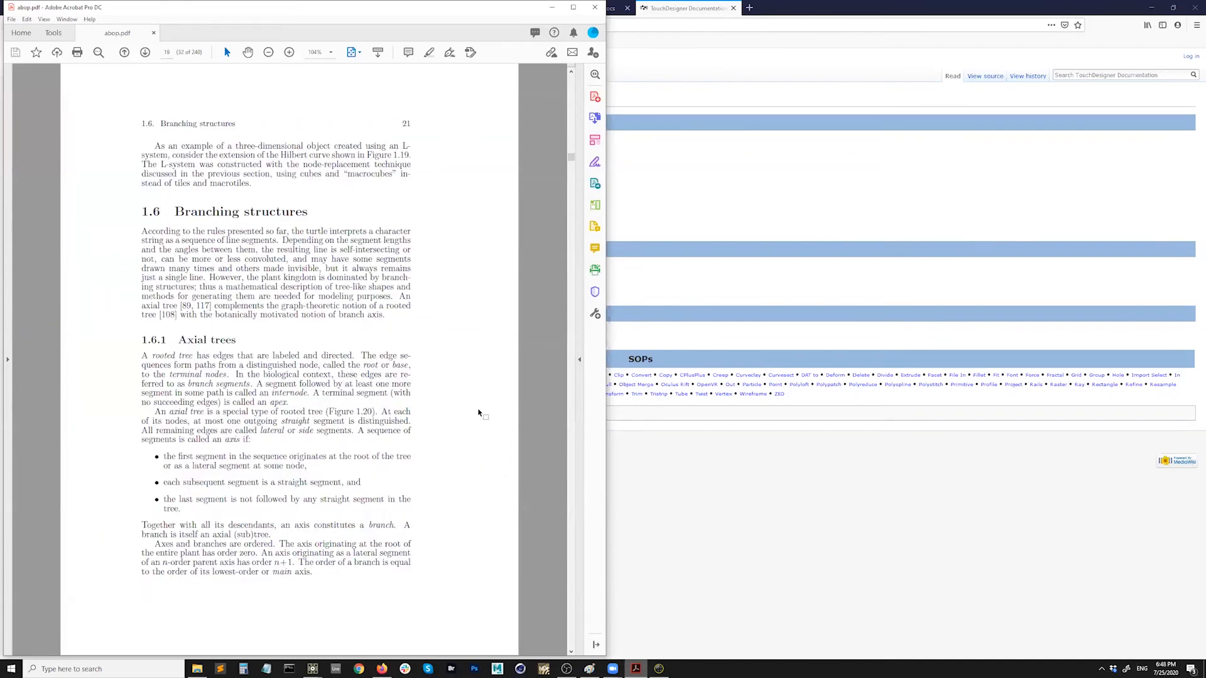
pyautogui.scroll(-16, 478, 412)
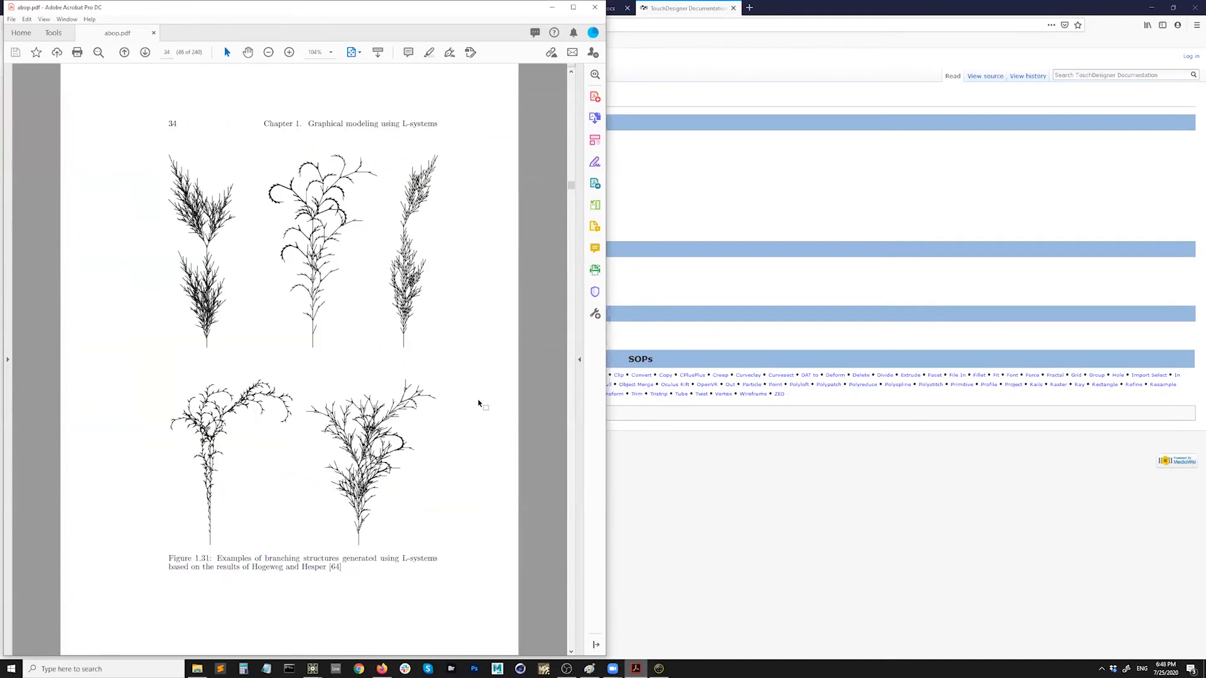
pyautogui.scroll(-2, 479, 402)
pyautogui.scroll(-2, 485, 403)
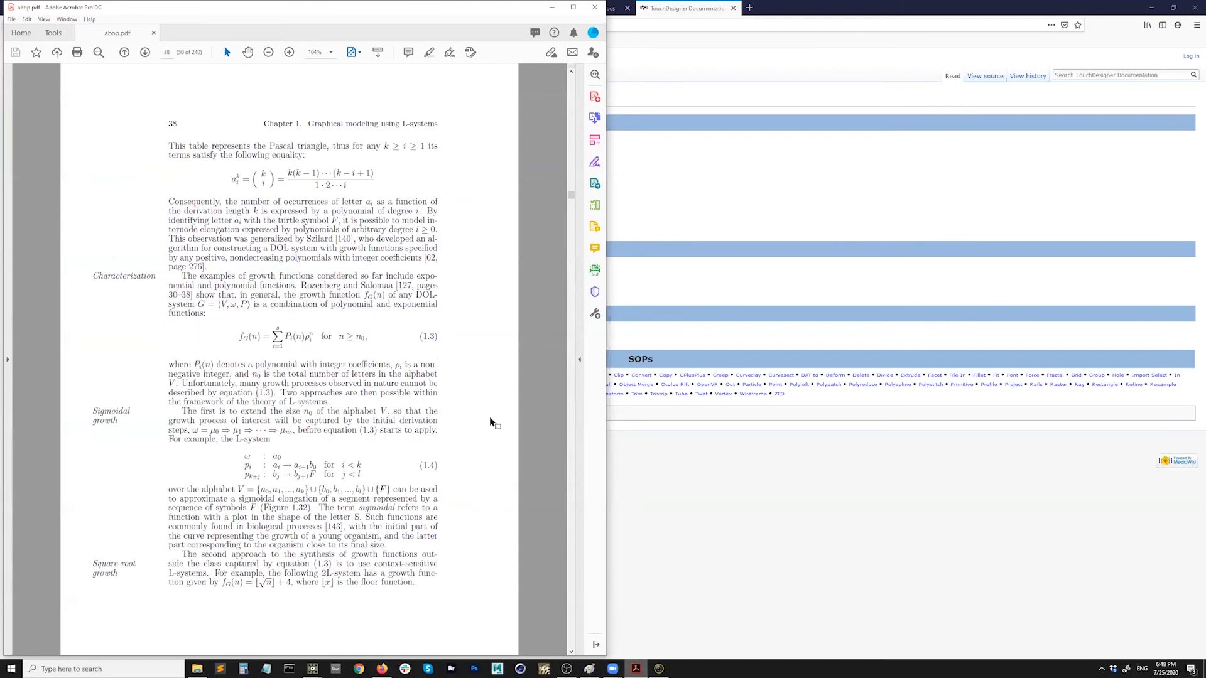
pyautogui.scroll(-2, 493, 423)
pyautogui.scroll(-2, 493, 430)
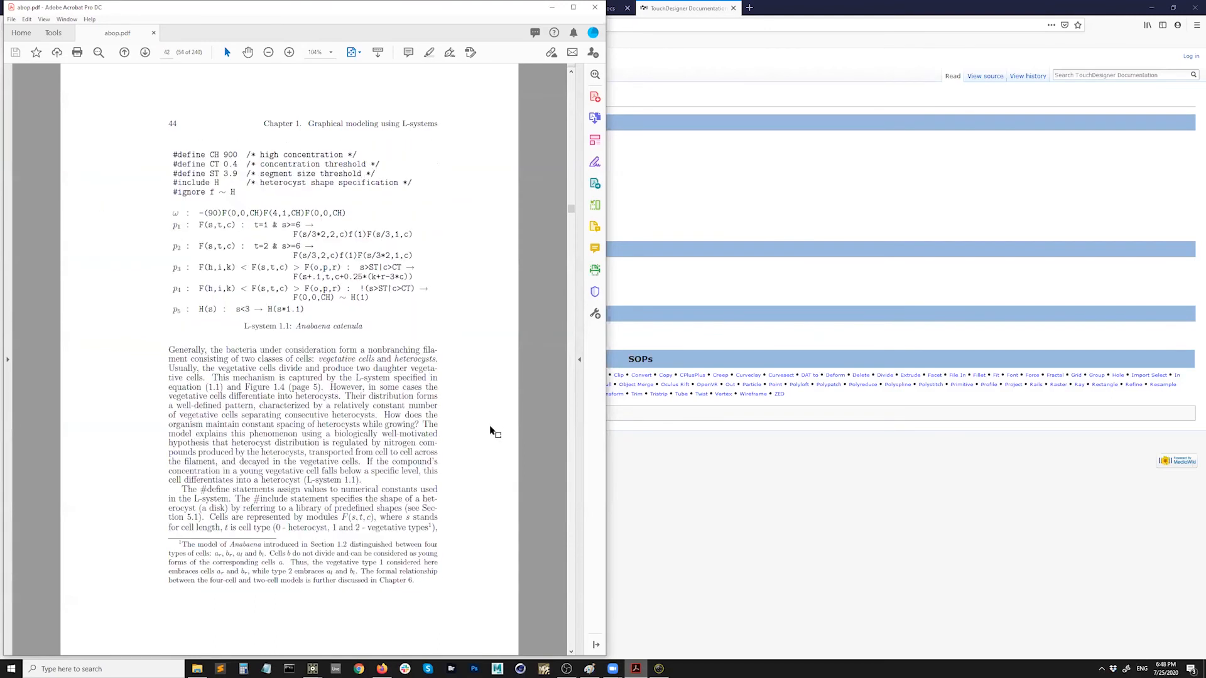
pyautogui.scroll(-10, 492, 433)
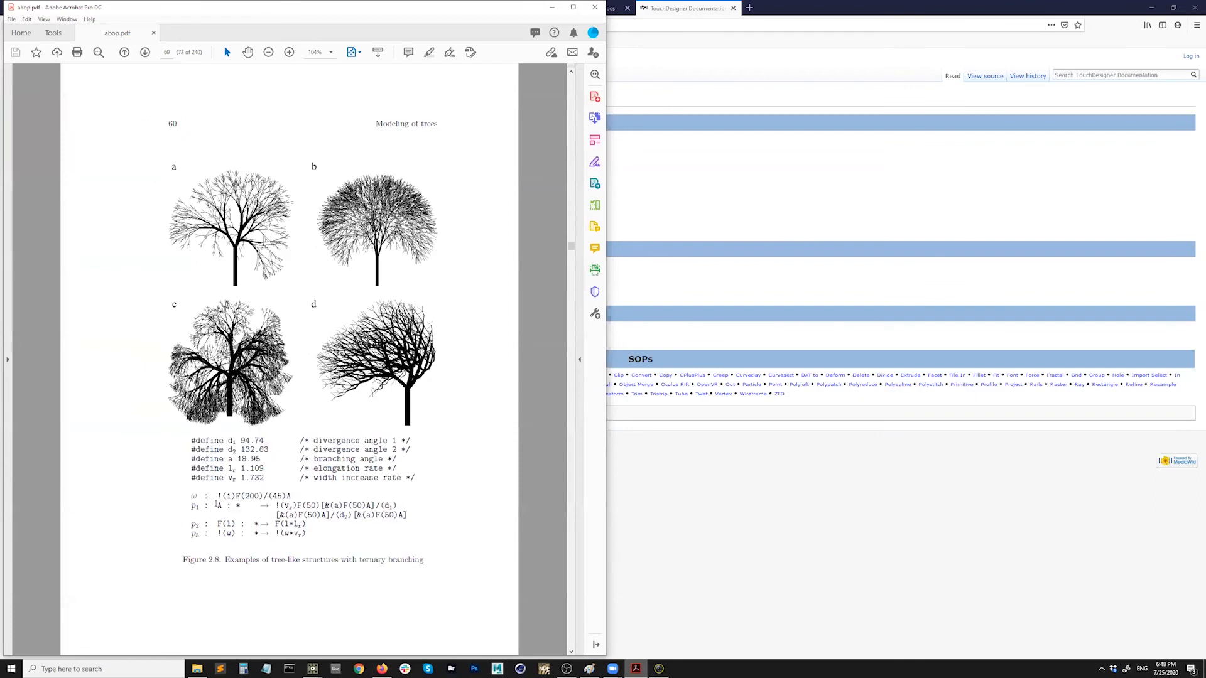
# Highlight the production rules under Figure 2.8, then check the table of tree constants and the preceding tree-modelling pages
pyautogui.moveTo(221, 500); pyautogui.dragTo(241, 530)
pyautogui.moveTo(306, 533); pyautogui.dragTo(288, 535)
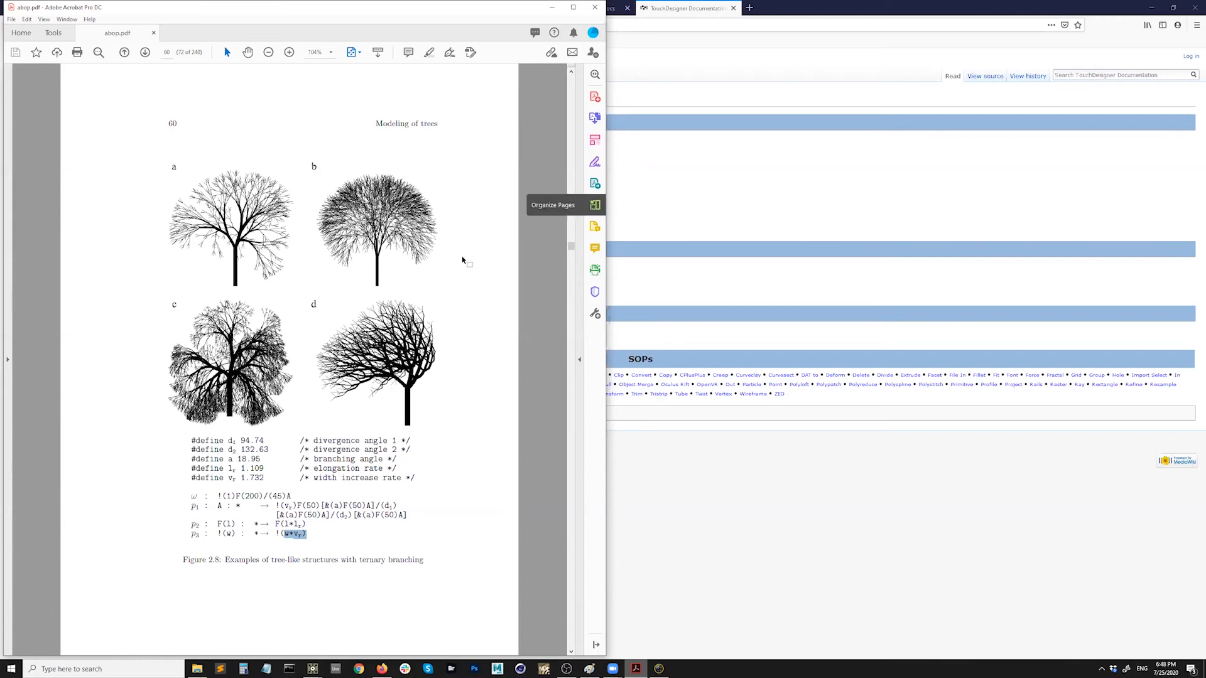
pyautogui.scroll(-1, 358, 305)
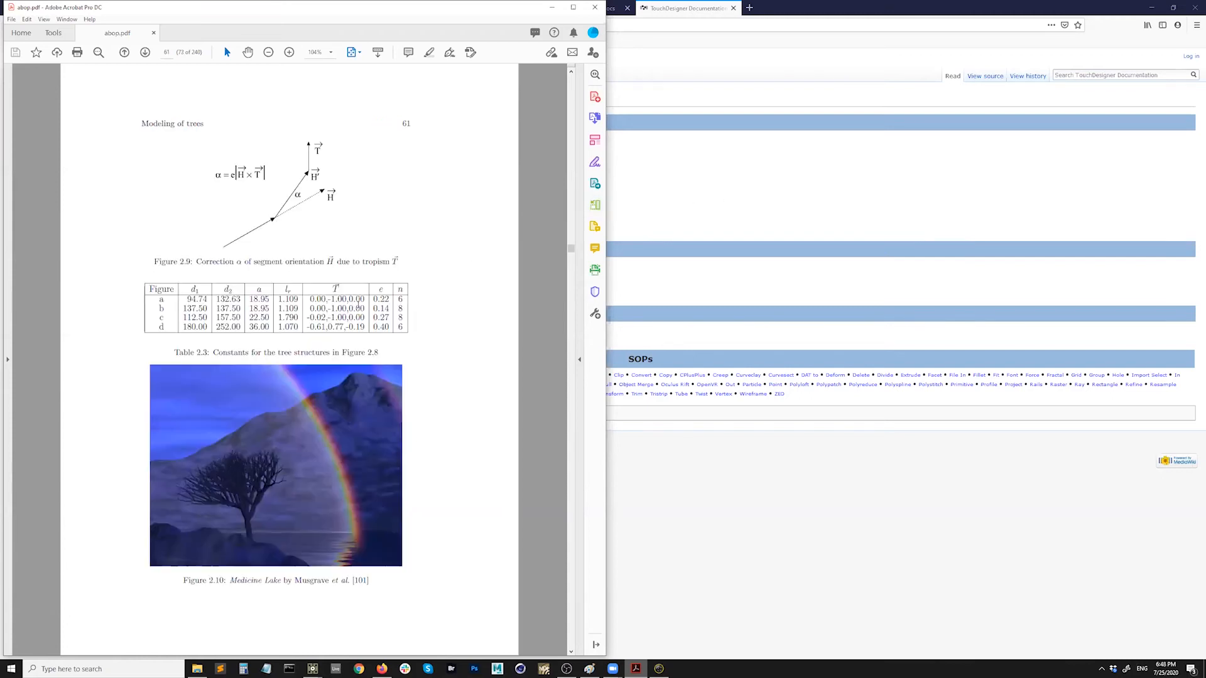
pyautogui.scroll(2, 357, 307)
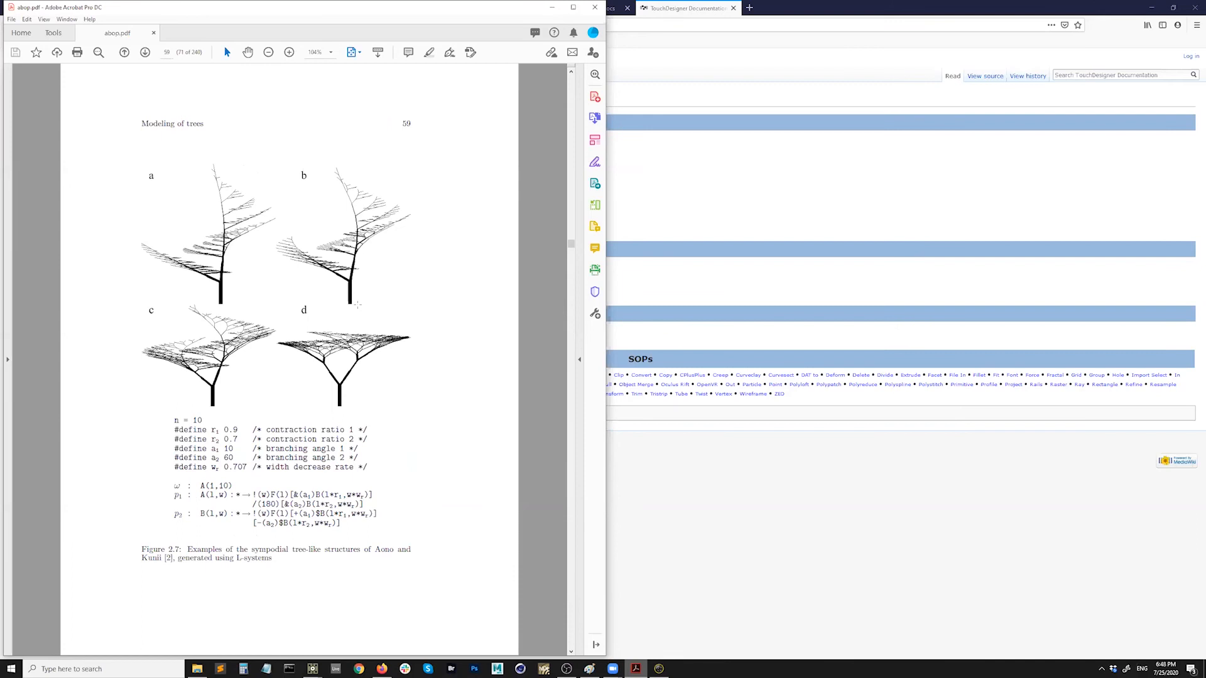
pyautogui.scroll(1, 357, 305)
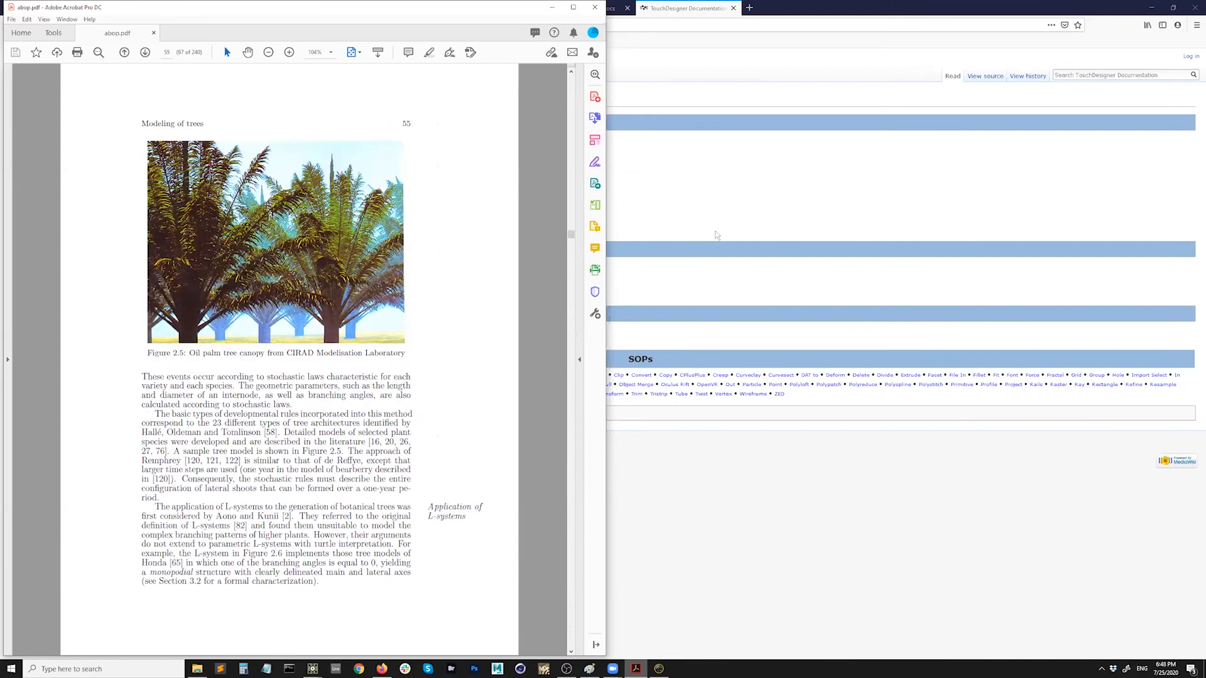
# Switch to Firefox, check the How to create L-Systems article, and highlight its Houdini Kitchen link in the TDSW Lsystem Memo
pyautogui.click(664, 251)
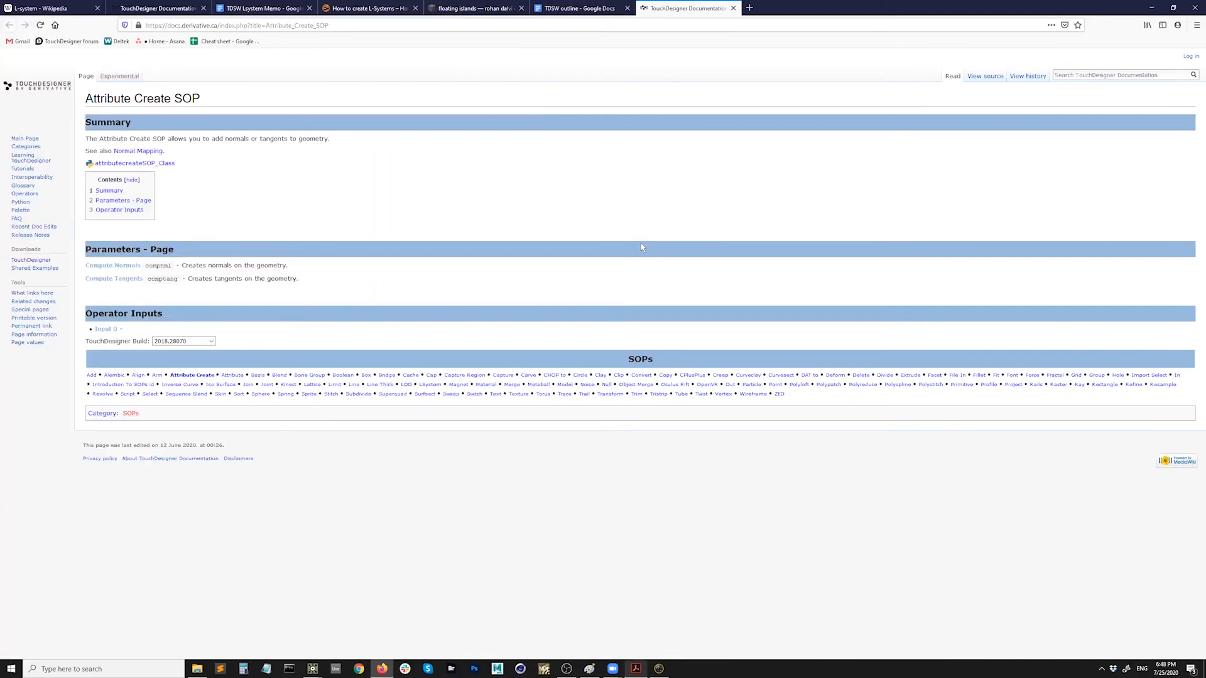
pyautogui.click(371, 8)
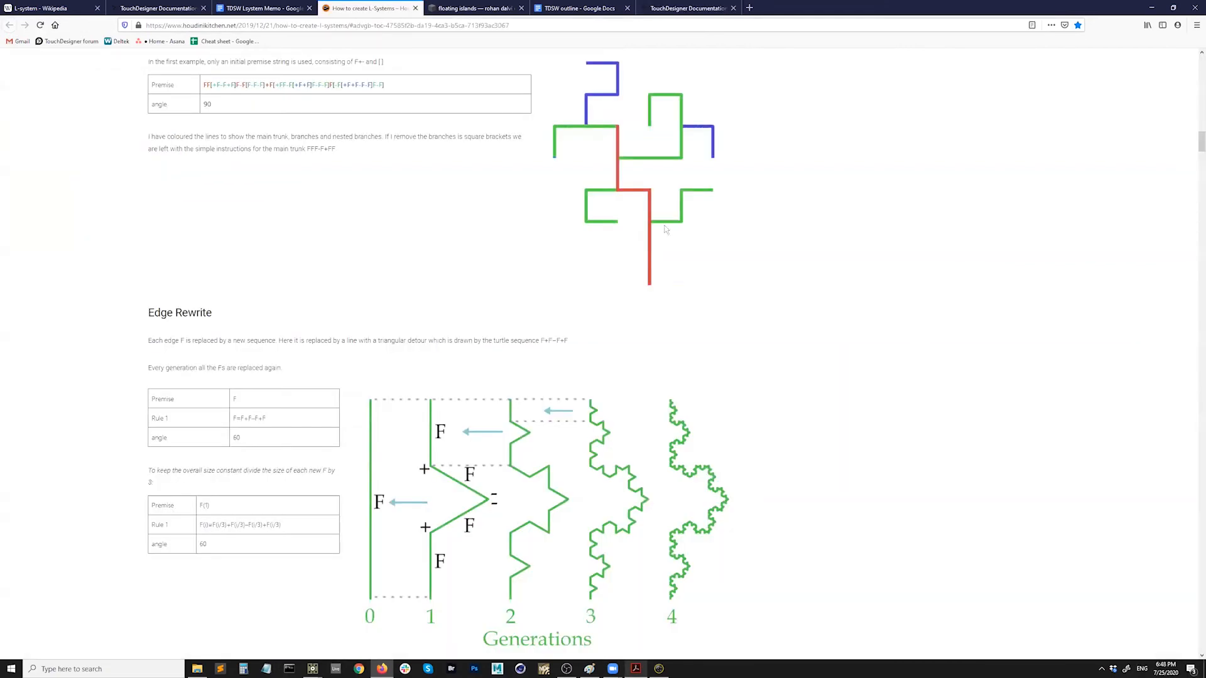
pyautogui.click(264, 8)
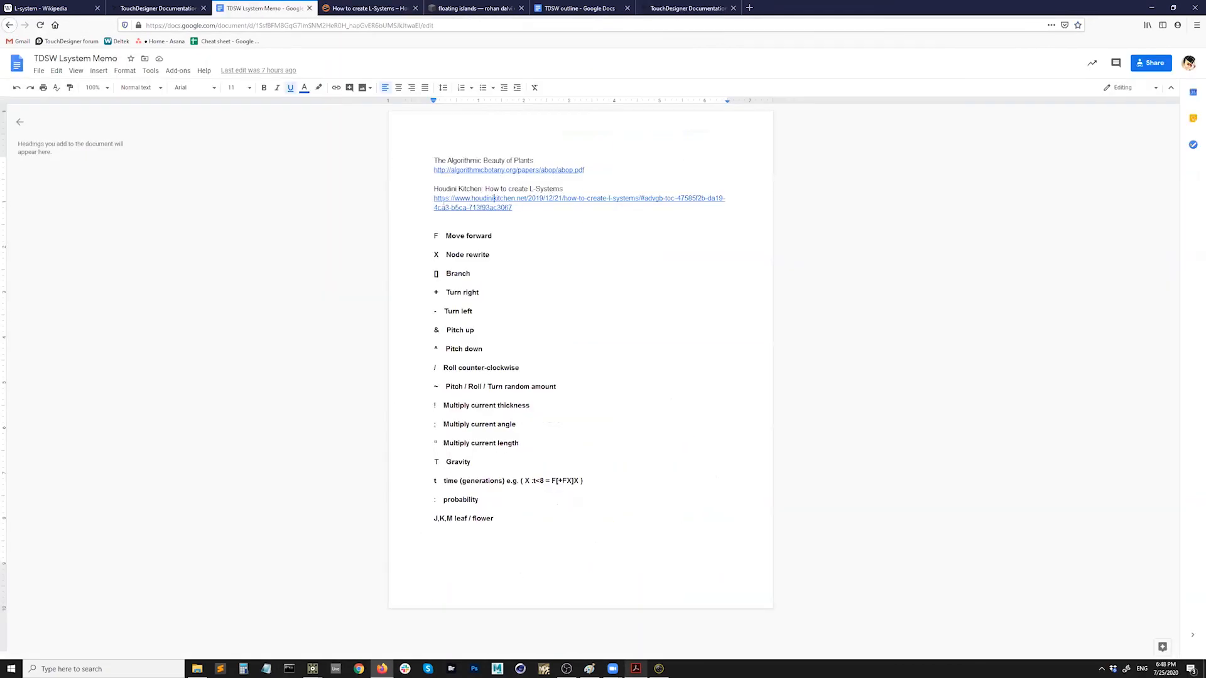
pyautogui.moveTo(519, 209); pyautogui.dragTo(432, 200)
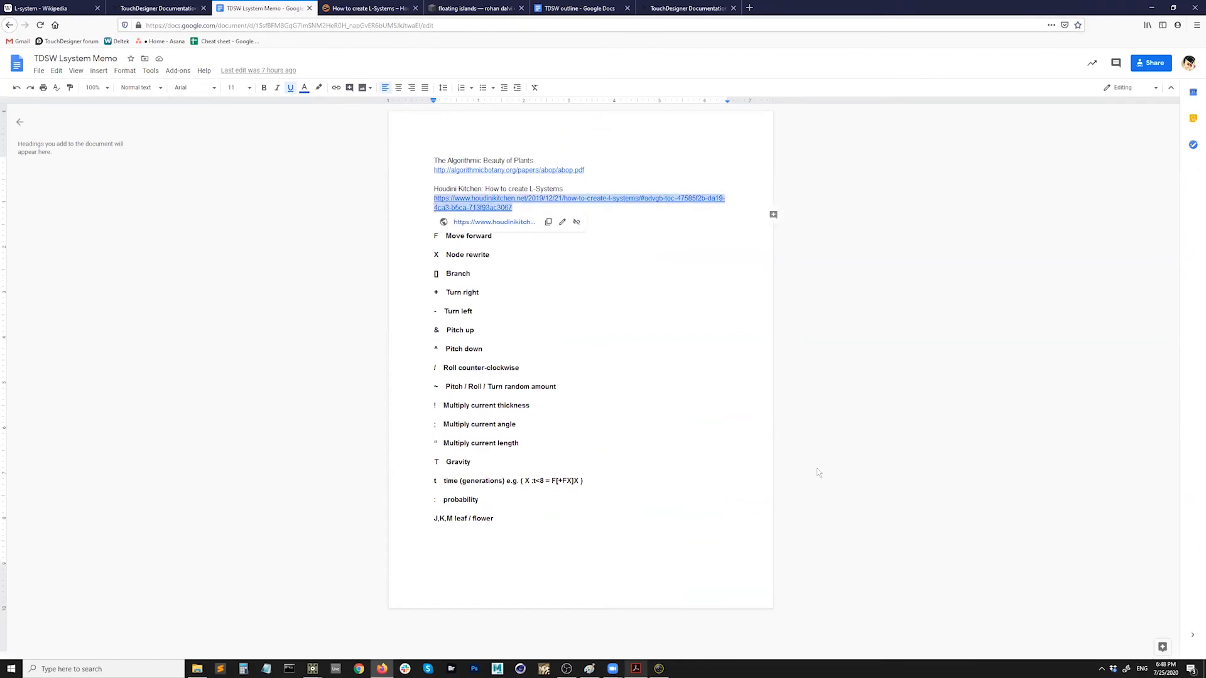
# Bring up the Zoom meeting controls, then show the How to create L-Systems article in a maximized Firefox window
pyautogui.moveTo(613, 668)
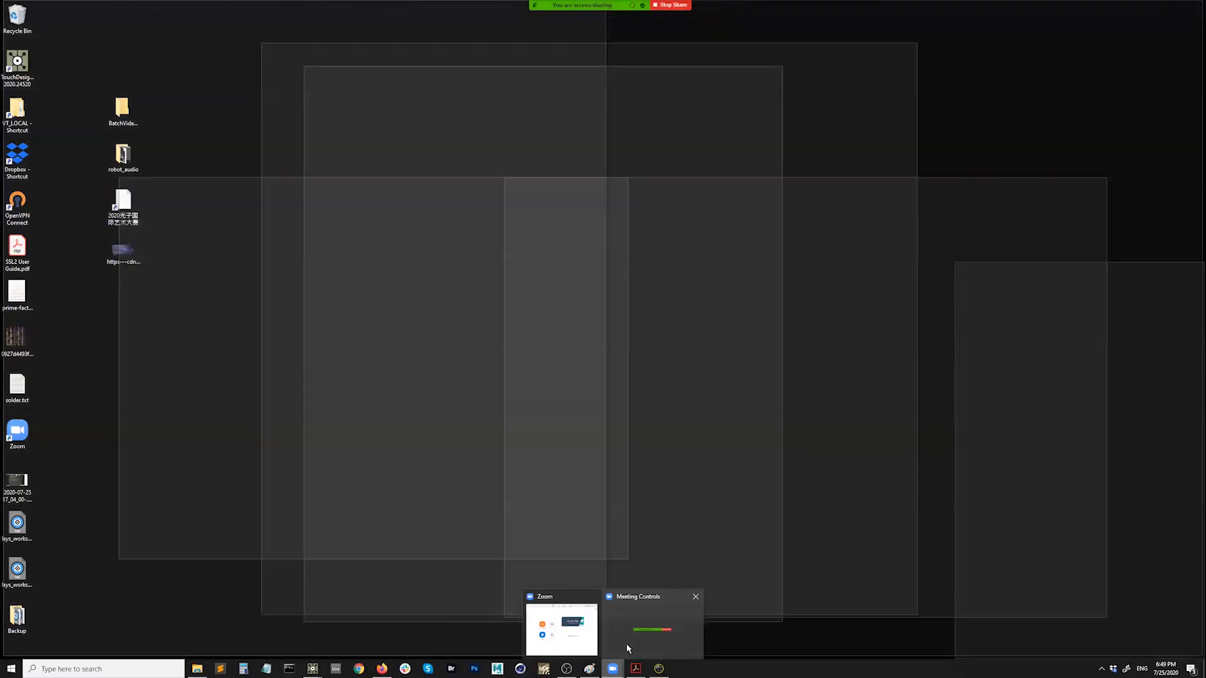
pyautogui.click(627, 635)
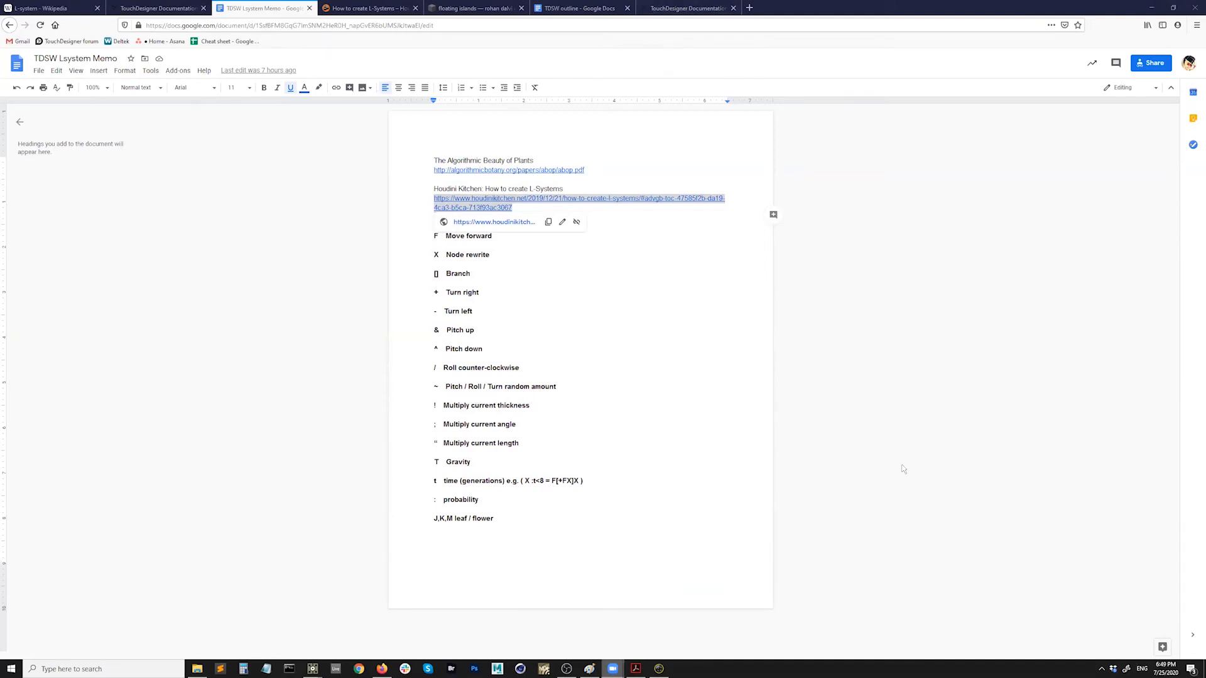
pyautogui.doubleClick(1095, 12)
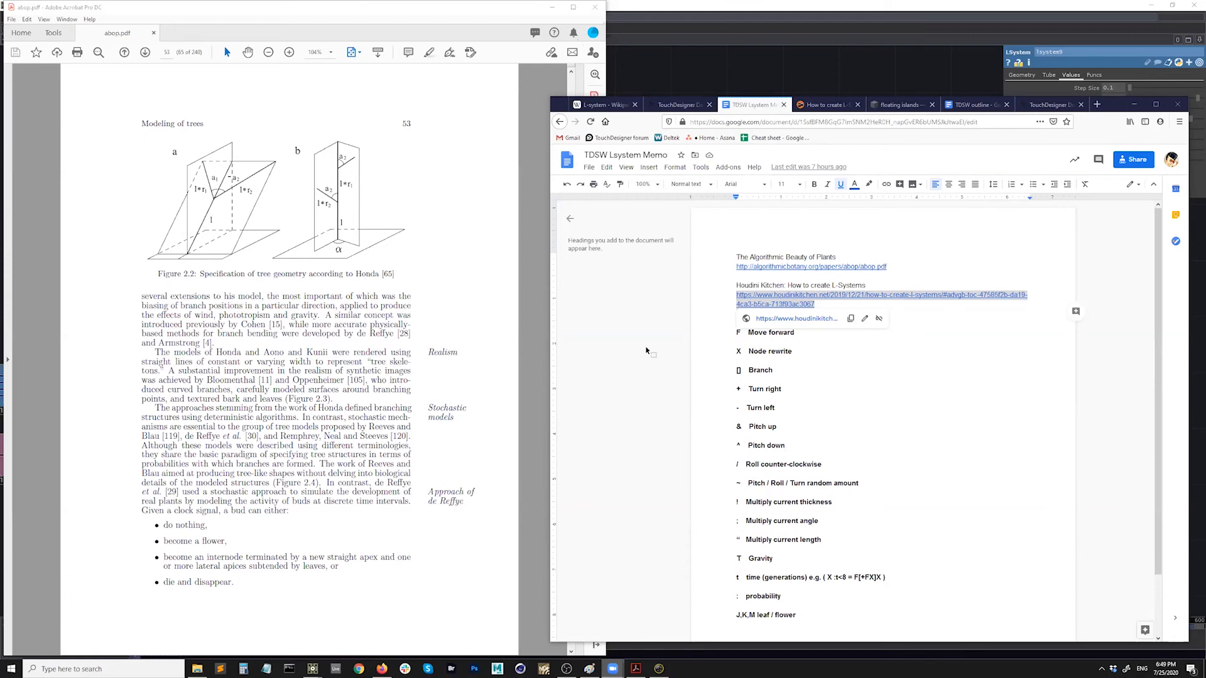
pyautogui.click(808, 106)
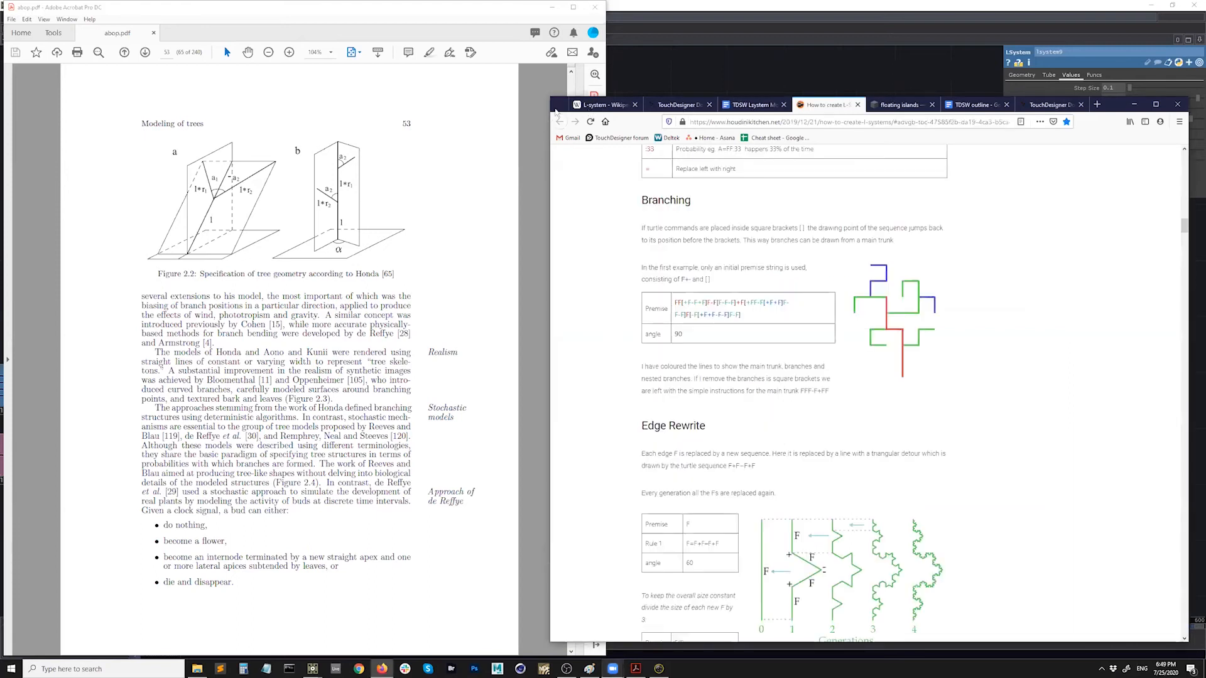
pyautogui.press('super+Up')
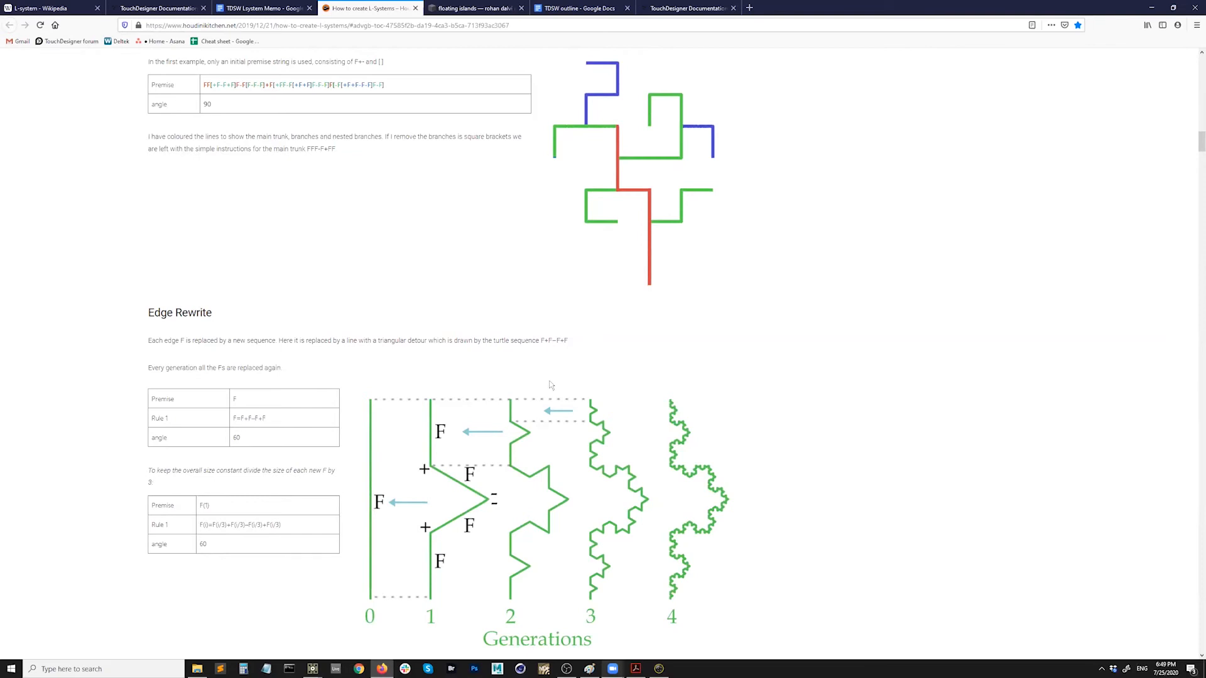
# Examine the article's command tables, the Branching section's premise string, and the Edge Rewrite rules with their generation diagrams
pyautogui.scroll(4, 550, 384)
pyautogui.scroll(6, 547, 385)
pyautogui.scroll(1, 546, 385)
pyautogui.scroll(-7, 547, 386)
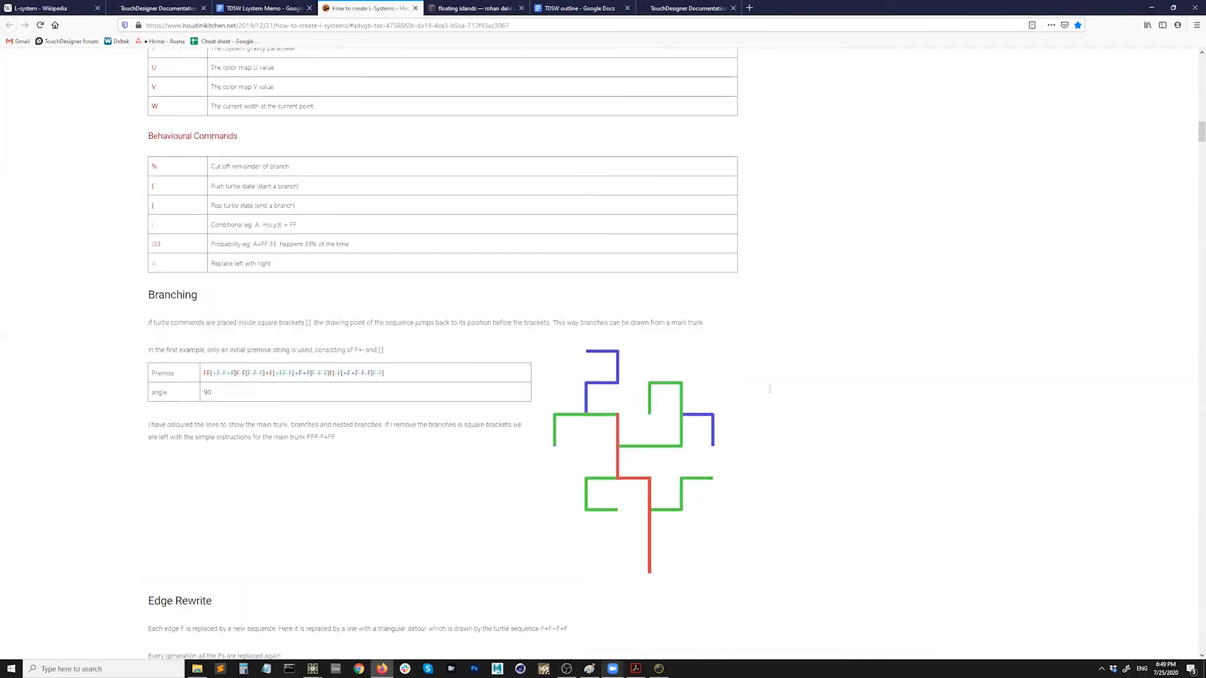
pyautogui.scroll(-3, 157, 476)
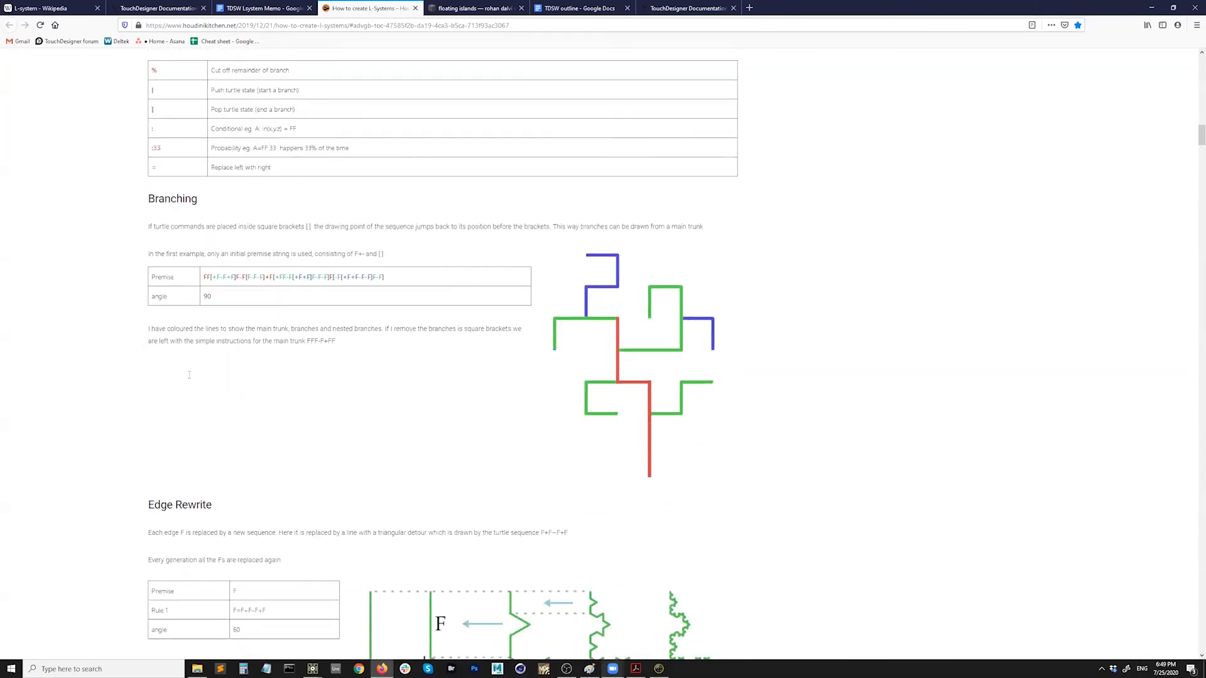
pyautogui.moveTo(205, 215); pyautogui.dragTo(372, 215)
pyautogui.scroll(-2, 364, 337)
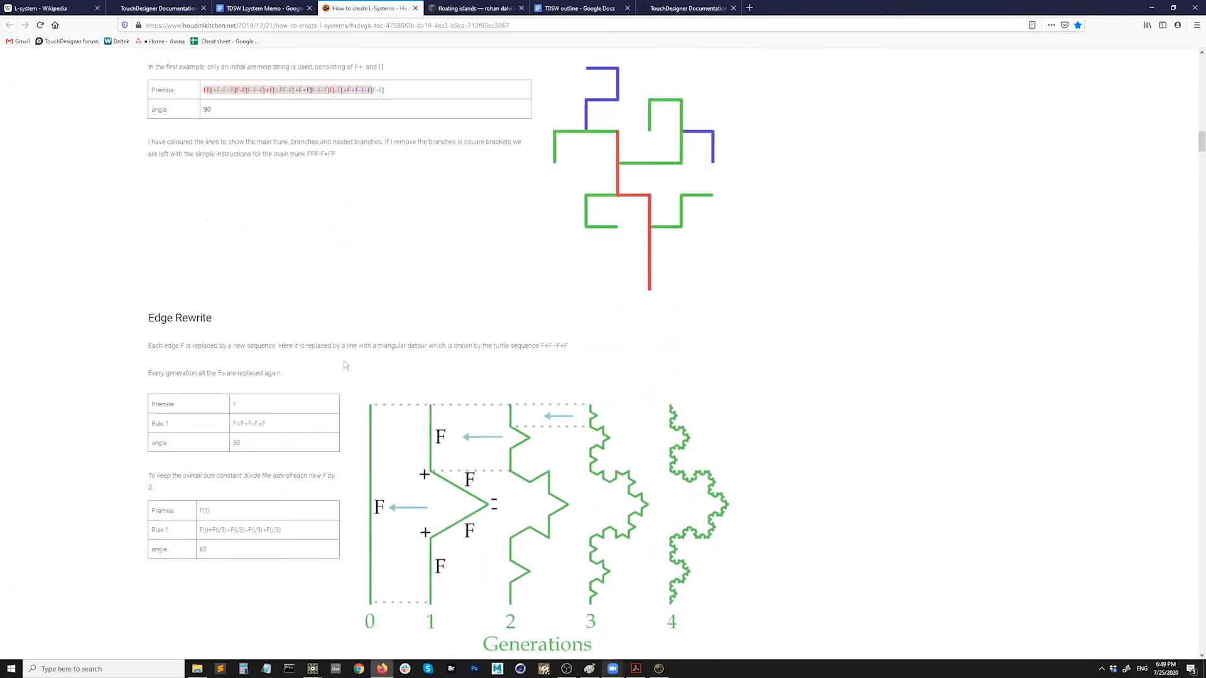
pyautogui.scroll(-2, 232, 340)
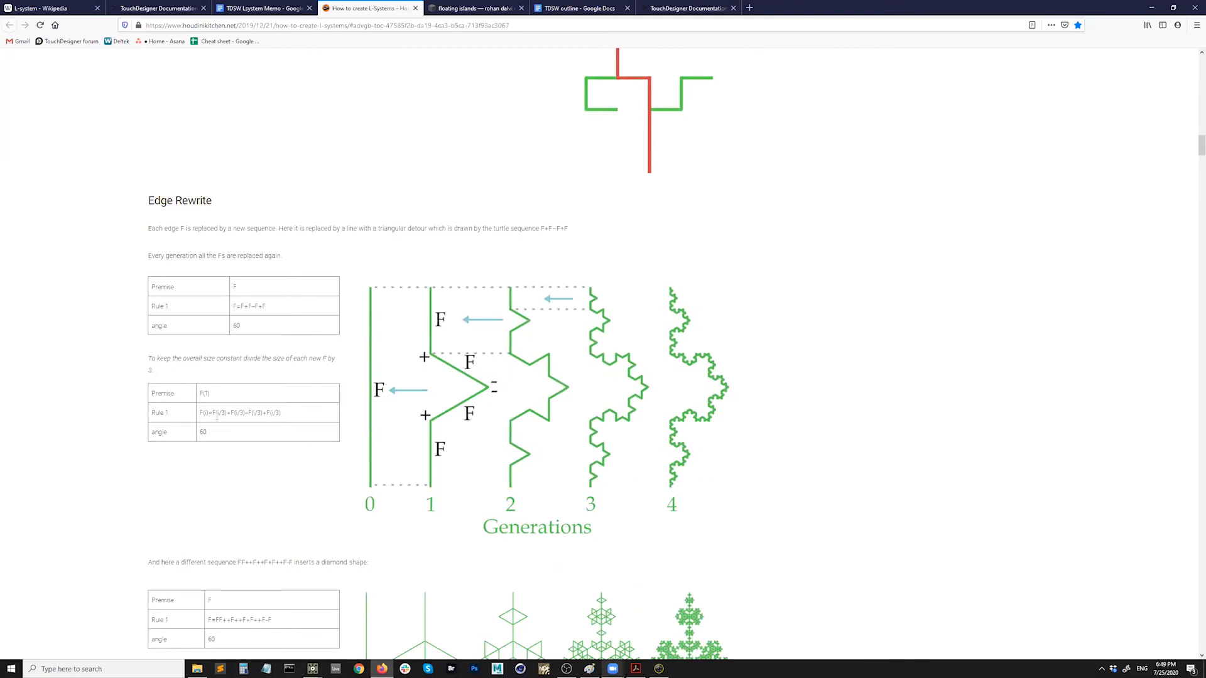
pyautogui.scroll(-4, 220, 440)
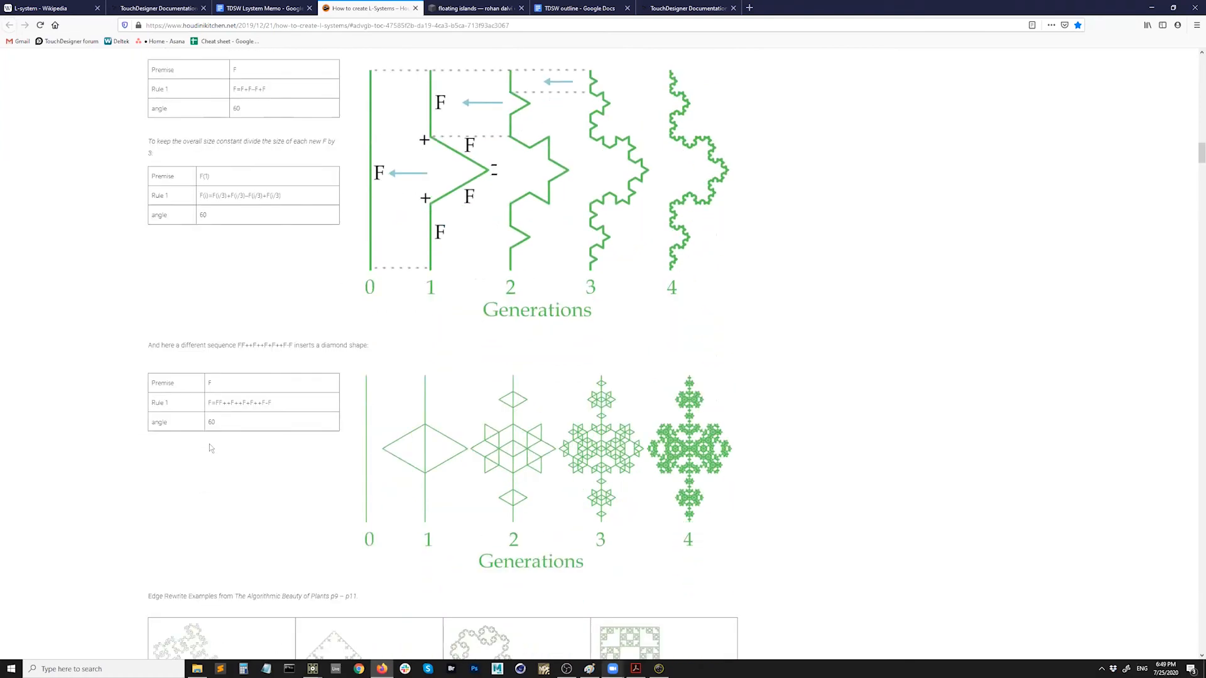
pyautogui.scroll(-3, 728, 392)
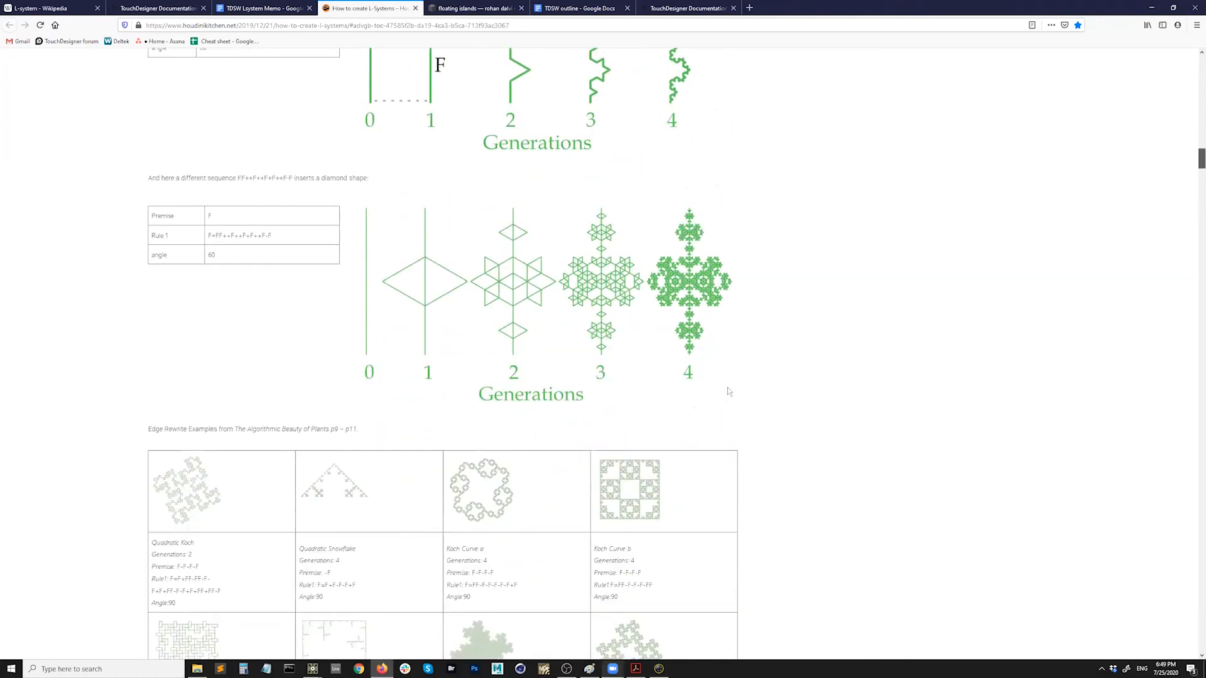
# Look through the article's Node Rewrite, variables over time, Gravity (tropism) and leaf-and-flower plant examples
pyautogui.scroll(-6, 728, 387)
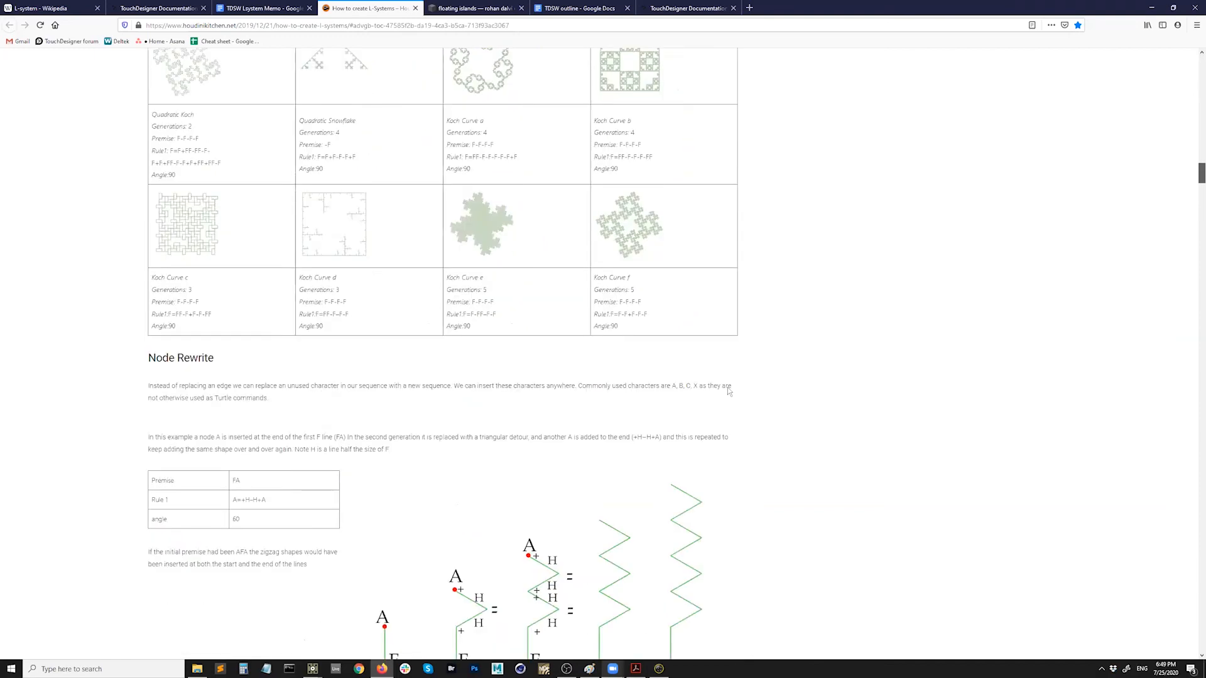
pyautogui.scroll(-10, 728, 392)
pyautogui.scroll(-15, 729, 391)
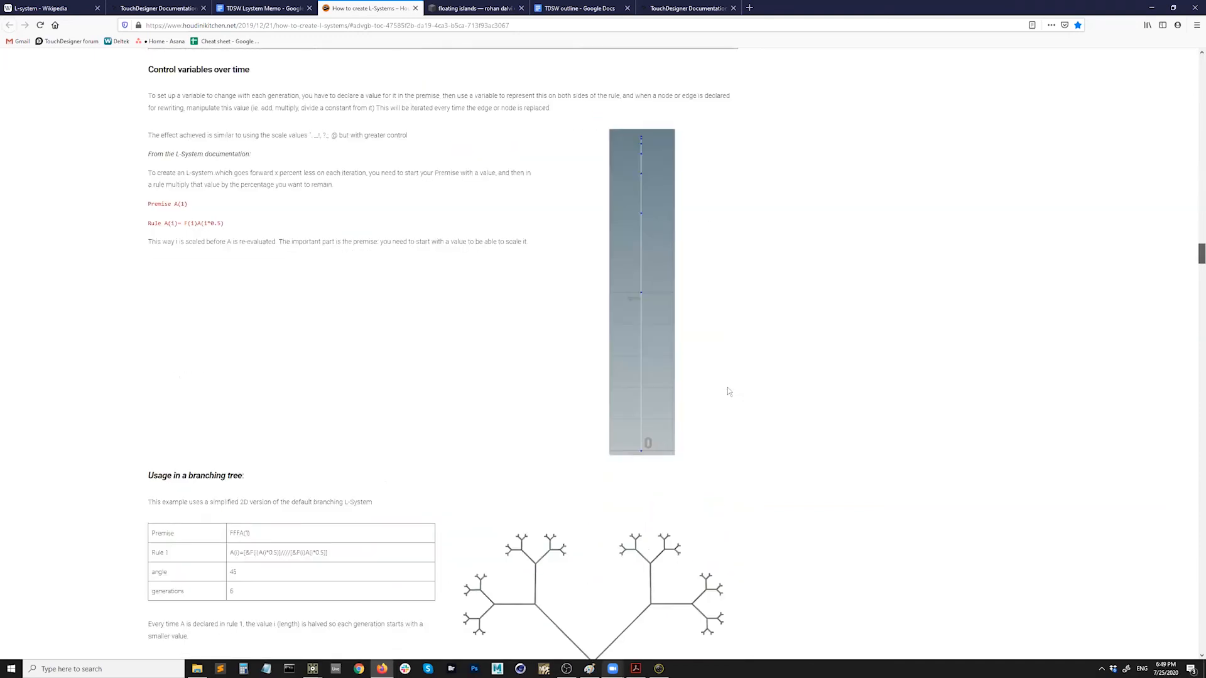
pyautogui.scroll(-8, 728, 391)
pyautogui.scroll(-9, 728, 392)
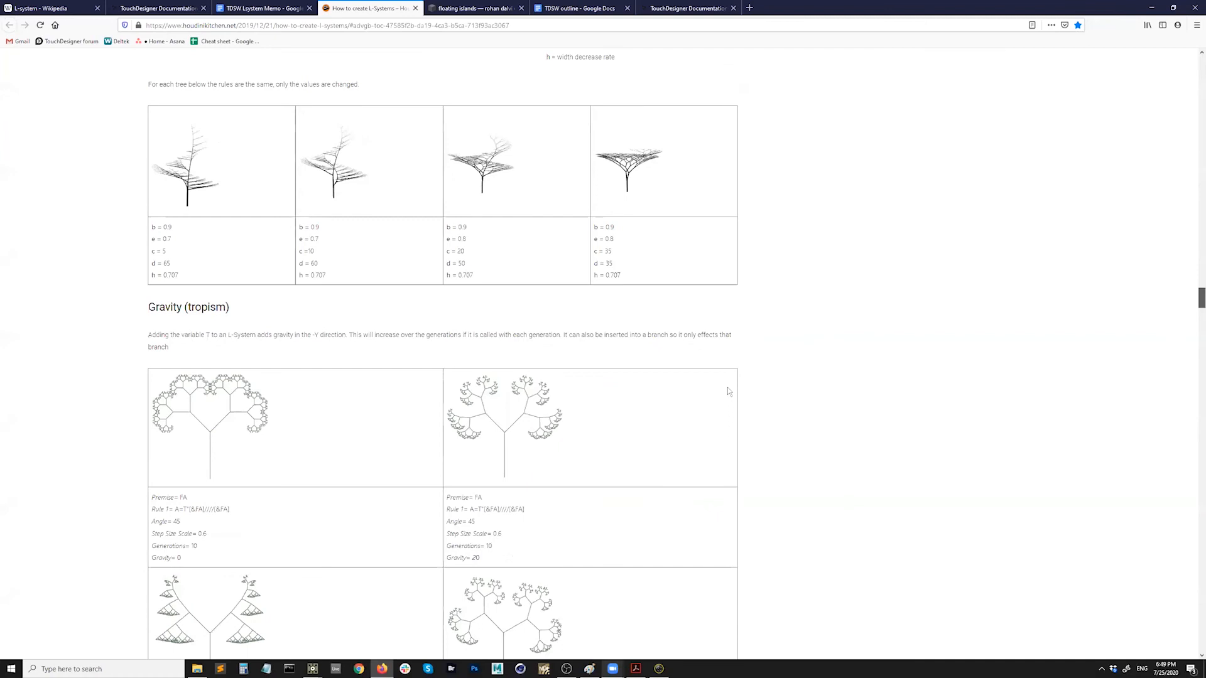
pyautogui.scroll(-10, 728, 391)
pyautogui.scroll(-15, 728, 392)
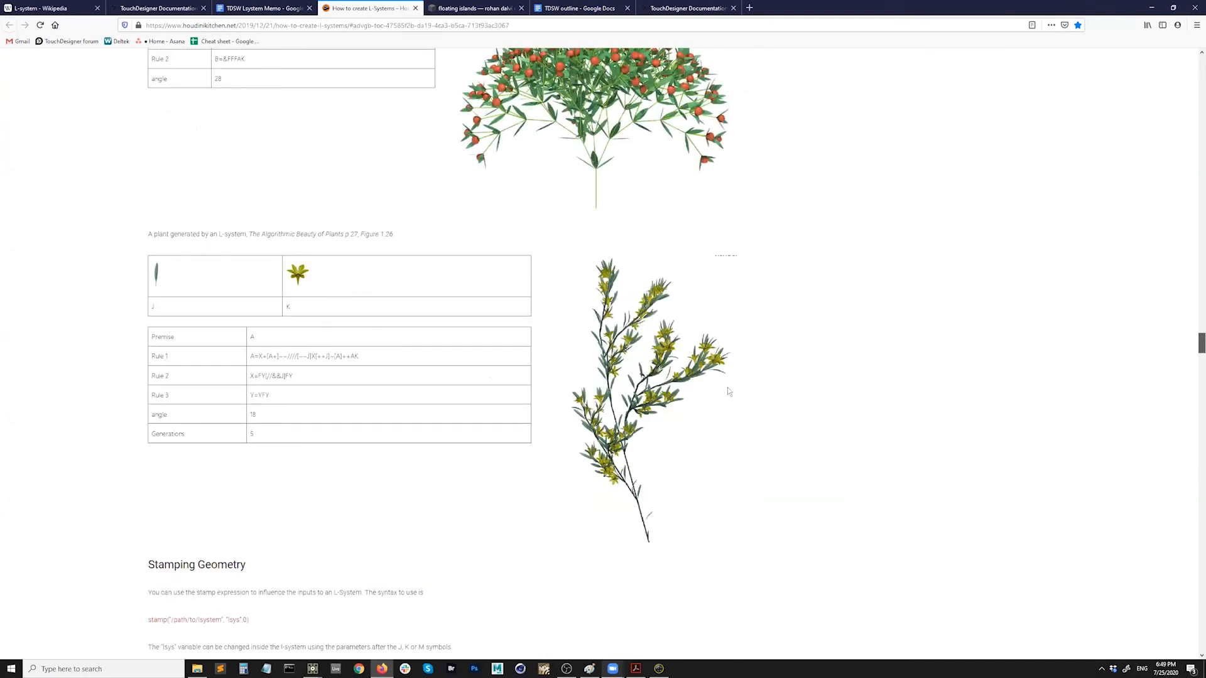
# Look through the article's Stamping Geometry, Conditionals, combined geometry-and-variables, and context-sensitive leaf examples
pyautogui.scroll(-16, 728, 391)
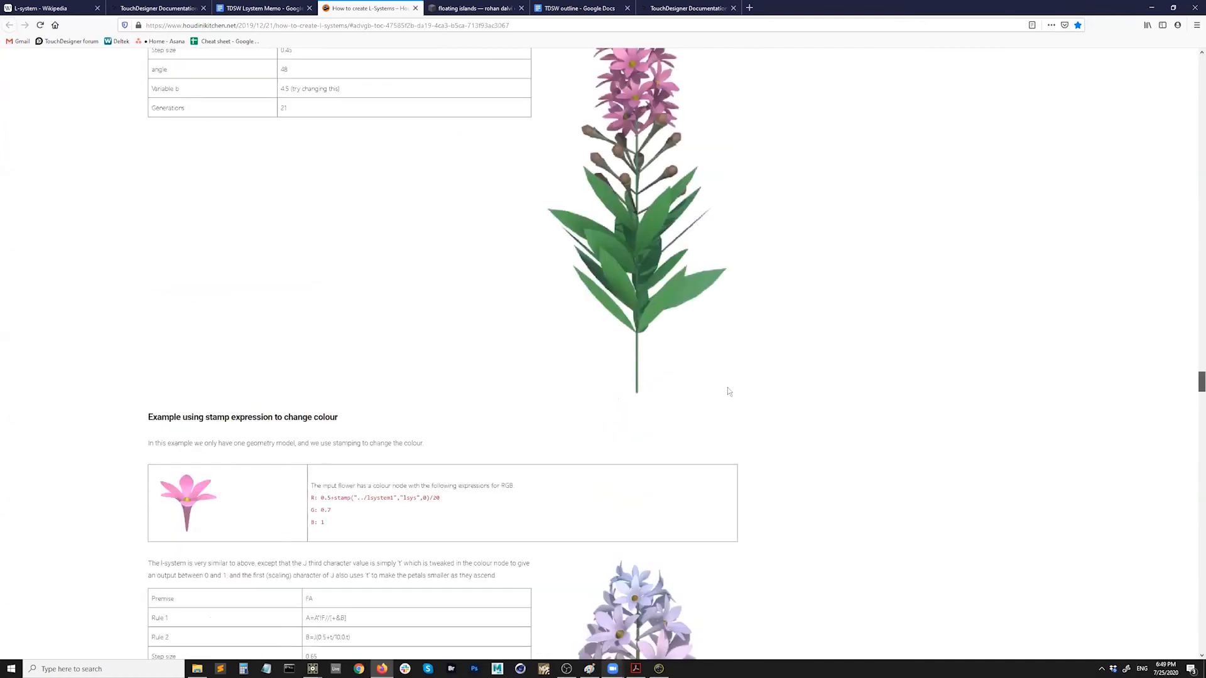
pyautogui.scroll(-20, 728, 391)
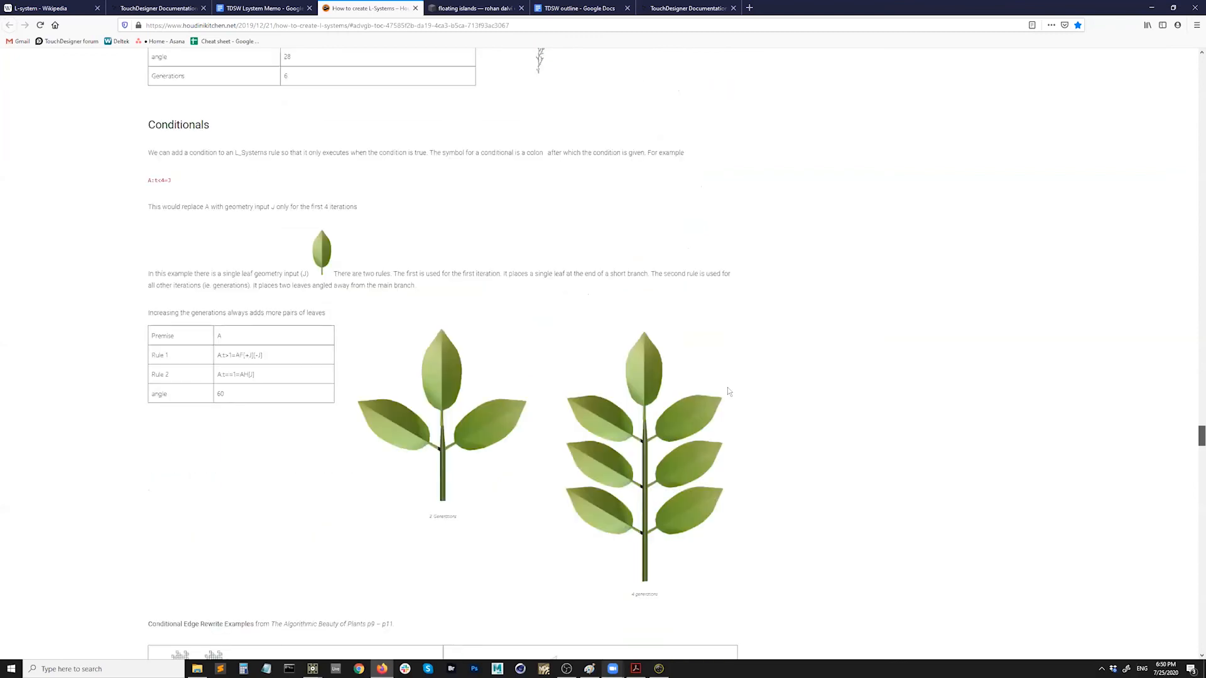
pyautogui.scroll(-10, 728, 391)
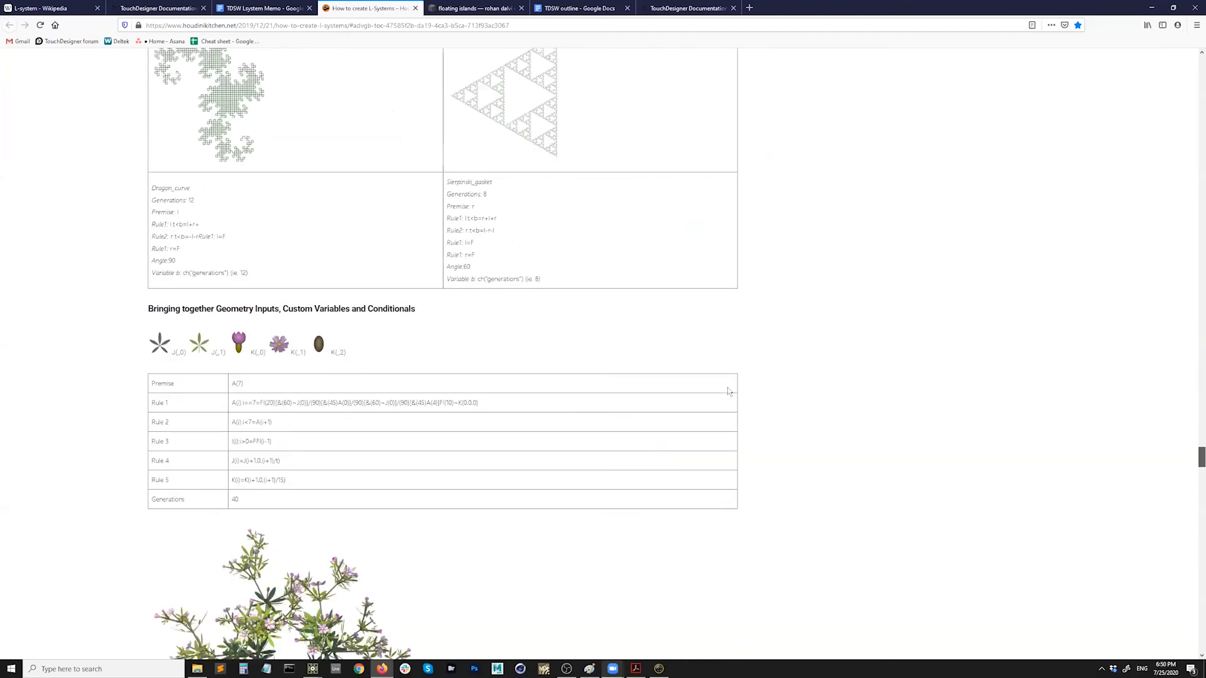
pyautogui.scroll(-1, 729, 391)
pyautogui.scroll(5, 728, 391)
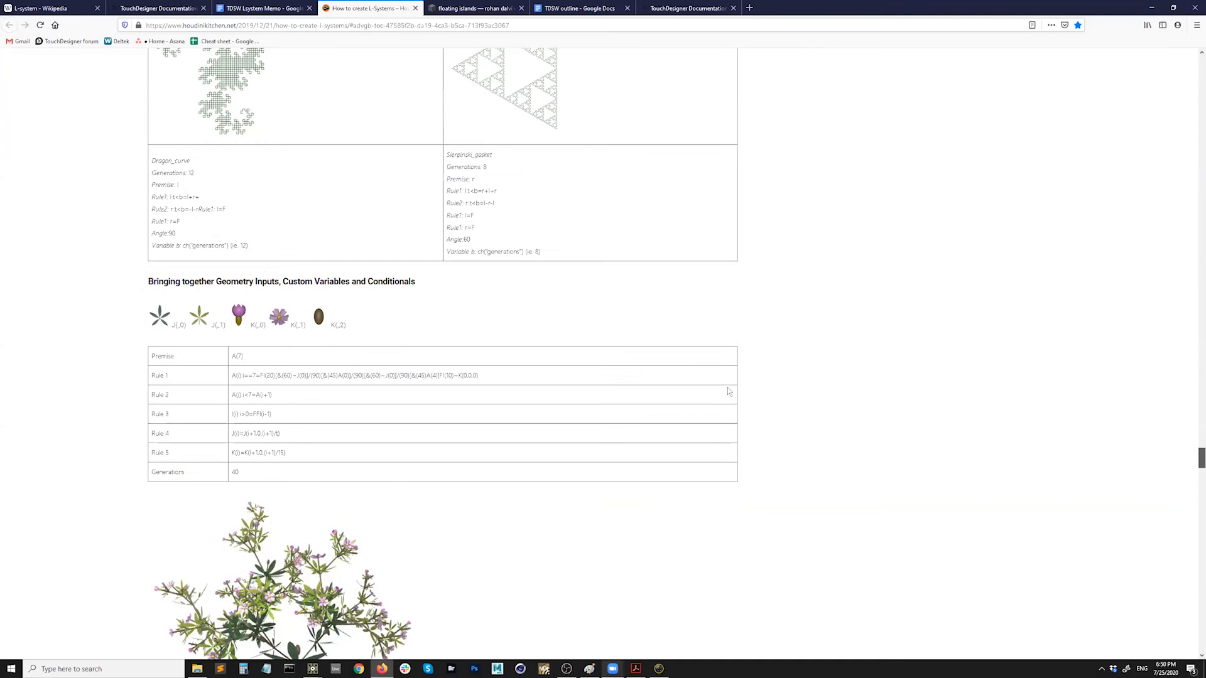
pyautogui.scroll(-10, 728, 391)
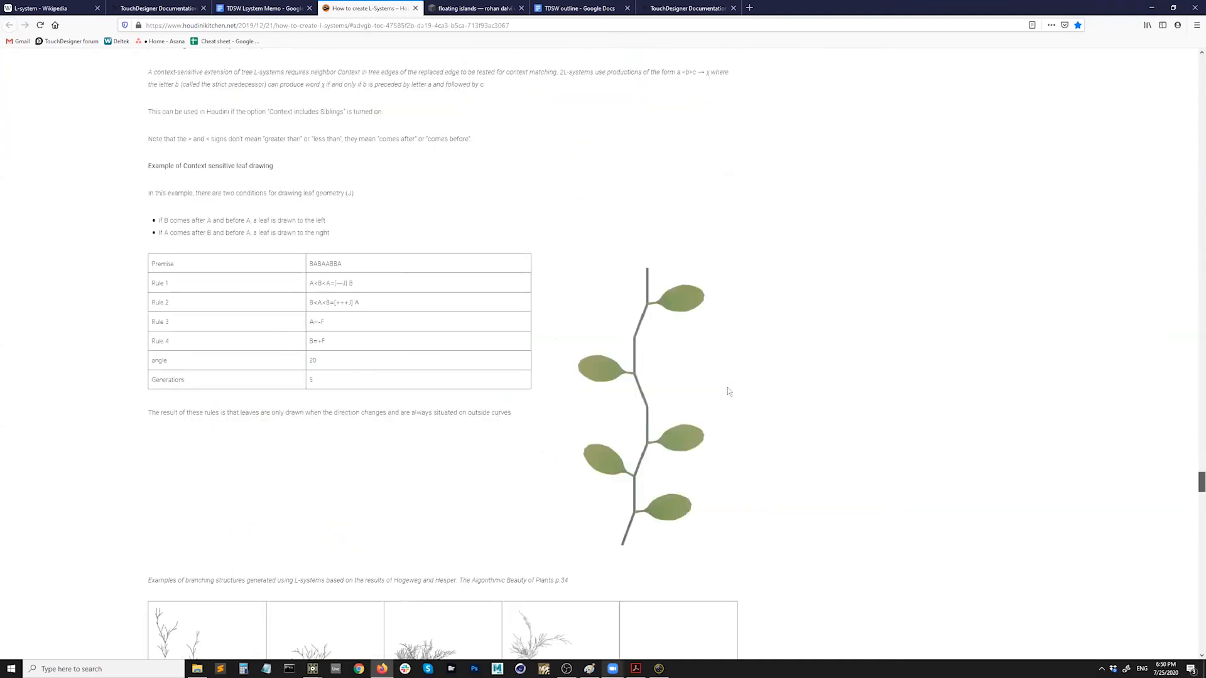
pyautogui.scroll(-10, 728, 391)
pyautogui.scroll(-10, 728, 392)
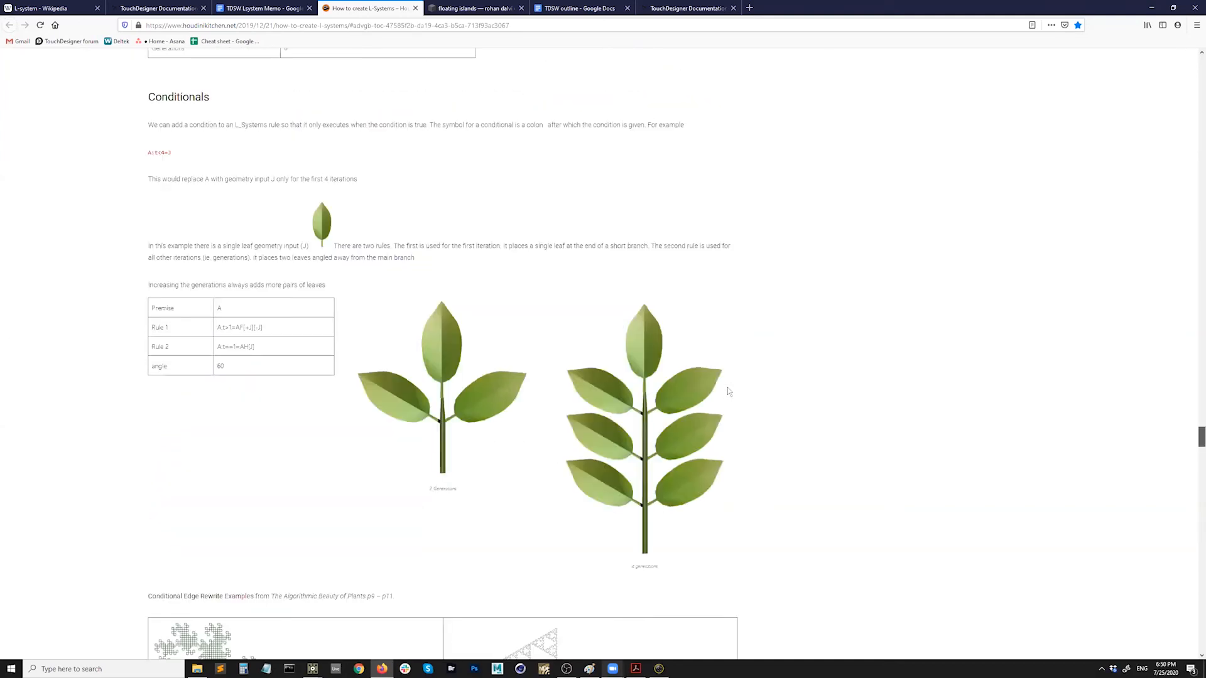
# Find the leaf-shape examples above A Rose Leaf and highlight the first leaf's variable values b through f
pyautogui.scroll(4, 728, 392)
pyautogui.scroll(15, 728, 391)
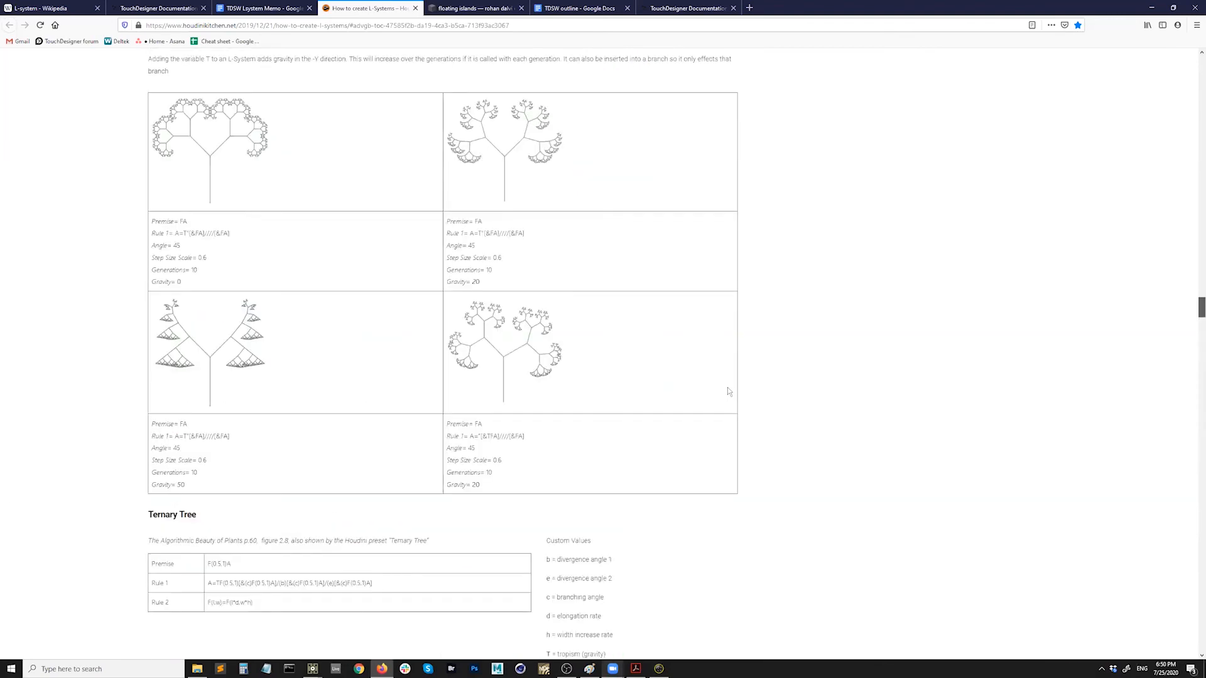
pyautogui.scroll(10, 728, 392)
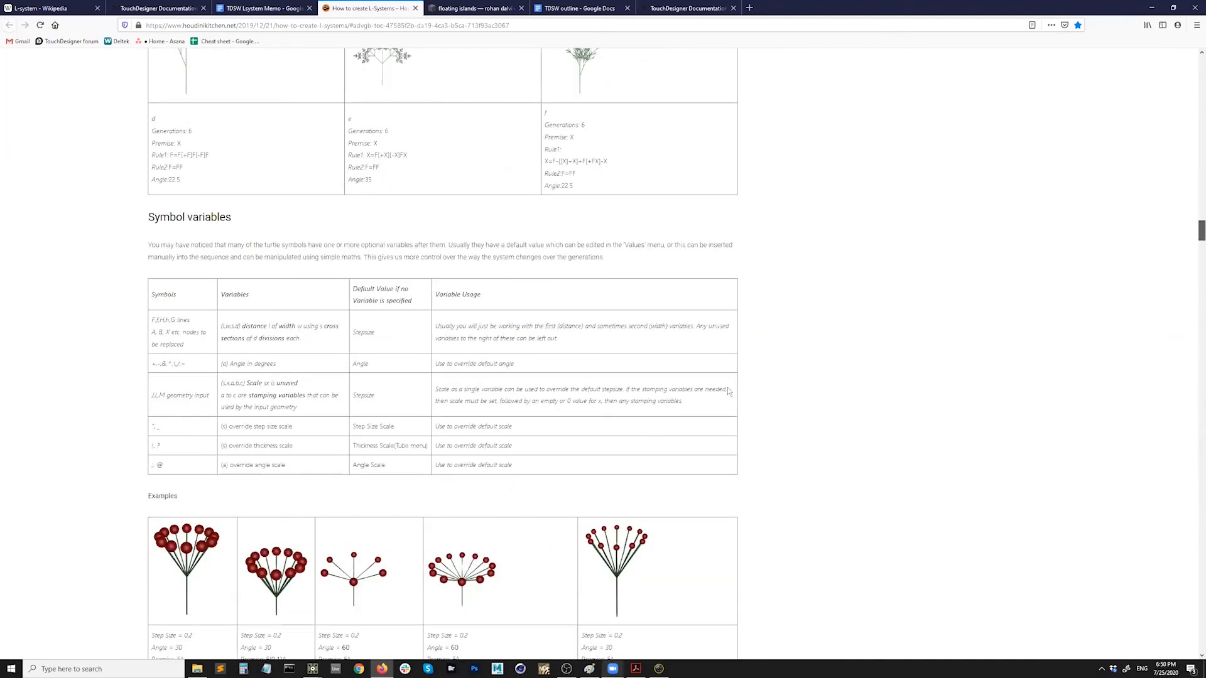
pyautogui.scroll(10, 728, 391)
pyautogui.scroll(-8, 729, 391)
pyautogui.scroll(-10, 450, 431)
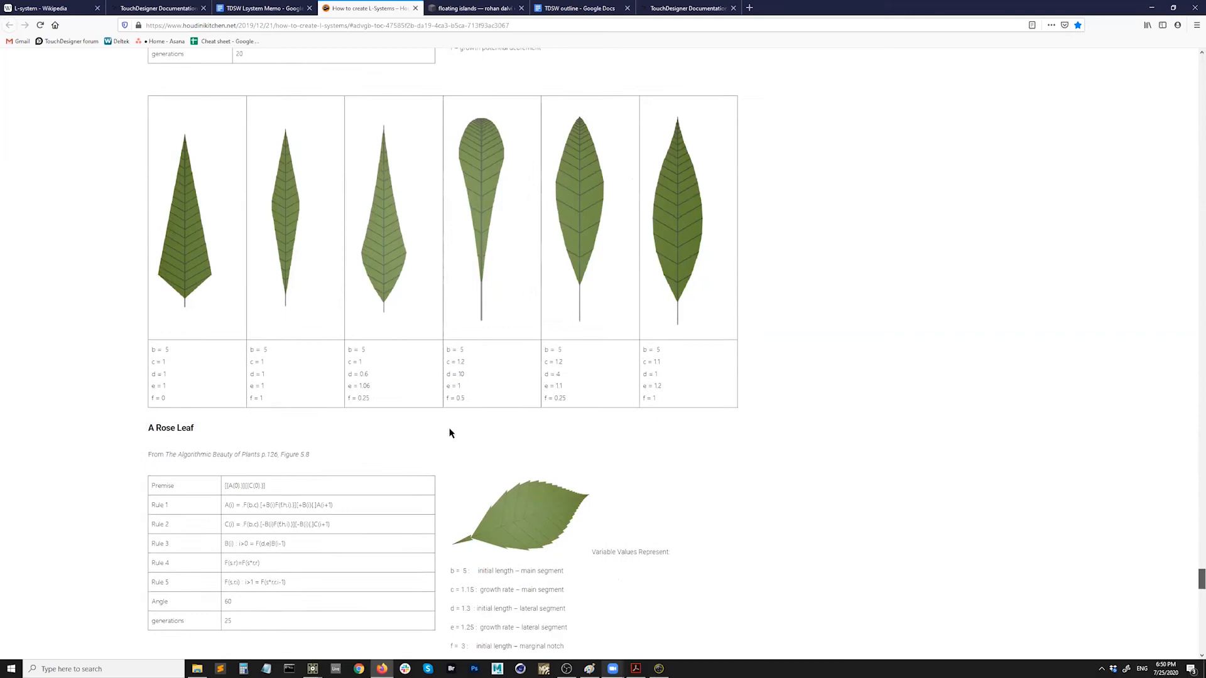
pyautogui.scroll(1, 386, 453)
pyautogui.scroll(-1, 385, 442)
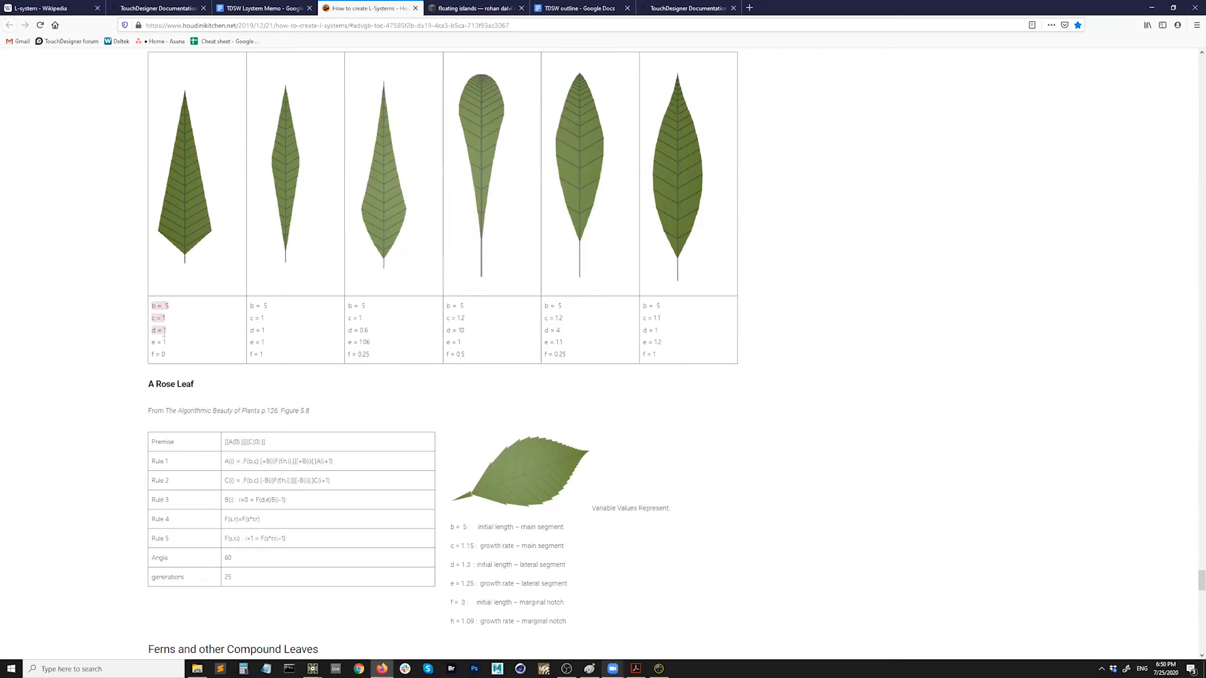
pyautogui.click(174, 338)
pyautogui.moveTo(153, 306); pyautogui.dragTo(162, 356)
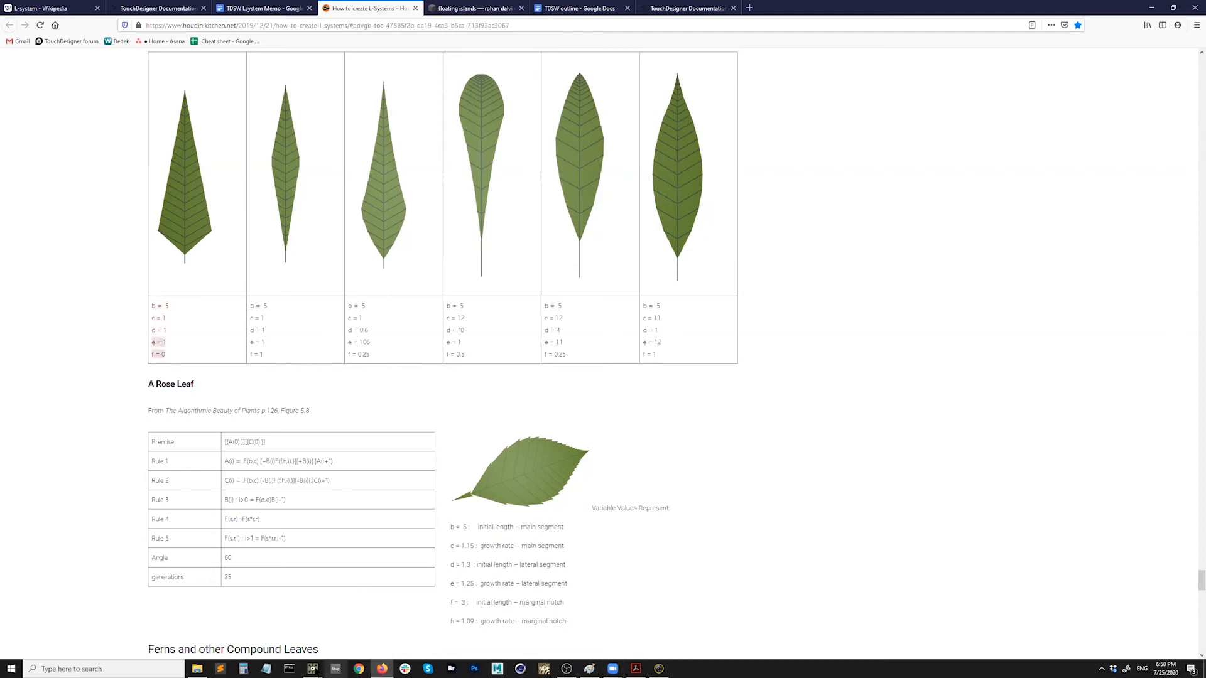
# Switch to the shared TouchDesigner workshop project and inspect the Values parameters of lsystem1 in the lsys_leaf network
pyautogui.moveTo(312, 668)
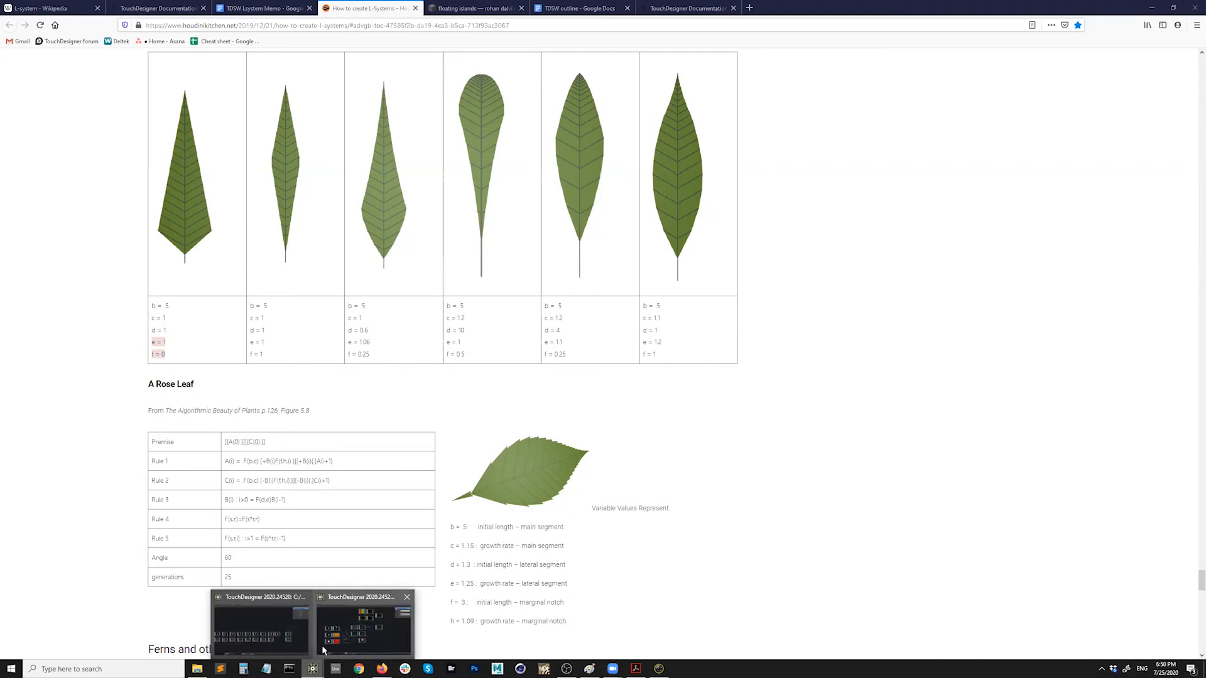
pyautogui.click(323, 647)
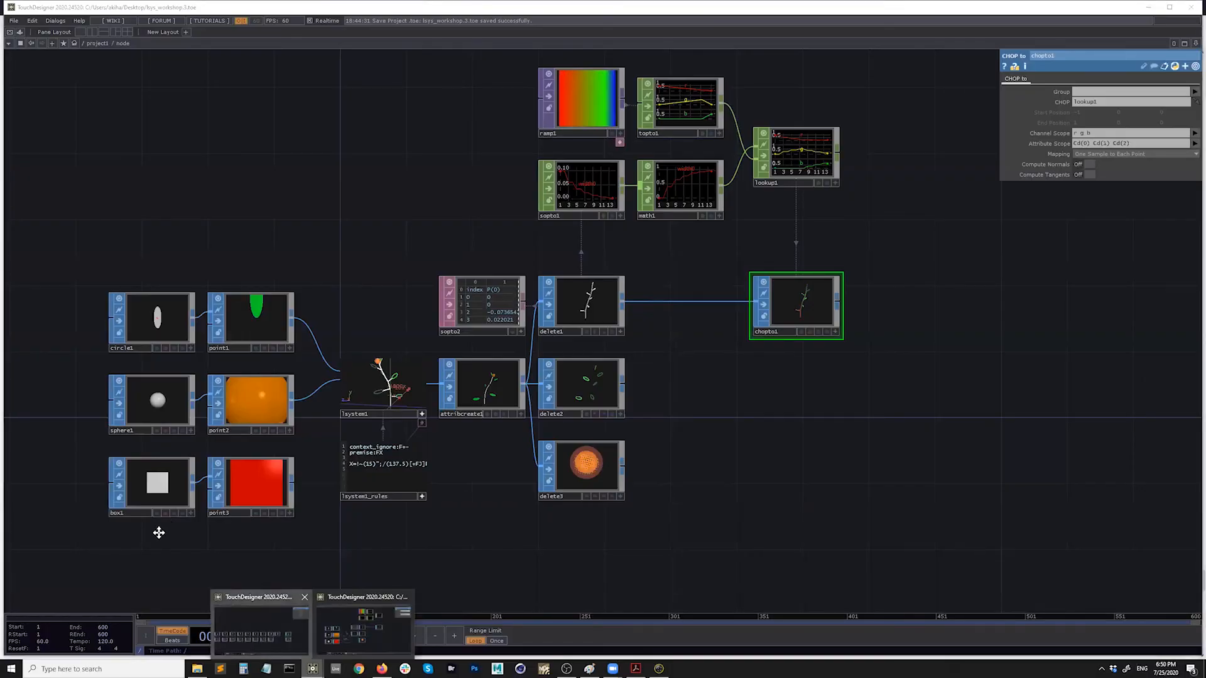
pyautogui.click(261, 630)
pyautogui.moveTo(159, 532); pyautogui.dragTo(267, 525)
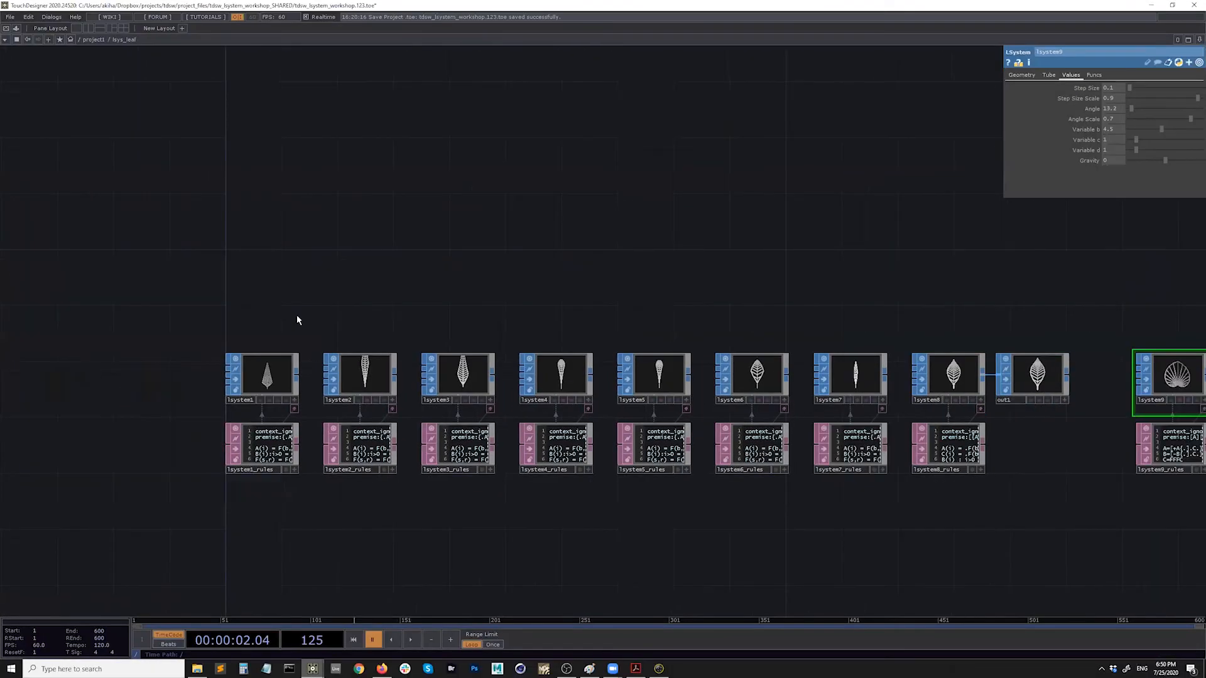
pyautogui.scroll(5, 243, 447)
pyautogui.click(264, 440)
pyautogui.click(310, 261)
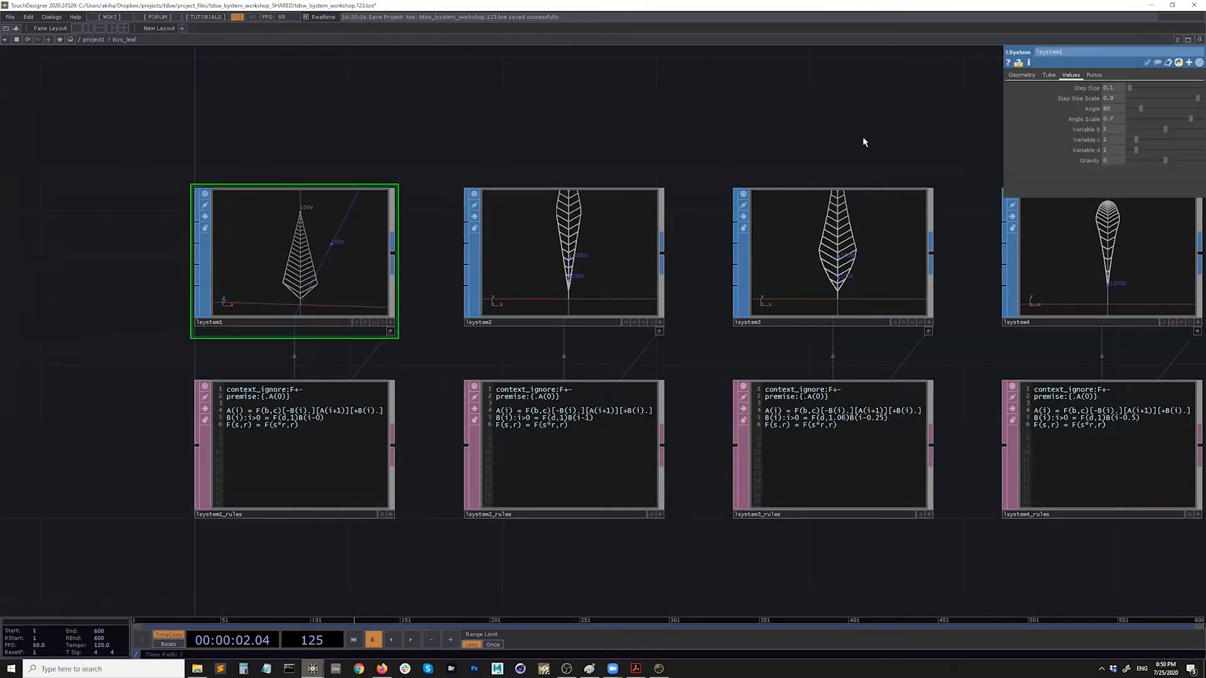
pyautogui.click(1048, 75)
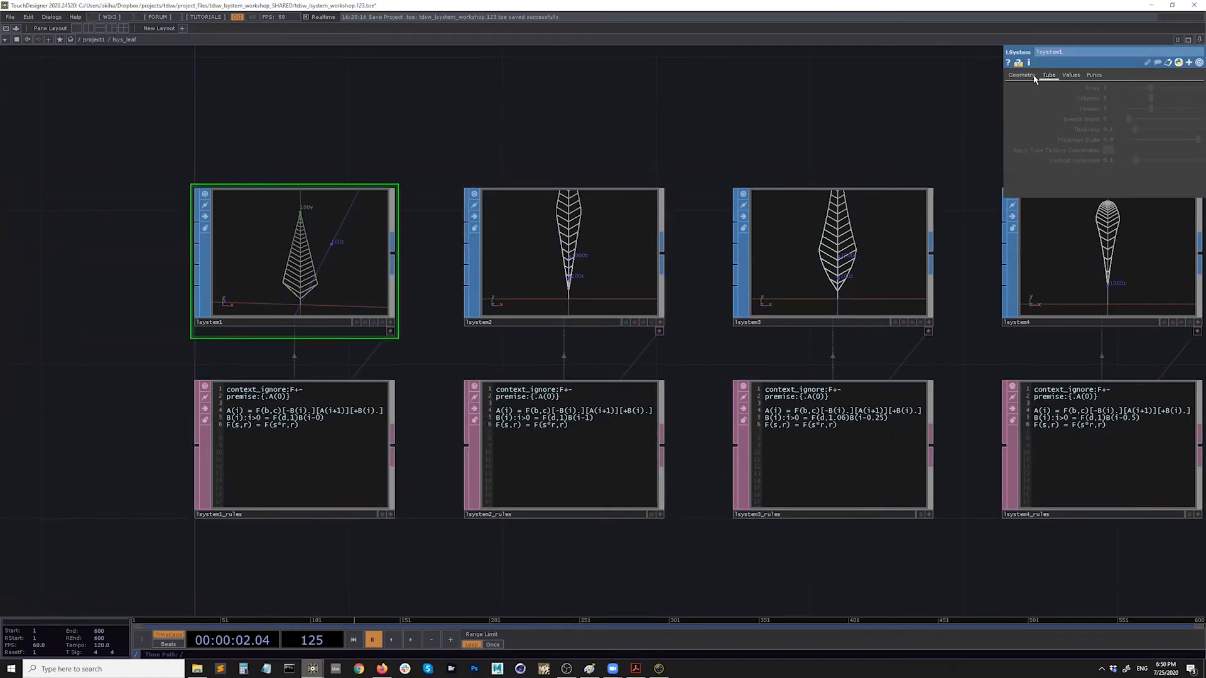
pyautogui.click(1074, 76)
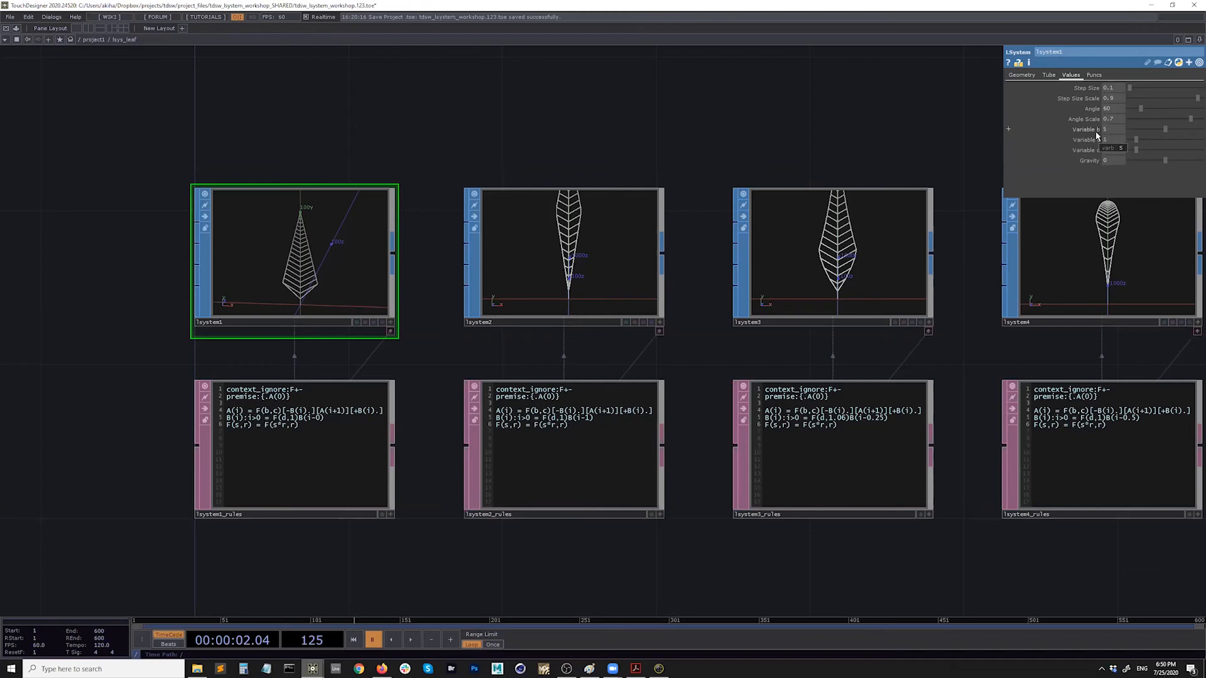
# Try a lower Variable b on lsystem1 and undo the change
pyautogui.scroll(4, 224, 413)
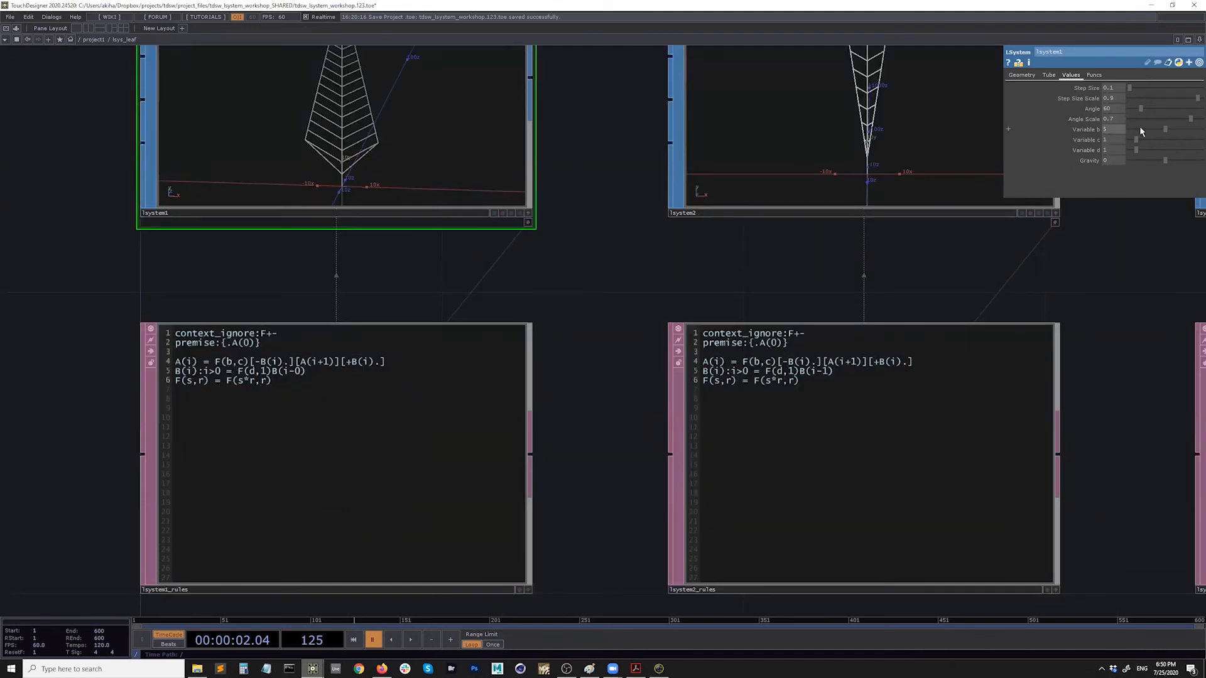
pyautogui.moveTo(1163, 133)
pyautogui.mouseDown()
pyautogui.moveTo(1152, 133)
pyautogui.moveTo(1166, 133)
pyautogui.mouseUp()
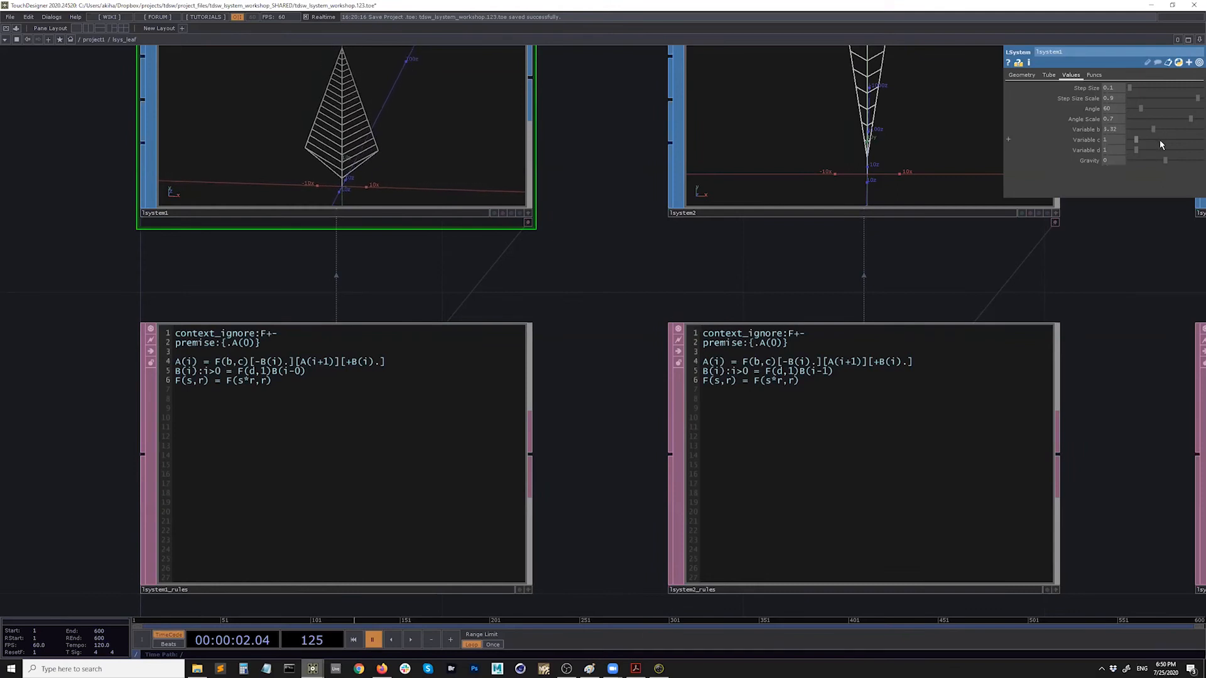
pyautogui.hotkey('ctrl', 'z')
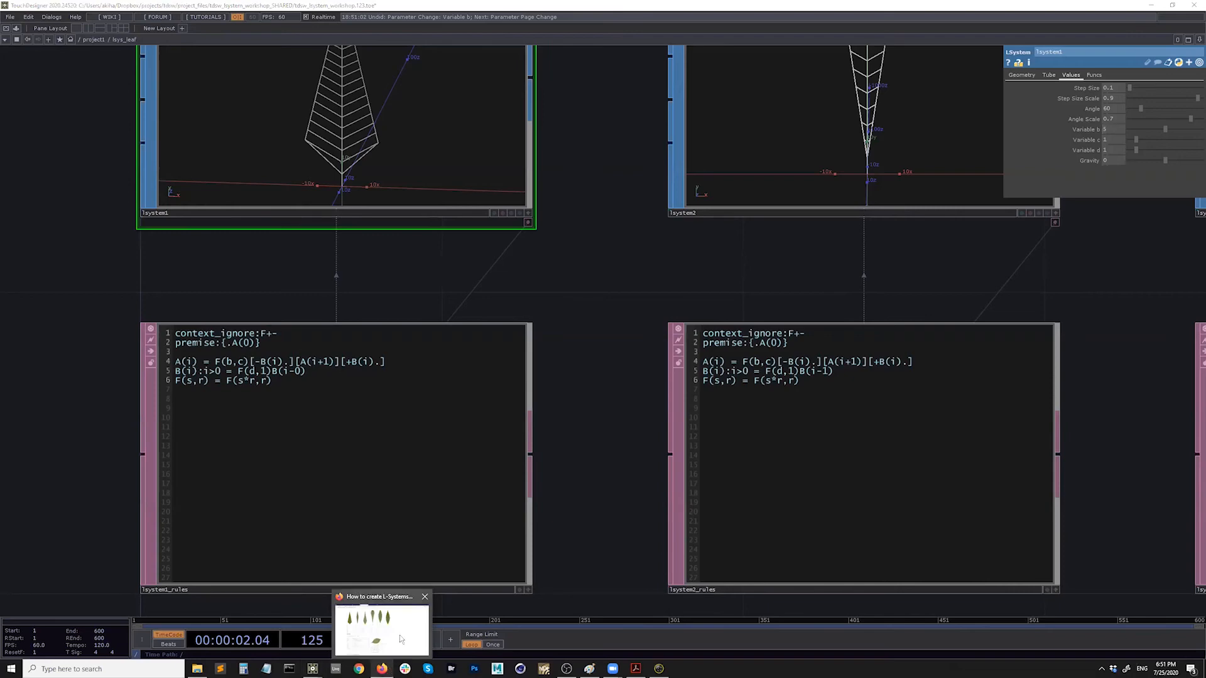
# Compare the first leaf's e and f values in the Firefox article with the lsystem1_rules text in TouchDesigner
pyautogui.hotkey('alt', 'Tab')
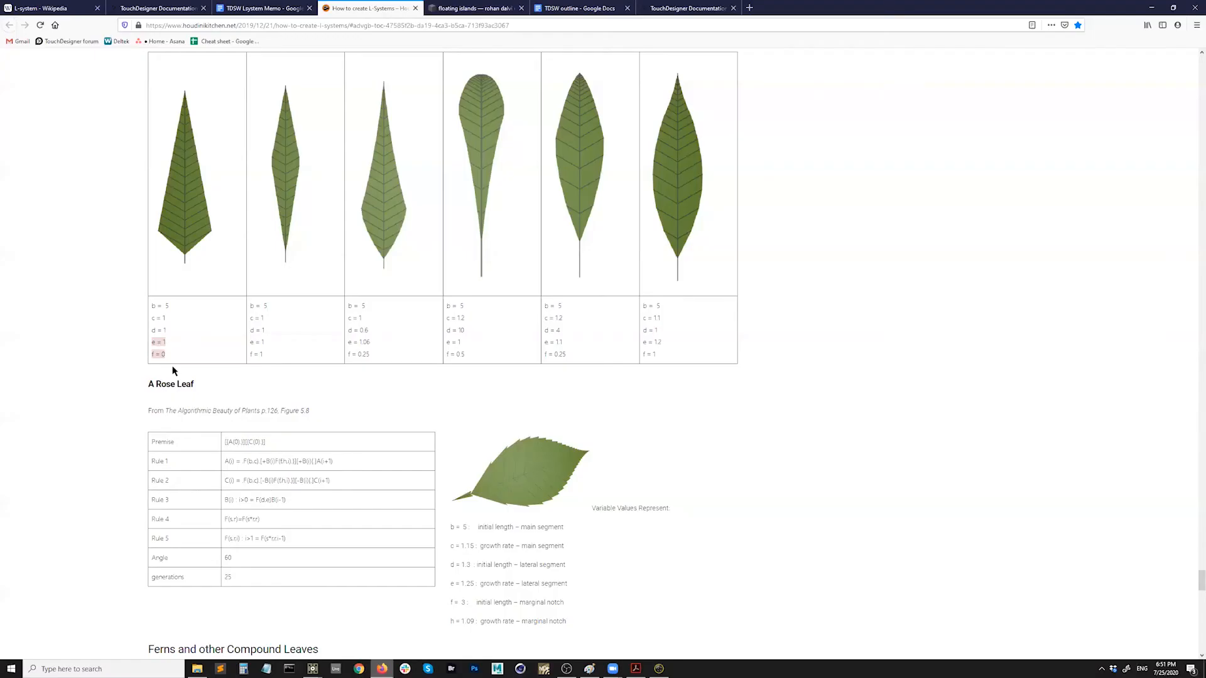
pyautogui.moveTo(312, 668)
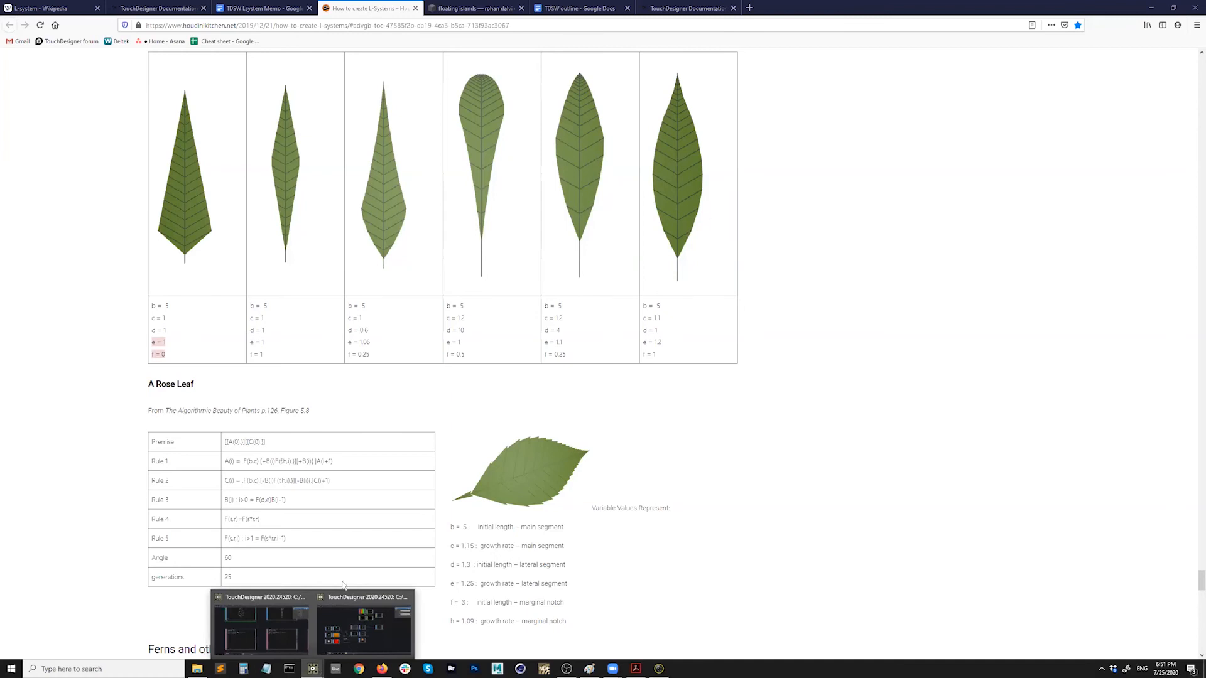
pyautogui.click(296, 630)
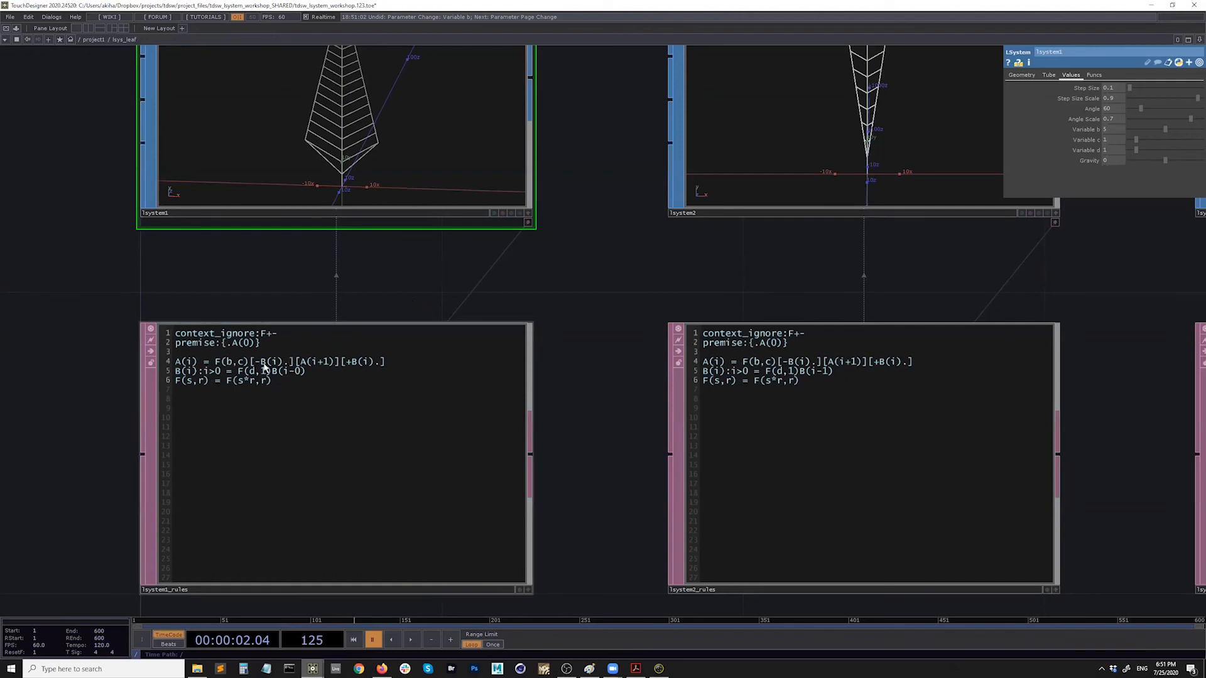
# Survey the row of leaf L-systems, return to project1, and open the leaf component in the Leaf / Flower row
pyautogui.moveTo(629, 289); pyautogui.dragTo(626, 291)
pyautogui.moveTo(546, 549); pyautogui.dragTo(476, 573)
pyautogui.scroll(-5, 476, 576)
pyautogui.scroll(-3, 633, 510)
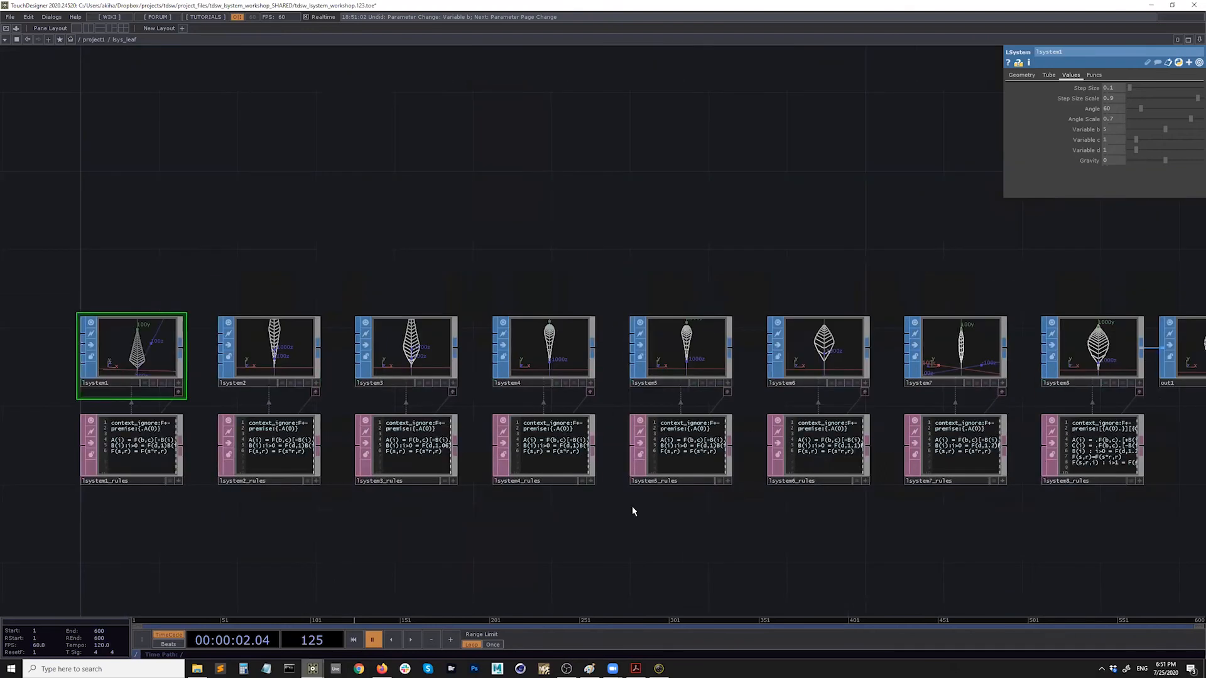
pyautogui.scroll(-2, 622, 517)
pyautogui.moveTo(324, 308); pyautogui.dragTo(417, 343)
pyautogui.click(401, 177)
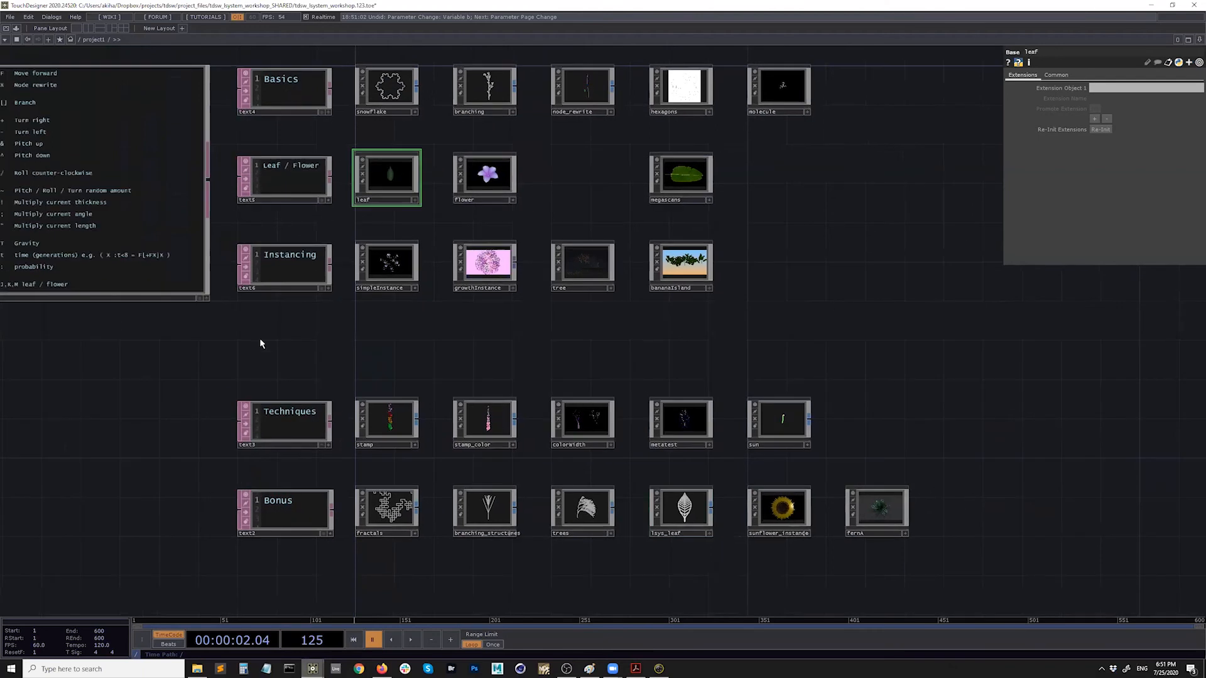
pyautogui.press('i')
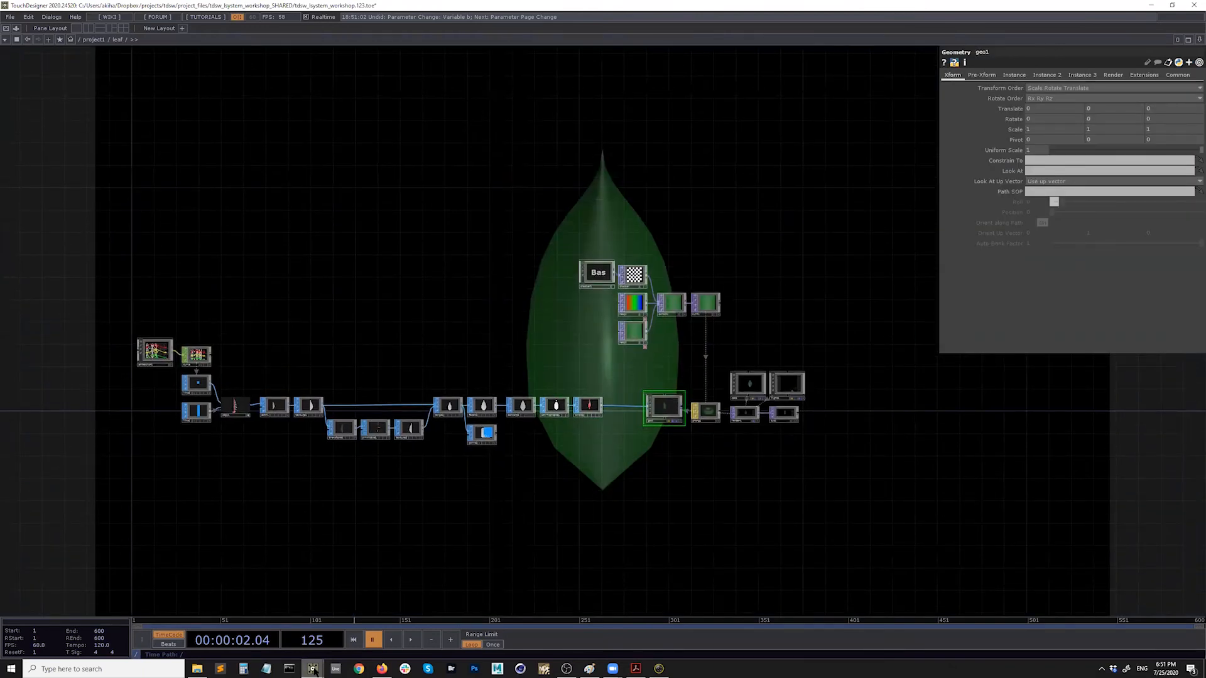
# Switch to the lsys_workshop.3 TouchDesigner project, go up to the project1 network, and start timeline playback
pyautogui.moveTo(312, 671)
pyautogui.click(389, 621)
pyautogui.moveTo(690, 410); pyautogui.dragTo(591, 444)
pyautogui.moveTo(631, 408); pyautogui.dragTo(578, 397)
pyautogui.press('u')
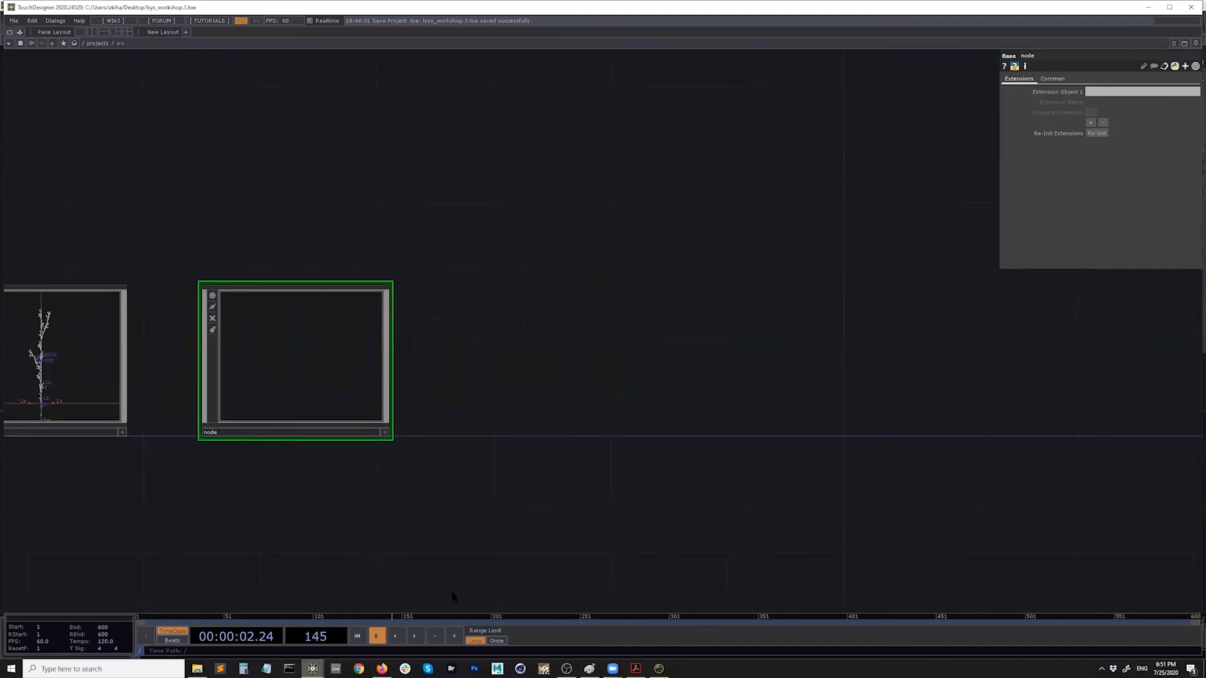
pyautogui.click(415, 636)
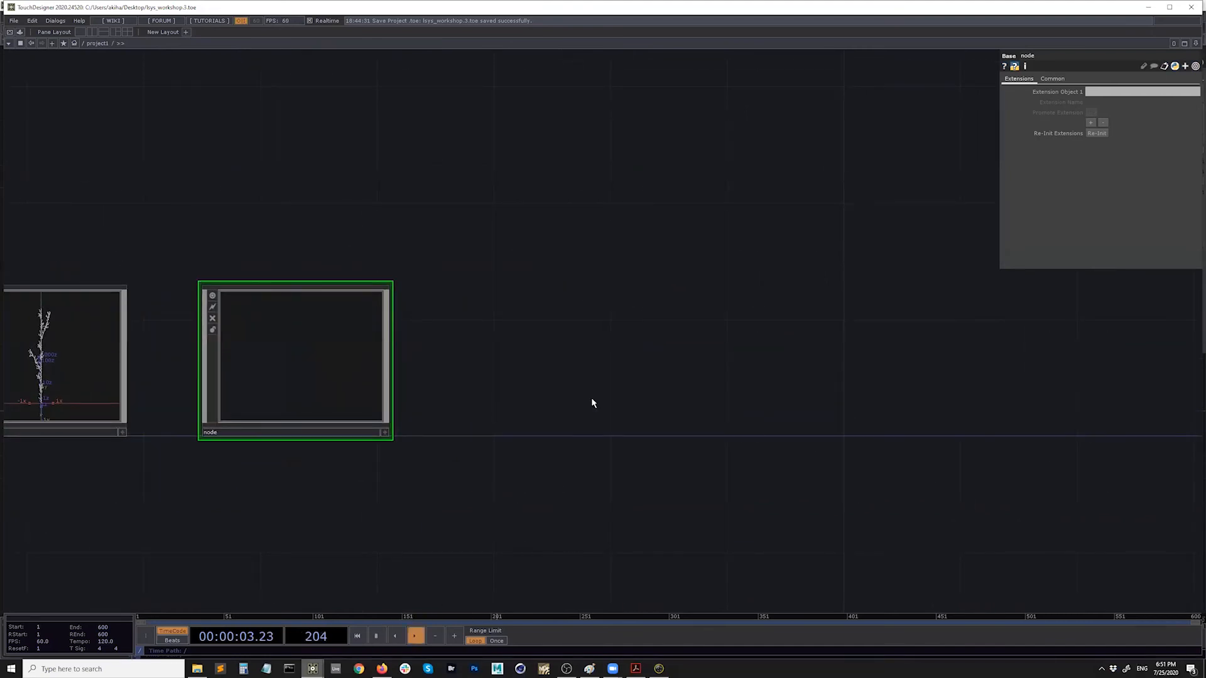
# Add a Base component beside the node component in project1
pyautogui.press('Tab')
pyautogui.write('base')
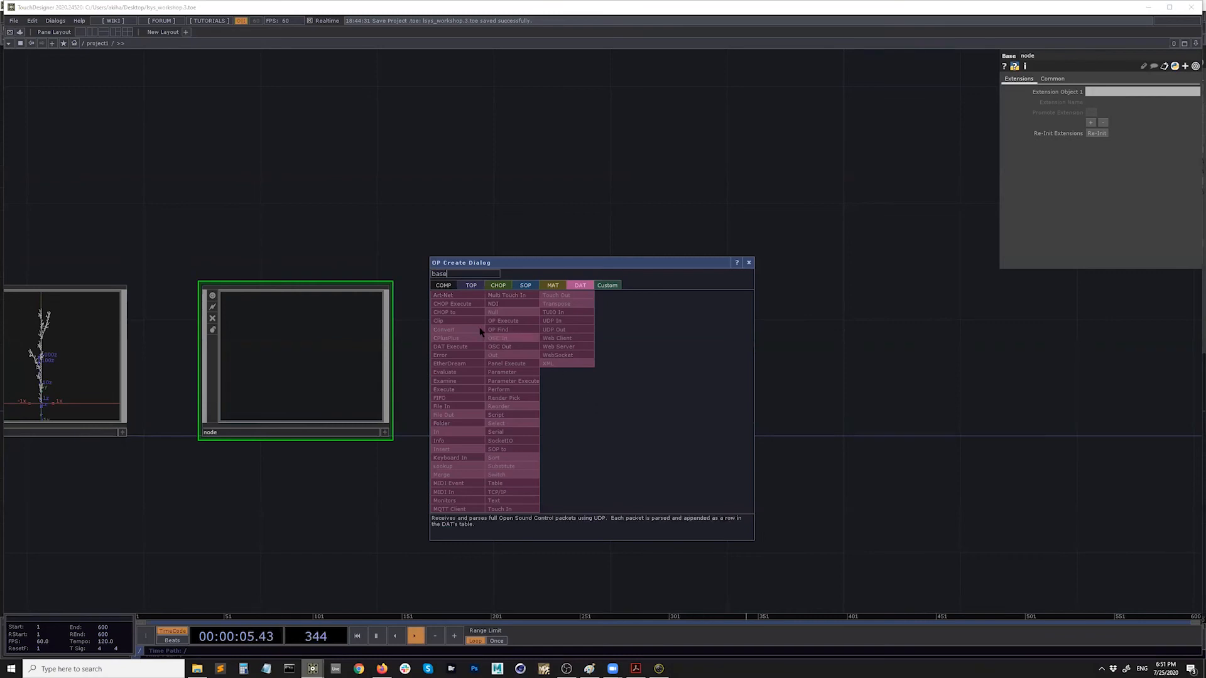
pyautogui.click(446, 285)
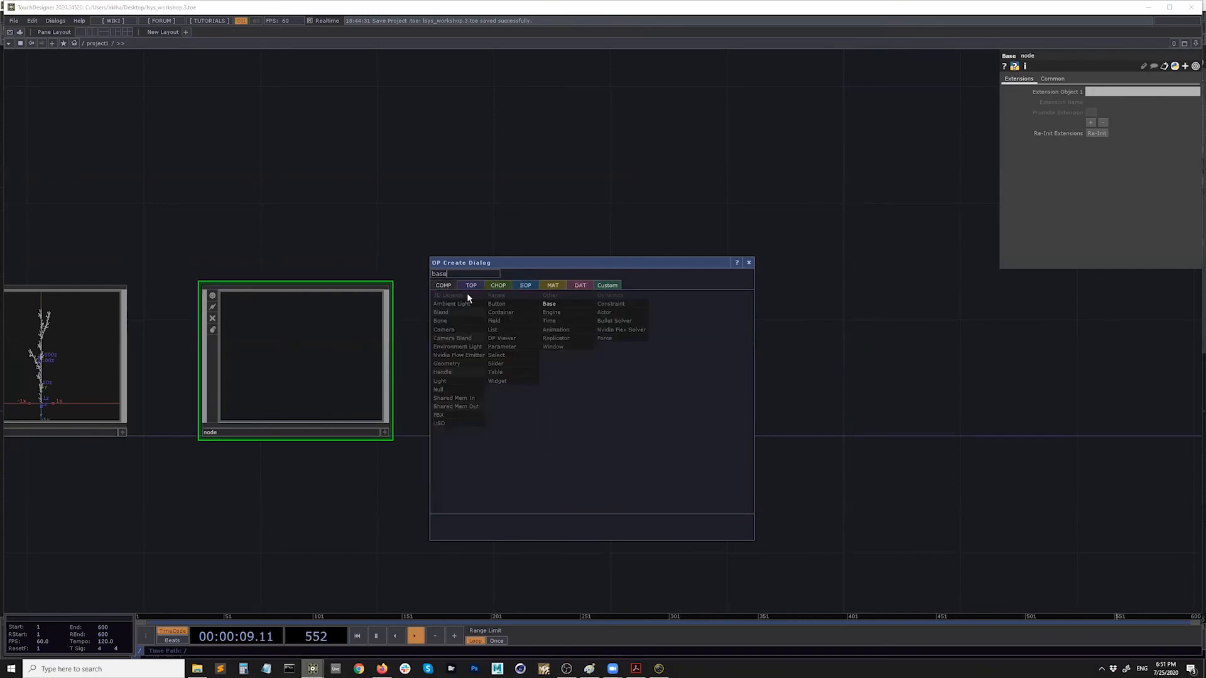
pyautogui.click(569, 307)
pyautogui.click(557, 360)
pyautogui.press('h')
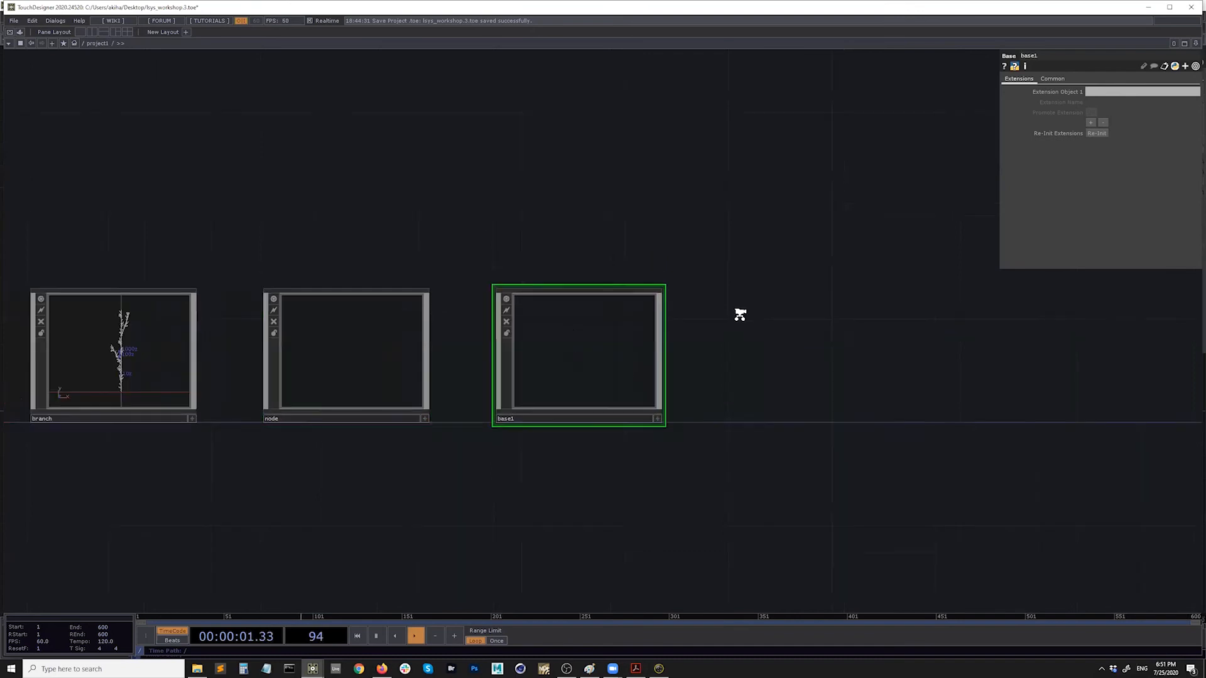
# Rename the new Base component leaf
pyautogui.scroll(-4, 740, 315)
pyautogui.scroll(6, 689, 328)
pyautogui.click(528, 444)
pyautogui.write('lea')
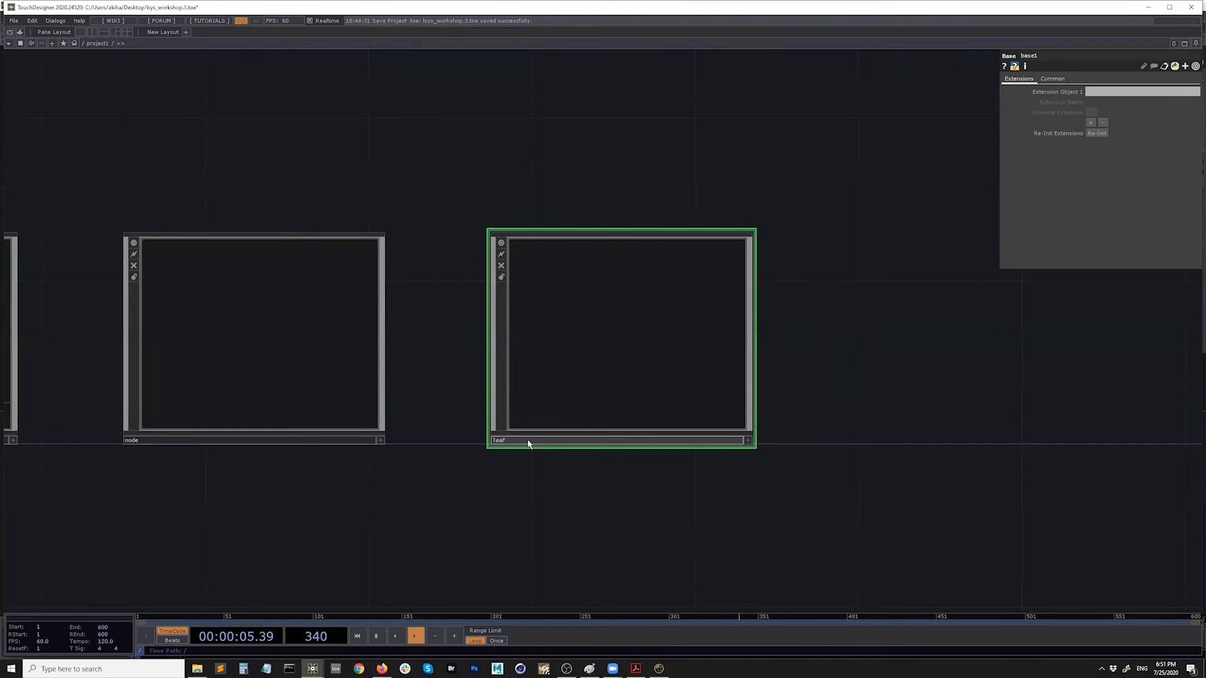
pyautogui.write('f')
pyautogui.press('Return')
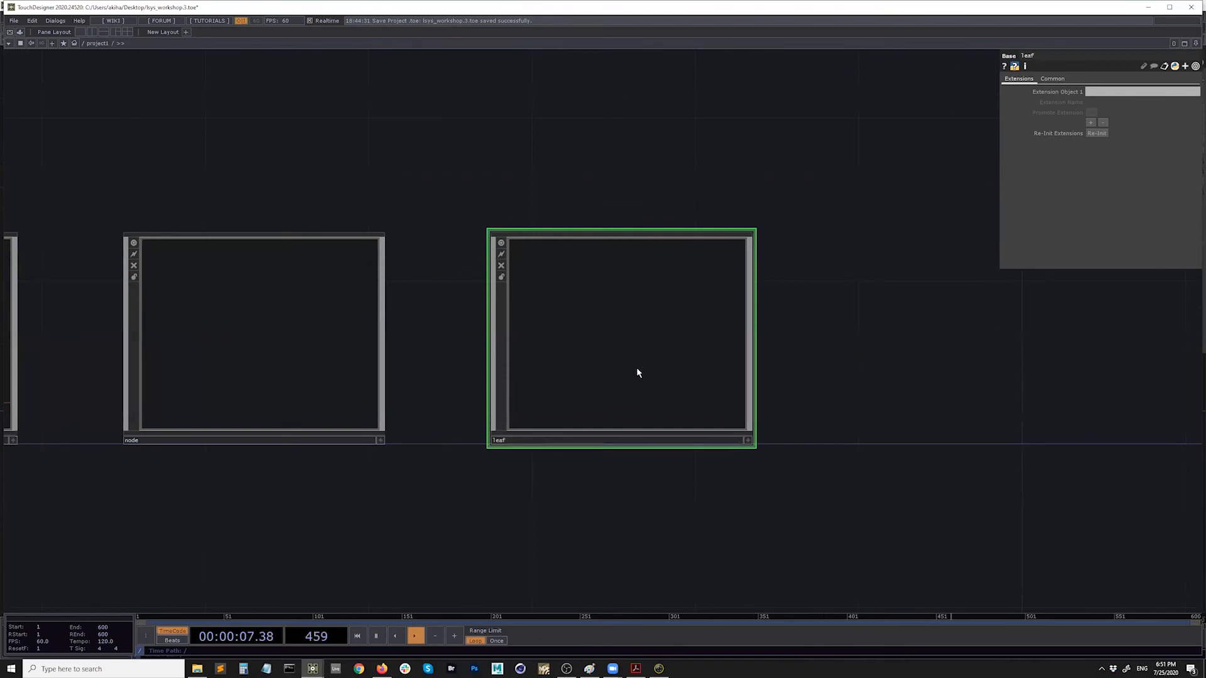
# Enter the new leaf component and add a Line SOP in its empty network
pyautogui.press('i')
pyautogui.moveTo(528, 320); pyautogui.dragTo(322, 339)
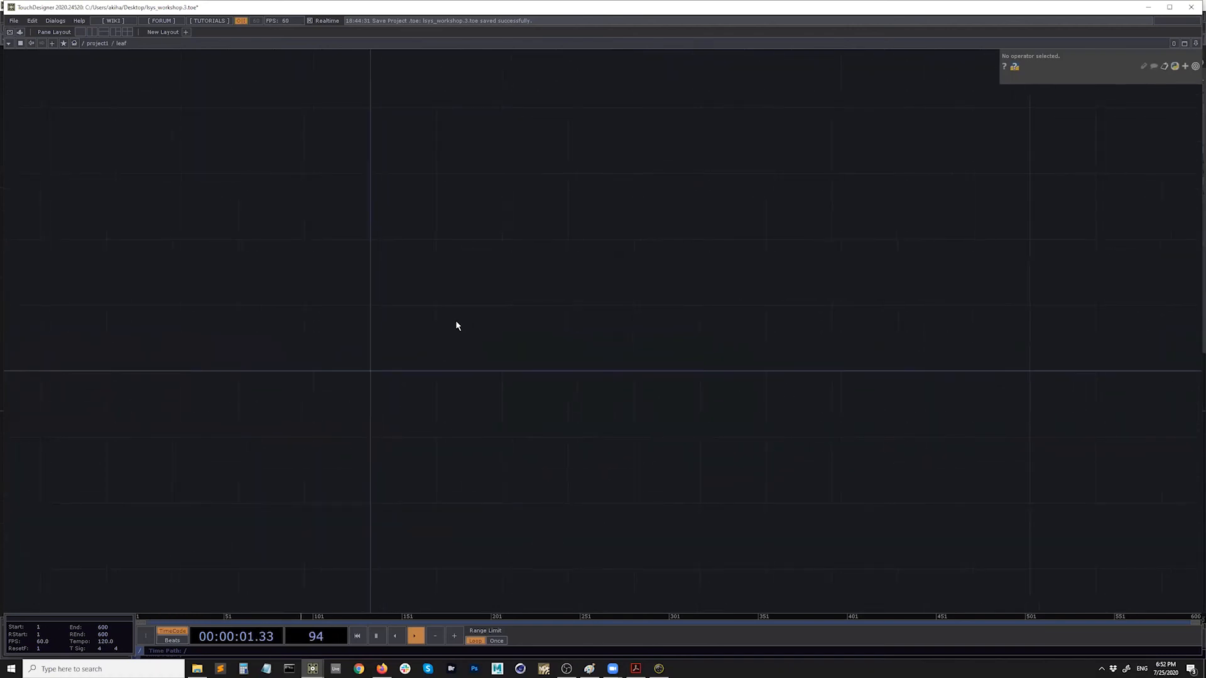
pyautogui.press('Tab')
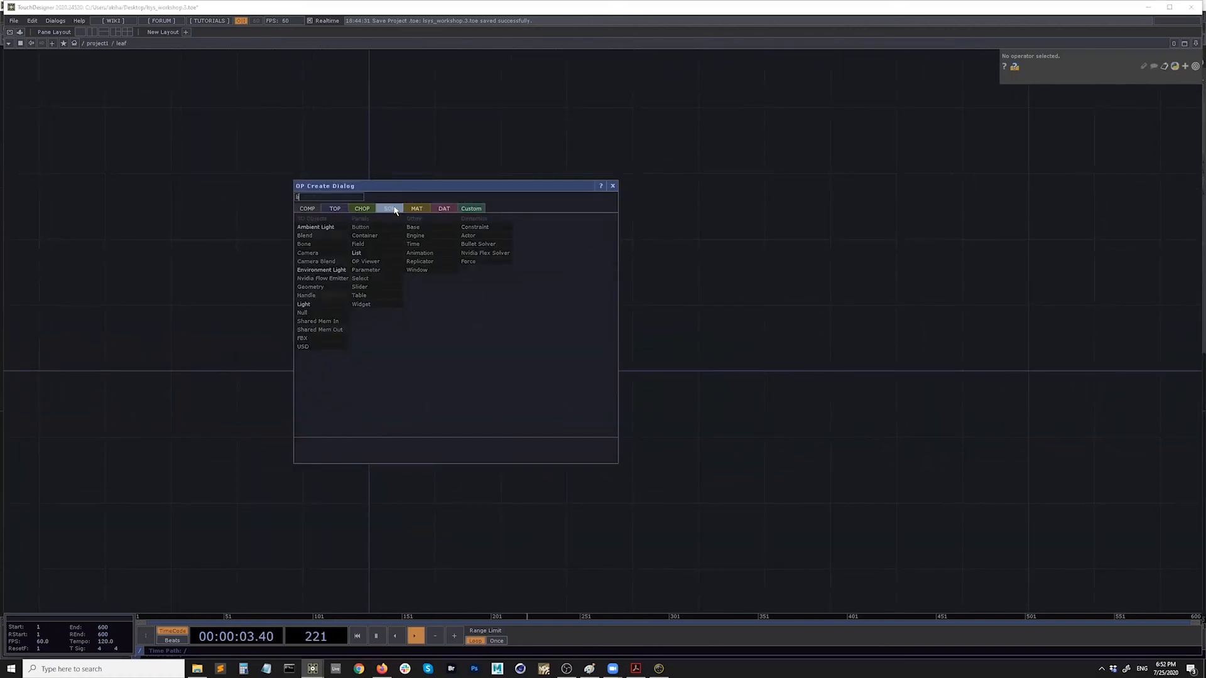
pyautogui.write('l')
pyautogui.click(371, 424)
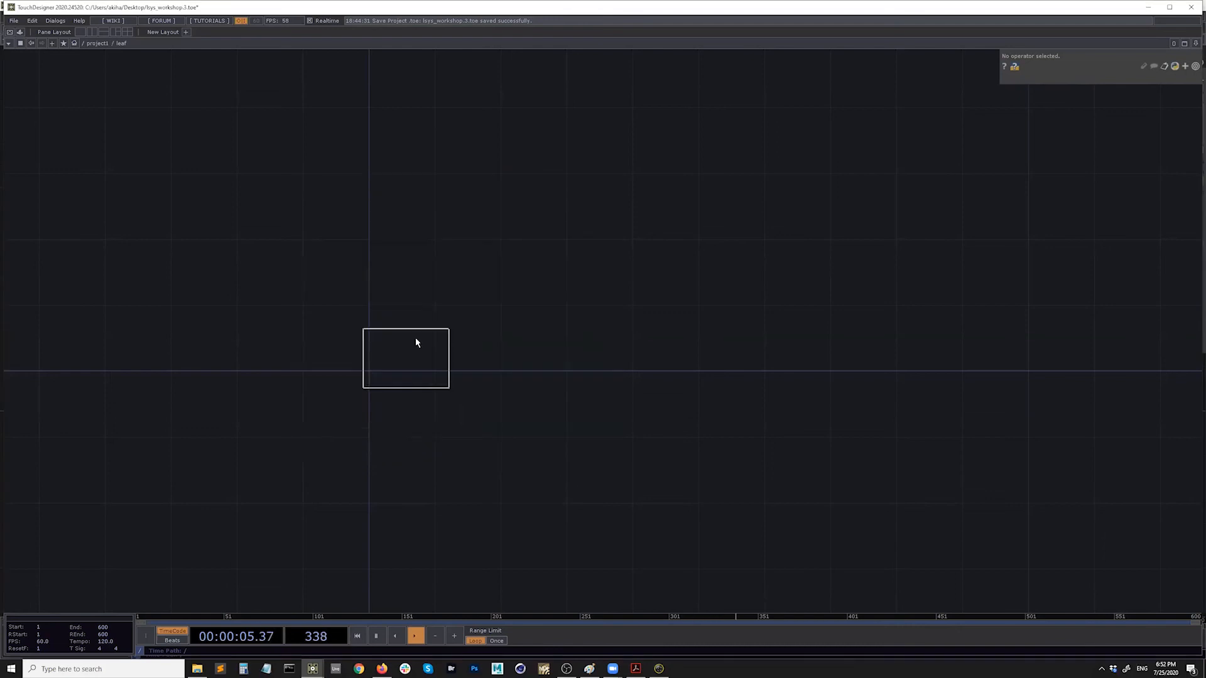
pyautogui.click(408, 340)
pyautogui.scroll(2, 408, 350)
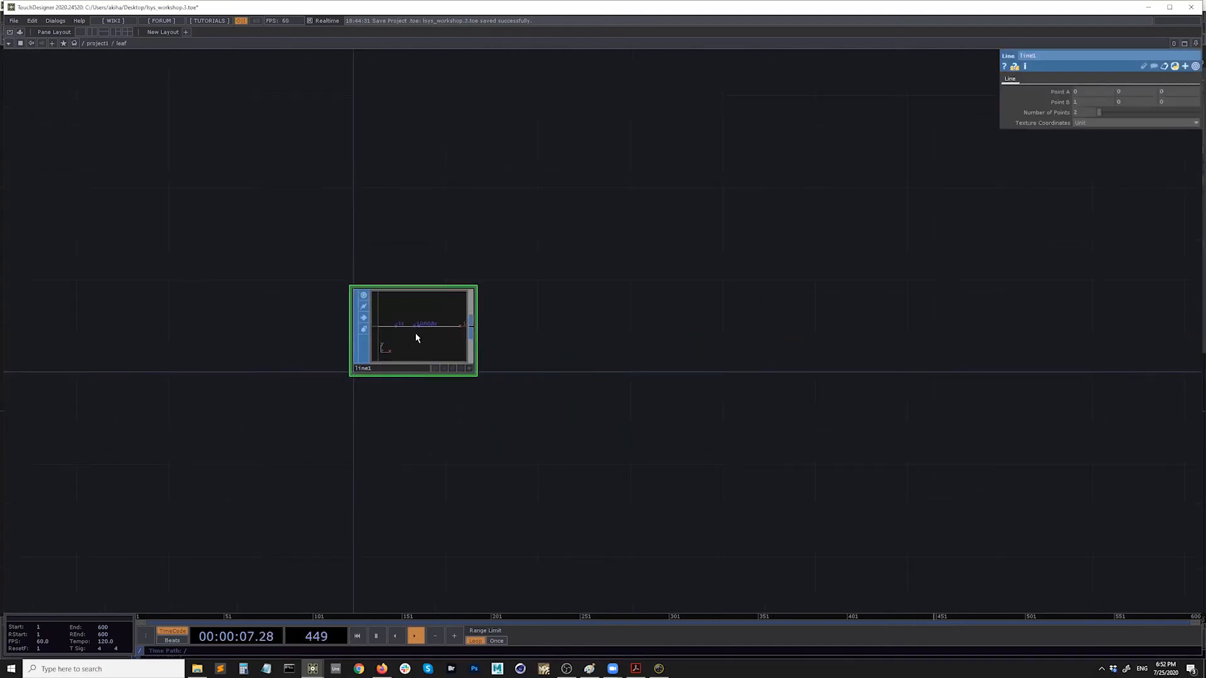
# Duplicate the line below the original and set the duplicate's Point B to 0, 1, 0 with 12 points
pyautogui.hotkey('ctrl', 'c')
pyautogui.hotkey('ctrl', 'v')
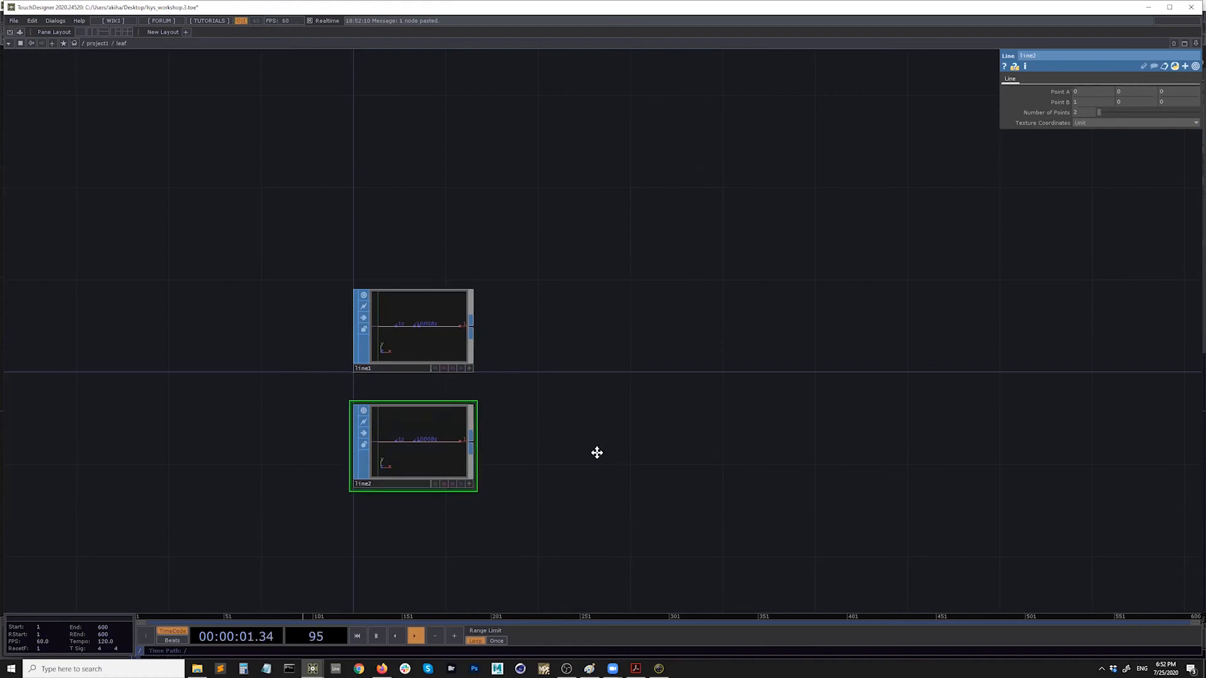
pyautogui.moveTo(596, 452); pyautogui.dragTo(568, 439)
pyautogui.scroll(2, 550, 478)
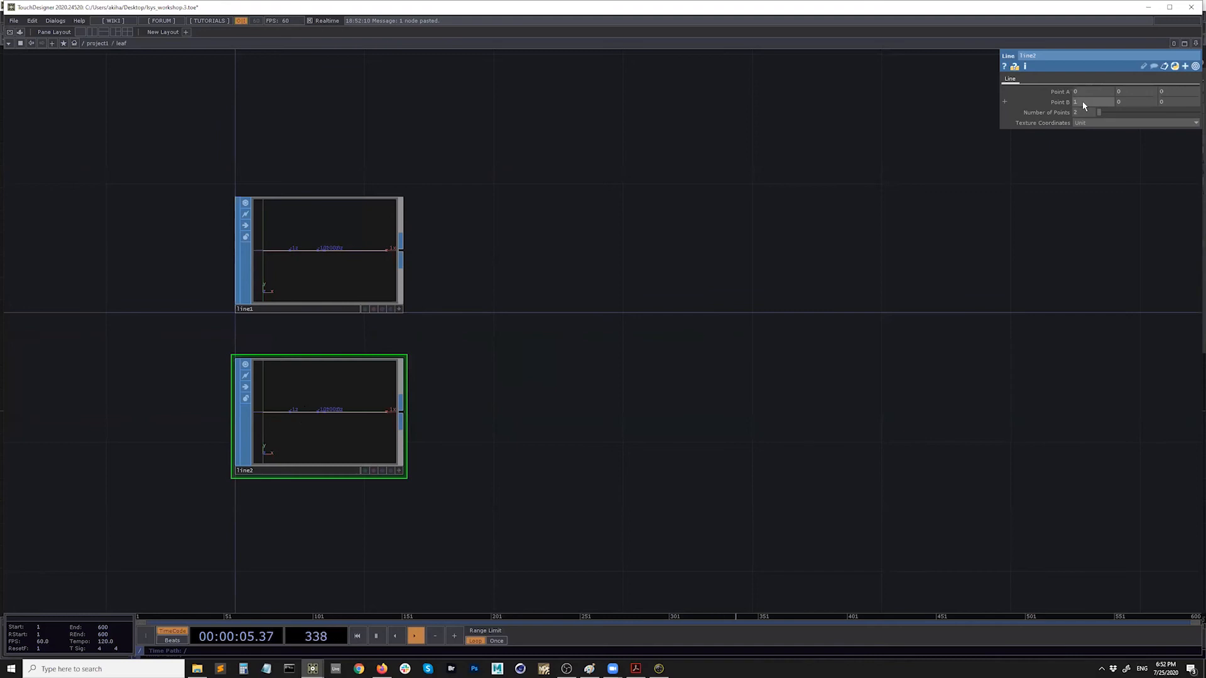
pyautogui.press('Tab')
pyautogui.write('1')
pyautogui.press('Return')
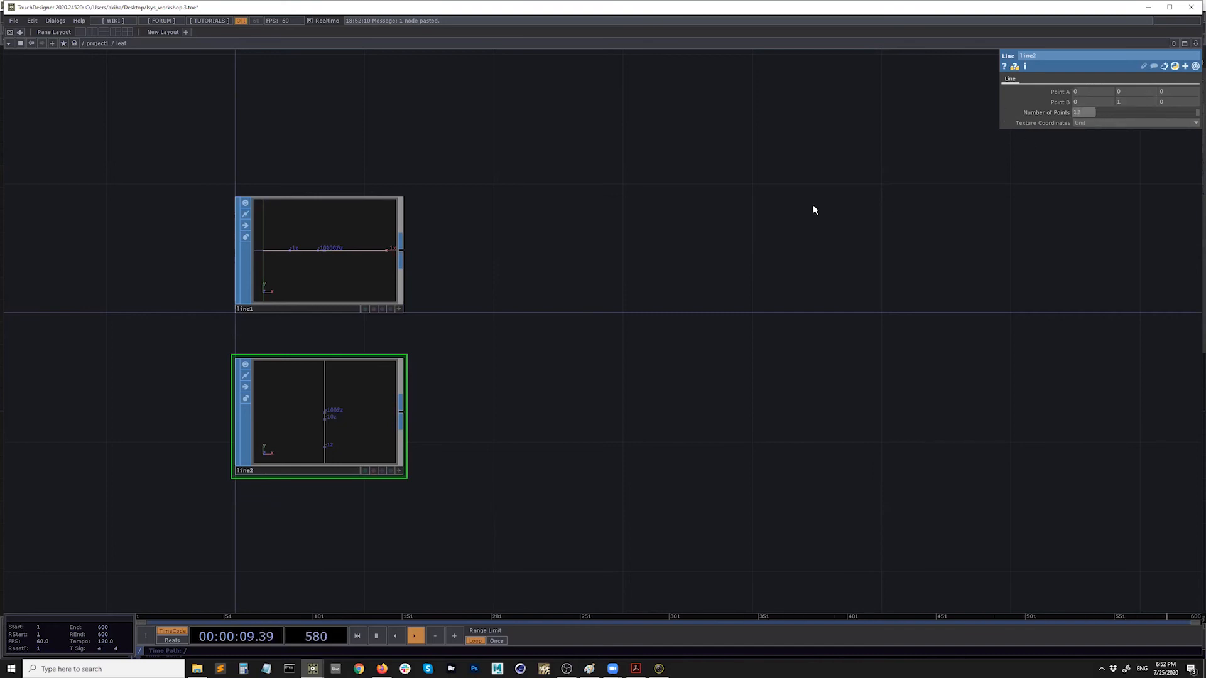
# Display point markers in the vertical line's viewer and frame the whole line there
pyautogui.click(399, 472)
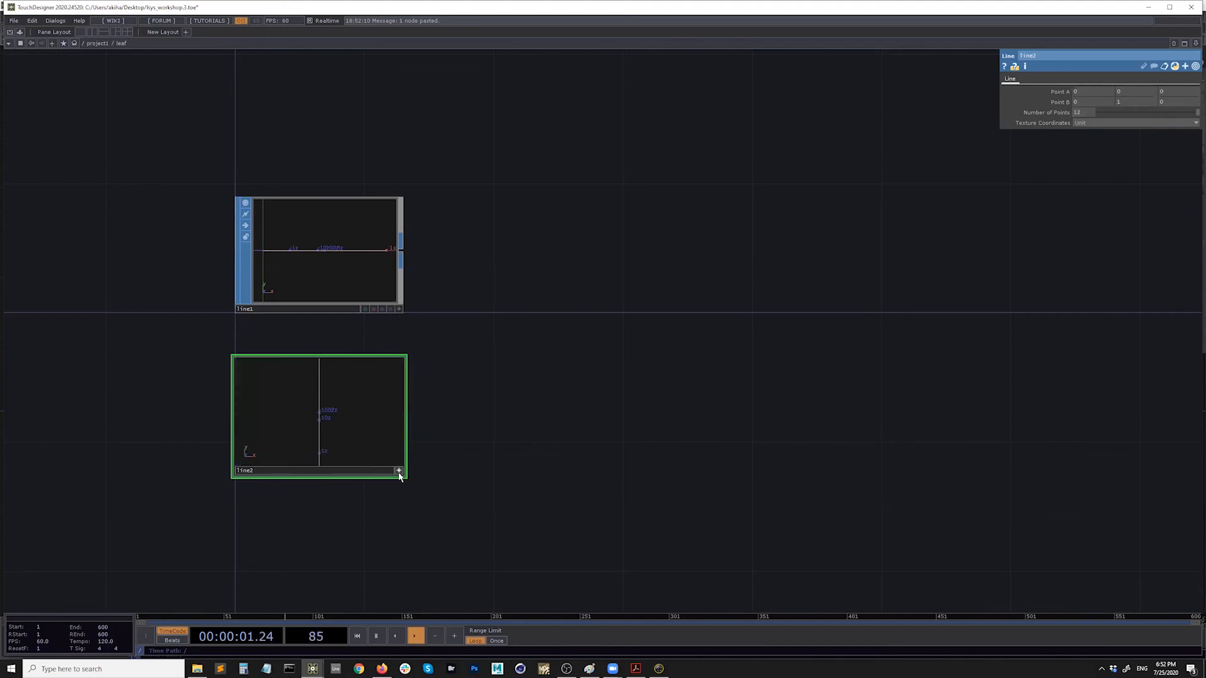
pyautogui.press('d')
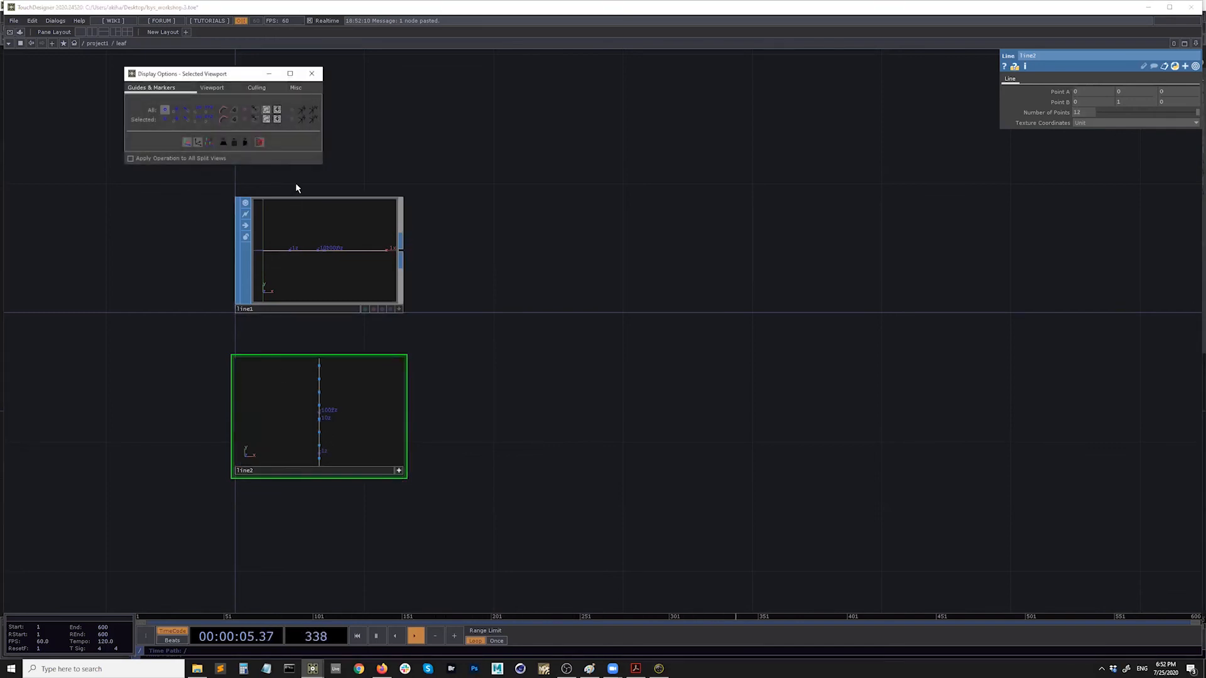
pyautogui.click(339, 417)
pyautogui.press('h')
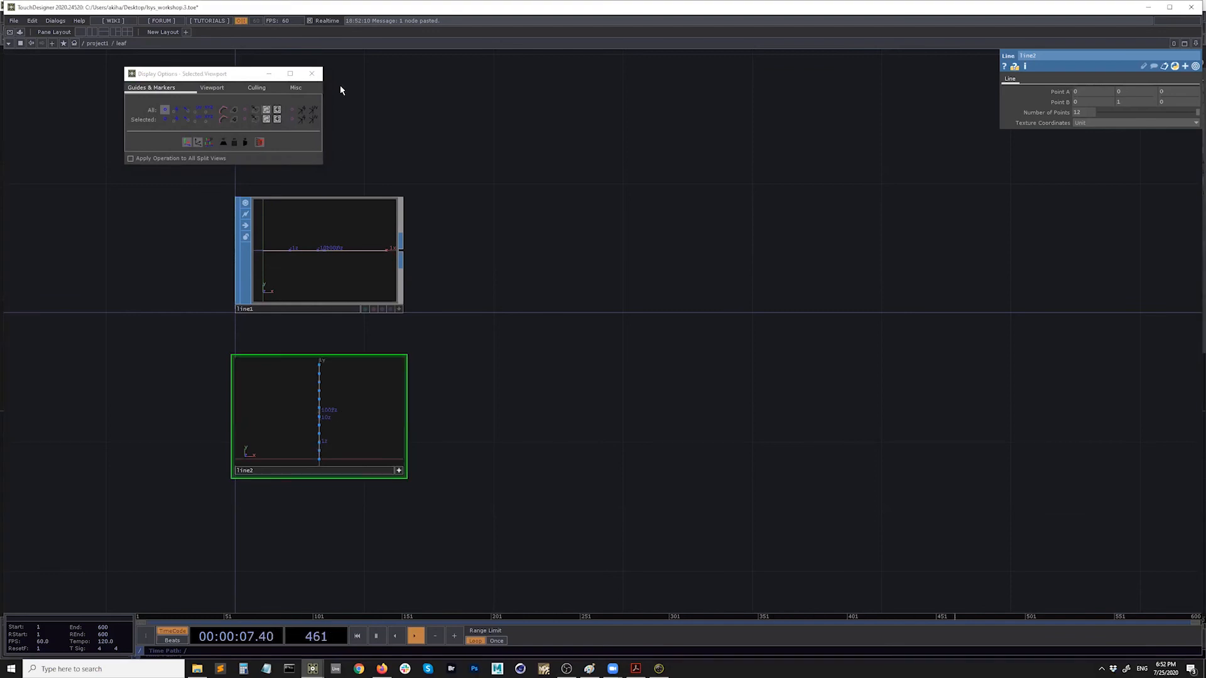
pyautogui.click(312, 74)
pyautogui.moveTo(435, 299); pyautogui.dragTo(452, 334, button='middle')
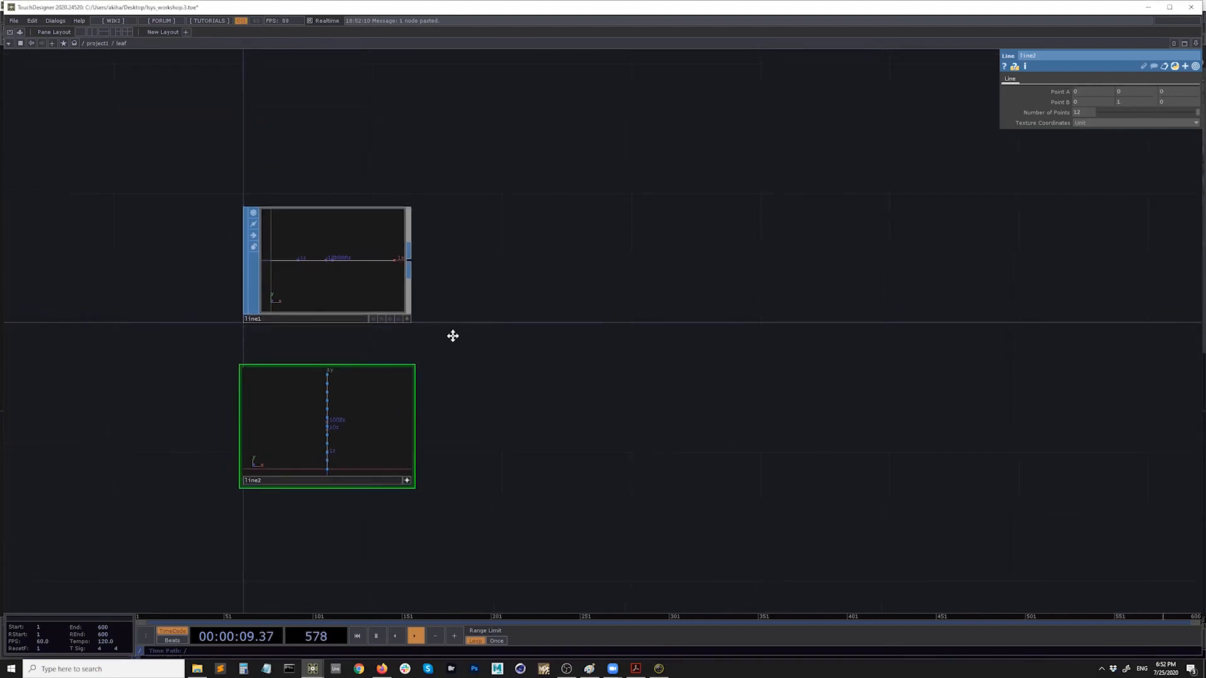
pyautogui.click(411, 484)
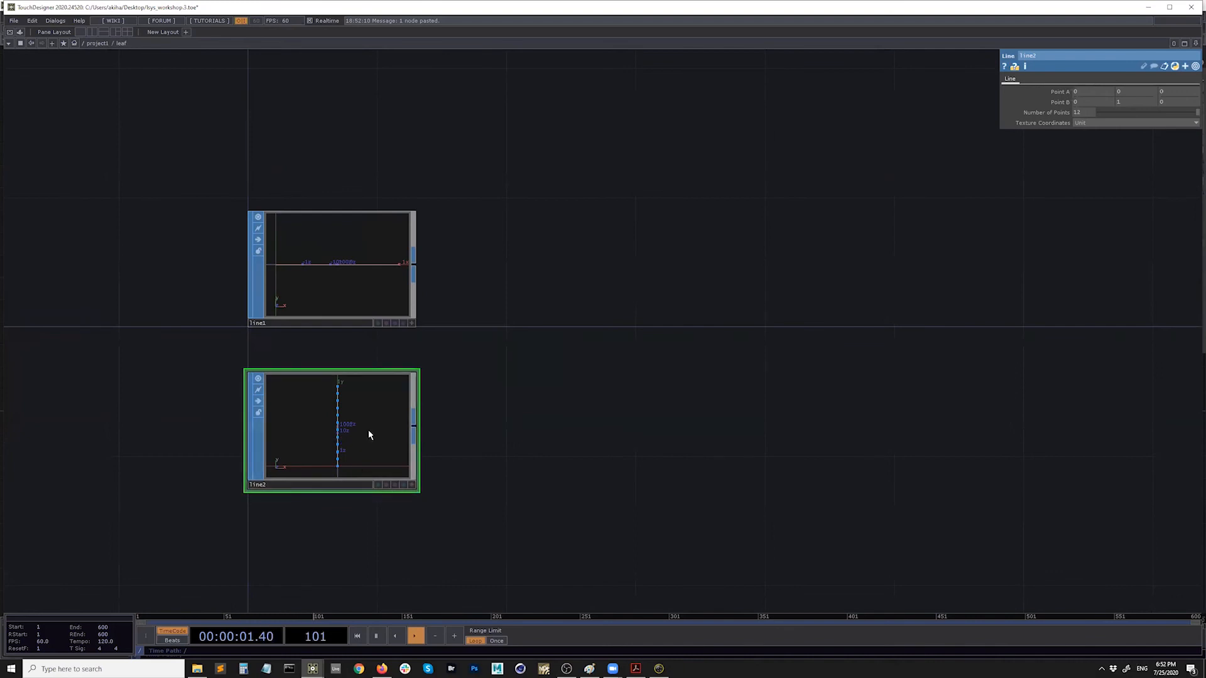
# Add a Copy SOP fed by the horizontal line and connect the vertical line as its template input
pyautogui.click(415, 271)
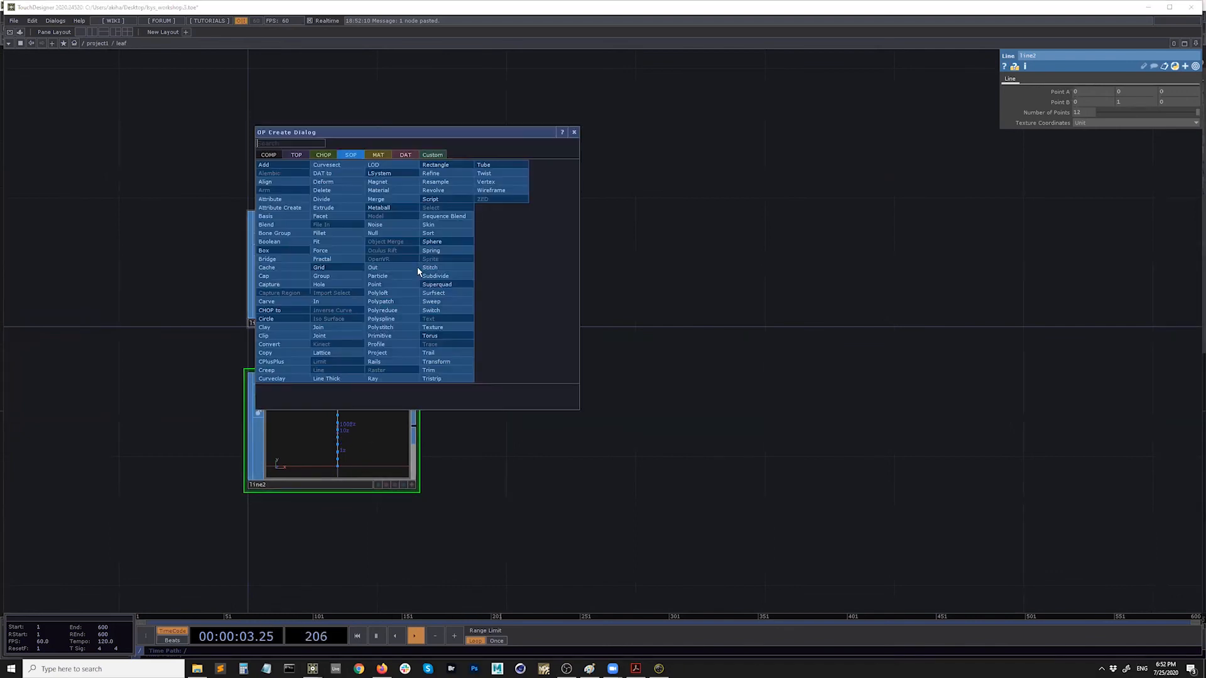
pyautogui.write('copy')
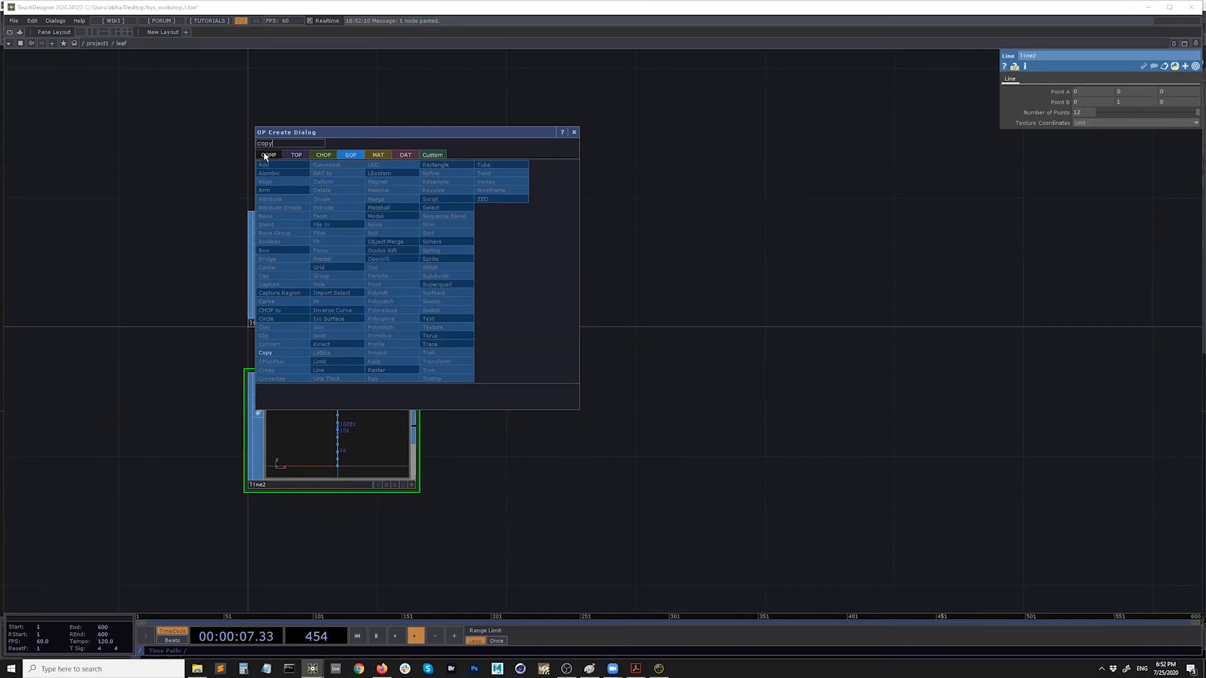
pyautogui.click(282, 353)
pyautogui.click(544, 361)
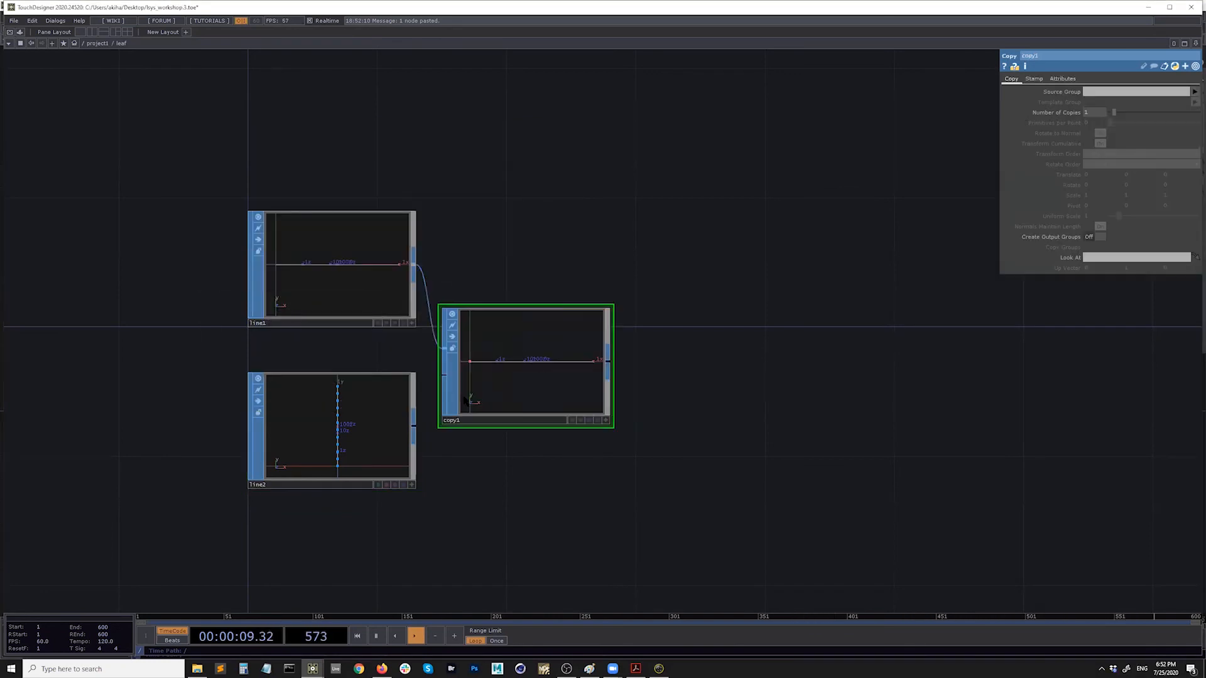
pyautogui.moveTo(415, 424); pyautogui.dragTo(445, 377)
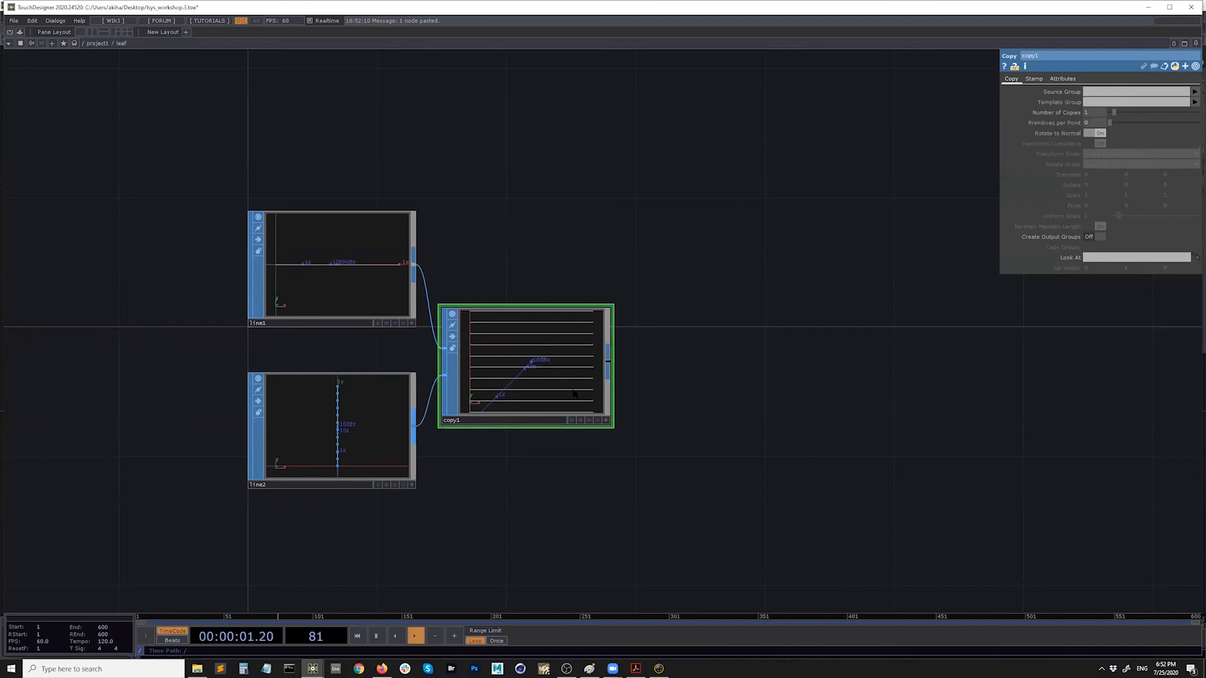
# Move the Copy operator slightly away from the lines and frame the copied lines in its viewer
pyautogui.moveTo(573, 393); pyautogui.dragTo(605, 392)
pyautogui.press('h')
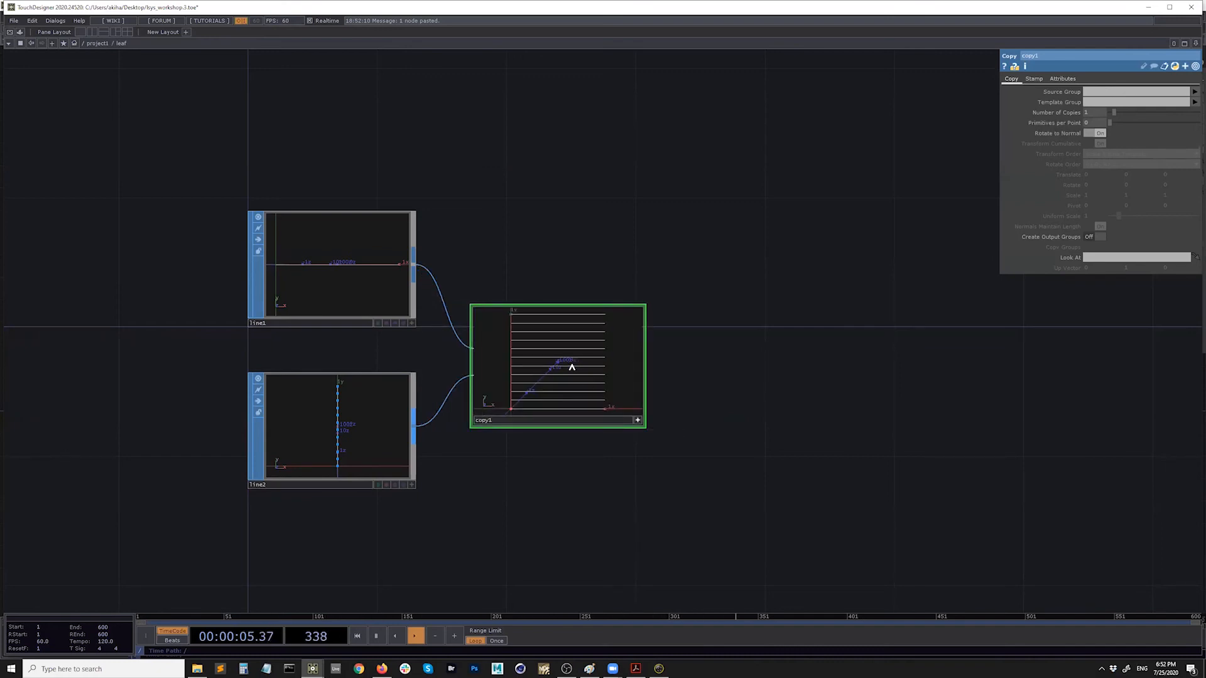
pyautogui.click(637, 420)
pyautogui.moveTo(529, 492); pyautogui.dragTo(514, 500)
pyautogui.scroll(3, 459, 481)
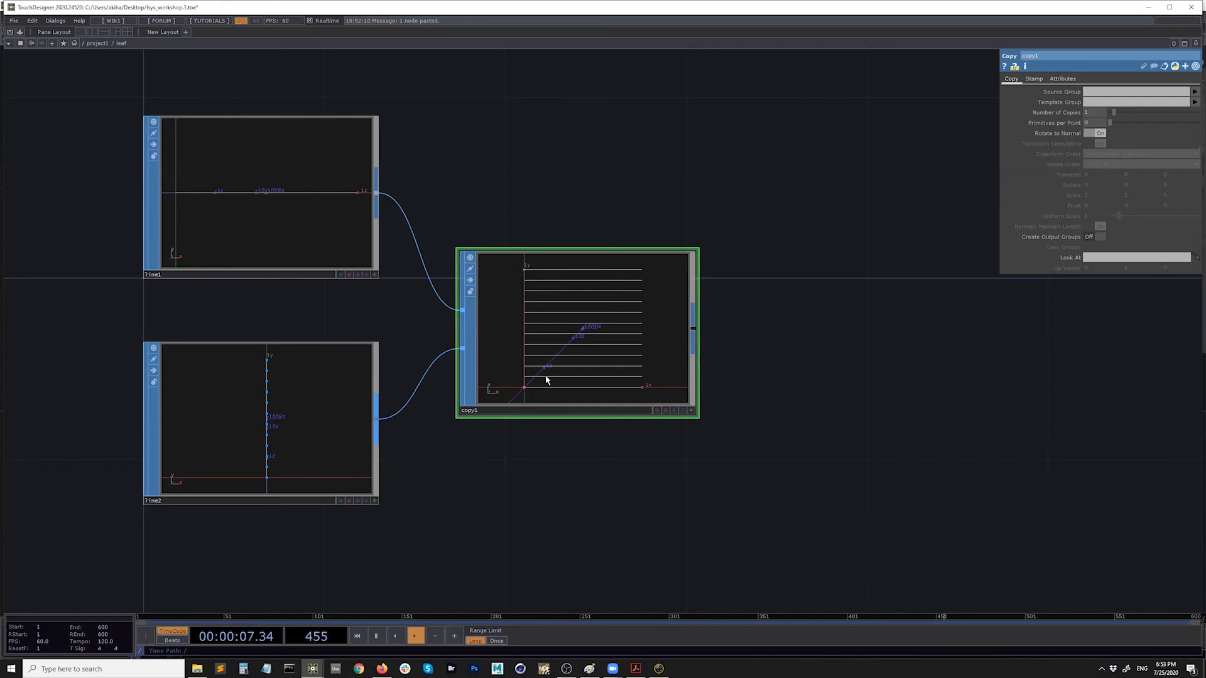
# Examine the Point B parameter of the horizontal line that feeds the Copy operator
pyautogui.moveTo(521, 212); pyautogui.dragTo(611, 312)
pyautogui.scroll(-1, 489, 316)
pyautogui.click(444, 295)
pyautogui.scroll(-1, 444, 295)
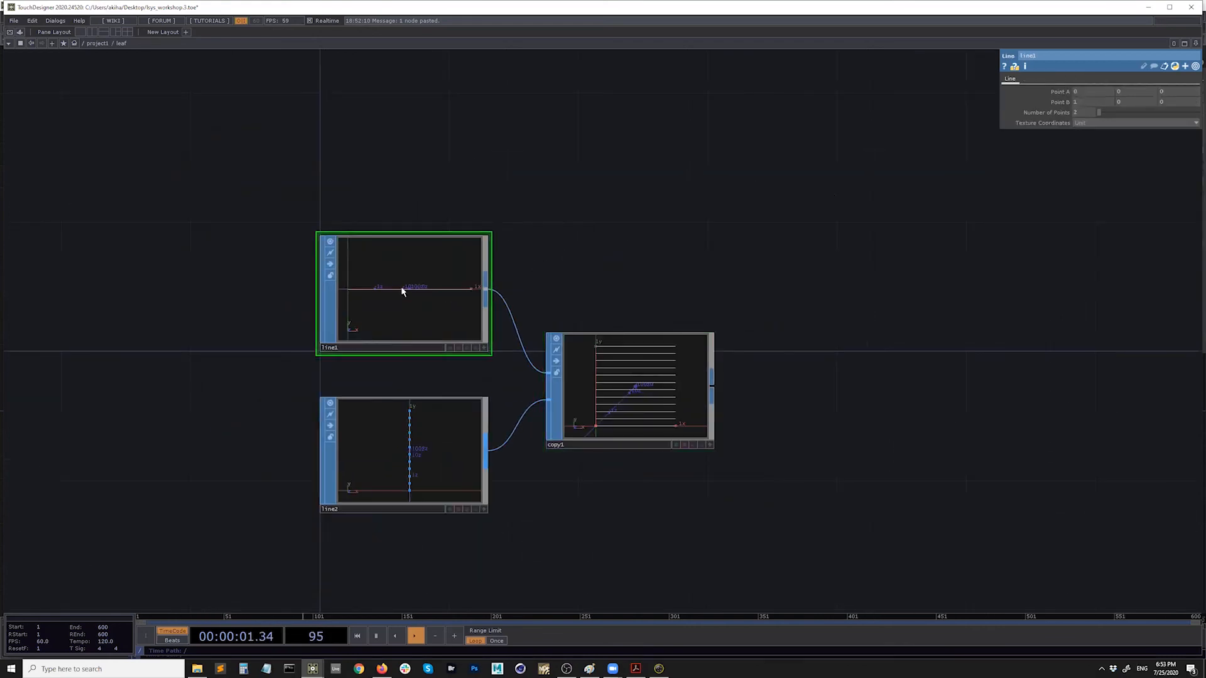
pyautogui.moveTo(1096, 102)
pyautogui.mouseDown(button='middle')
pyautogui.moveTo(1061, 101)
pyautogui.moveTo(1097, 105)
pyautogui.mouseUp(button='middle')
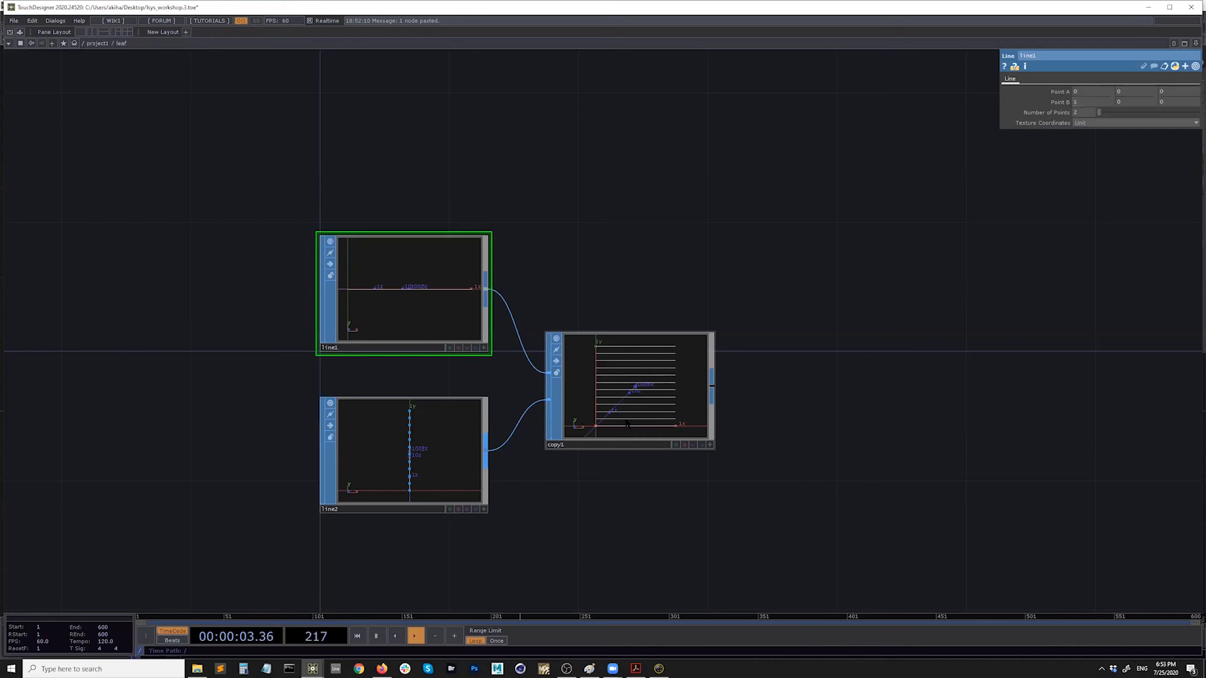
# Enable Stamp Inputs on the Copy operator and name its first stamp parameter index
pyautogui.click(628, 428)
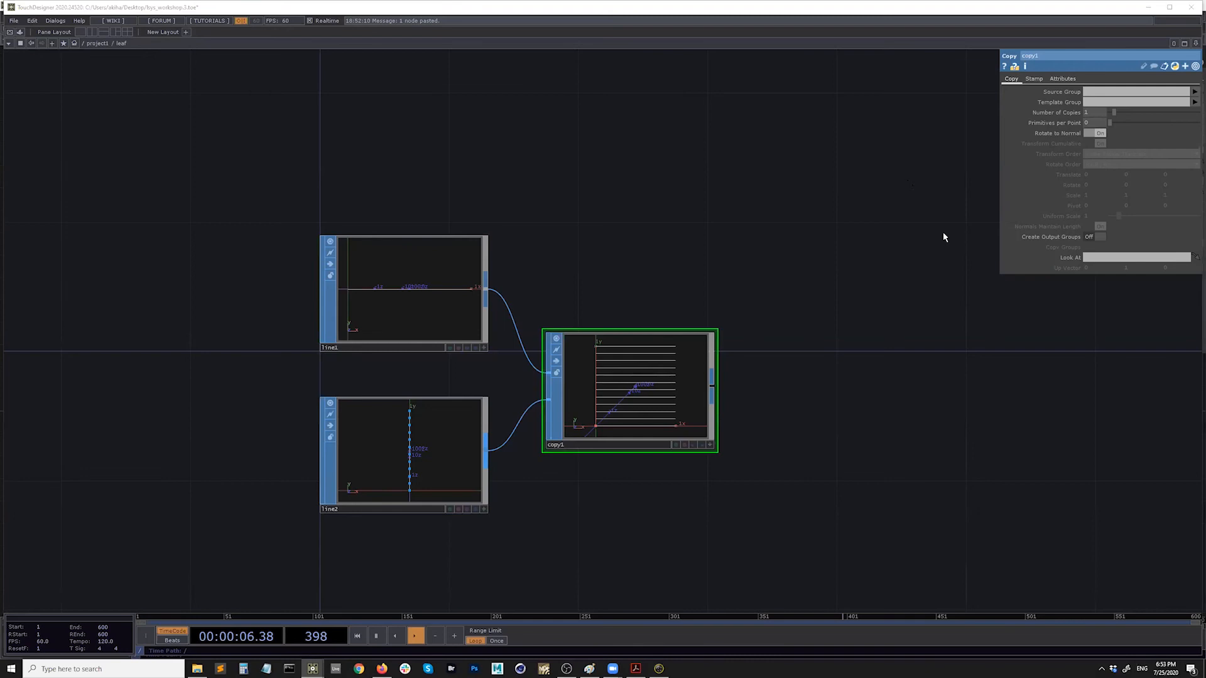
pyautogui.click(1035, 79)
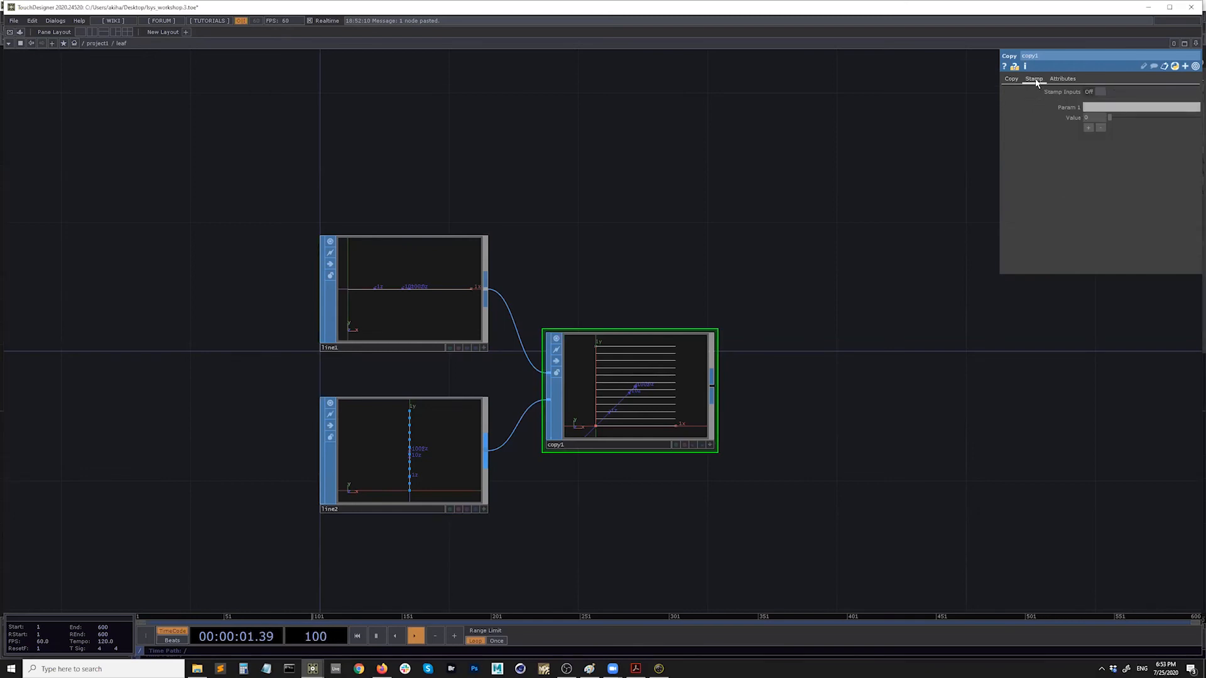
pyautogui.click(1091, 92)
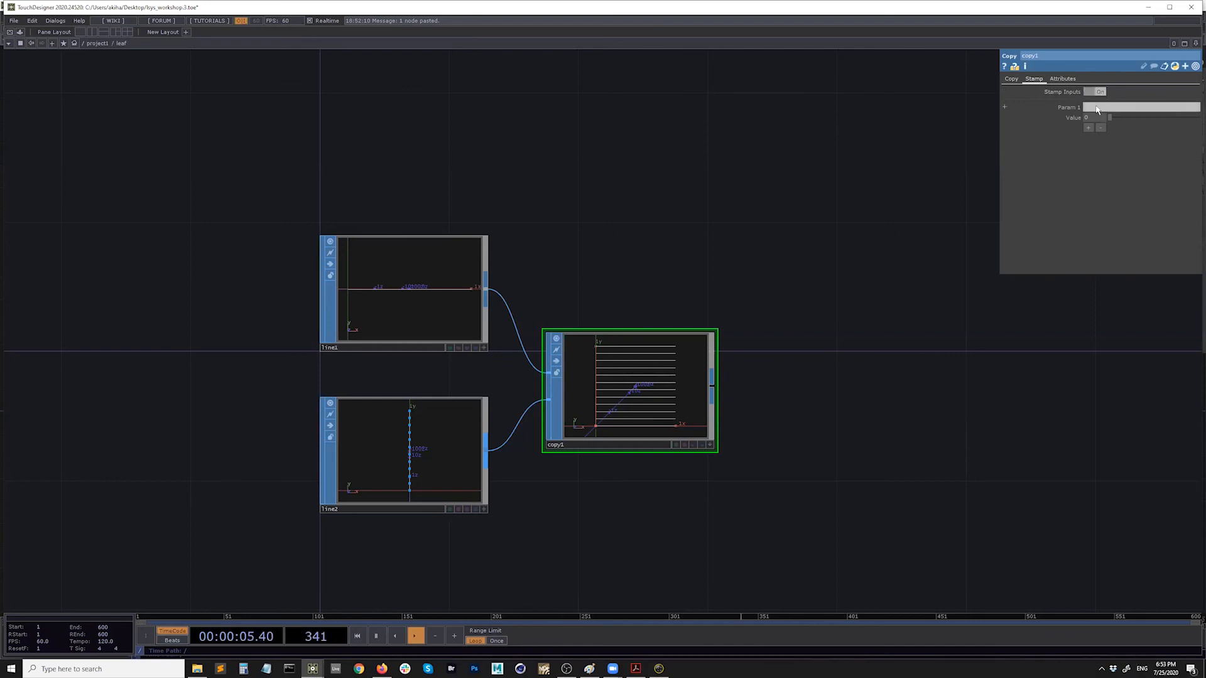
pyautogui.click(1098, 107)
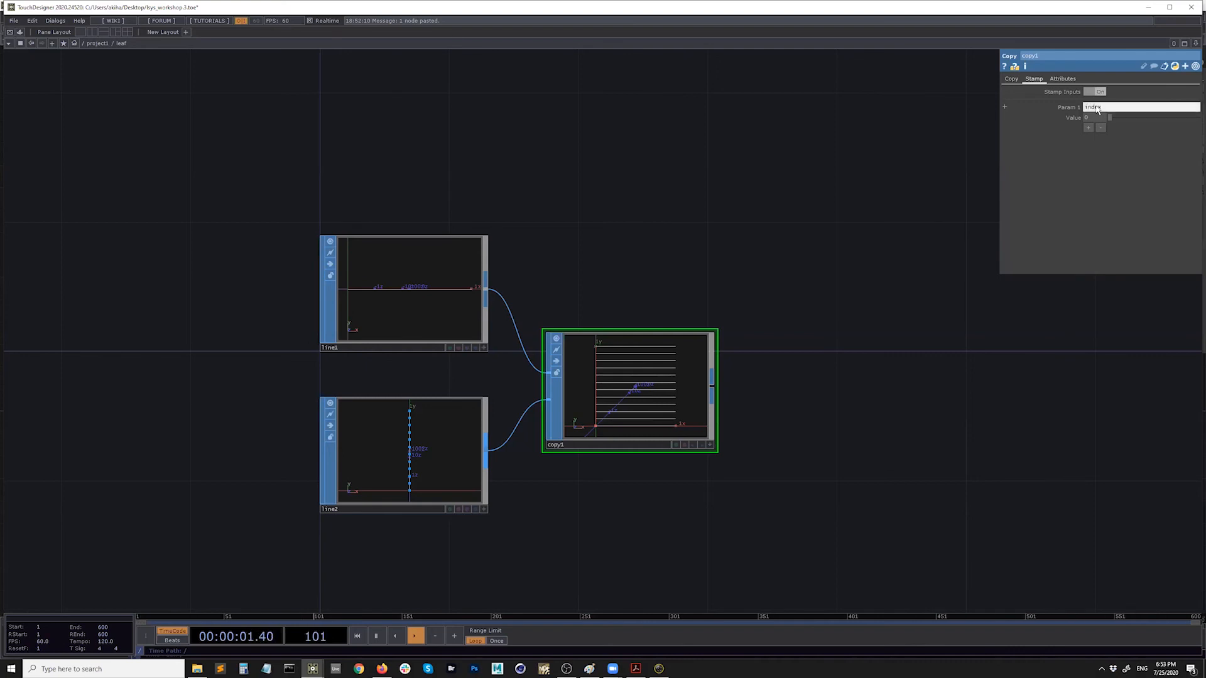
# Switch the index stamp value to expression mode and enter me.indexPoint in the widened parameter area
pyautogui.click(1078, 120)
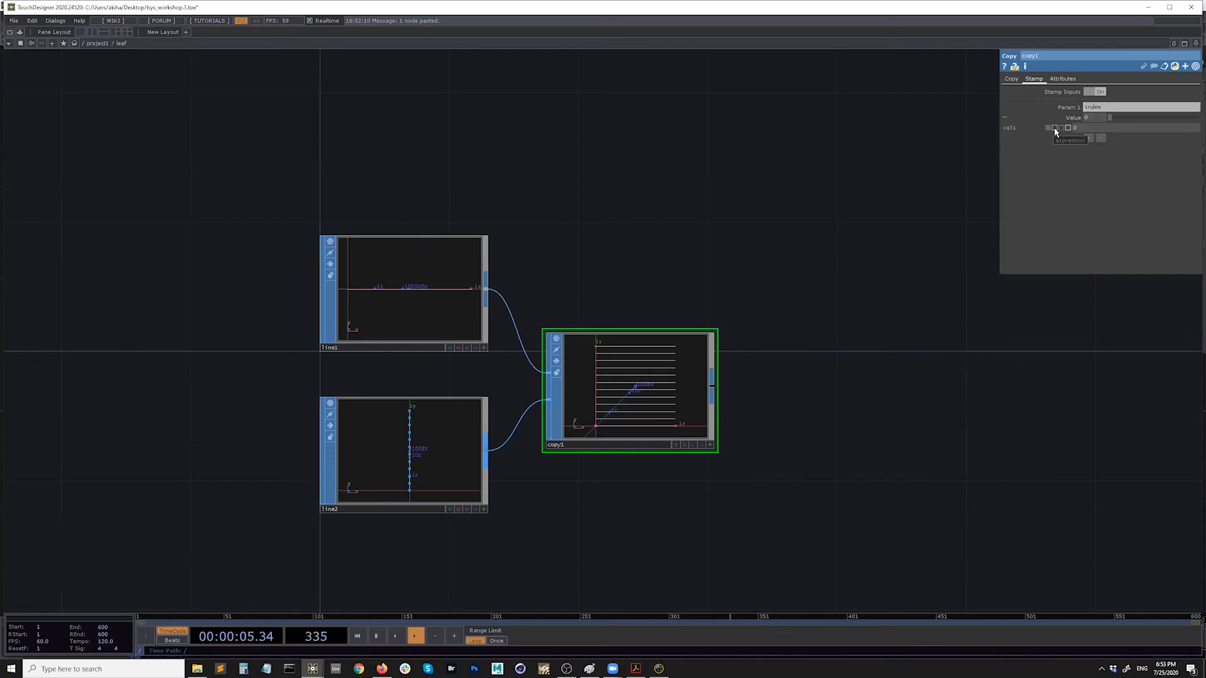
pyautogui.click(1054, 129)
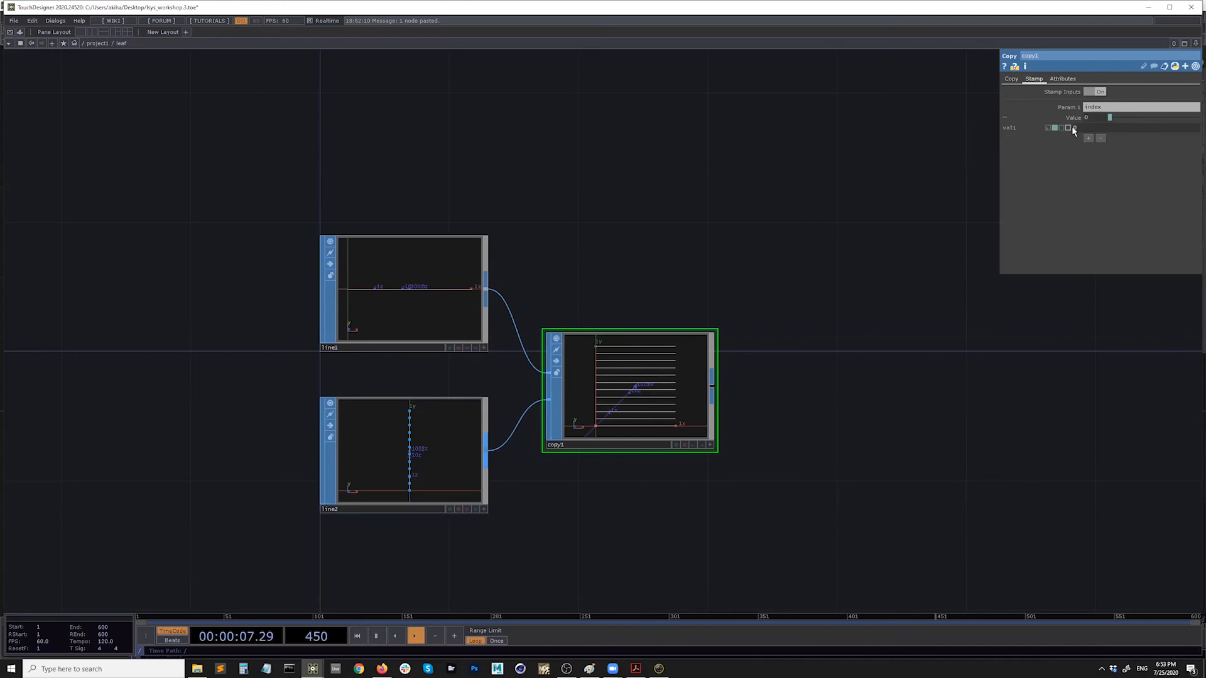
pyautogui.moveTo(1000, 192); pyautogui.dragTo(862, 189)
pyautogui.click(917, 128)
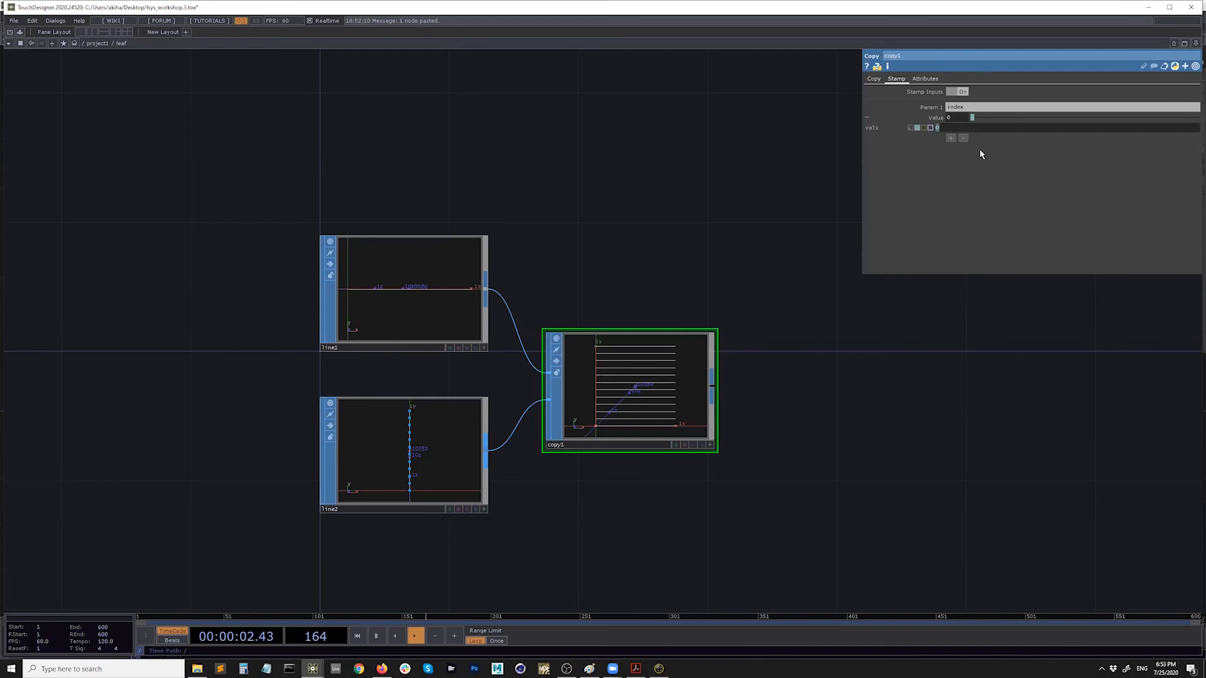
pyautogui.write('me.indexPoint')
pyautogui.press('Return')
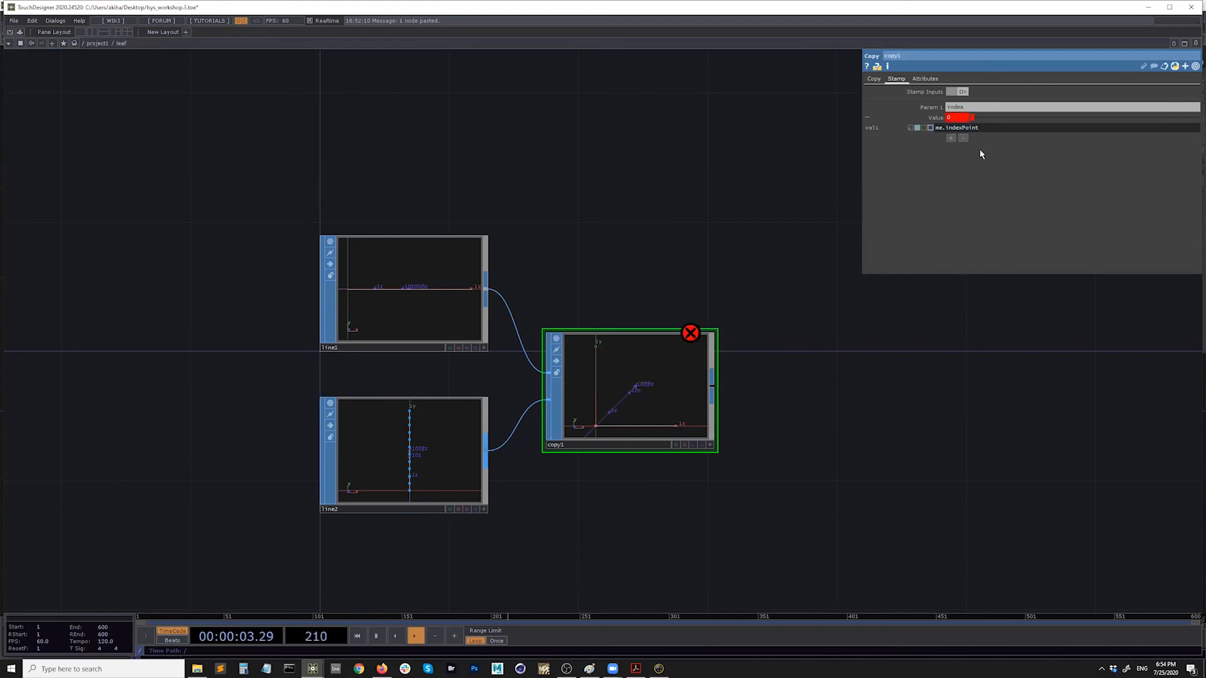
# Switch to the finished workshop project and examine the index stamp expression on copy1 in its leaf network
pyautogui.moveTo(312, 669)
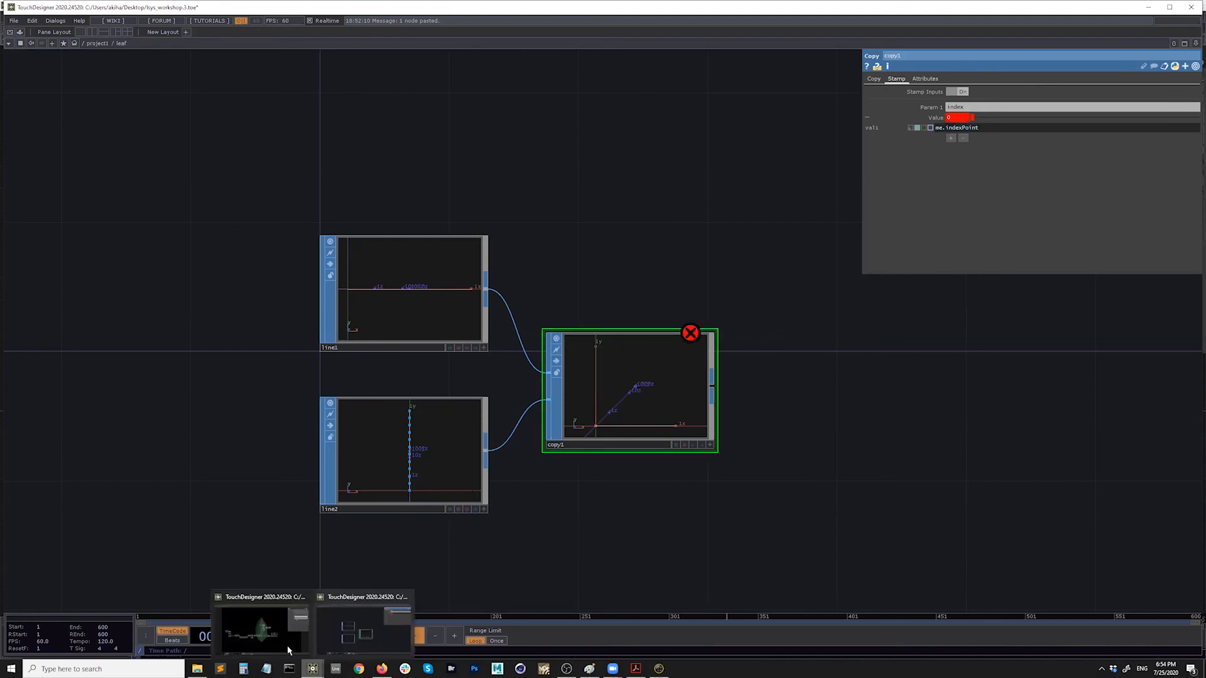
pyautogui.click(284, 637)
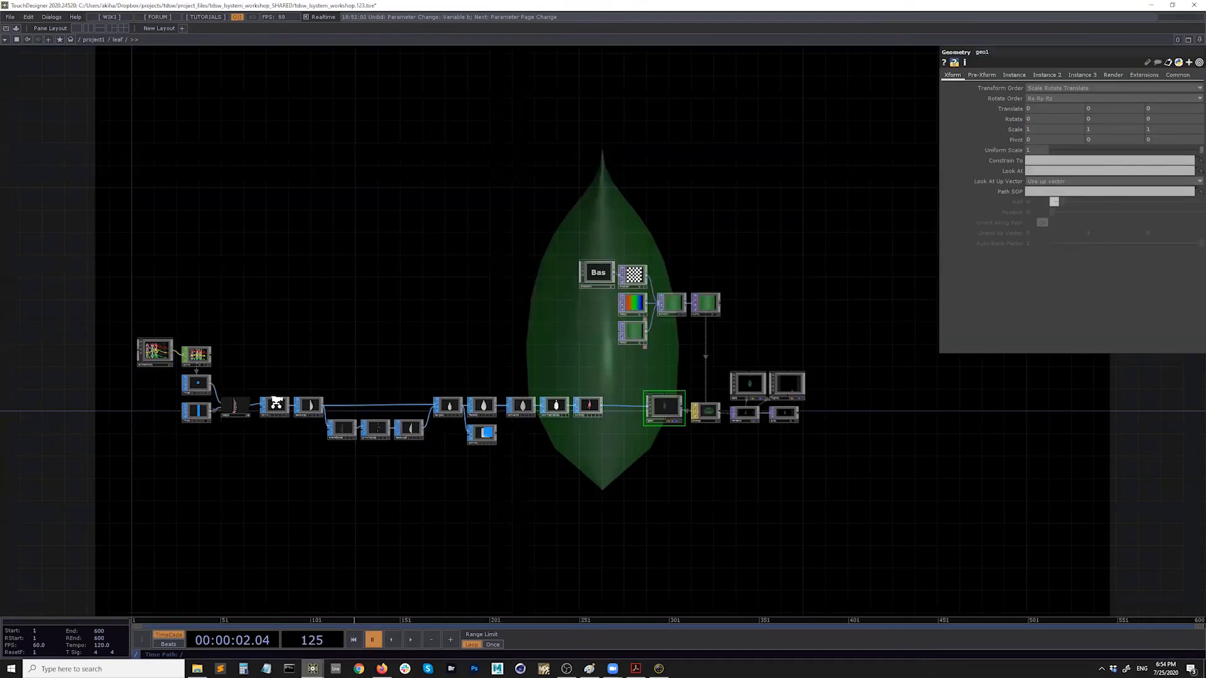
pyautogui.scroll(2, 285, 432)
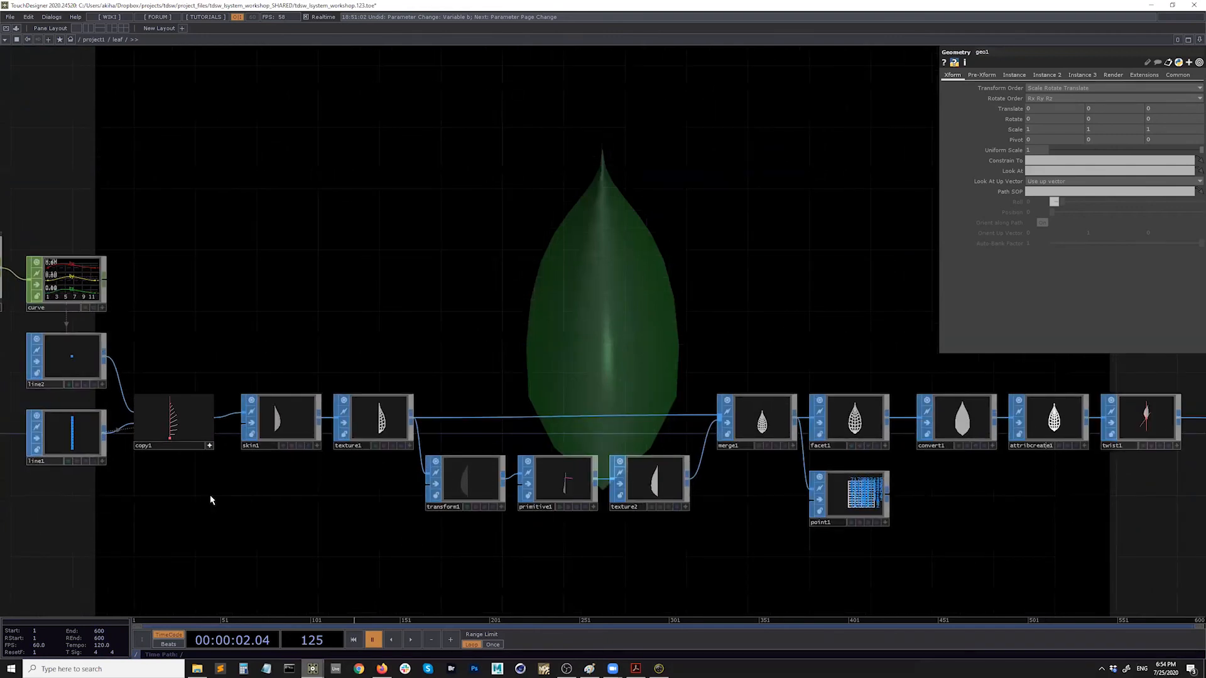
pyautogui.moveTo(224, 446); pyautogui.dragTo(362, 430)
pyautogui.click(354, 429)
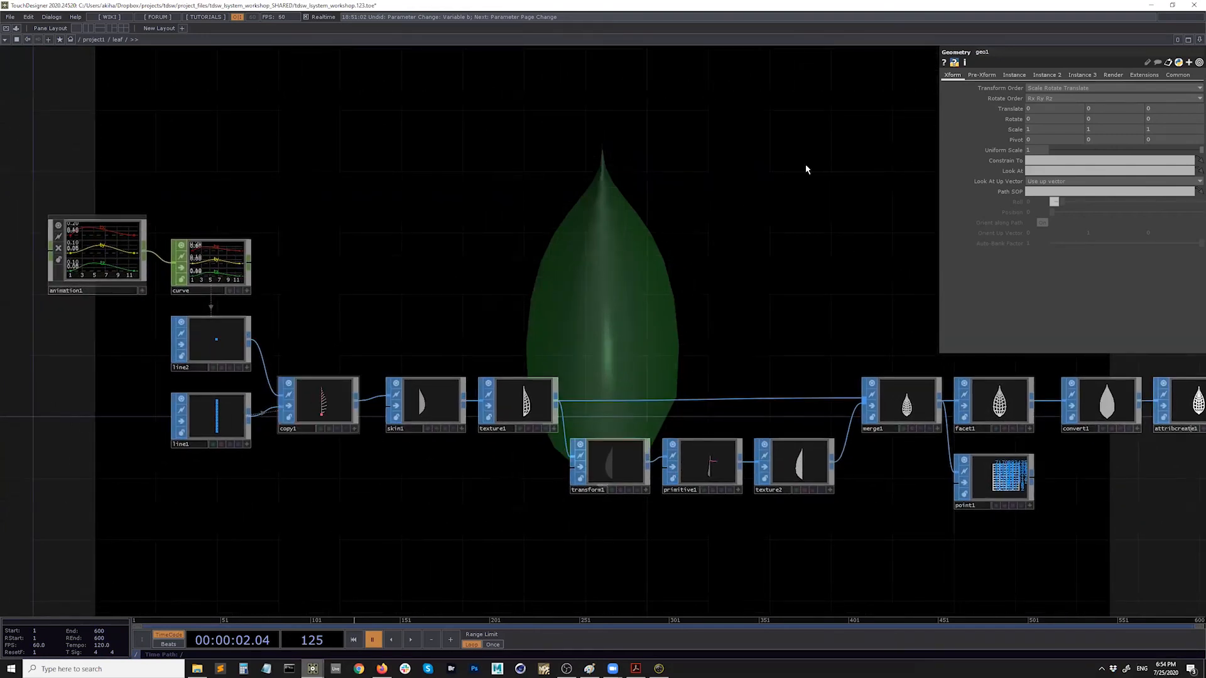
pyautogui.click(984, 76)
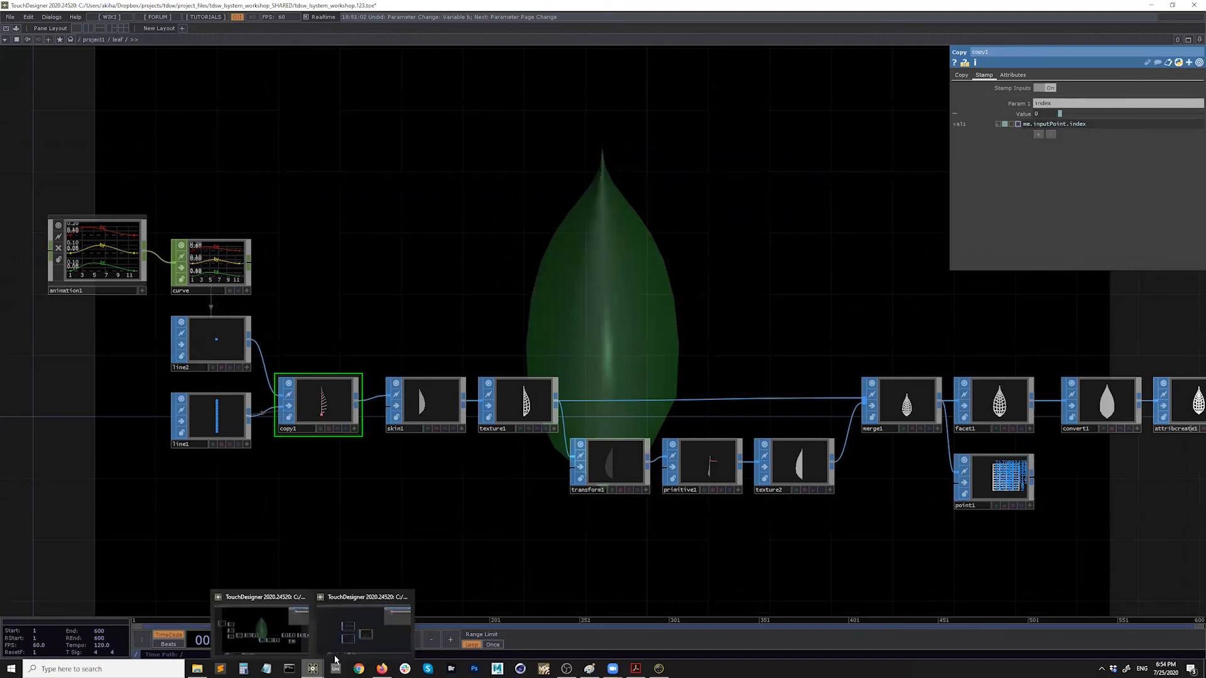
pyautogui.click(1104, 127)
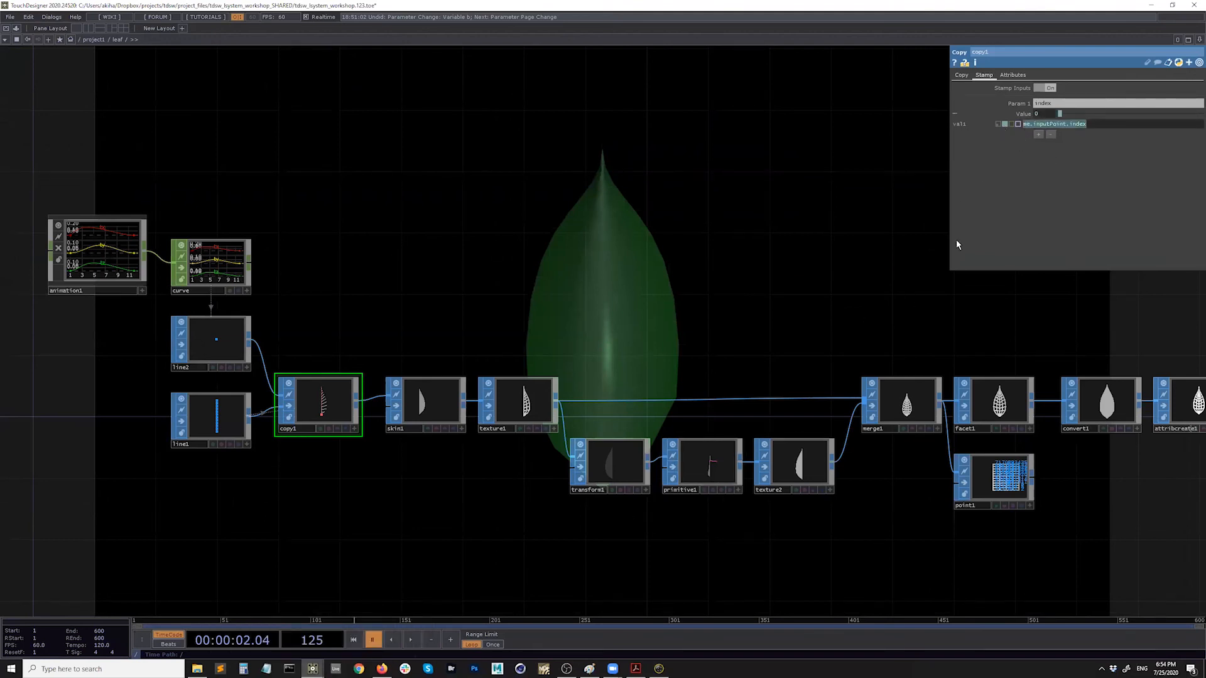
pyautogui.click(616, 31)
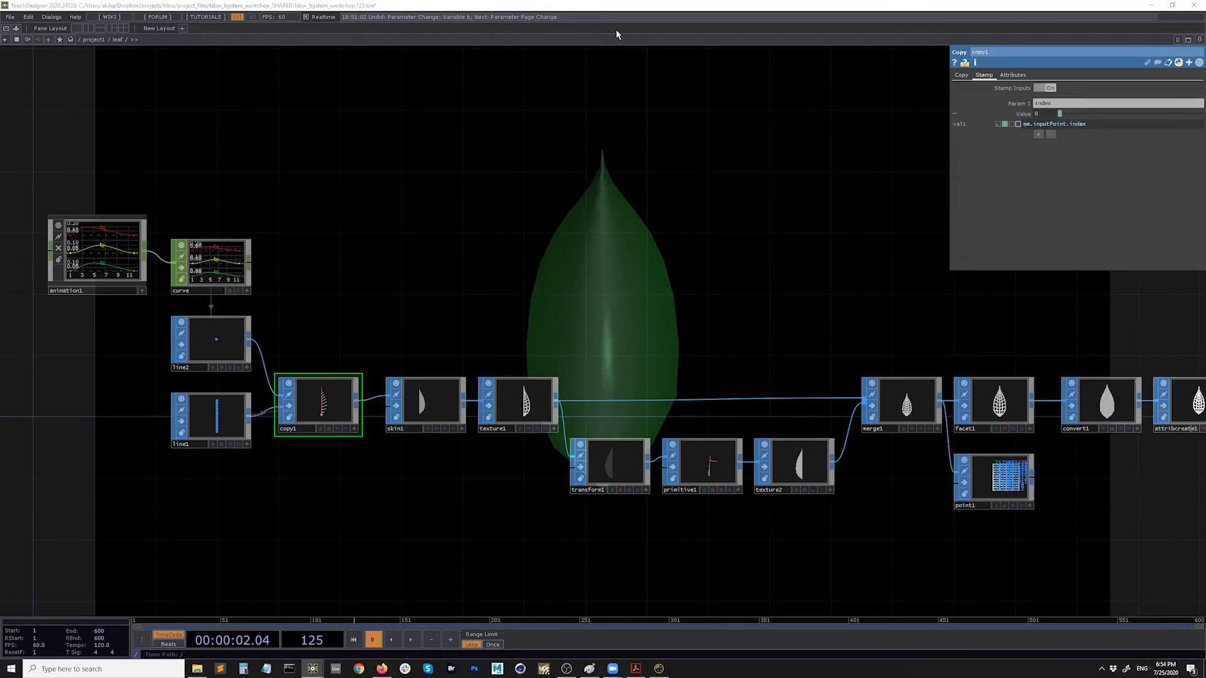
# Switch back to the working project and change copy1's index stamp value expression to me.inputPoint.index
pyautogui.moveTo(317, 667)
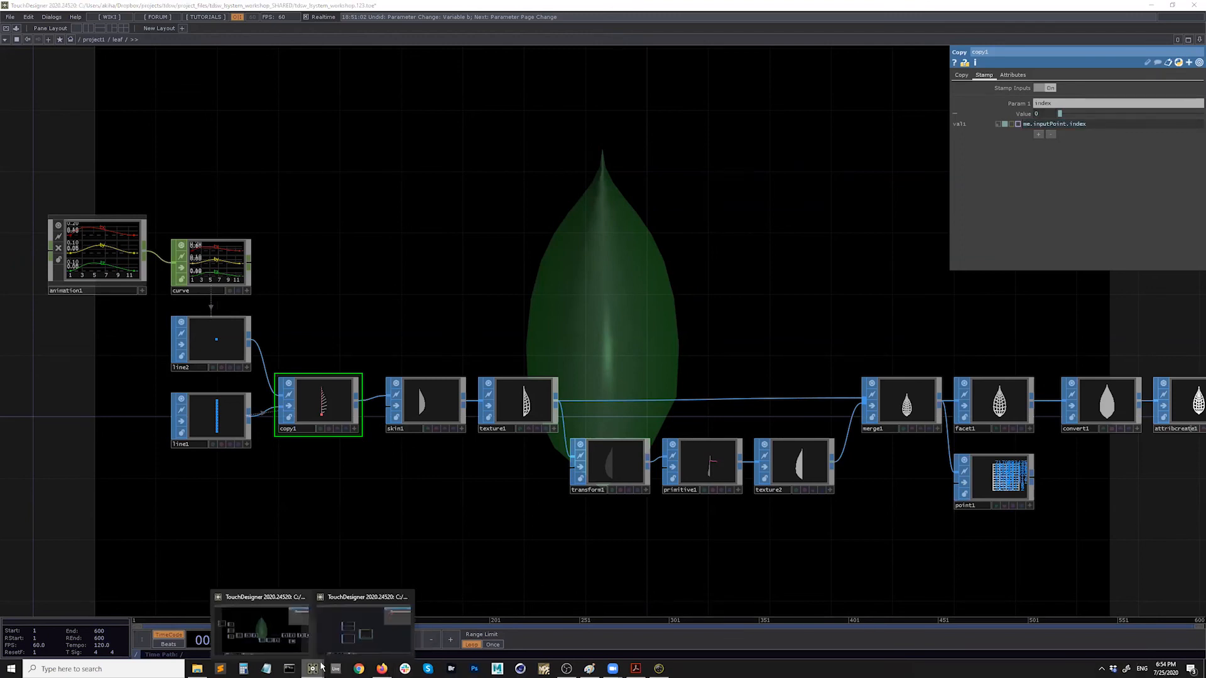
pyautogui.click(351, 634)
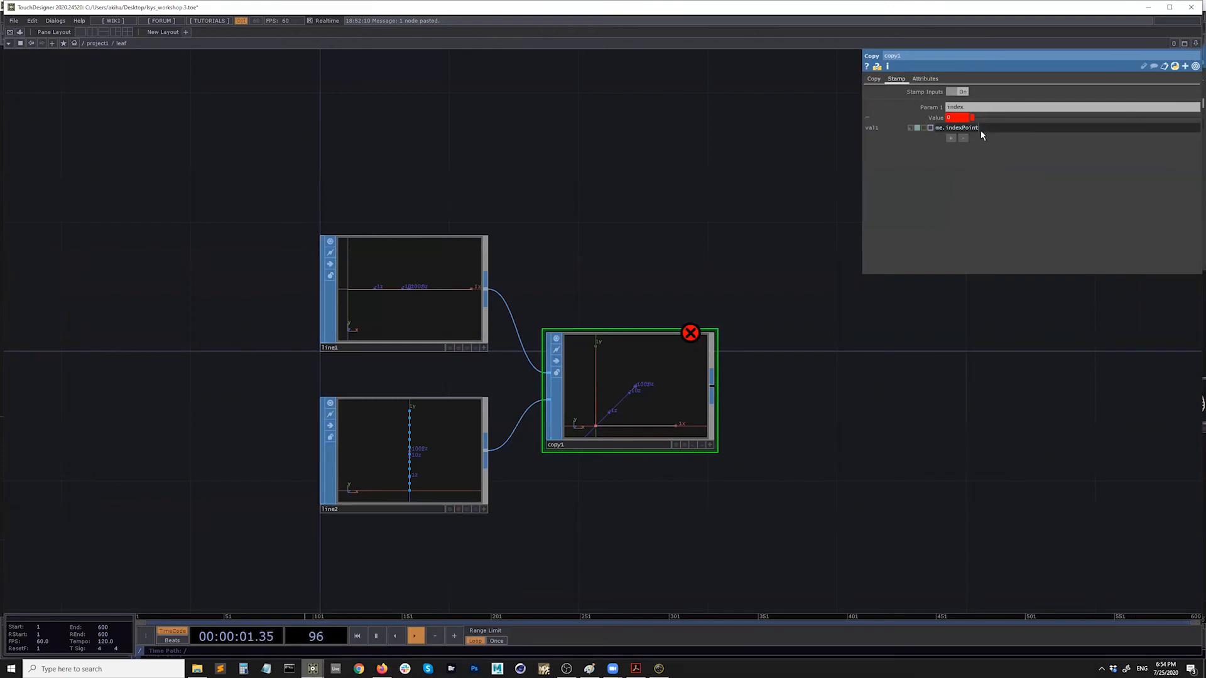
pyautogui.moveTo(982, 131)
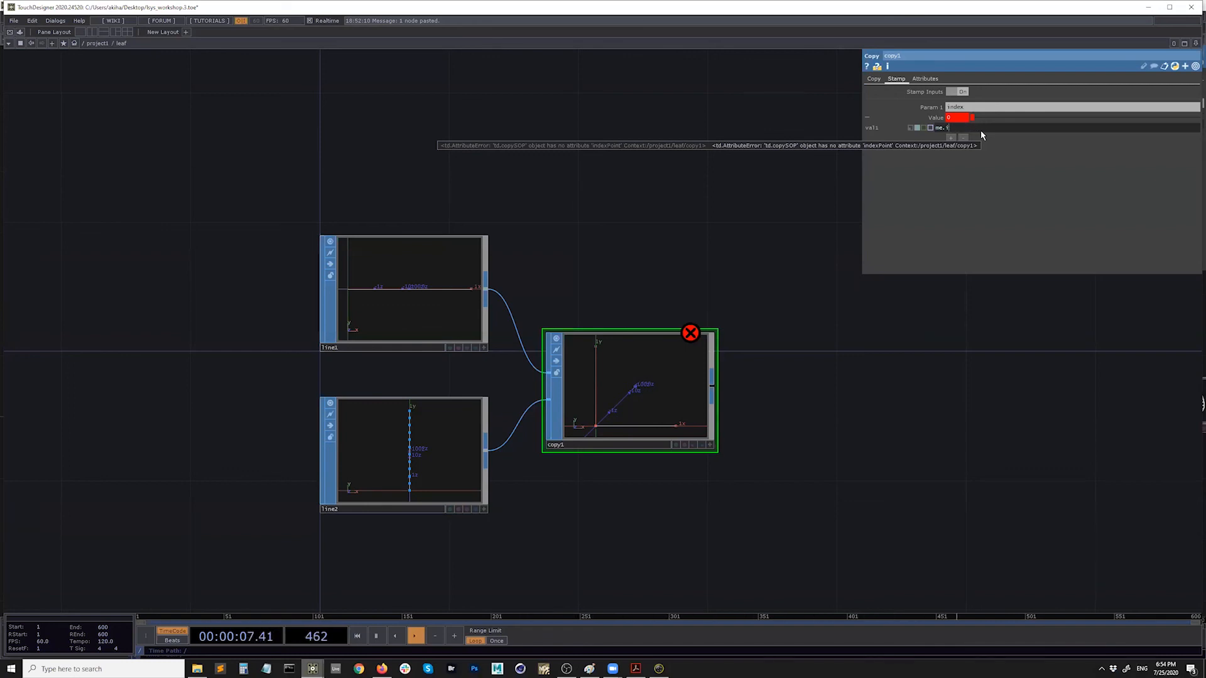
pyautogui.write('nputPoint.index')
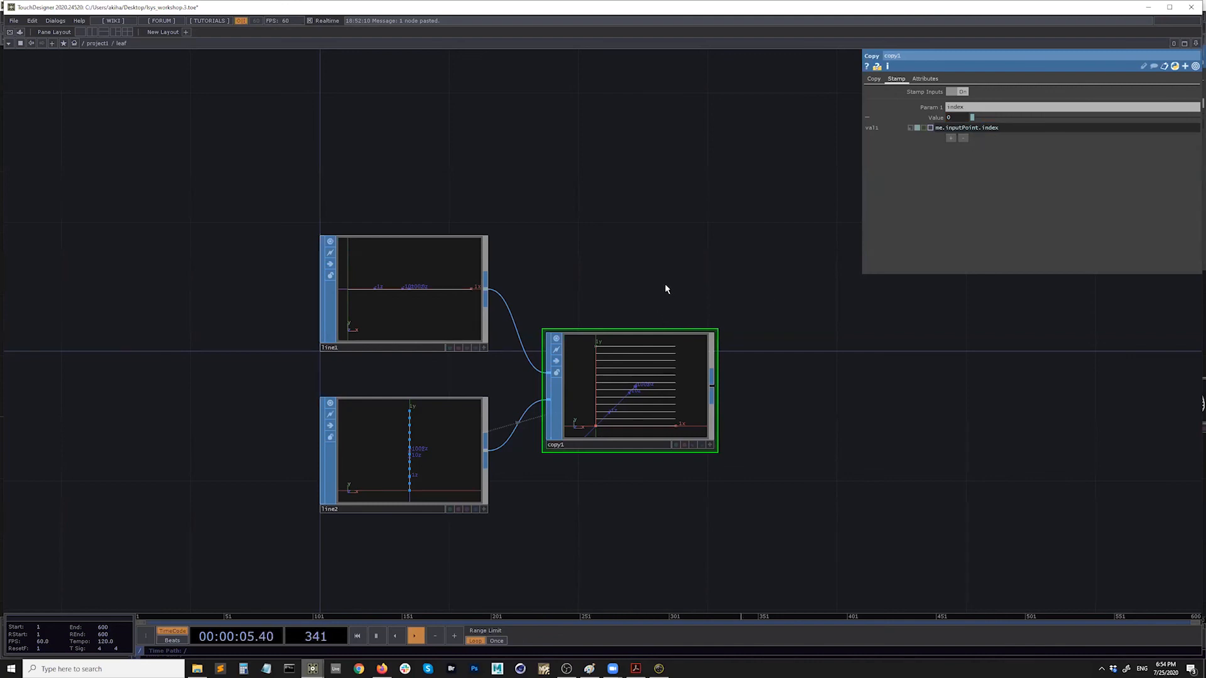
# Expand Point B of the horizontal line line1 and enter fetchStamp as the expression for its X value
pyautogui.moveTo(666, 284); pyautogui.dragTo(653, 284)
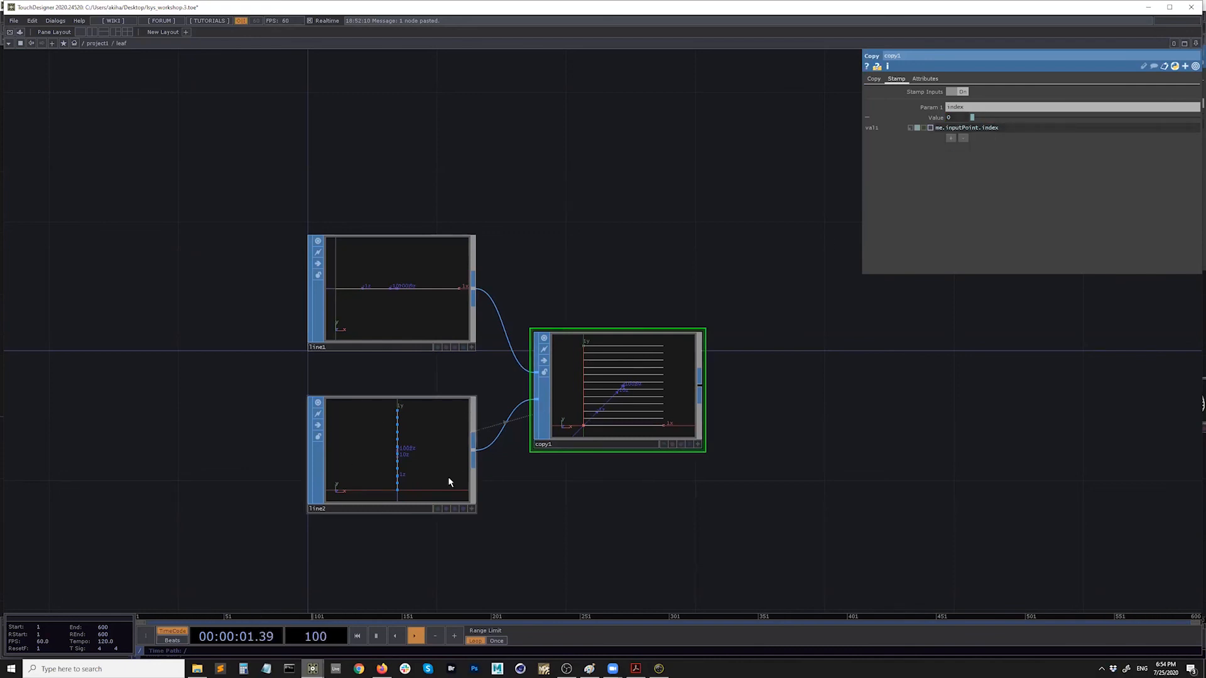
pyautogui.scroll(3, 407, 497)
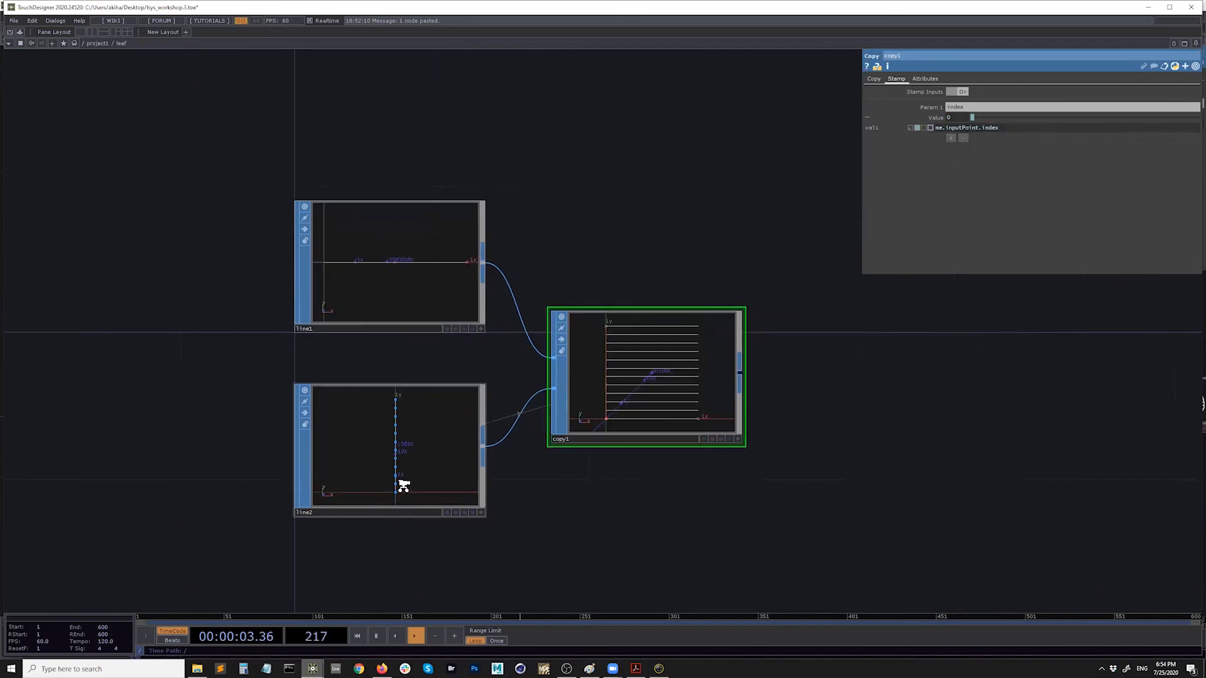
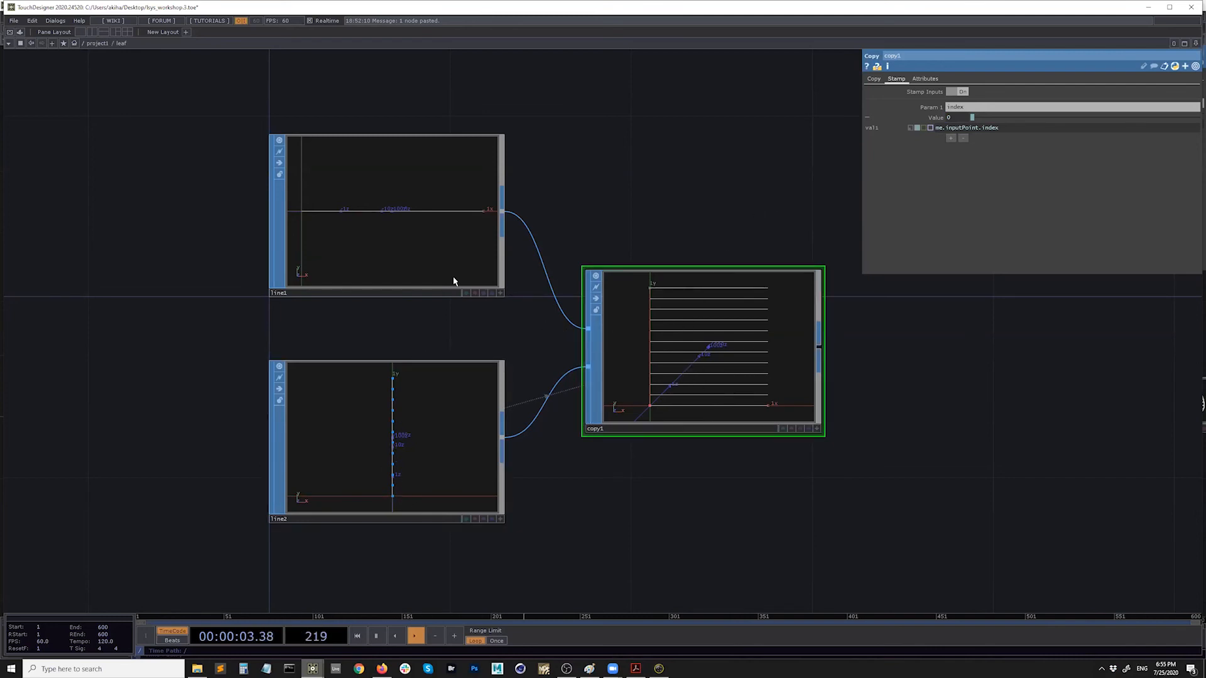
pyautogui.click(391, 249)
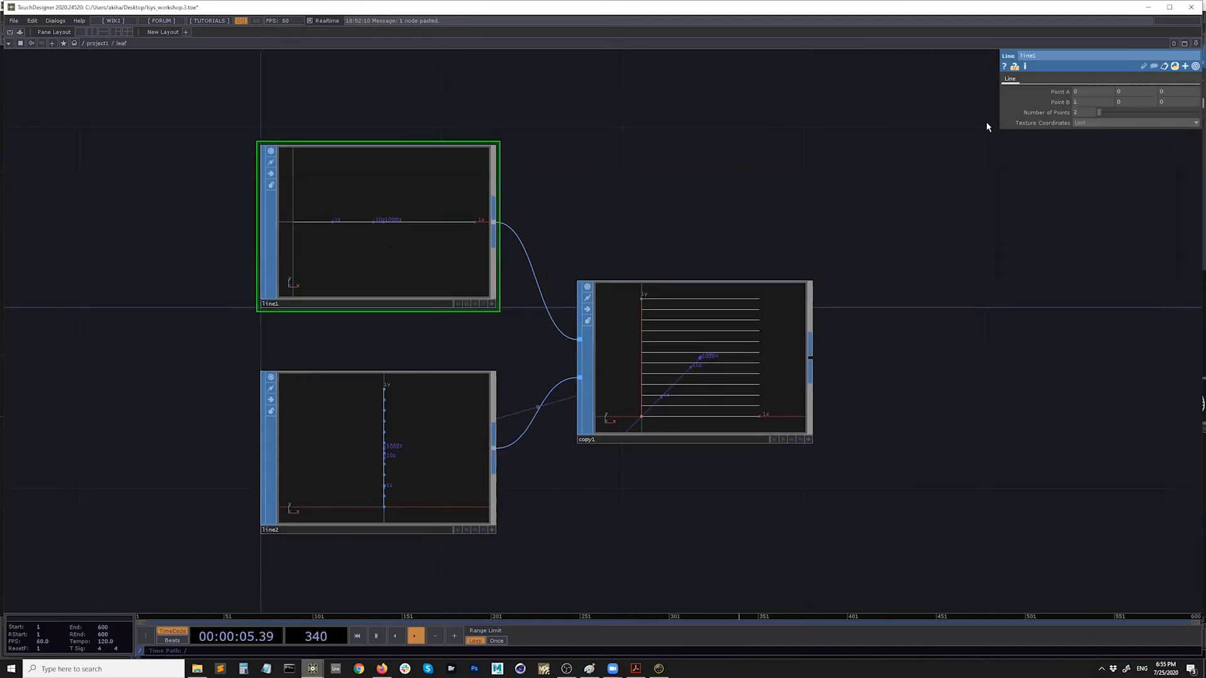
pyautogui.moveTo(998, 108); pyautogui.dragTo(741, 108)
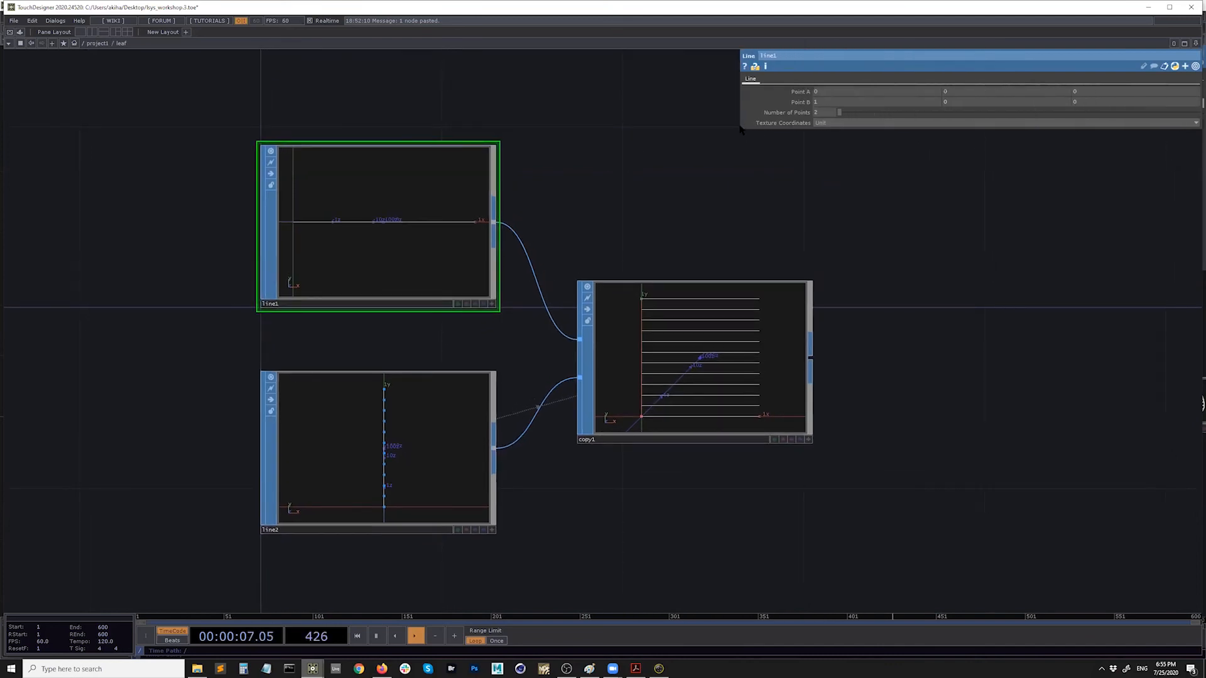
pyautogui.click(801, 102)
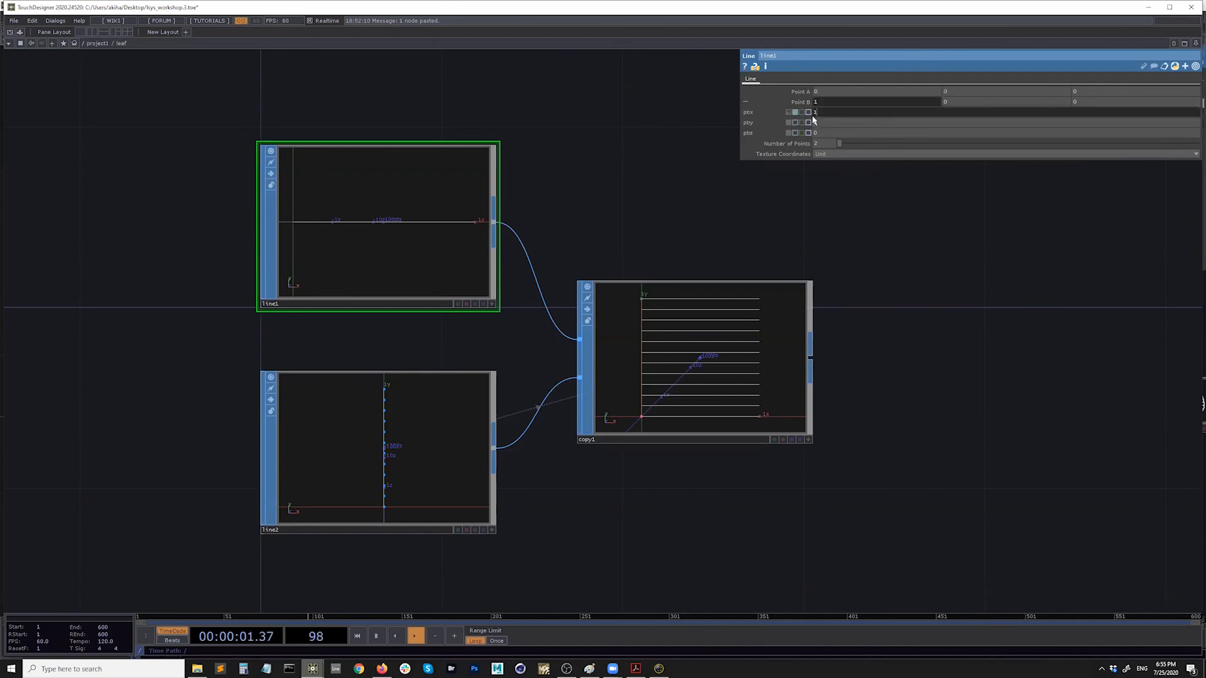
pyautogui.click(794, 113)
pyautogui.write('fetchStamp')
pyautogui.click(642, 227)
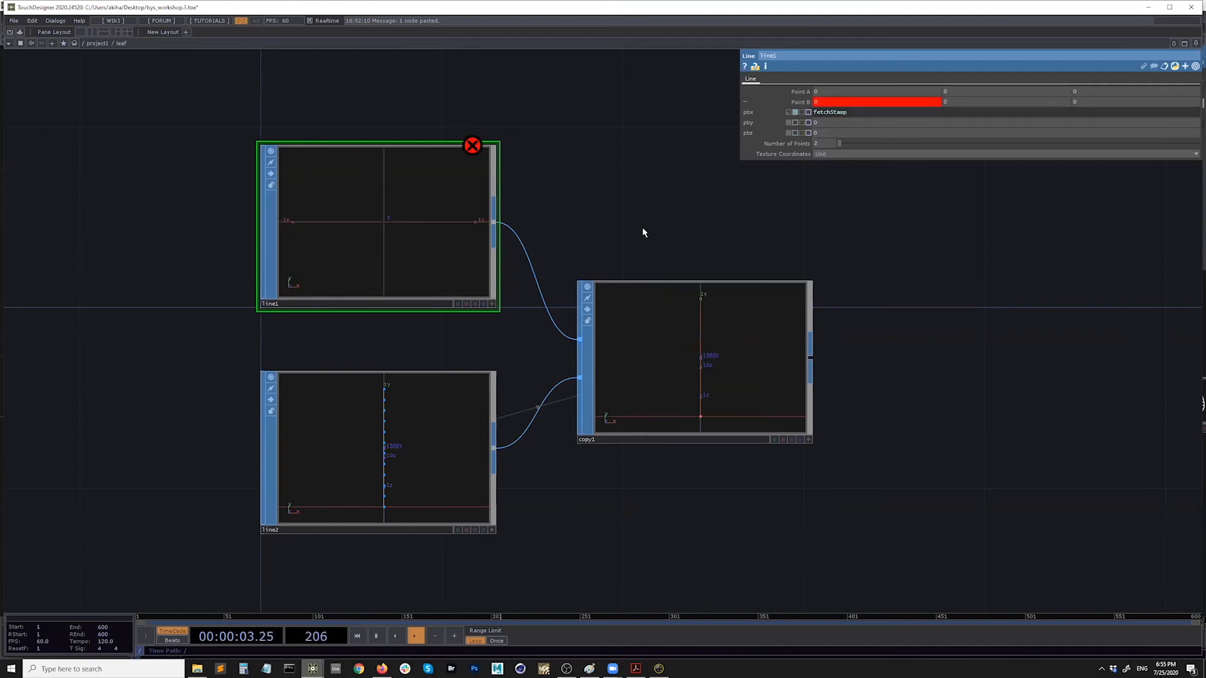
# Switch to the finished workshop project and copy the fetchStamp('index',0) part of line2's Point B X expression
pyautogui.moveTo(313, 669)
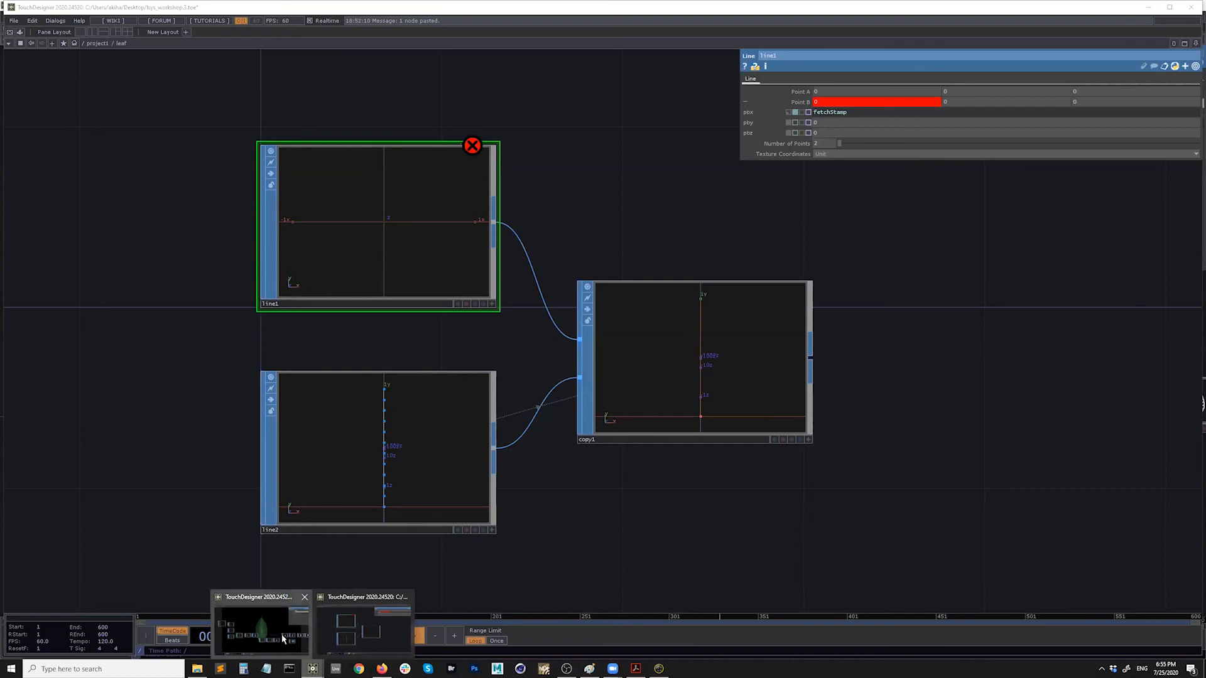
pyautogui.click(261, 628)
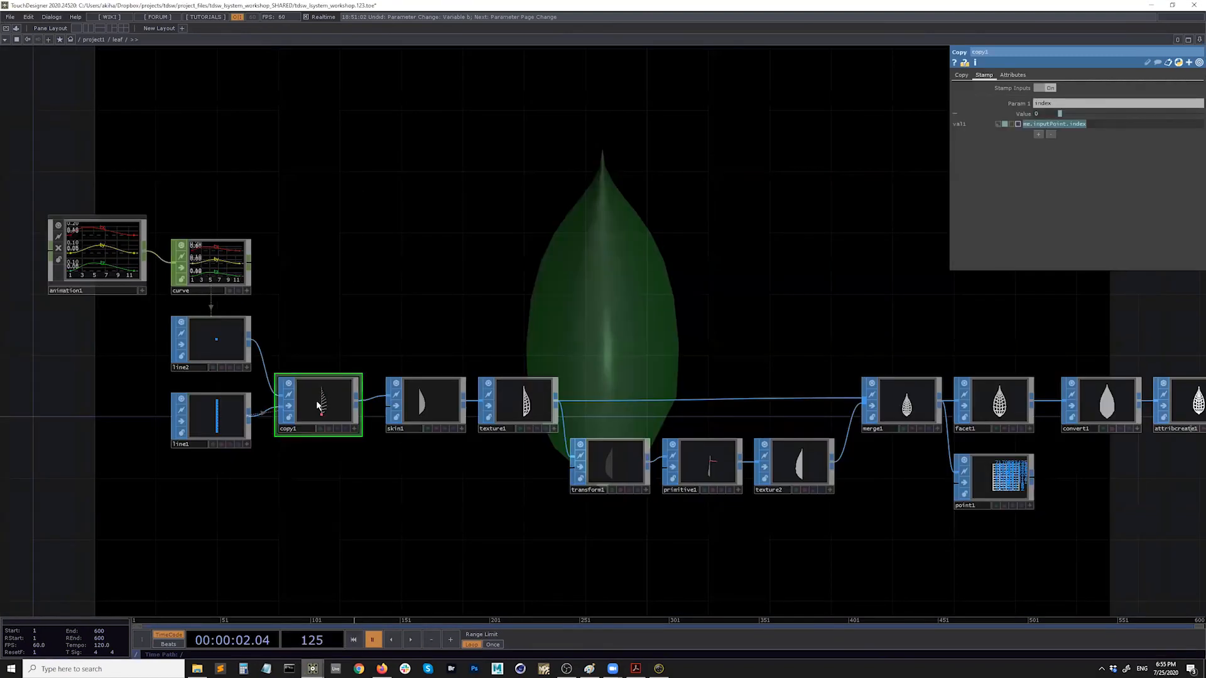
pyautogui.moveTo(291, 326); pyautogui.dragTo(339, 326)
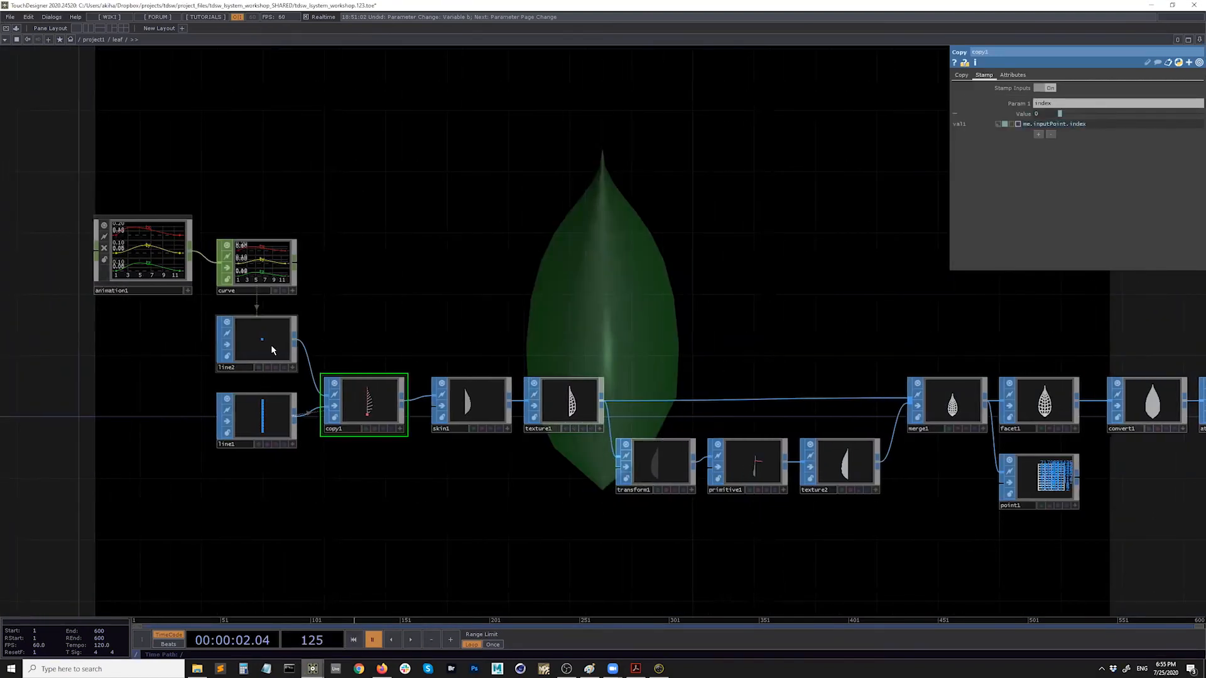
pyautogui.click(272, 345)
pyautogui.moveTo(982, 144); pyautogui.dragTo(757, 142)
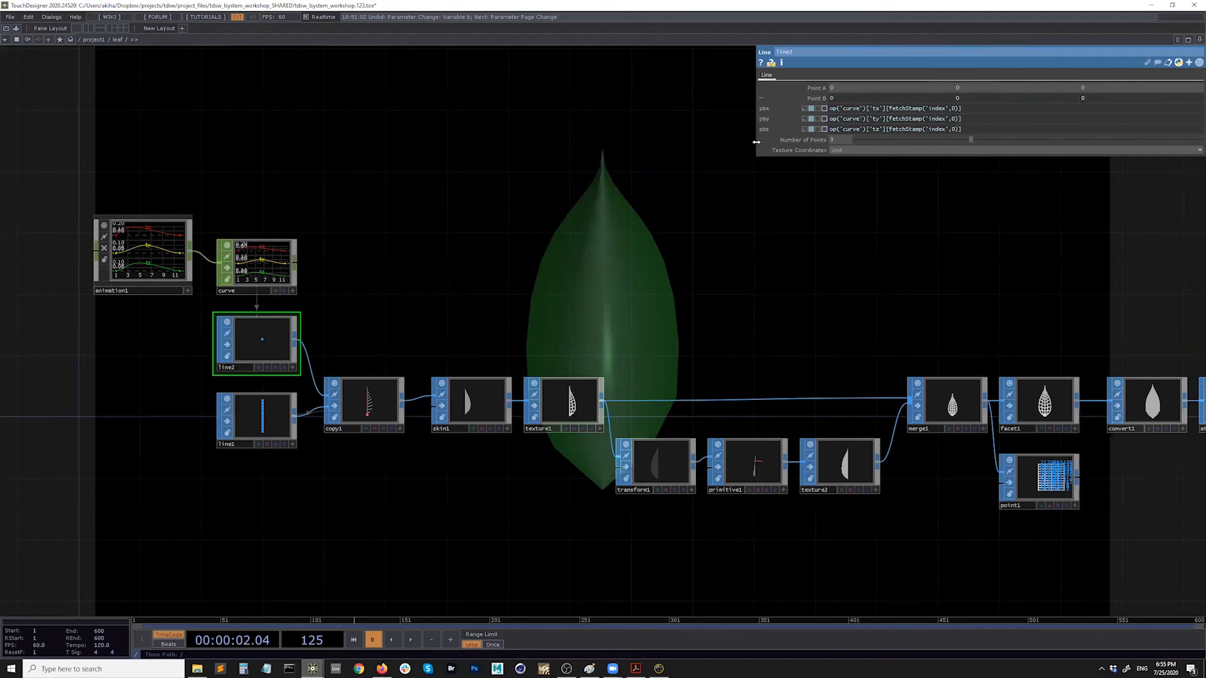
pyautogui.moveTo(890, 110); pyautogui.dragTo(961, 114)
pyautogui.hotkey('ctrl', 'c')
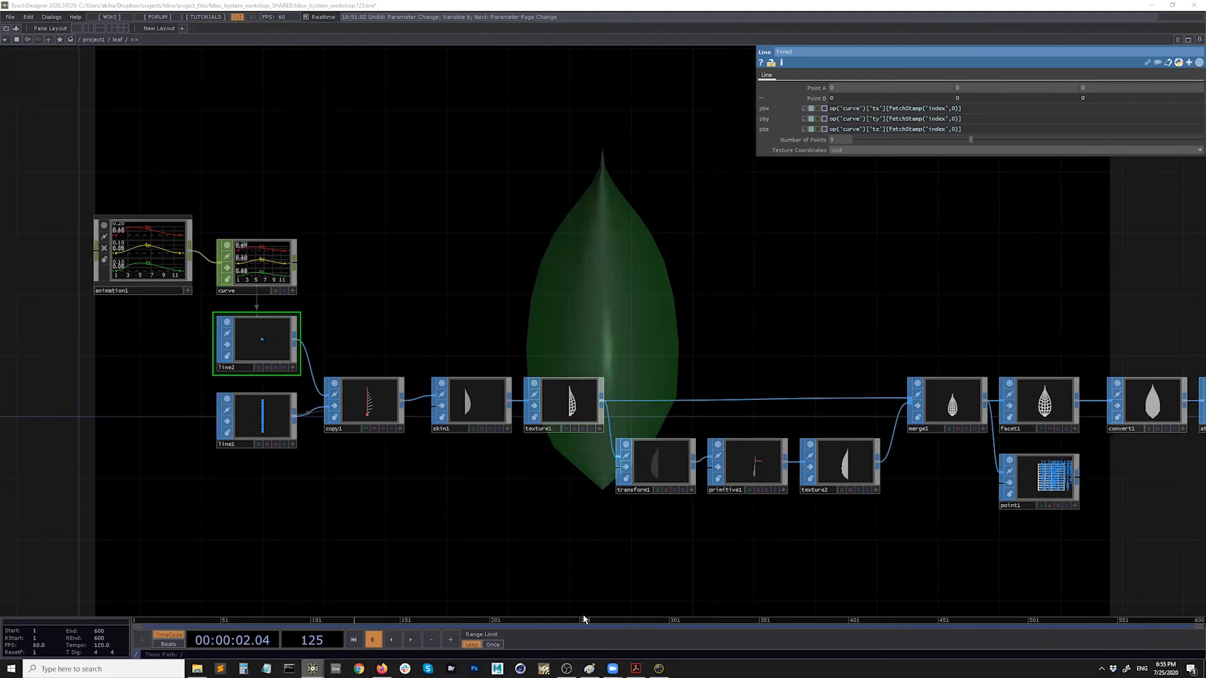
# Return to the working project and replace line1's Point B X expression with the copied fetchStamp('index',0)
pyautogui.moveTo(318, 670)
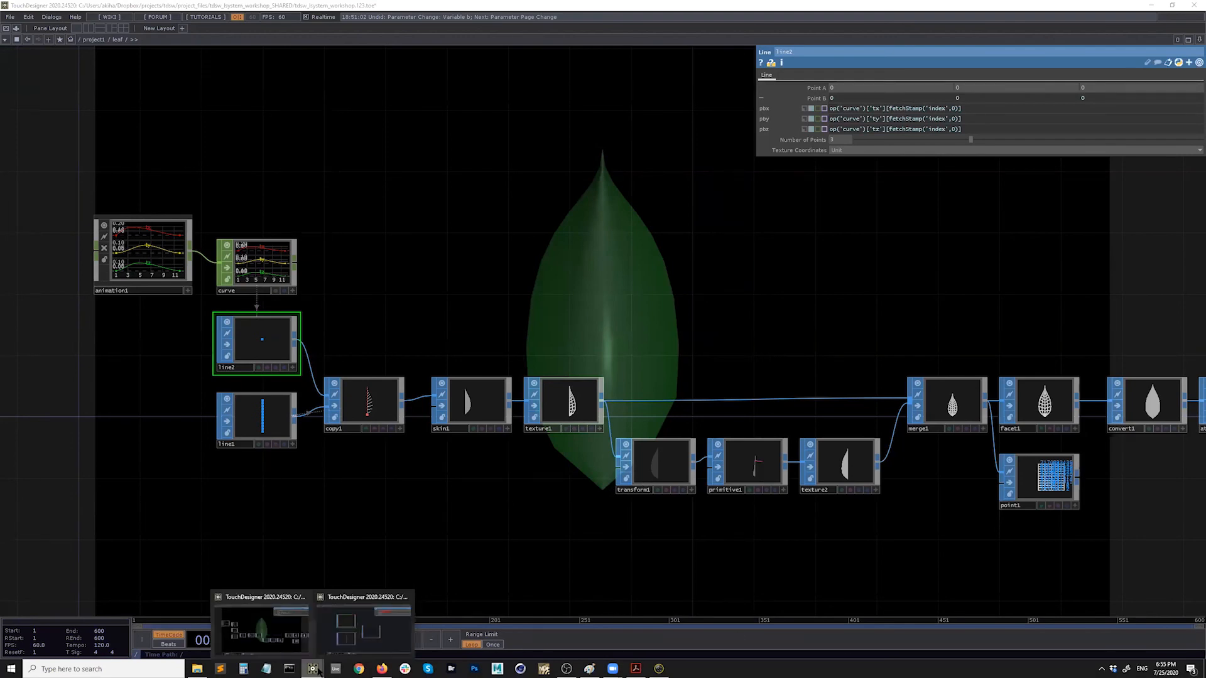
pyautogui.click(341, 639)
pyautogui.click(796, 113)
pyautogui.hotkey('ctrl', 'v')
pyautogui.press('Return')
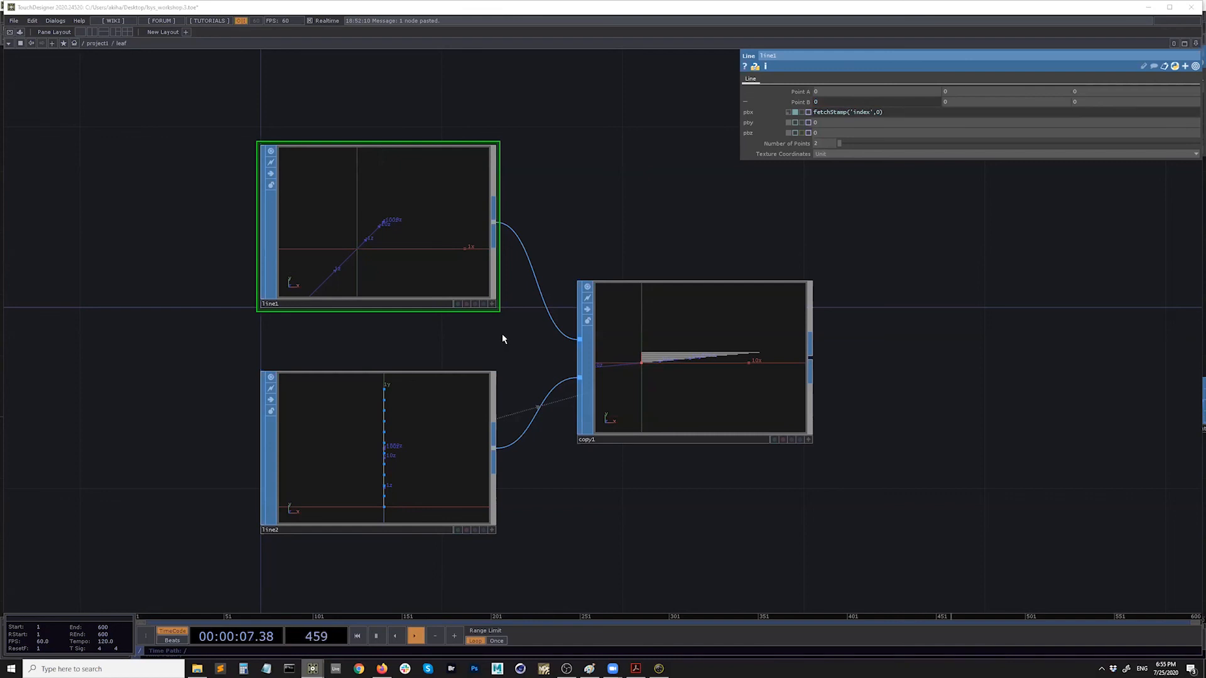
# Examine the stamp name index inside line1's Point B X expression and how it relates to copy1
pyautogui.moveTo(451, 264); pyautogui.dragTo(426, 295)
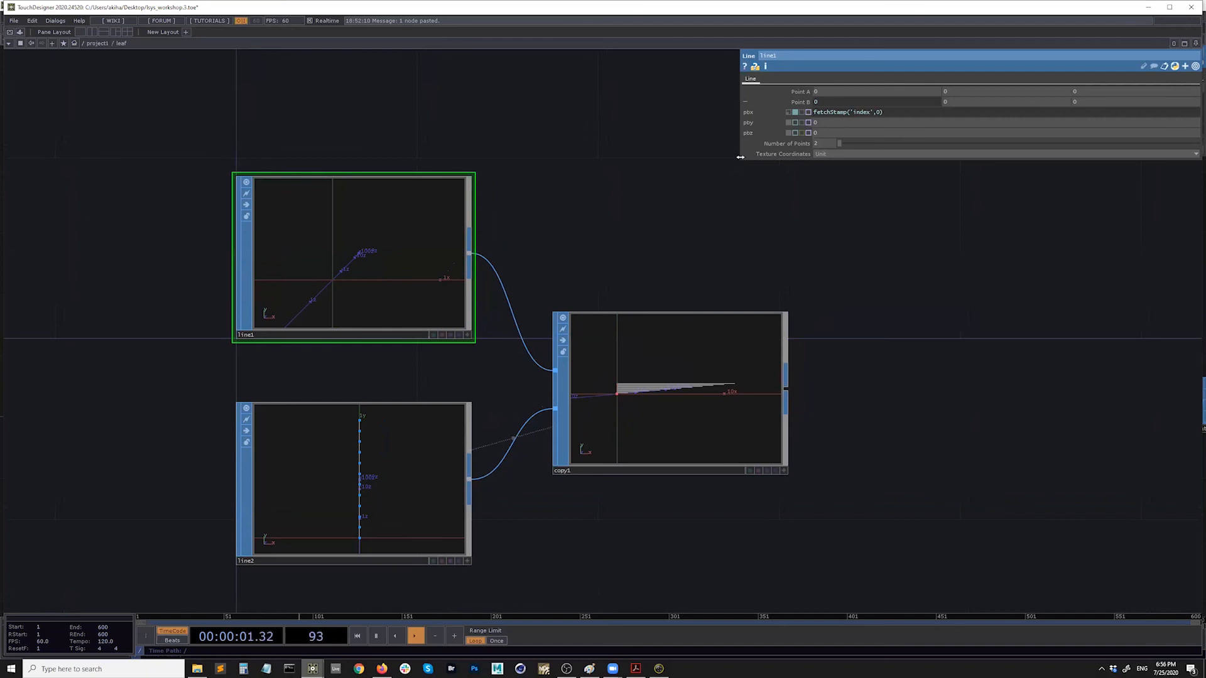
pyautogui.moveTo(740, 157); pyautogui.dragTo(736, 157)
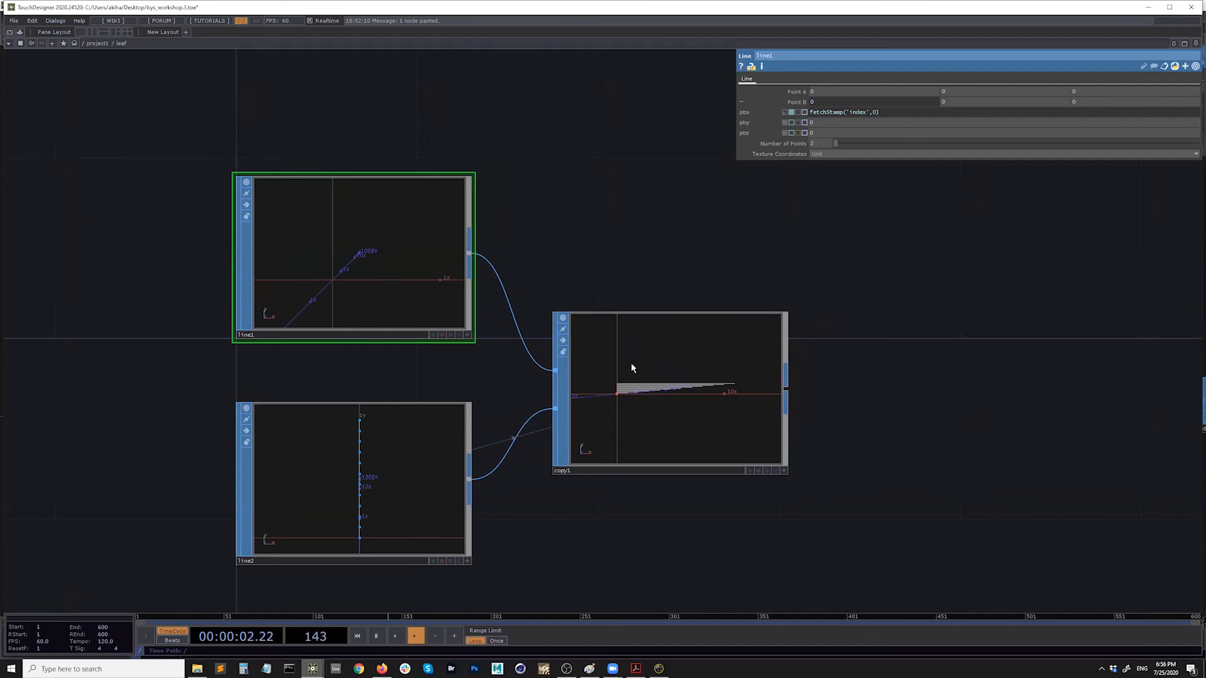
pyautogui.click(683, 415)
pyautogui.click(398, 288)
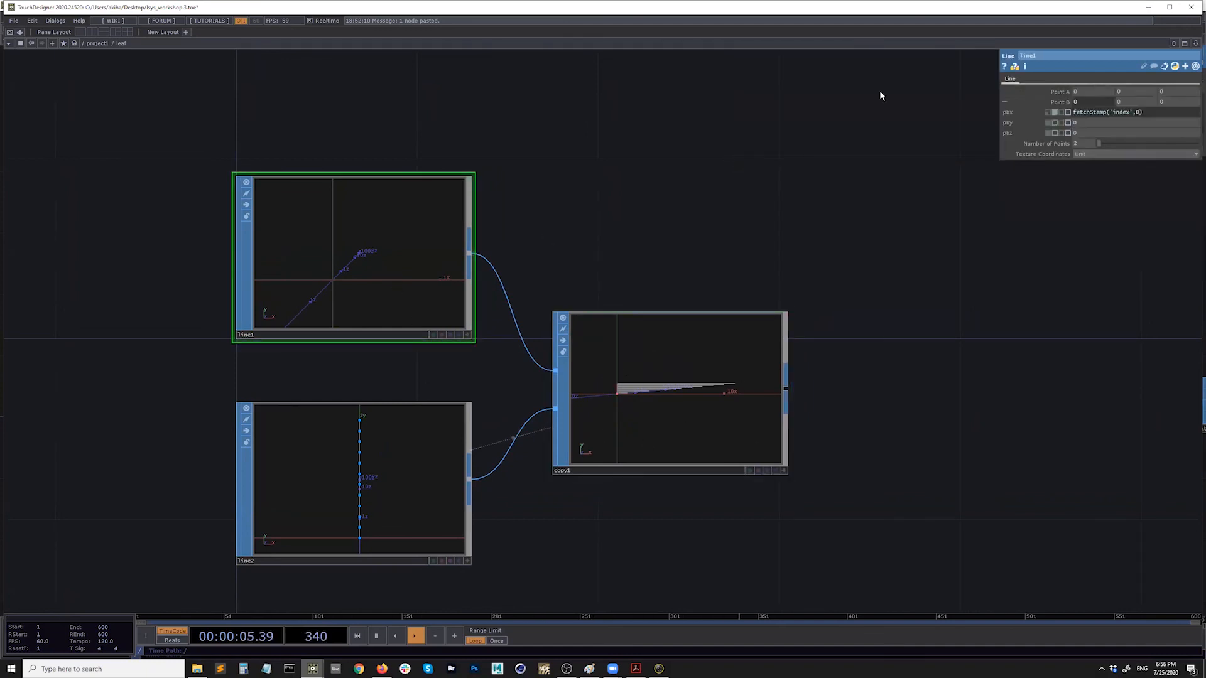
pyautogui.moveTo(1001, 145); pyautogui.dragTo(886, 149)
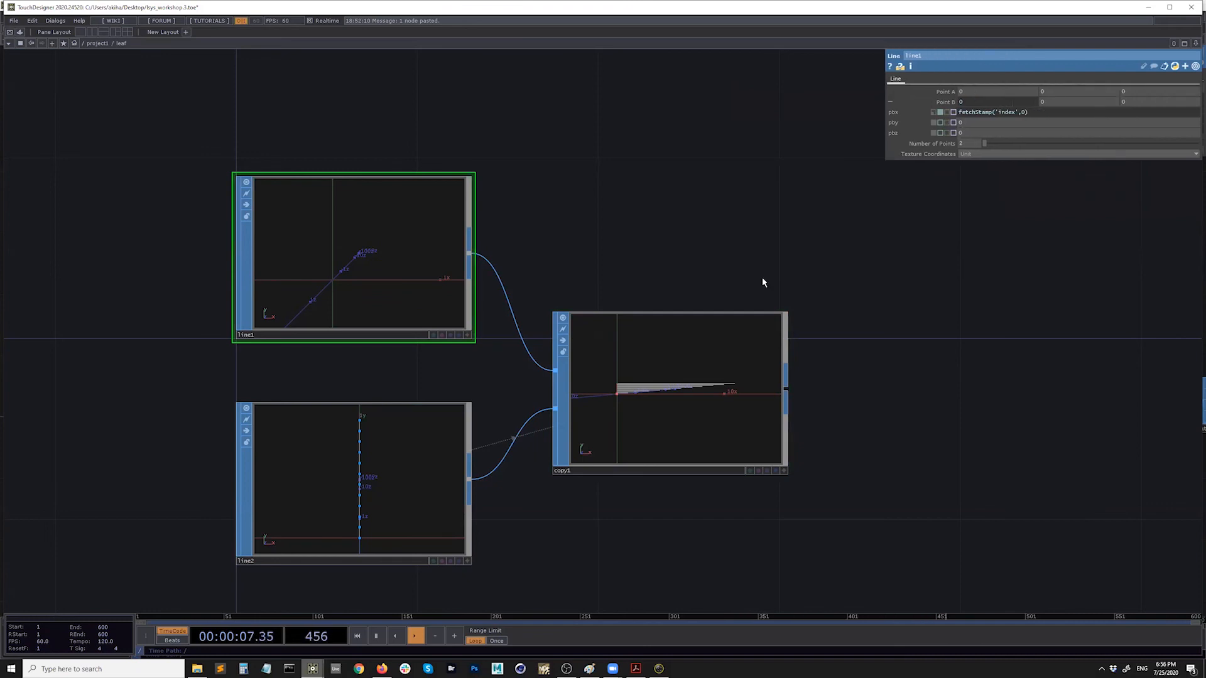
pyautogui.click(961, 113)
pyautogui.doubleClick(1008, 113)
pyautogui.moveTo(1008, 114); pyautogui.dragTo(1015, 114)
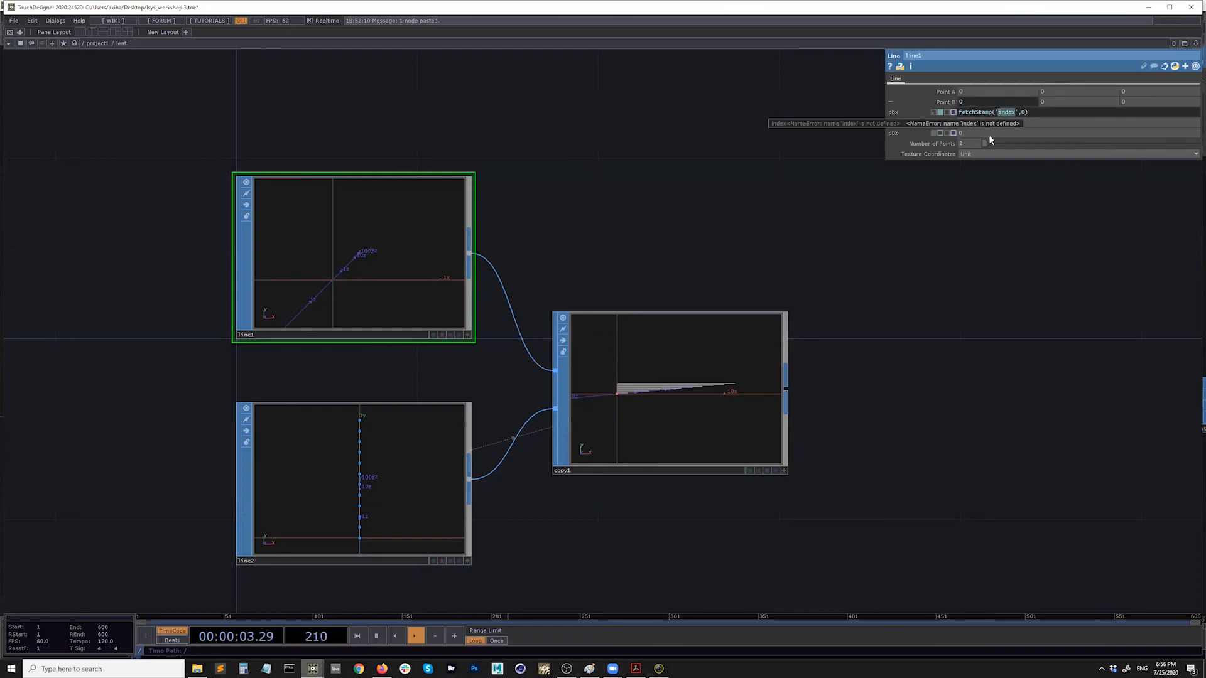
# Inspect the copied lines up close in copy1's viewer, framing the geometry to compare their lengths
pyautogui.click(753, 432)
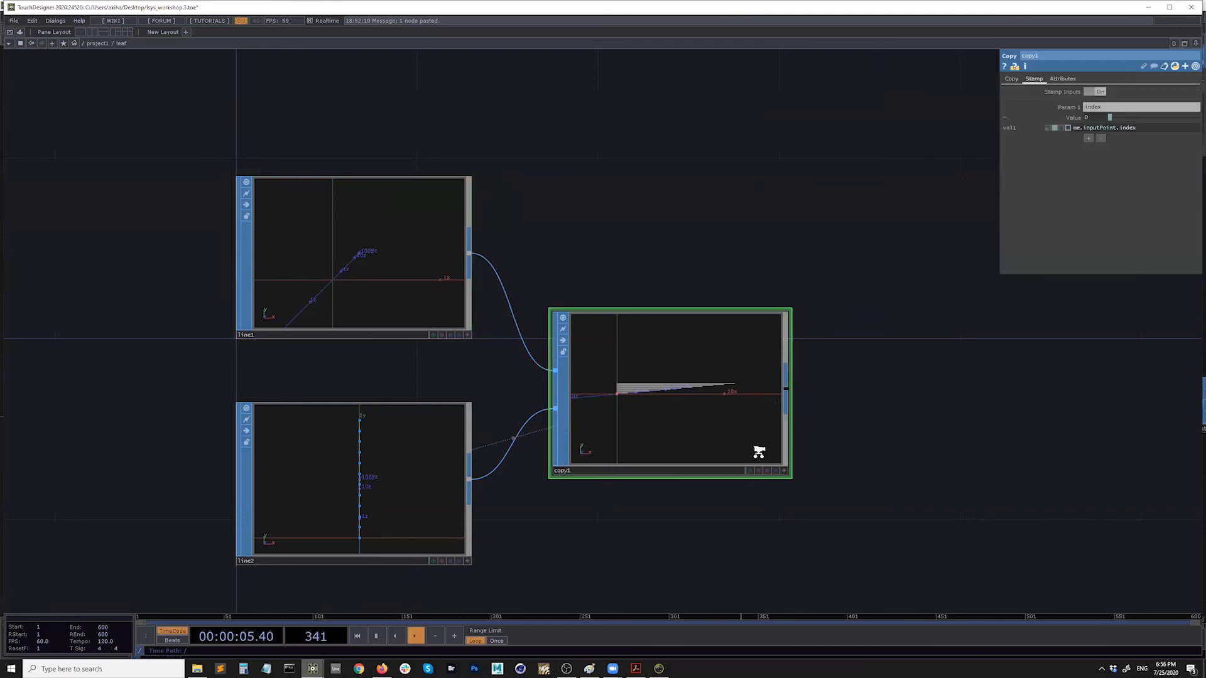
pyautogui.scroll(4, 758, 453)
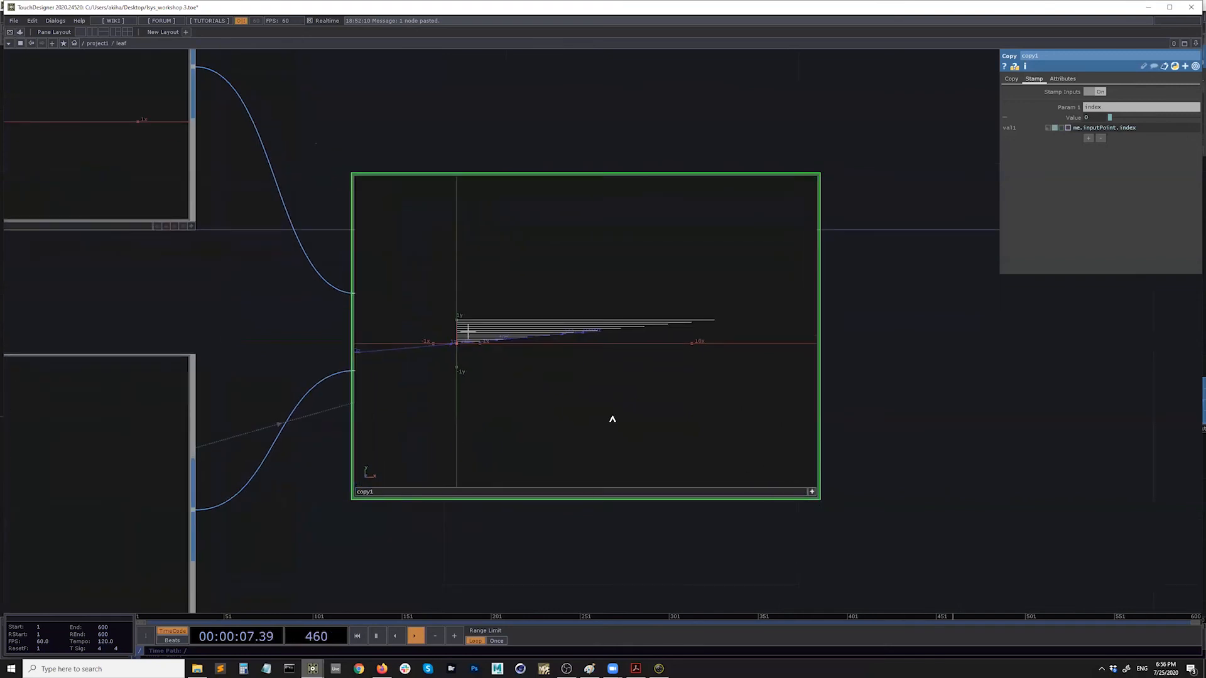
pyautogui.press('h')
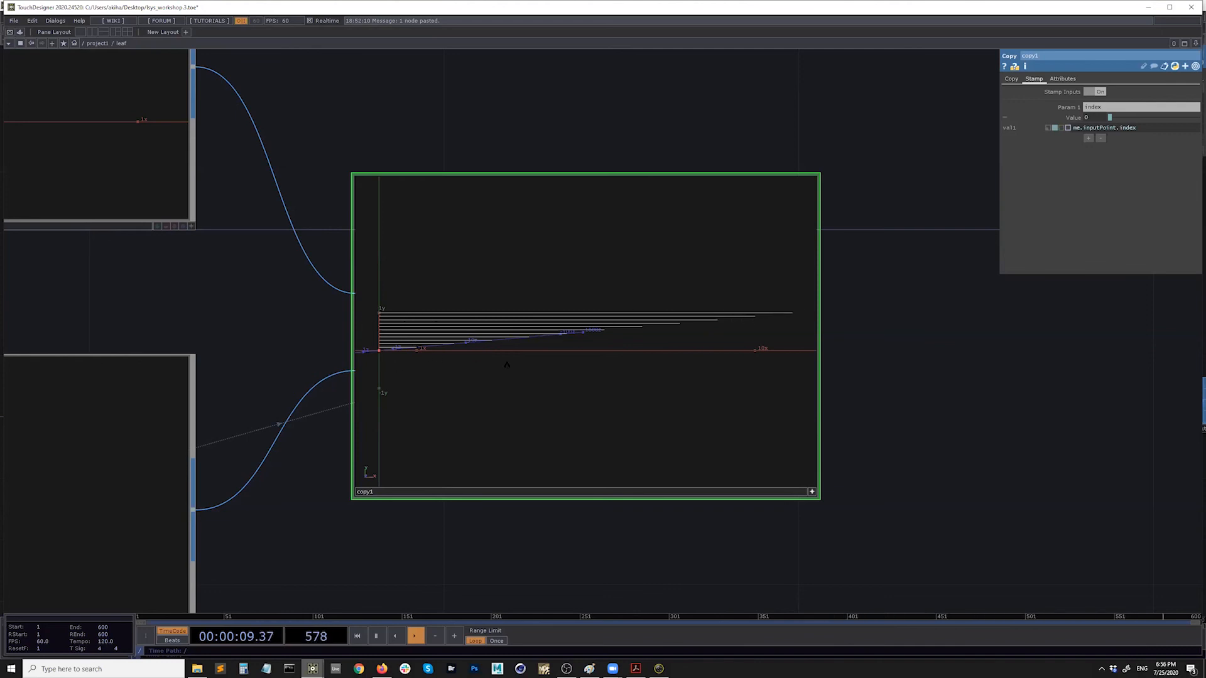
pyautogui.scroll(-1, 620, 356)
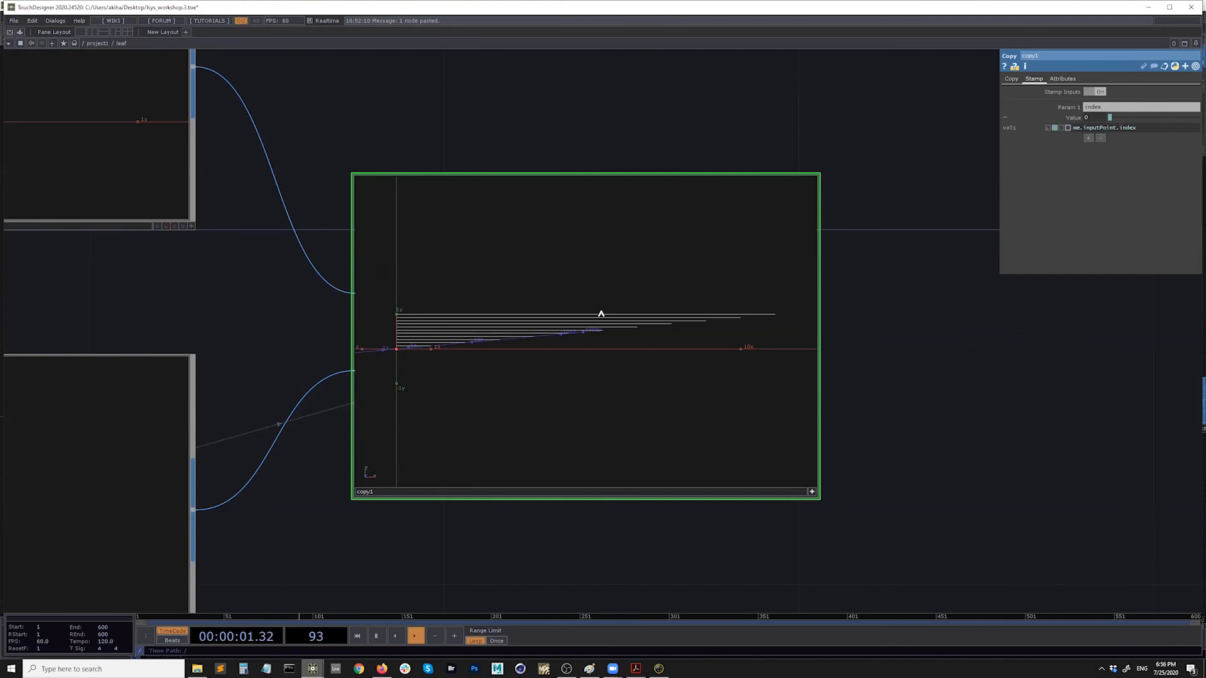
pyautogui.scroll(-5, 715, 358)
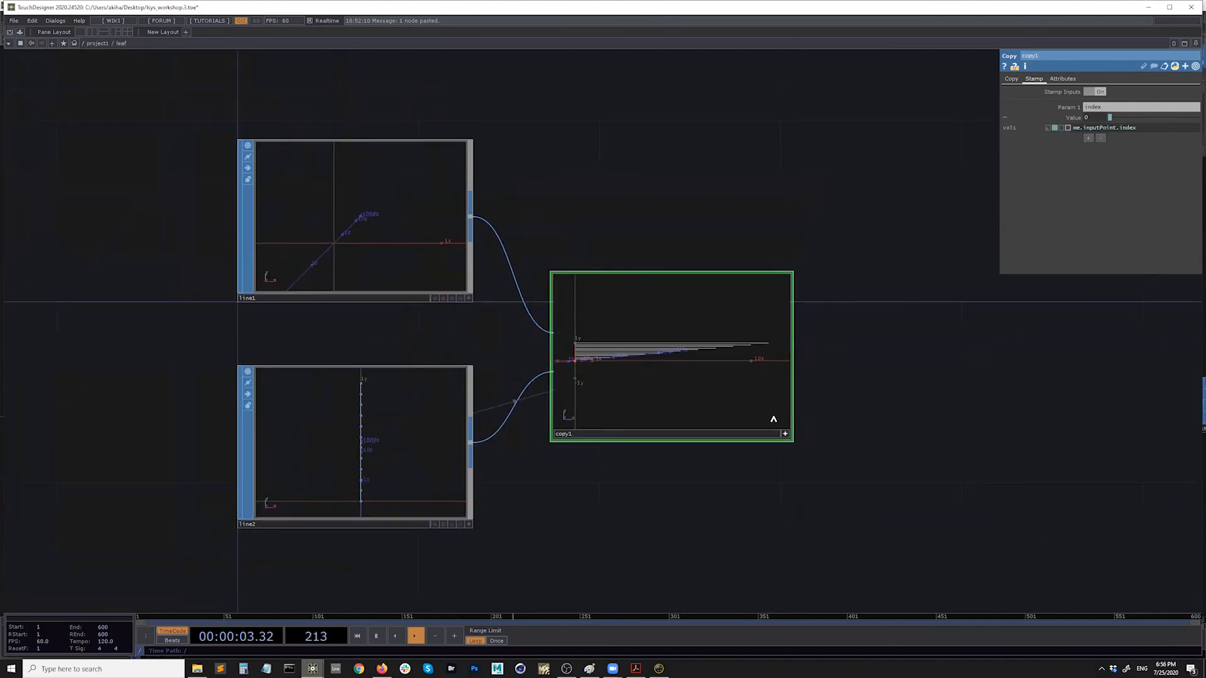
pyautogui.scroll(-4, 649, 521)
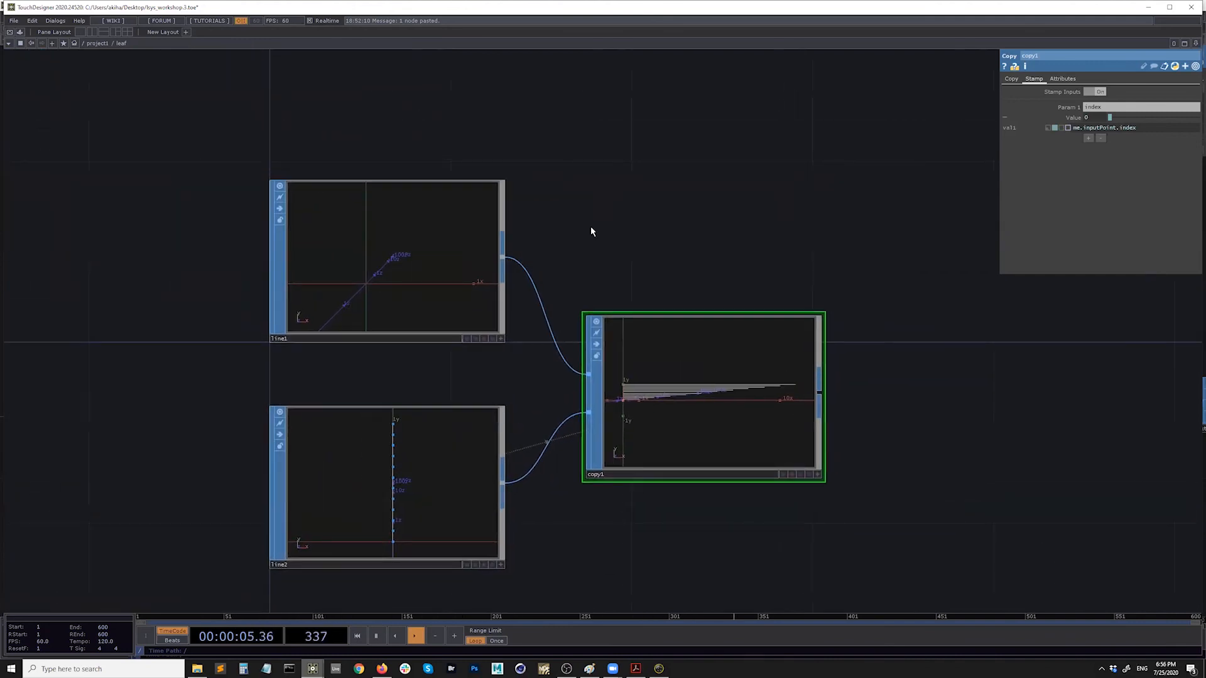
pyautogui.scroll(4, 506, 287)
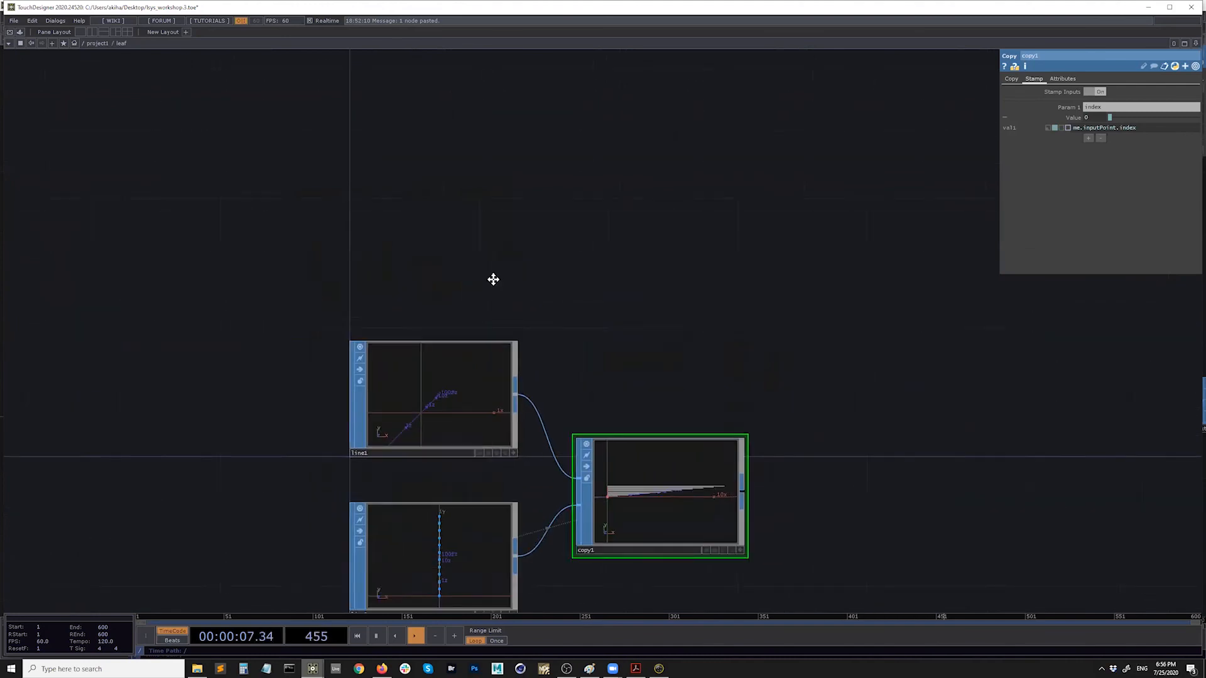
pyautogui.scroll(2, 621, 501)
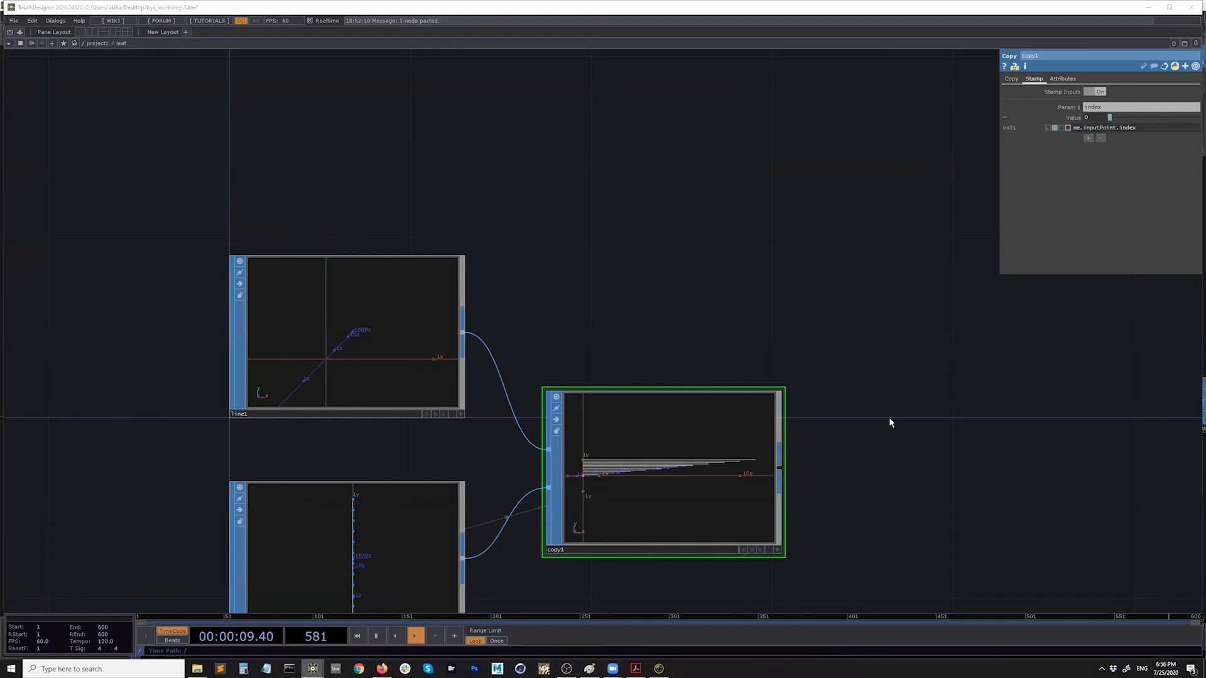
# Add an Animation component to the leaf network above line1
pyautogui.scroll(-3, 399, 327)
pyautogui.moveTo(325, 142); pyautogui.dragTo(342, 218)
pyautogui.scroll(-3, 342, 219)
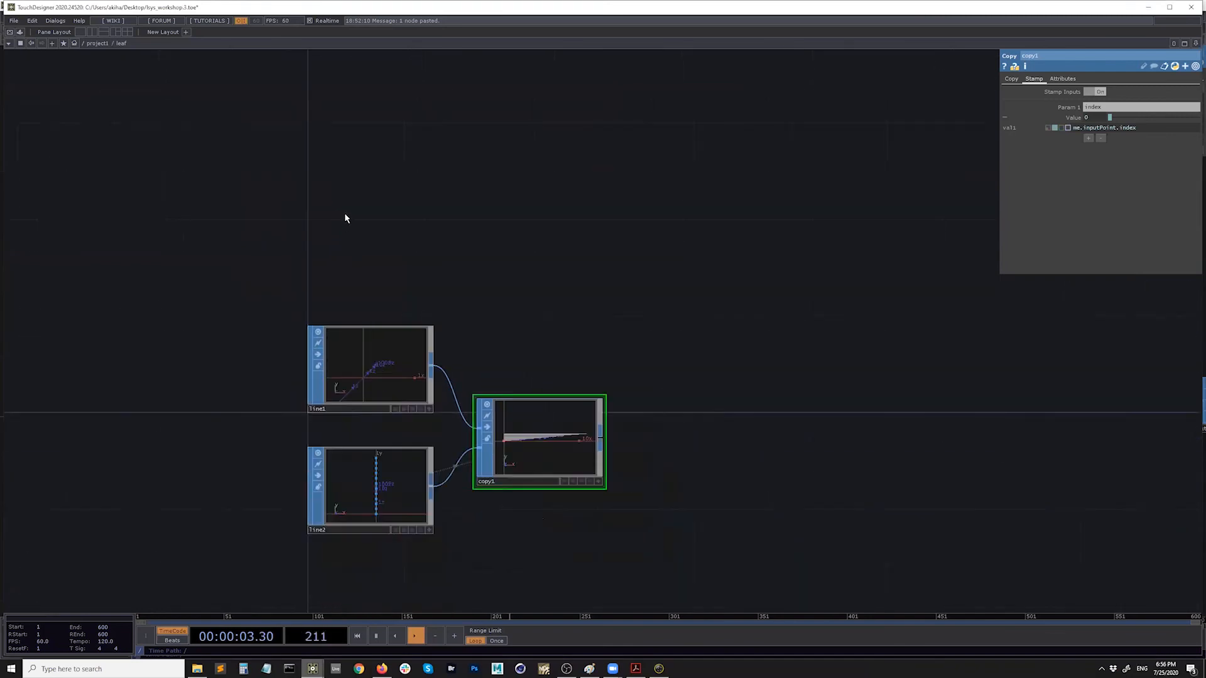
pyautogui.press('Tab')
pyautogui.write('ani')
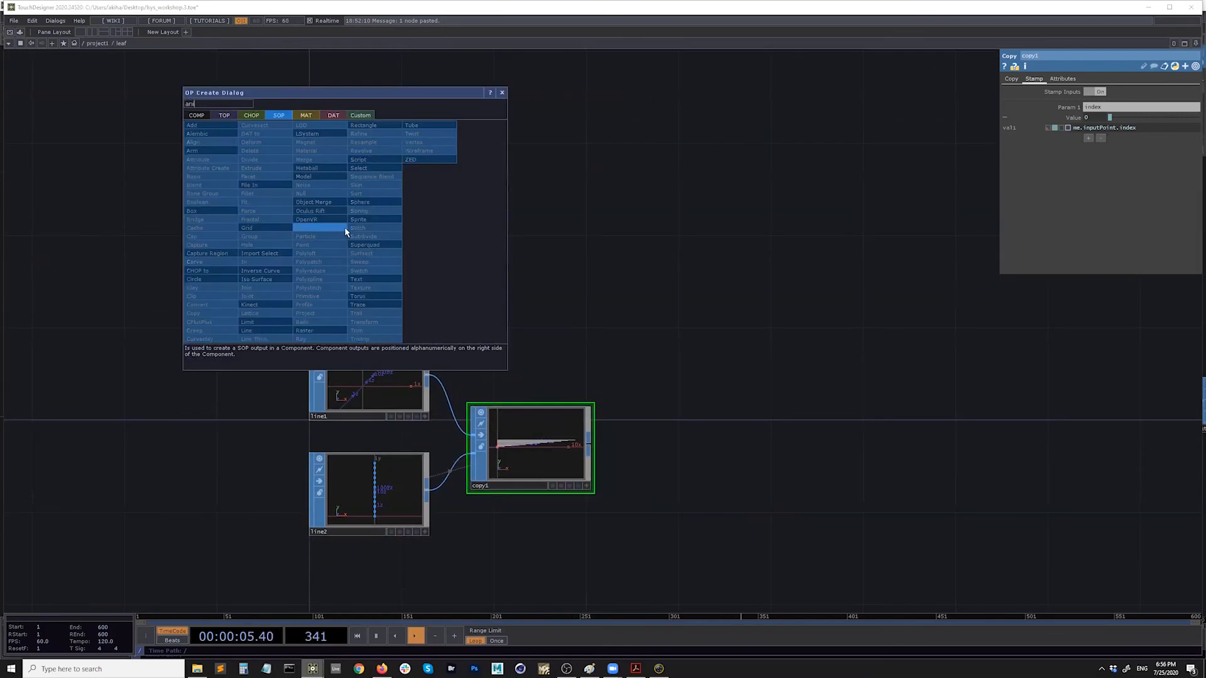
pyautogui.click(197, 117)
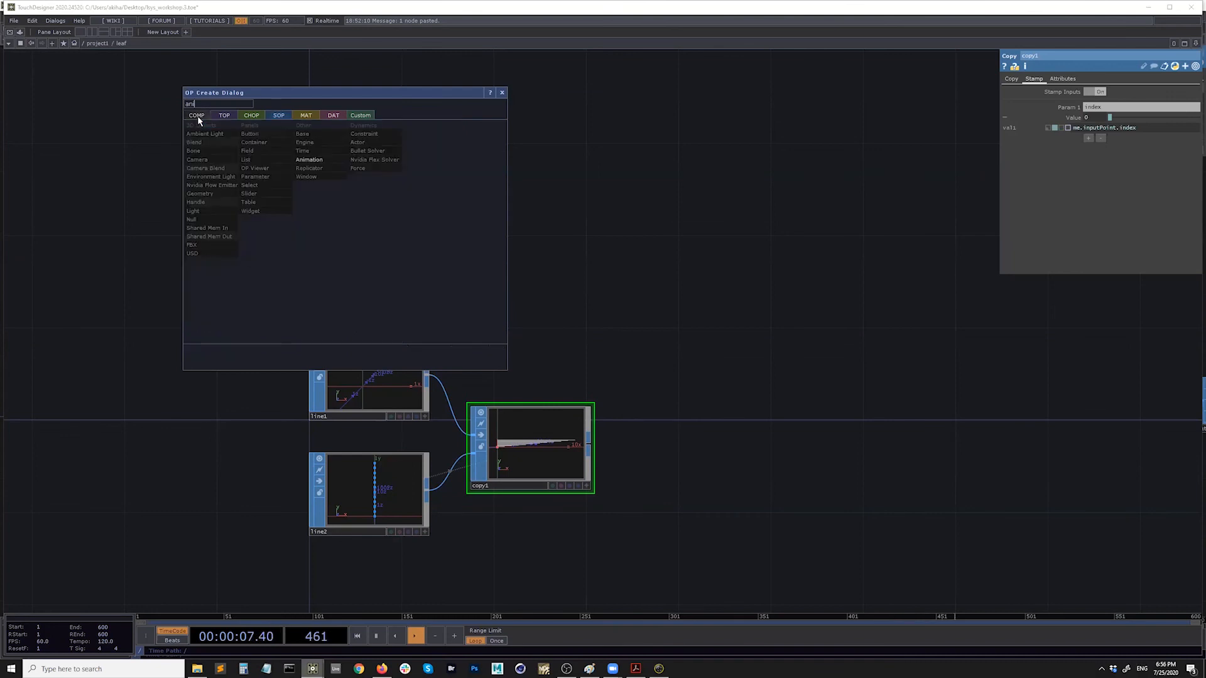
pyautogui.click(310, 159)
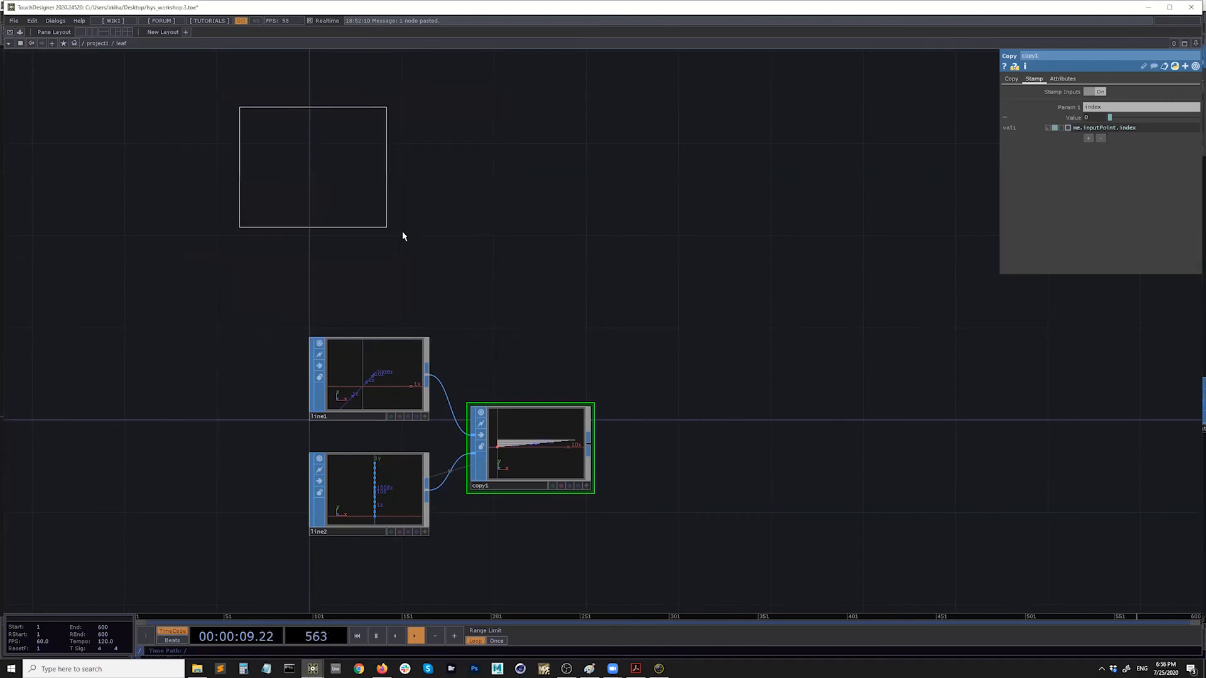
pyautogui.click(385, 210)
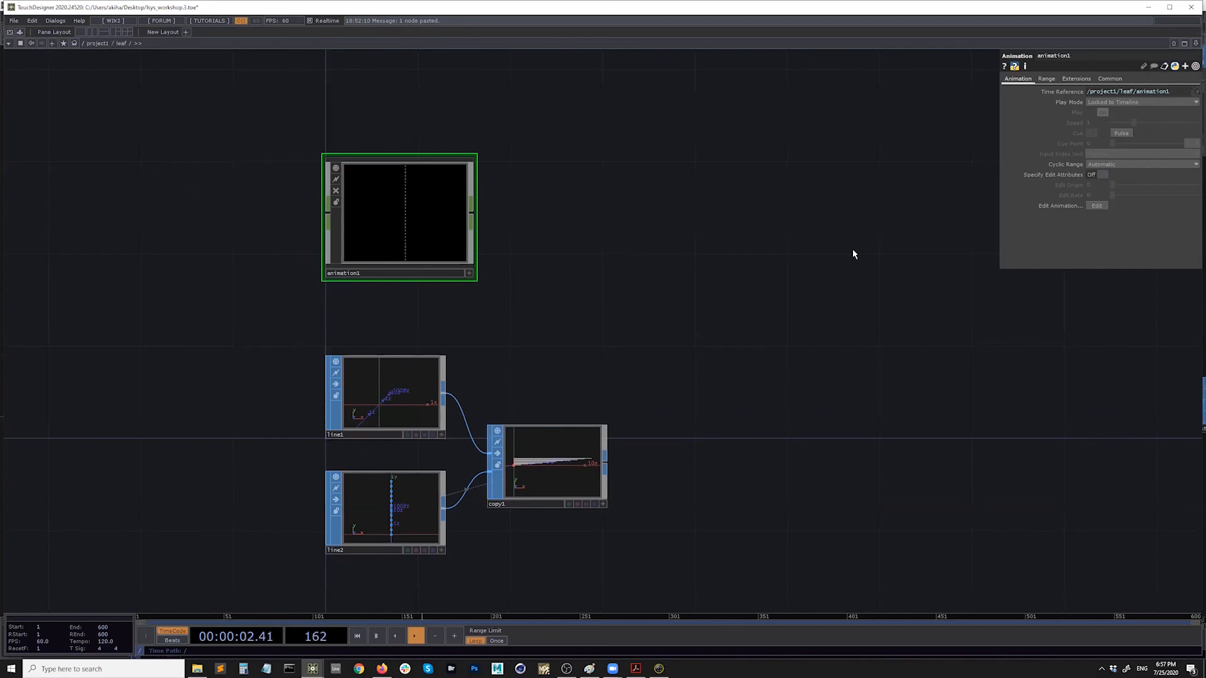
# Set animation1's Play Mode to Output Full Range
pyautogui.moveTo(478, 279); pyautogui.dragTo(511, 295)
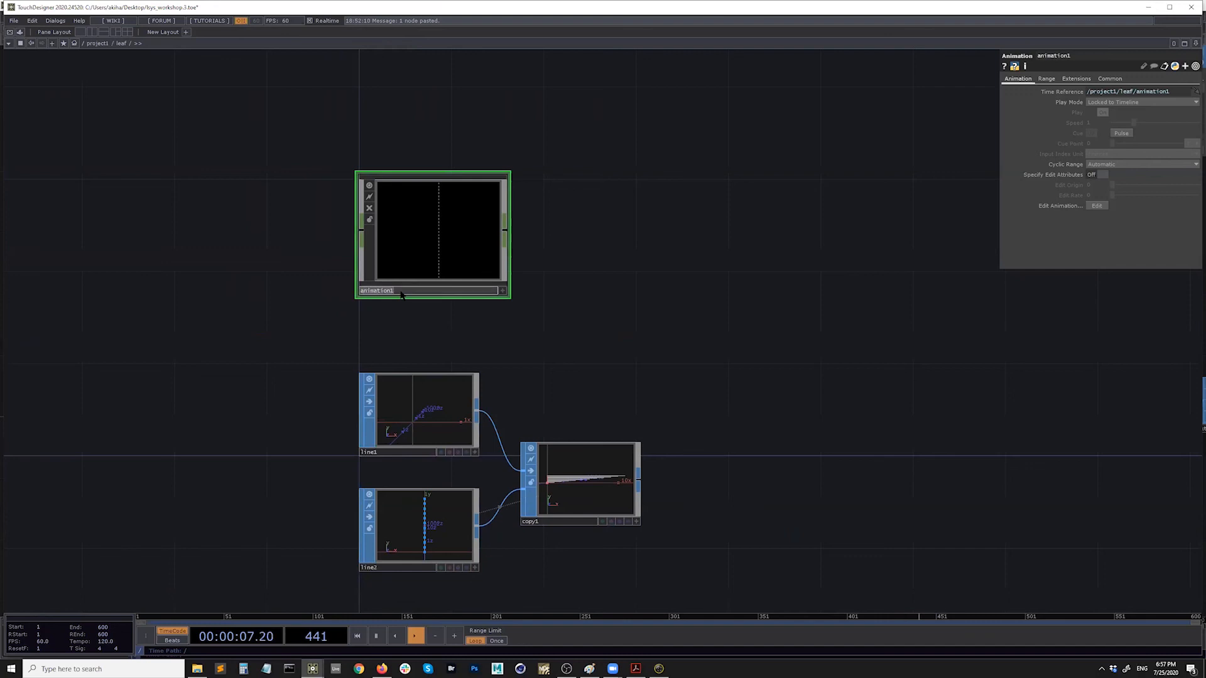
pyautogui.moveTo(614, 251); pyautogui.dragTo(610, 251)
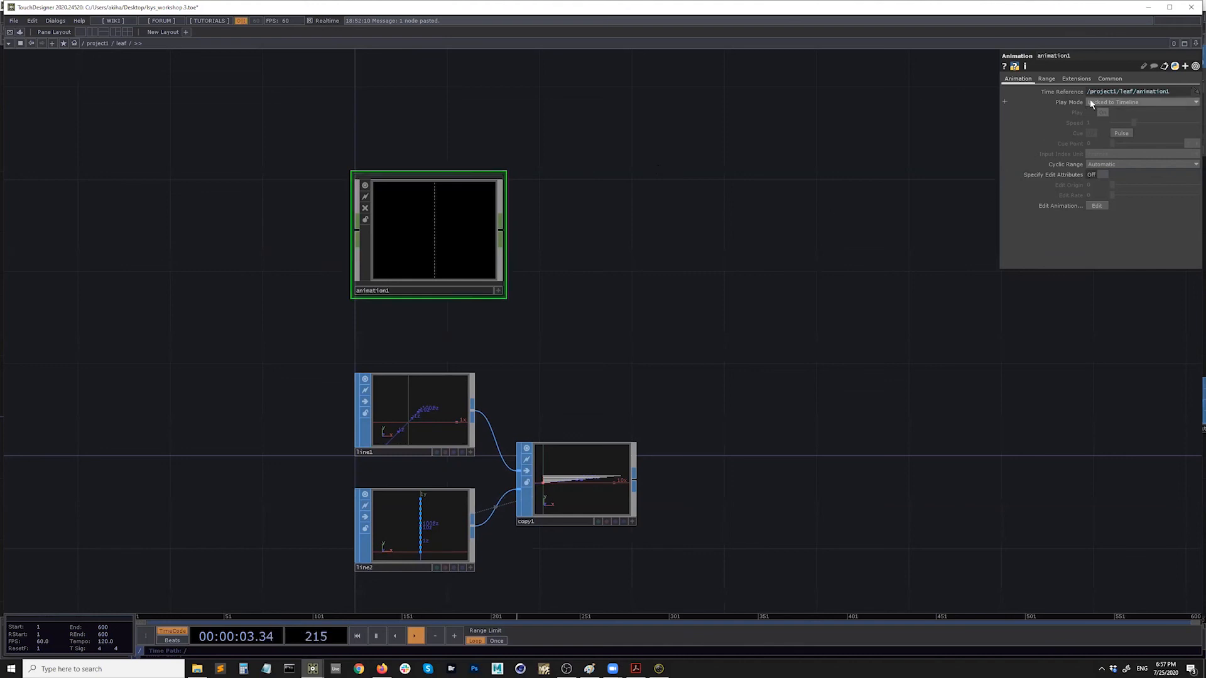
pyautogui.click(1107, 103)
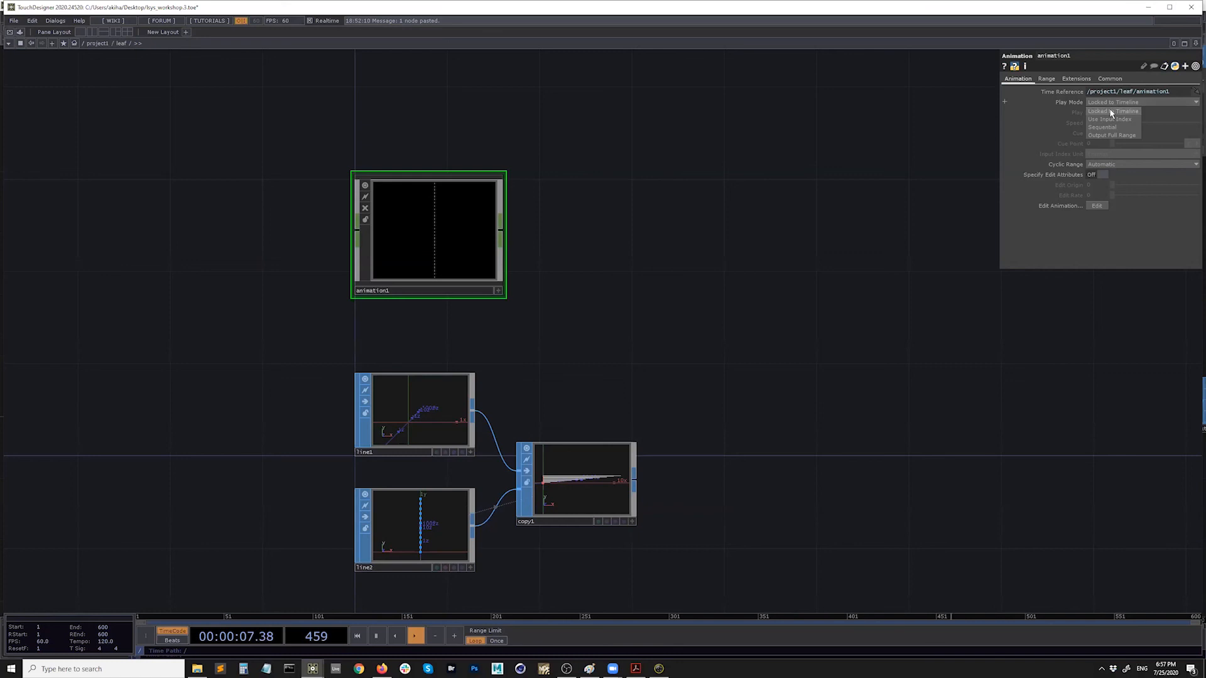
pyautogui.click(1111, 136)
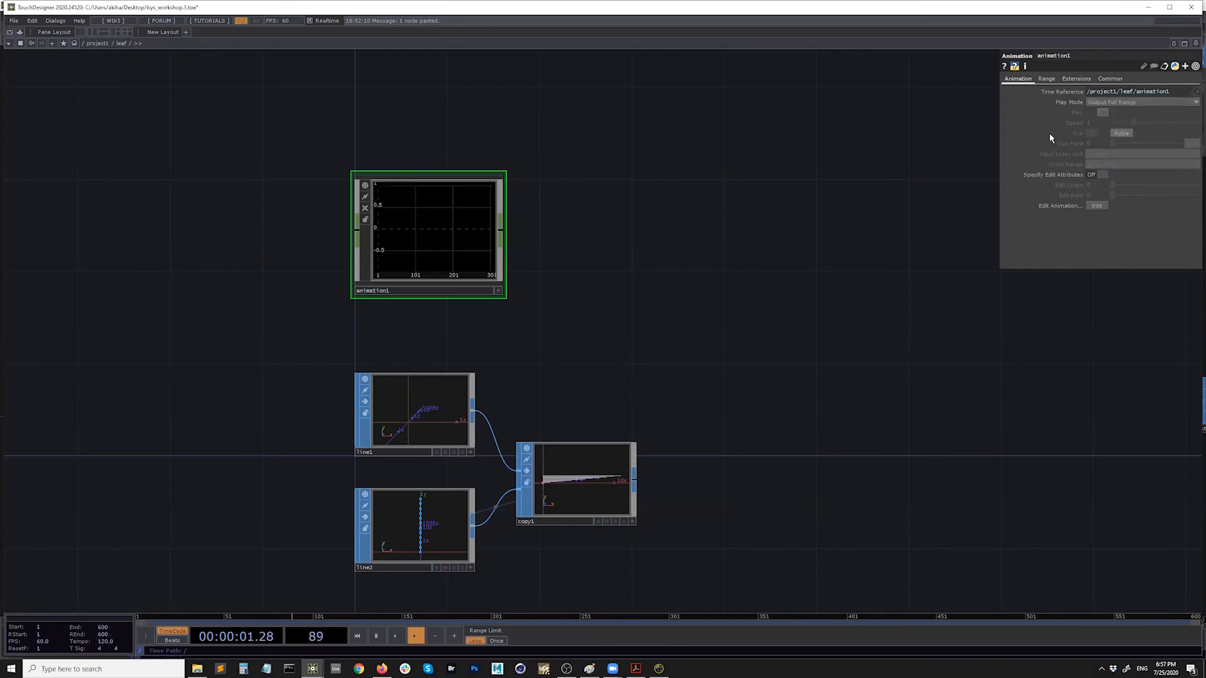
# Set animation1's range Type to Custom and use samples as the unit for both Start and End
pyautogui.click(1048, 79)
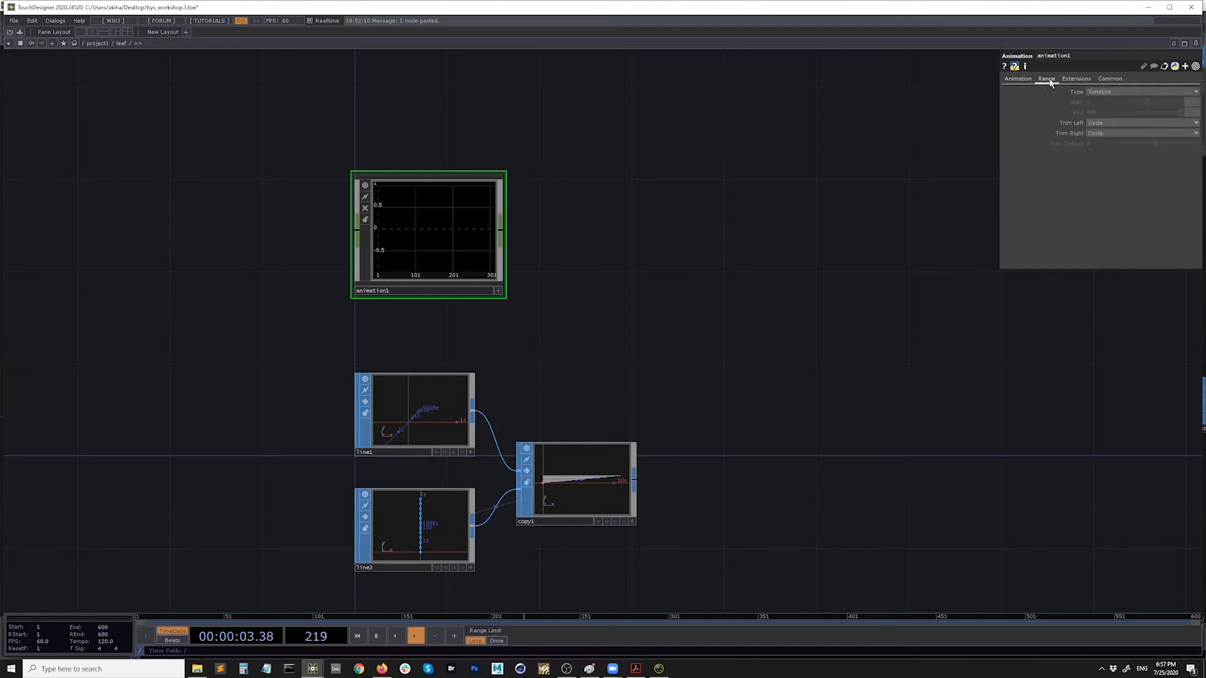
pyautogui.click(1108, 93)
pyautogui.click(1100, 110)
pyautogui.click(1195, 103)
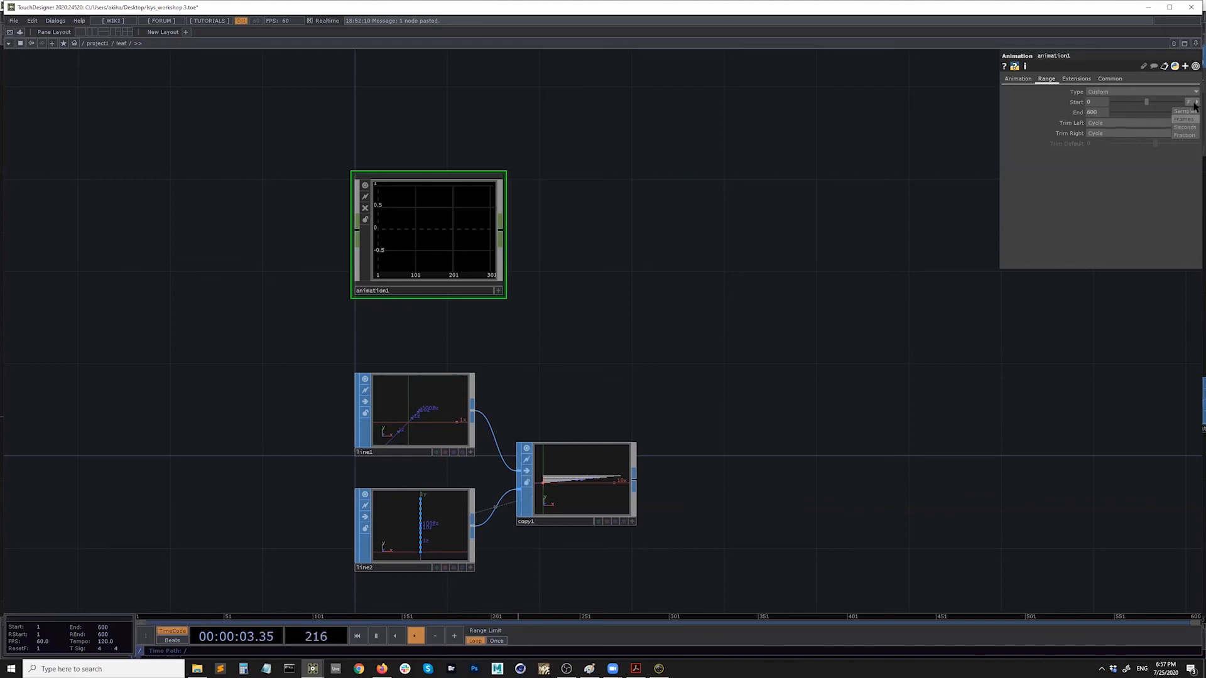
pyautogui.click(1193, 118)
pyautogui.click(1195, 111)
pyautogui.click(1188, 127)
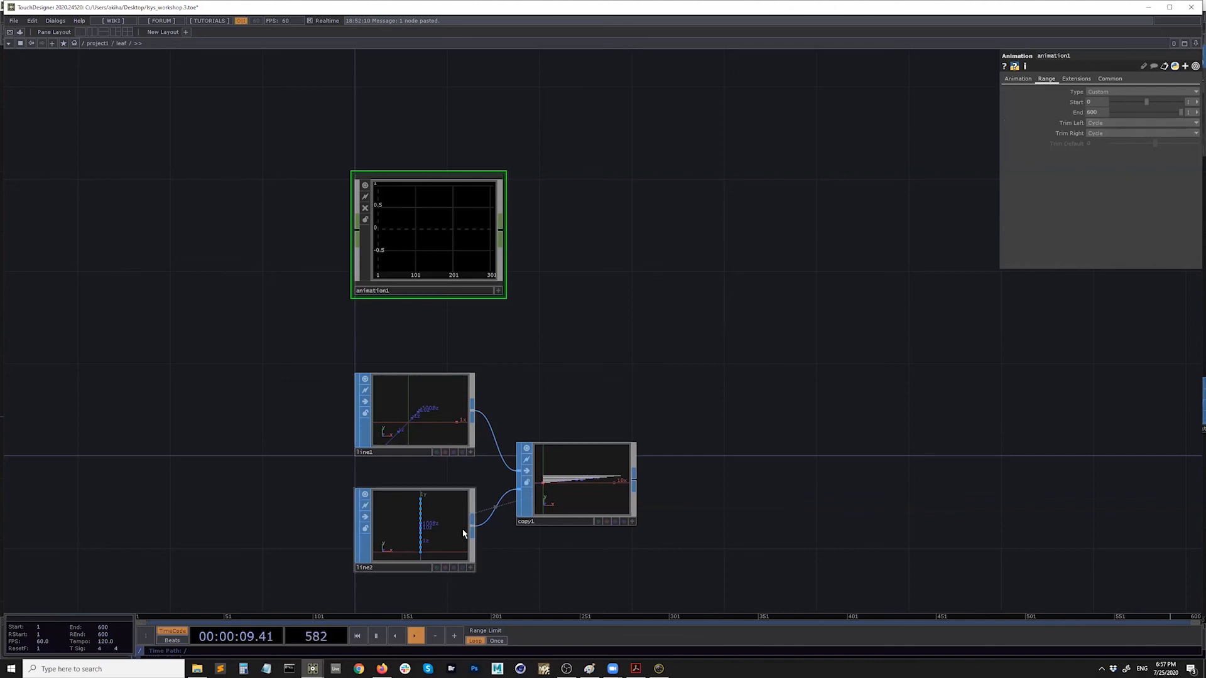
# Check line2's point information and set animation1's range End to the expression op('line2').numPoints-1
pyautogui.middleClick(439, 542)
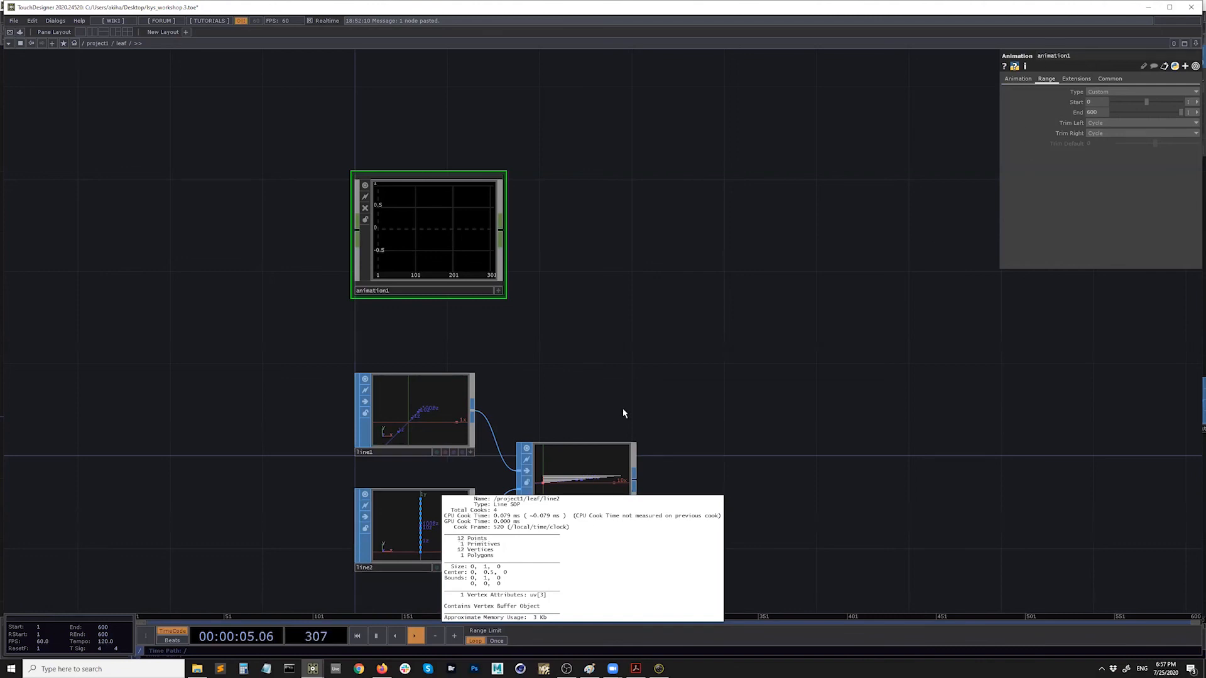
pyautogui.middleClick(416, 539)
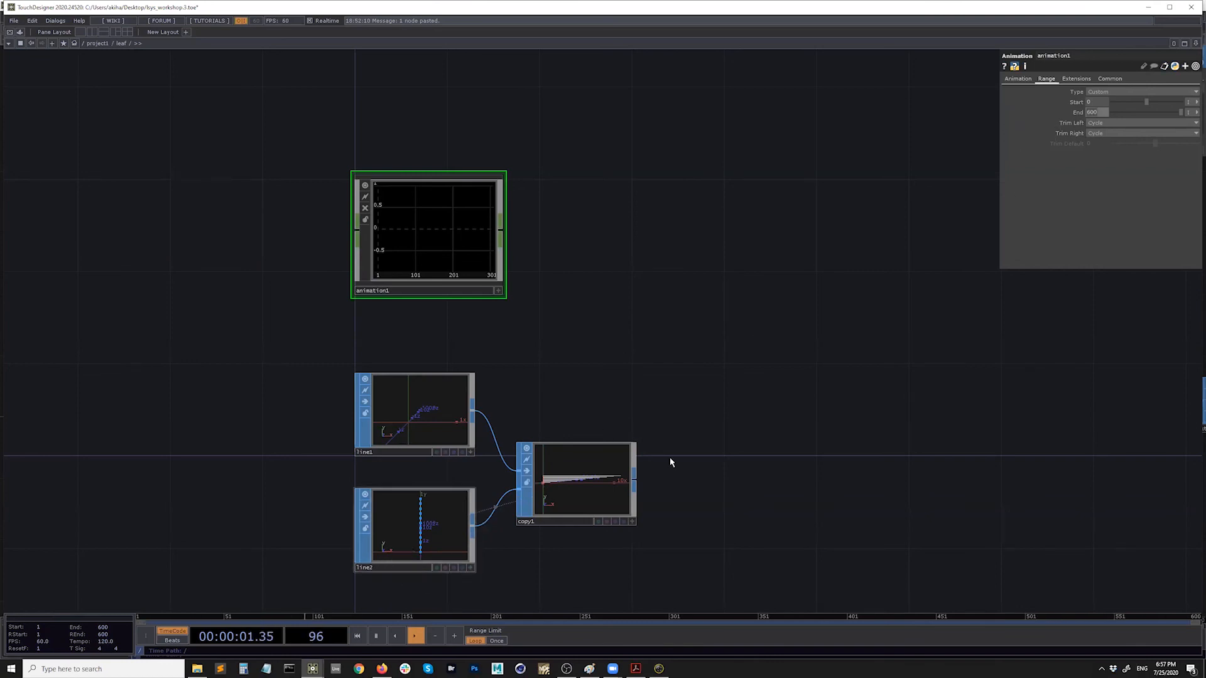
pyautogui.moveTo(1000, 147); pyautogui.dragTo(821, 154)
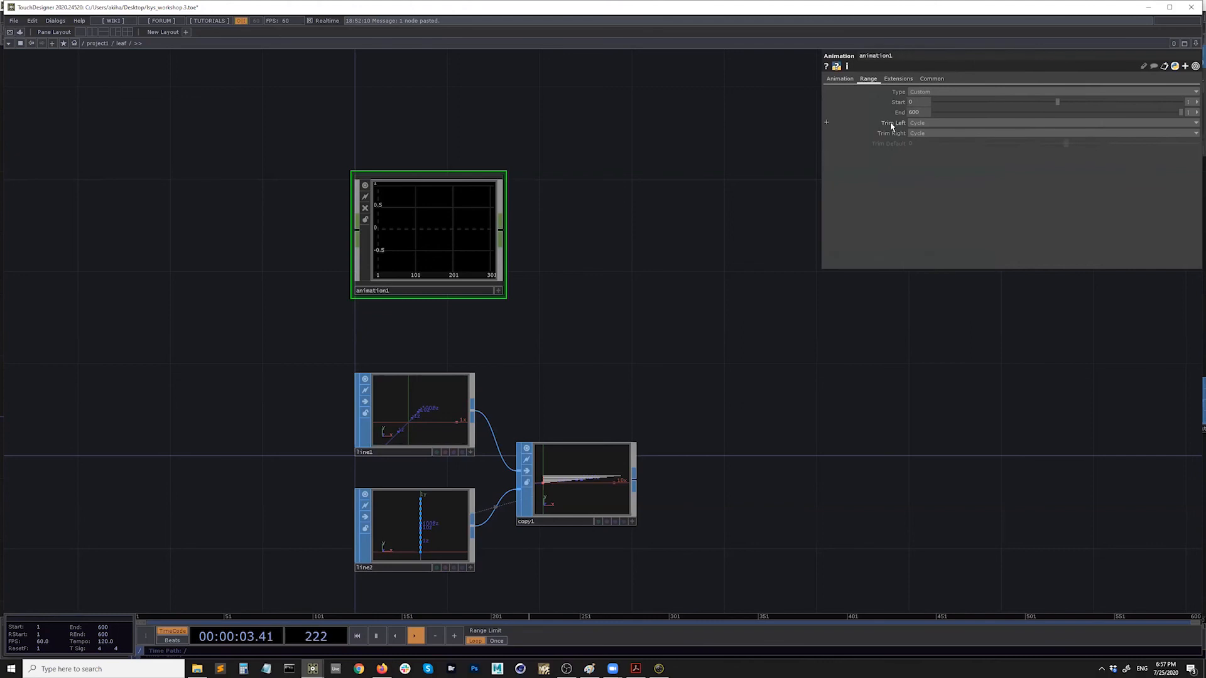
pyautogui.click(898, 114)
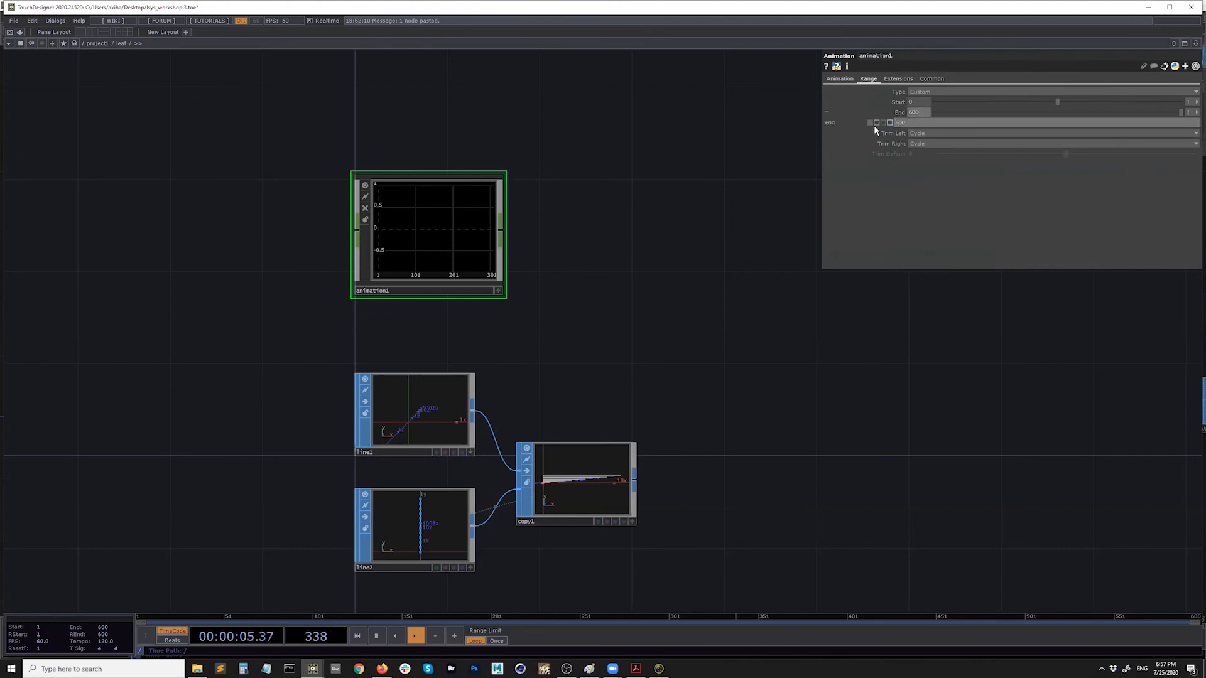
pyautogui.write("op('")
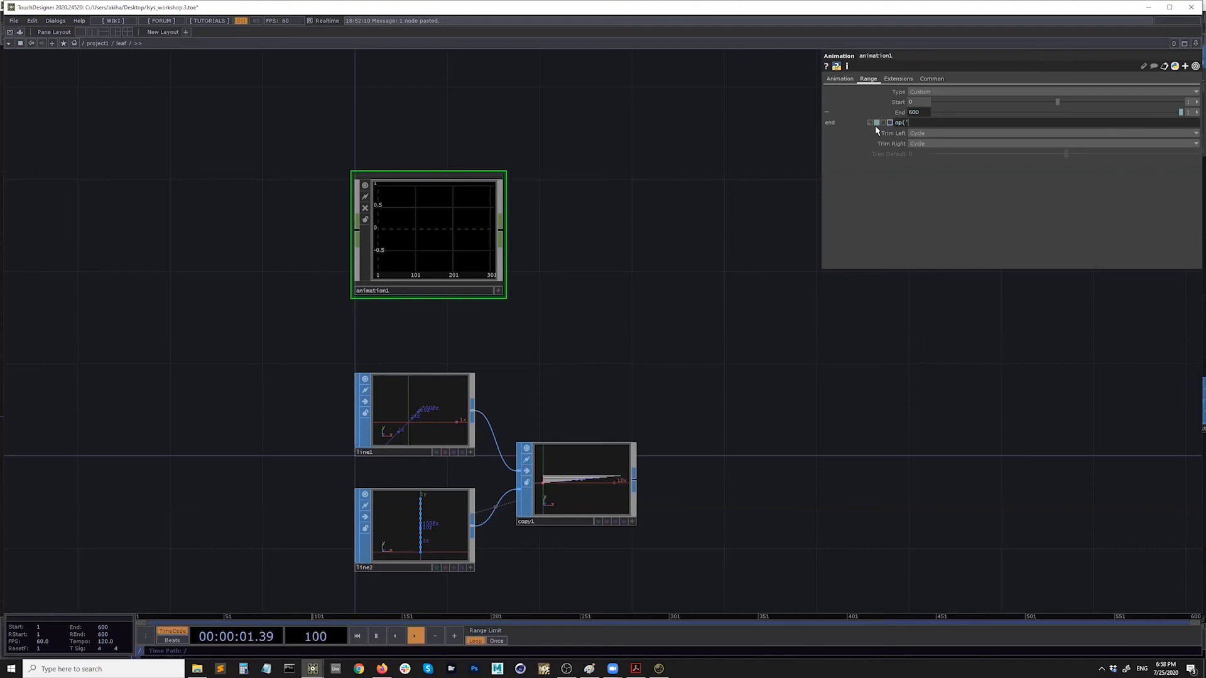
pyautogui.write('line2')
pyautogui.write("').numPoints")
pyautogui.press('Return')
pyautogui.moveTo(967, 122); pyautogui.dragTo(895, 124)
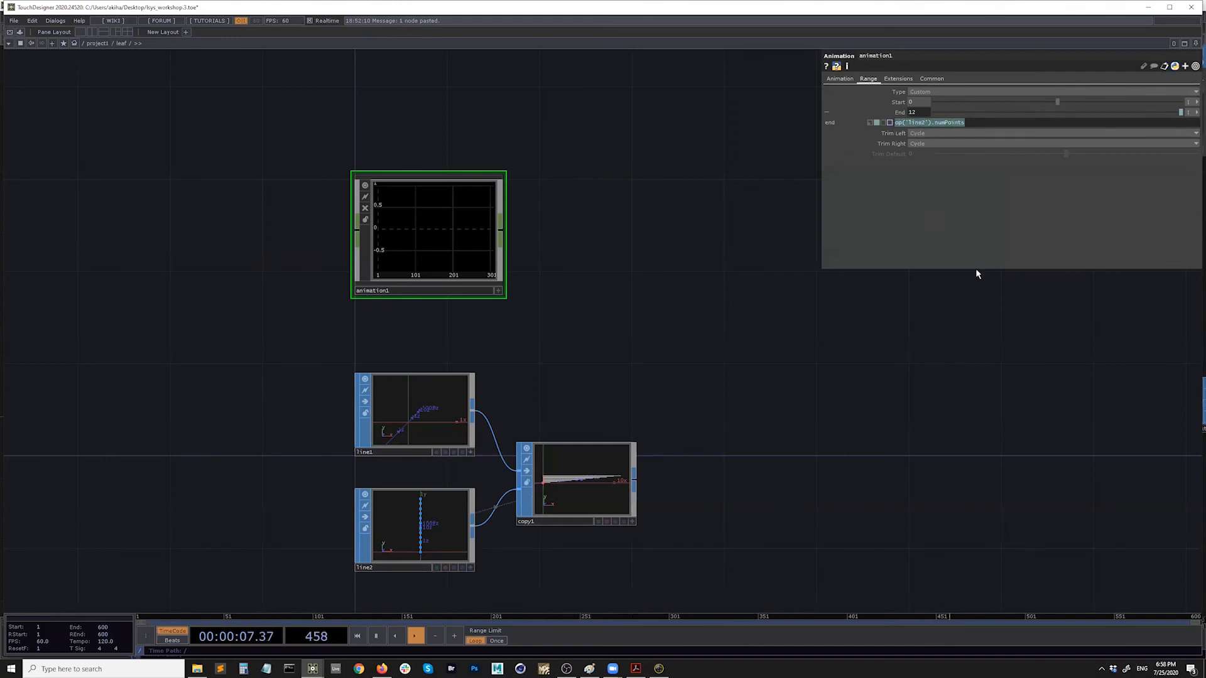
pyautogui.hotkey('alt', 'Tab')
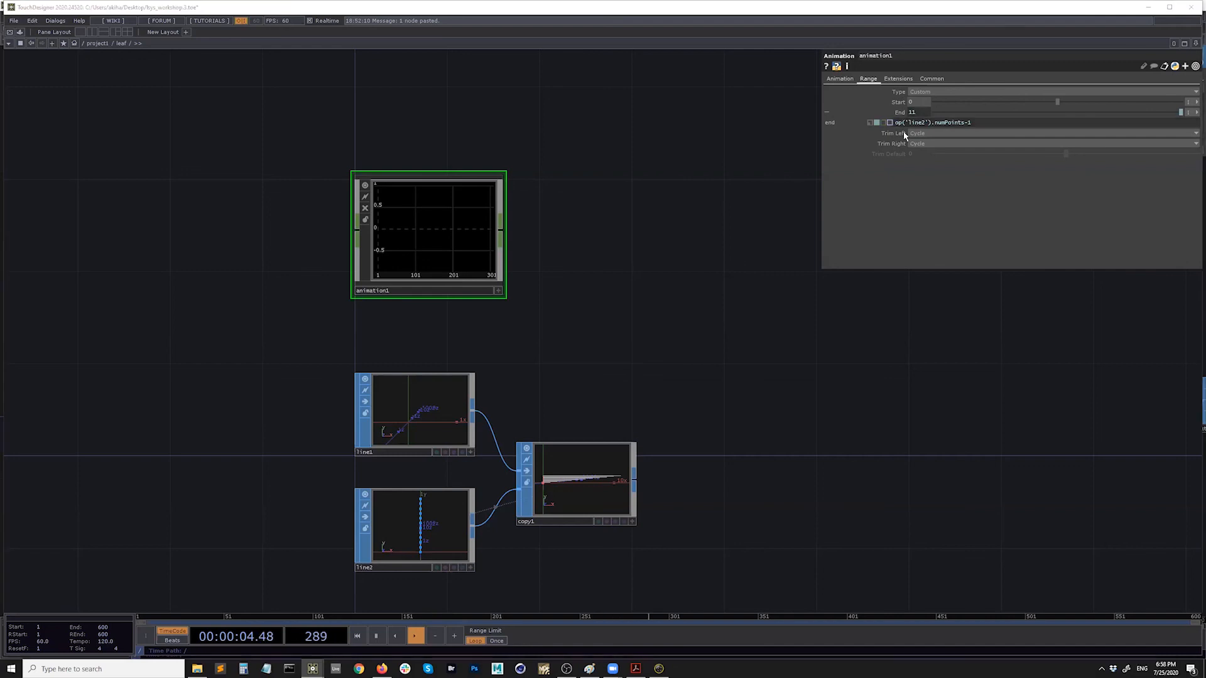
# Open animation1 for curve editing and keep the leaf network's nodes in view
pyautogui.moveTo(695, 251); pyautogui.dragTo(663, 254)
pyautogui.moveTo(569, 282); pyautogui.dragTo(542, 277)
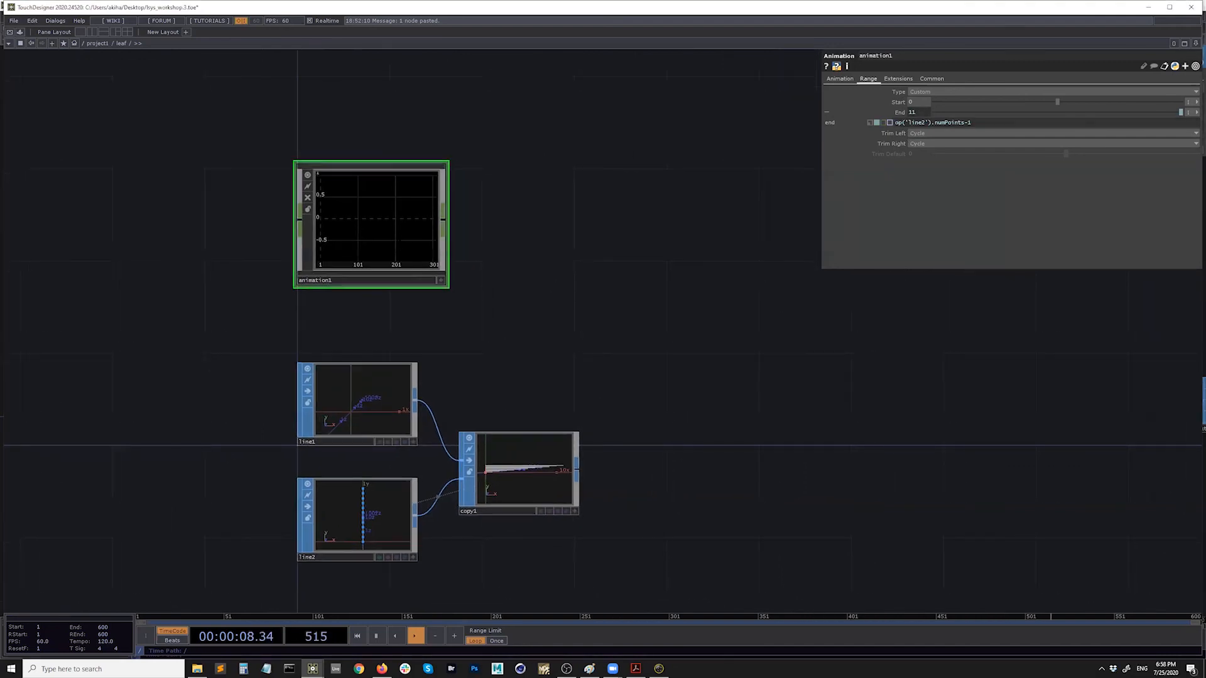
pyautogui.rightClick(371, 213)
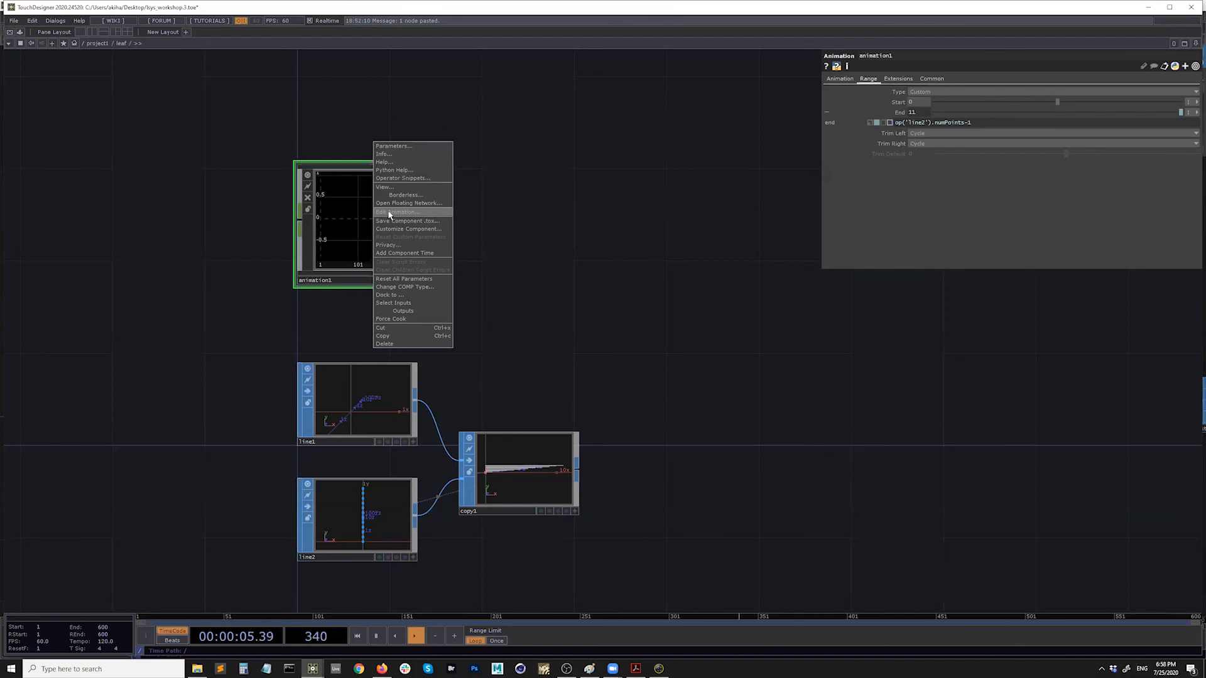
pyautogui.click(389, 213)
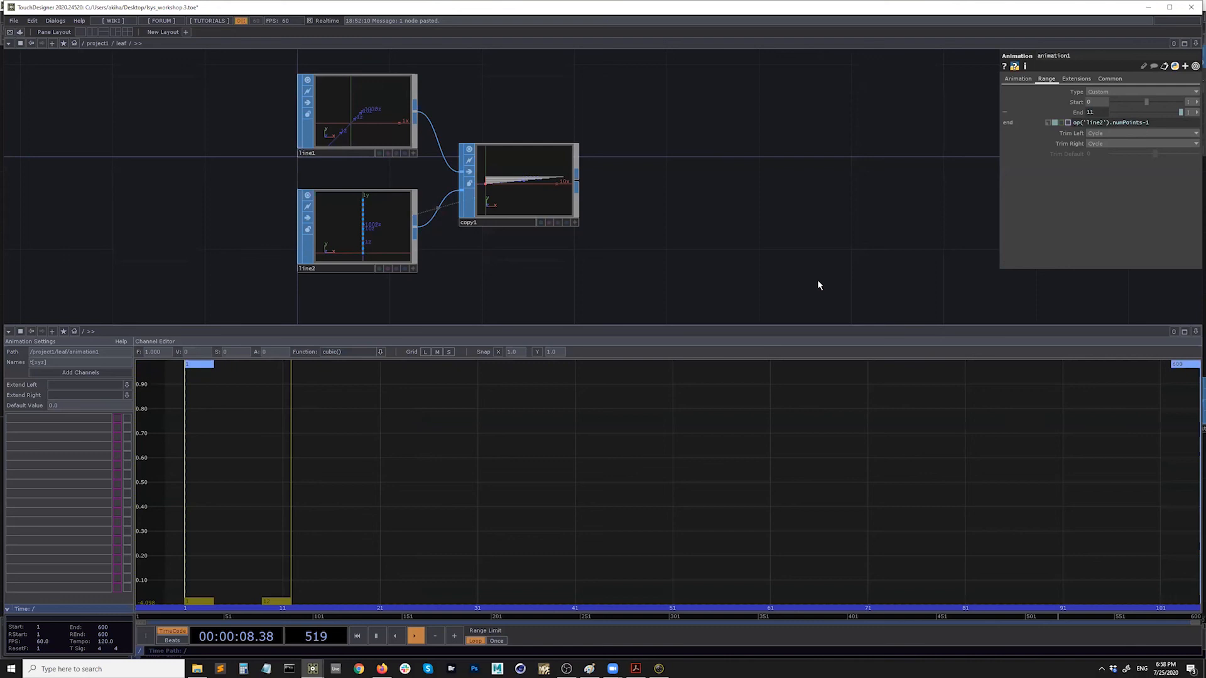
pyautogui.moveTo(859, 272); pyautogui.dragTo(786, 179)
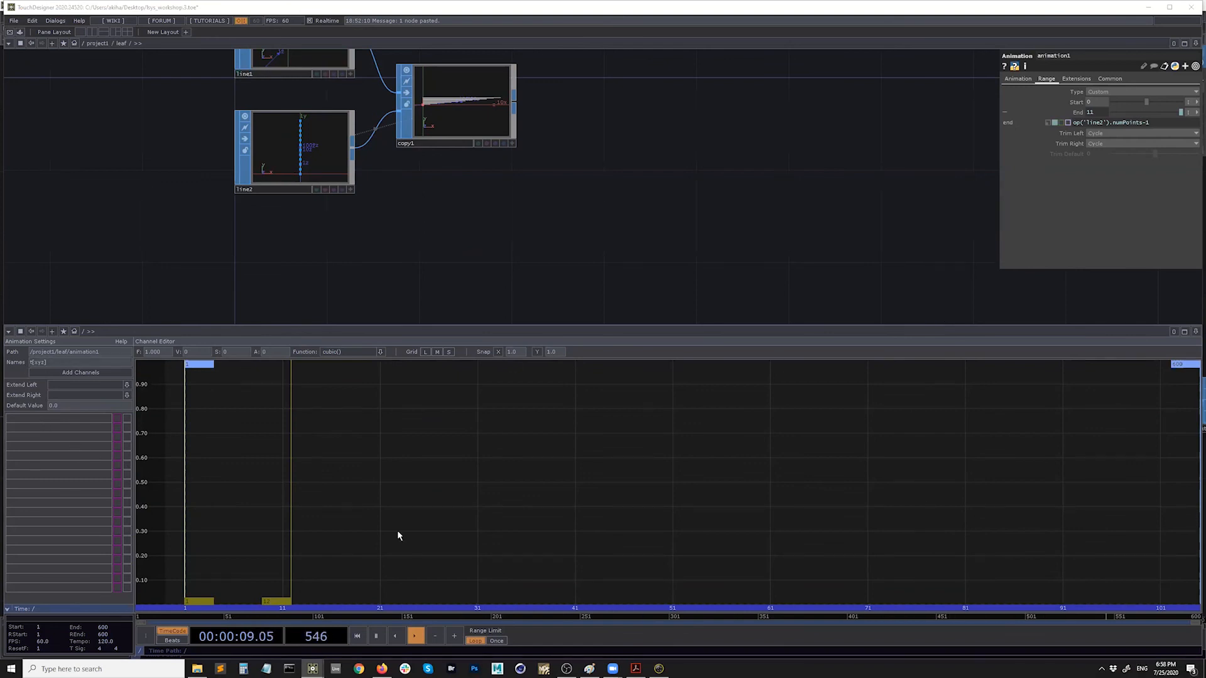
pyautogui.scroll(-5, 592, 248)
pyautogui.scroll(3, 456, 148)
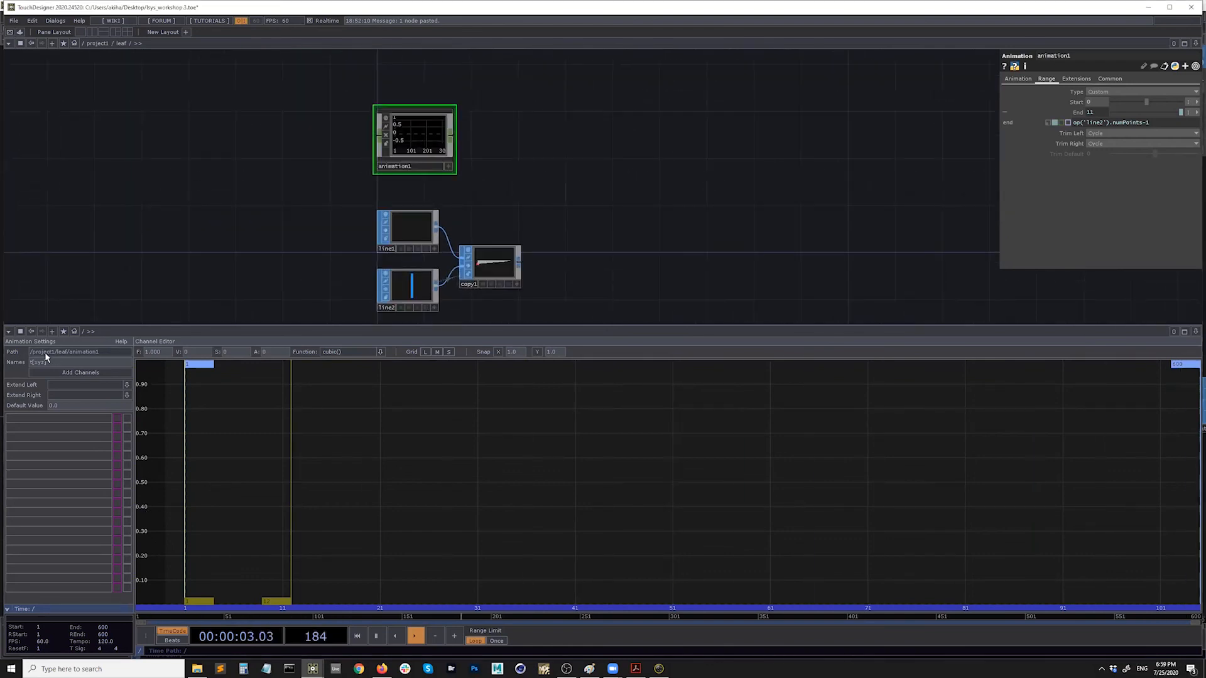
# Add a channel named tx to animation1 and insert a middle keyframe at frame 6, raised to about 0.6
pyautogui.moveTo(53, 363); pyautogui.dragTo(24, 363)
pyautogui.click(59, 372)
pyautogui.write('tx')
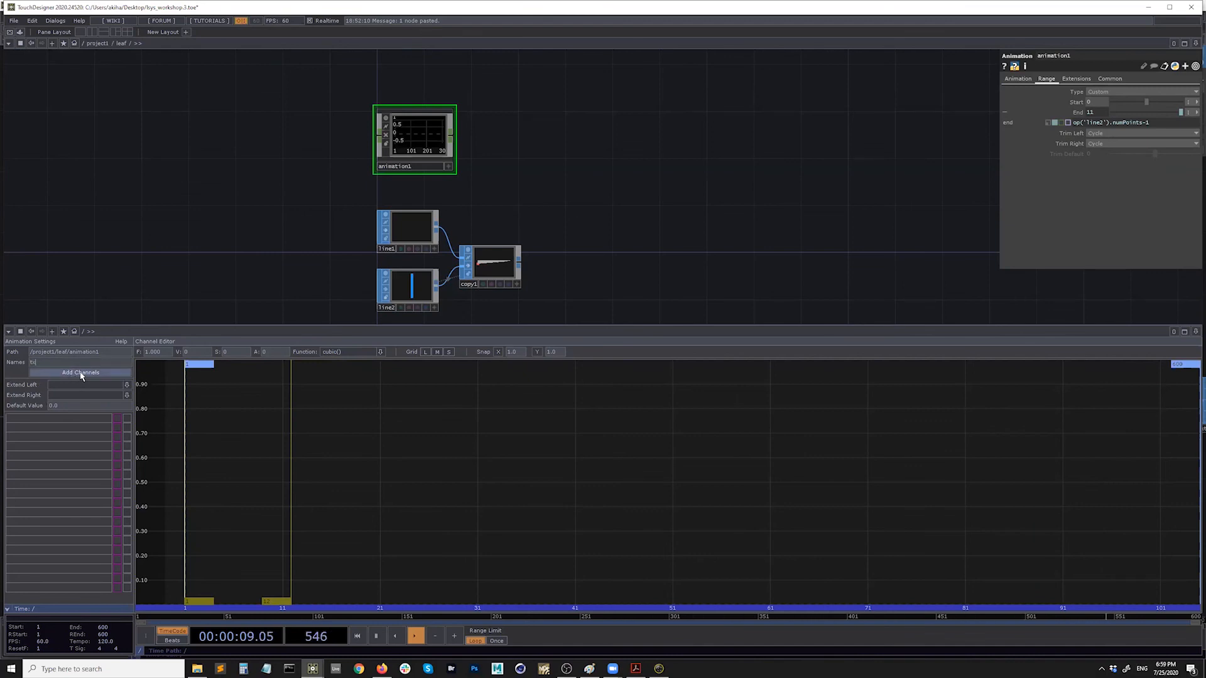
pyautogui.click(80, 373)
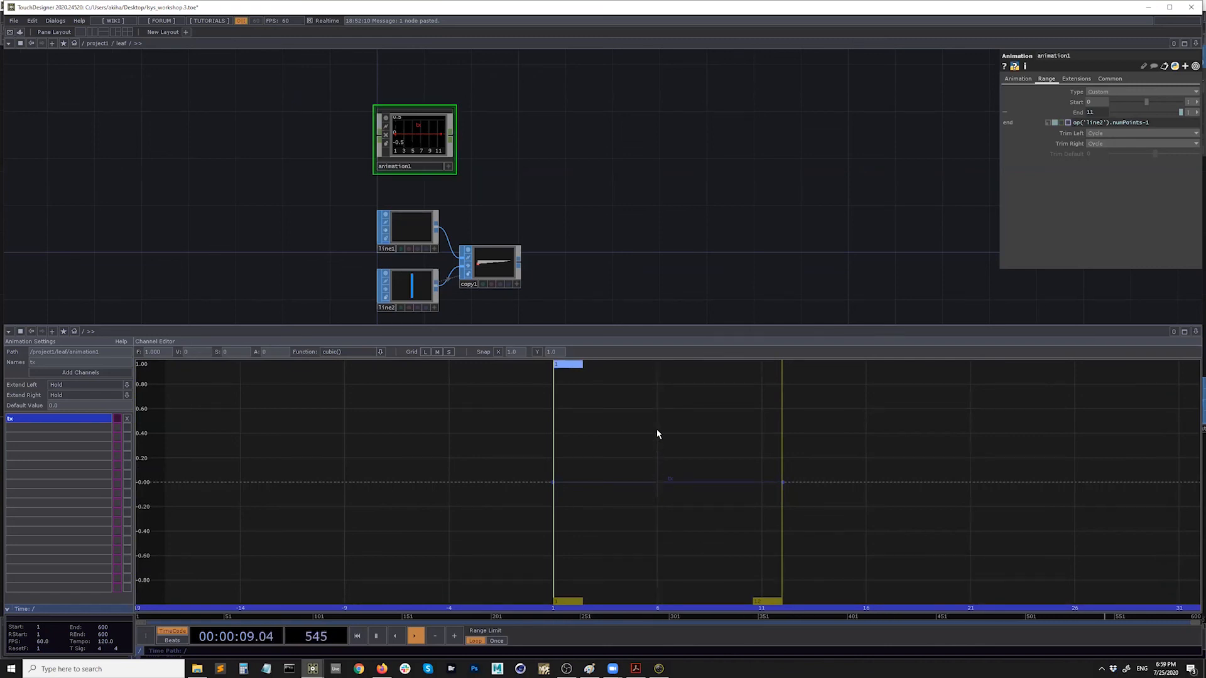
pyautogui.click(657, 482)
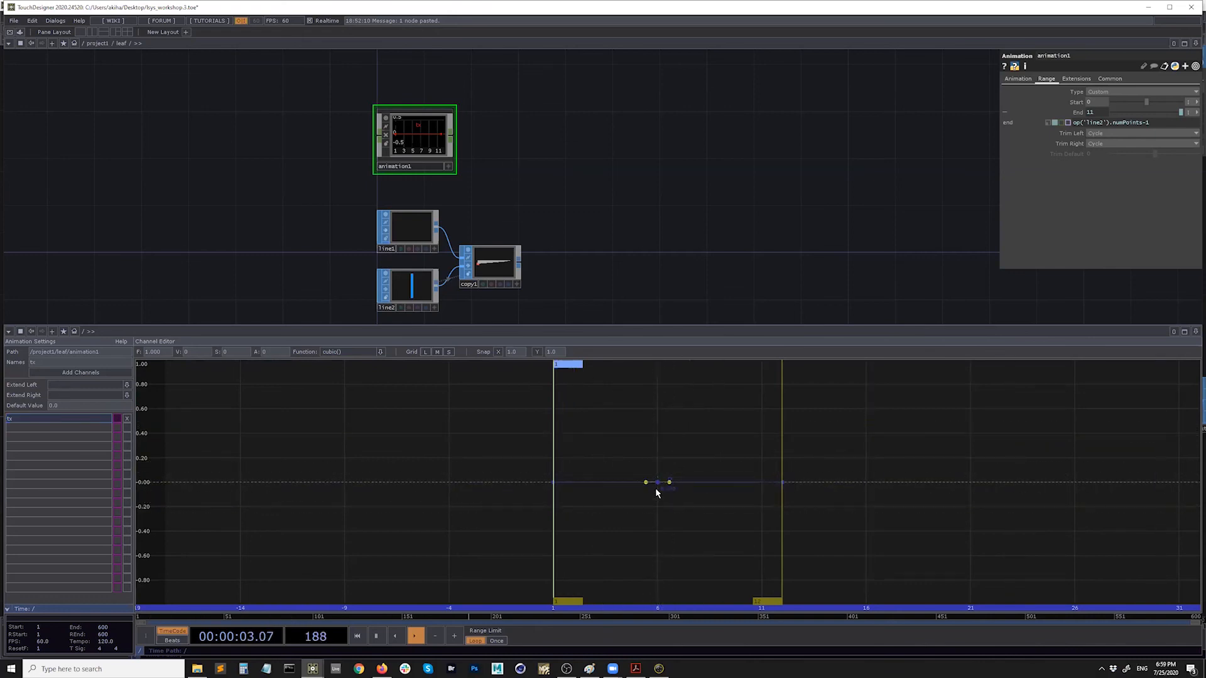
pyautogui.moveTo(657, 483); pyautogui.dragTo(654, 414)
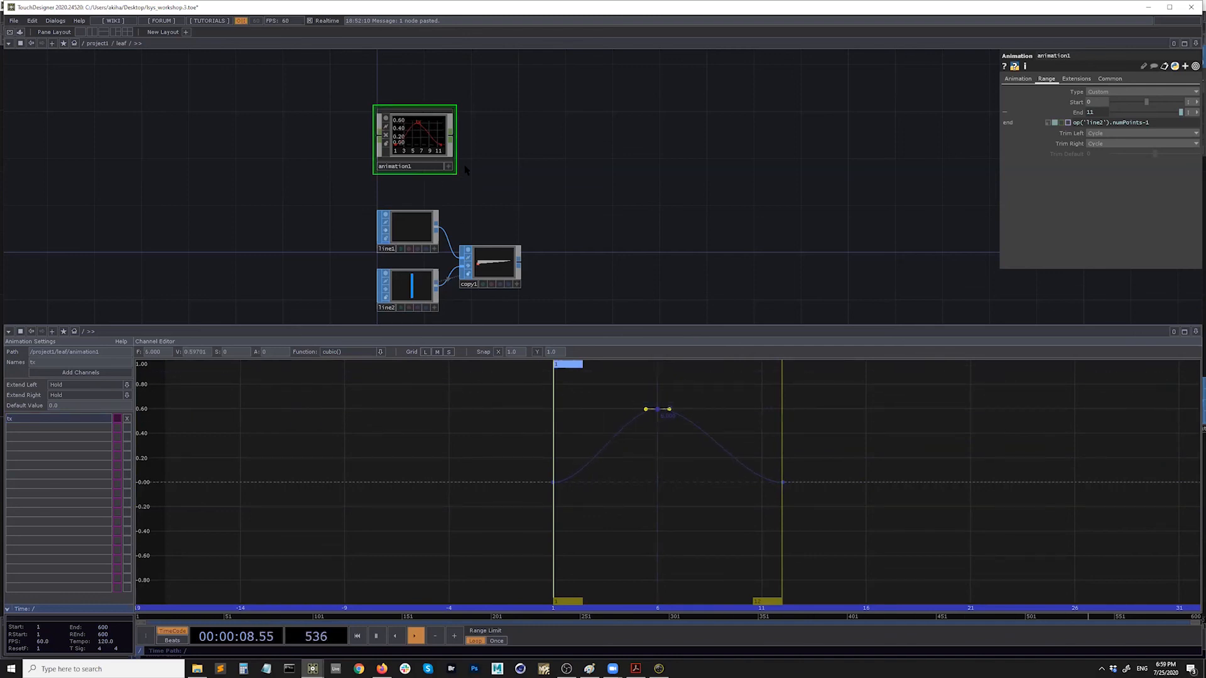
# Connect a Null CHOP to animation1's output and move the tx curve's middle keyframe to about frame 5, value 0.47
pyautogui.moveTo(484, 163); pyautogui.dragTo(481, 163)
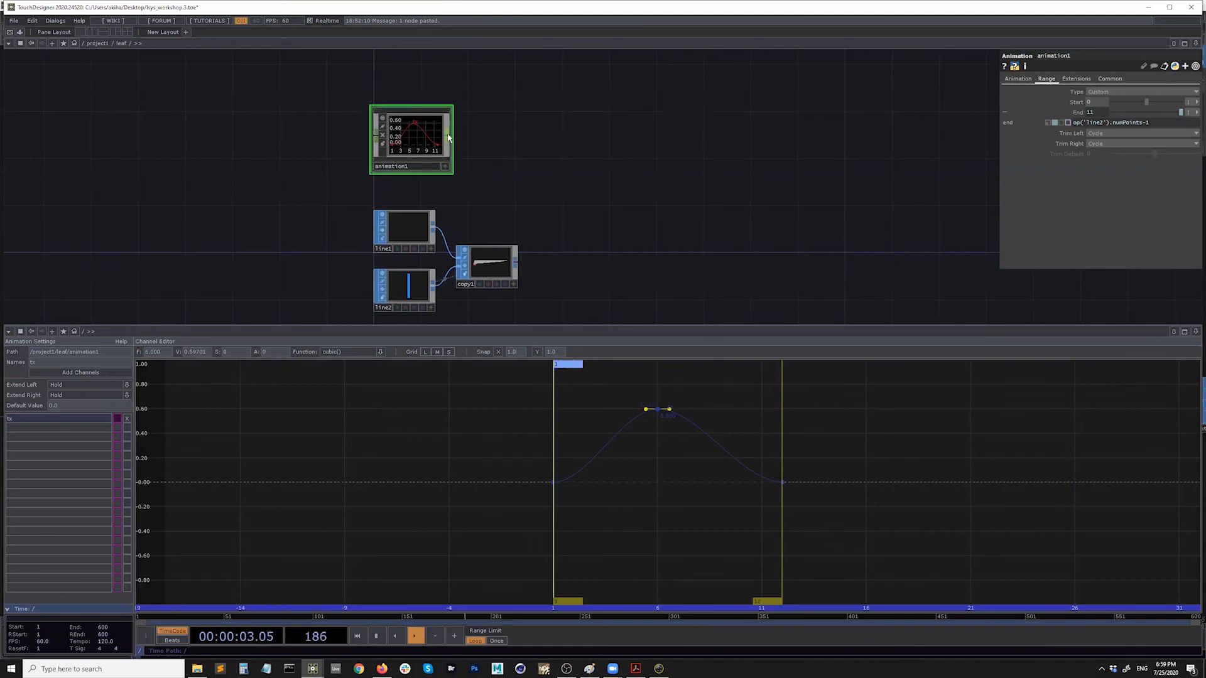
pyautogui.rightClick(450, 139)
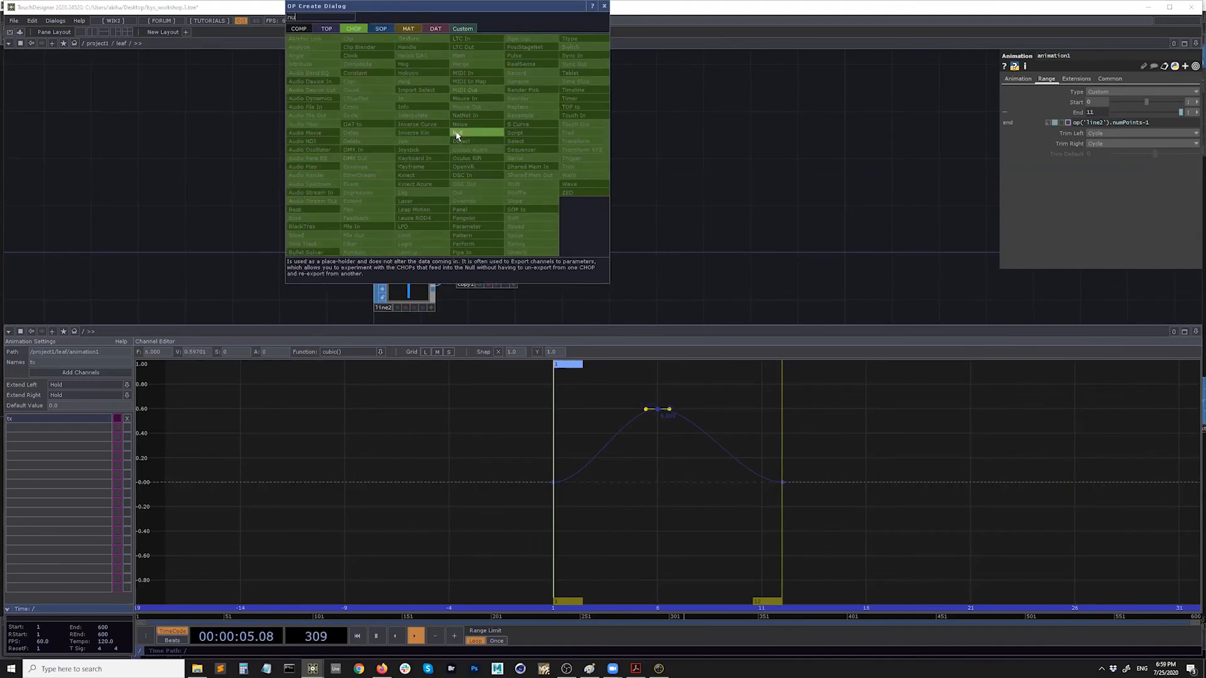
pyautogui.click(458, 132)
pyautogui.click(492, 137)
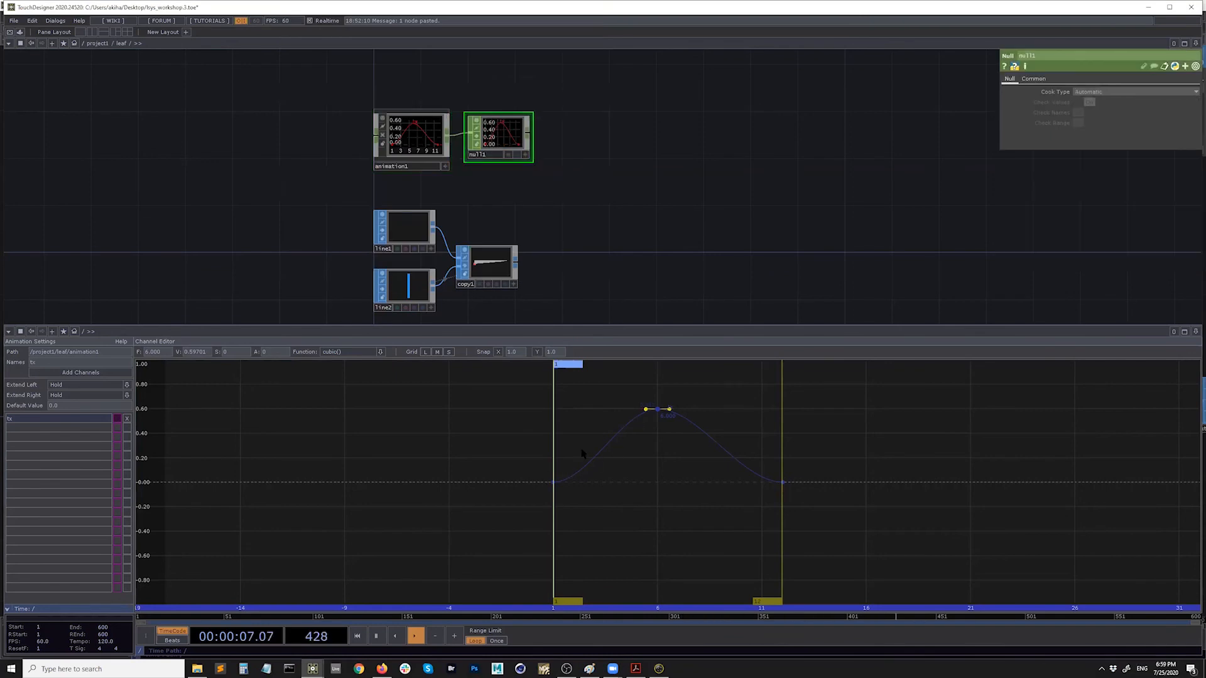
pyautogui.moveTo(645, 418); pyautogui.dragTo(633, 434)
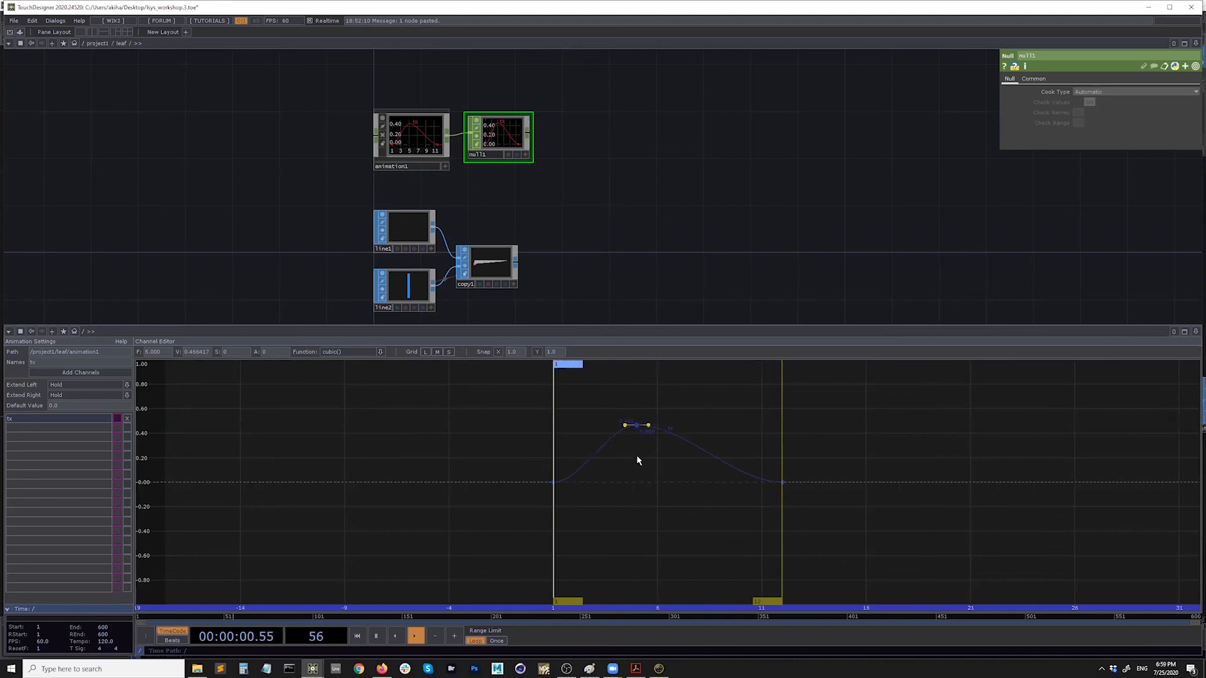
# Check line1's Point B X expression and rename the Null CHOP after animation1 as curve
pyautogui.scroll(3, 557, 237)
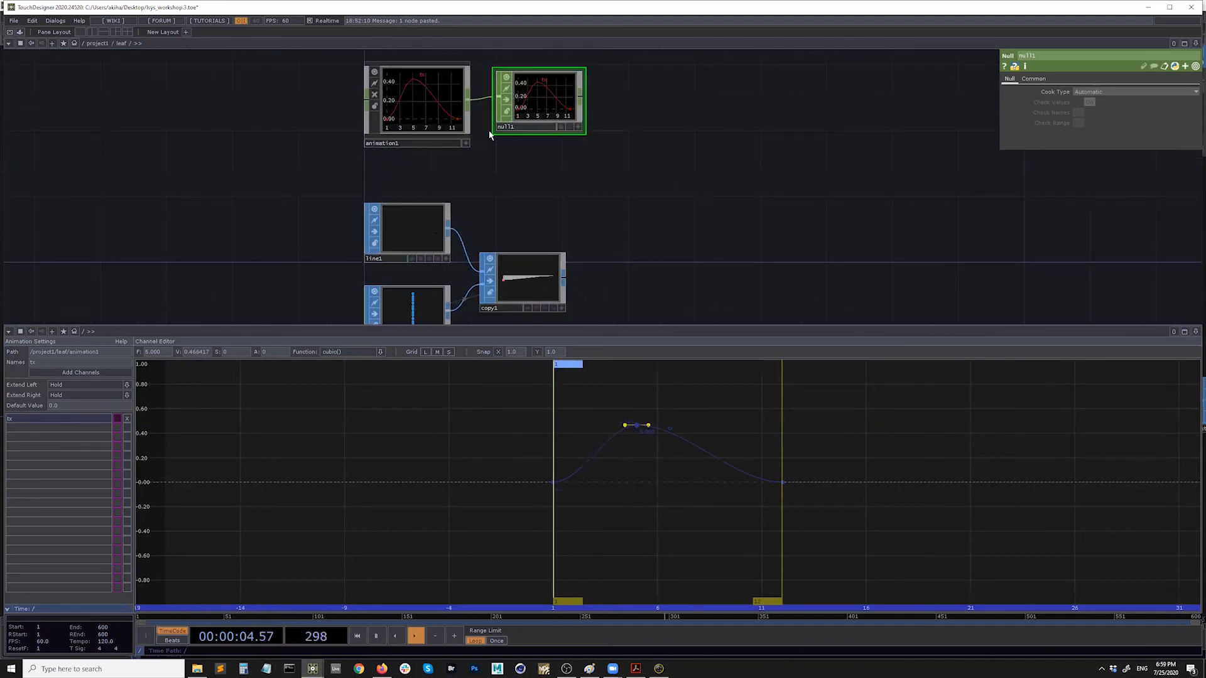
pyautogui.click(410, 231)
pyautogui.scroll(2, 502, 307)
pyautogui.scroll(-4, 571, 175)
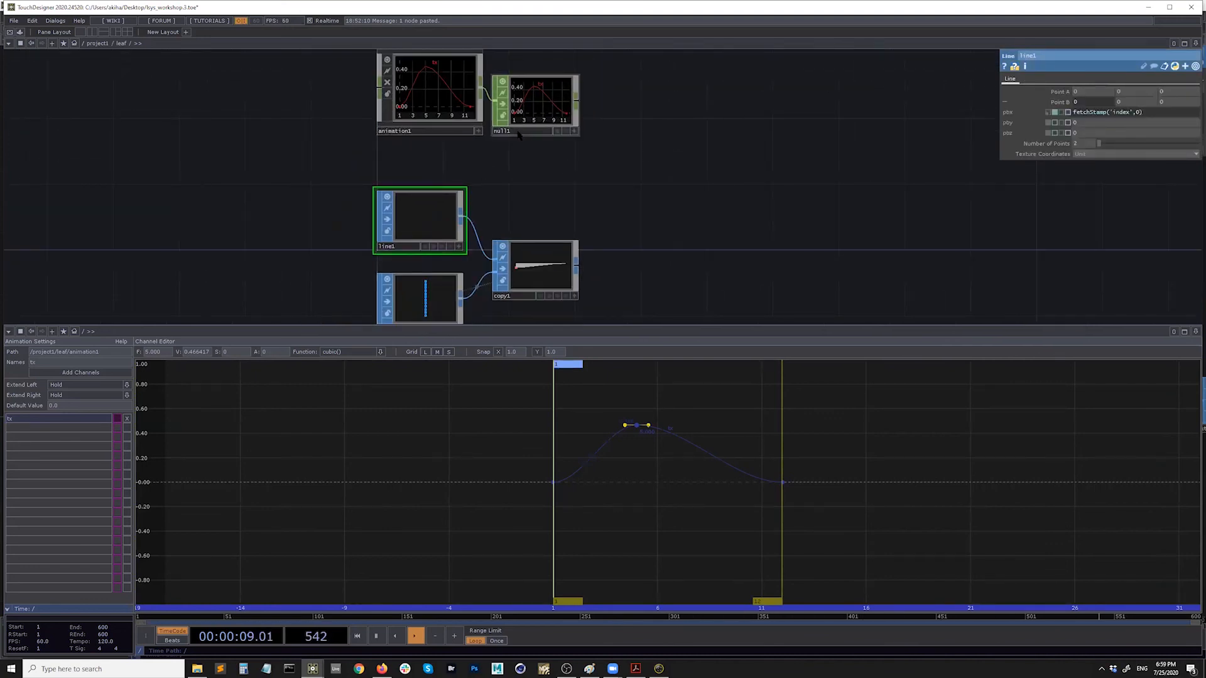
pyautogui.click(518, 132)
pyautogui.write('curve')
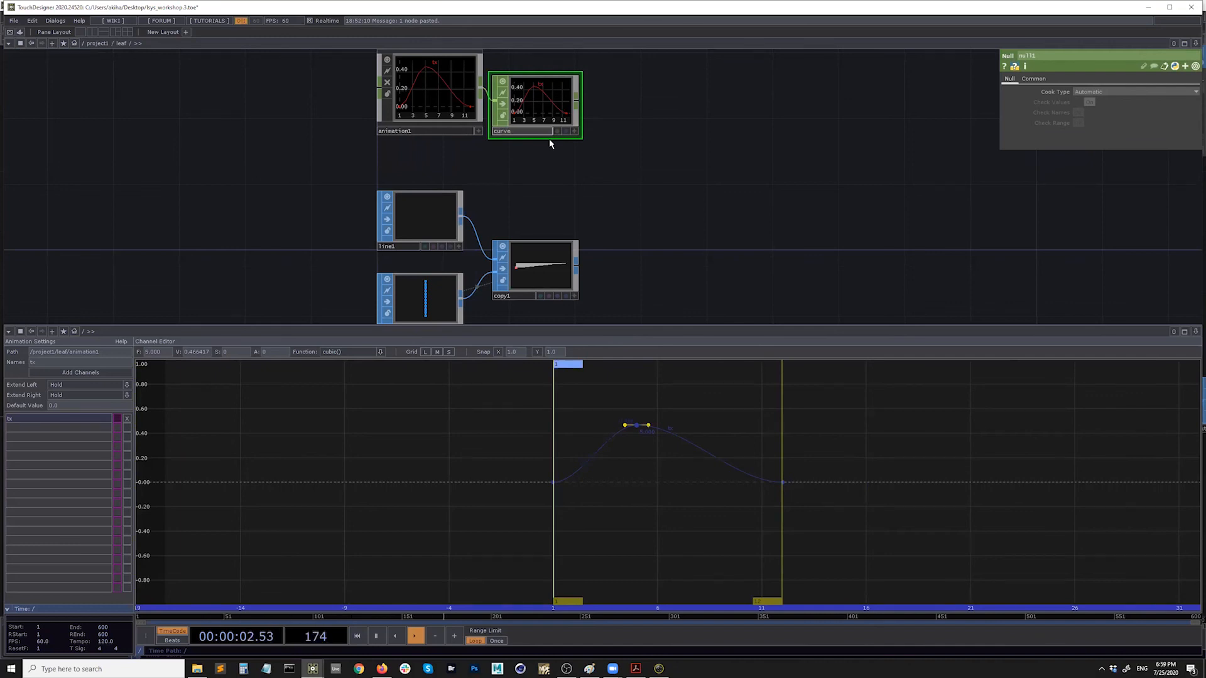
# Confirm curve as the Null CHOP's name and move the node slightly farther from animation1
pyautogui.press('Return')
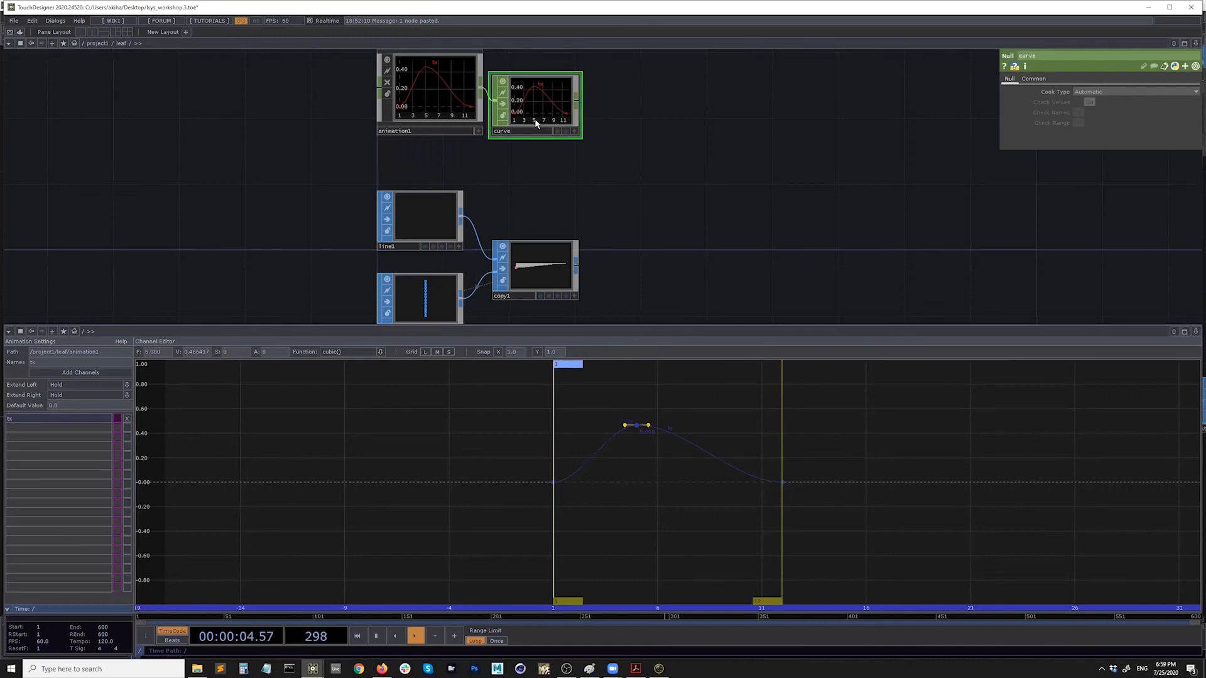
pyautogui.moveTo(534, 110); pyautogui.dragTo(551, 110)
# Select line1 and widen its parameter display to show the full Point B X expression
pyautogui.click(420, 218)
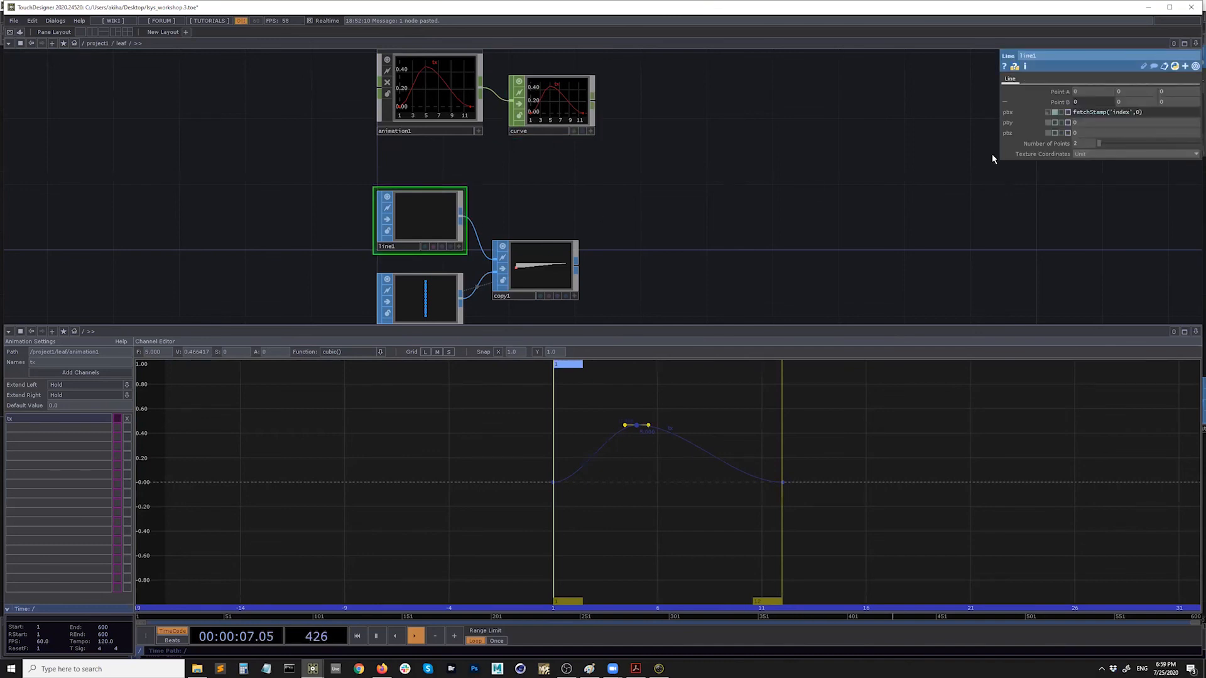
pyautogui.moveTo(999, 151); pyautogui.dragTo(714, 170)
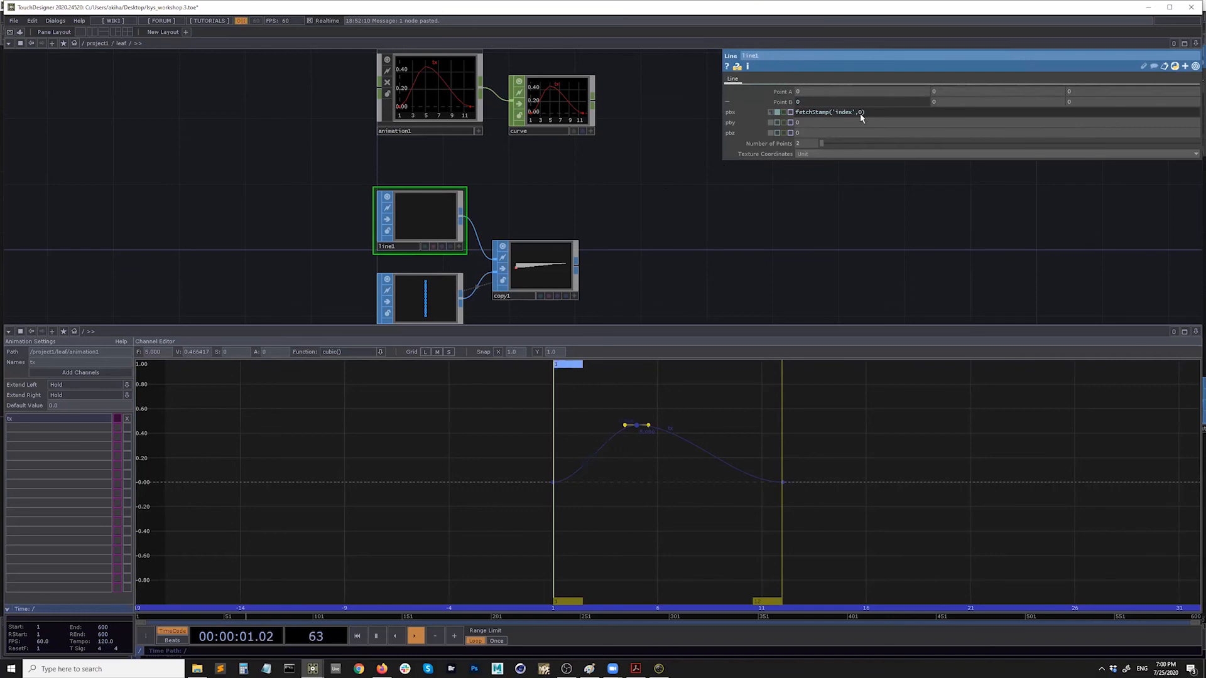
pyautogui.click(794, 114)
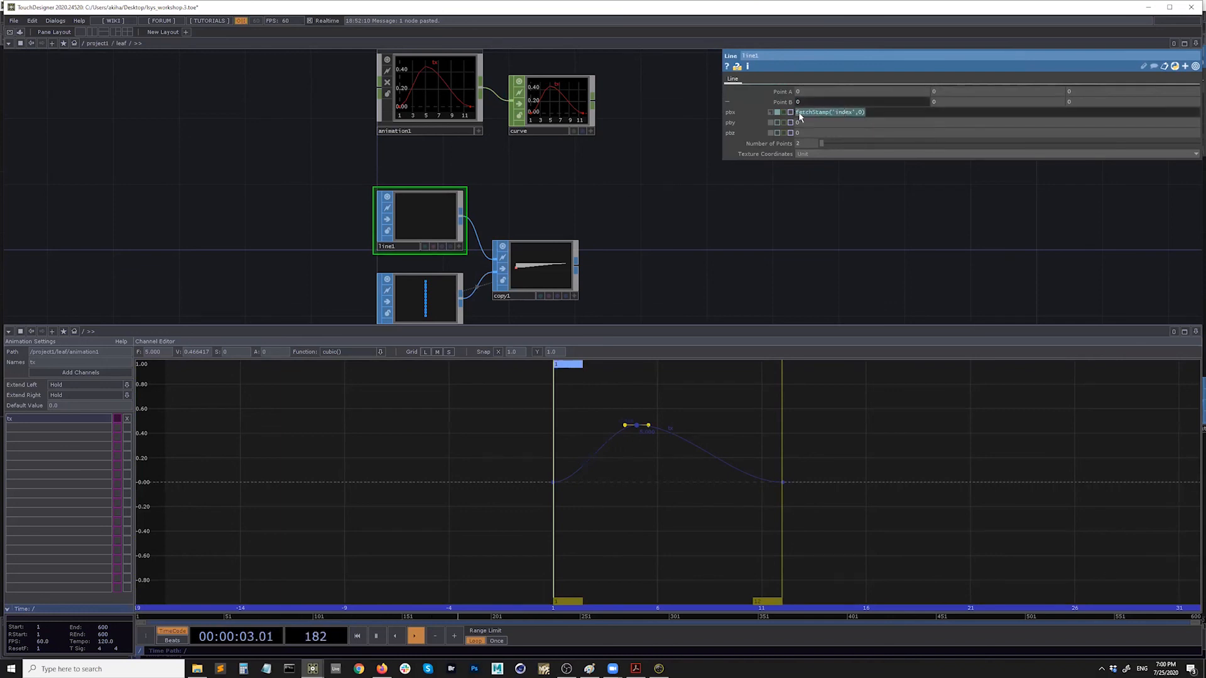
pyautogui.press('Return')
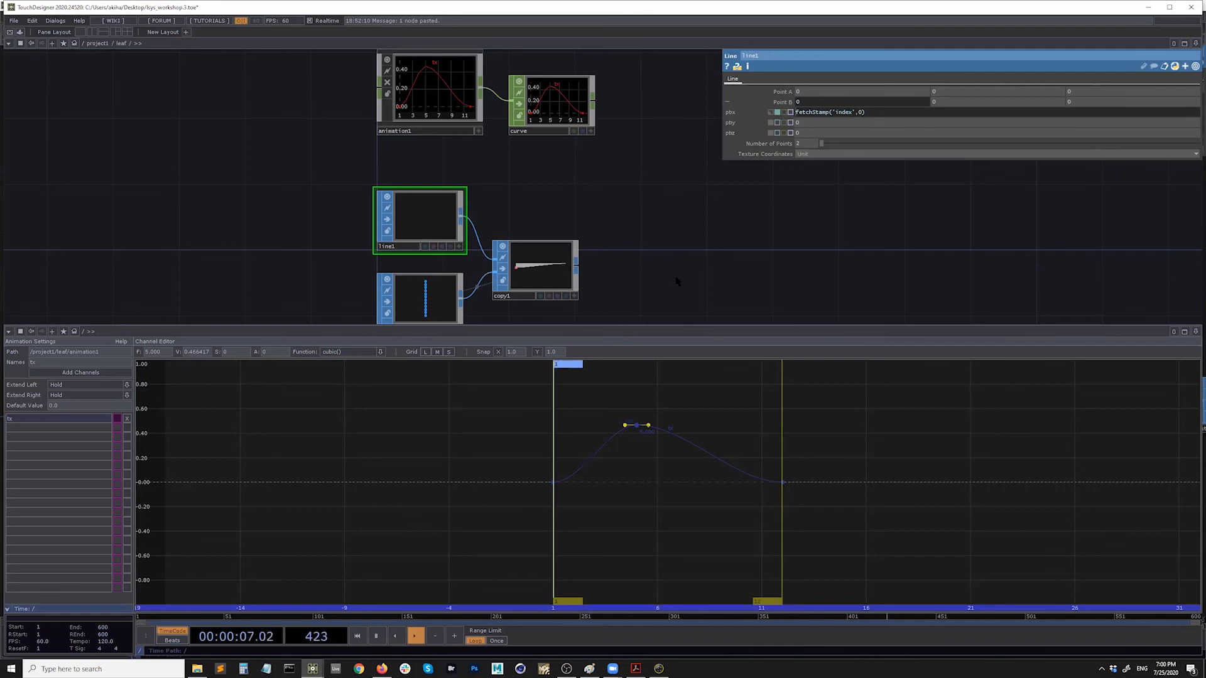
# Switch to the finished workshop project and copy line2's Point B X expression, op('curve')['tx'][fetchStamp('index',0)]
pyautogui.moveTo(312, 668)
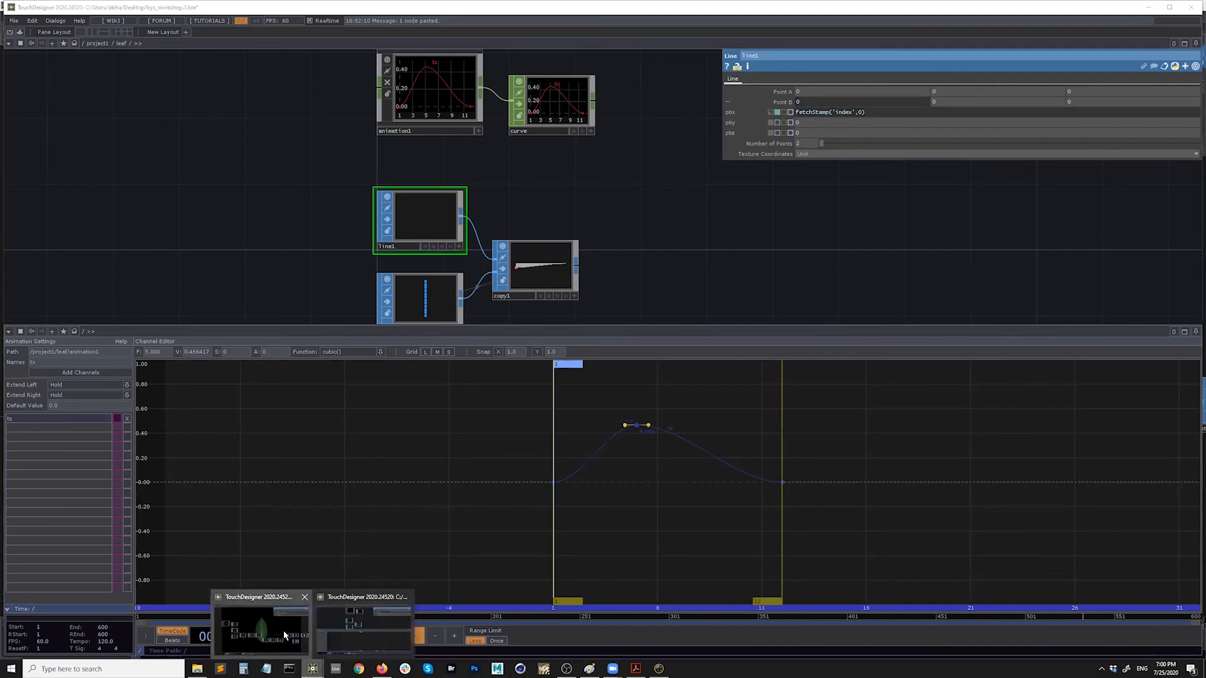
pyautogui.click(284, 640)
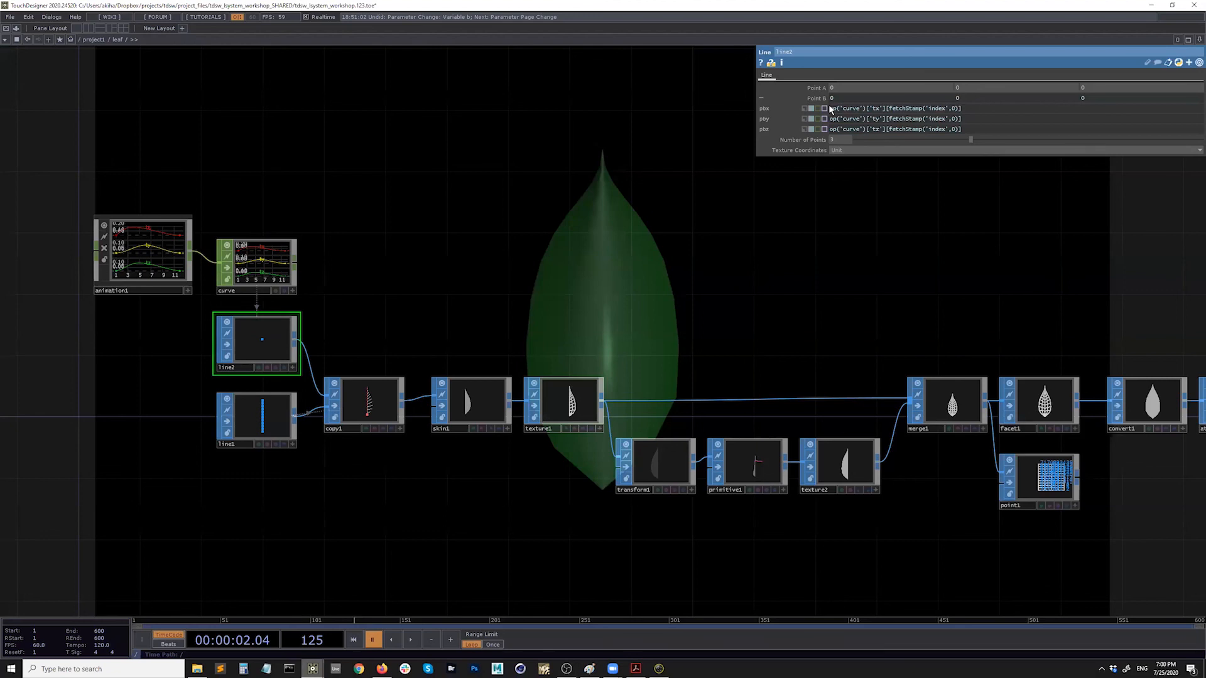
pyautogui.moveTo(831, 109); pyautogui.dragTo(886, 118)
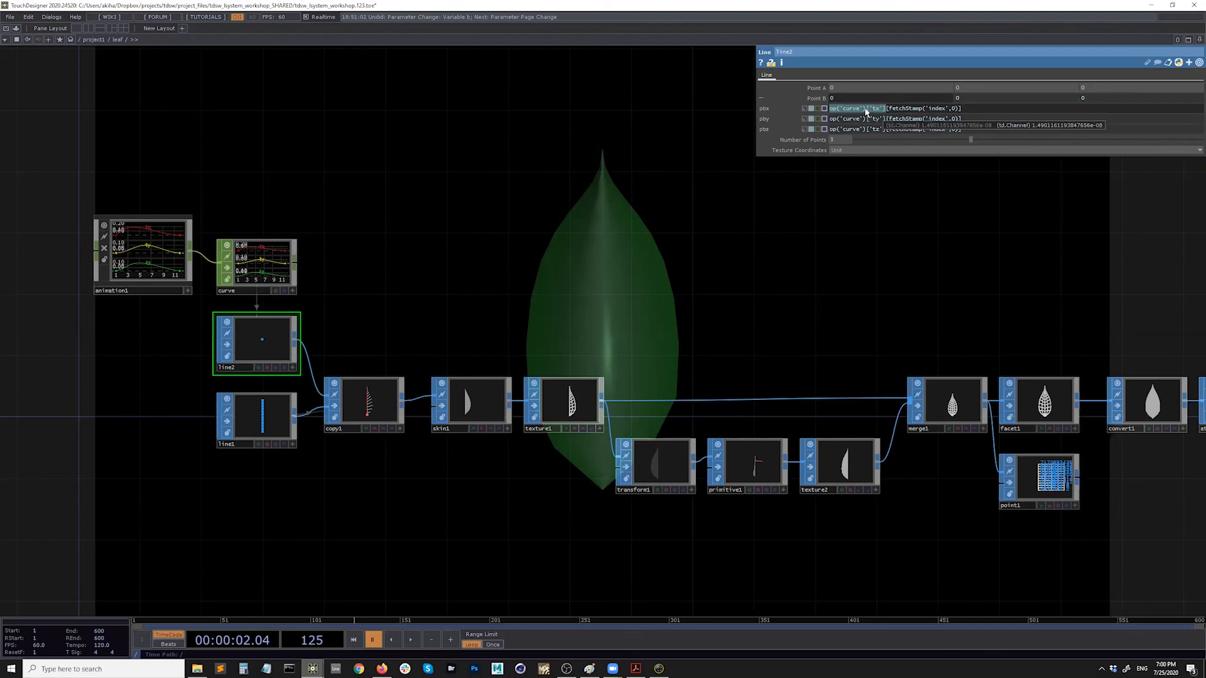
pyautogui.moveTo(963, 111); pyautogui.dragTo(778, 112)
pyautogui.hotkey('ctrl', 'c')
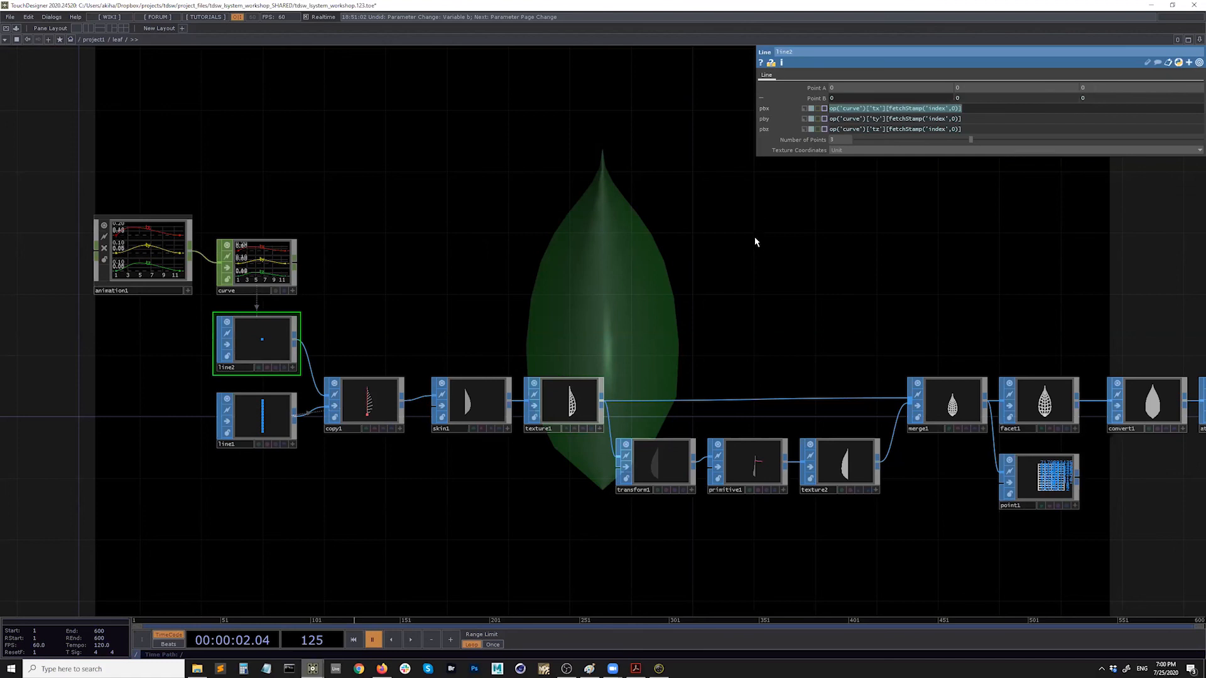
# Return to the lsys_workshop project and replace line1's Point B X expression with the copied op('curve')['tx'][fetchStamp('index',0)]
pyautogui.moveTo(592, 669)
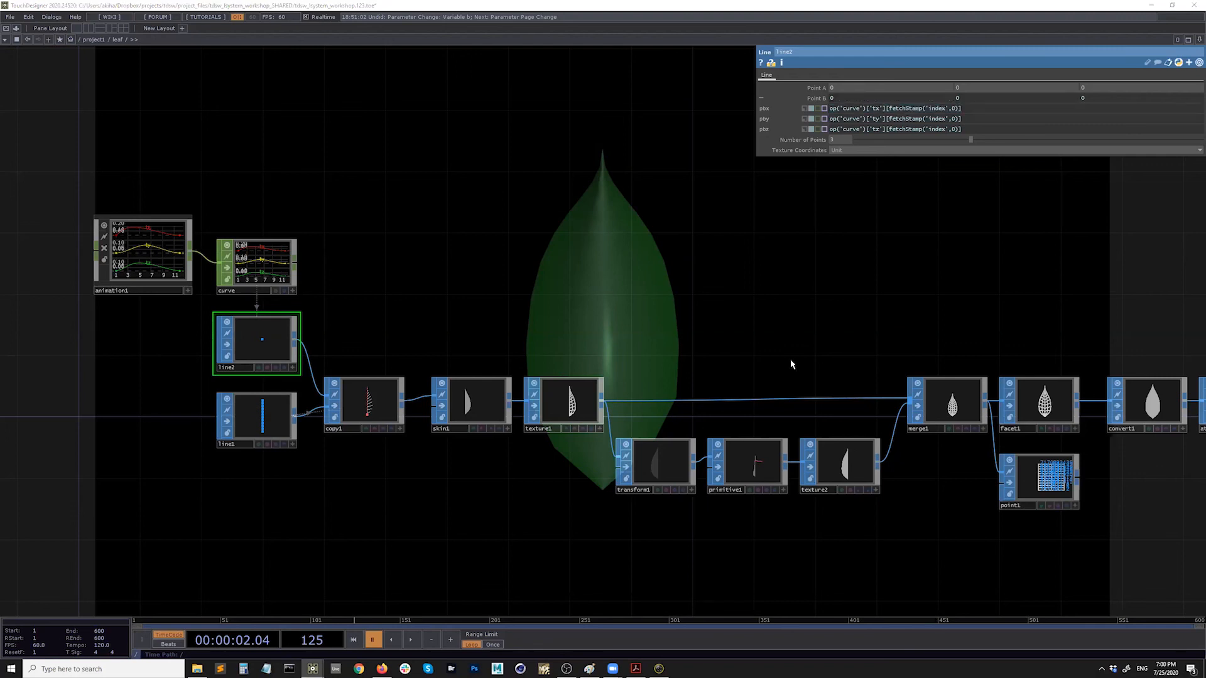
pyautogui.moveTo(312, 668)
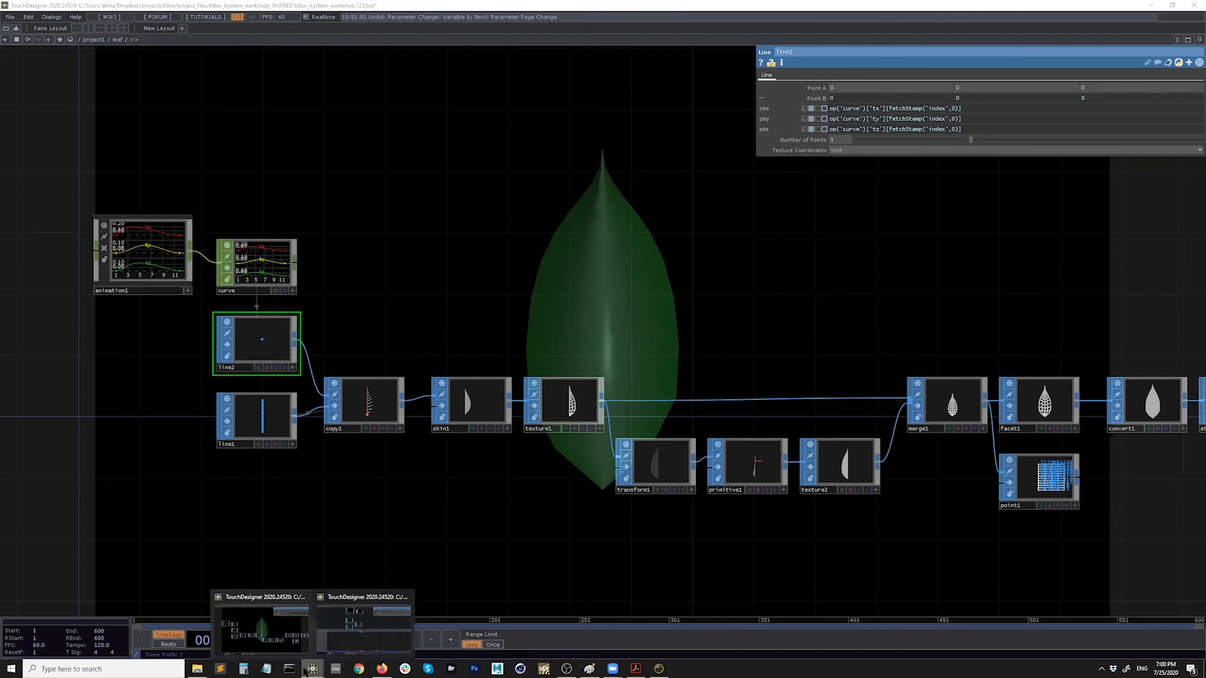
pyautogui.click(355, 645)
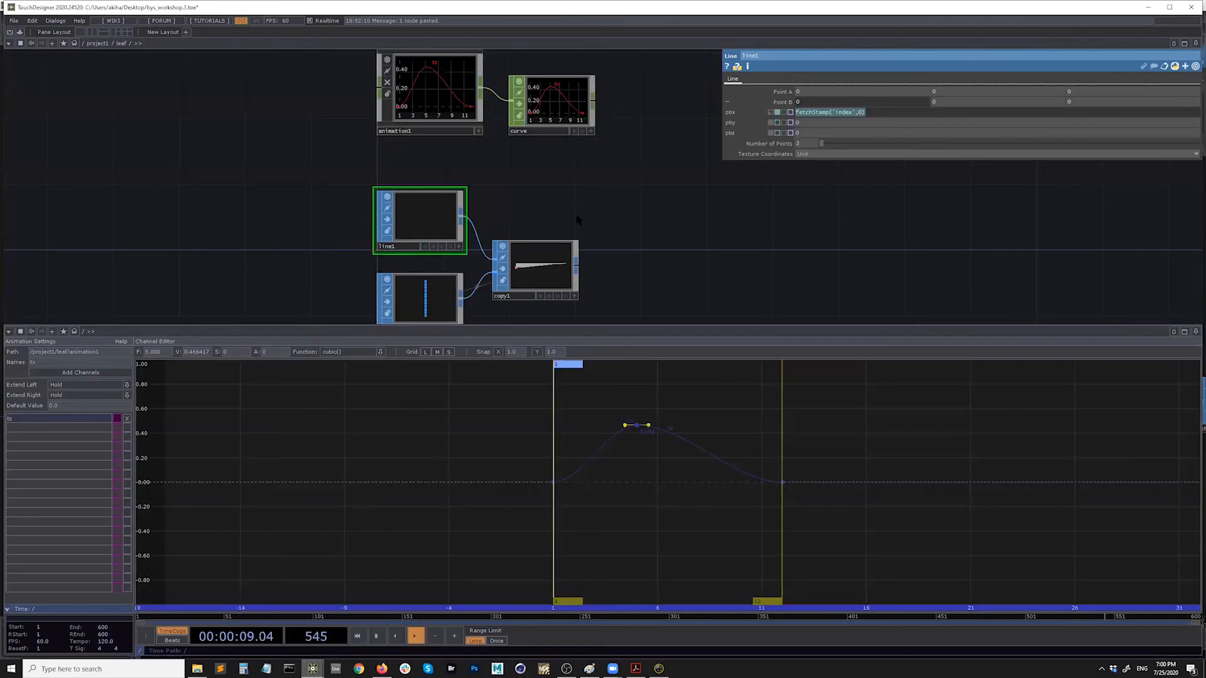
pyautogui.click(810, 115)
pyautogui.moveTo(865, 114); pyautogui.dragTo(786, 122)
pyautogui.hotkey('ctrl', 'v')
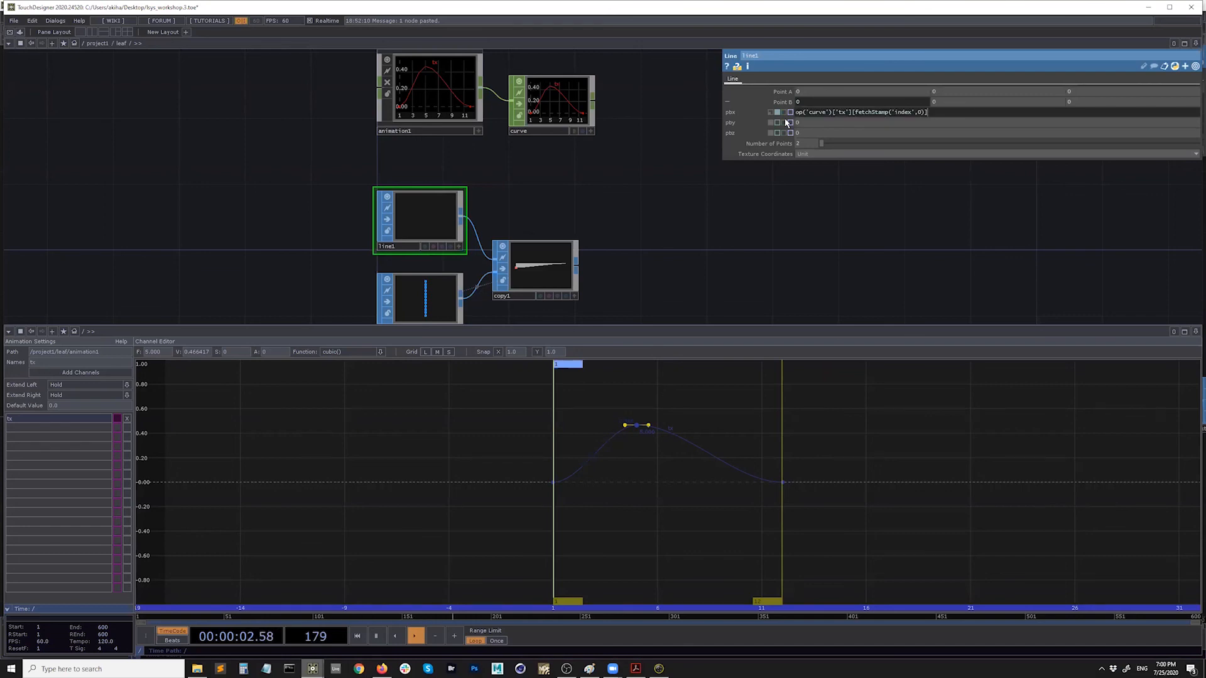
pyautogui.click(765, 215)
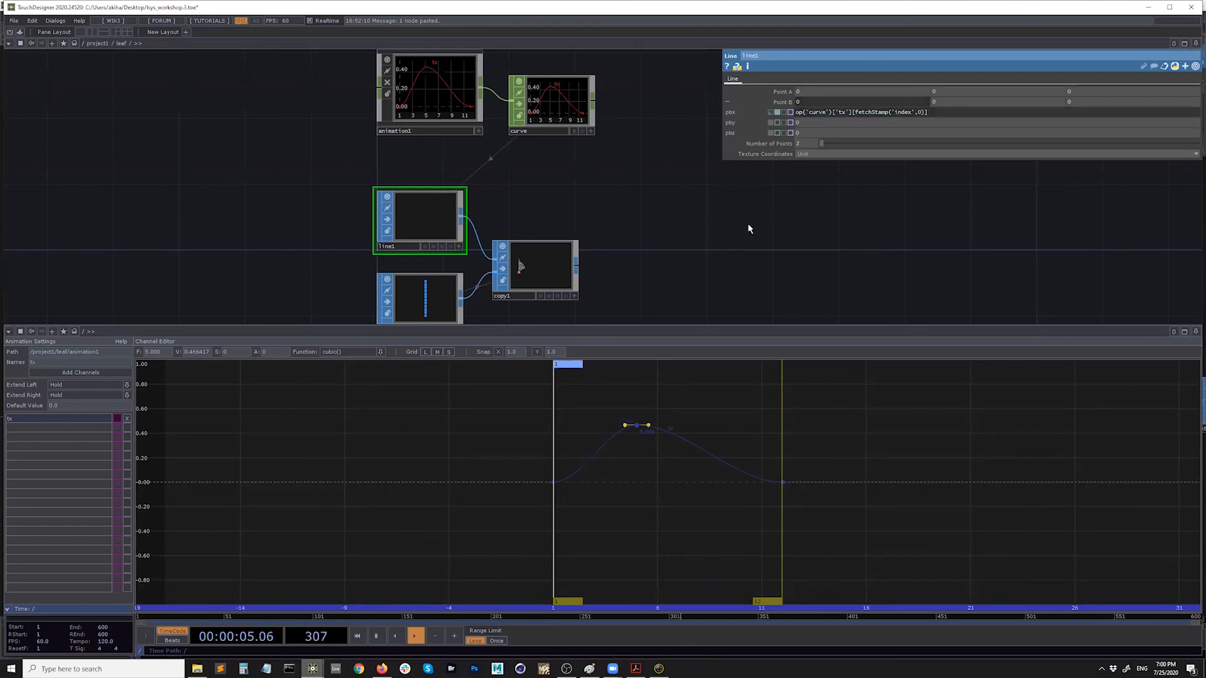
# Move the tx curve's middle keyframe to frame 4 at about 0.24 and check the line lengths in copy1's viewer
pyautogui.moveTo(645, 259); pyautogui.dragTo(638, 235)
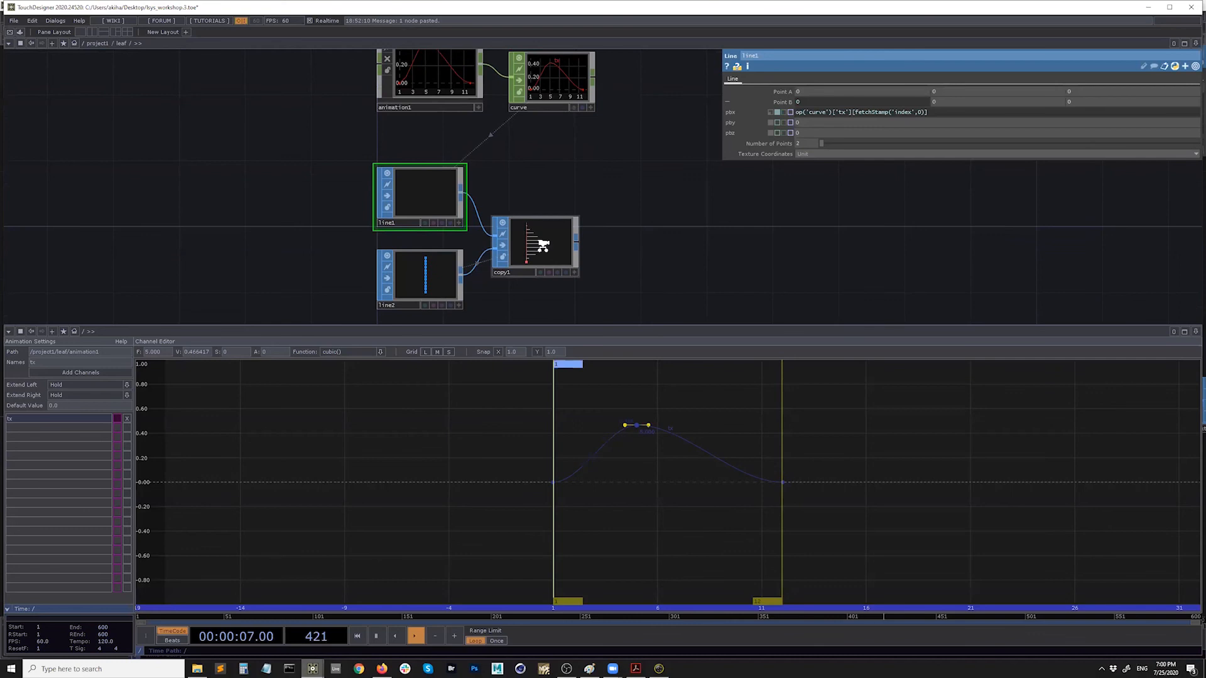
pyautogui.scroll(5, 531, 257)
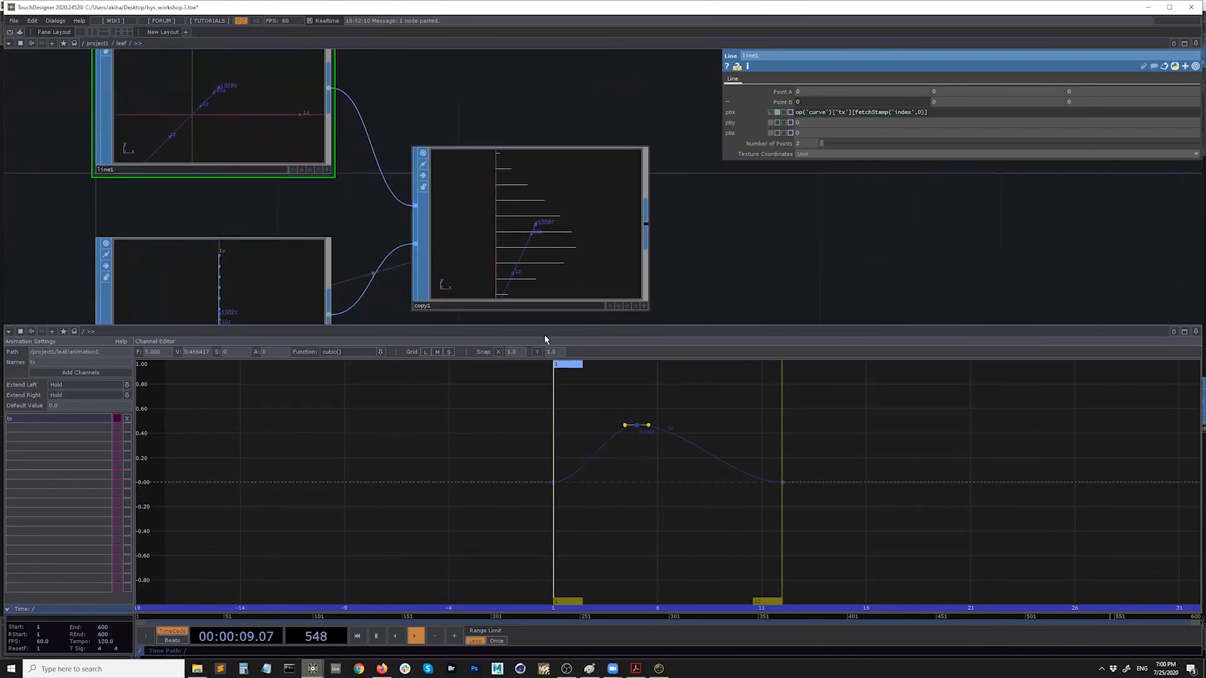
pyautogui.moveTo(636, 425); pyautogui.dragTo(618, 450)
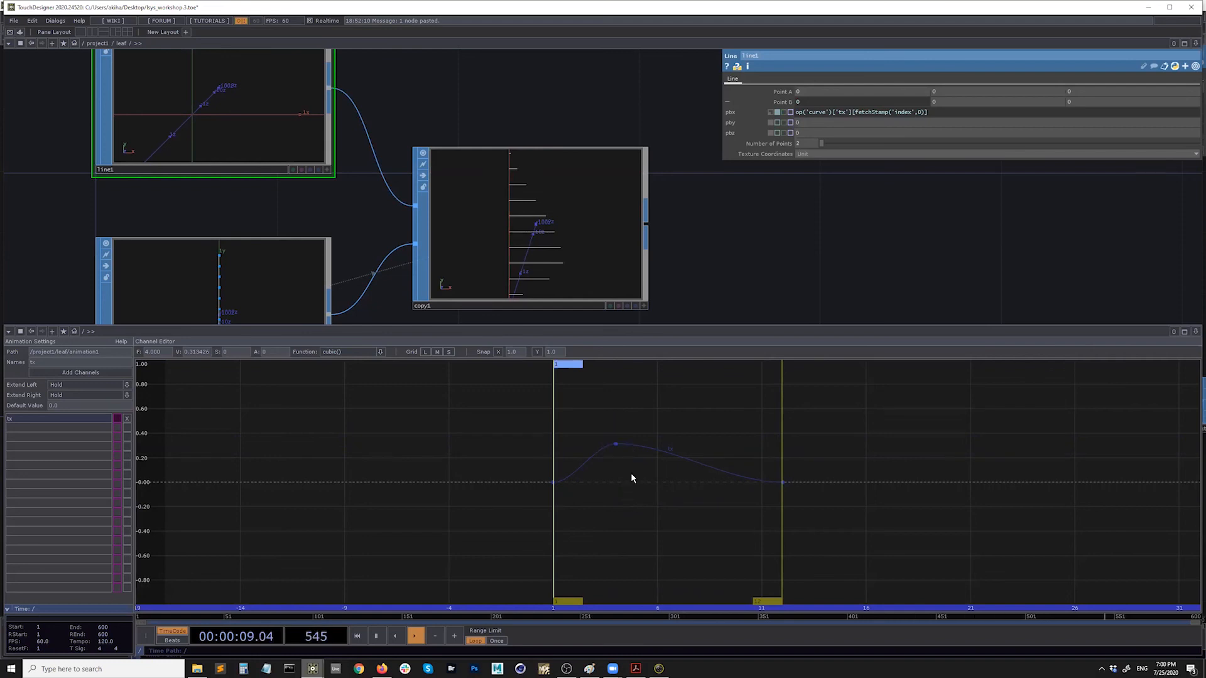
pyautogui.press('h')
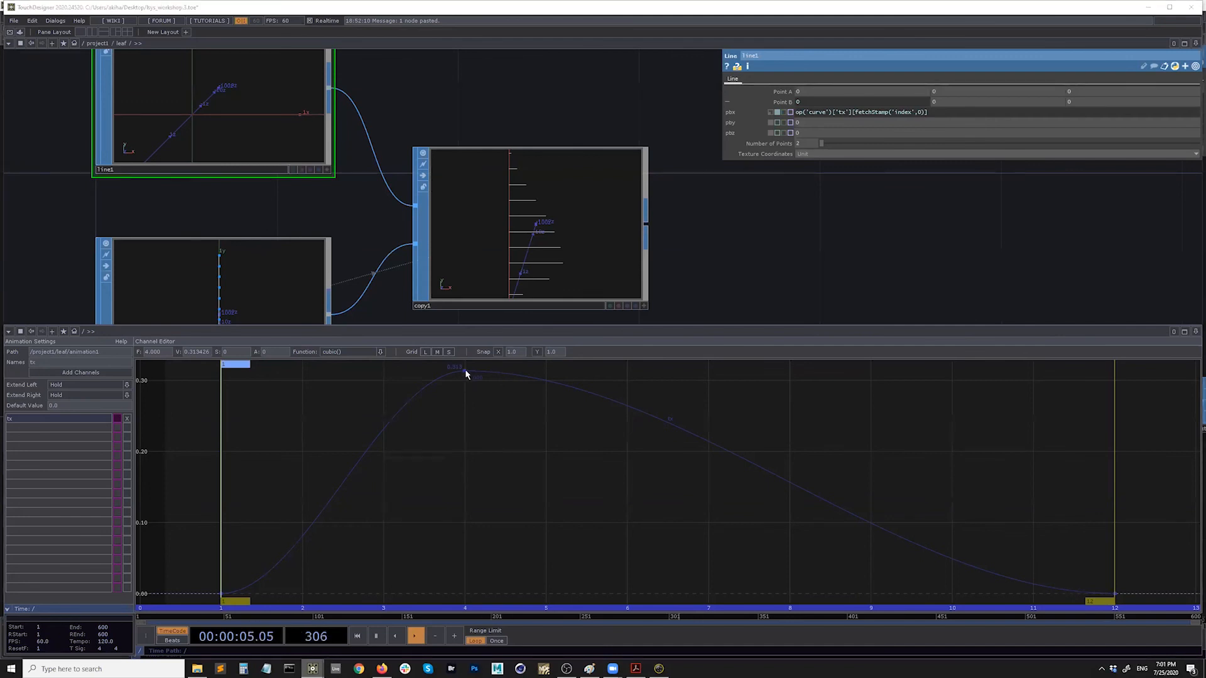
pyautogui.moveTo(465, 372); pyautogui.dragTo(467, 430)
pyautogui.moveTo(662, 302); pyautogui.dragTo(663, 297)
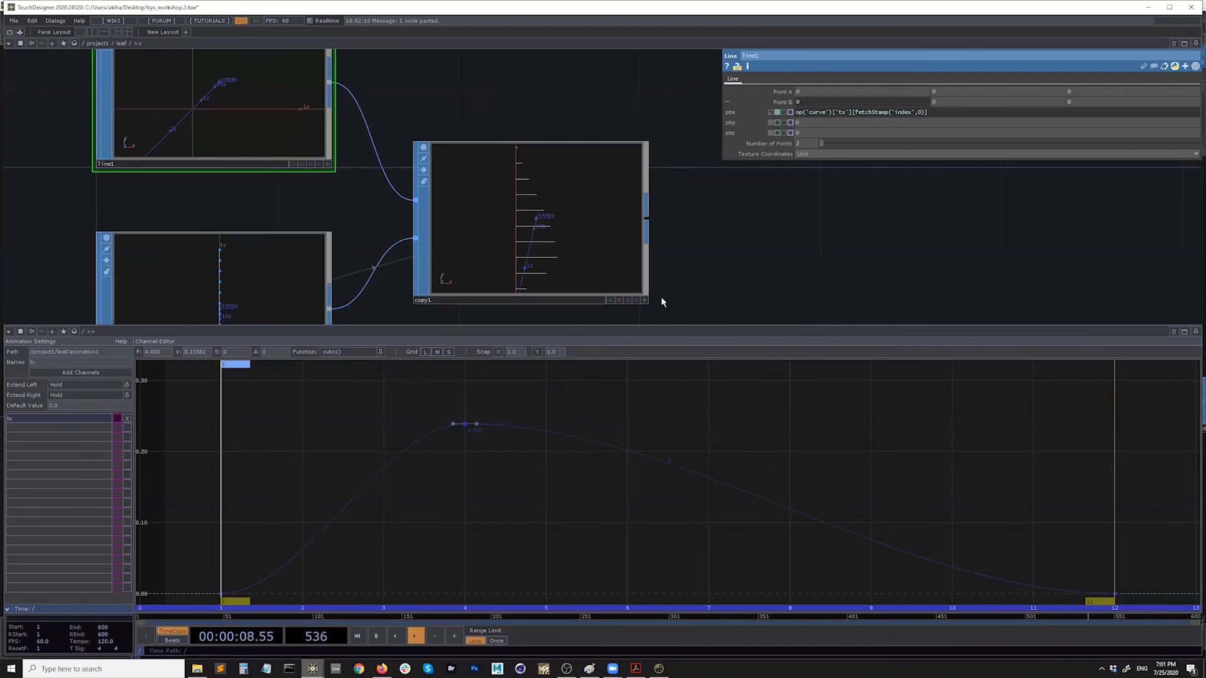
pyautogui.click(645, 300)
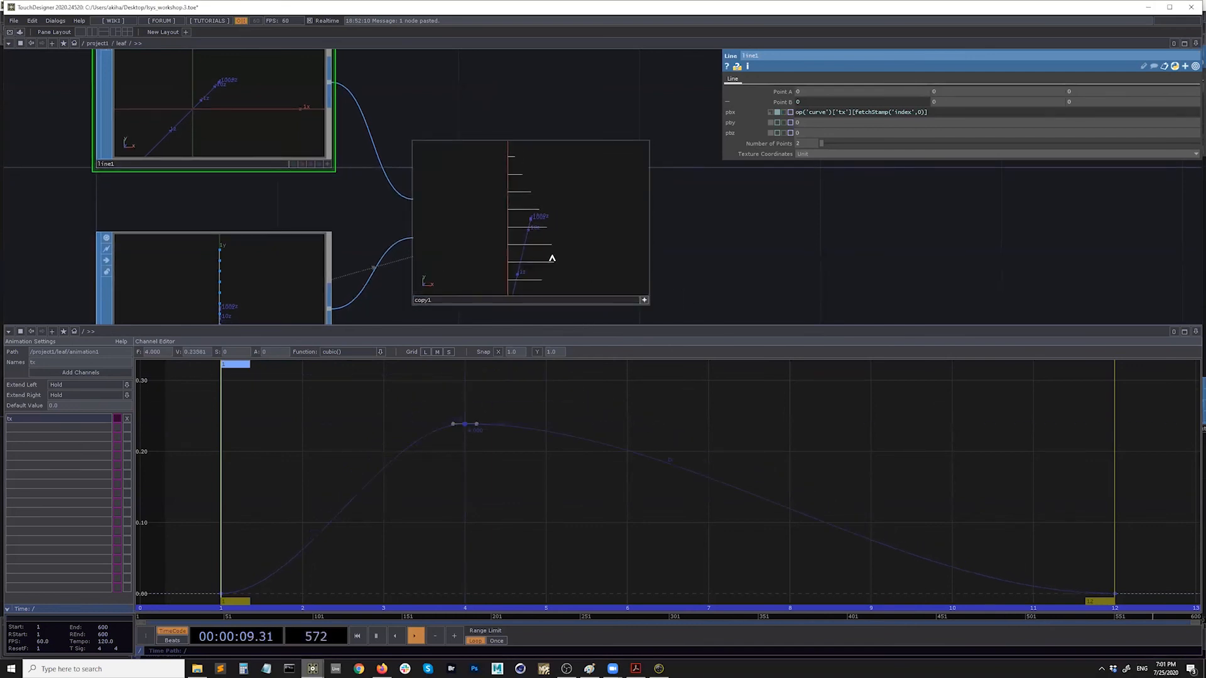
pyautogui.click(644, 301)
pyautogui.moveTo(465, 427); pyautogui.dragTo(465, 426)
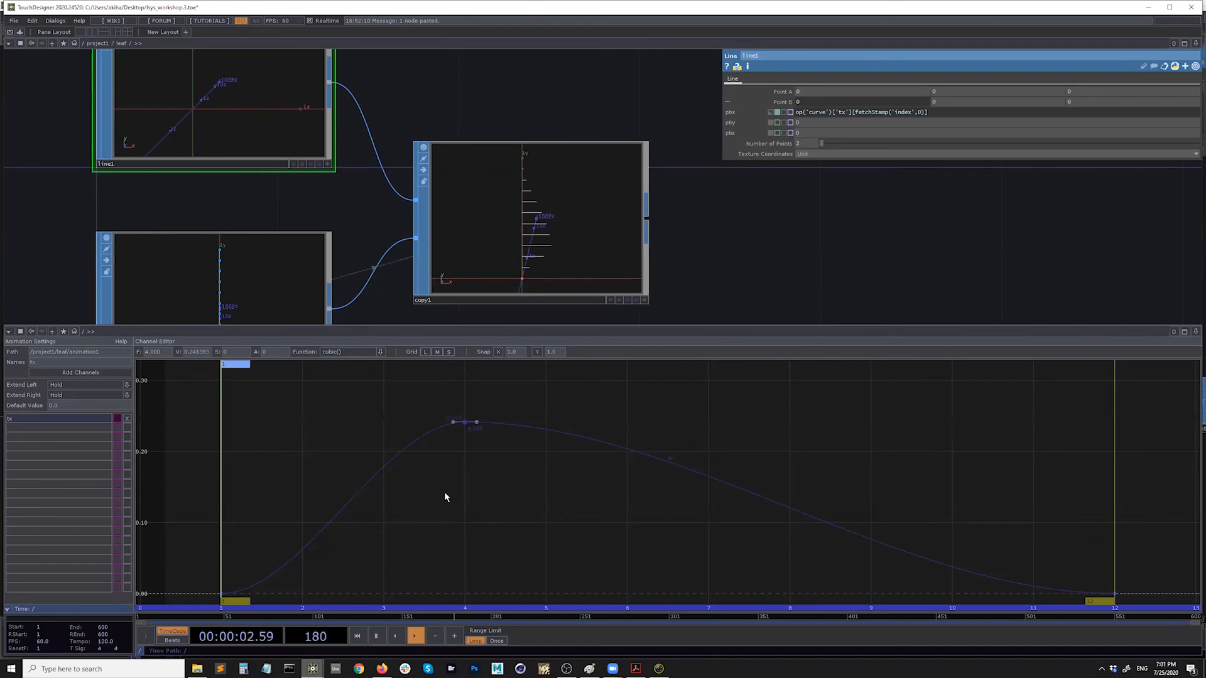
# Reshape the tx curve with a new keyframe at frame 9, value about 0.14, a steeper start, and a frame 4 peak of about 0.25
pyautogui.keyDown('ctrl'); pyautogui.click(708, 477); pyautogui.keyUp('ctrl')
pyautogui.moveTo(717, 477); pyautogui.dragTo(855, 484)
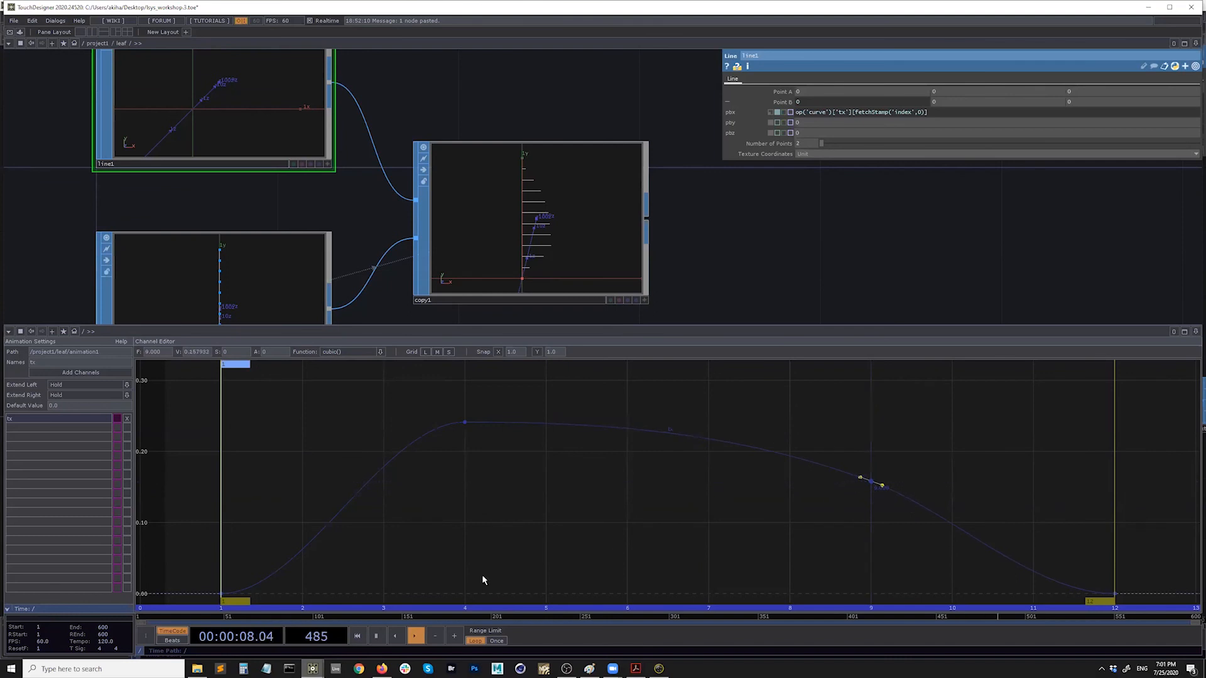
pyautogui.click(221, 594)
pyautogui.click(229, 585)
pyautogui.moveTo(463, 429); pyautogui.dragTo(466, 417)
pyautogui.moveTo(871, 486); pyautogui.dragTo(872, 495)
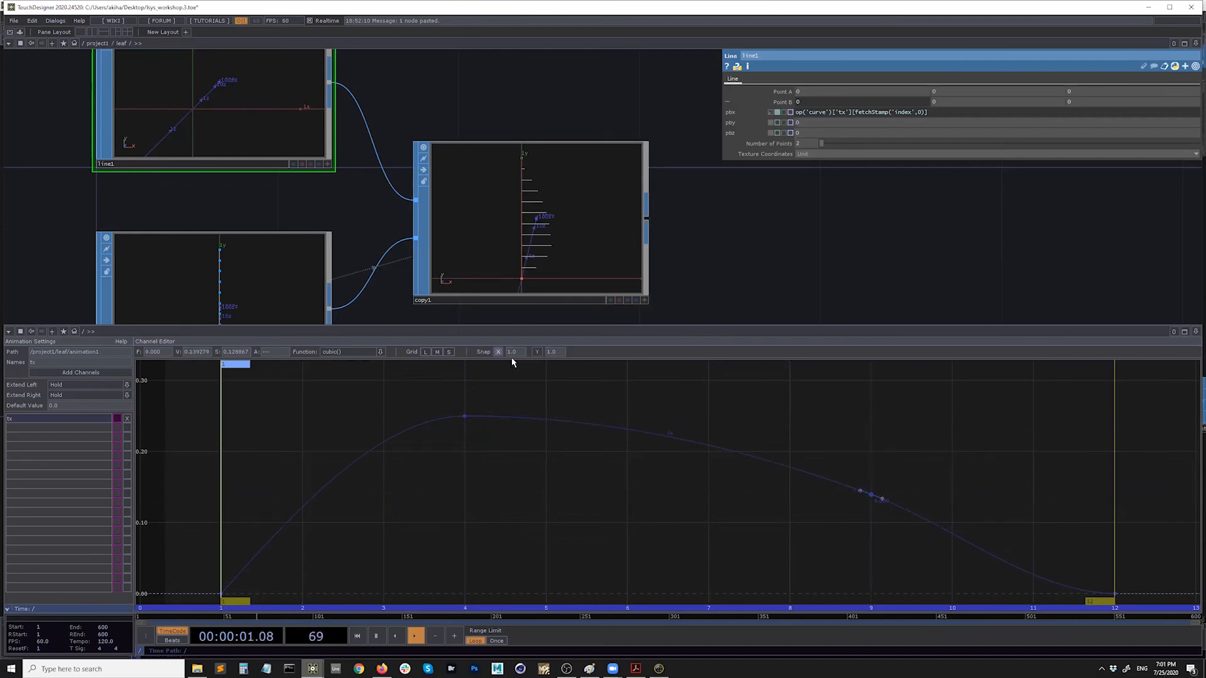
# Collapse the channel editor pane so that the leaf network fills the workspace
pyautogui.scroll(-3, 548, 274)
pyautogui.scroll(-3, 612, 269)
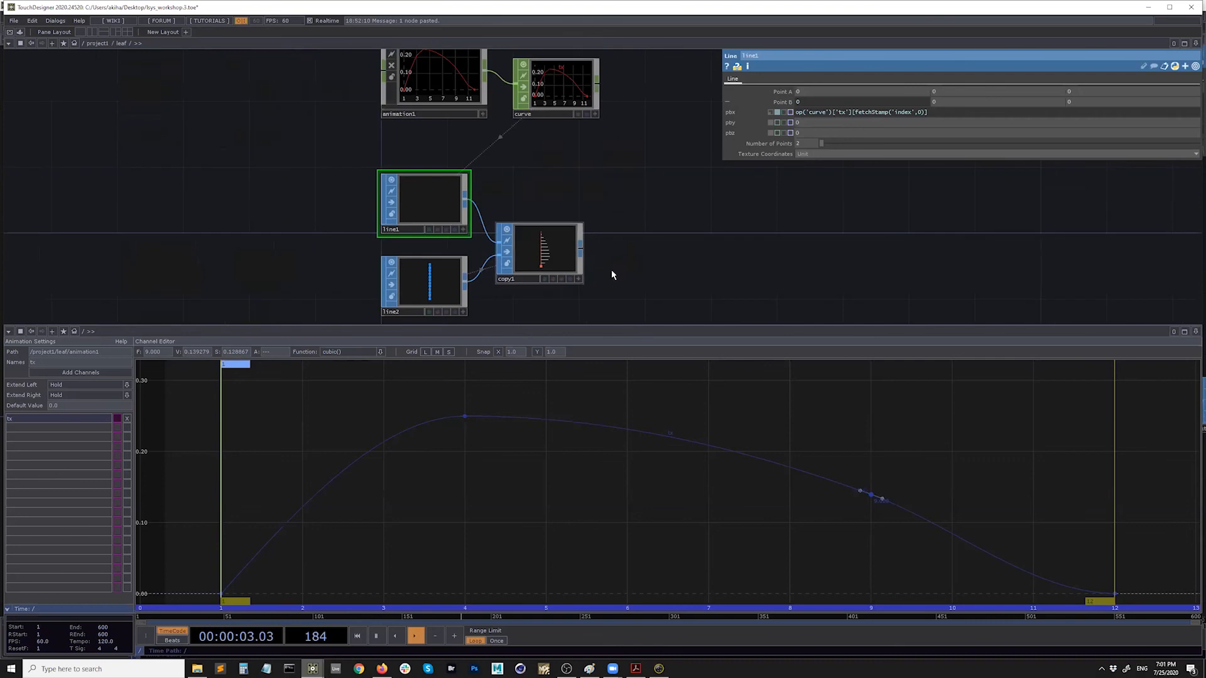
pyautogui.moveTo(579, 236); pyautogui.dragTo(543, 243)
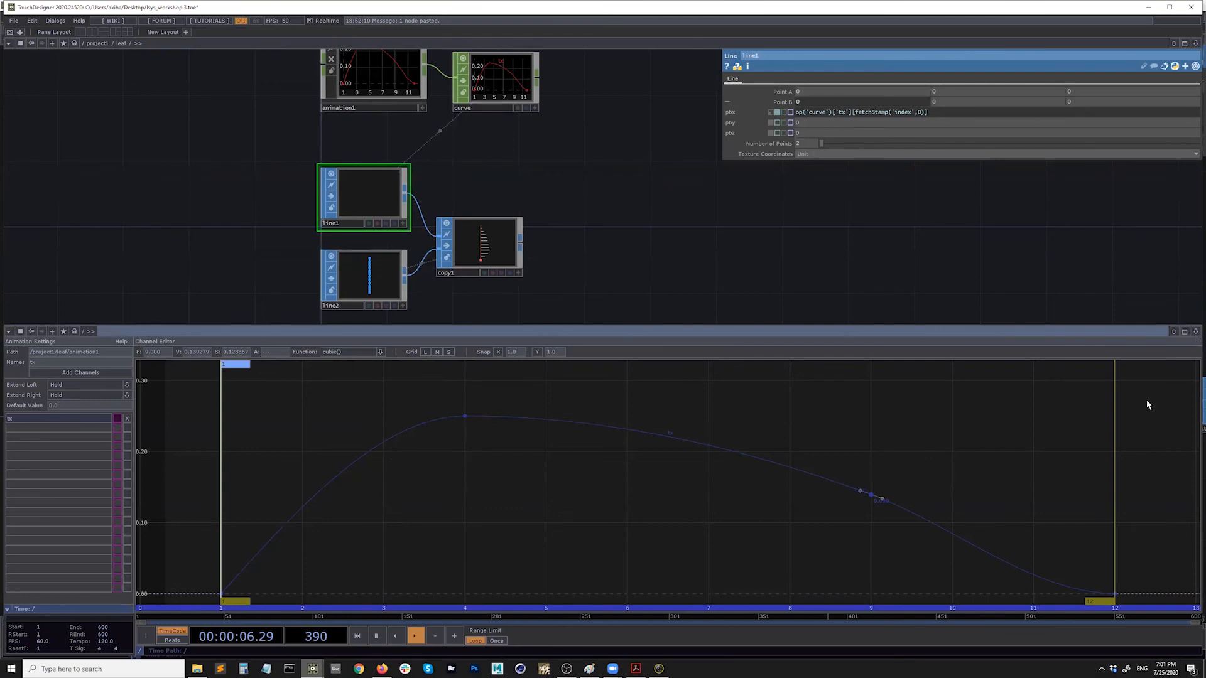
pyautogui.moveTo(1148, 400); pyautogui.dragTo(1104, 606)
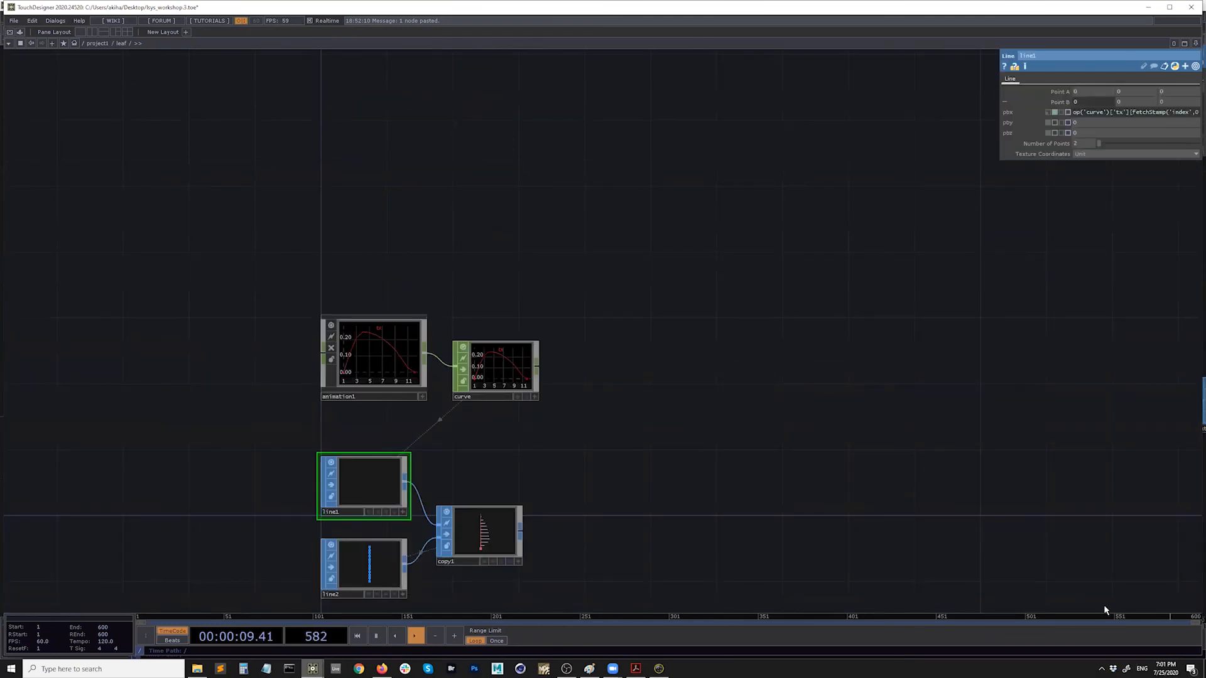